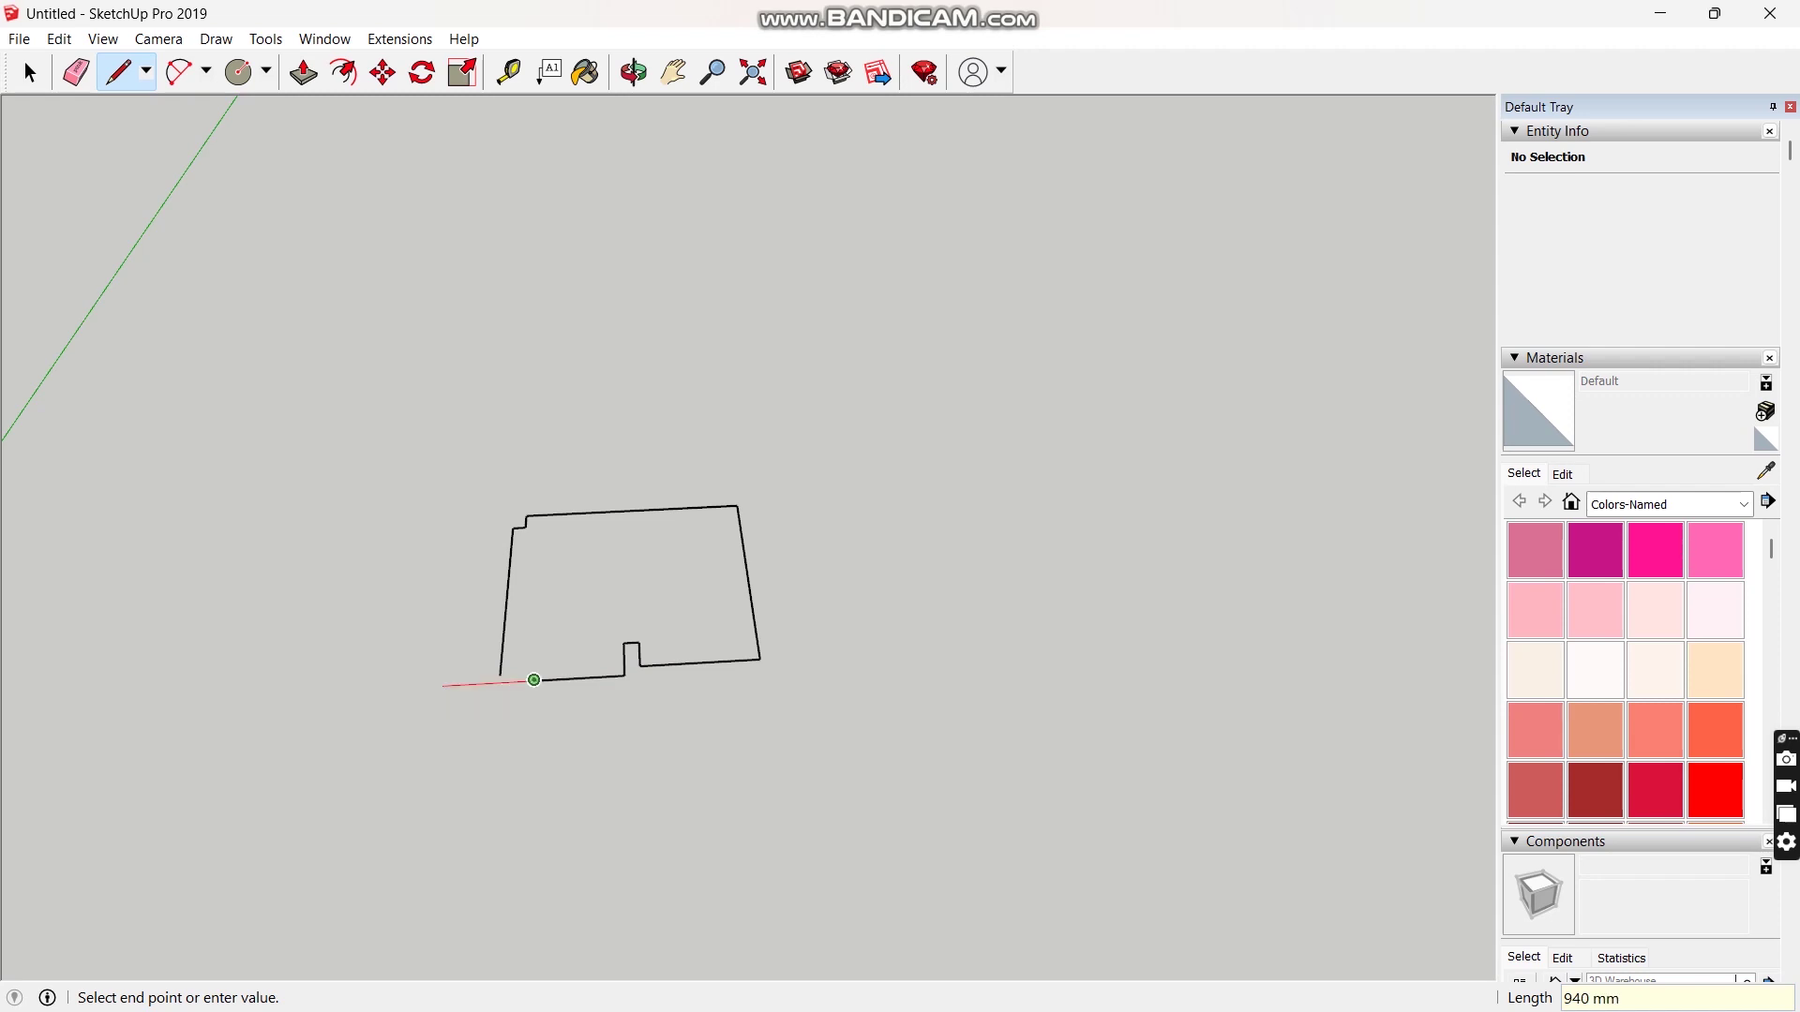
Close the room's floor outline into a face and erase the stray edge past its front corner.
left_click(535, 663)
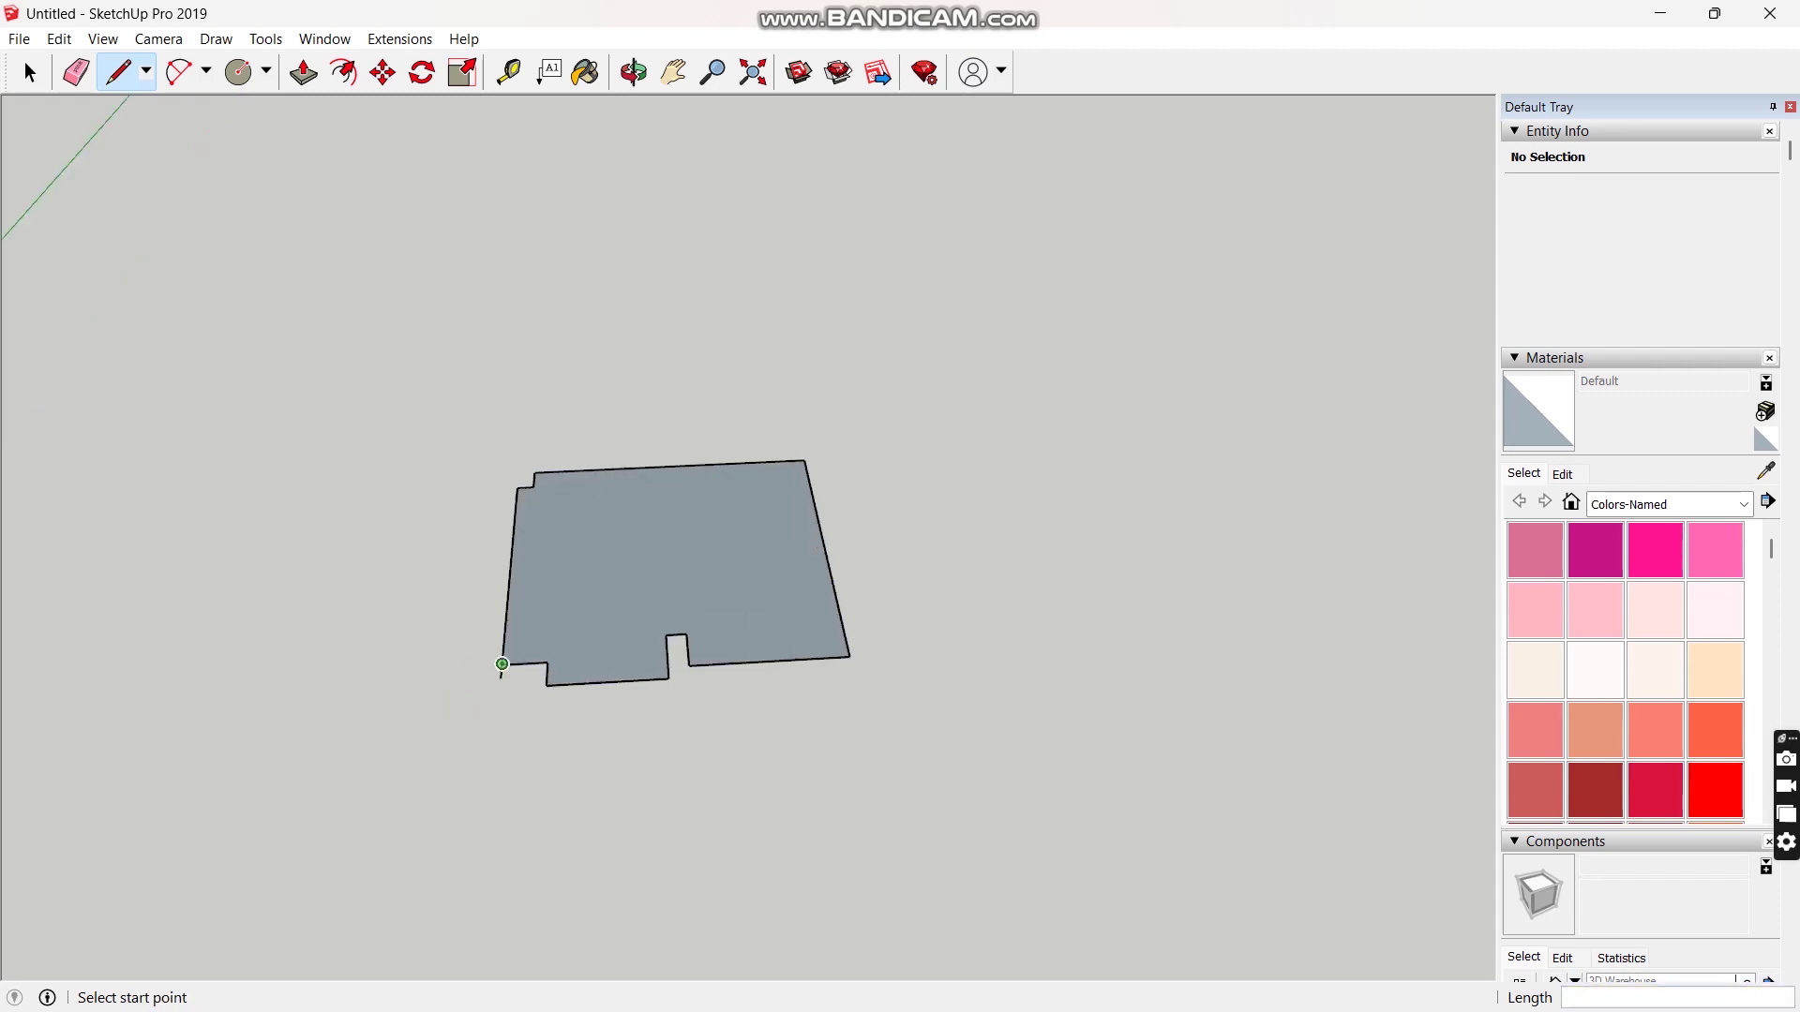
scroll(504, 674, "up", 3)
key("e")
Offset the floor outline outward by 100 mm to form the wall thickness.
key("f")
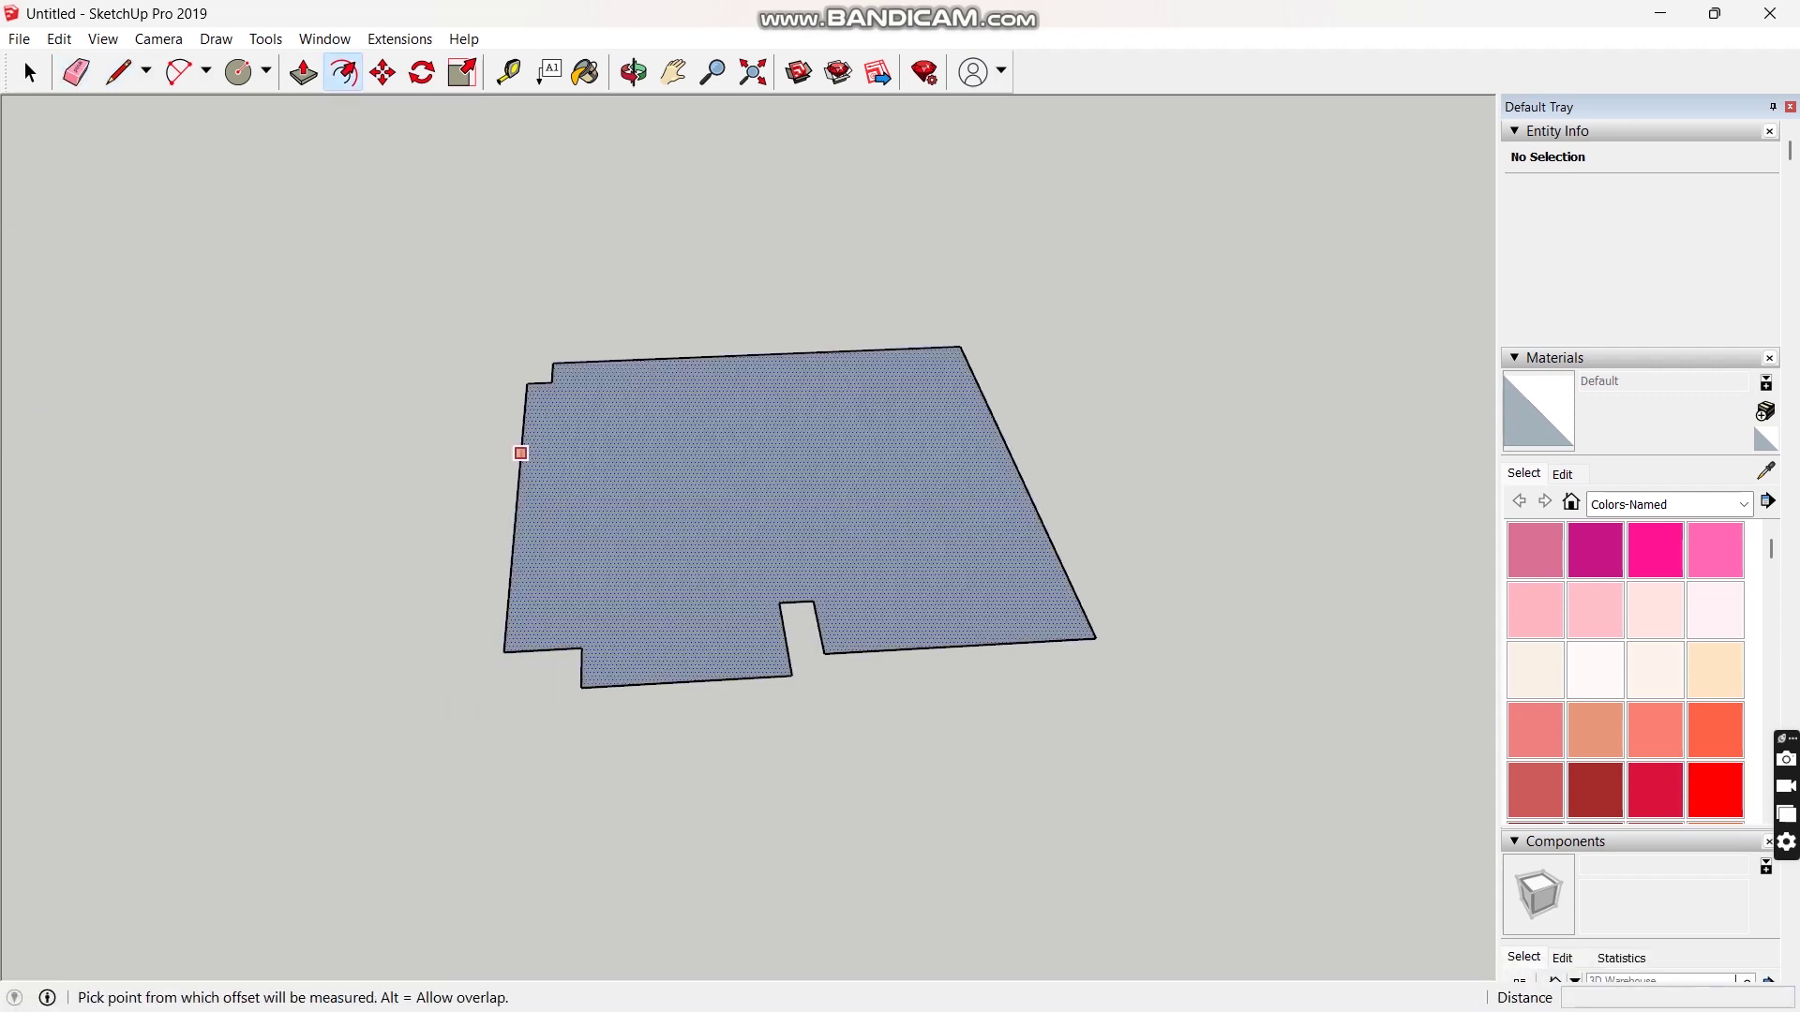
left_click(522, 450)
type("100")
key("Return")
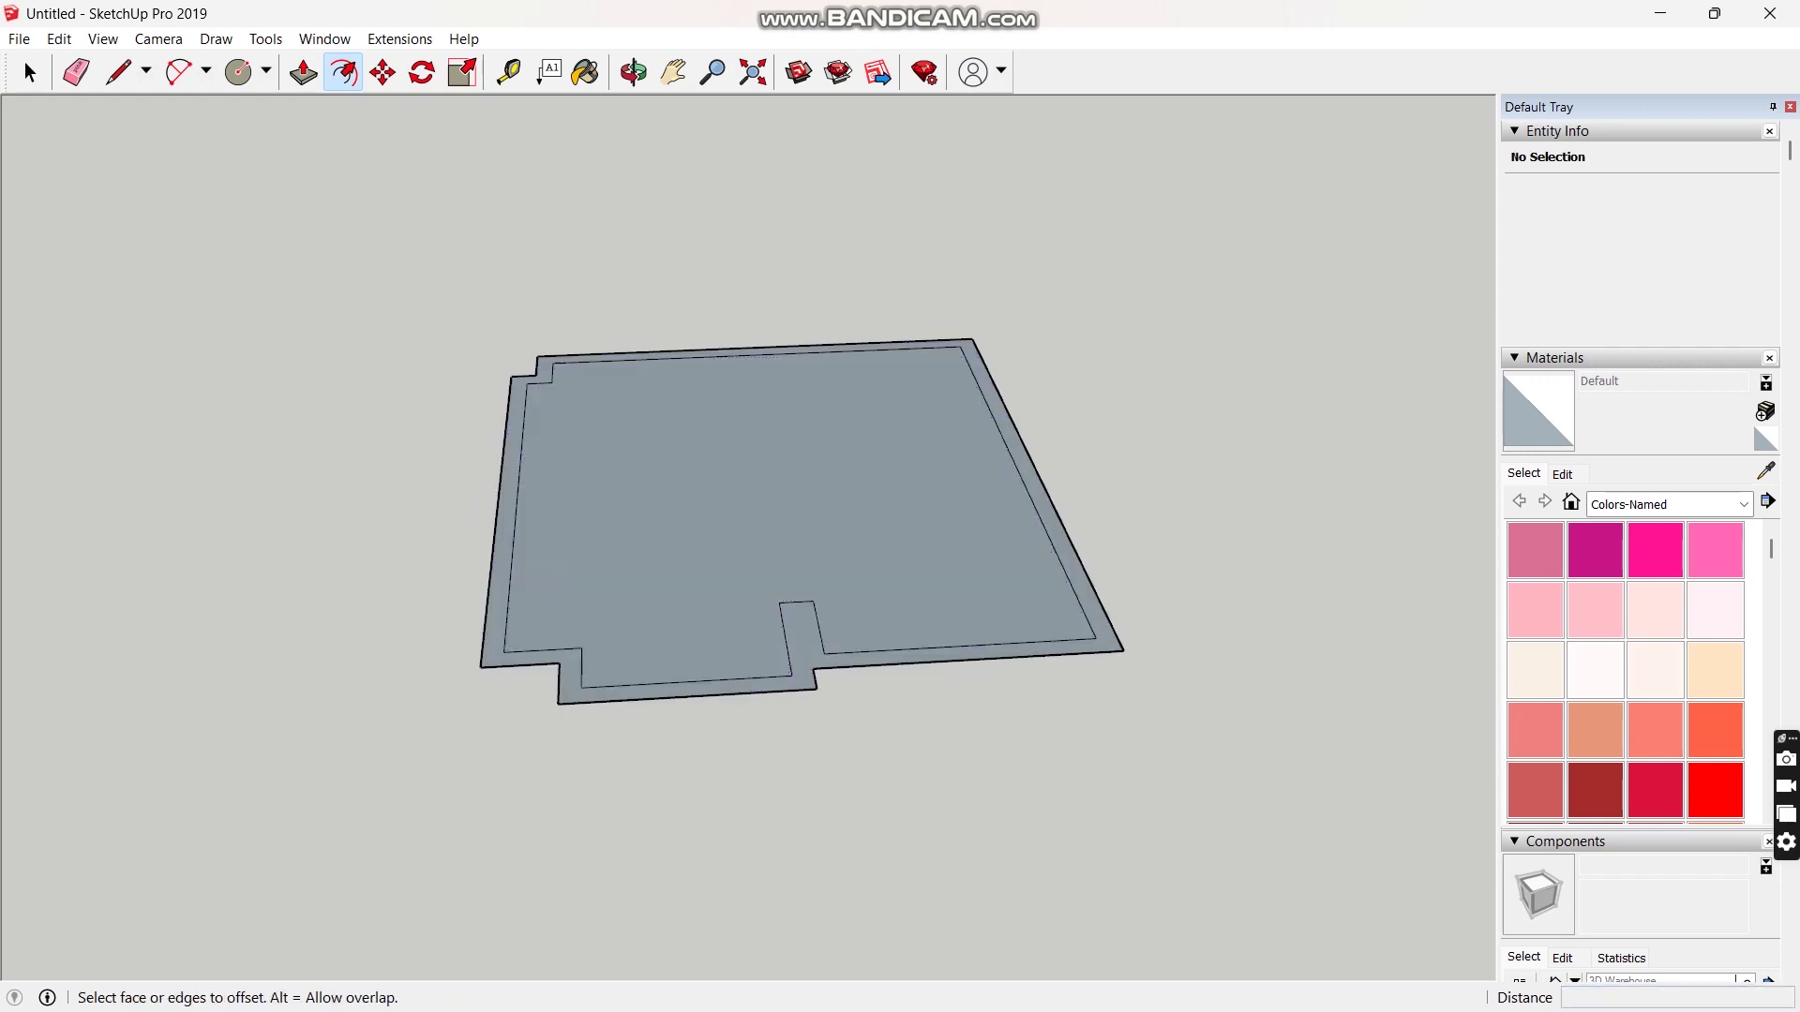
Pull the wall outline strip up 2800 mm with Push/Pull.
key("p")
left_click(804, 639)
type("2800")
key("Return")
Draw the window's sill and head lines between the two vertical lines on the end wall, spaced 1200 mm apart.
scroll(832, 510, "down", 5)
middle_click_drag(832, 511, 656, 553)
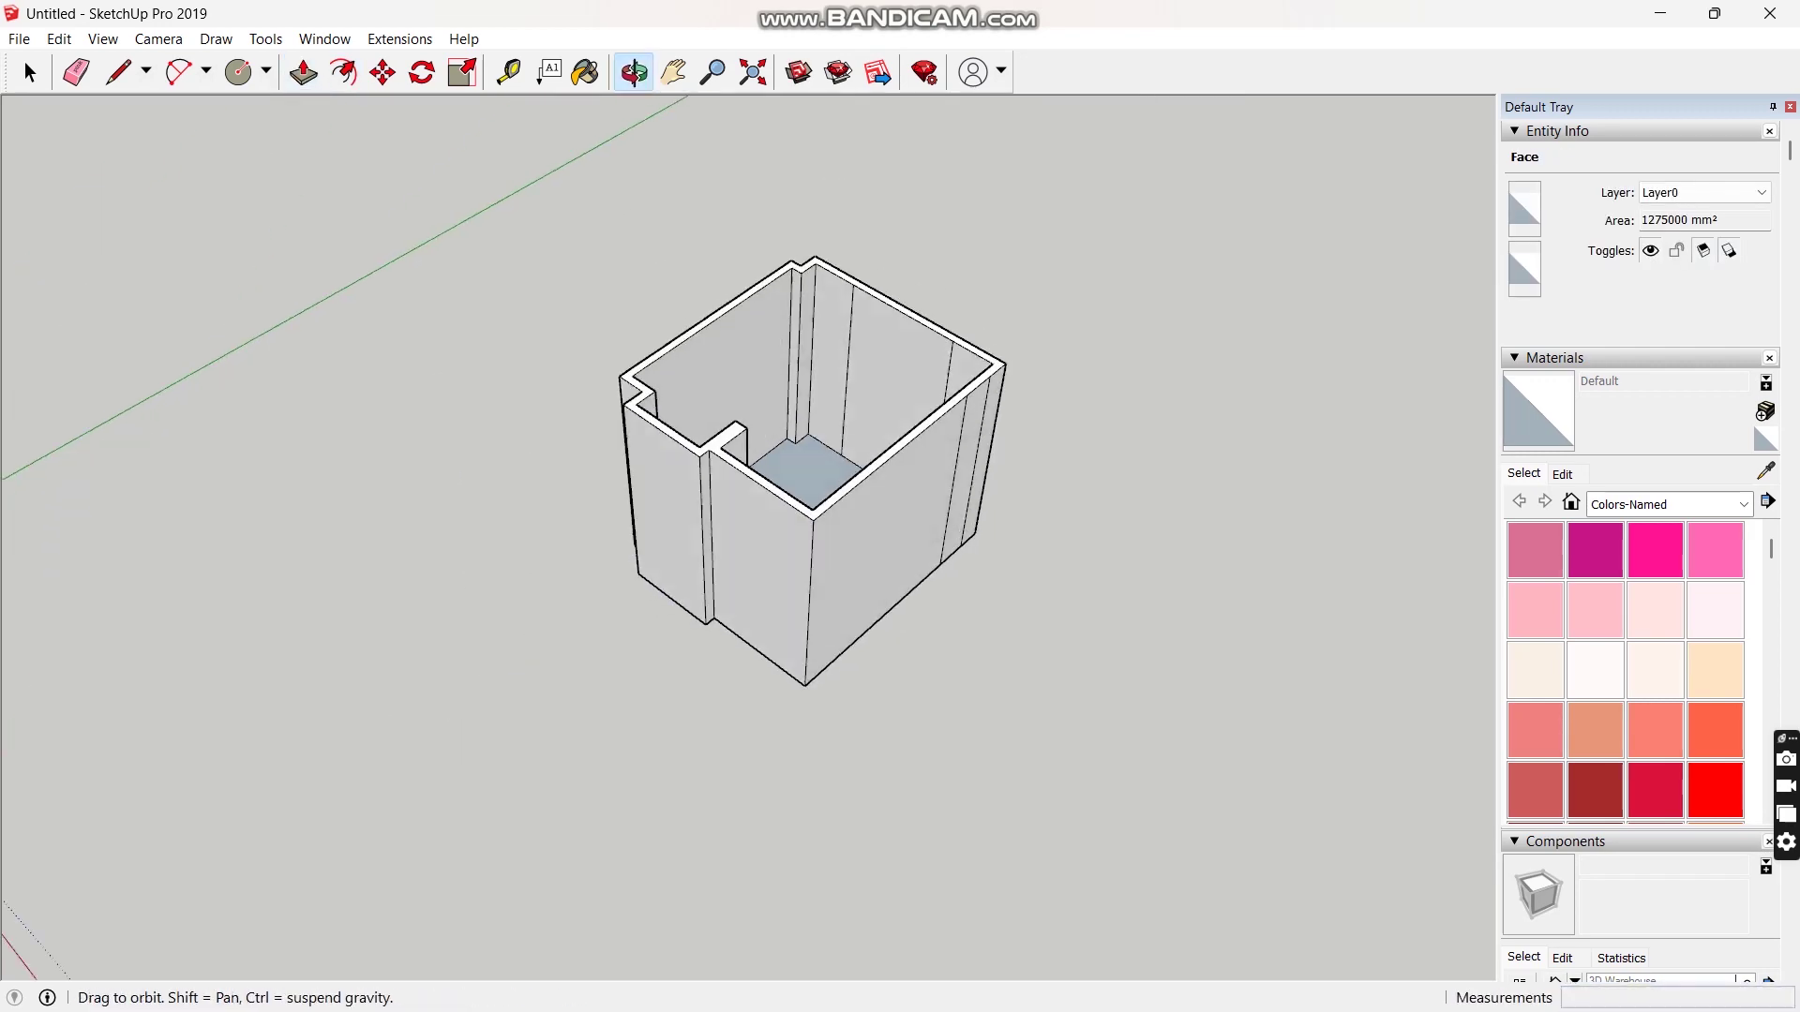
scroll(731, 469, "up", 5)
key("l")
middle_click_drag(525, 487, 679, 563)
scroll(698, 573, "up", 3)
left_click(784, 988)
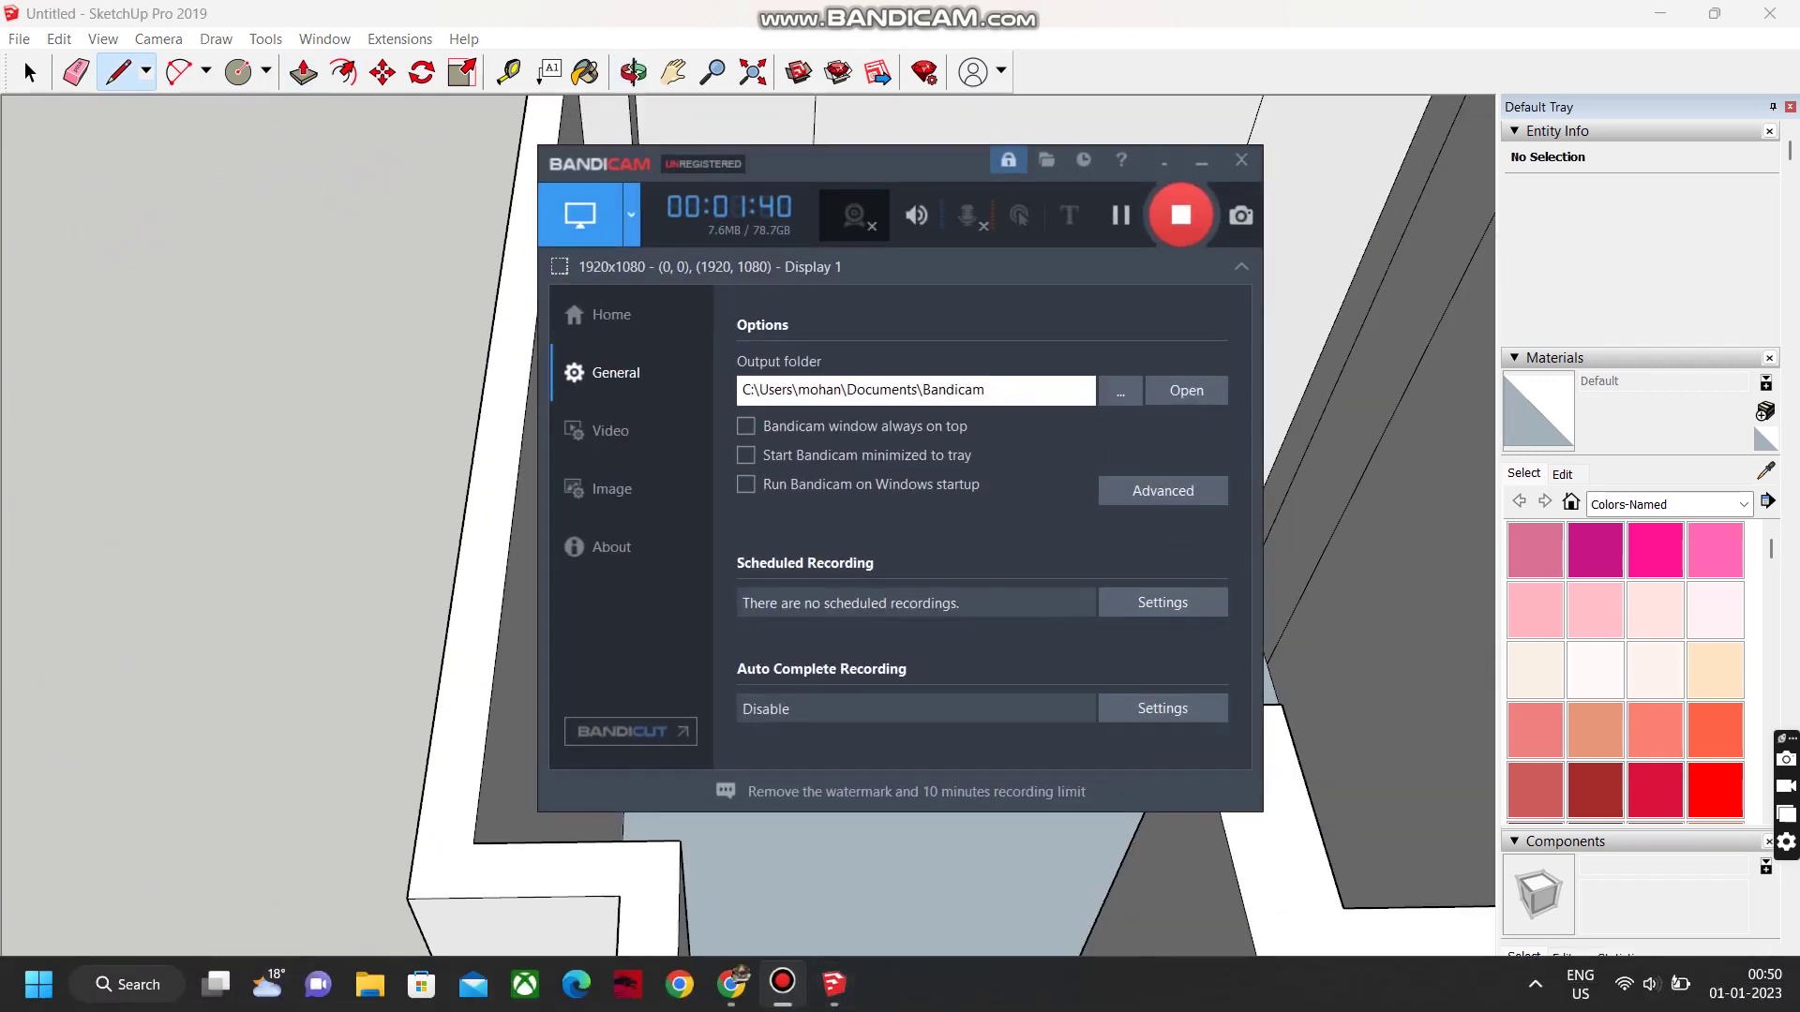
left_click(796, 560)
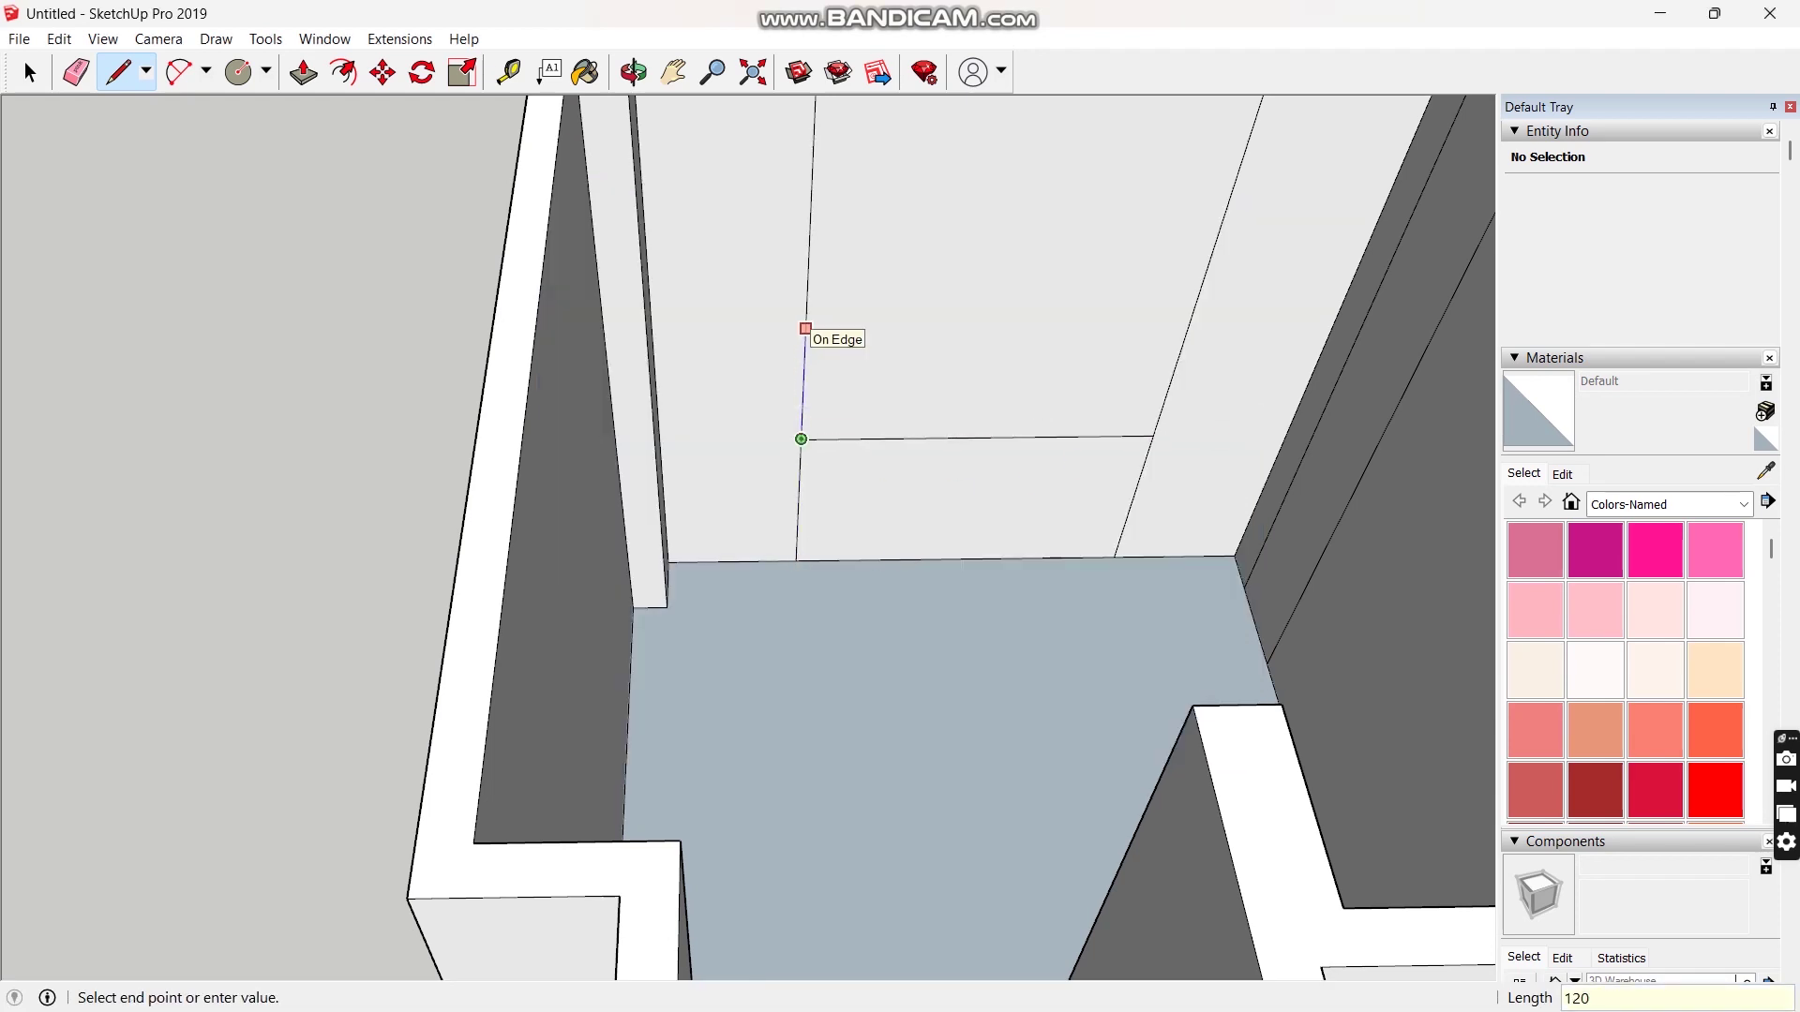
type("0")
key("Return")
scroll(805, 330, "down", 2)
left_click(1115, 239)
Push the middle window face through the end wall and delete the leftover geometry to open the window.
scroll(772, 401, "down", 3)
middle_click_drag(771, 401, 722, 454)
scroll(797, 394, "up", 3)
key("p")
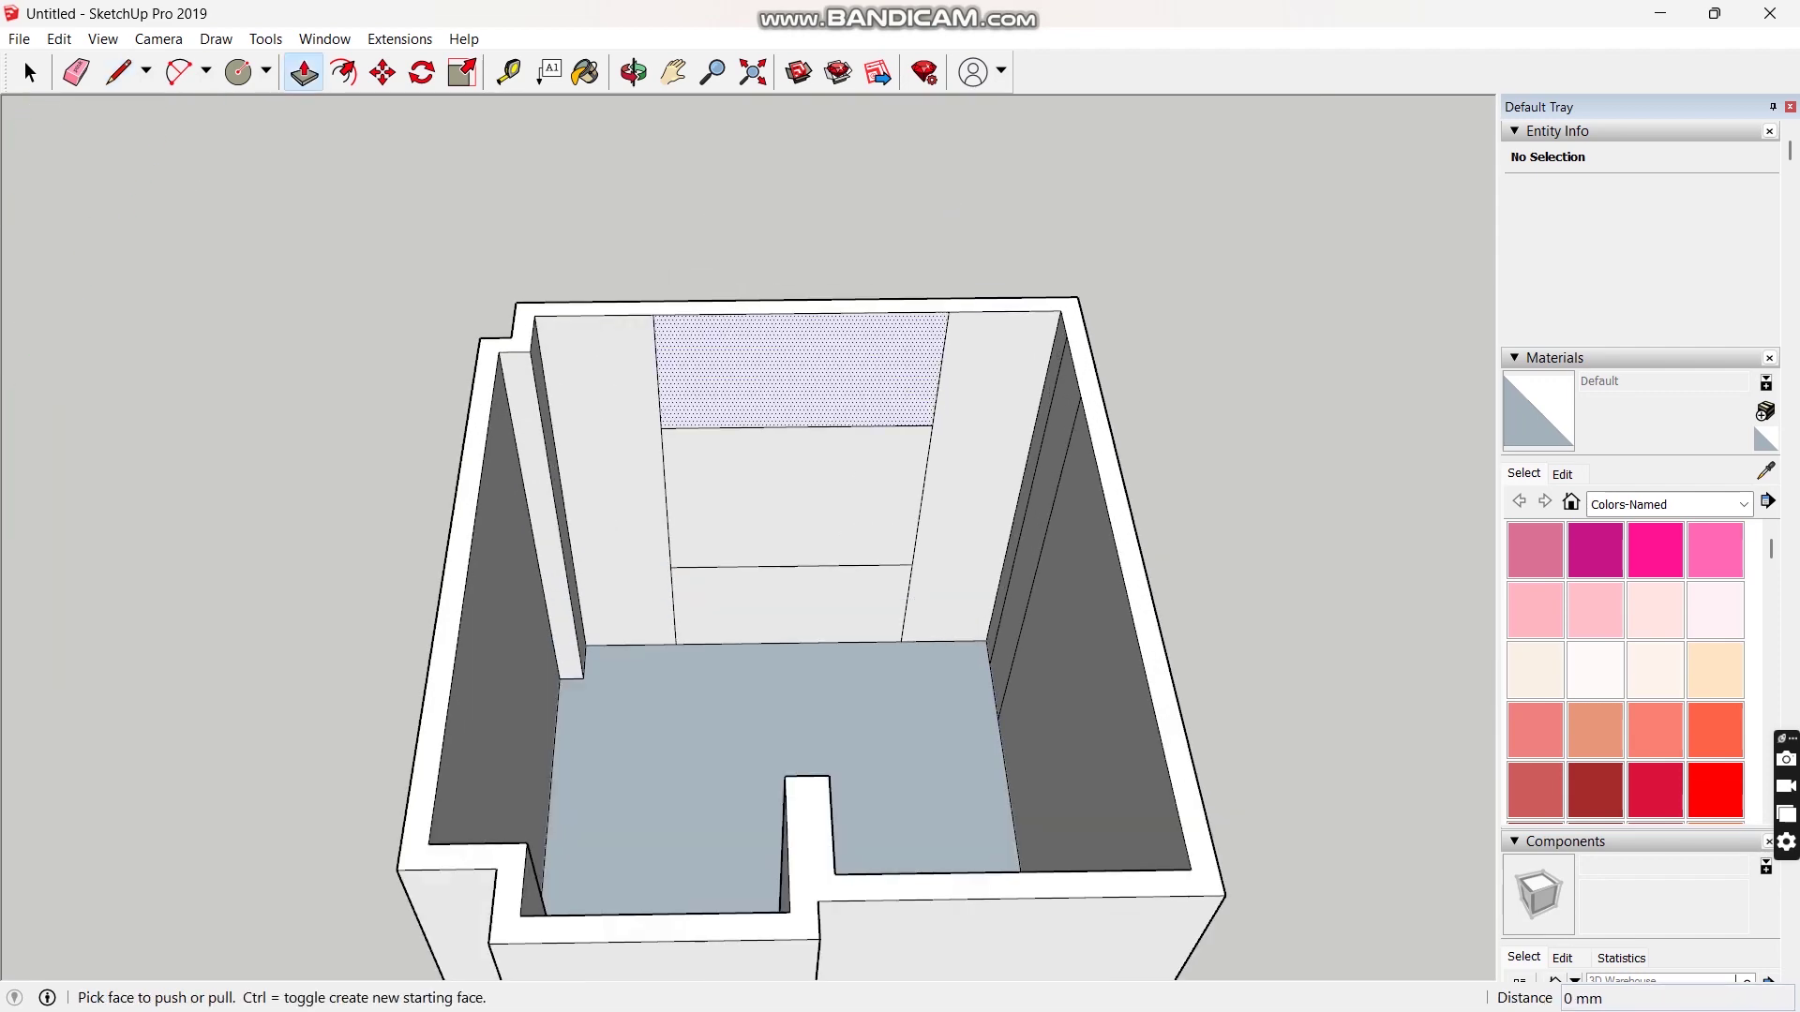
left_click_drag(796, 497, 797, 449)
key("space")
key("Delete")
Offset the outline of the recessed wall face beside the short projecting wall slightly inward.
middle_click_drag(984, 525, 581, 543)
middle_click_drag(891, 525, 450, 544)
scroll(656, 469, "up", 3)
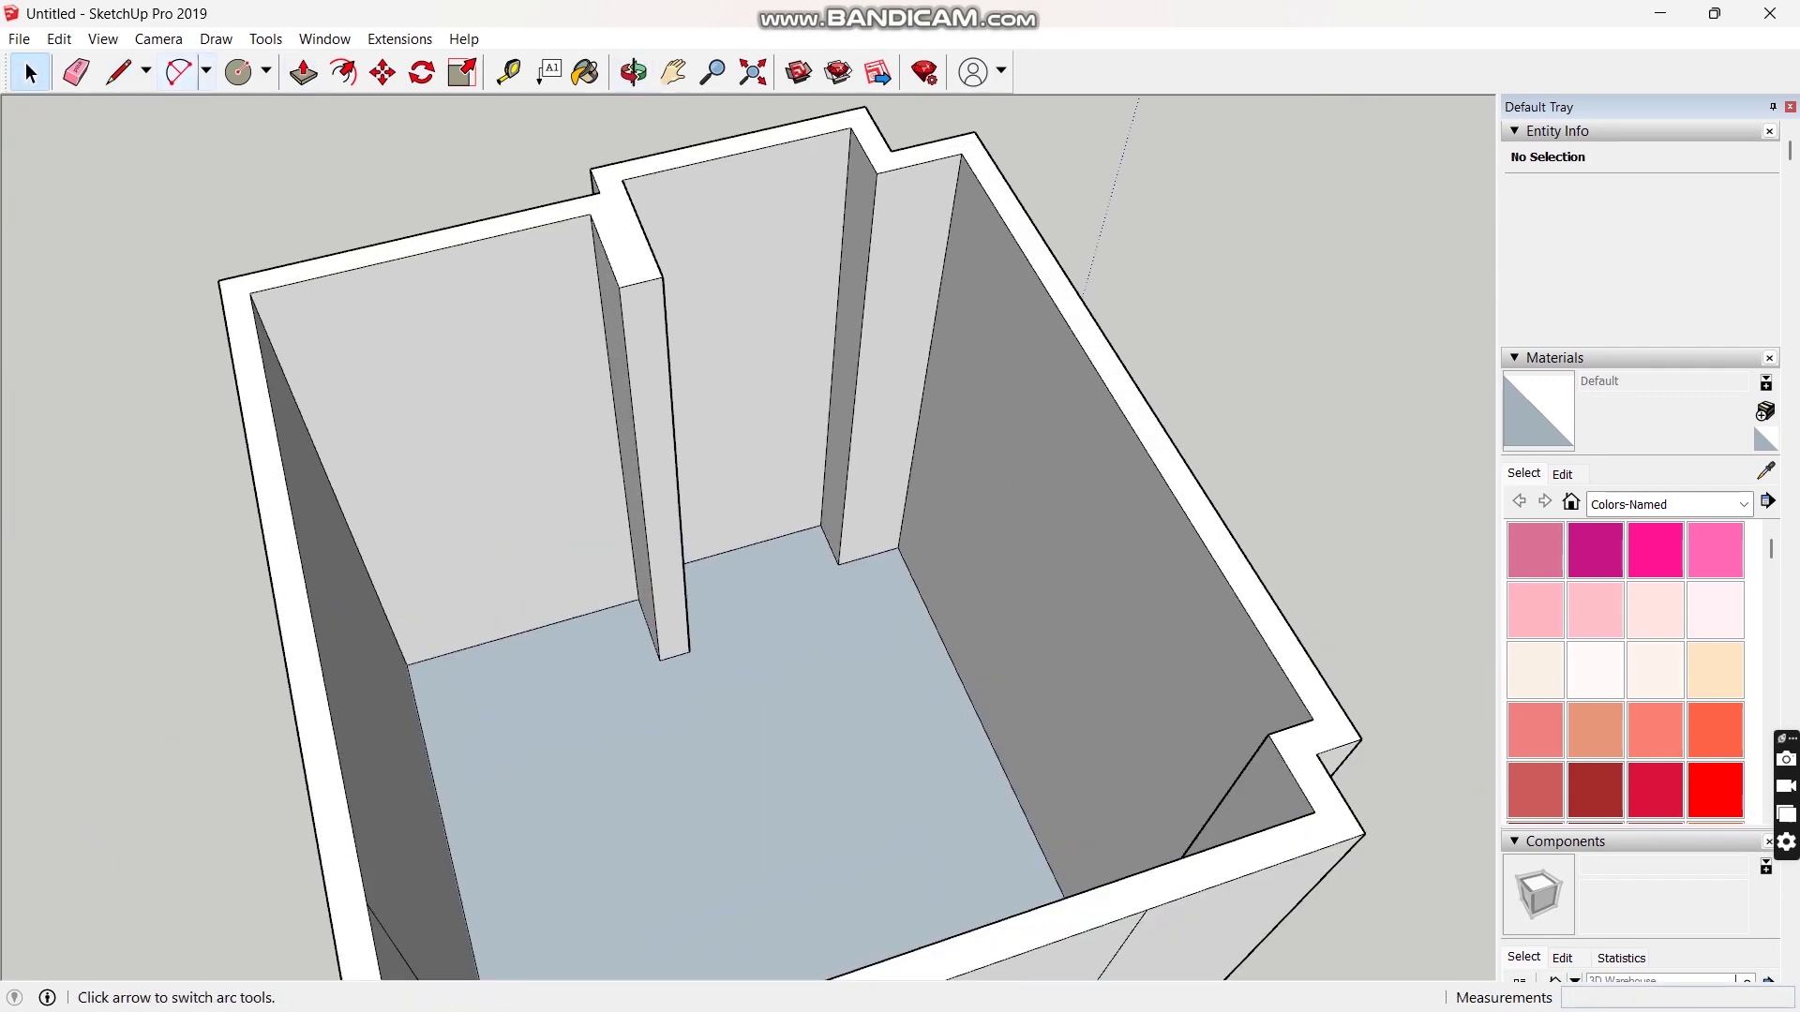
left_click(343, 72)
middle_click_drag(843, 450, 599, 459)
left_click(748, 376)
key("Escape")
Draw a door head line across the recessed wall face and push the part below it 100 mm through the wall.
key("l")
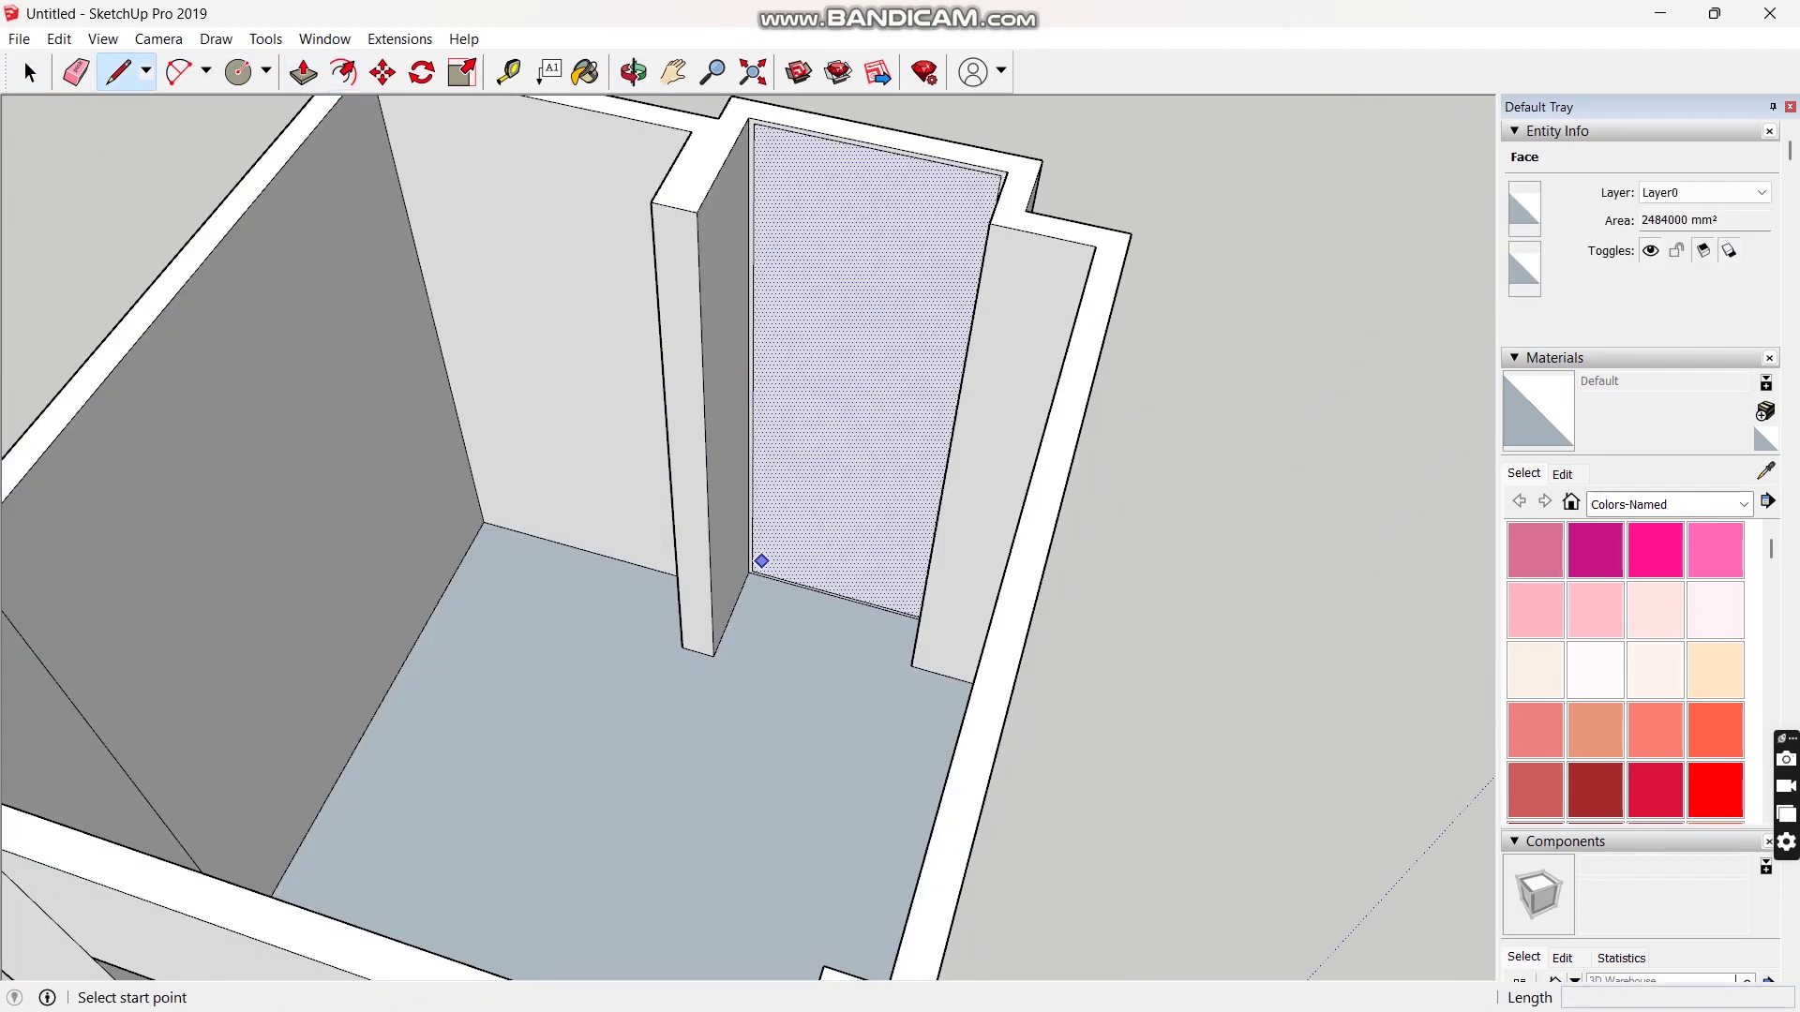
left_click(752, 570)
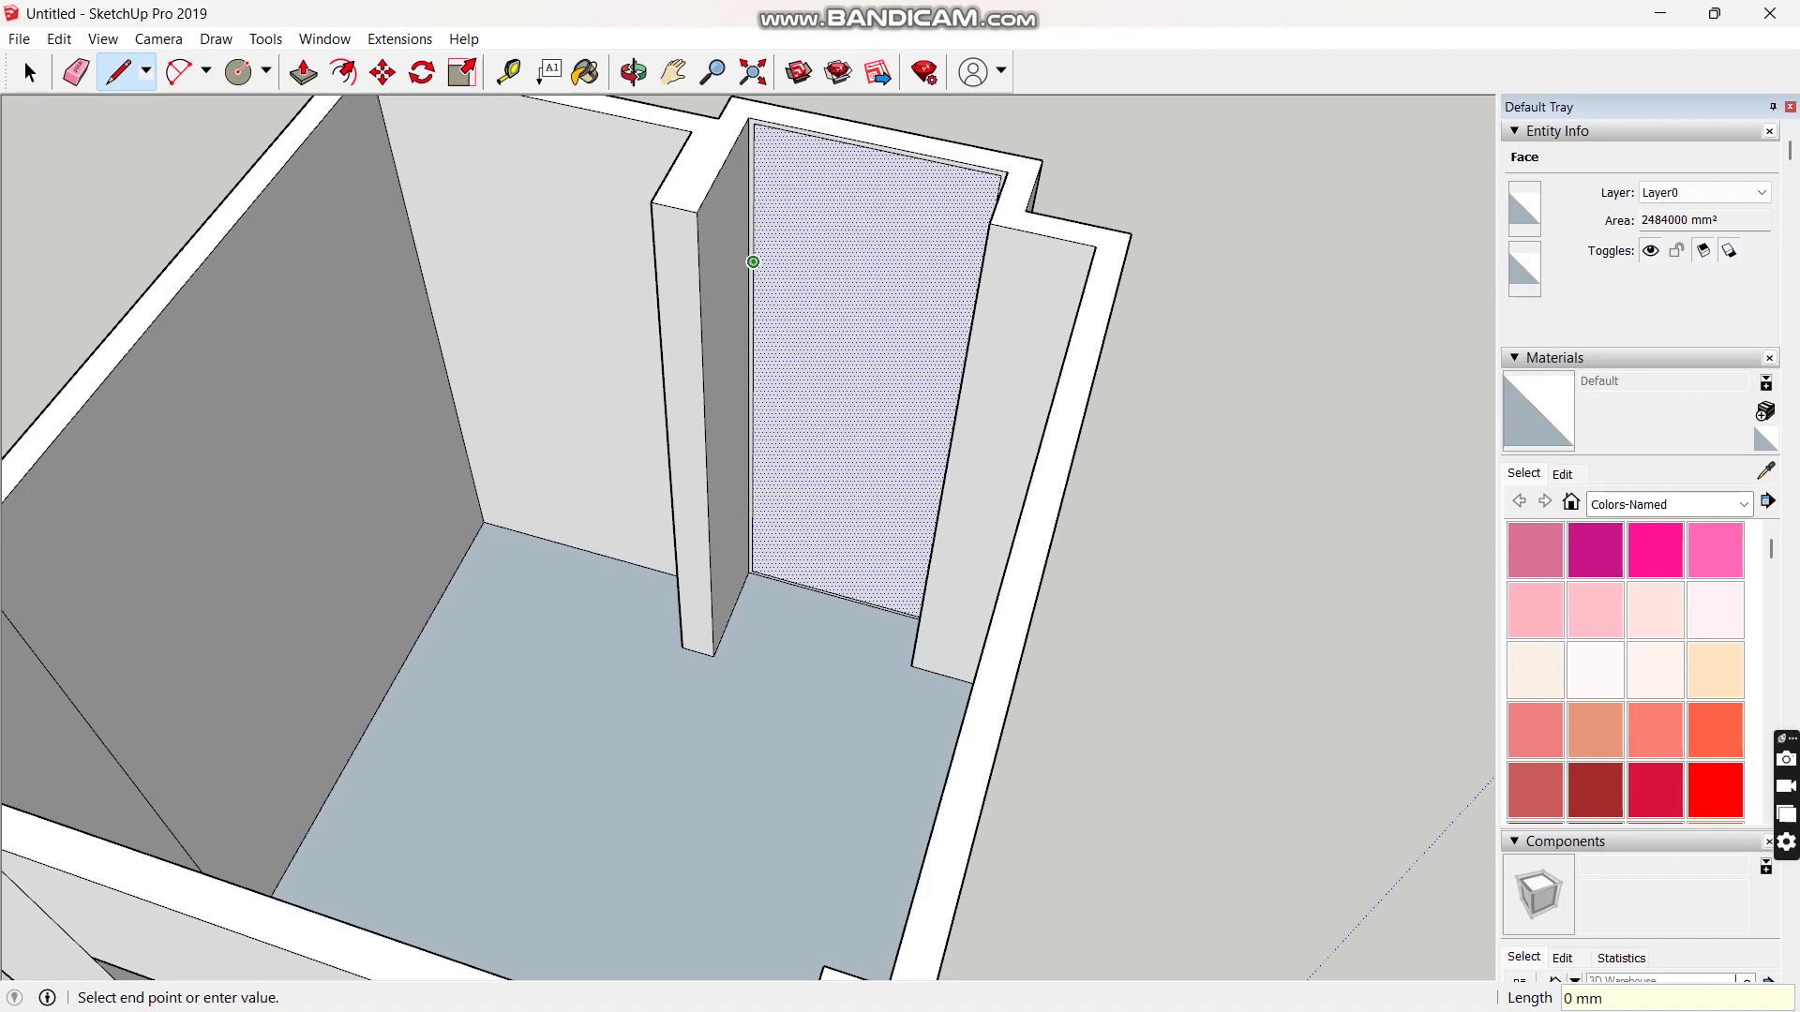
middle_click_drag(752, 261, 872, 271)
left_click(938, 274)
key("p")
left_click(875, 366)
left_click(990, 114)
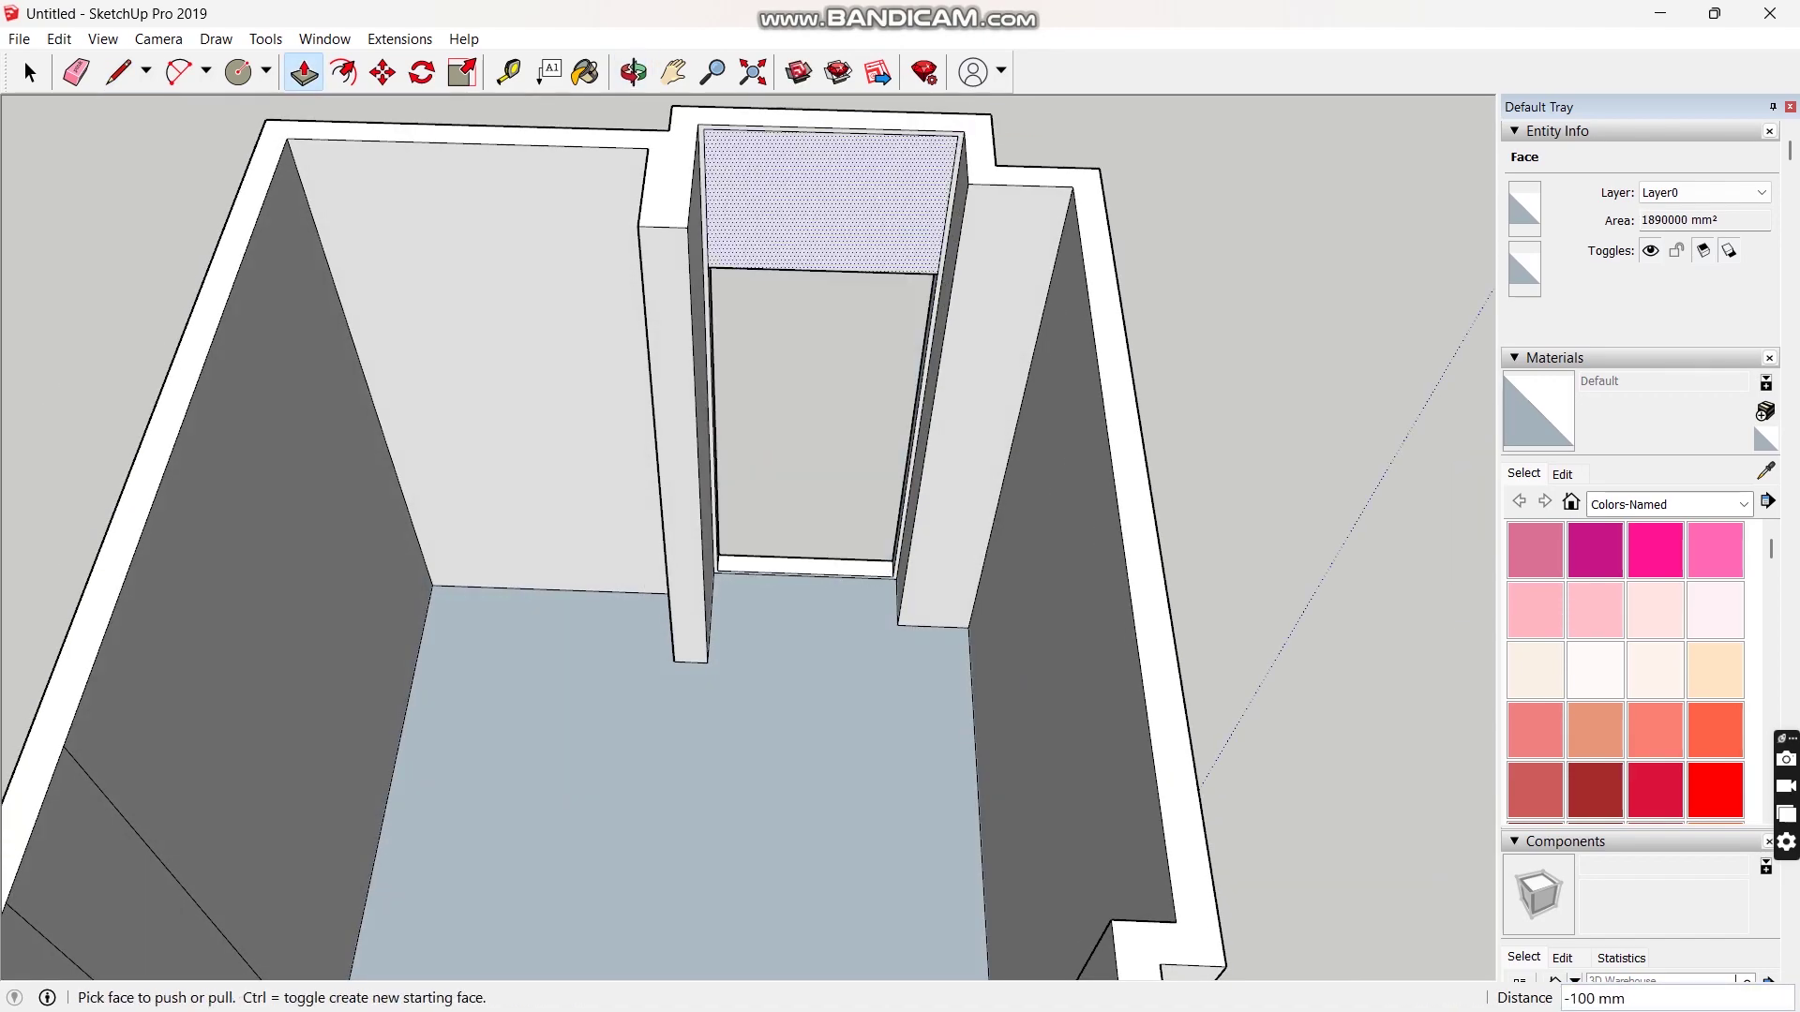
Draw the counter footprint on the floor along the long wall, with a 700 mm wide corner section with an angled front.
scroll(900, 393, "down", 4)
middle_click_drag(600, 412, 993, 422)
middle_click_drag(844, 375, 975, 468)
left_click(118, 72)
scroll(994, 363, "up", 4)
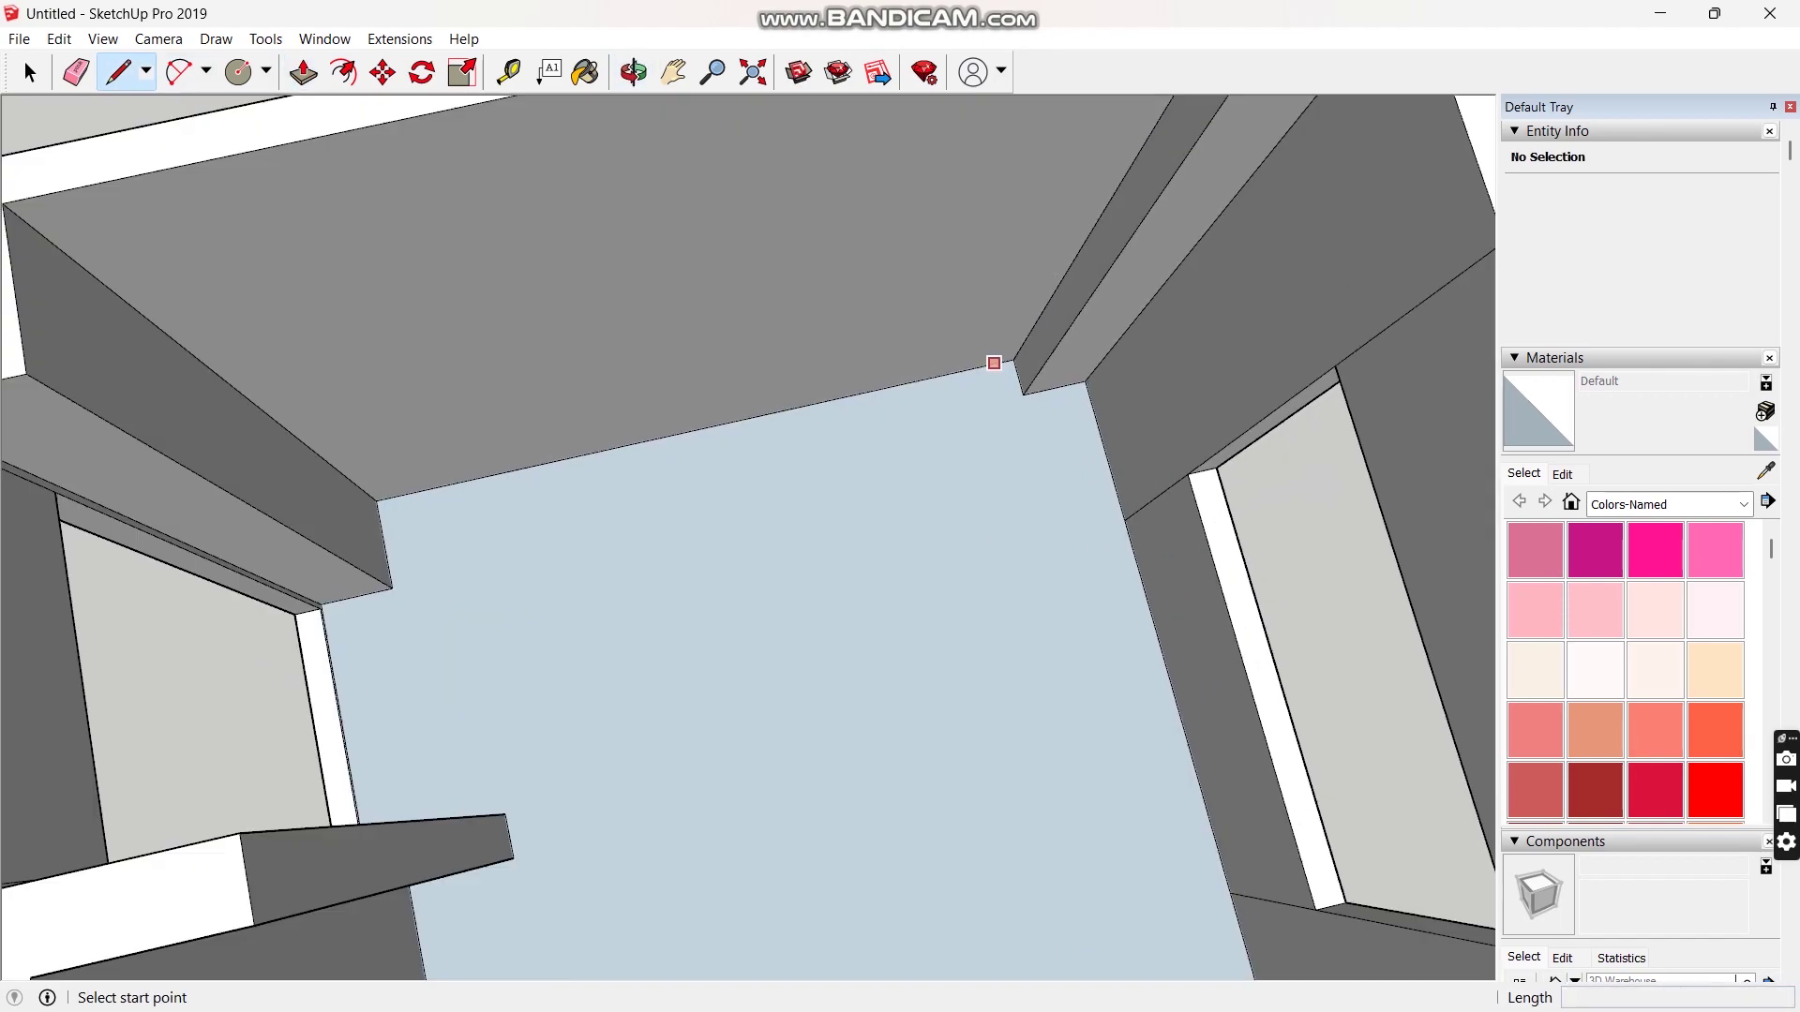
left_click(1014, 359)
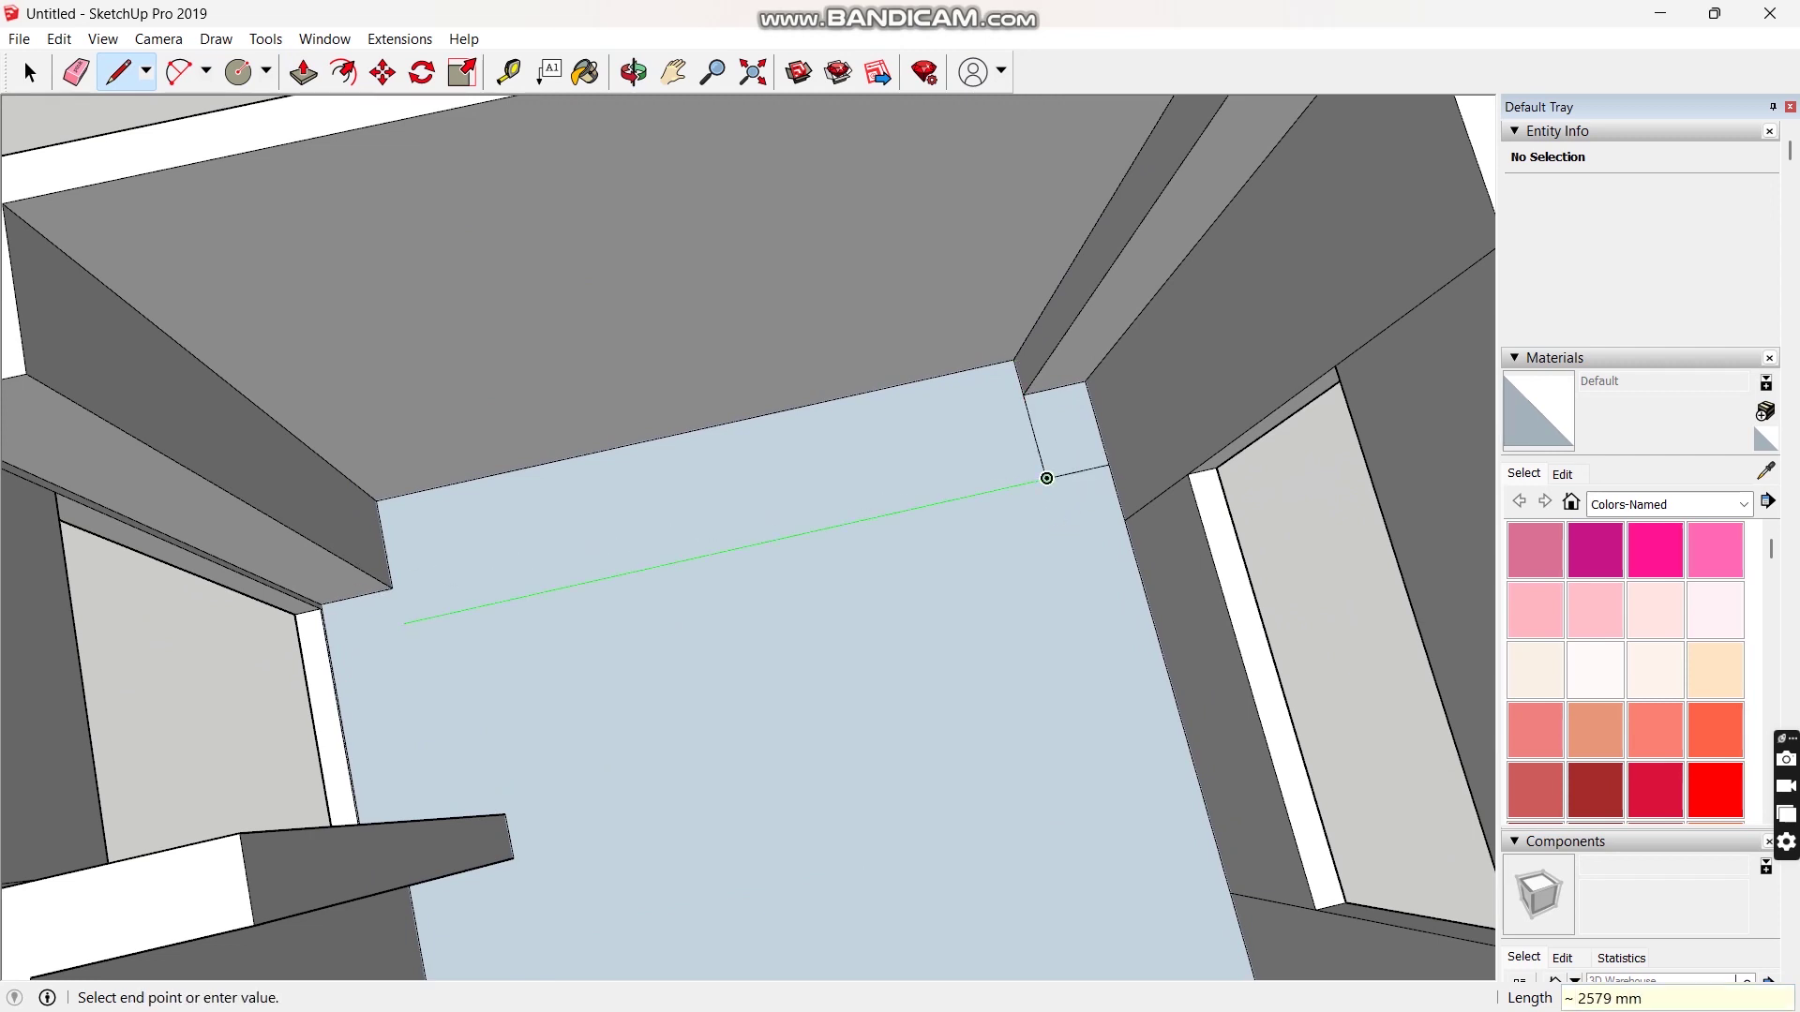
left_click(399, 624)
left_click(392, 588)
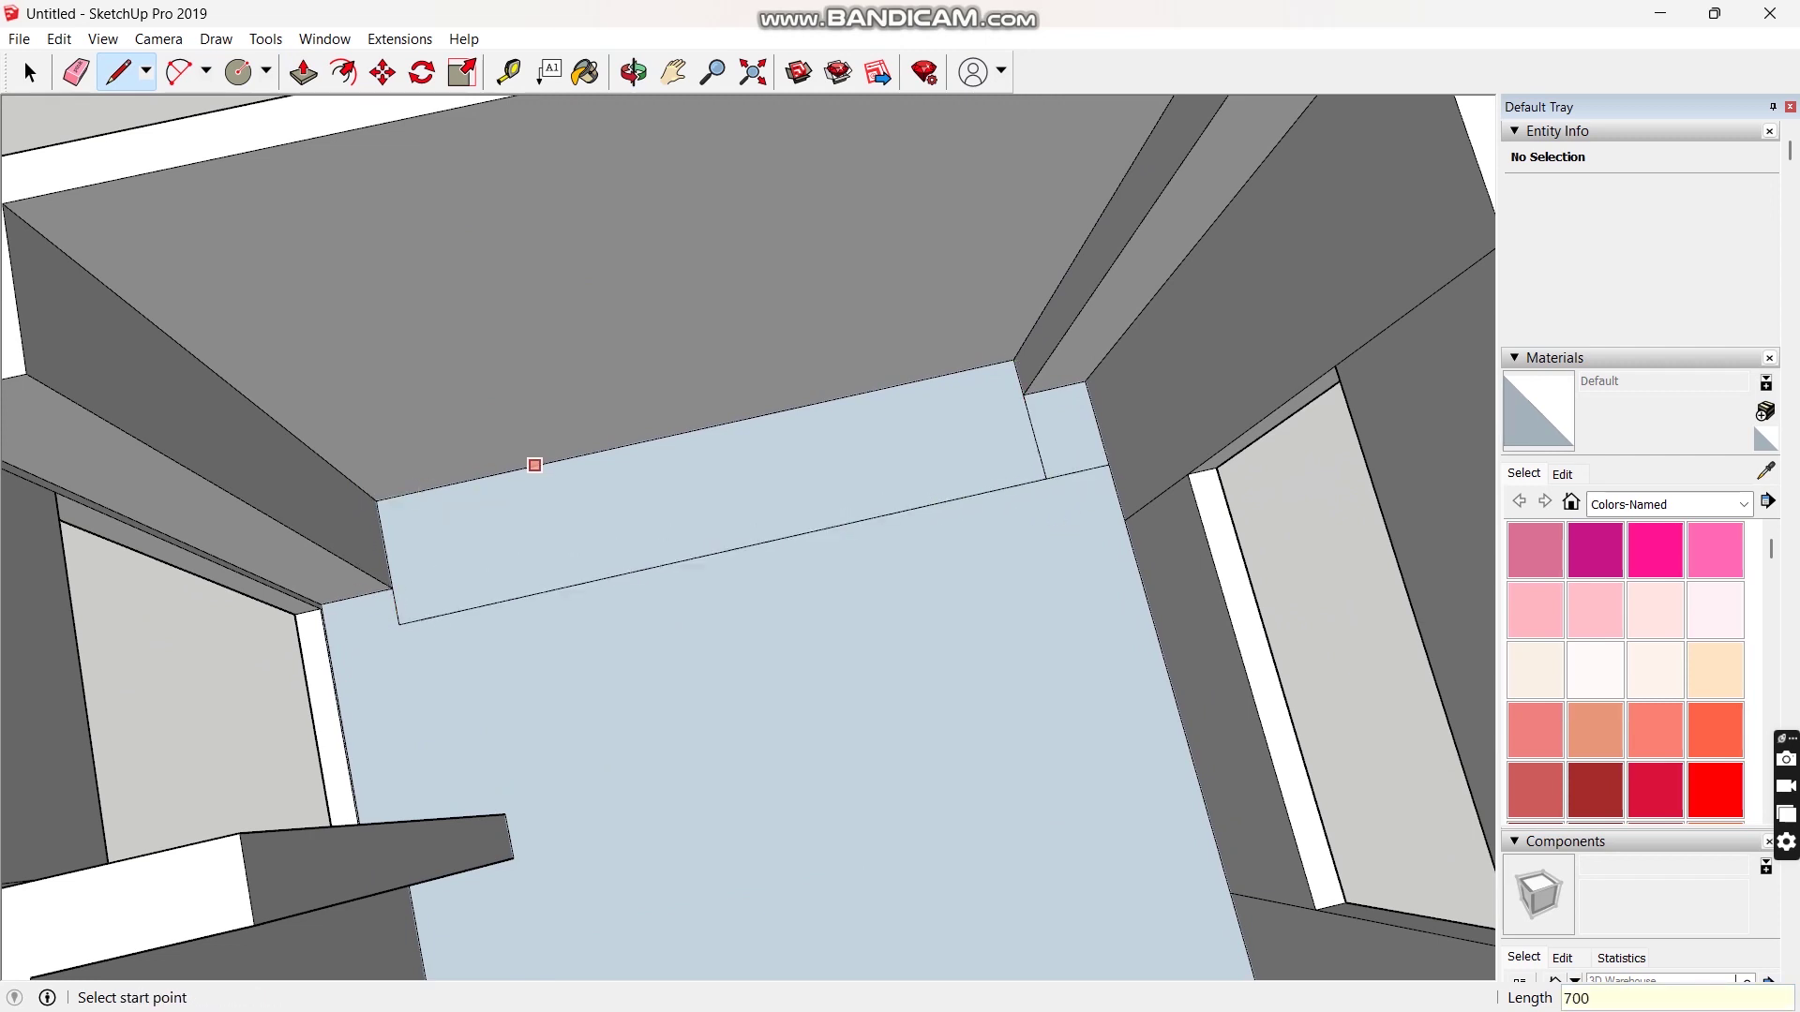
Pull all counter footprint sections up 725 mm with Push/Pull.
key("p")
left_click(487, 534)
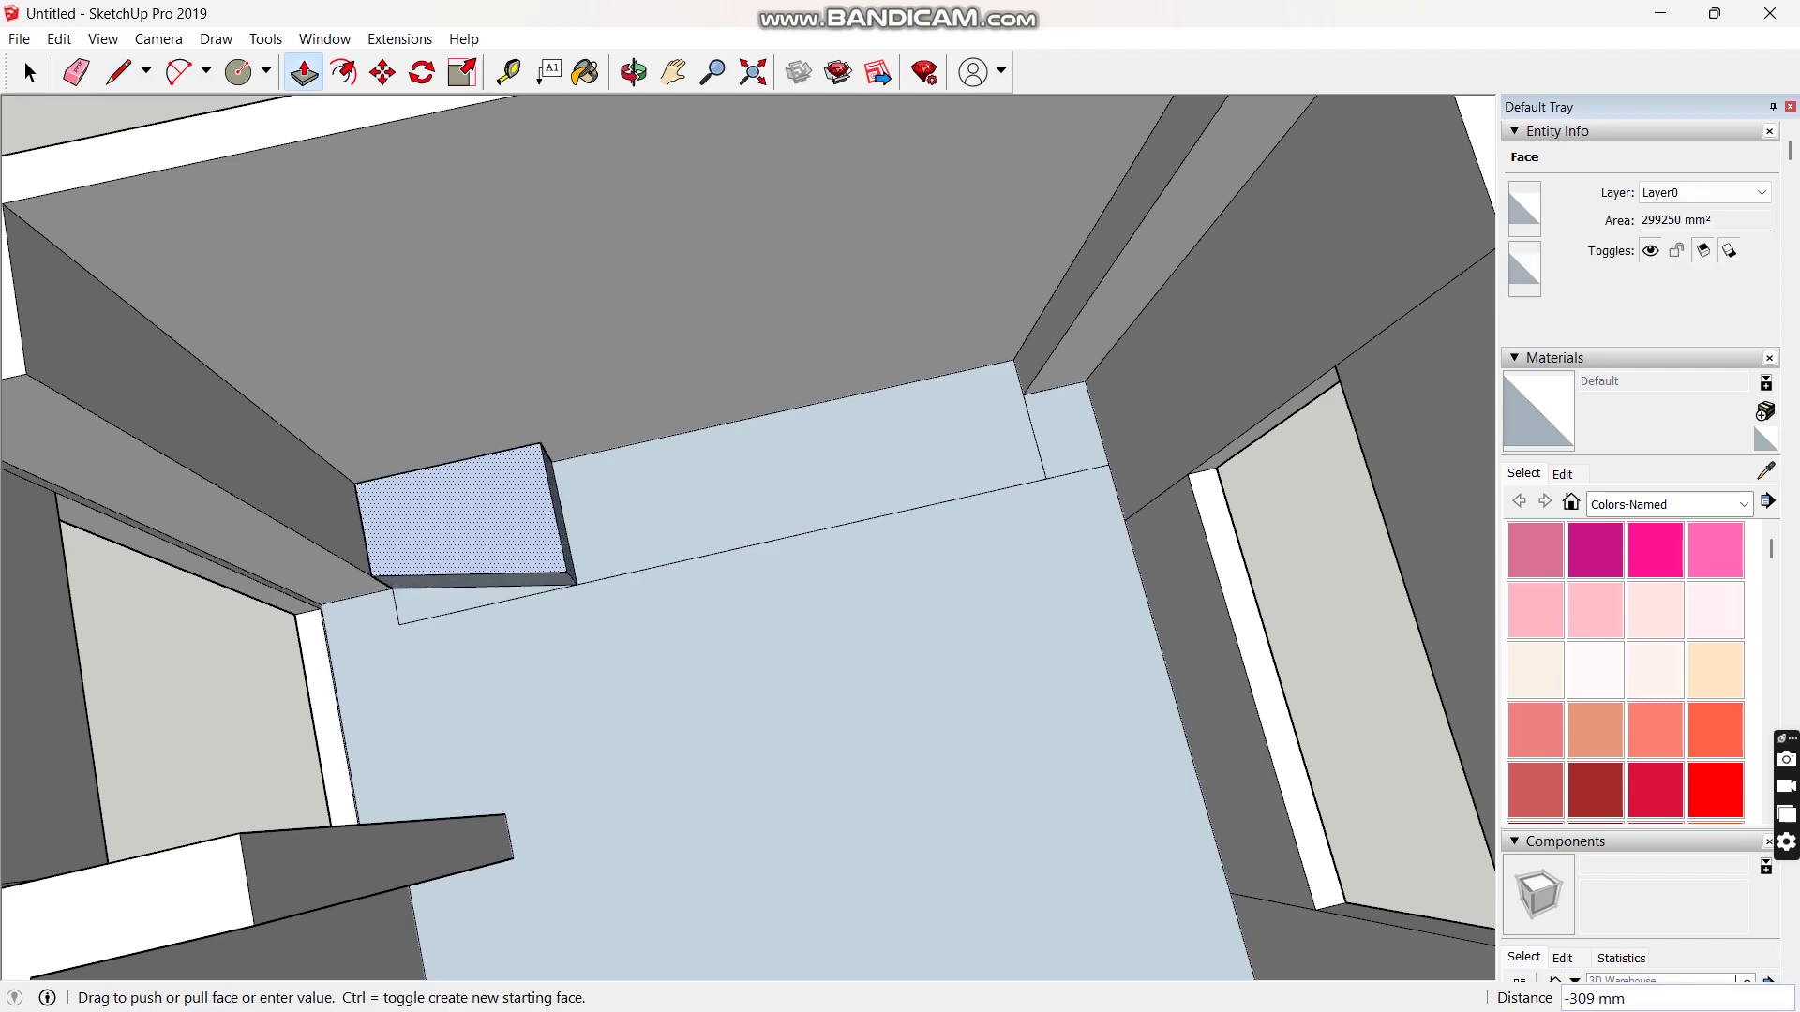
type("725")
key("Return")
double_click(937, 488)
double_click(1086, 456)
Copy the counter's front top edges 30 mm downward to mark the countertop thickness.
scroll(1054, 428, "up", 1)
scroll(450, 576, "down", 2)
middle_click_drag(450, 581, 375, 460)
key("l")
scroll(371, 413, "up", 3)
key("space")
left_click(459, 503)
left_click(619, 517, "shift")
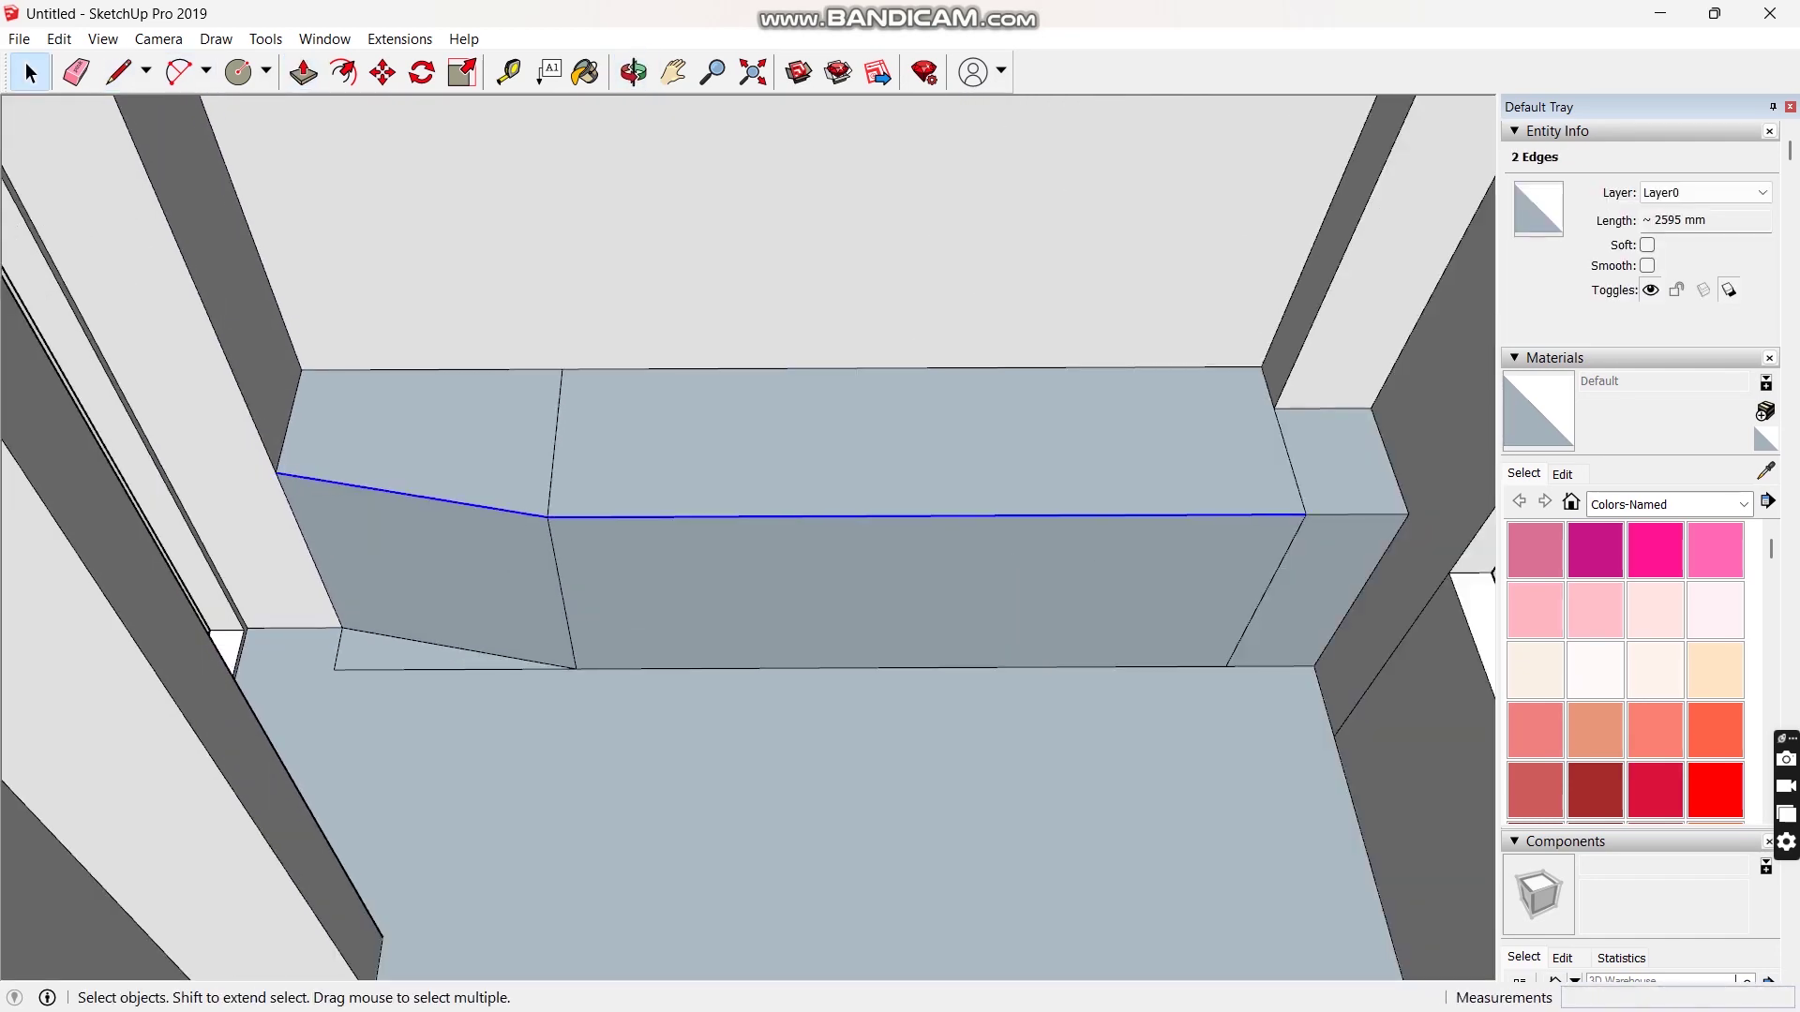
key("m")
left_click(1258, 521)
type("30")
key("Return")
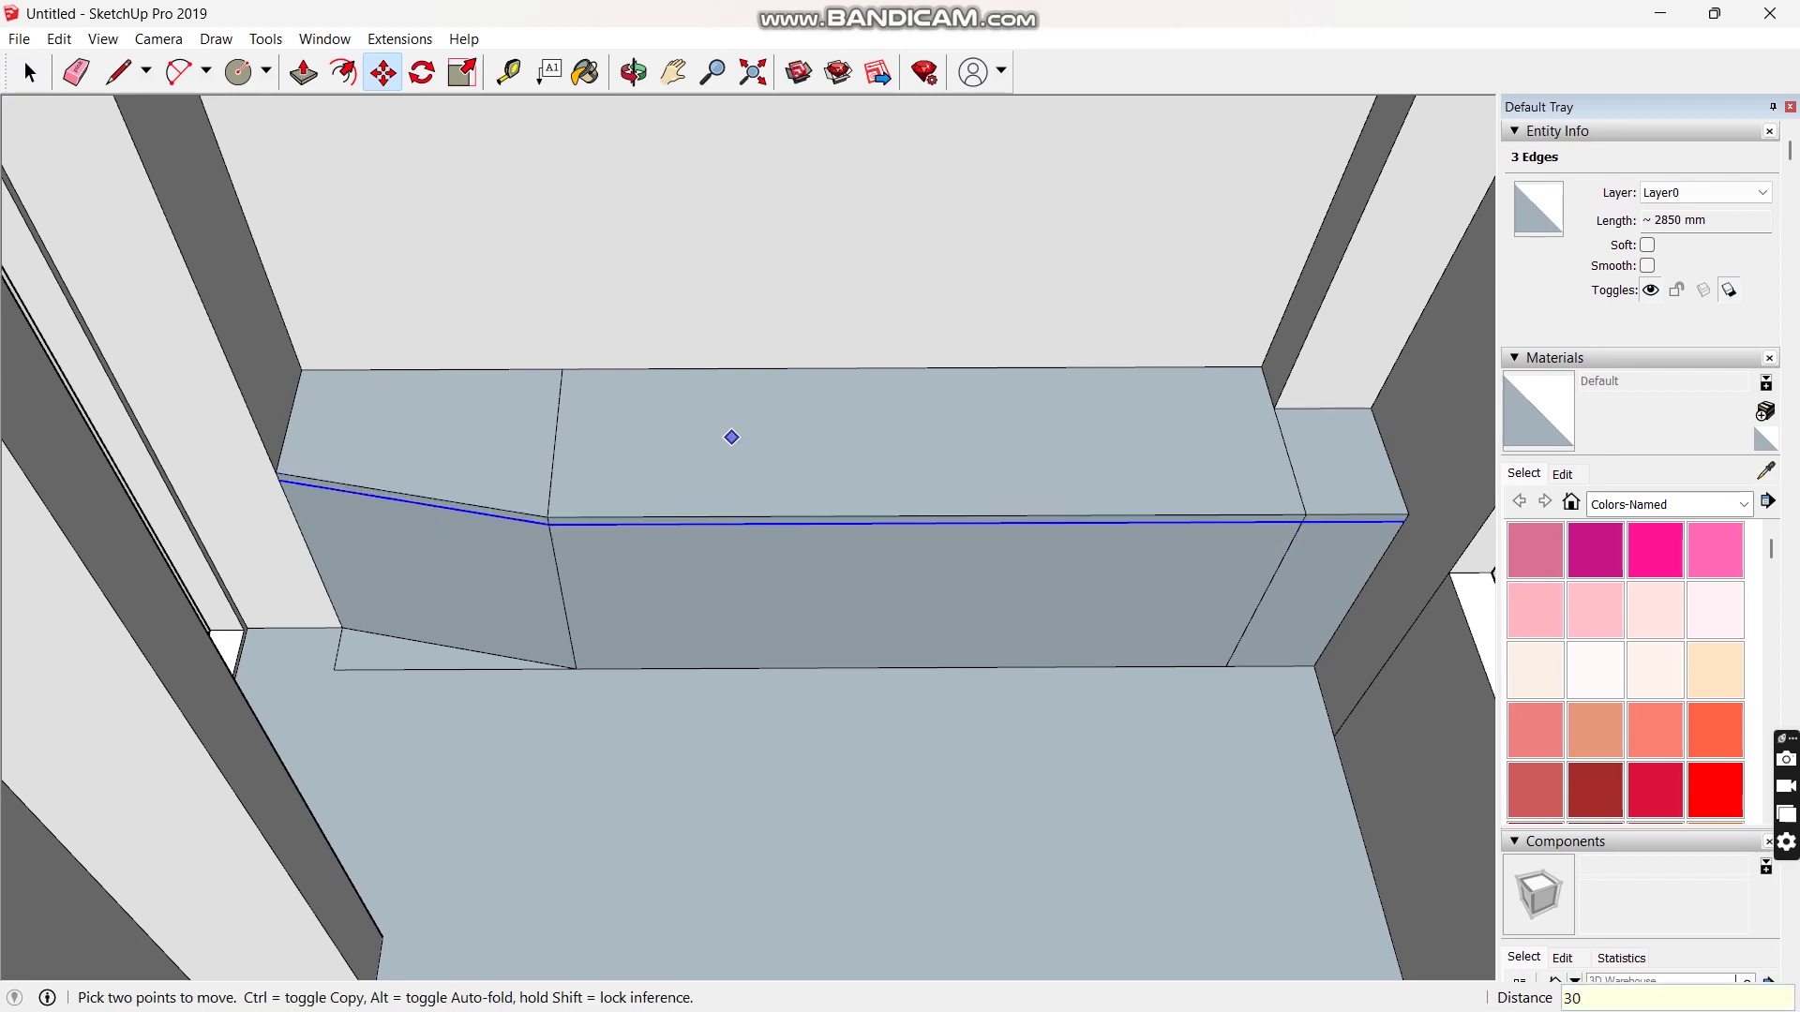
Divide the straight counter front below the countertop into three equal bays with vertical lines, erasing the old section line.
key("l")
left_click(548, 523)
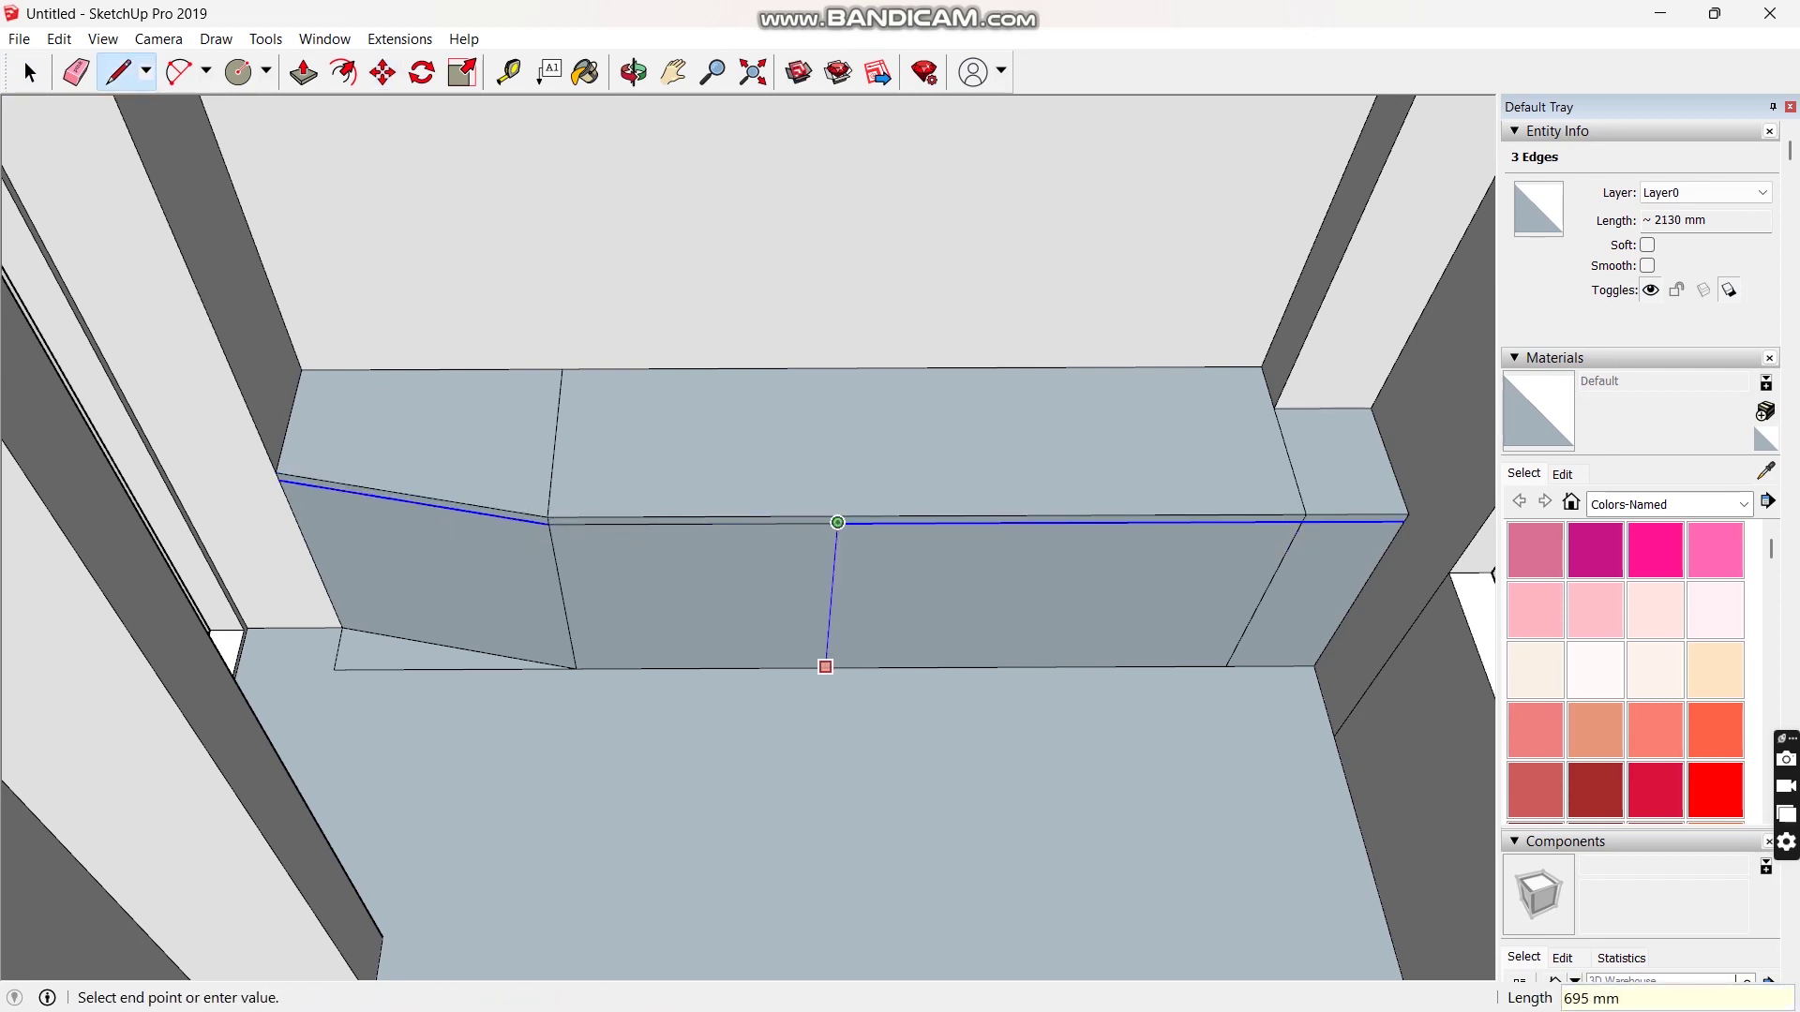
key("e")
key("l")
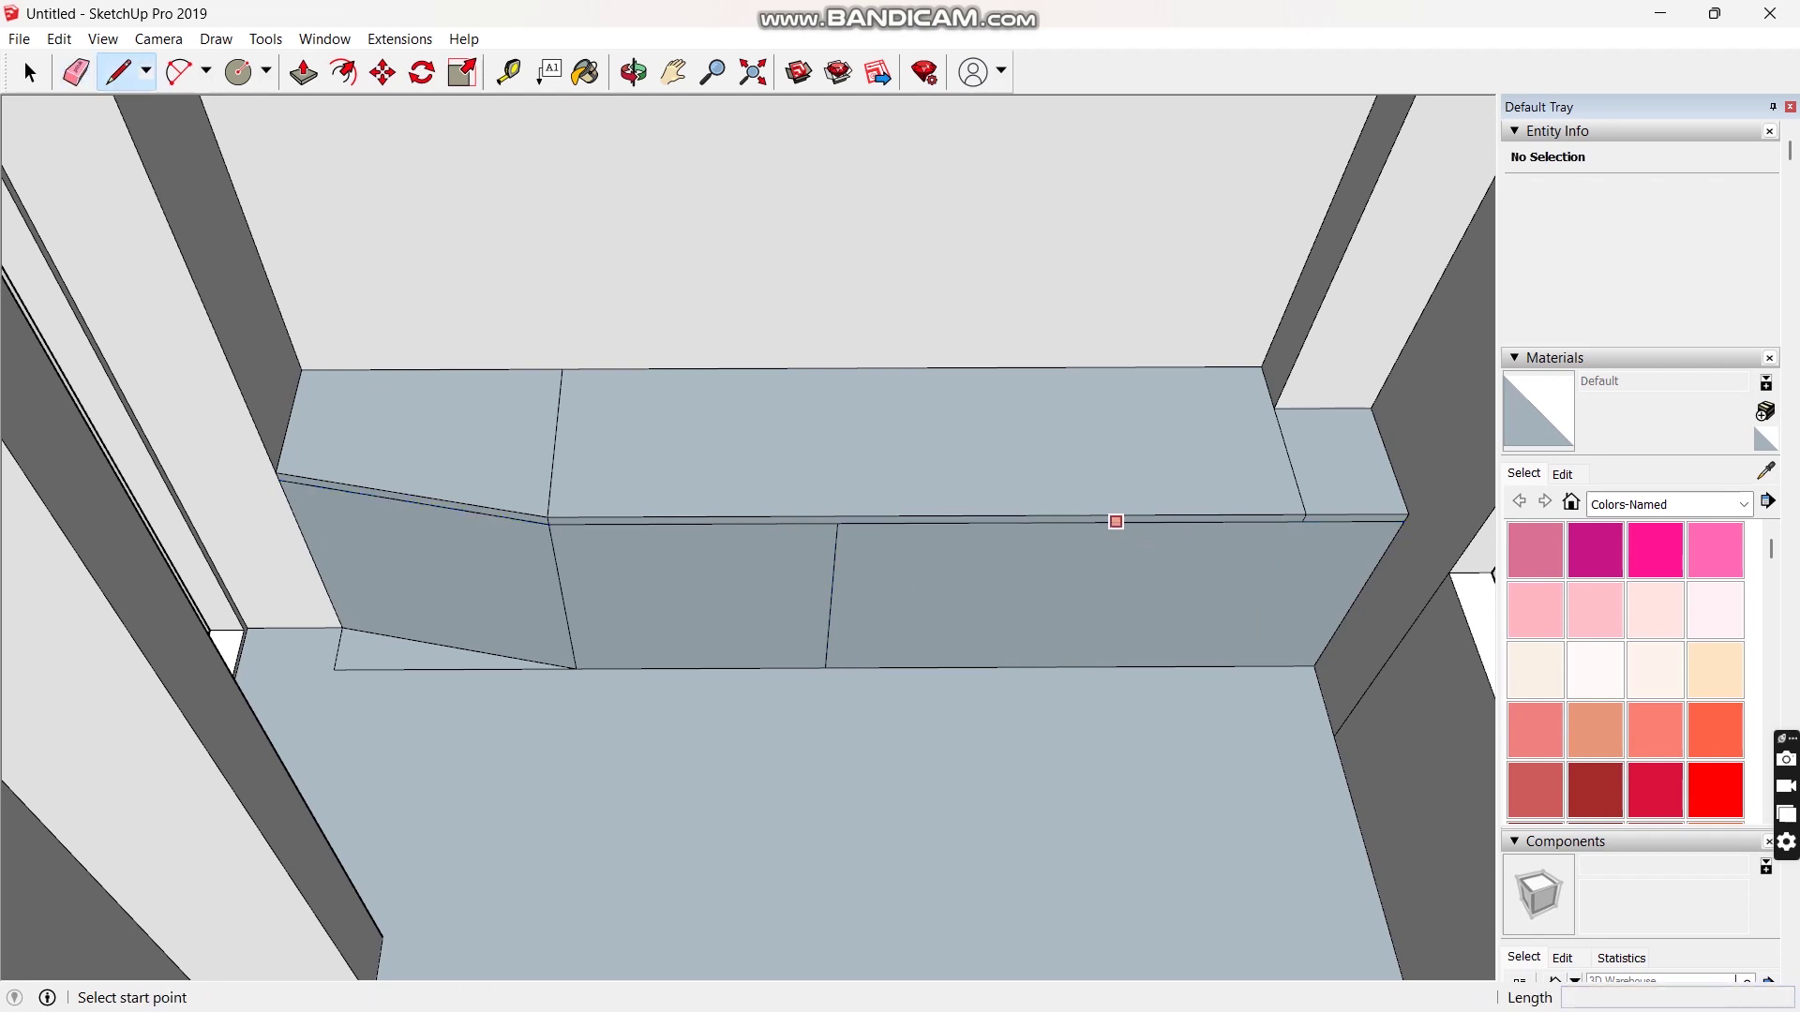
left_click(838, 522)
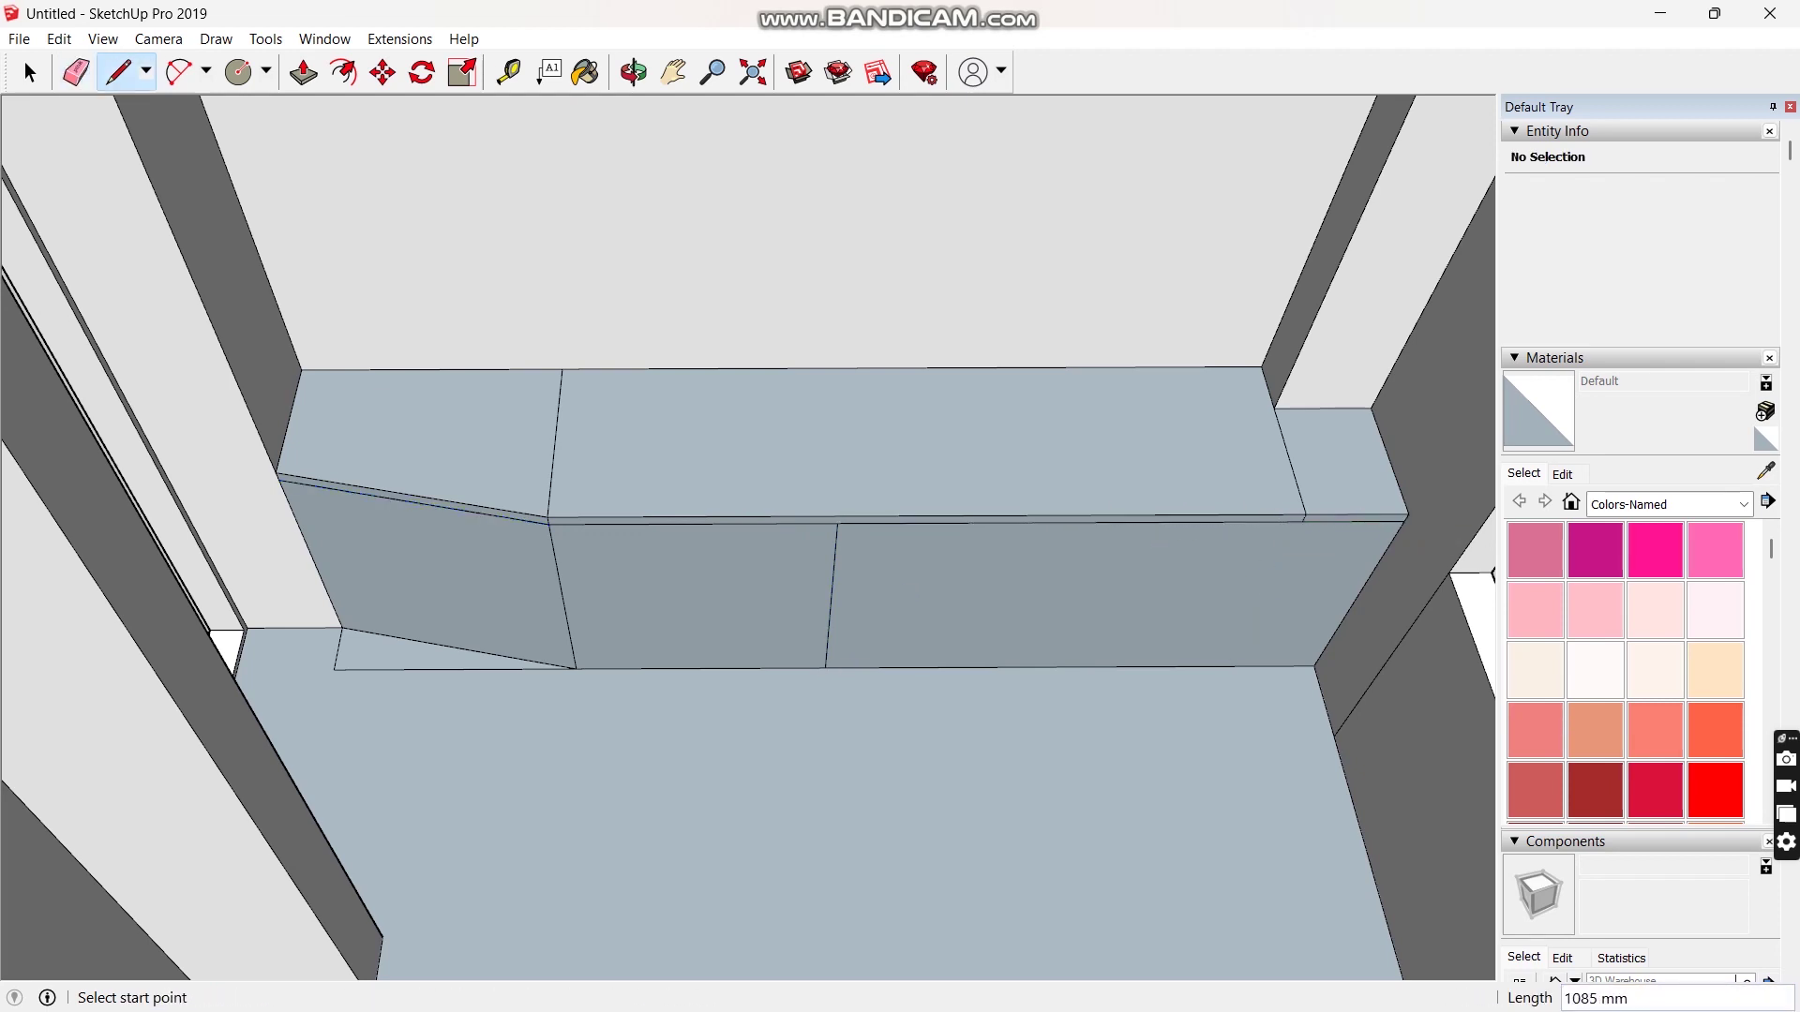
Offset the four cabinet front faces inward by the same distance to form thin frames.
left_click(382, 72)
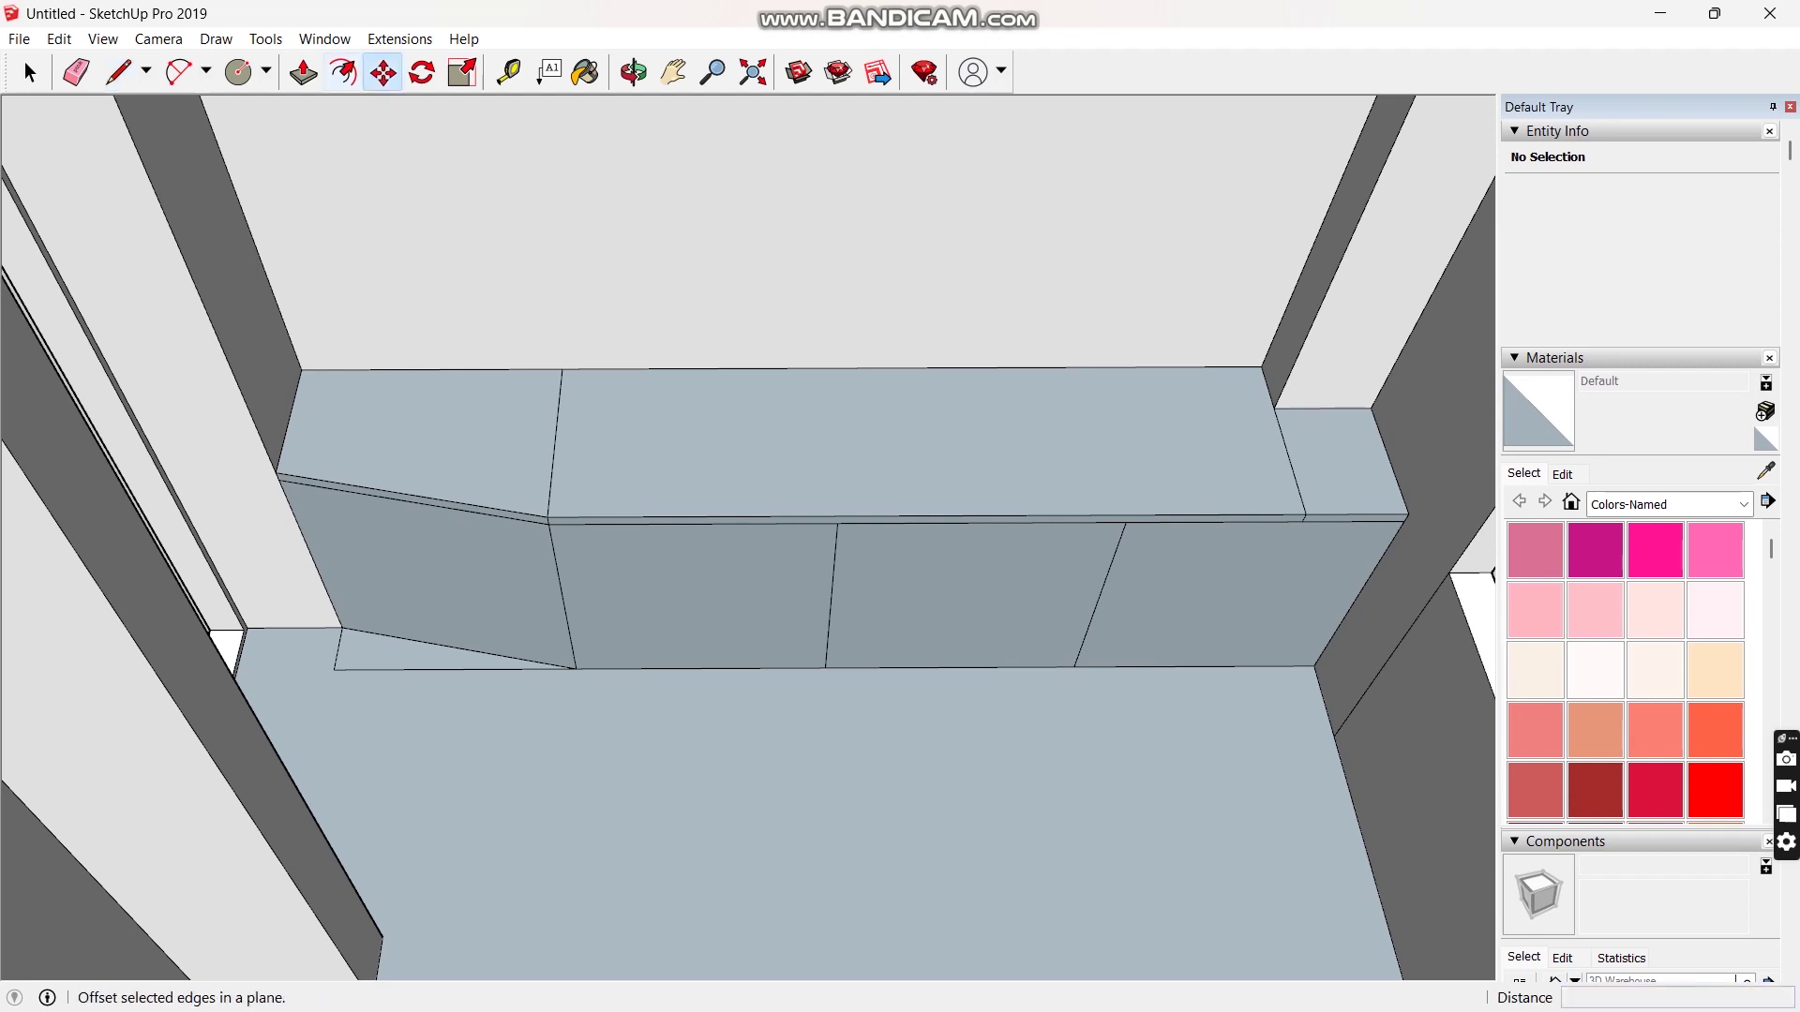
left_click(344, 73)
double_click(563, 613)
double_click(819, 587)
double_click(1104, 563)
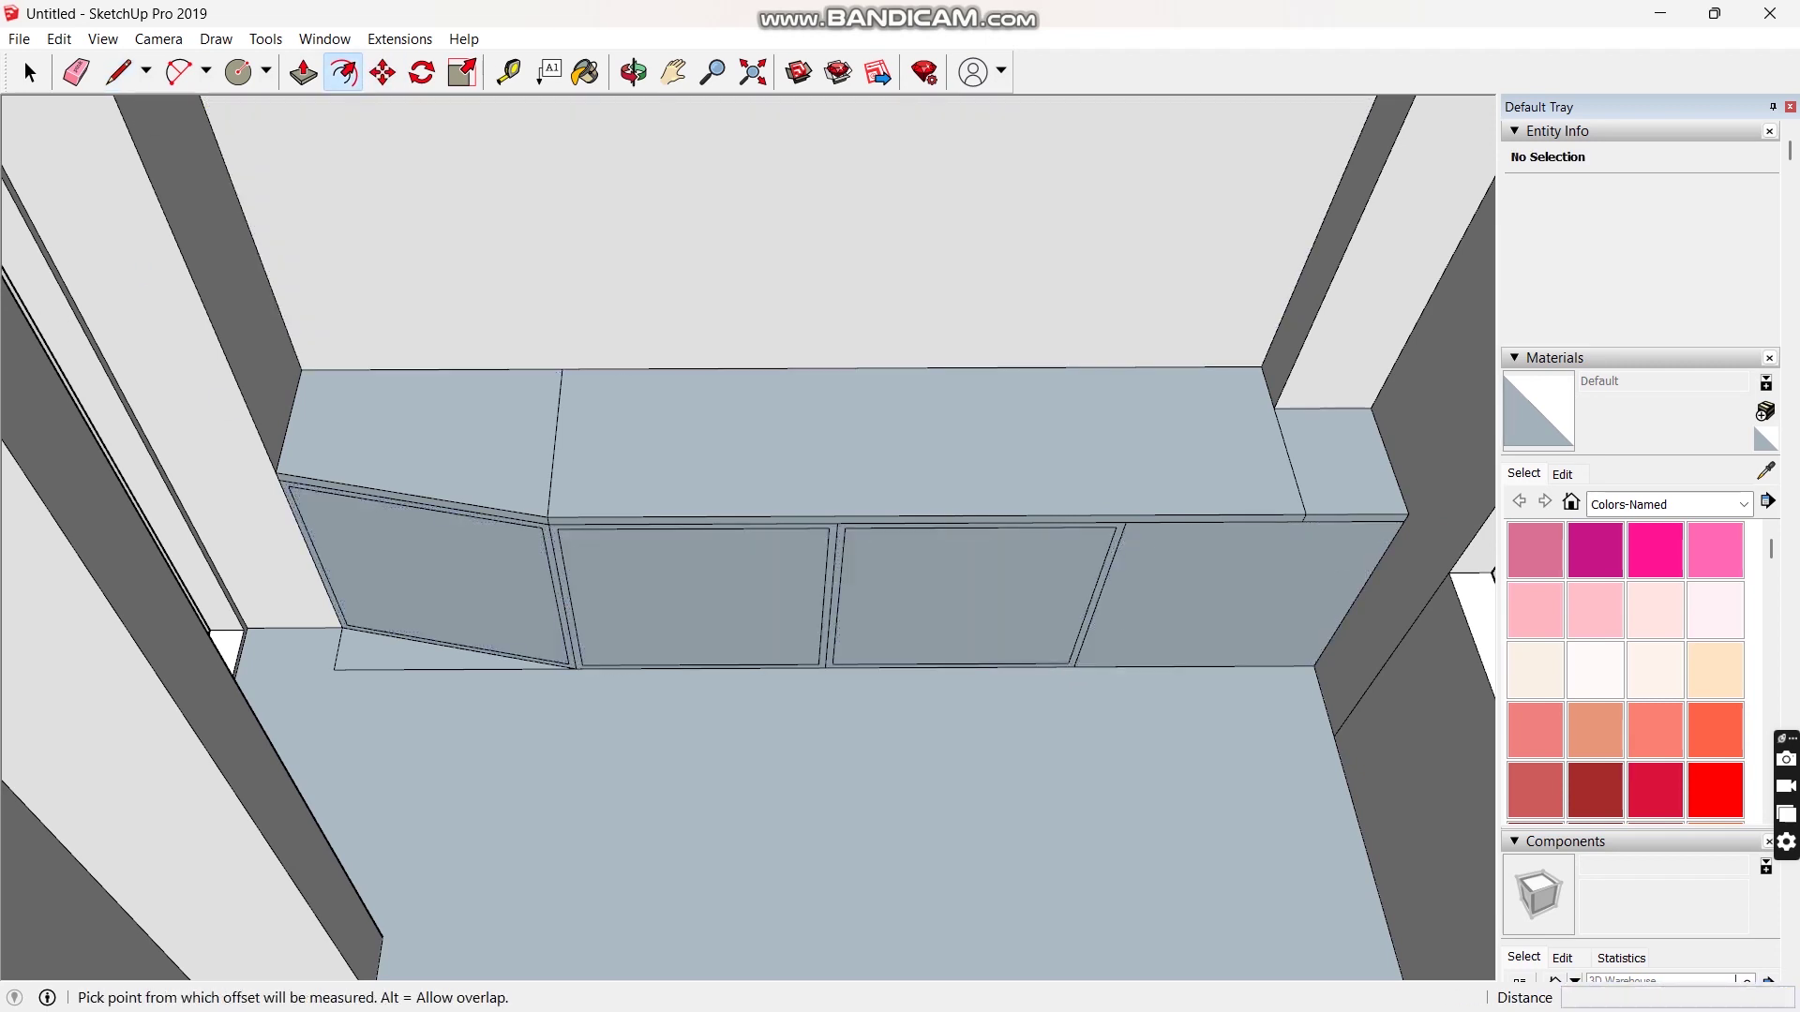
double_click(1228, 596)
Push the framed inner faces of the four cabinet fronts back to hollow out the counter.
key("p")
double_click(1188, 599)
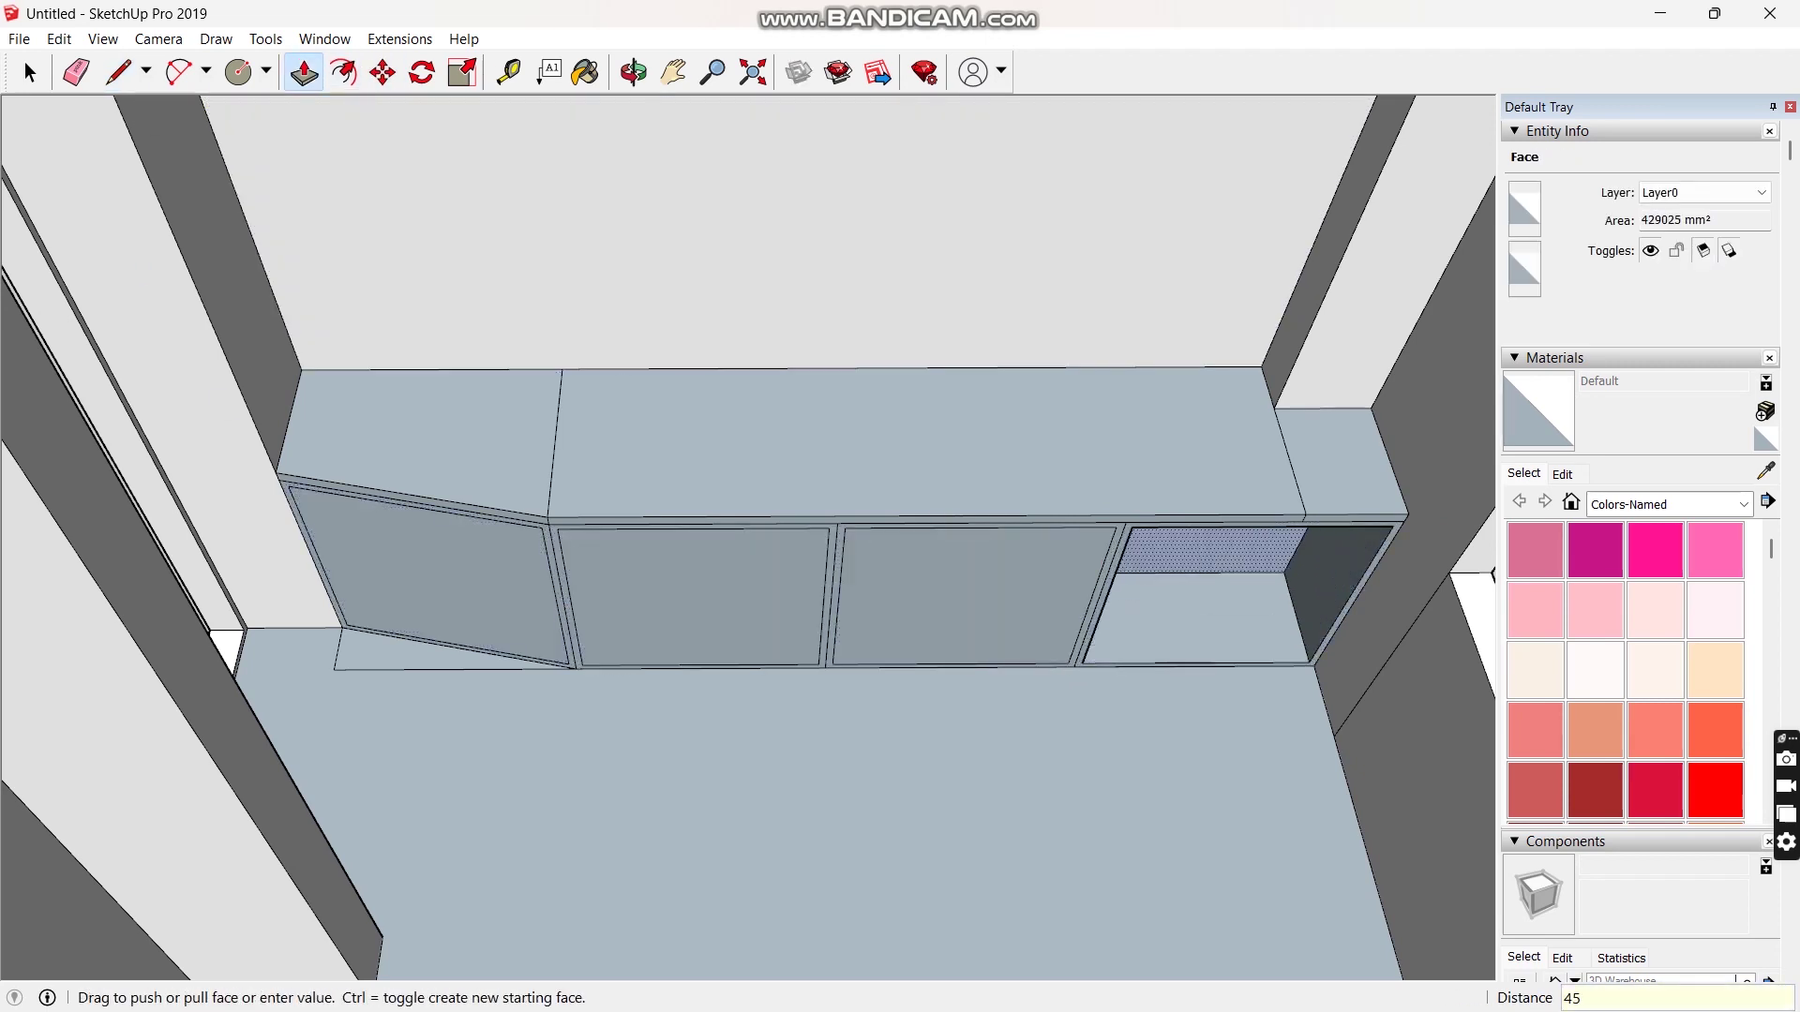
double_click(952, 596)
double_click(698, 597)
double_click(440, 574)
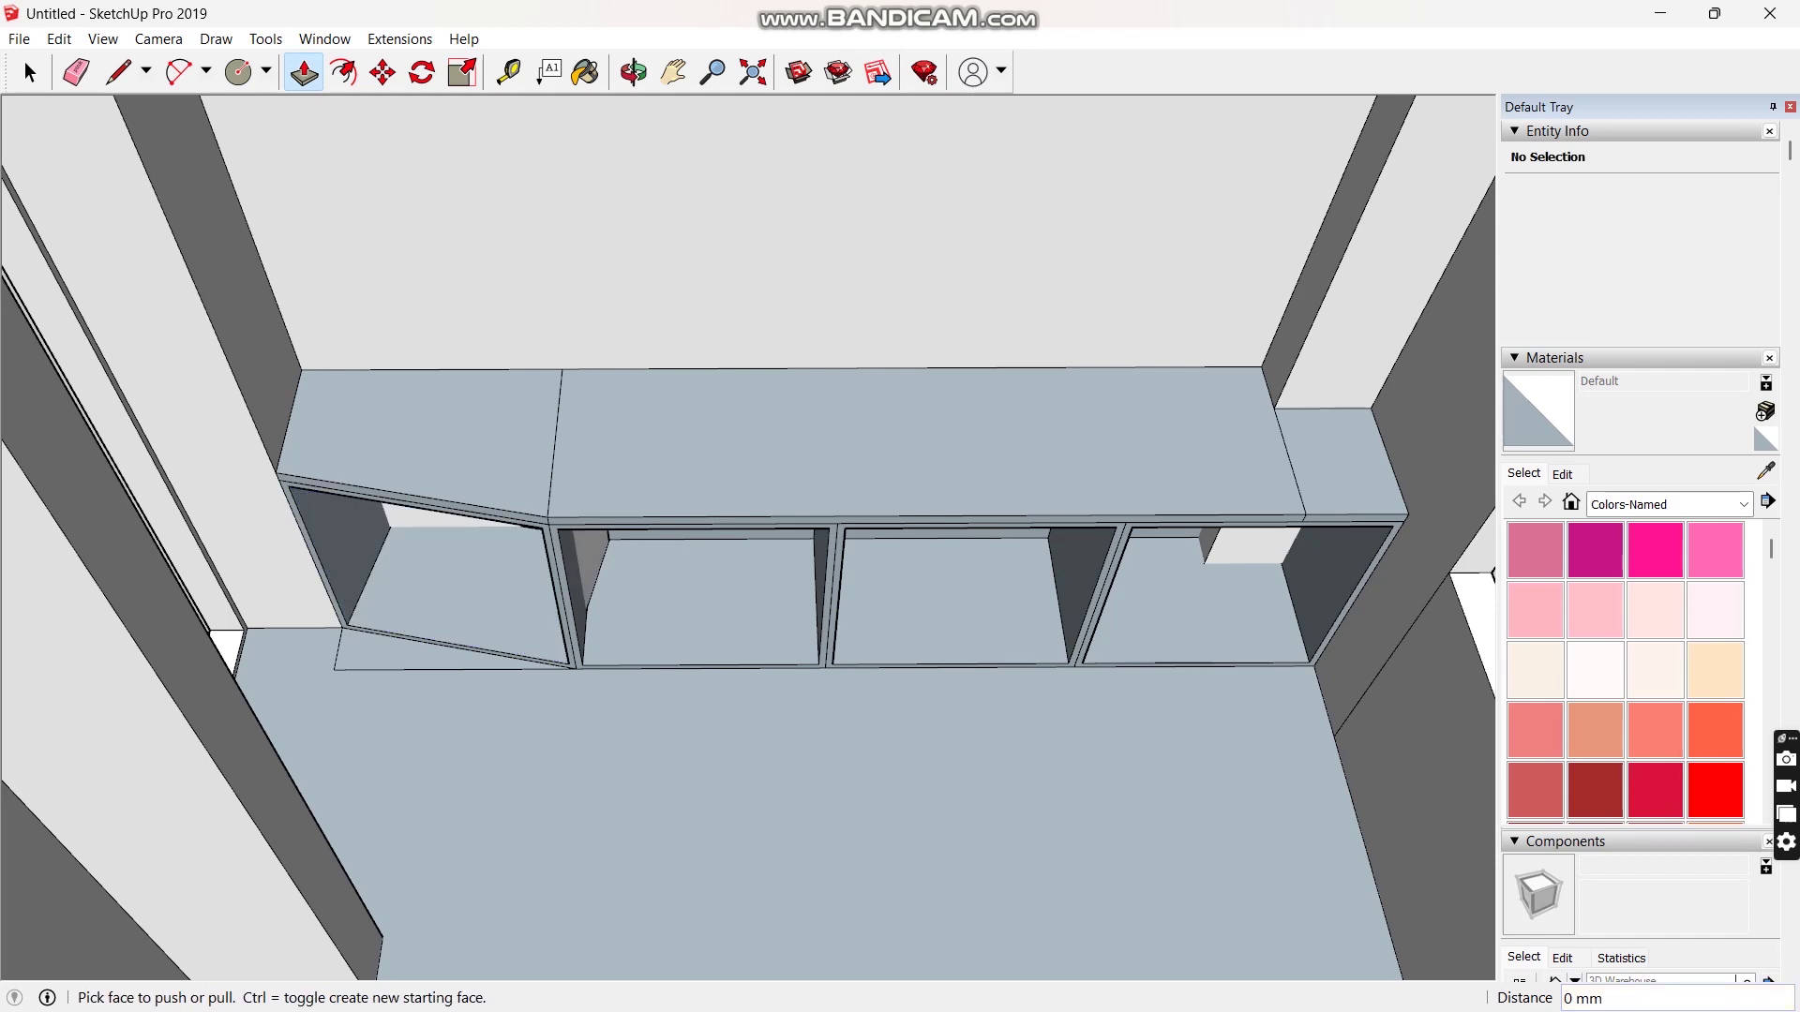
Delete the leftover faces and edges inside the angled corner cabinet and the neighbouring bay.
scroll(647, 589, "up", 3)
middle_click_drag(646, 589, 570, 555)
left_click(568, 553)
left_click(487, 567)
middle_click_drag(422, 595, 694, 506)
left_click(574, 522)
key("Delete")
left_click(450, 522)
mouse_move(450, 522)
middle_mouse_down()
mouse_move(403, 527)
mouse_move(459, 554)
middle_mouse_up()
key("Delete")
left_click(467, 549)
key("Delete")
key("ctrl+z")
Erase the leftover edge inside the cabinets and the stray footprint lines on the floor before the corner cabinet.
scroll(488, 562, "down", 1)
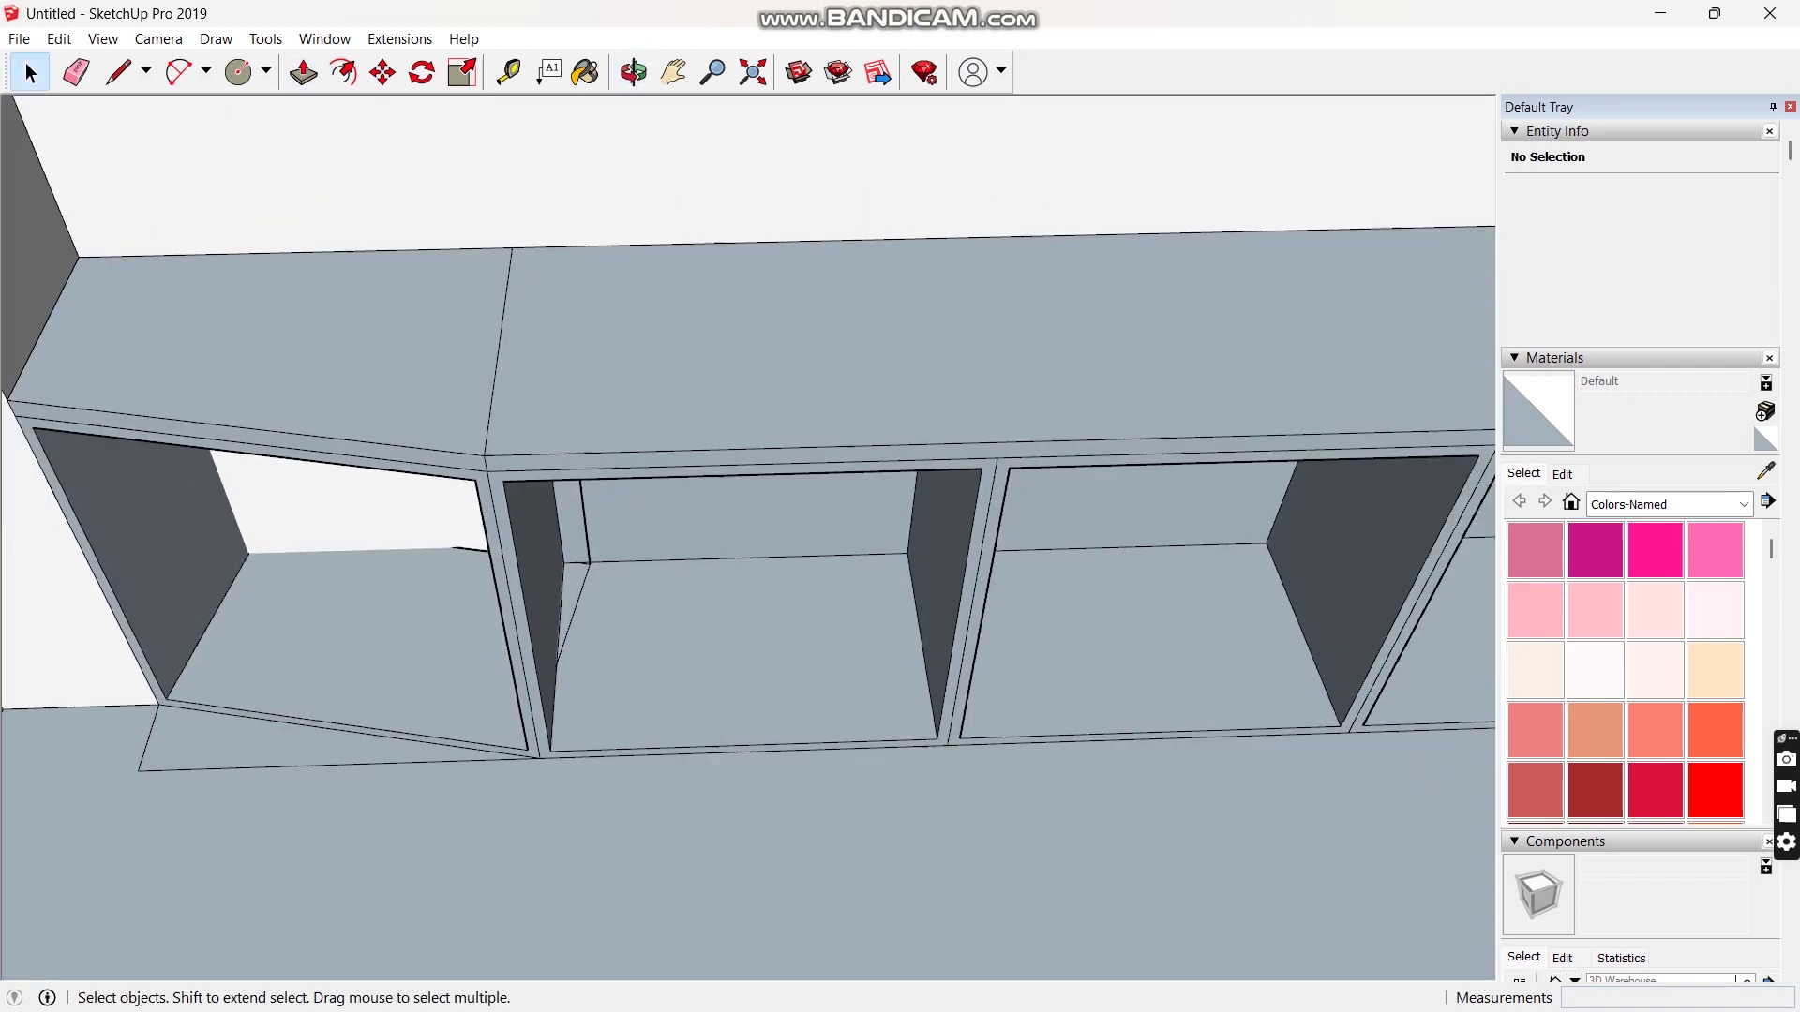
scroll(539, 609, "down", 1)
key("e")
left_click(567, 614)
left_click(310, 732)
left_click(214, 710)
Draw two horizontal lines across the long wall for the overhead cabinet, the lower one 700 mm above the countertop.
scroll(253, 703, "down", 2)
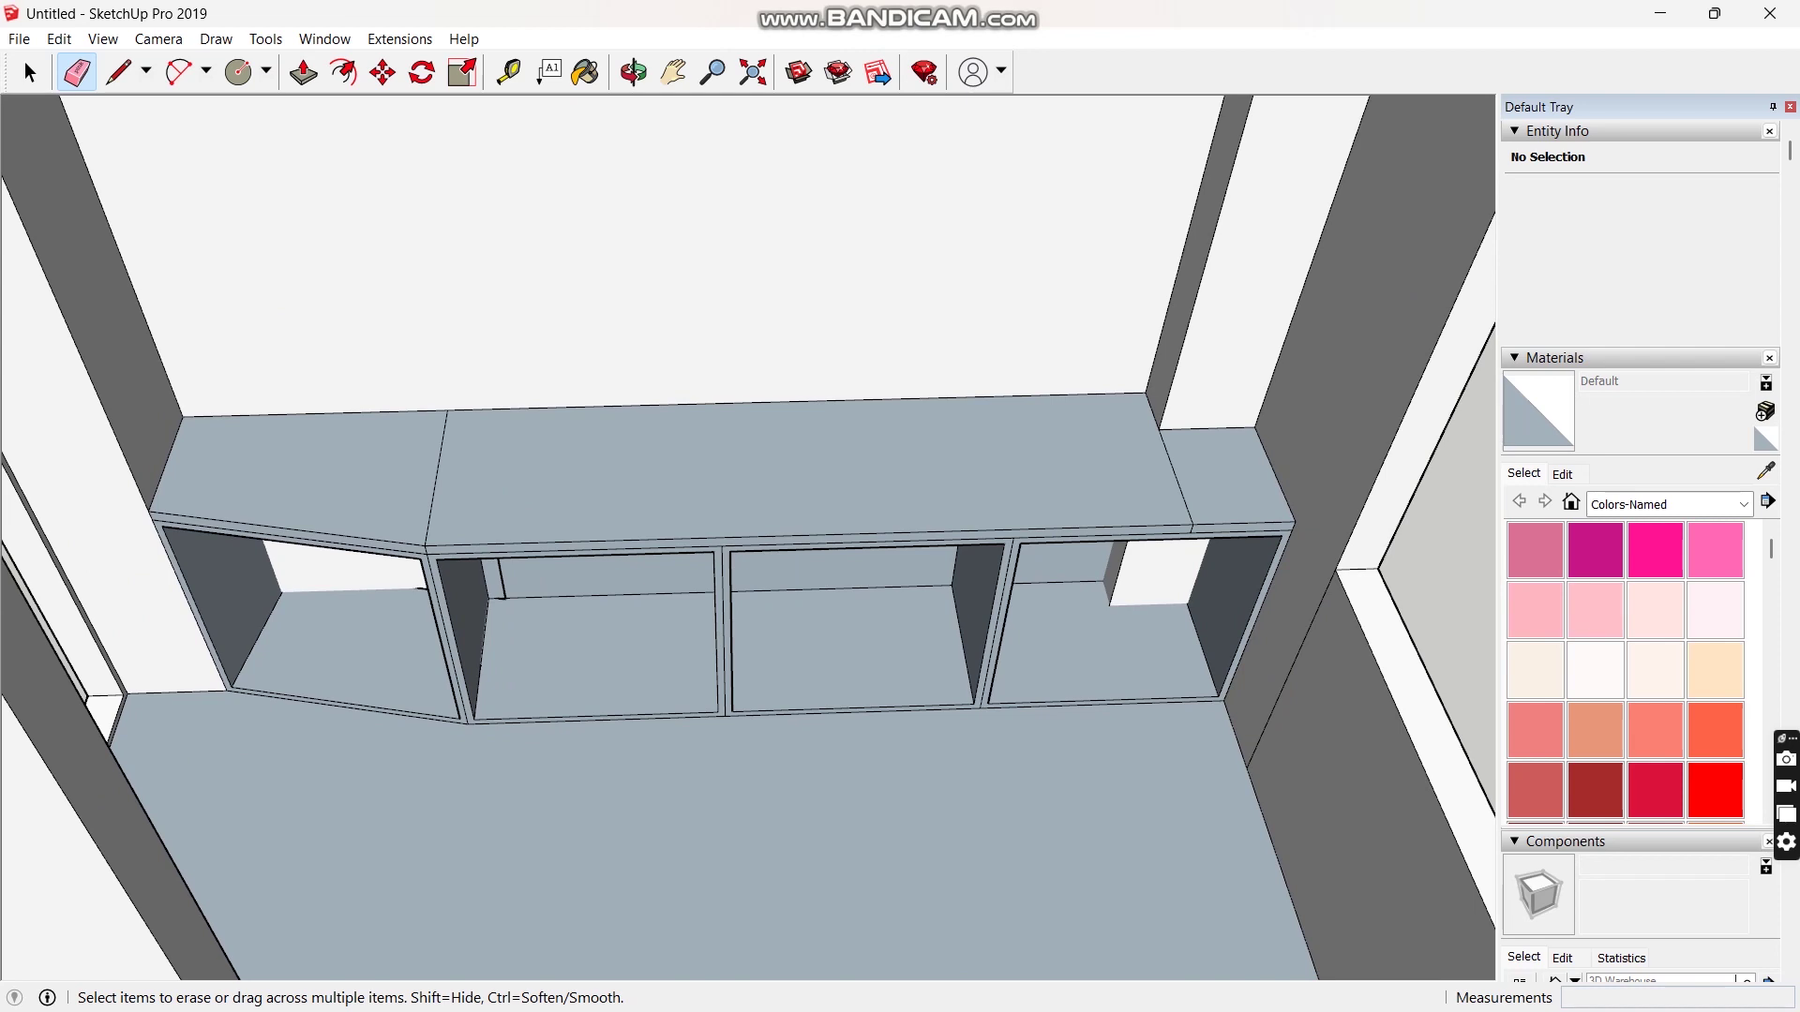
scroll(1003, 604, "down", 4)
key("l")
middle_click_drag(768, 497, 755, 497)
scroll(755, 498, "down", 1)
scroll(965, 458, "up", 4)
left_click(230, 541)
type("700")
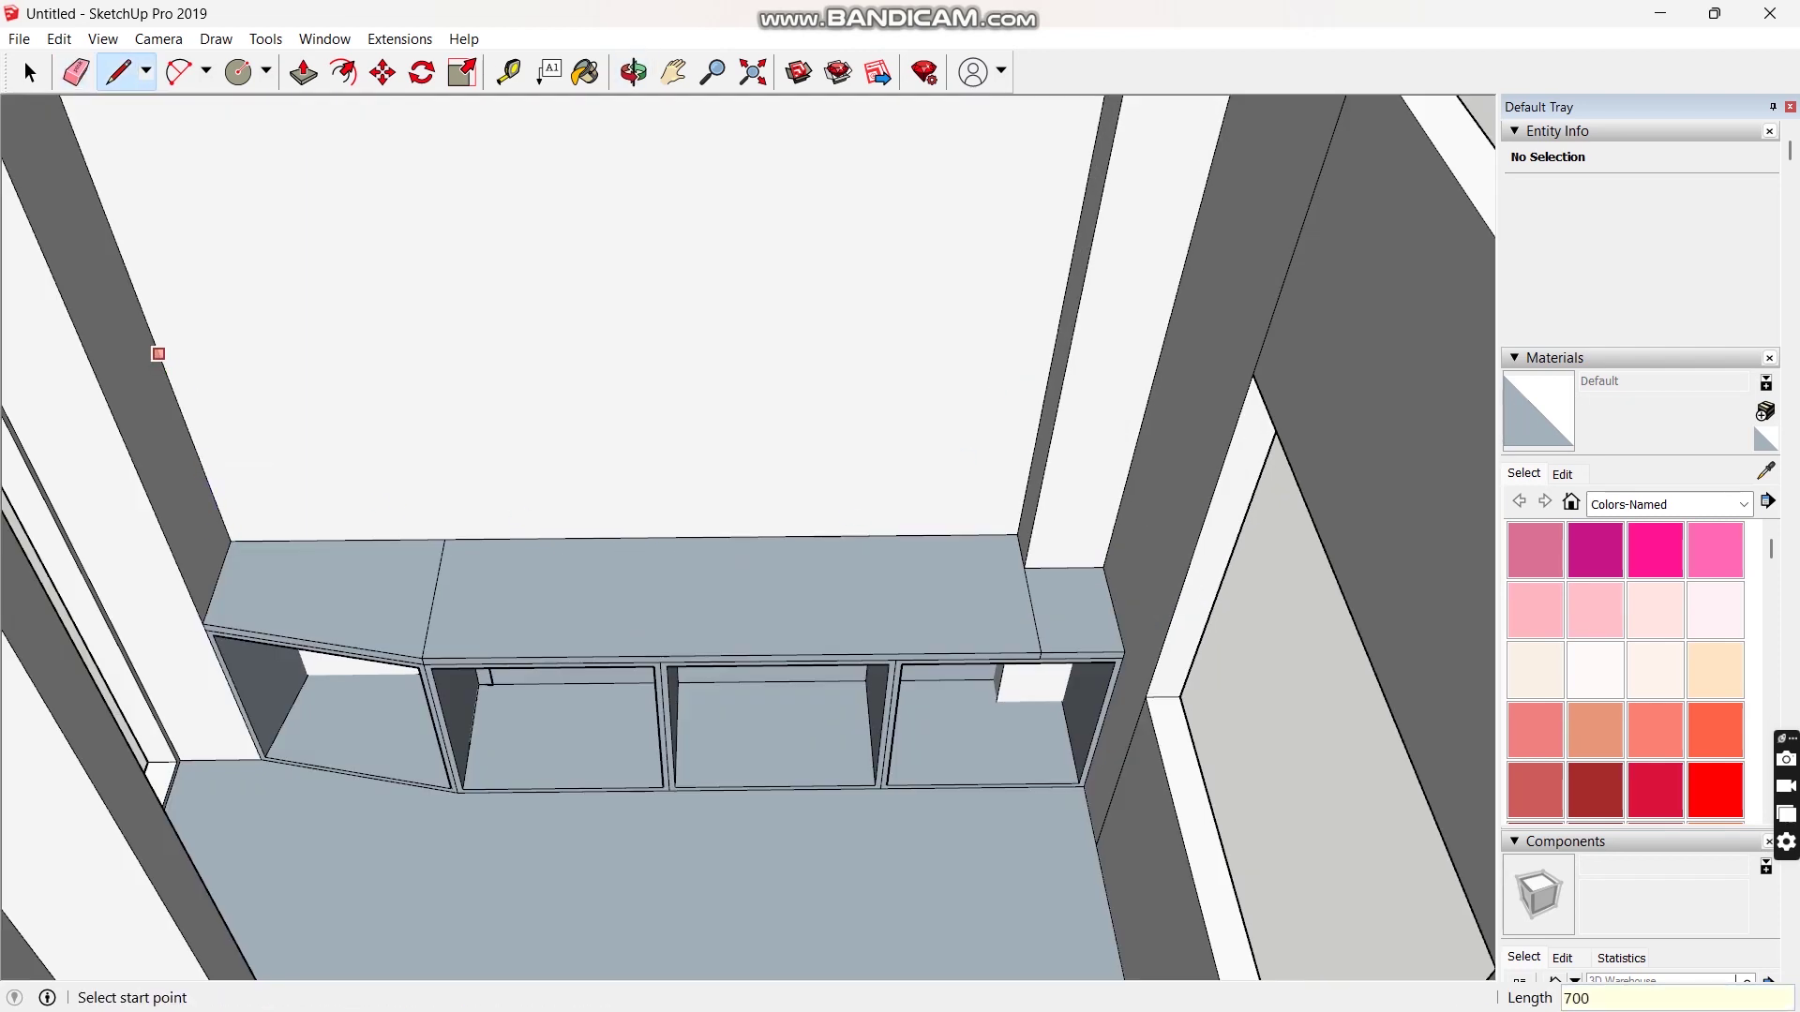
left_click(167, 375)
left_click(1050, 368)
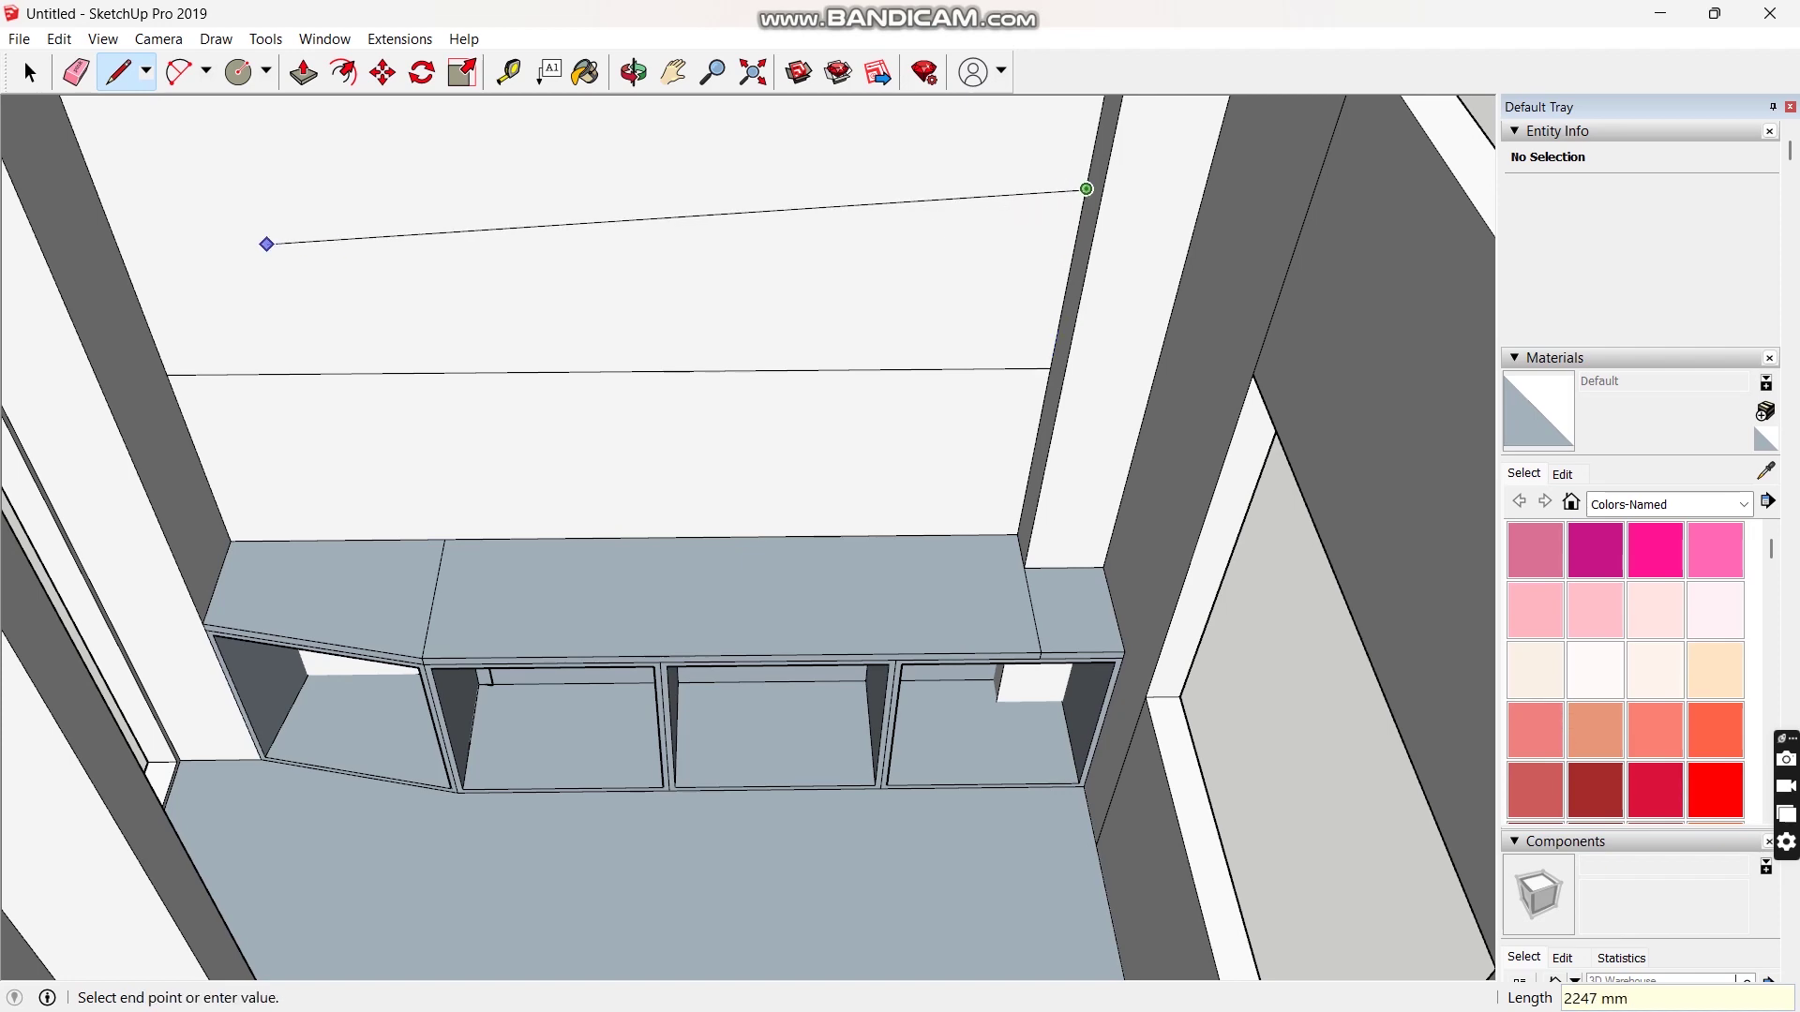
left_click(1086, 188)
Pull the band between the two wall lines out 150 mm as the overhead cabinet.
key("p")
left_click(1074, 246)
type("150")
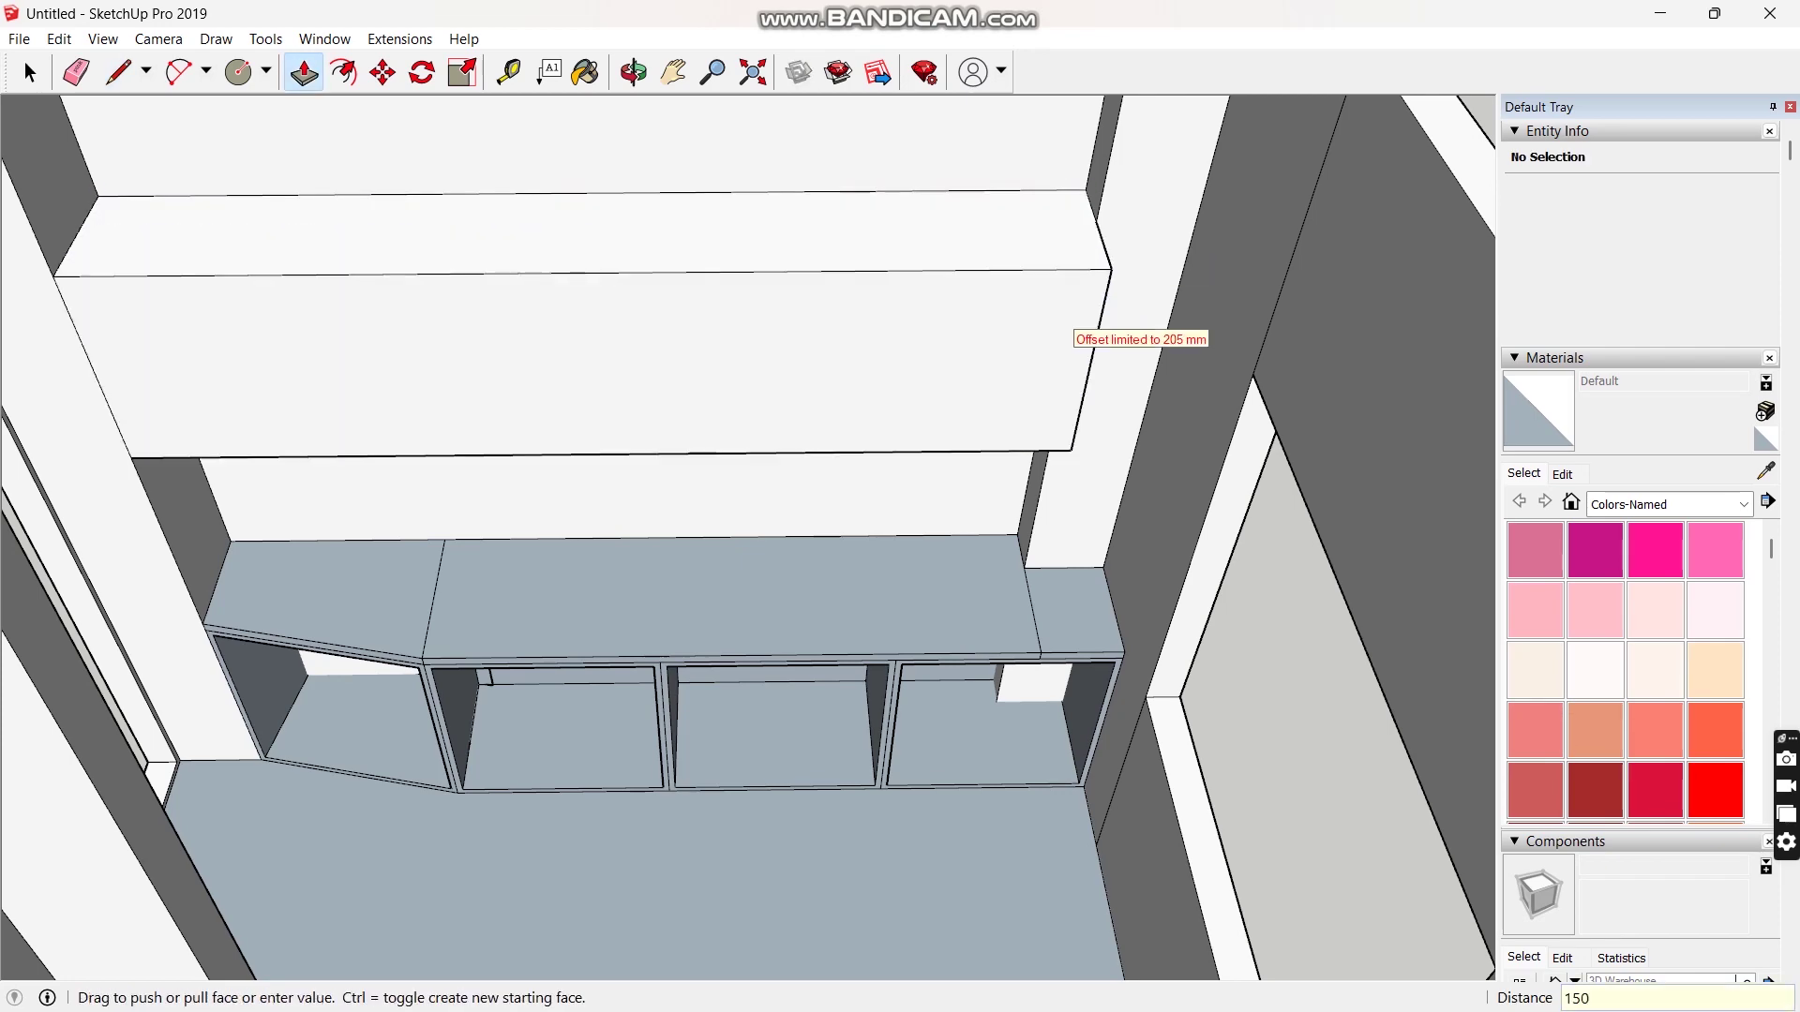
key("Return")
Divide the overhead cabinet front into eight door panels with 600 mm vertical lines.
key("l")
left_click(1107, 255)
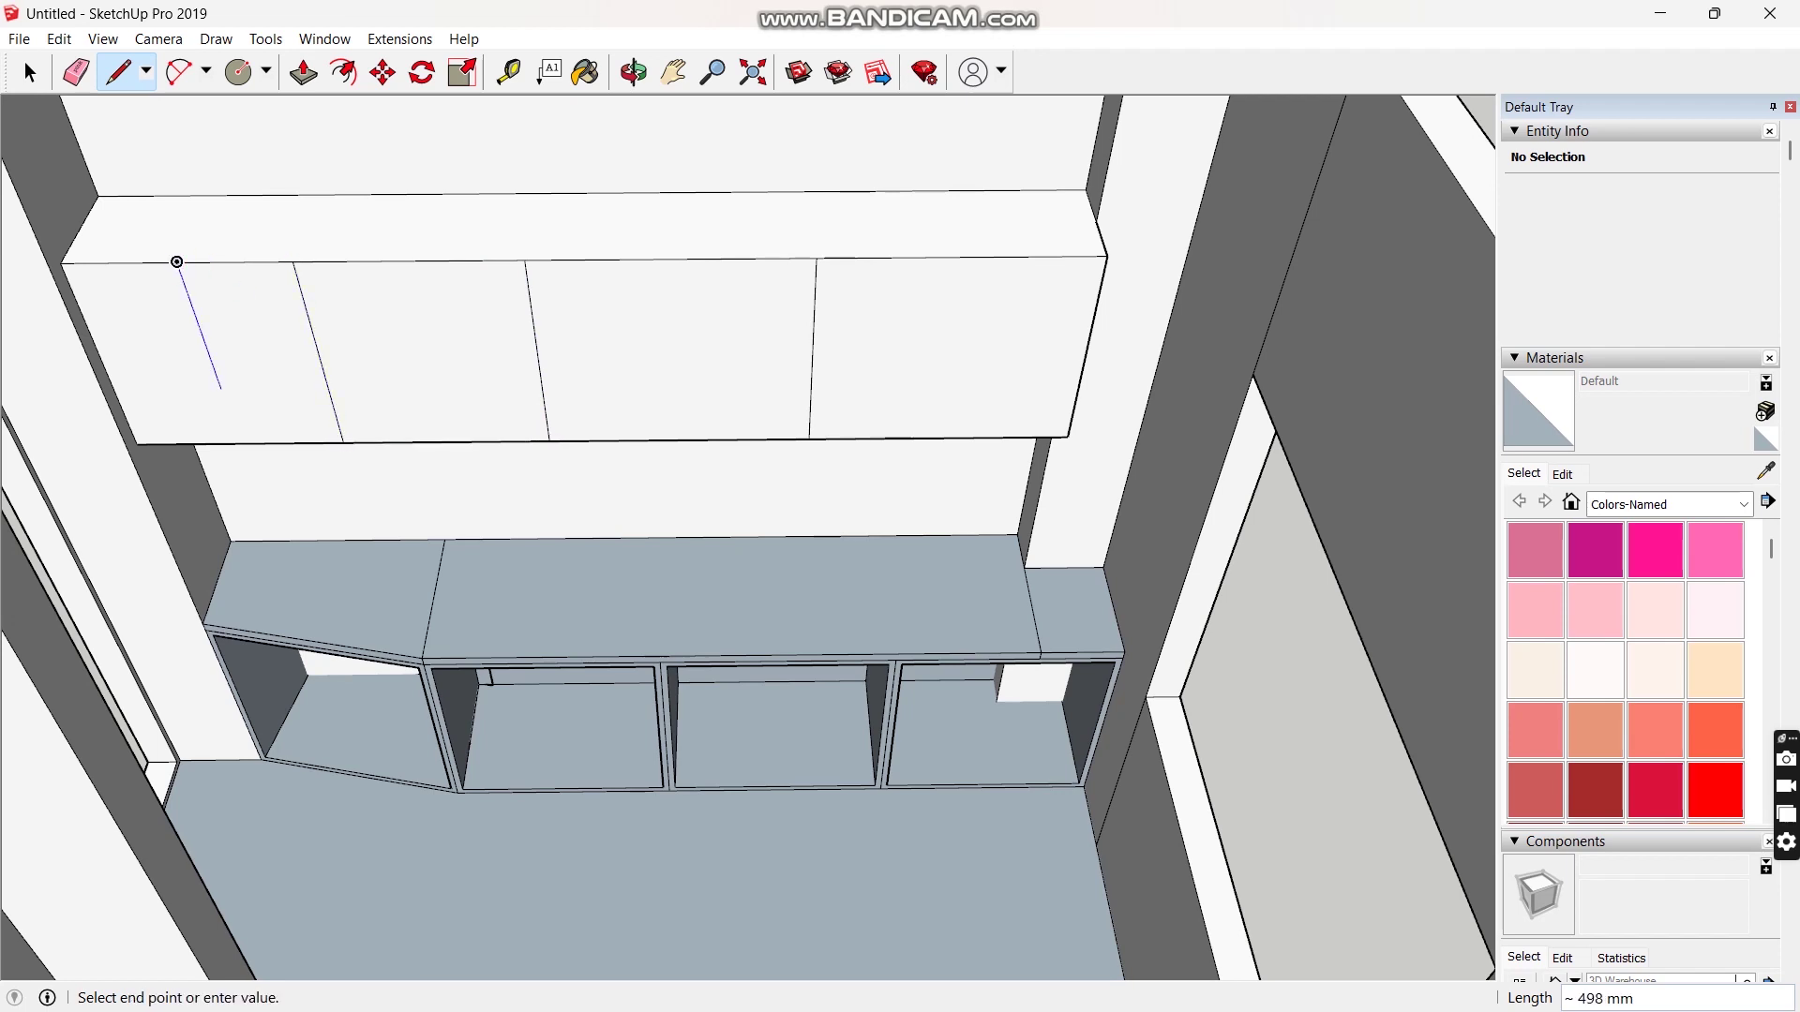
type("600")
key("Return")
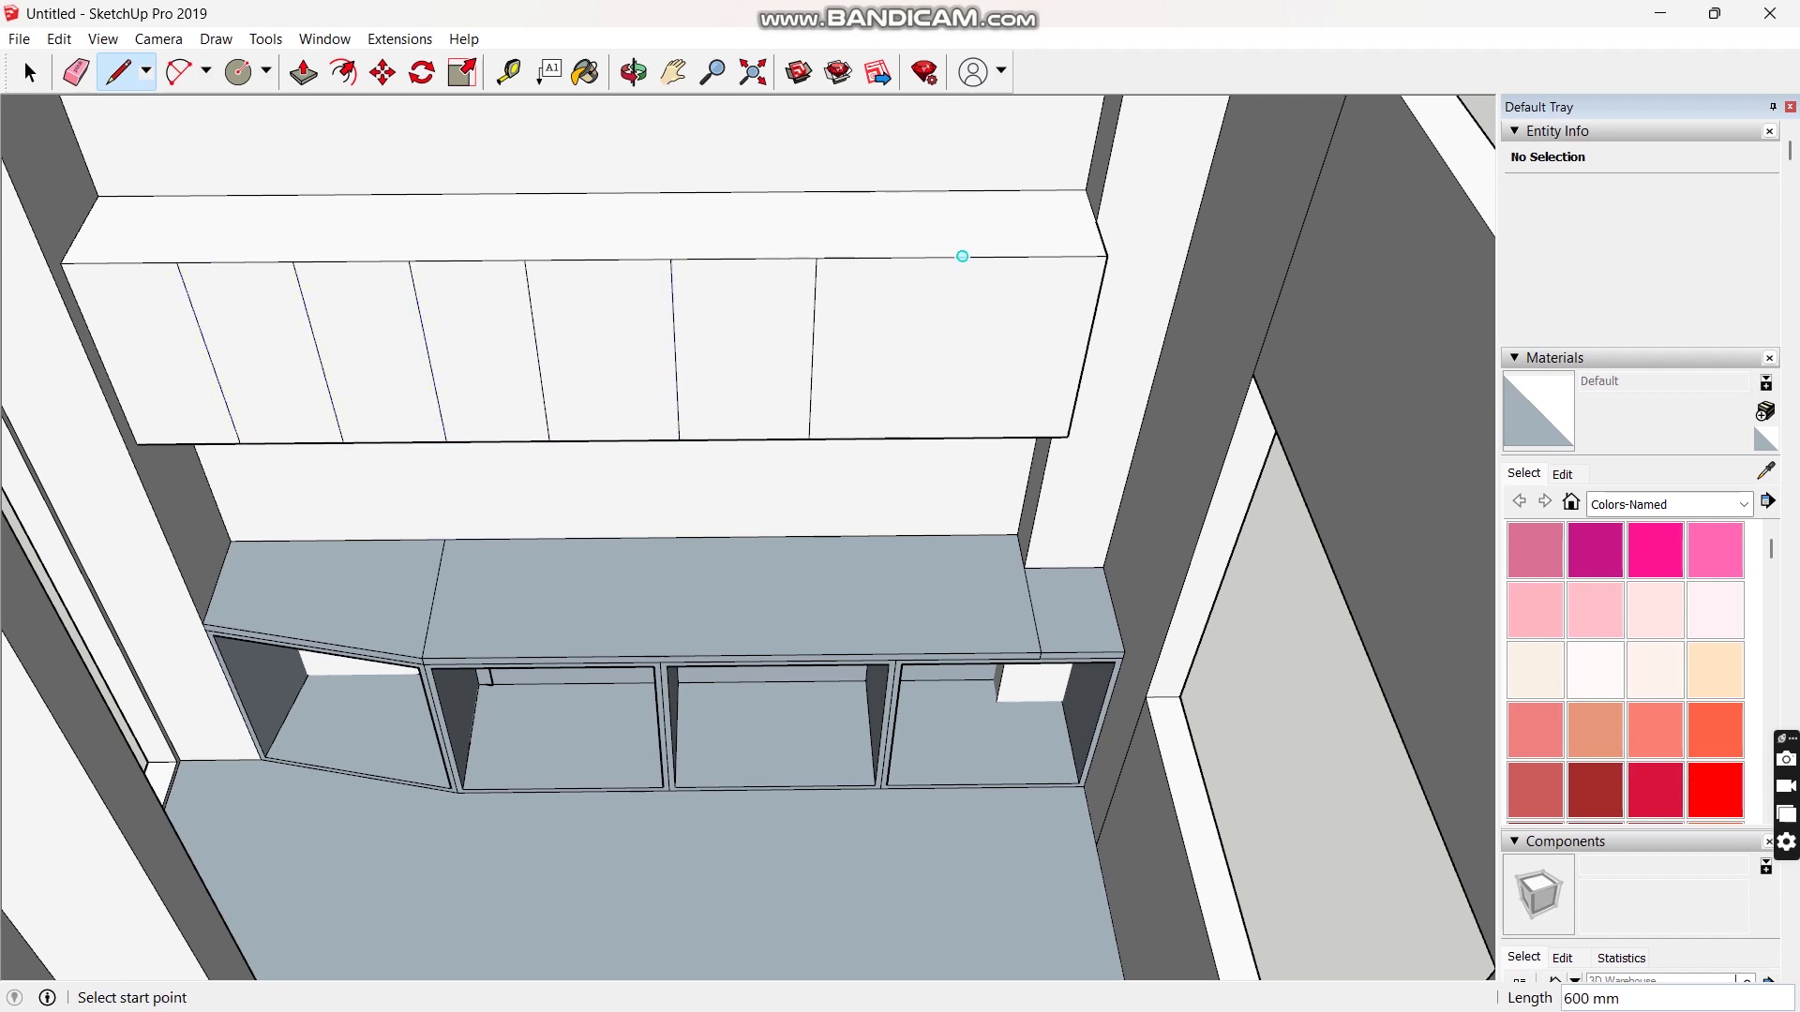
Copy the seven vertical divider lines on the overhead cabinet front 3 mm sideways to create door gaps.
key("space")
left_click(207, 349)
left_click(317, 349, "shift")
left_click(437, 348, "shift")
left_click(427, 349, "shift")
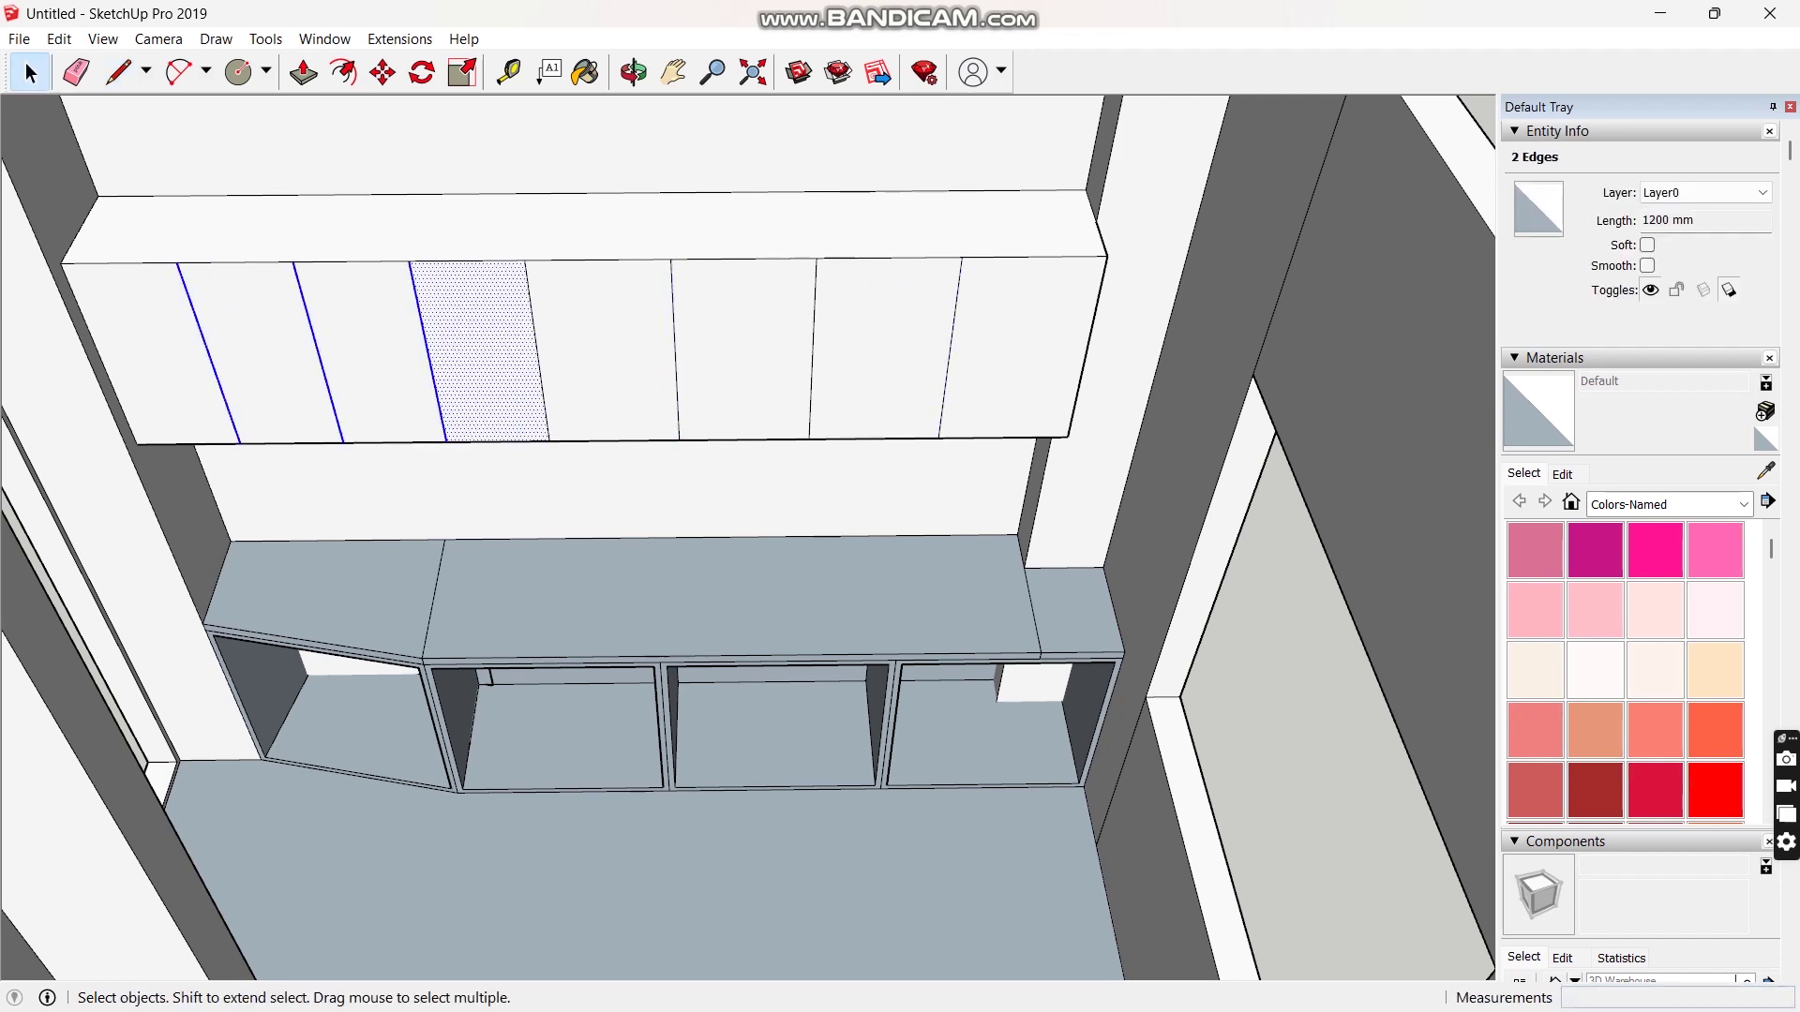
left_click(548, 349, "shift")
left_click(537, 348, "shift")
left_click(750, 350, "shift")
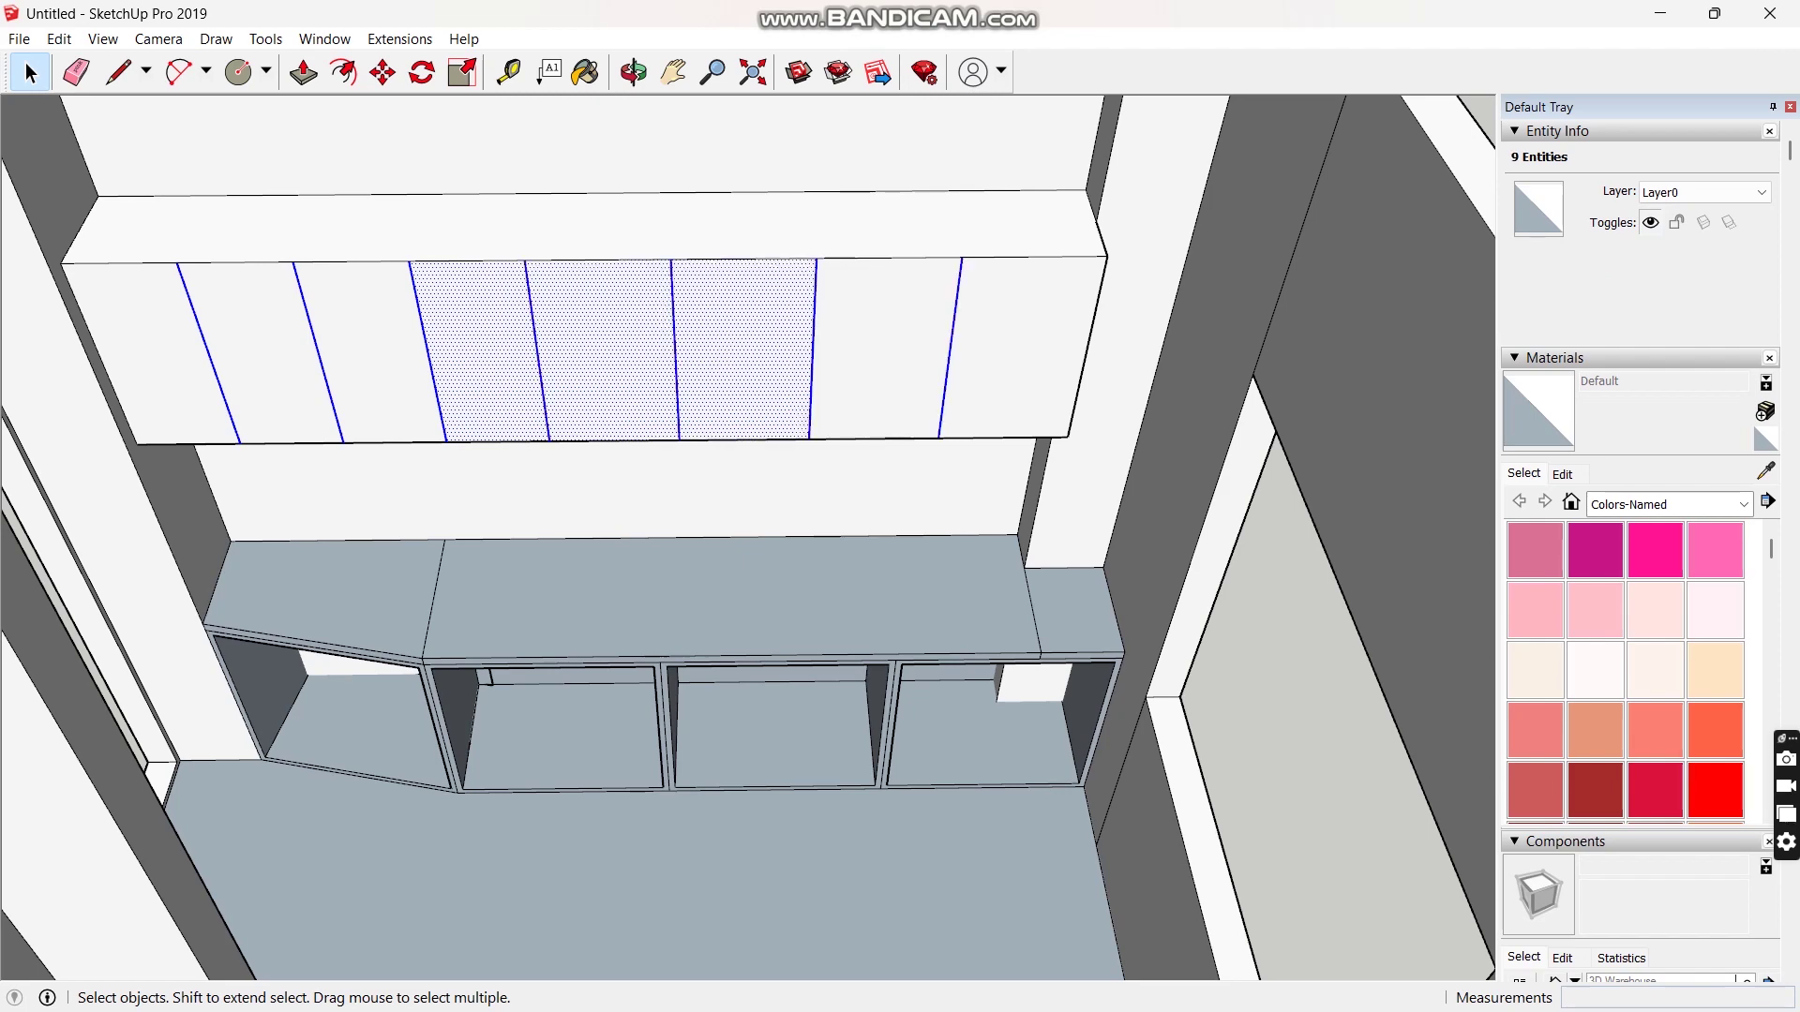
left_click(742, 353, "shift")
left_click(610, 355, "shift")
left_click(483, 360, "shift")
key("m")
left_click(447, 441)
key("ctrl")
type("3")
key("Return")
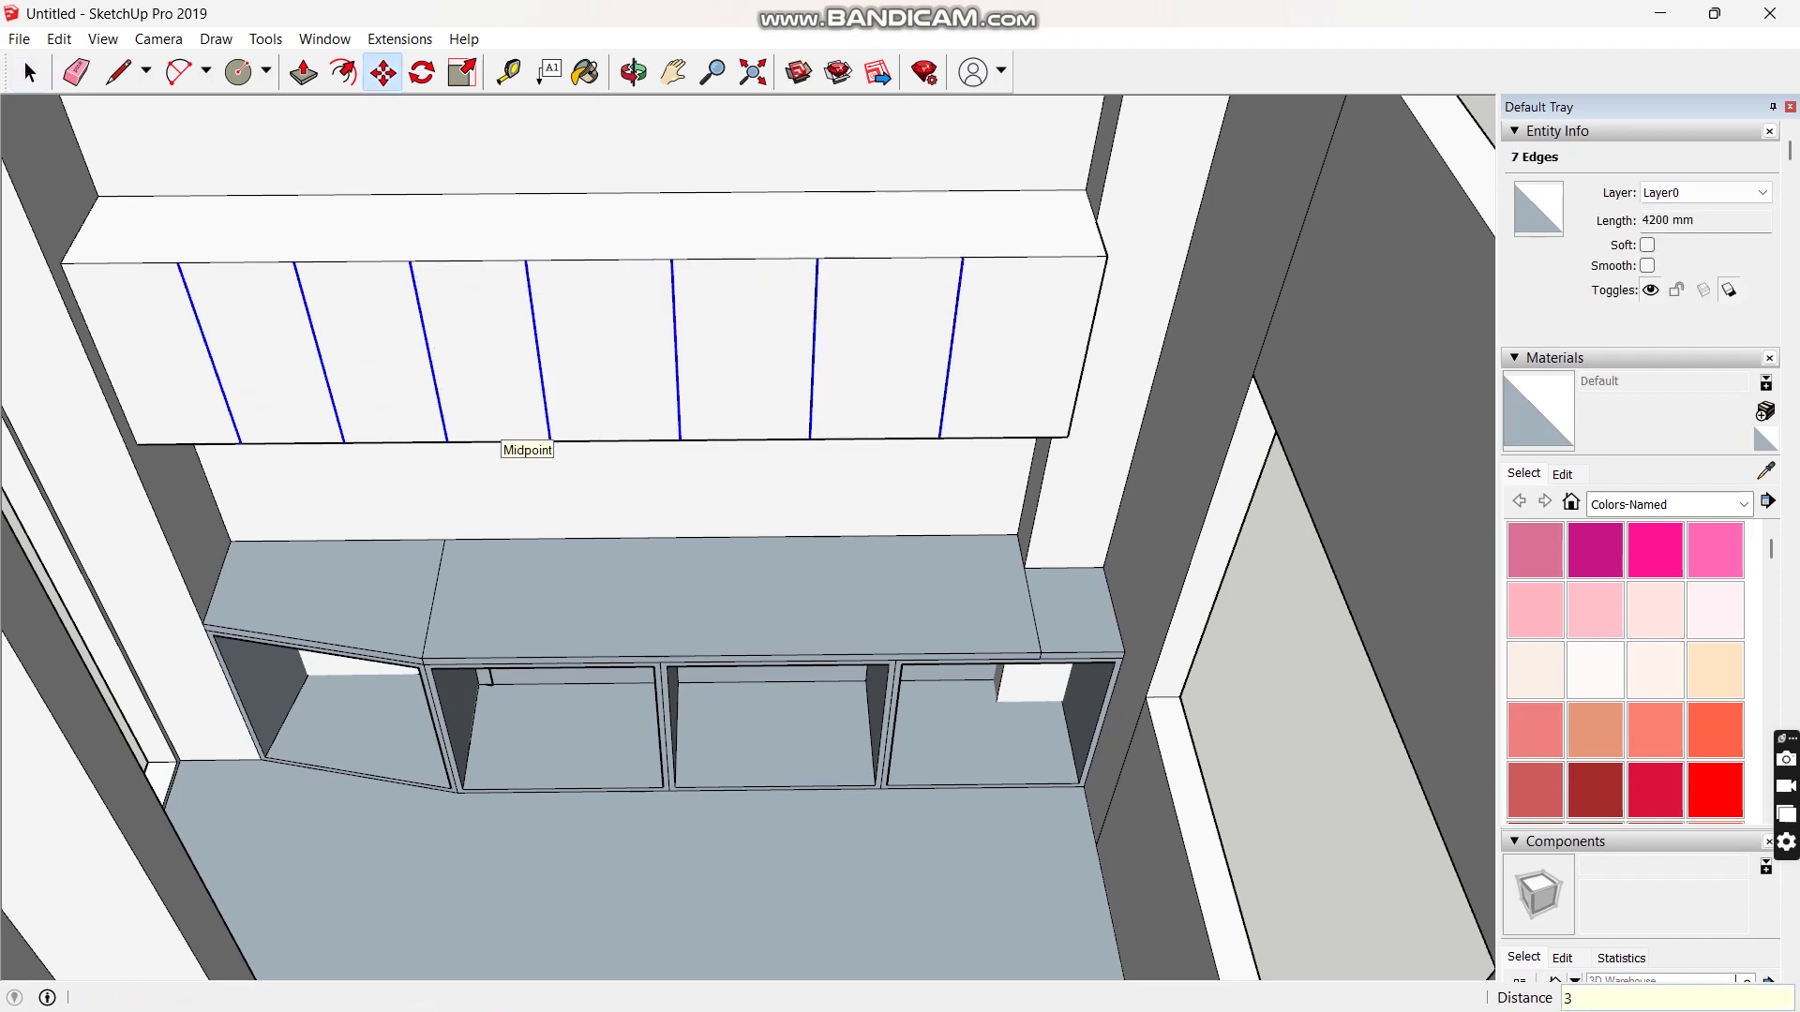
Push the seven narrow gap strips between the overhead cabinet doors 20 mm inward.
scroll(190, 281, "up", 4)
key("p")
left_click(159, 311)
type("20")
key("Return")
double_click(532, 321)
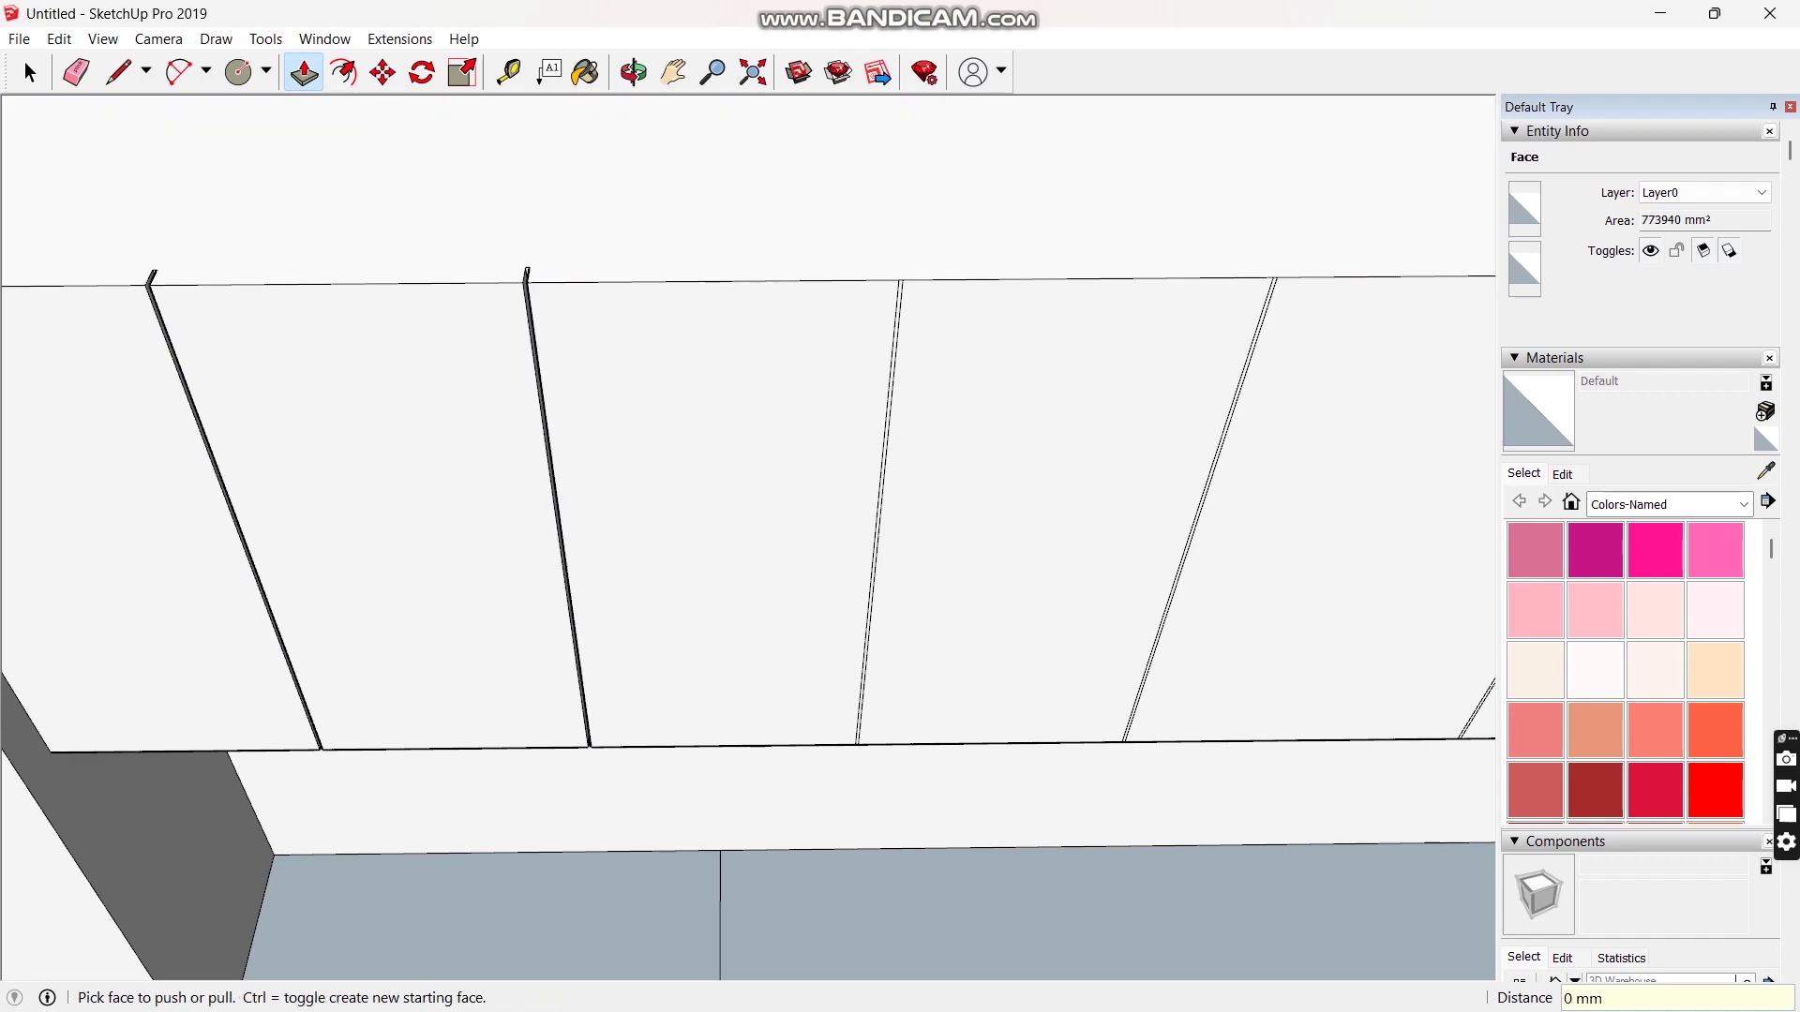
double_click(899, 301)
scroll(899, 298, "down", 3)
scroll(1246, 282, "up", 3)
double_click(551, 351)
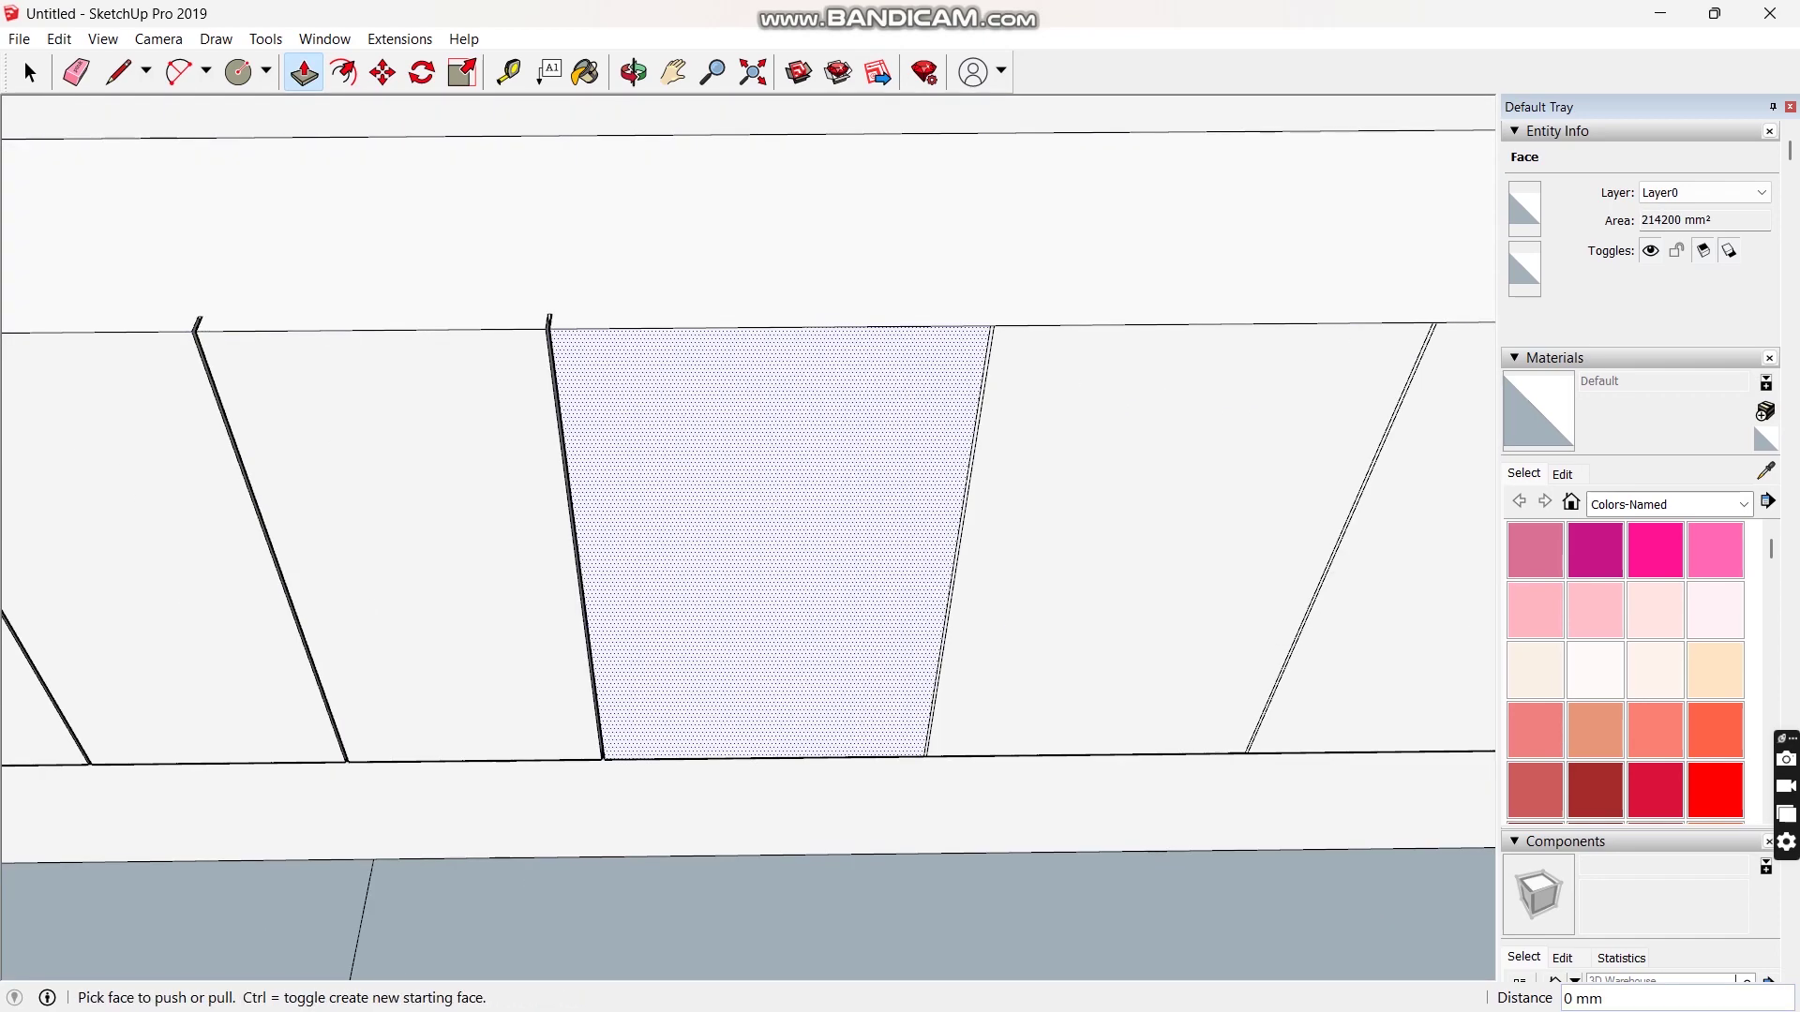
double_click(988, 352)
scroll(459, 352, "down", 2)
scroll(887, 351, "up", 2)
double_click(1088, 349)
scroll(469, 349, "down", 2)
scroll(1041, 345, "up", 4)
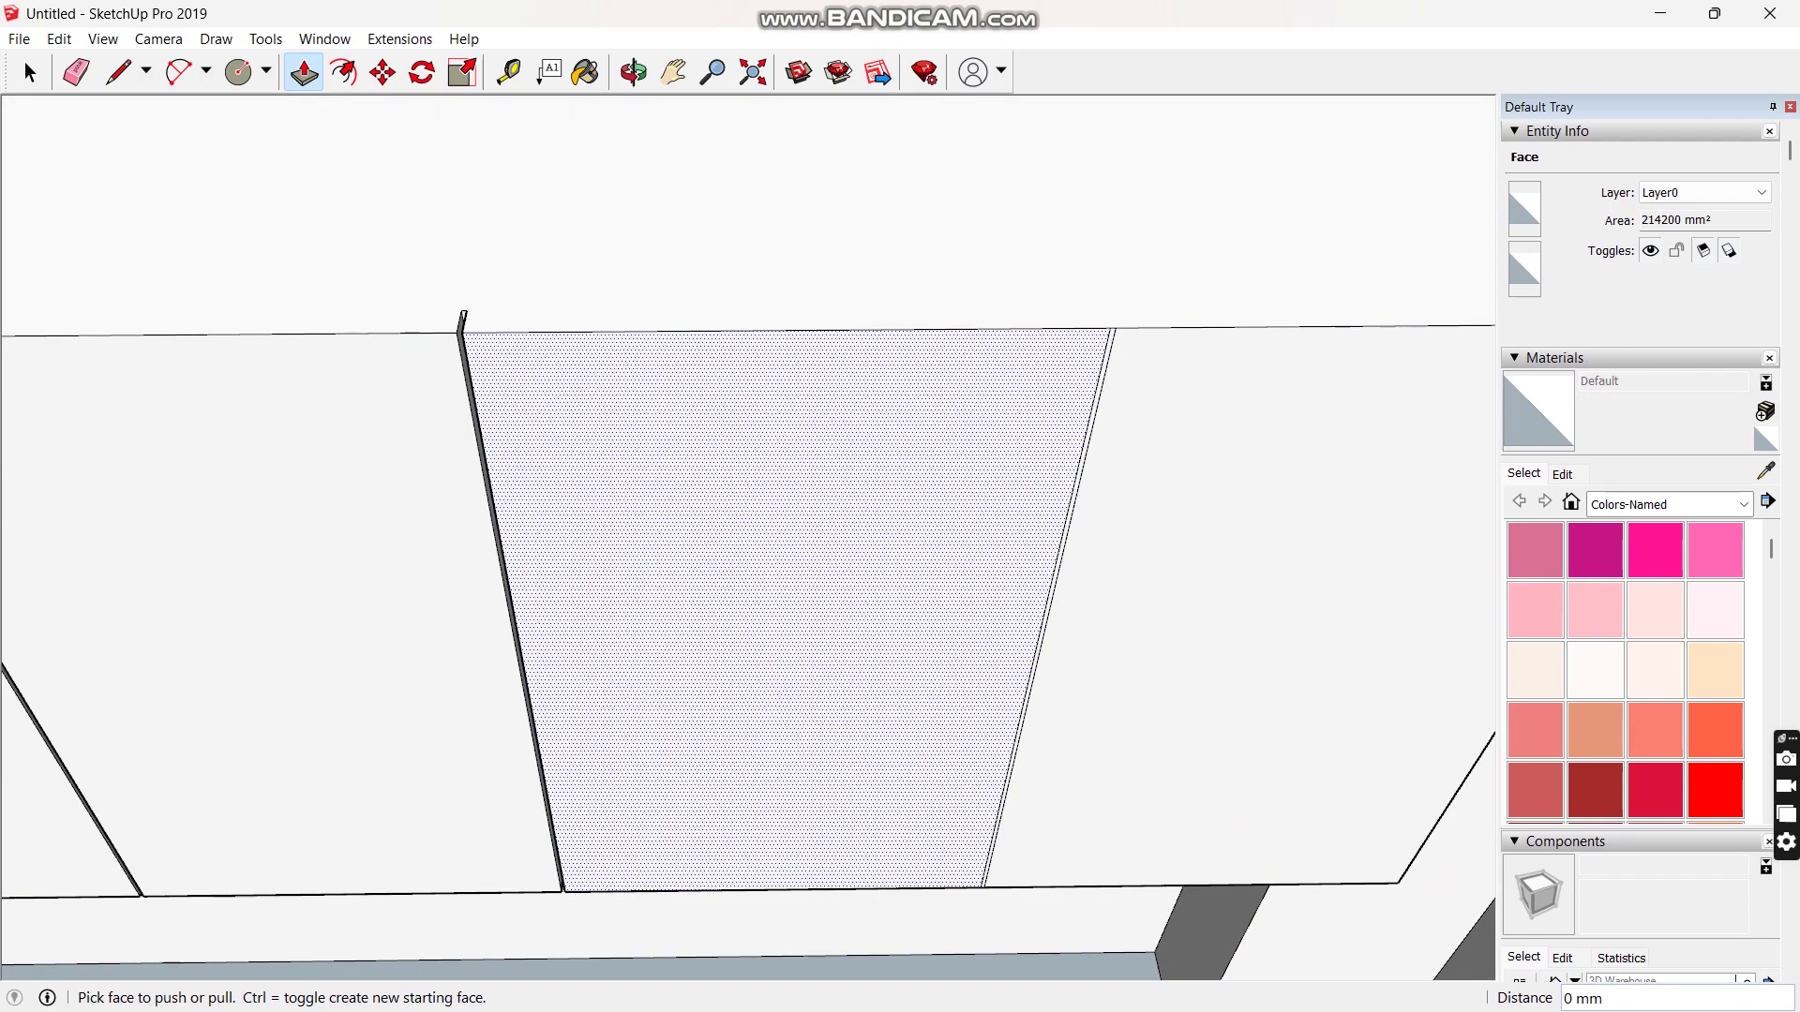
double_click(1107, 351)
scroll(904, 375, "down", 8)
Erase the two leftover vertical lines on the wall opposite the finished cabinets.
middle_click_drag(478, 459, 1116, 657)
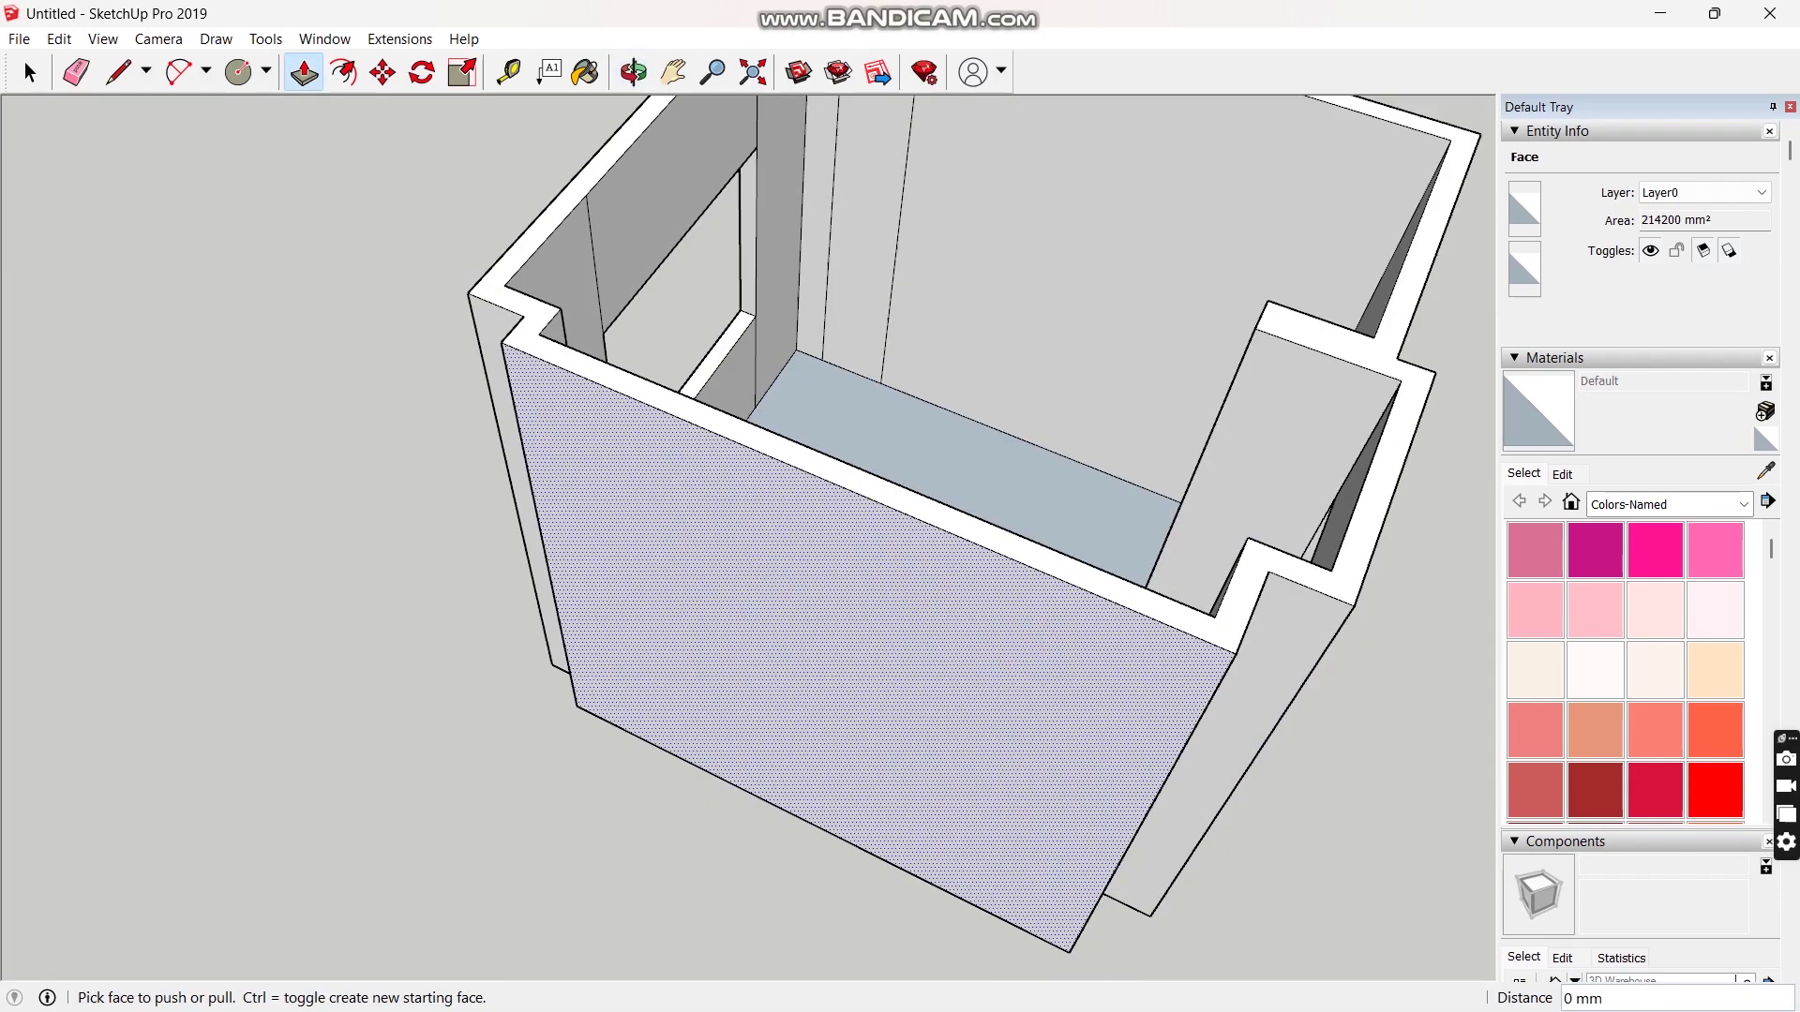
middle_click_drag(843, 525, 965, 544)
scroll(763, 154, "up", 3)
key("e")
left_click_drag(764, 347, 592, 403)
Draw a horizontal line across the bare opposite wall above the floor for a second base cabinet.
key("l")
left_click(605, 703)
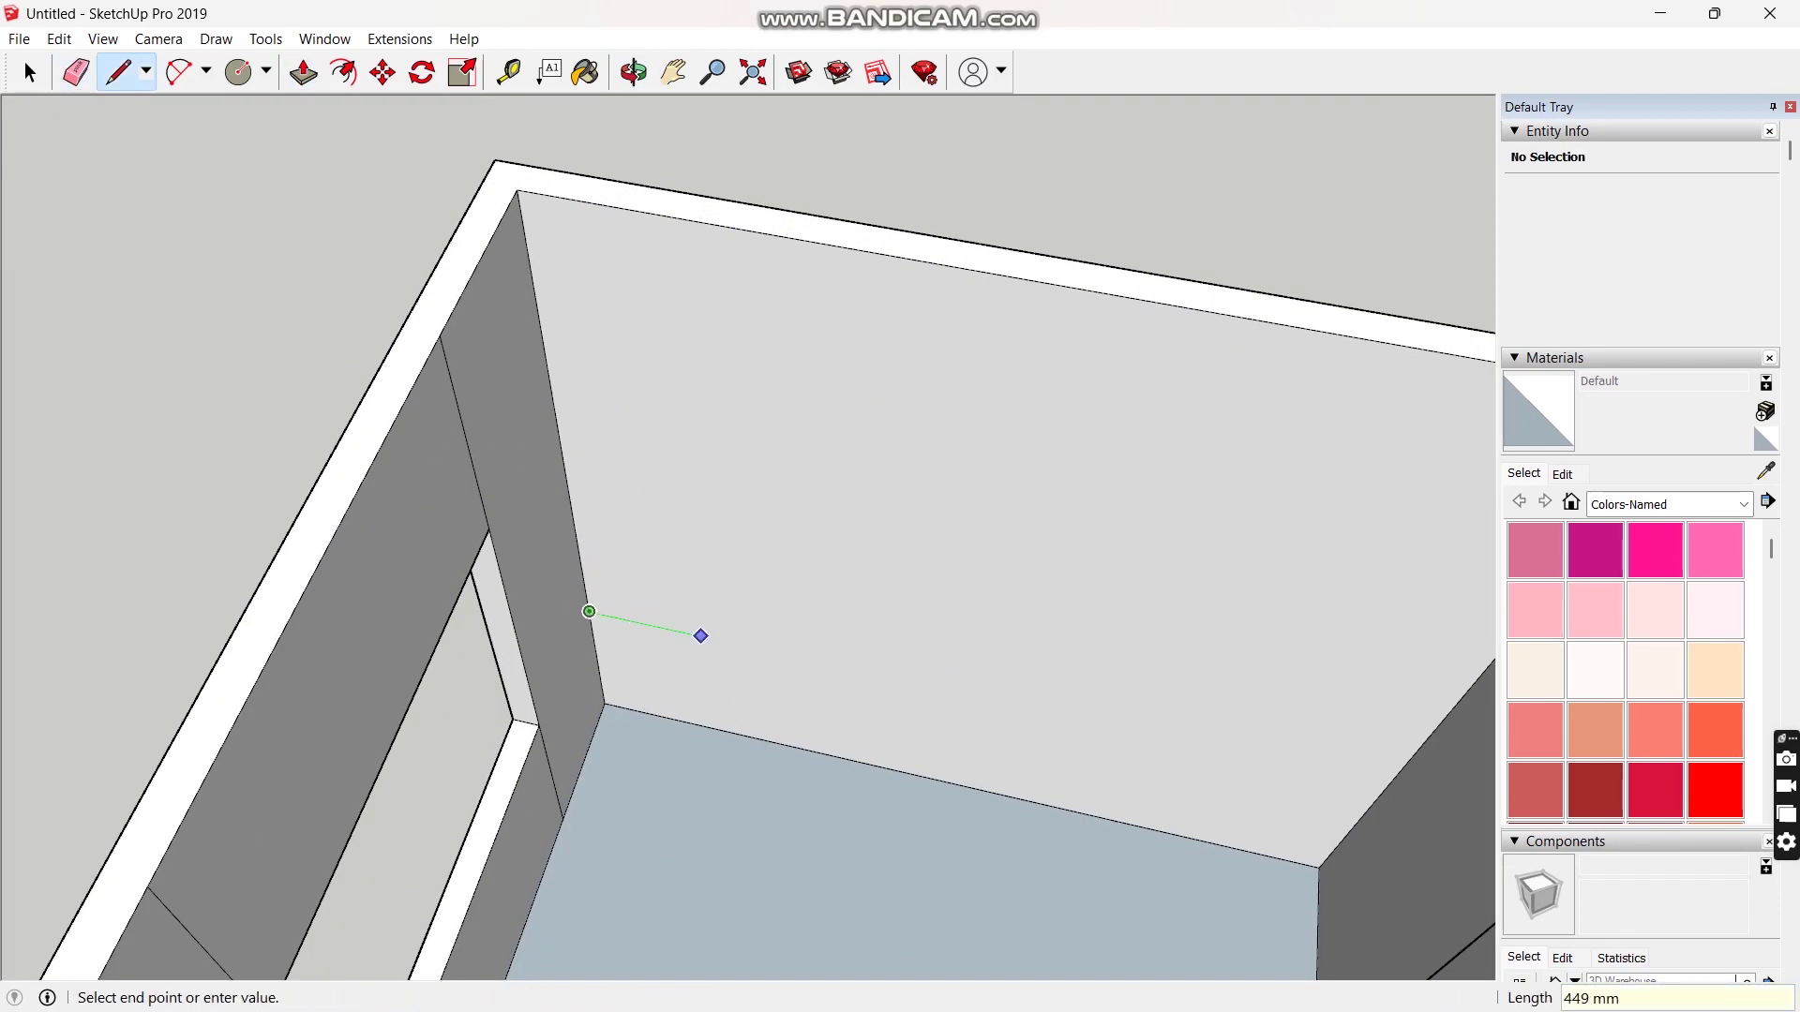
scroll(700, 635, "down", 1)
middle_click_drag(700, 635, 843, 638)
left_click(1206, 631)
Pull the wall band below the new line out 725 mm as the second base cabinet.
key("p")
left_click(1115, 671)
type("725")
key("Return")
Divide the second base cabinet front into four sections, the leftmost 710 mm wide, and draw a countertop line just below its upper edge.
middle_click_drag(1059, 698, 872, 684)
left_click(118, 72)
middle_click_drag(469, 610, 615, 627)
left_click(1217, 754)
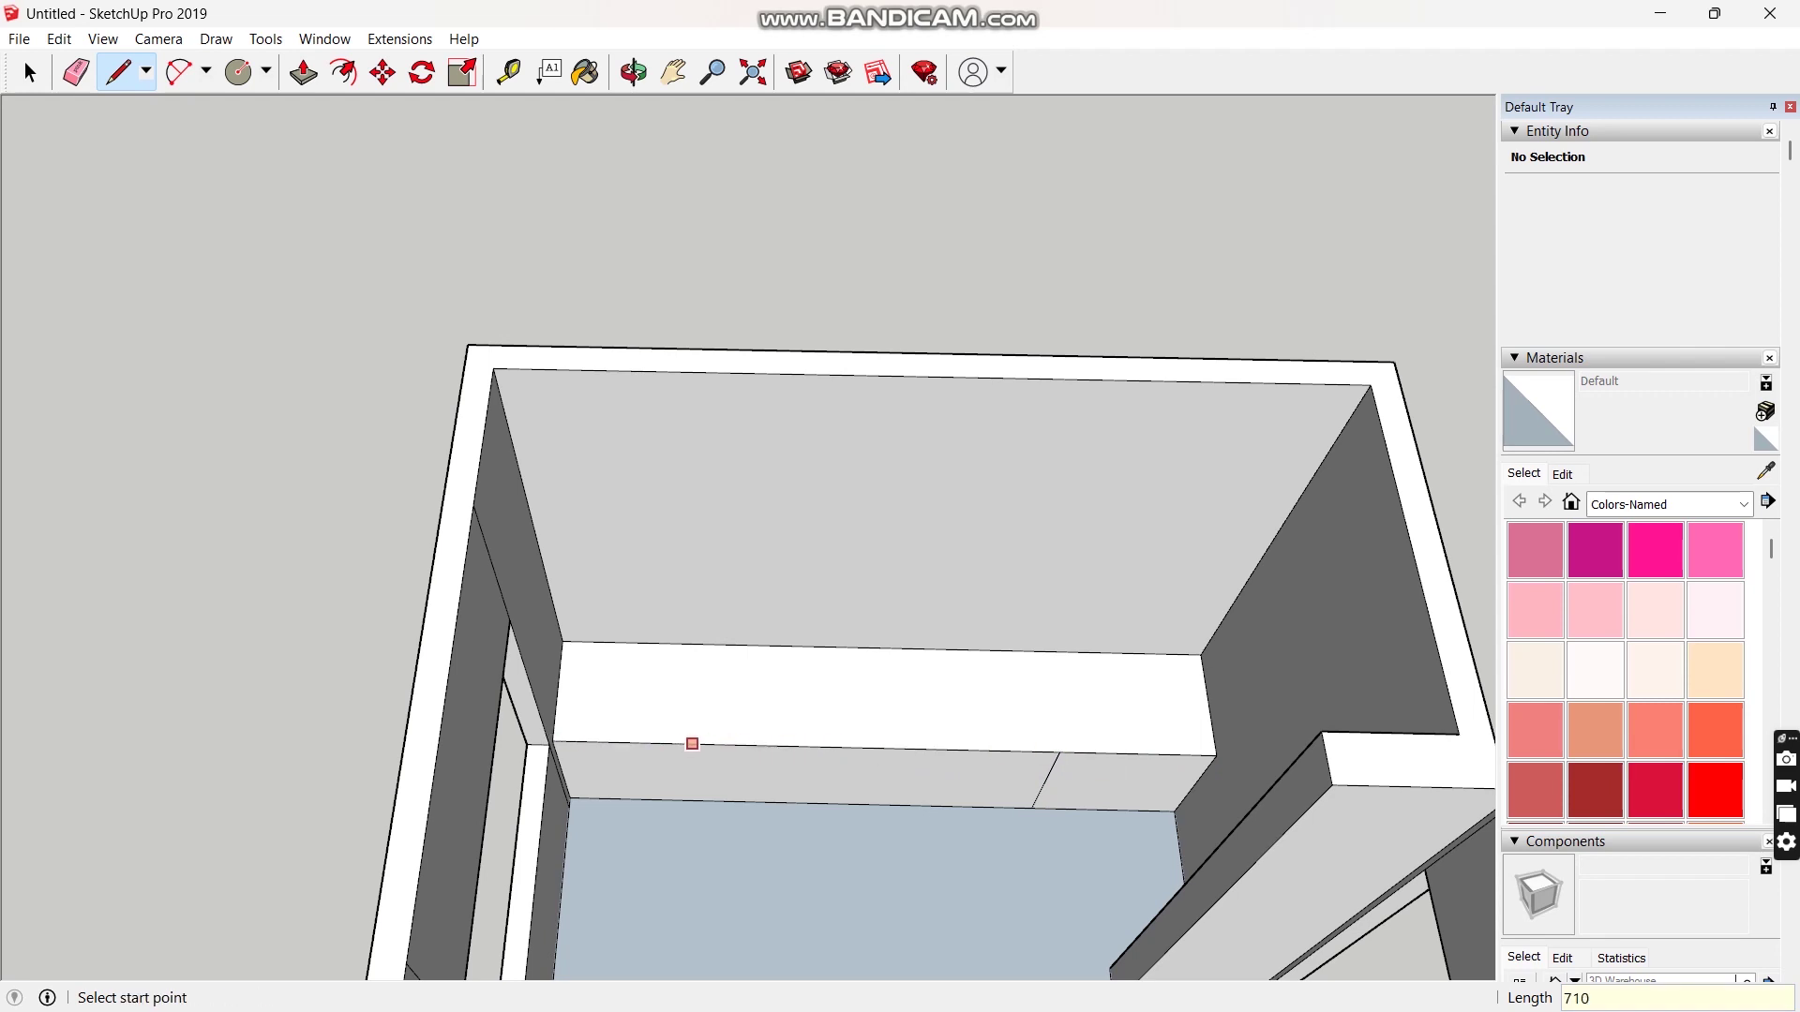
middle_click_drag(871, 803, 907, 787)
scroll(908, 788, "up", 3)
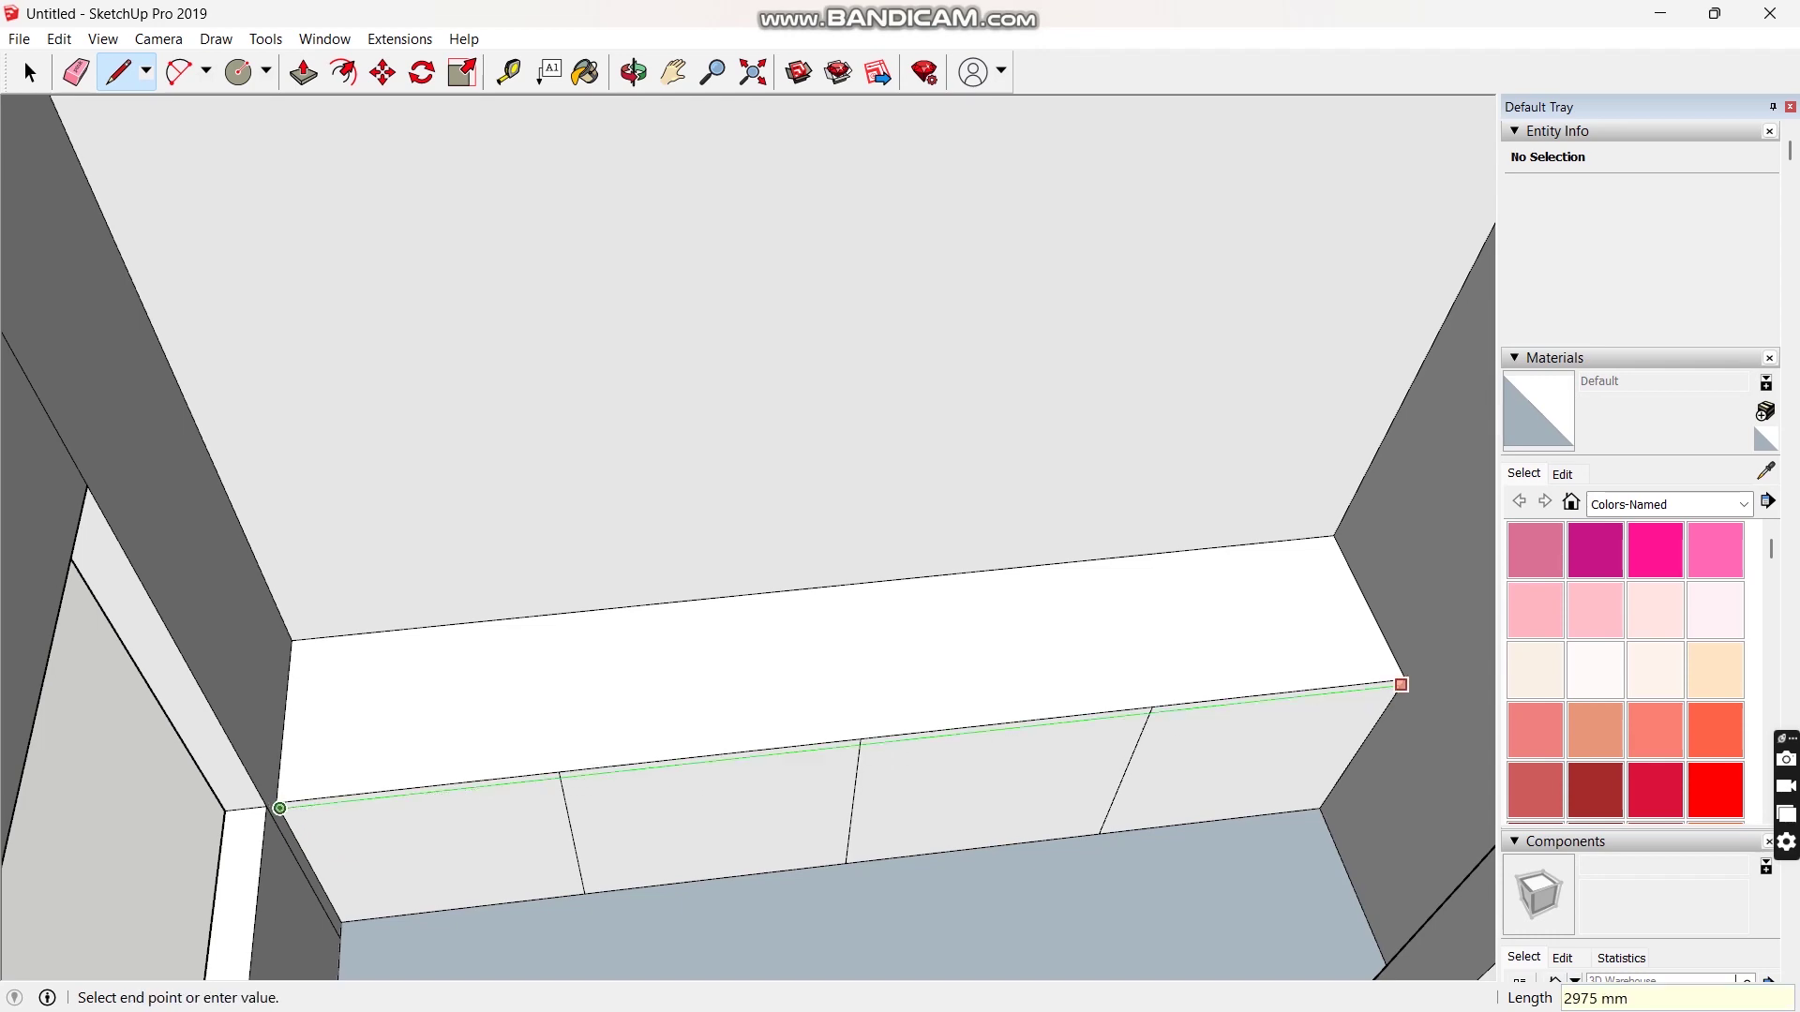
left_click(1401, 682)
Offset the outlines of the first three front sections of the second base cabinet 20 mm inward.
left_click(344, 73)
left_click(514, 823)
type("20")
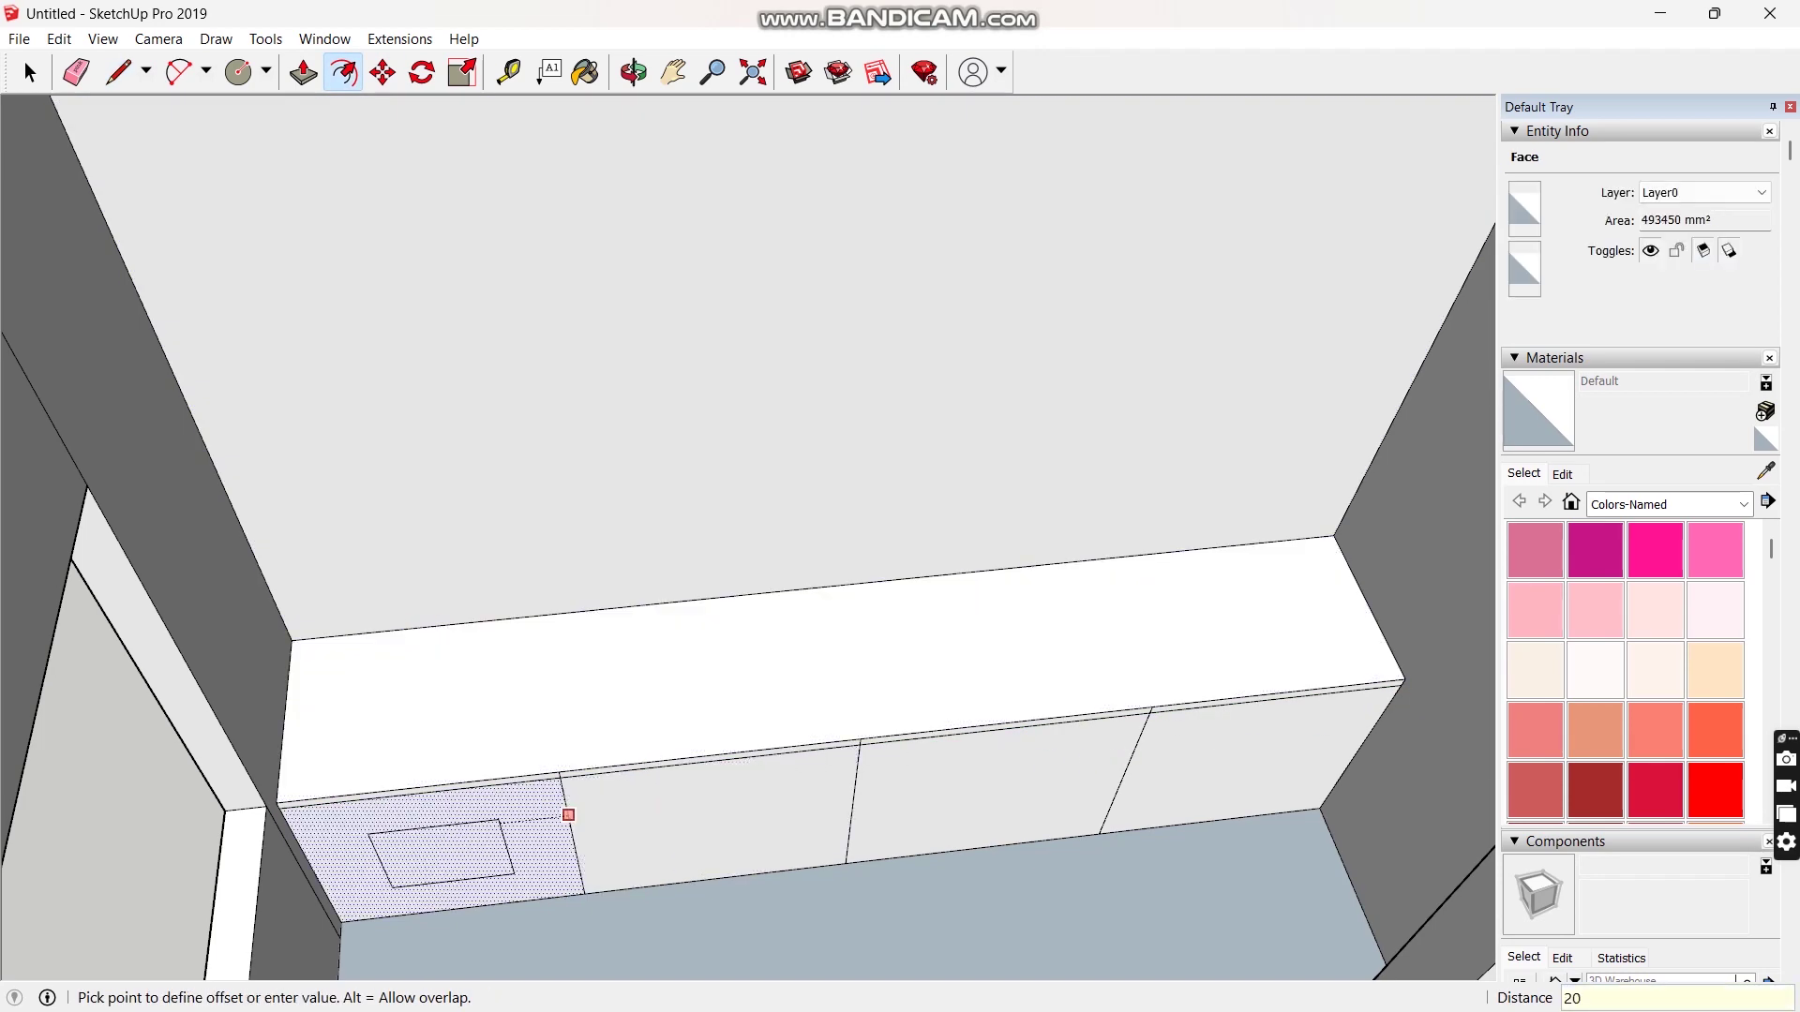
key("Return")
double_click(823, 784)
key("ctrl+z")
left_click(798, 790)
left_click(798, 790)
double_click(886, 789)
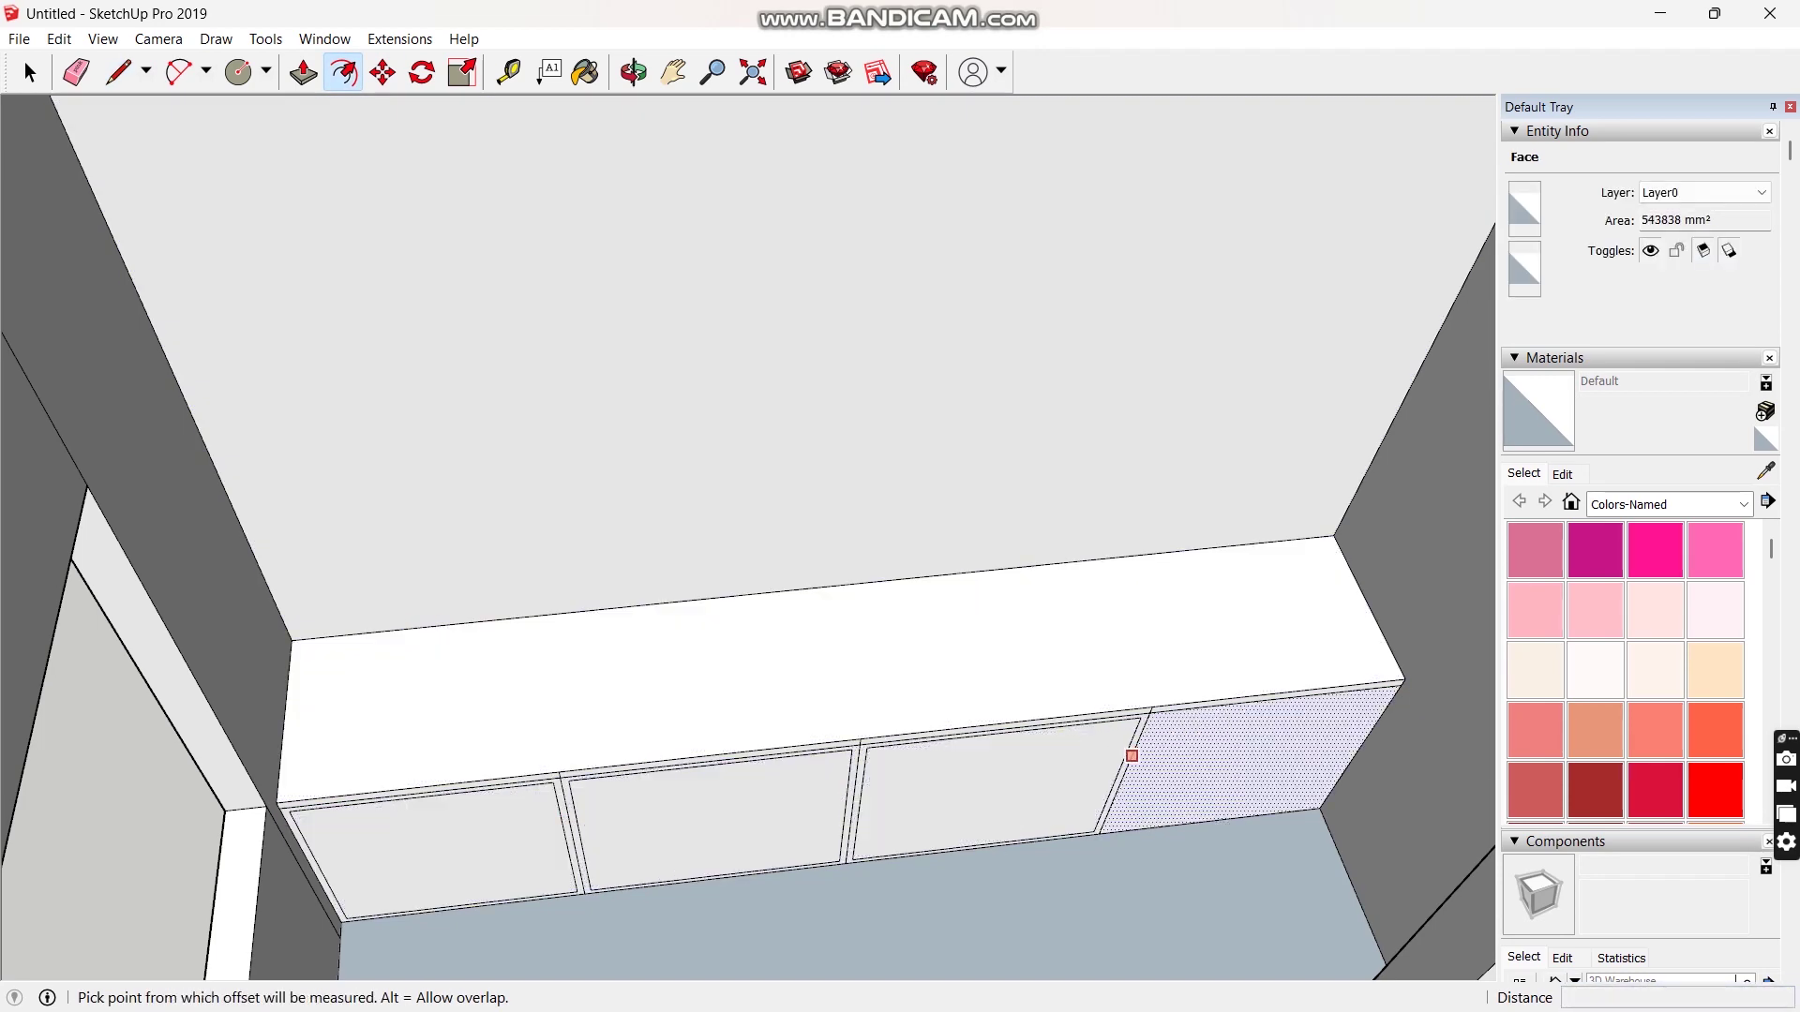
key("space")
key("l")
left_click(1150, 711)
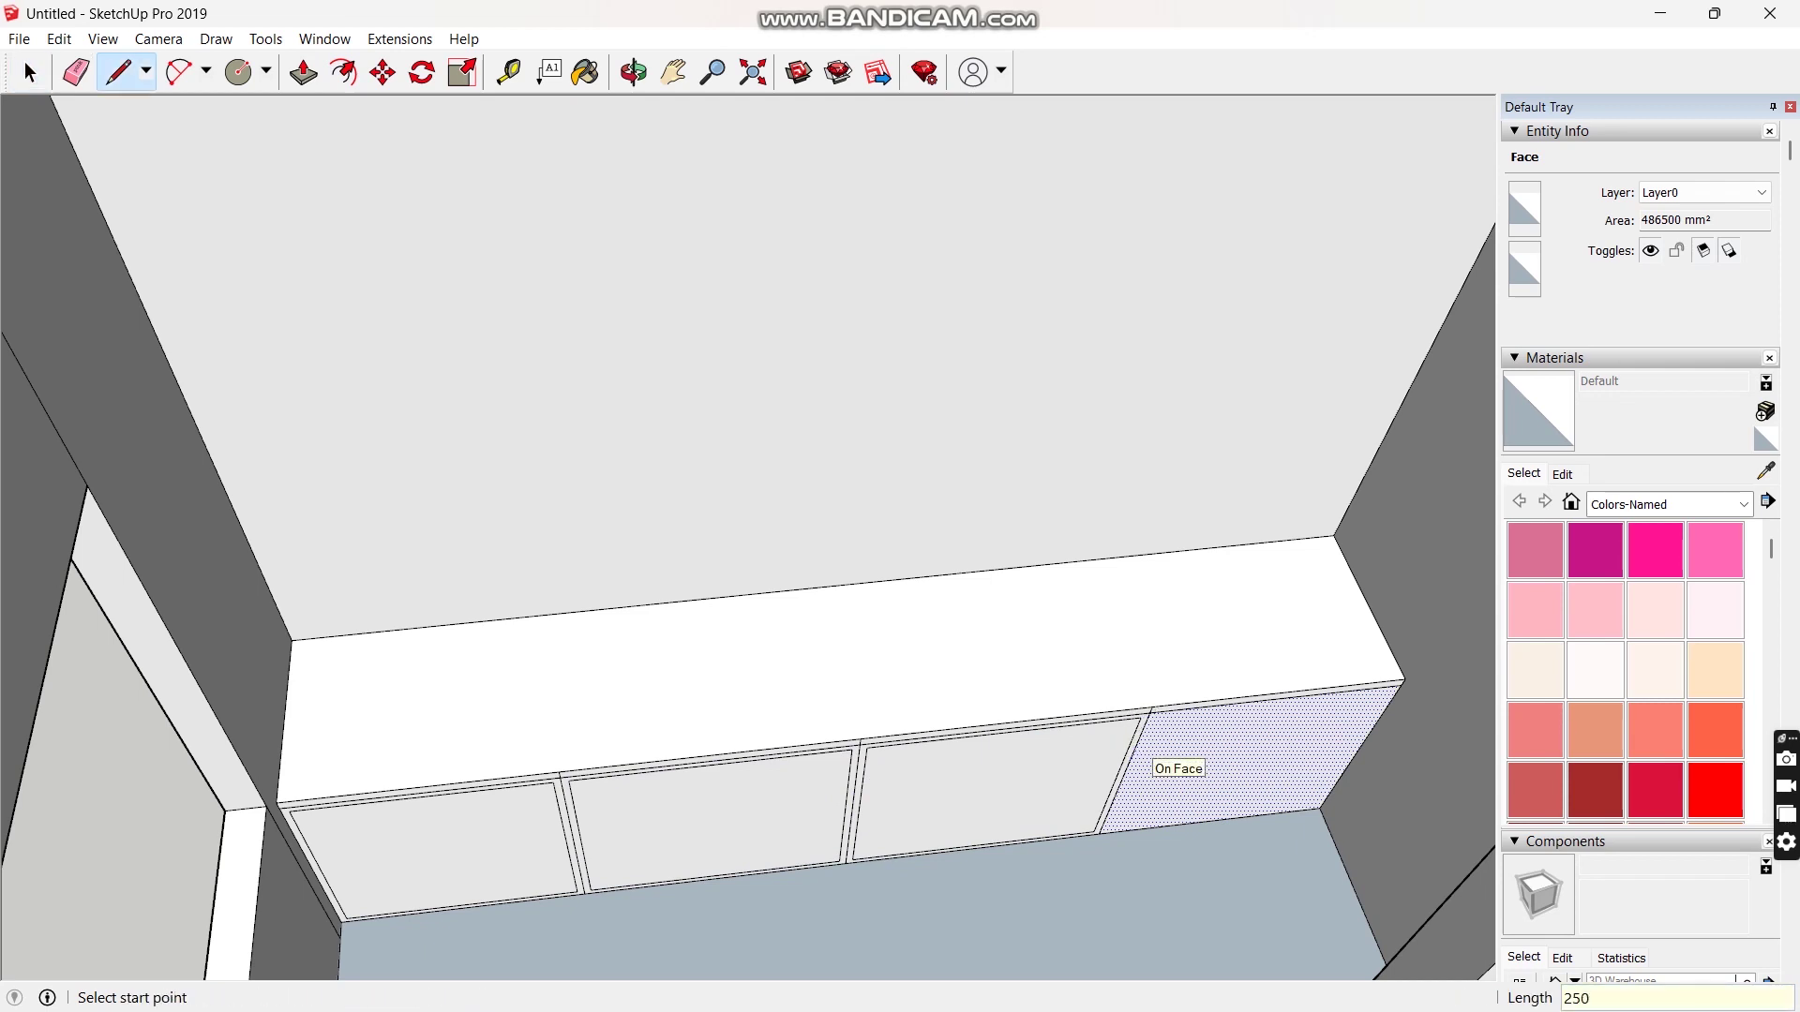
key("Escape")
Offset the outline of the fourth front section of the second base cabinet 20 mm inward.
key("f")
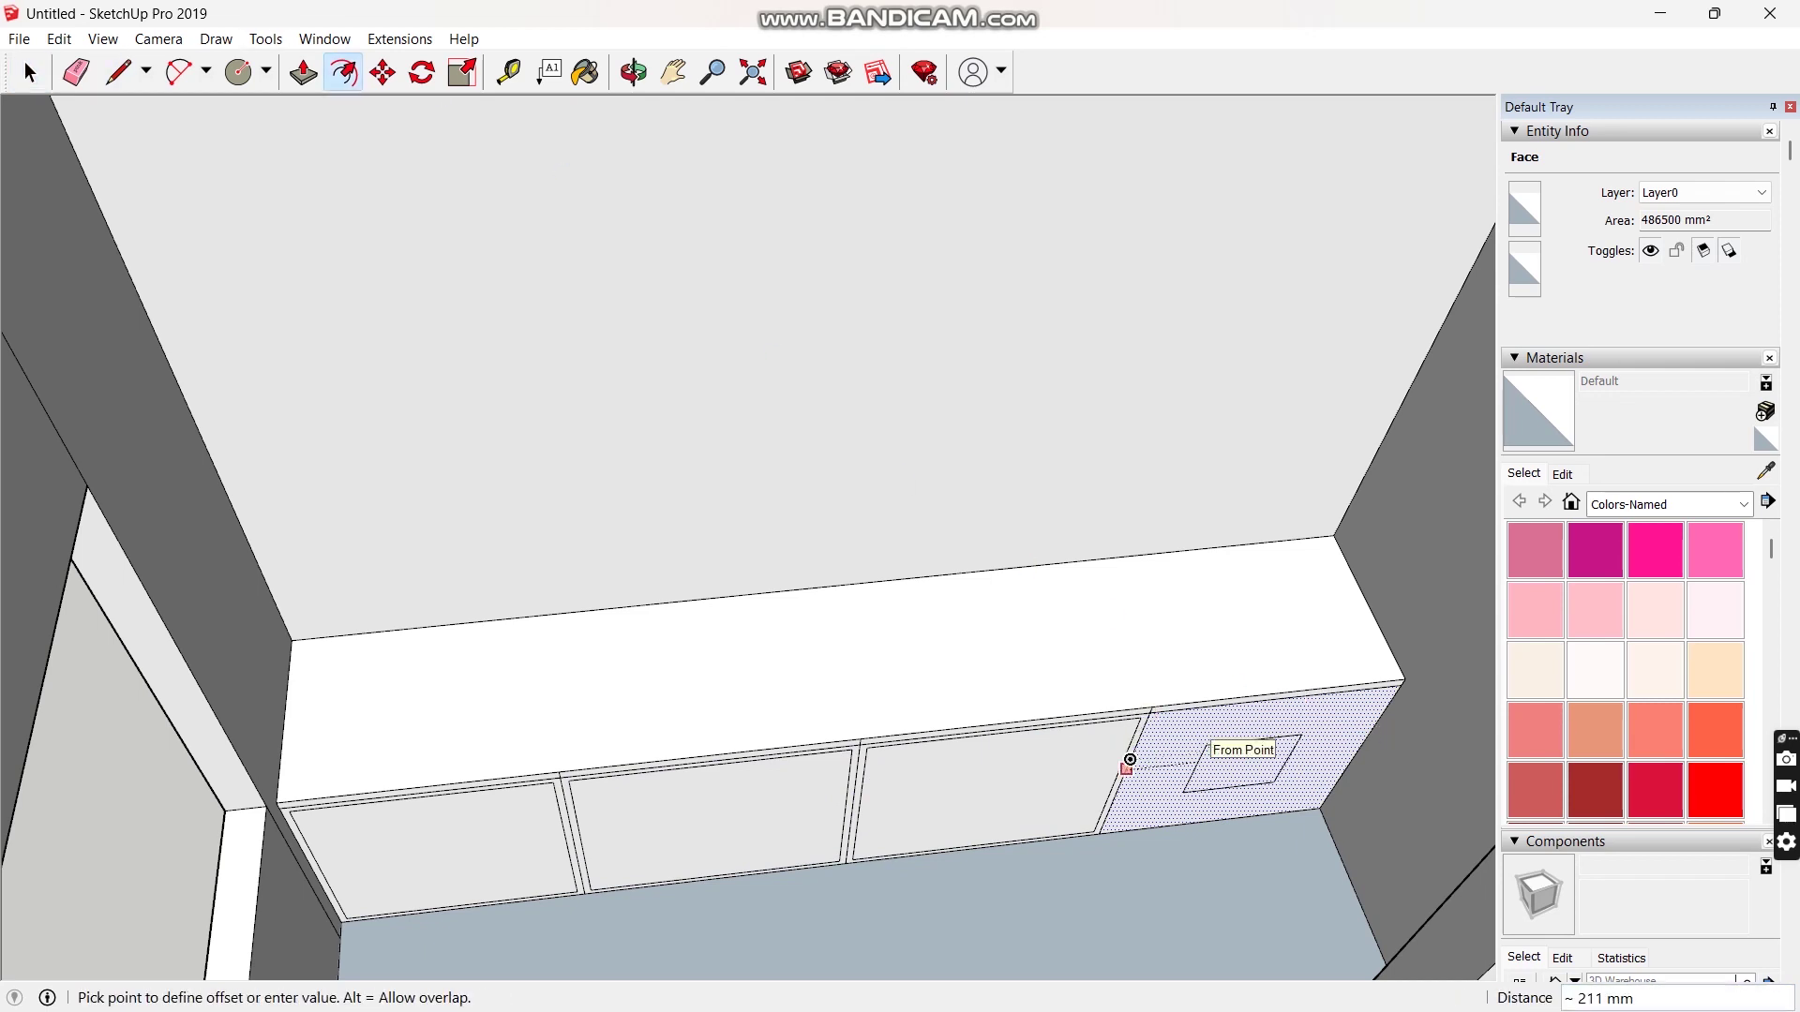
double_click(1150, 714)
key("Escape")
Split the framed fourth section into three drawer fronts with two horizontal lines.
key("l")
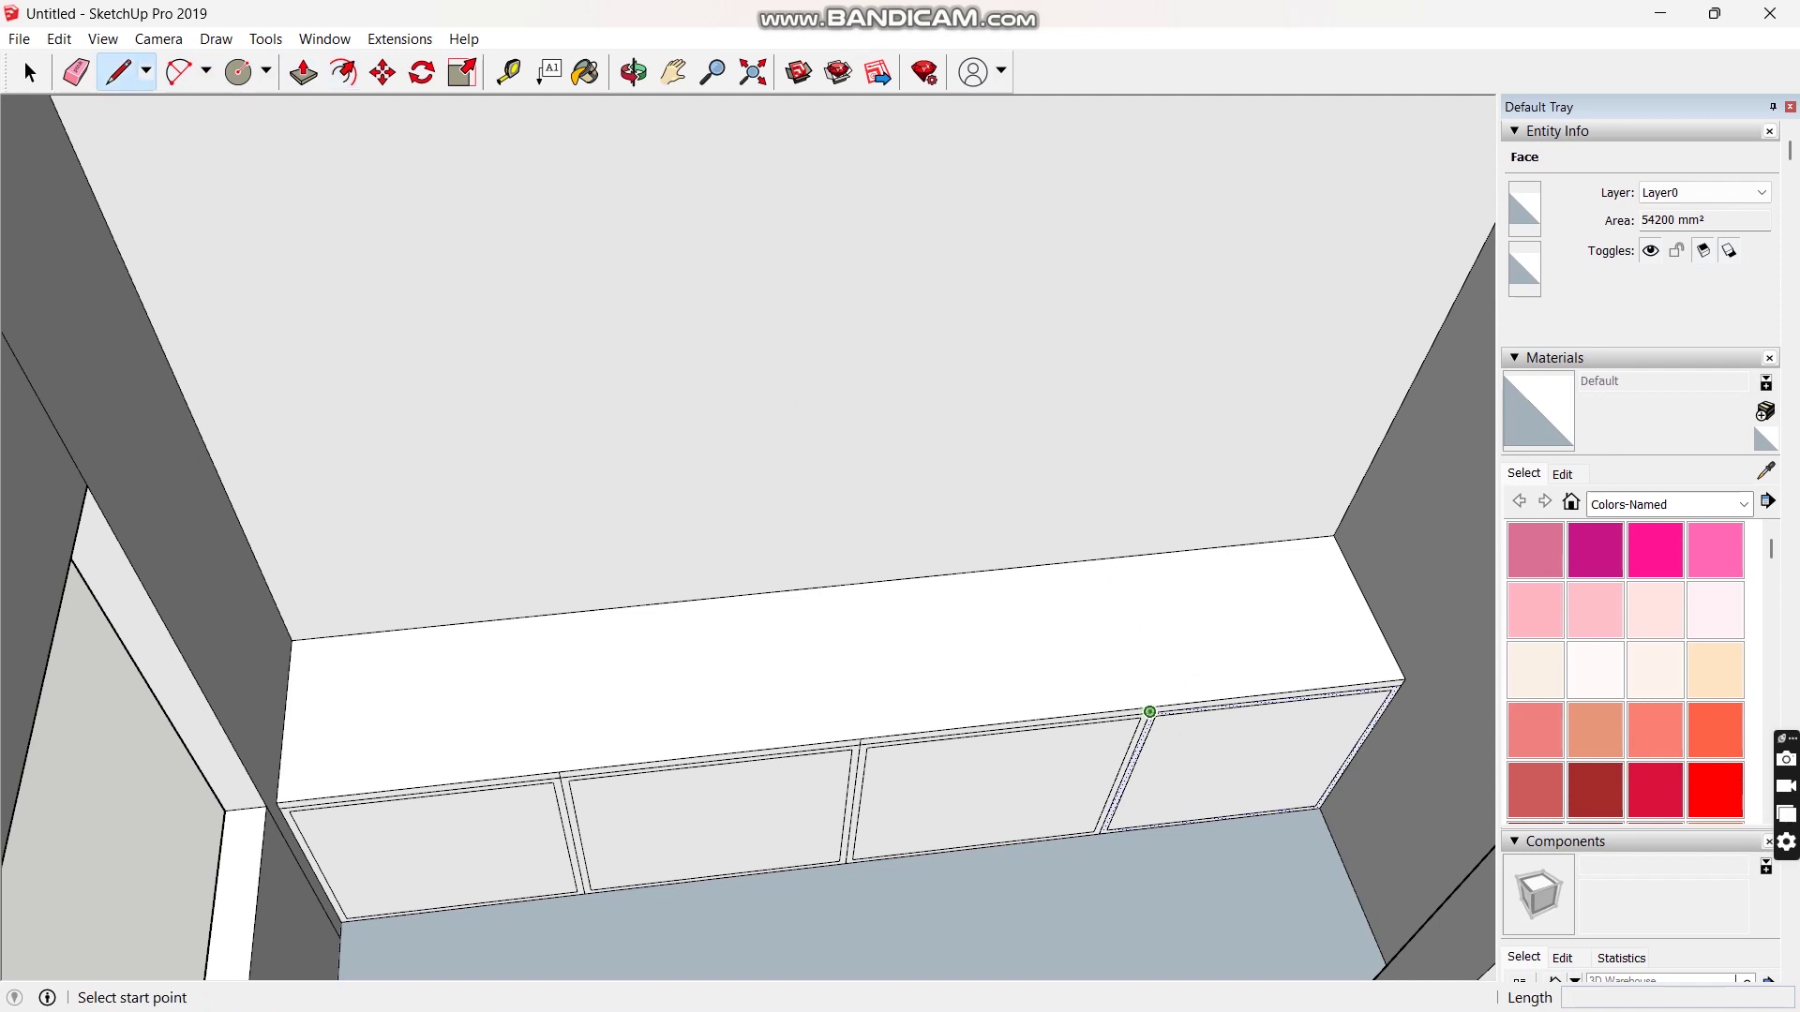
left_click(1155, 716)
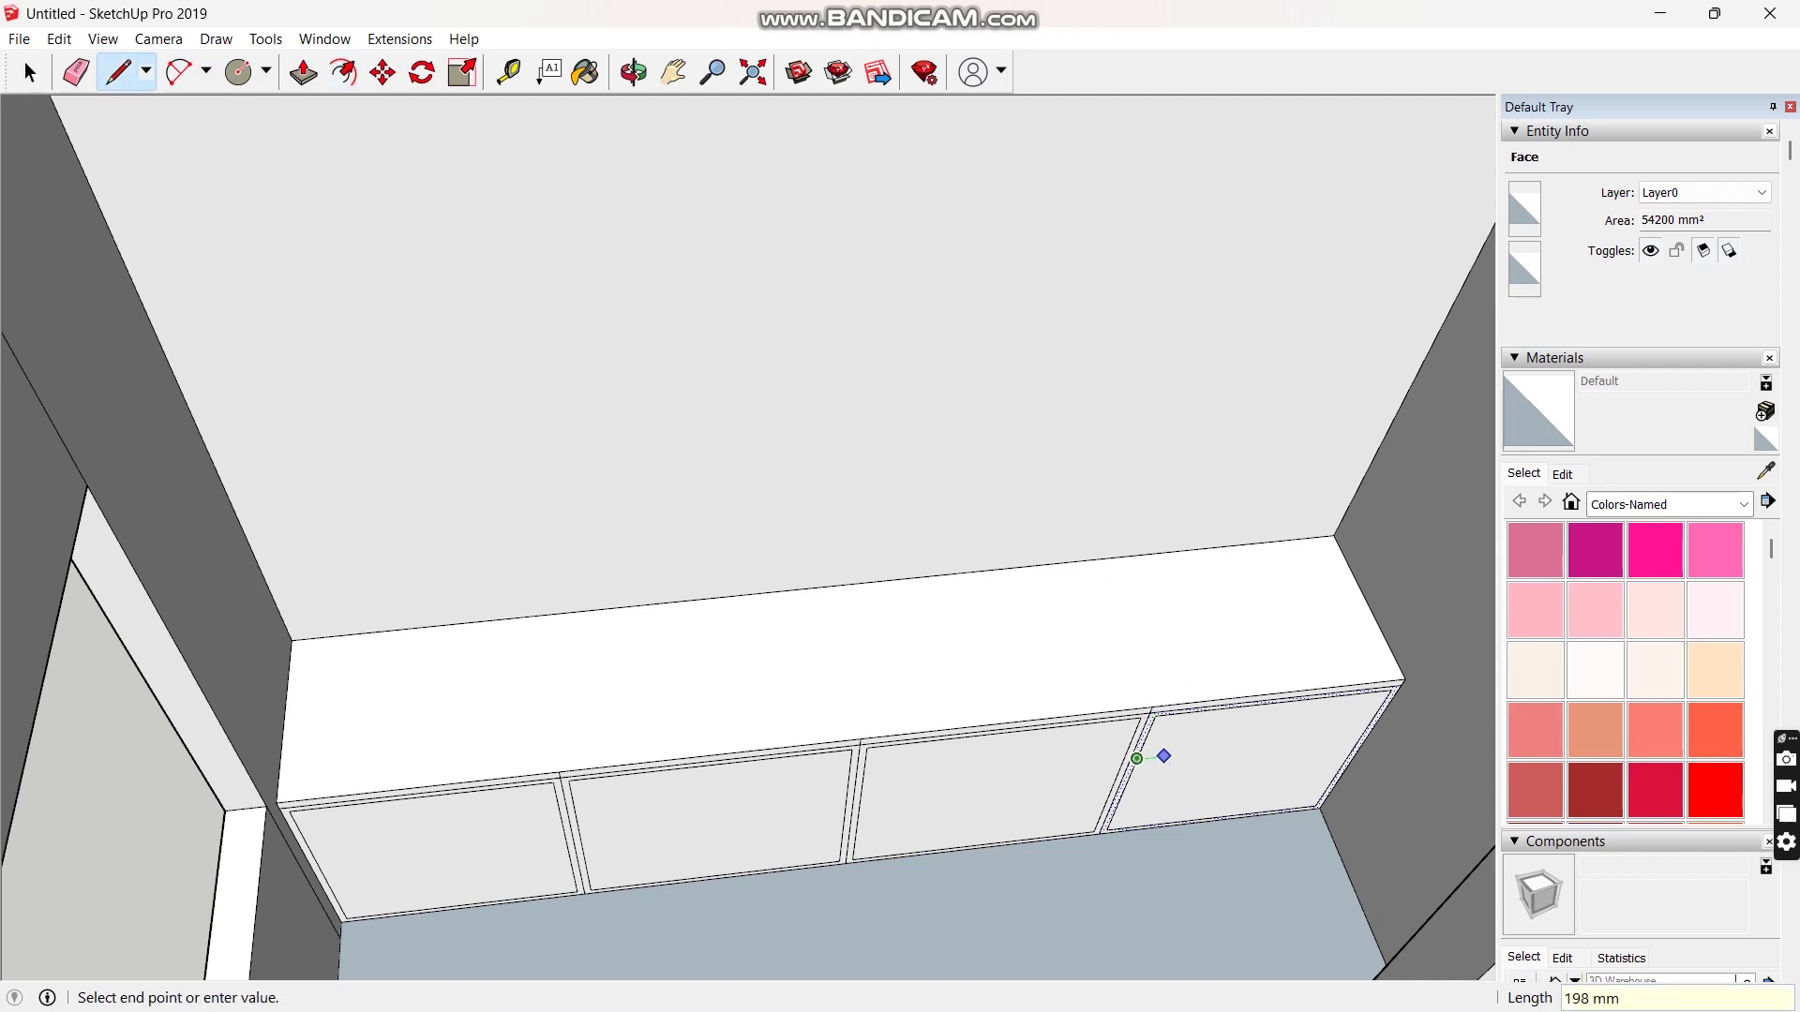
middle_click_drag(1251, 746, 1239, 699)
scroll(1237, 750, "up", 3)
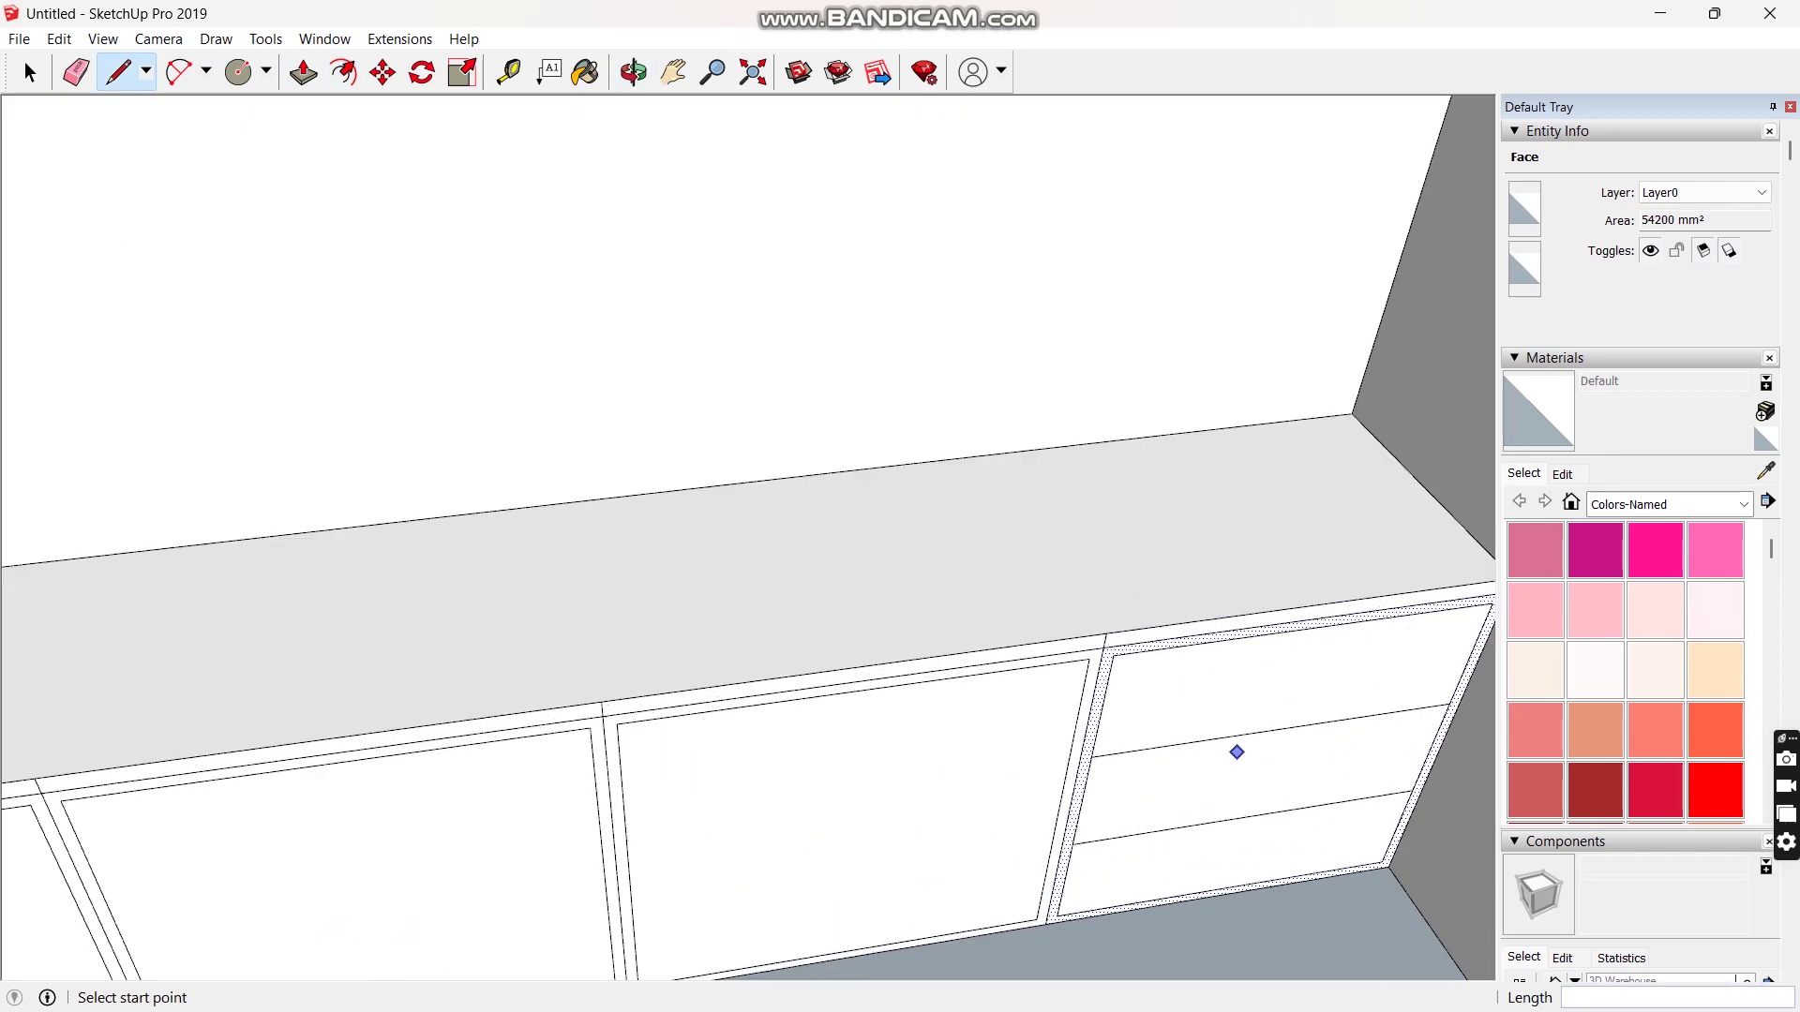
Copy the inner upper edge and the two divider lines of the drawer section 3 mm downward as drawer gaps.
key("space")
left_click(1239, 736)
left_click(1256, 636)
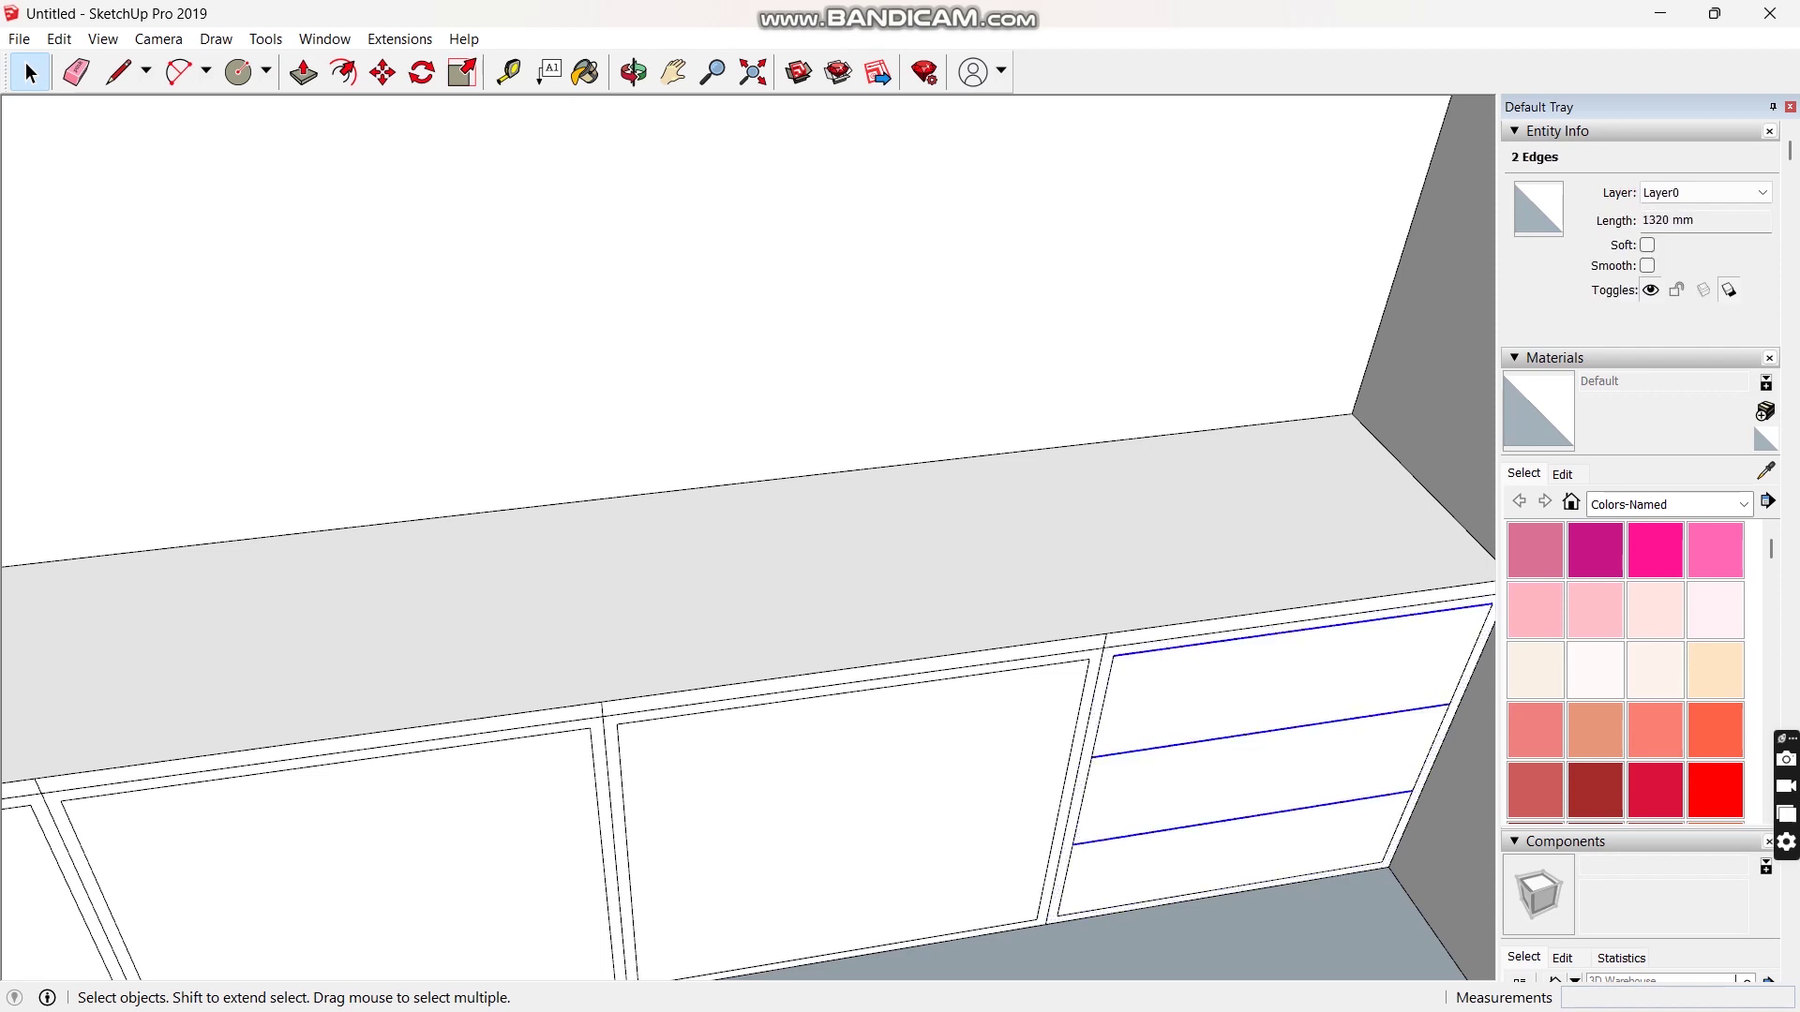
key("m")
key("ctrl")
left_click(1217, 823)
type("3")
key("Return")
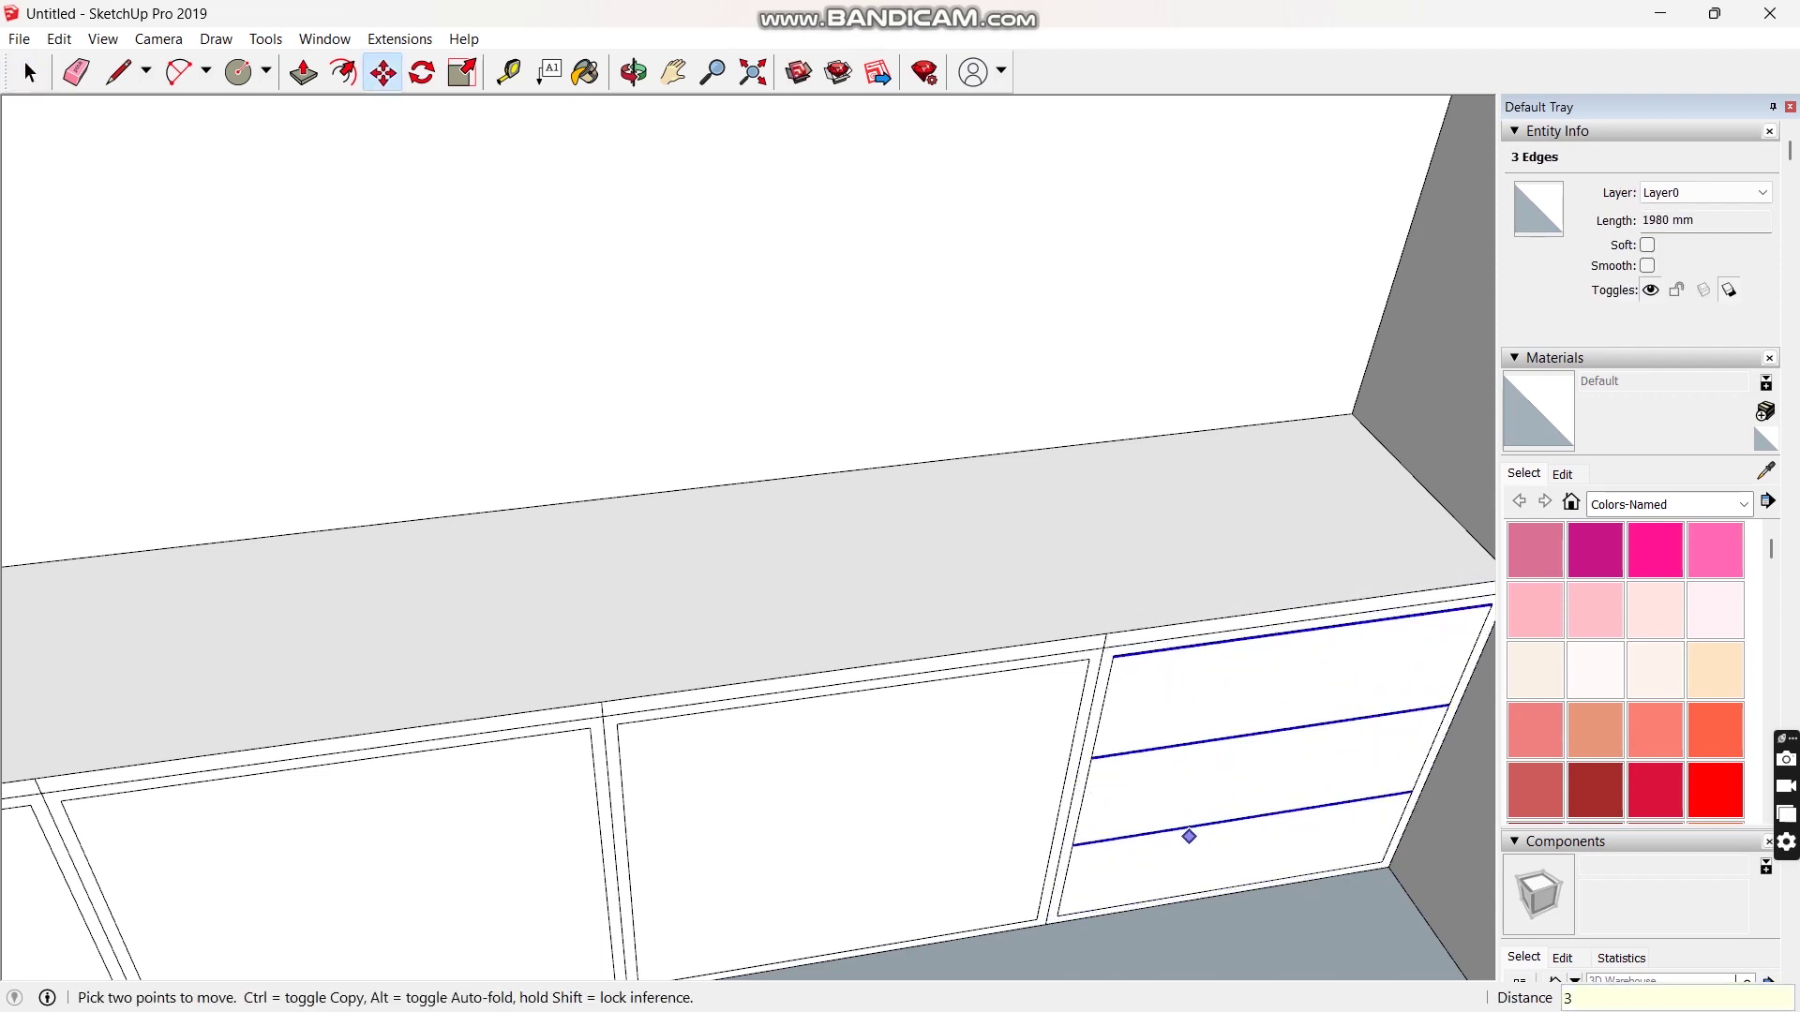
Push the three 3 mm gap strips of the drawer section inward.
scroll(1172, 646, "up", 3)
key("p")
left_click(1073, 667)
left_click(1069, 666)
scroll(1065, 669, "up", 4)
left_click(1065, 664)
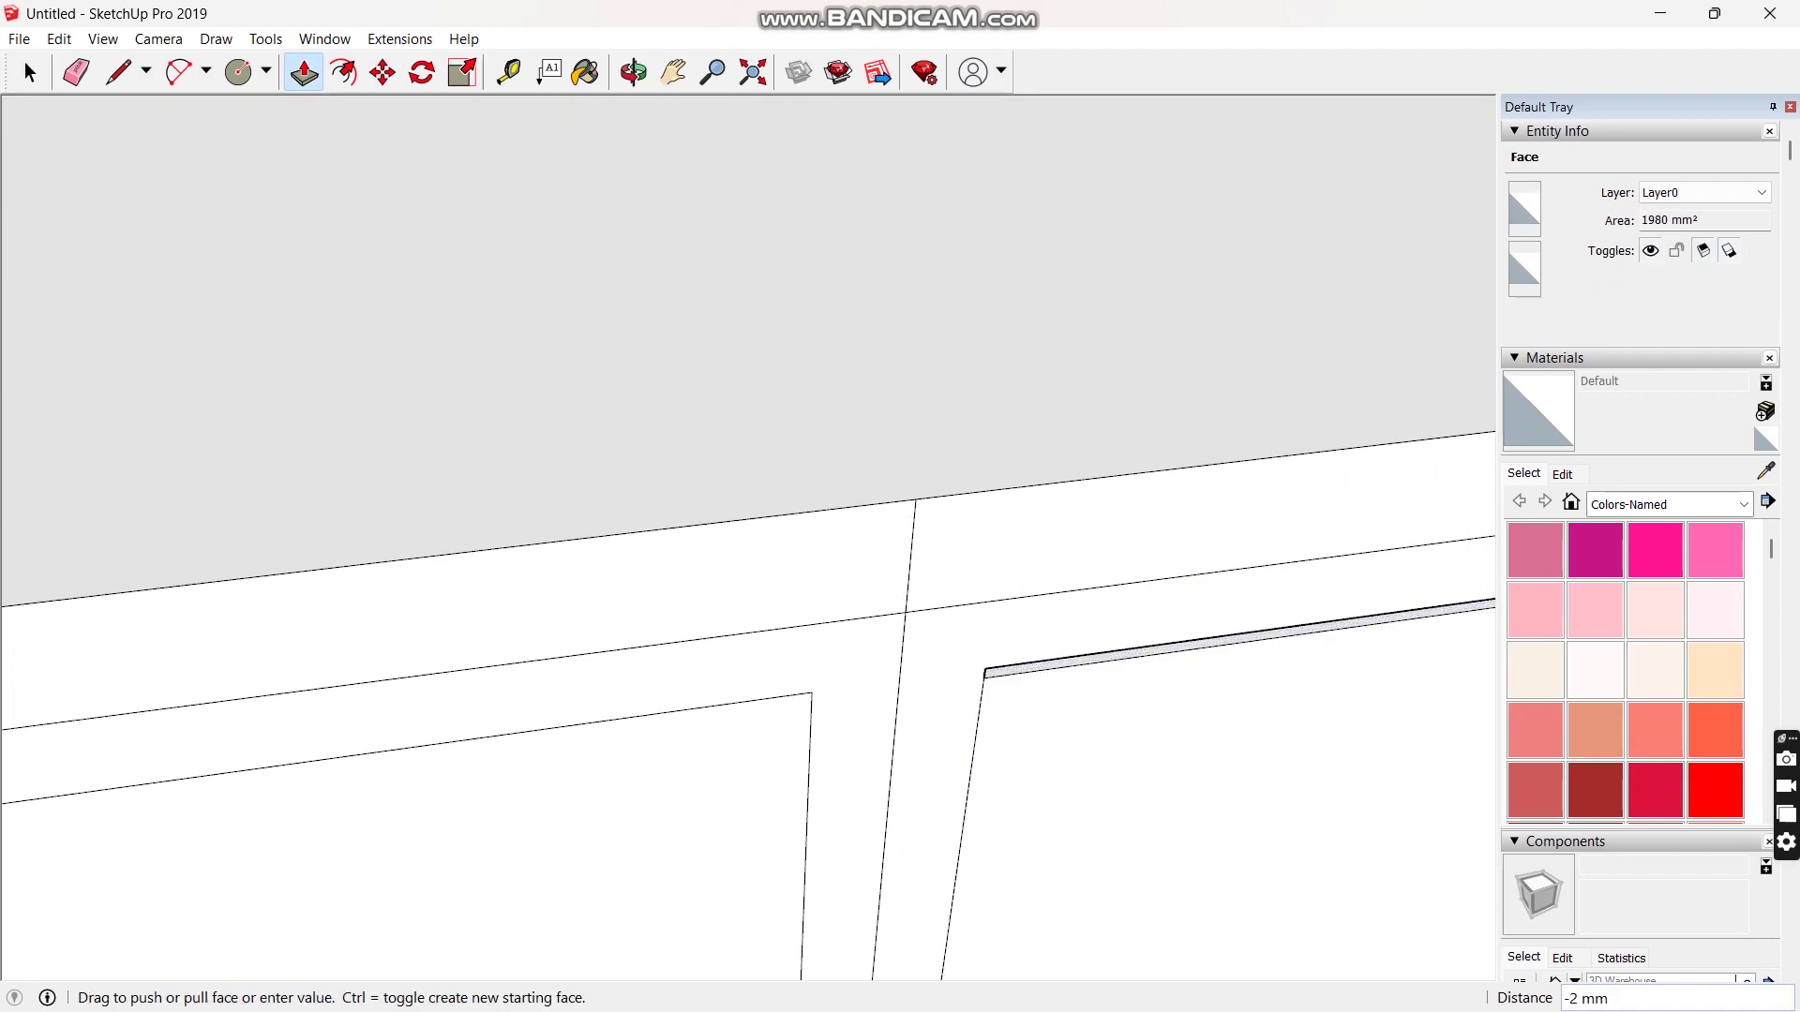
left_click(1064, 665)
scroll(1065, 664, "down", 5)
scroll(938, 799, "up", 5)
double_click(902, 731)
key("ctrl+z")
double_click(900, 745)
scroll(900, 747, "down", 4)
scroll(905, 920, "up", 4)
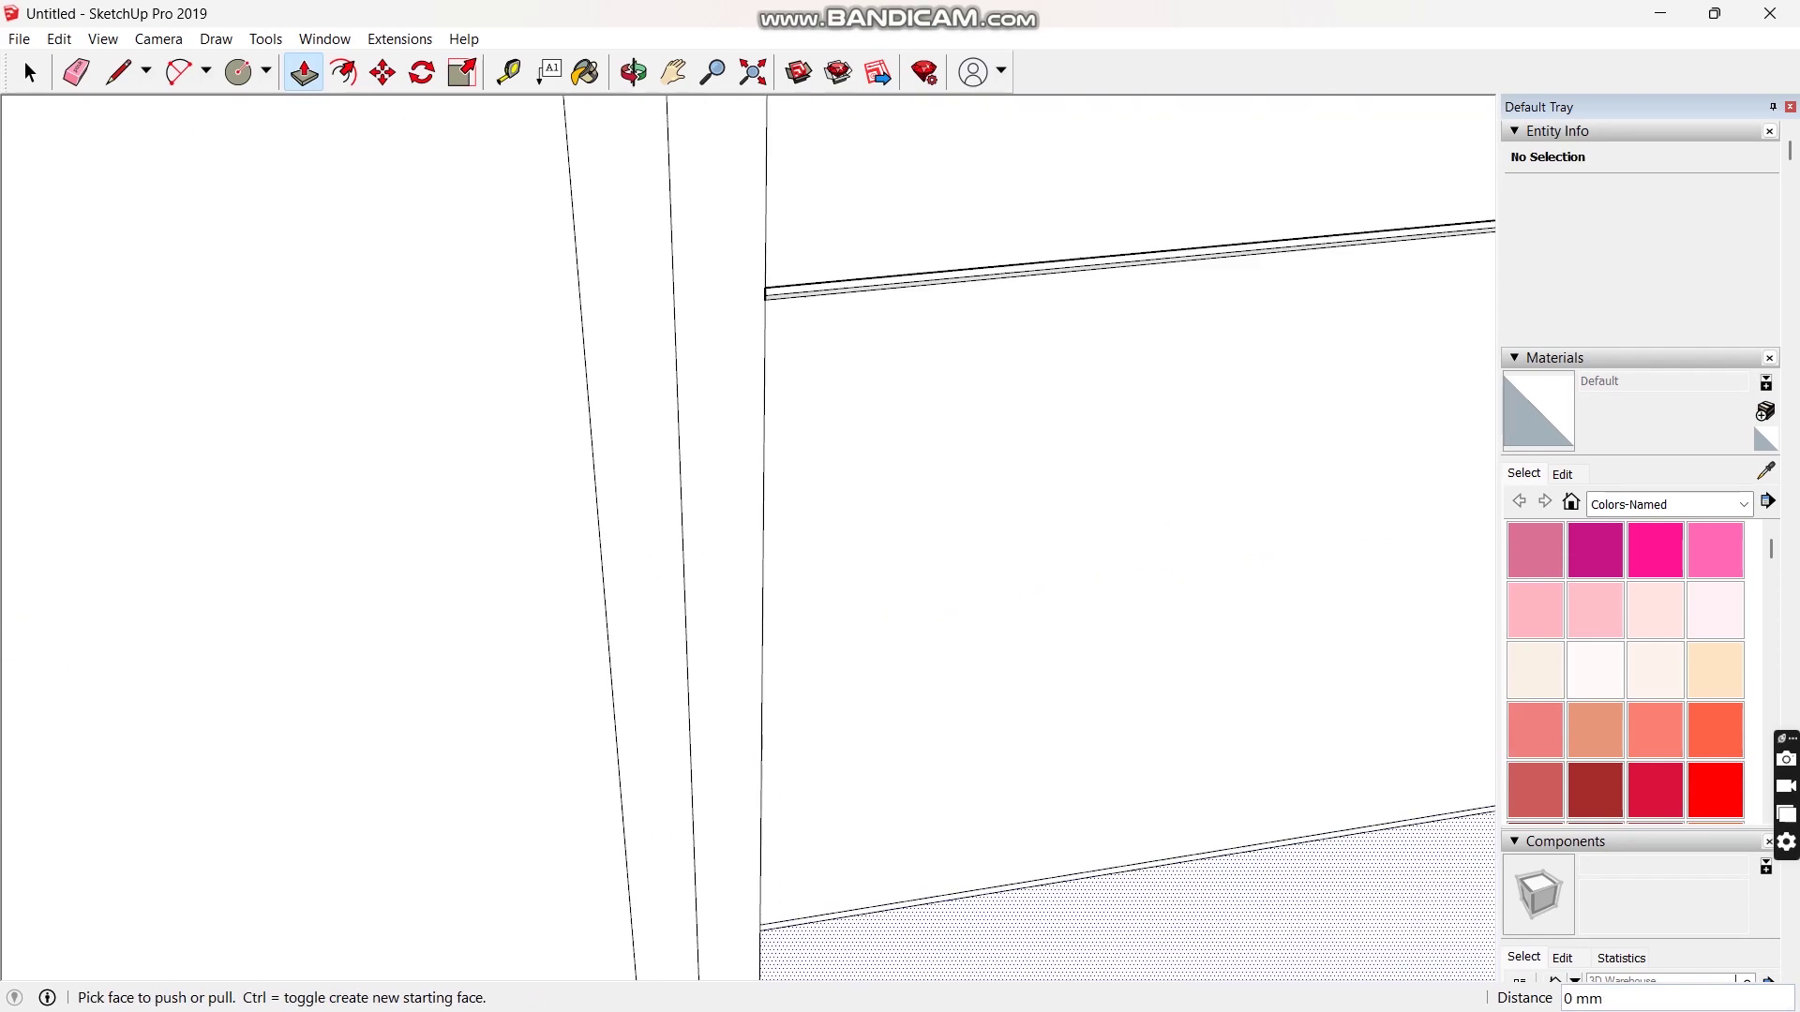
scroll(832, 911, "up", 2)
double_click(834, 919)
Push the three framed panels beside the drawers 450 mm inward to form open compartments.
scroll(881, 675, "down", 10)
left_click(814, 692)
type("4")
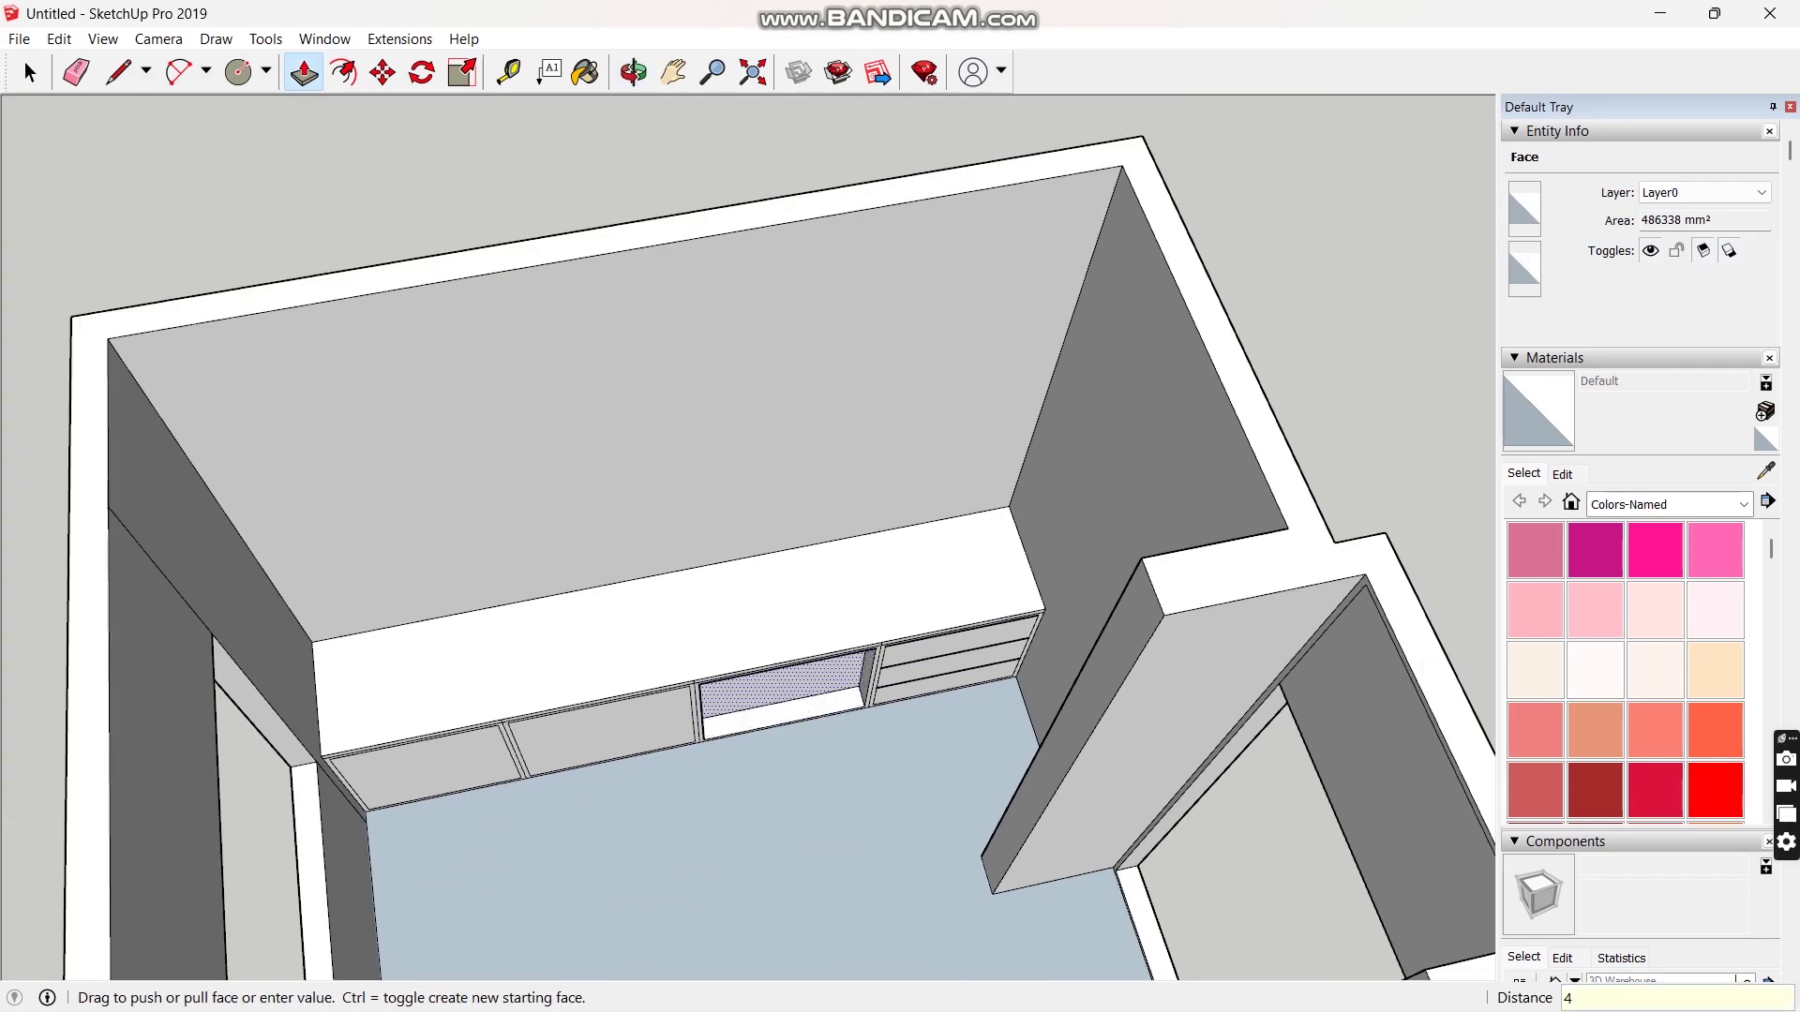
type("50")
key("Return")
double_click(605, 732)
double_click(431, 769)
Draw two horizontal lines 600 mm apart across the wall above the second countertop for an overhead cabinet.
middle_click_drag(441, 553, 375, 488)
key("l")
left_click(311, 593)
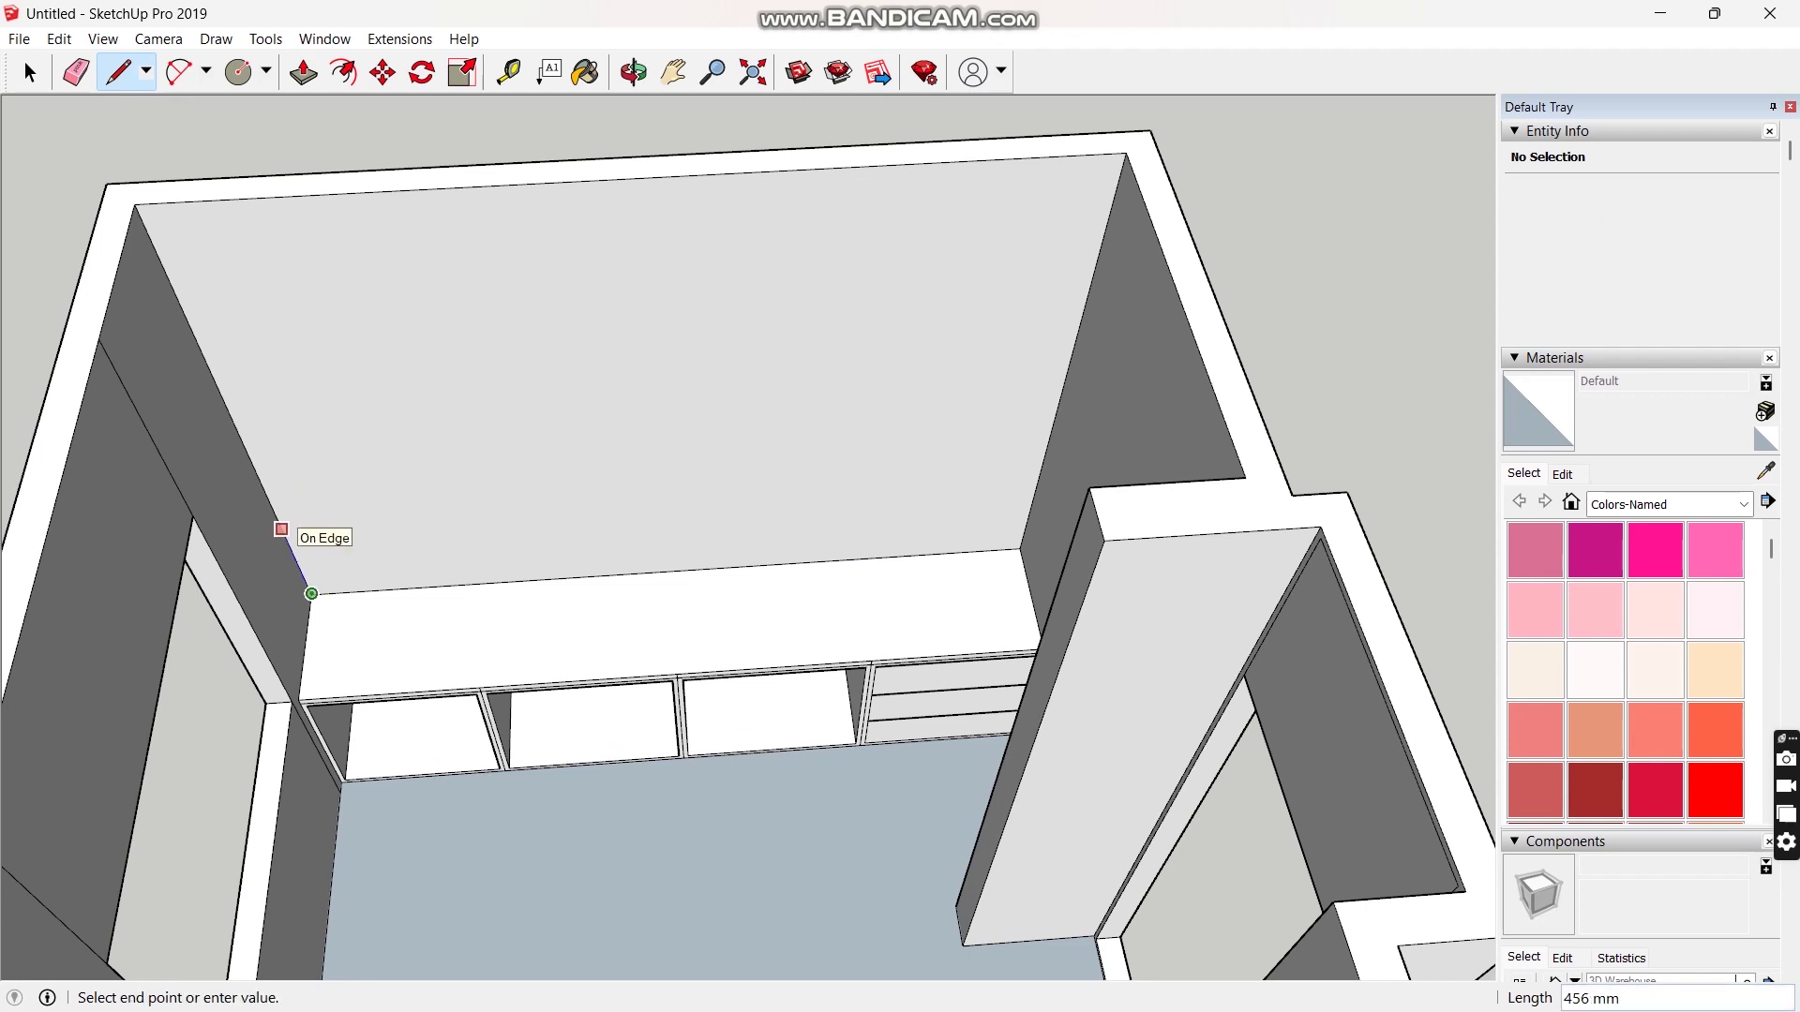
left_click(1049, 442)
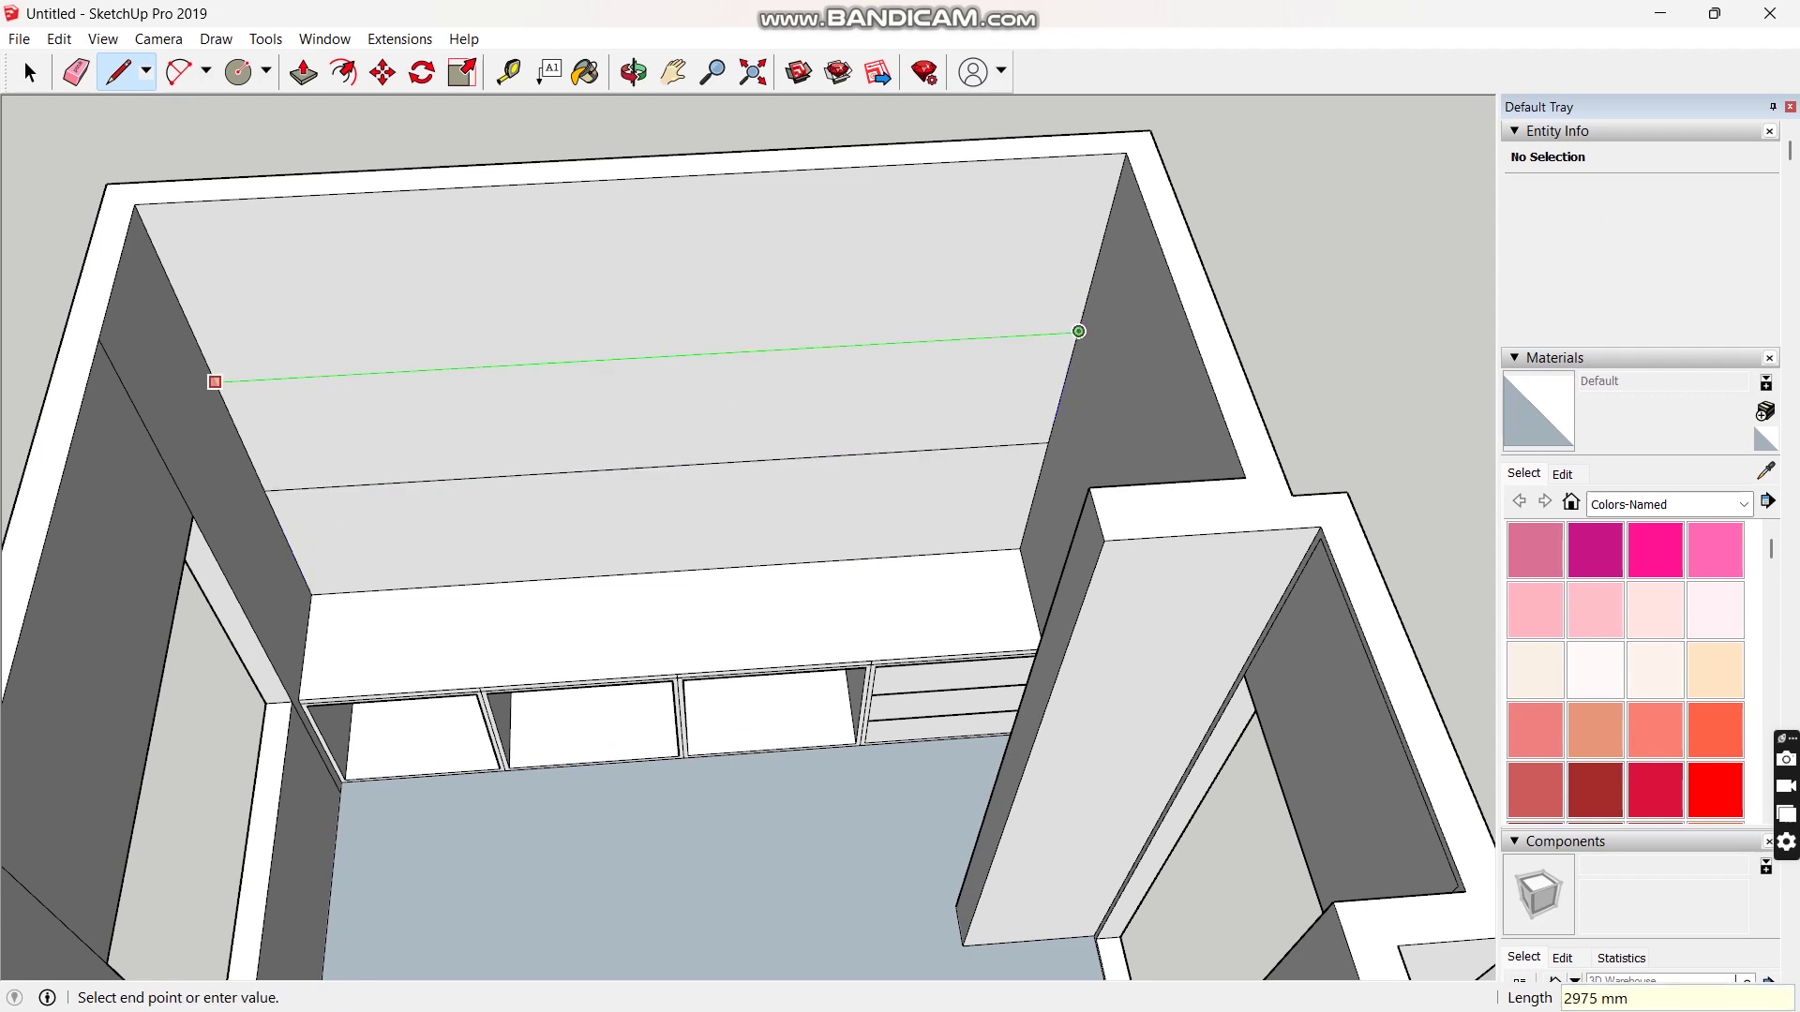
left_click(214, 381)
Pull the band between the two wall lines out 300 mm as the second overhead cabinet.
middle_click_drag(282, 422, 468, 460)
key("p")
left_click(524, 478)
type("300")
key("Return")
Divide the second overhead cabinet front into eight door panels with seven vertical lines.
key("l")
left_click(1058, 300)
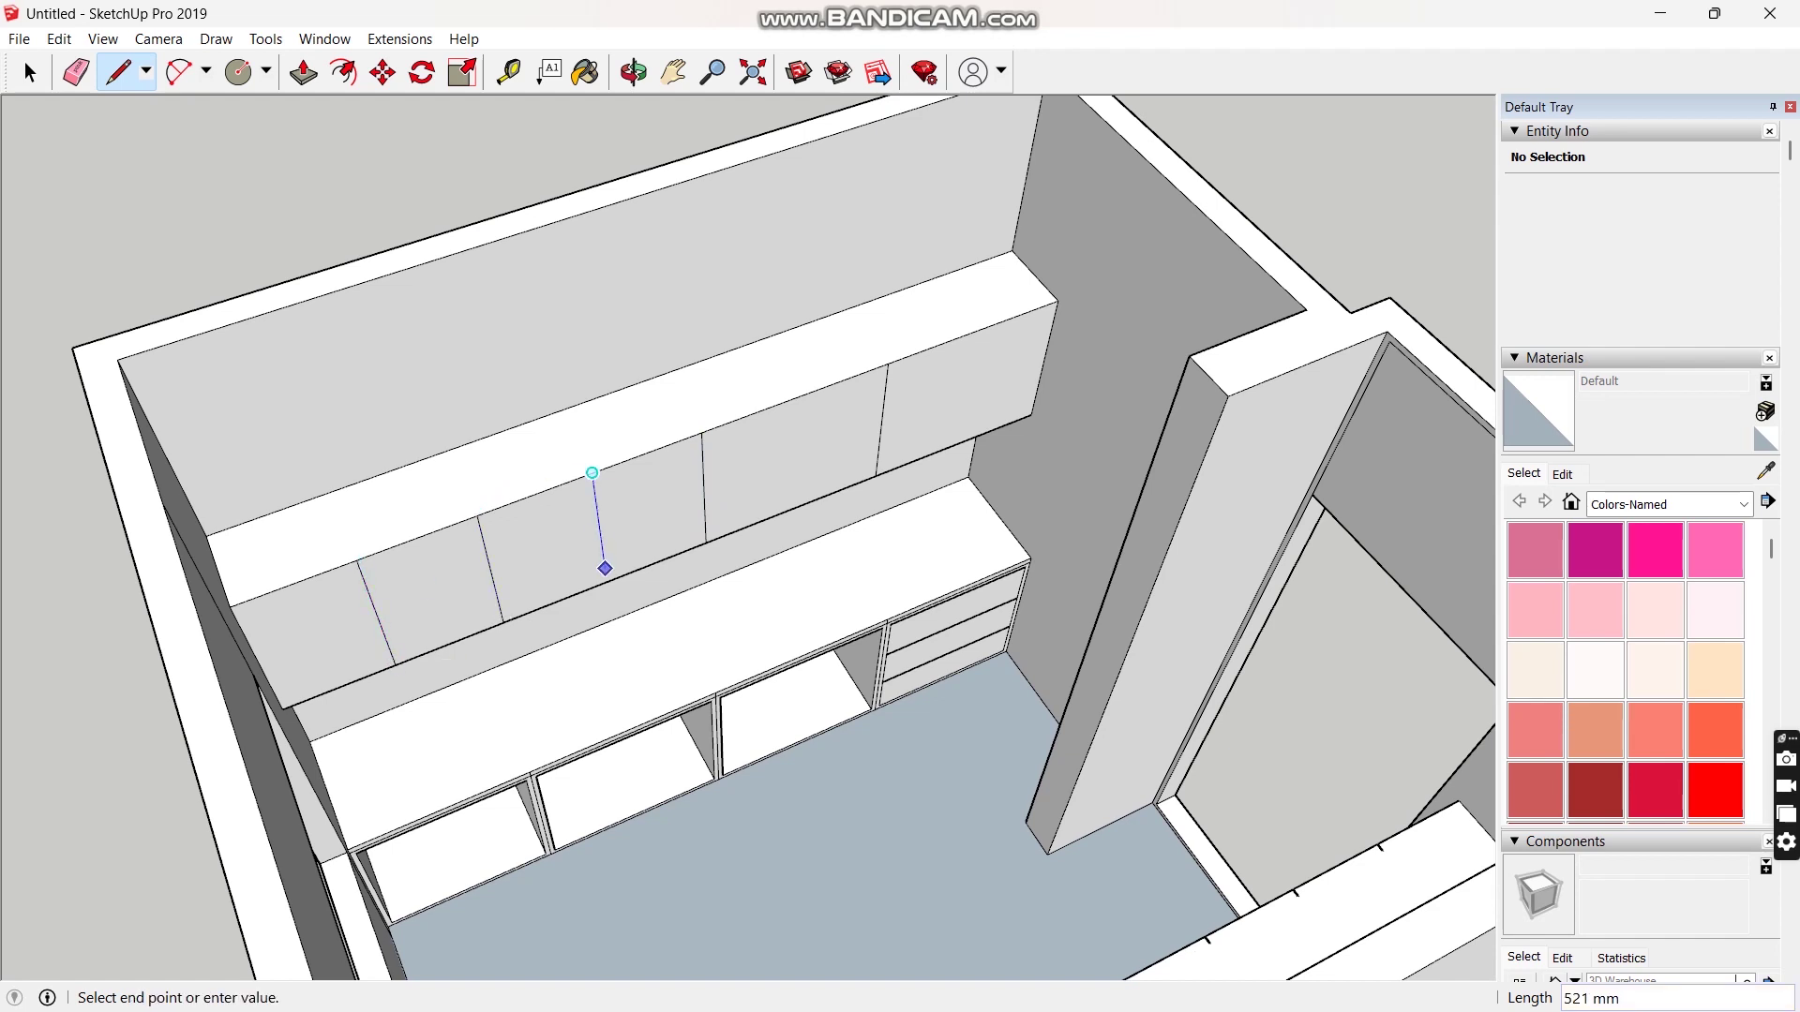
left_click(955, 443)
Copy the seven vertical divider lines of the second overhead cabinet 3 mm sideways to create door gaps.
key("space")
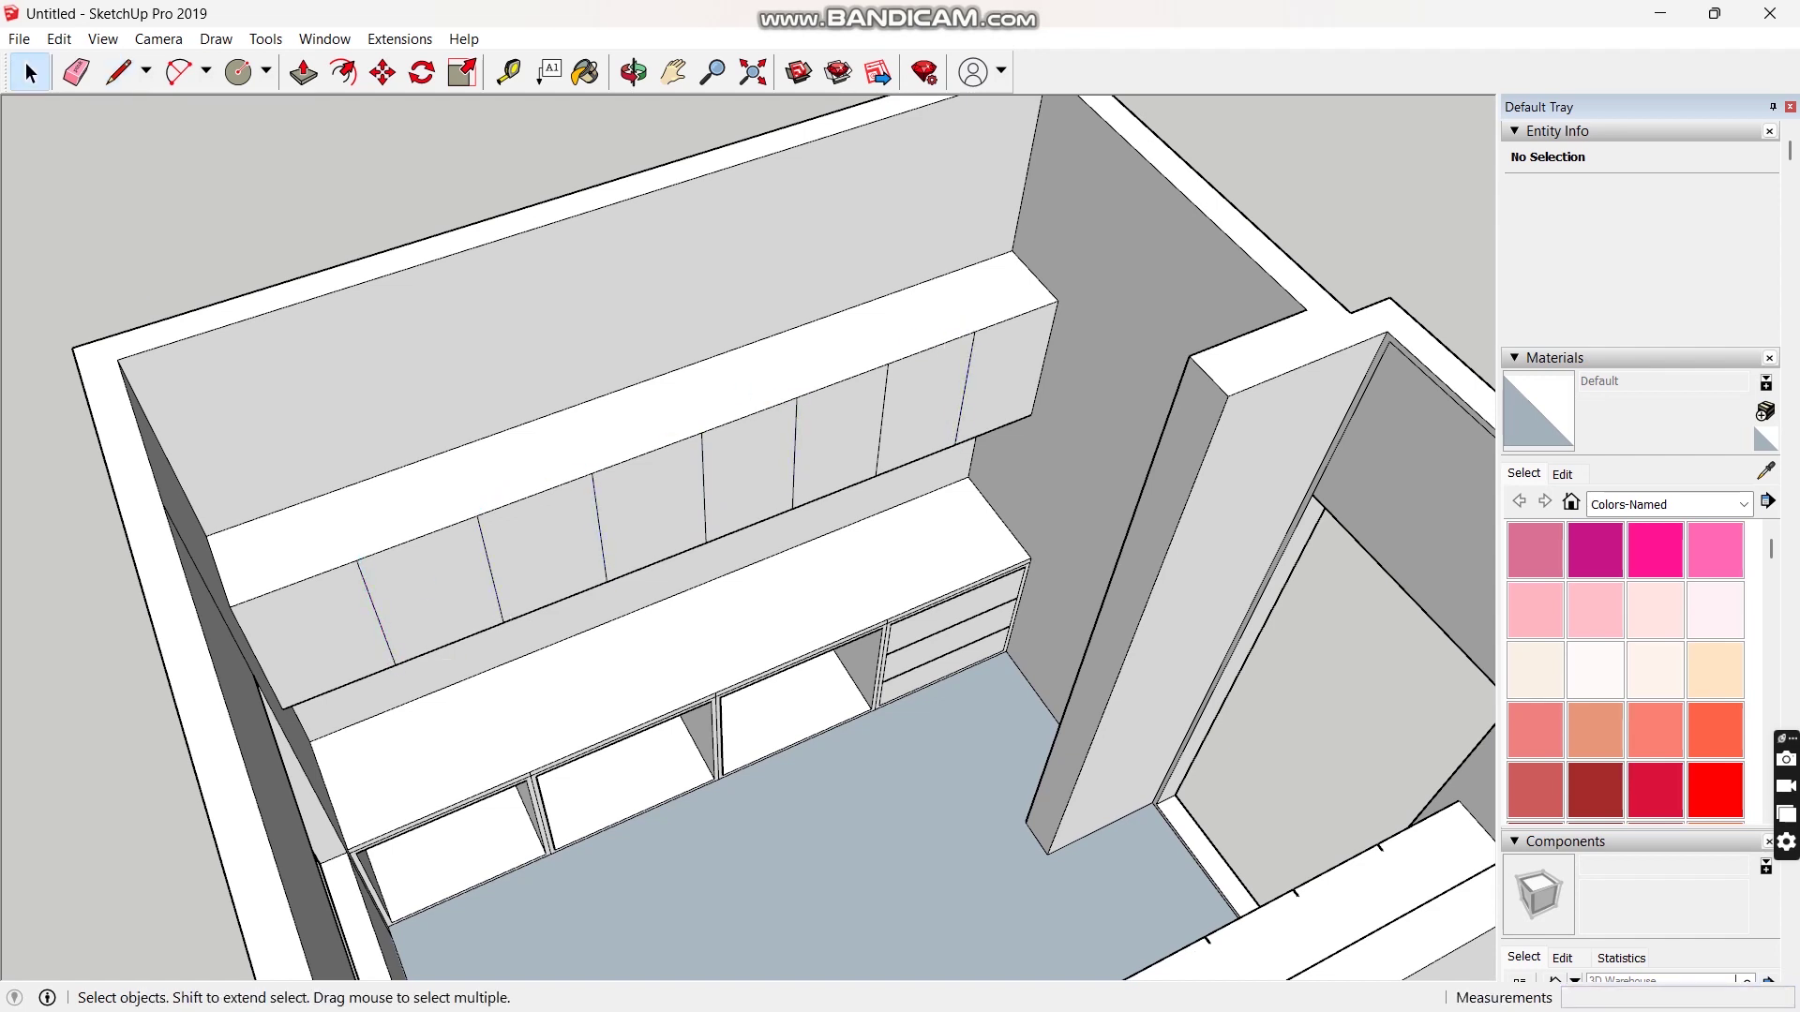
left_click(965, 390)
left_click(882, 420, "shift")
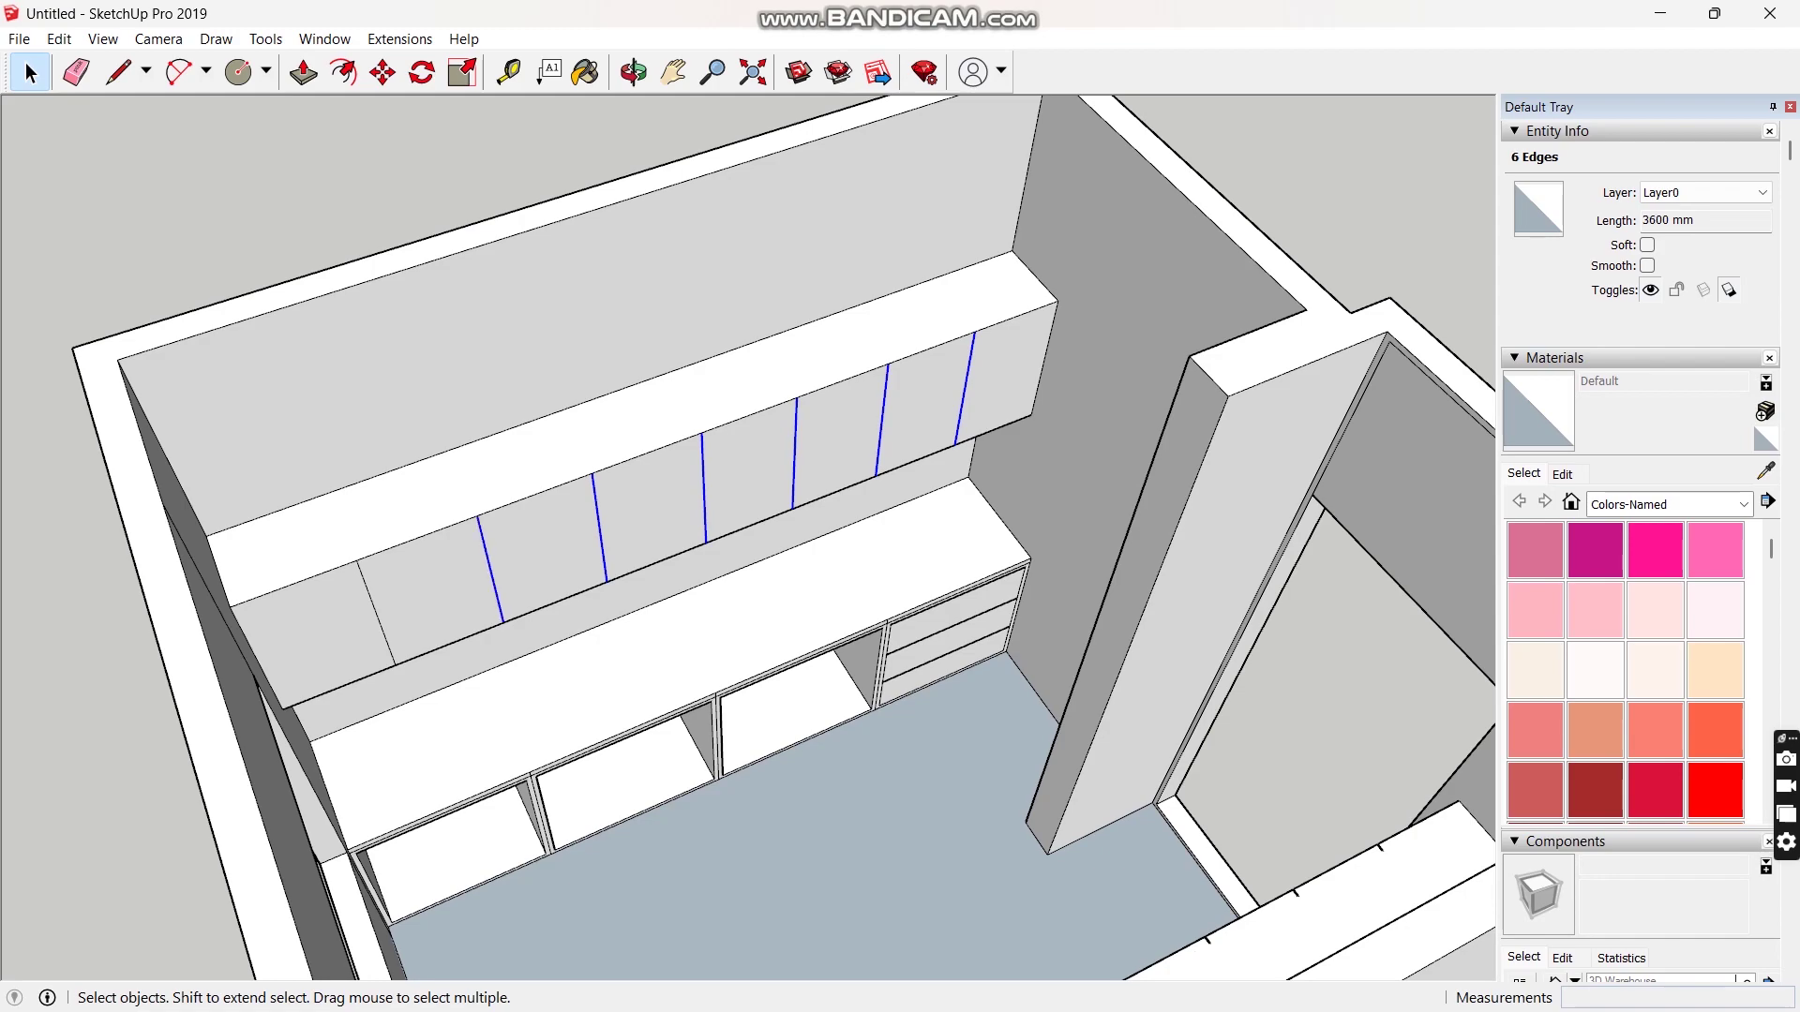
left_click(376, 614, "shift")
key("m")
key("ctrl")
left_click(377, 614)
type("3")
key("Return")
Push the seven door gap strips of the second overhead cabinet 20 mm inward.
key("p")
scroll(366, 555, "up", 5)
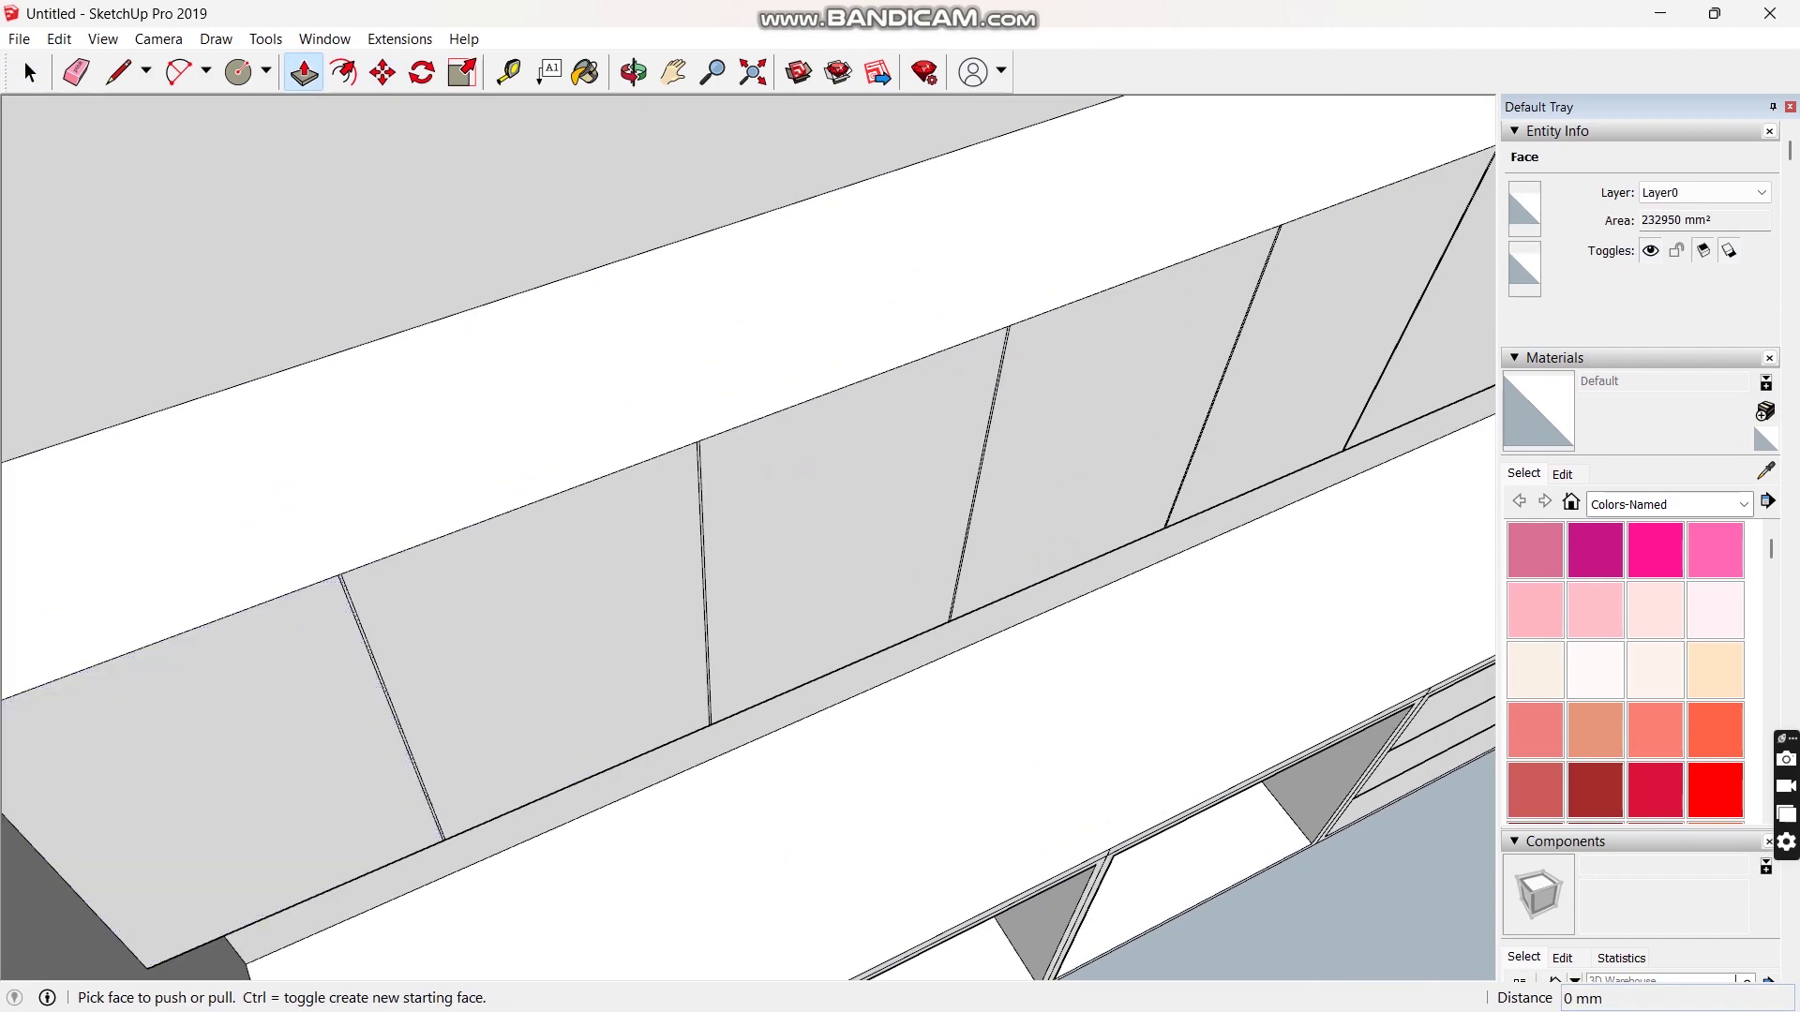
left_click(341, 574)
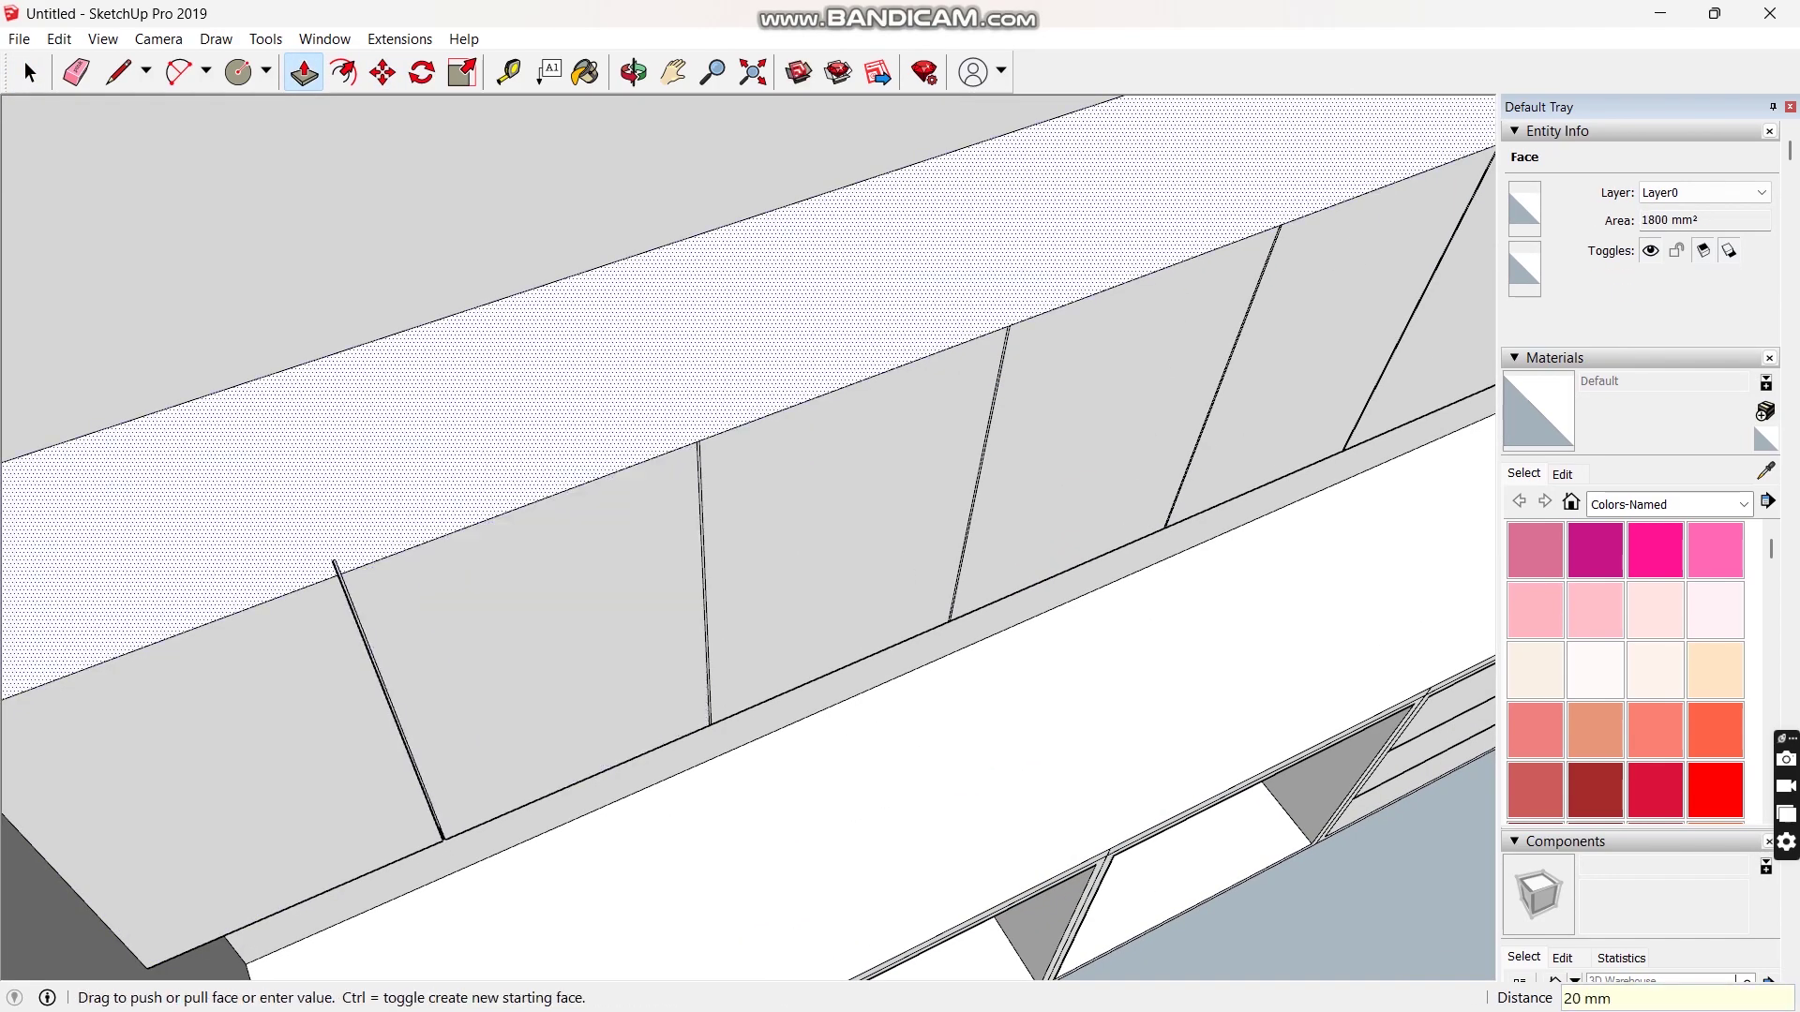
scroll(702, 450, "up", 4)
double_click(697, 456)
scroll(328, 647, "down", 5)
scroll(598, 534, "up", 5)
double_click(597, 538)
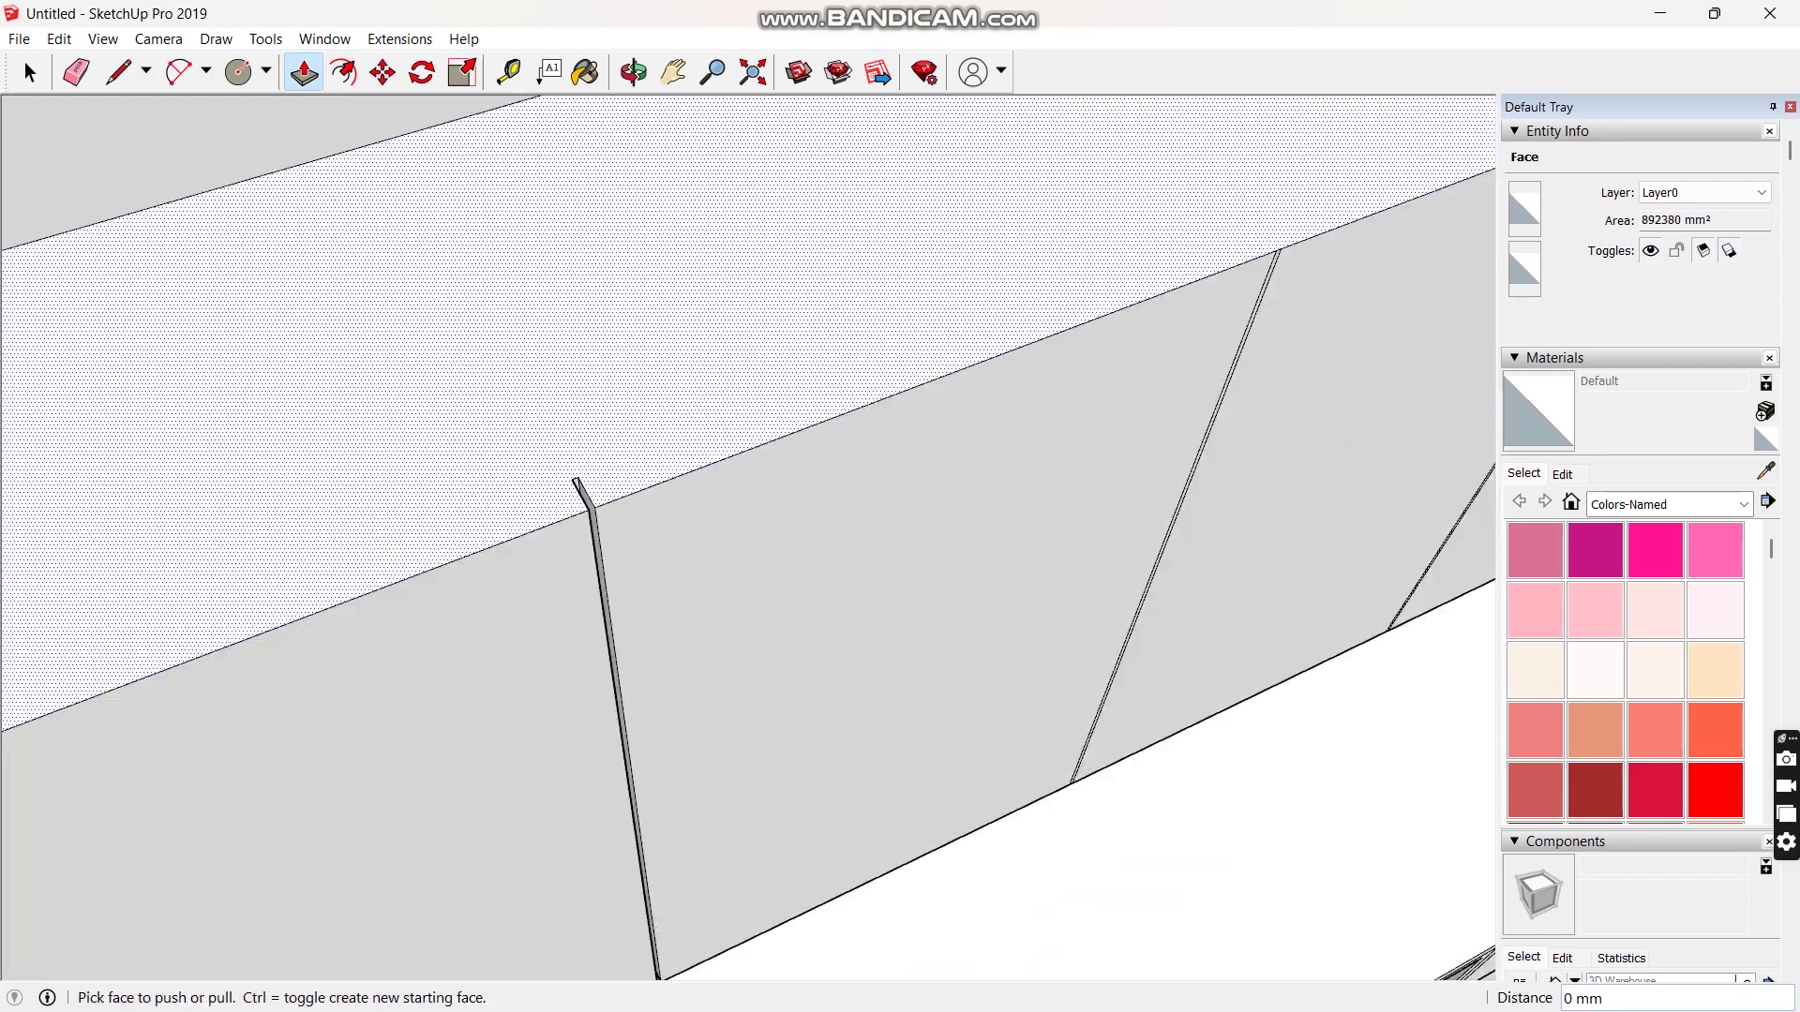
scroll(431, 544, "down", 4)
scroll(741, 473, "up", 5)
double_click(713, 516)
scroll(422, 547, "down", 5)
scroll(792, 459, "up", 5)
double_click(769, 516)
scroll(439, 551, "down", 5)
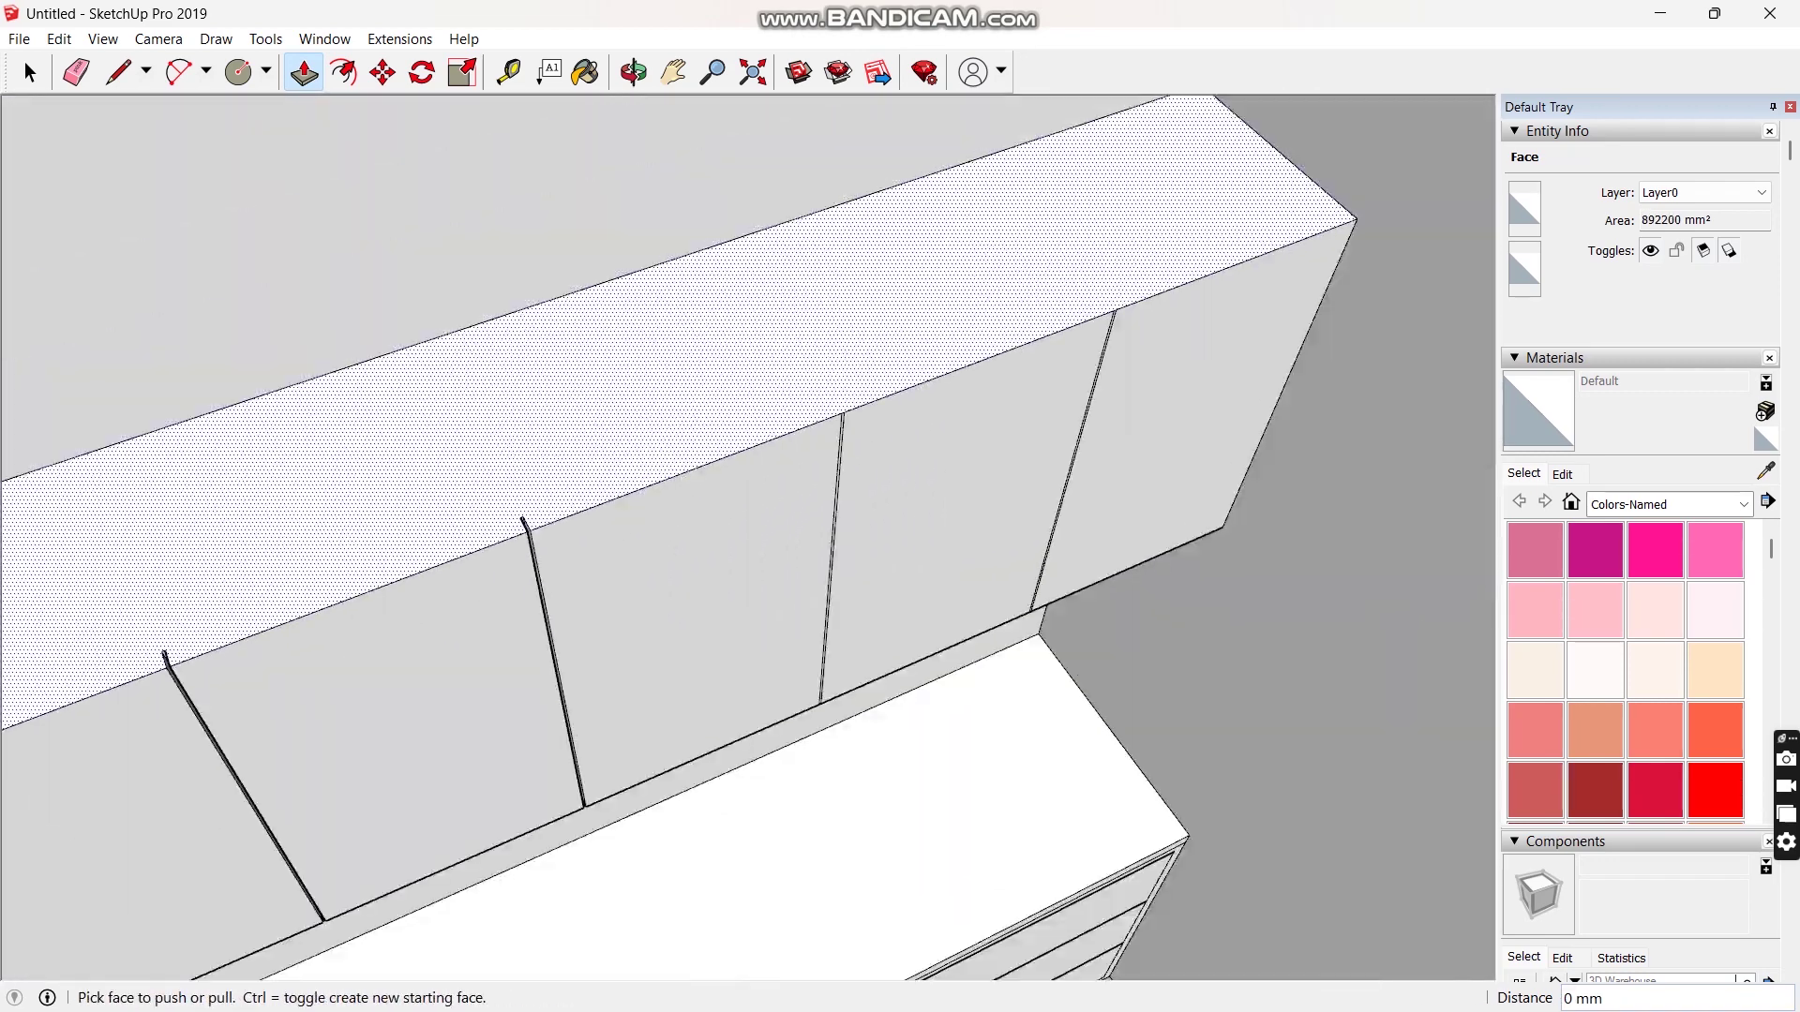
scroll(905, 389, "up", 4)
double_click(739, 517)
scroll(739, 517, "down", 5)
scroll(917, 361, "up", 5)
double_click(894, 501)
scroll(1111, 323, "down", 6)
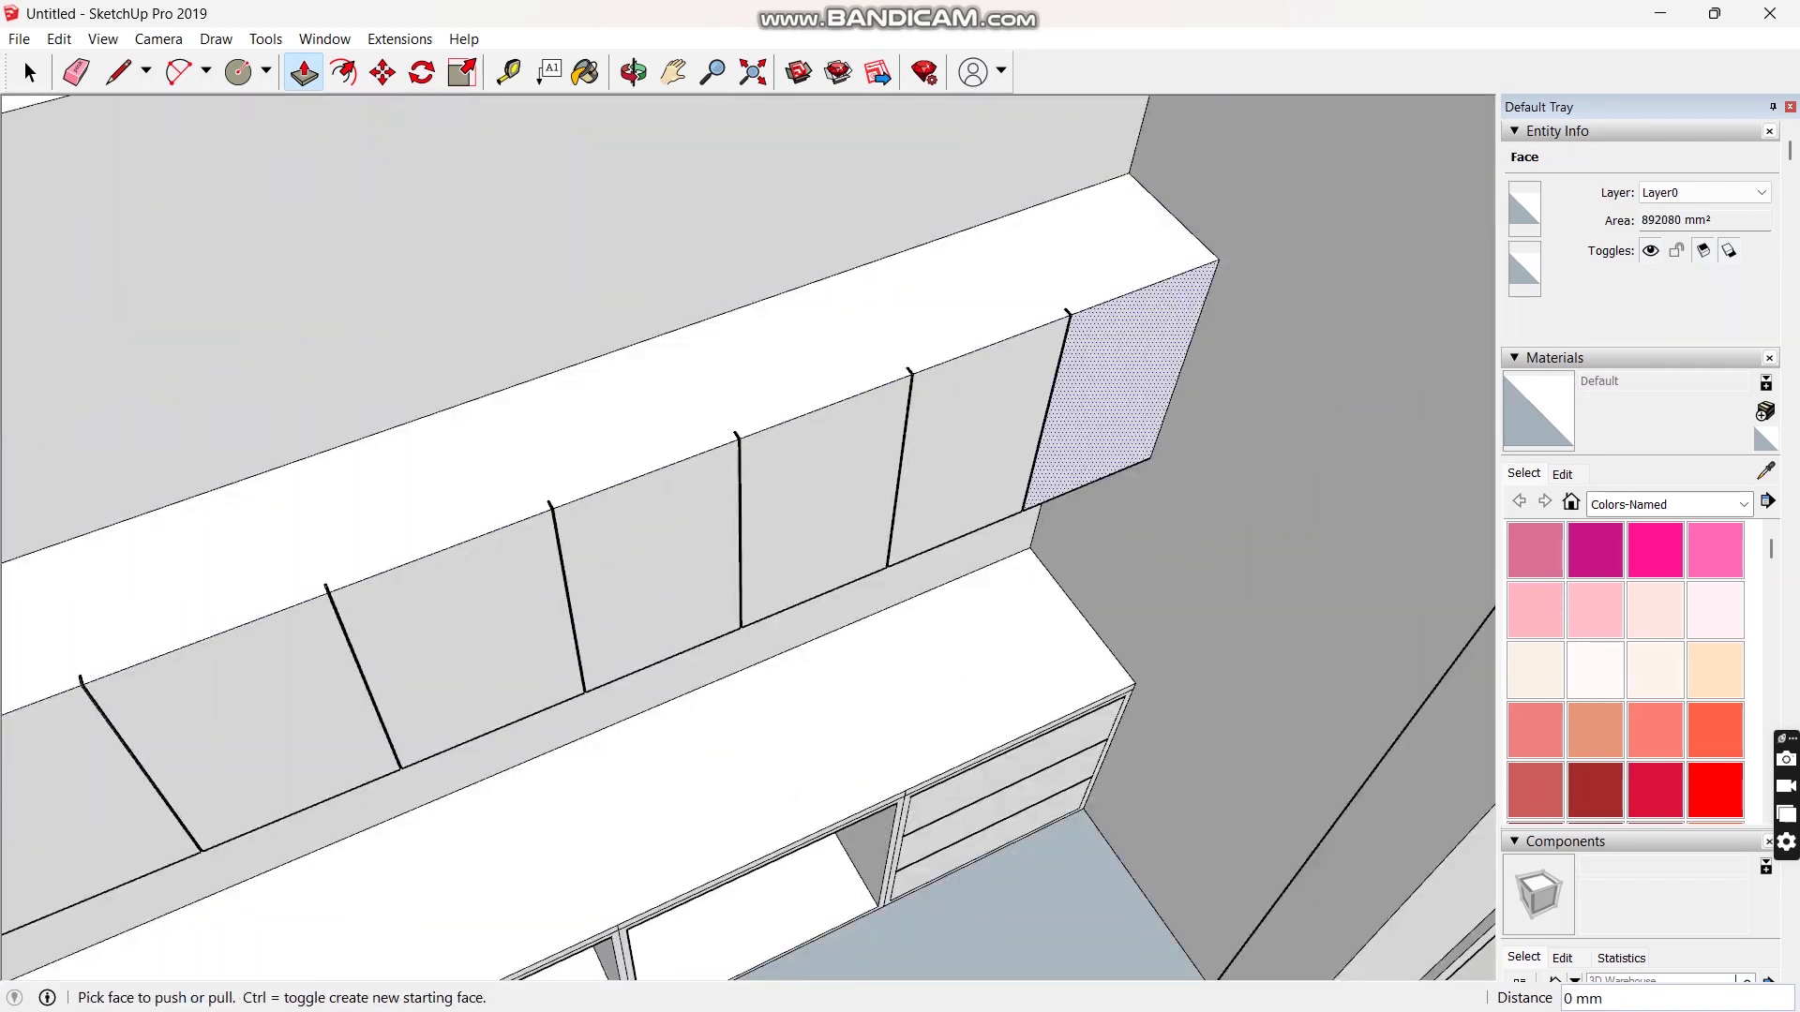
Push the bottom faces of the three open compartments in the second base cabinet down 20 mm.
scroll(1116, 328, "down", 2)
middle_click_drag(1111, 347, 918, 352)
double_click(820, 786)
double_click(621, 777)
double_click(431, 769)
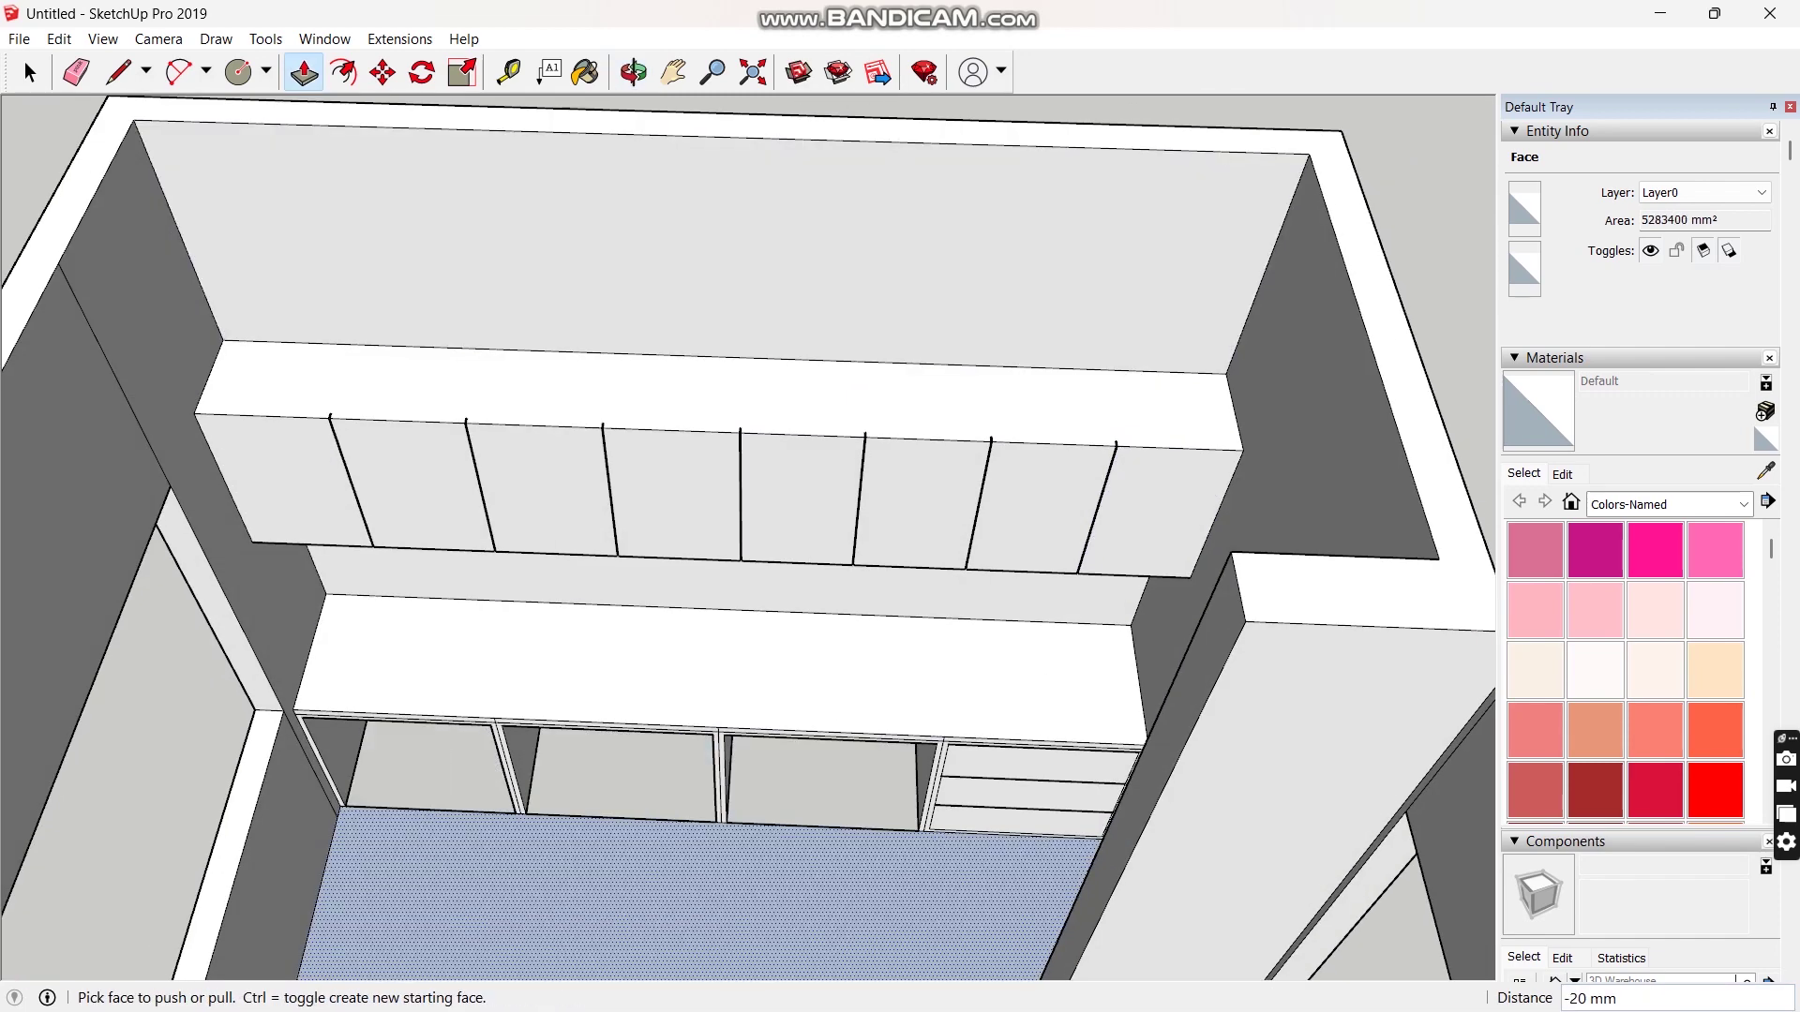
Redraw the bottom front line of the three open compartments, then delete the faces covering them and erase the leftover bottom edges.
key("l")
left_click(345, 806)
left_click(918, 831)
key("space")
left_click(825, 785)
key("Delete")
left_click(618, 776)
key("Delete")
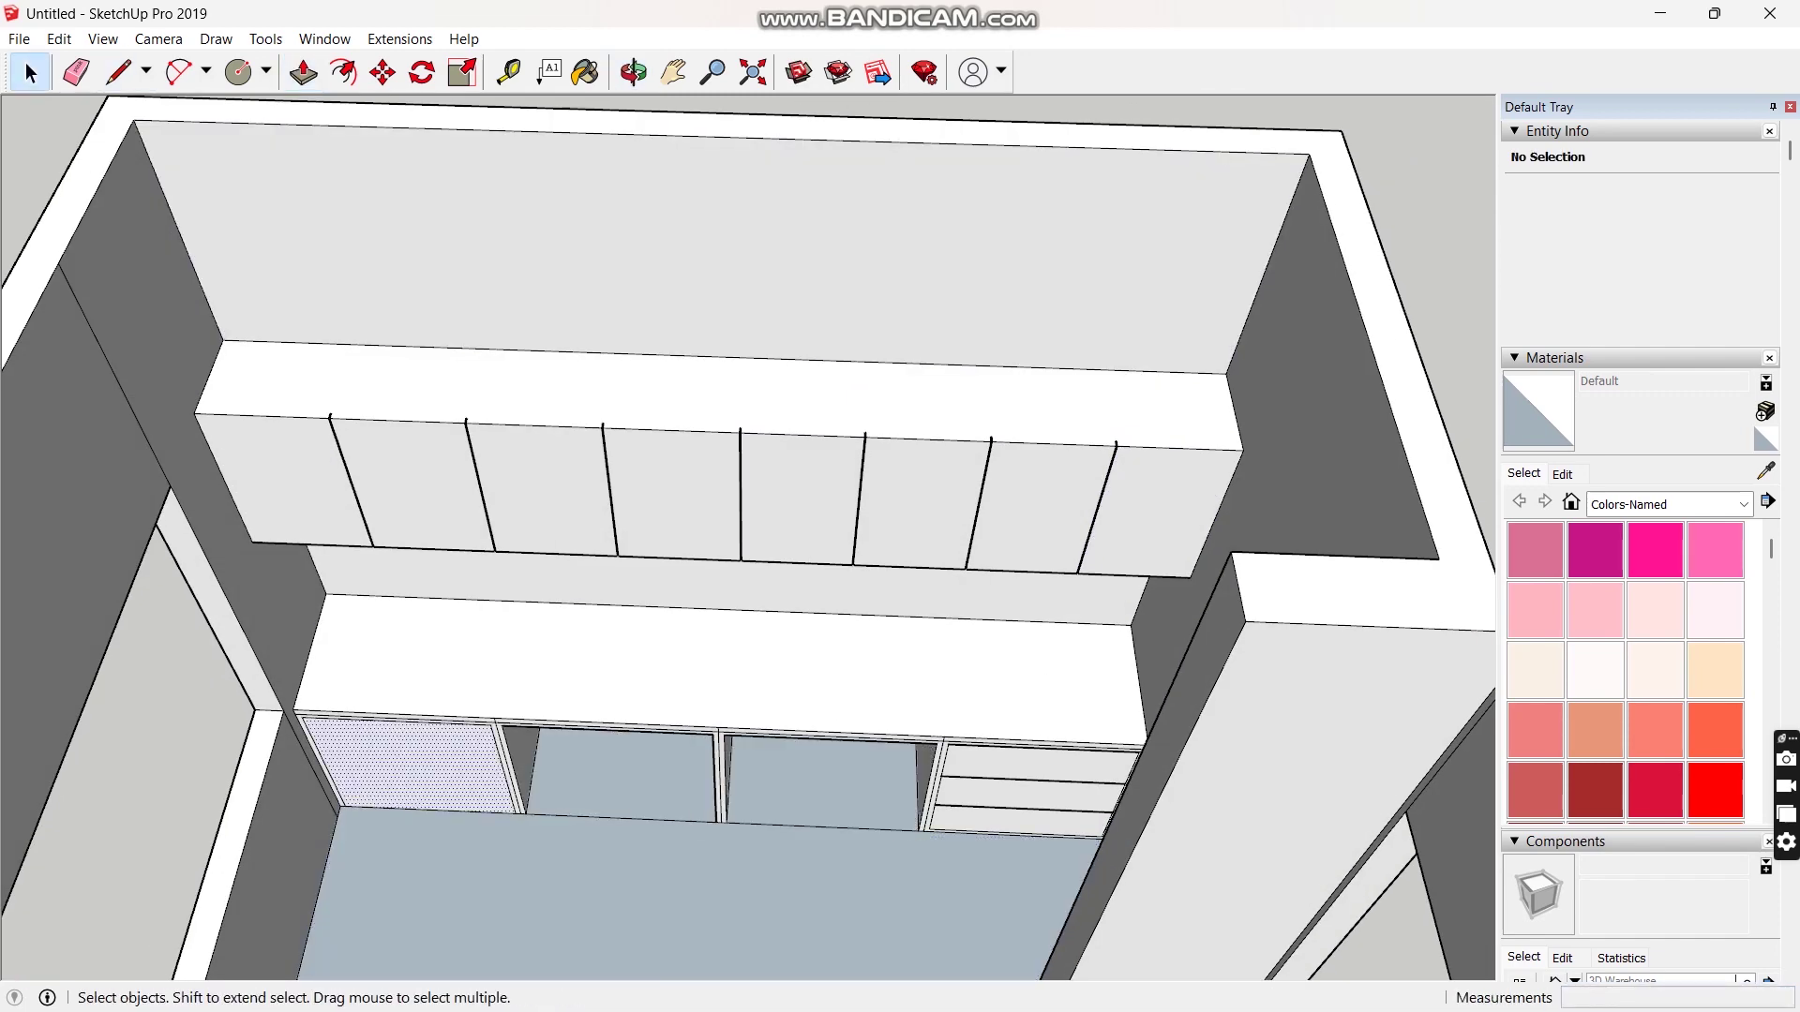
key("Delete")
key("e")
left_click_drag(620, 818, 823, 828)
Close the angled end compartment of the first base cabinet with a bottom front line and split its front into three drawers.
scroll(823, 656, "down", 5)
middle_click_drag(656, 562, 1162, 553)
scroll(923, 534, "up", 6)
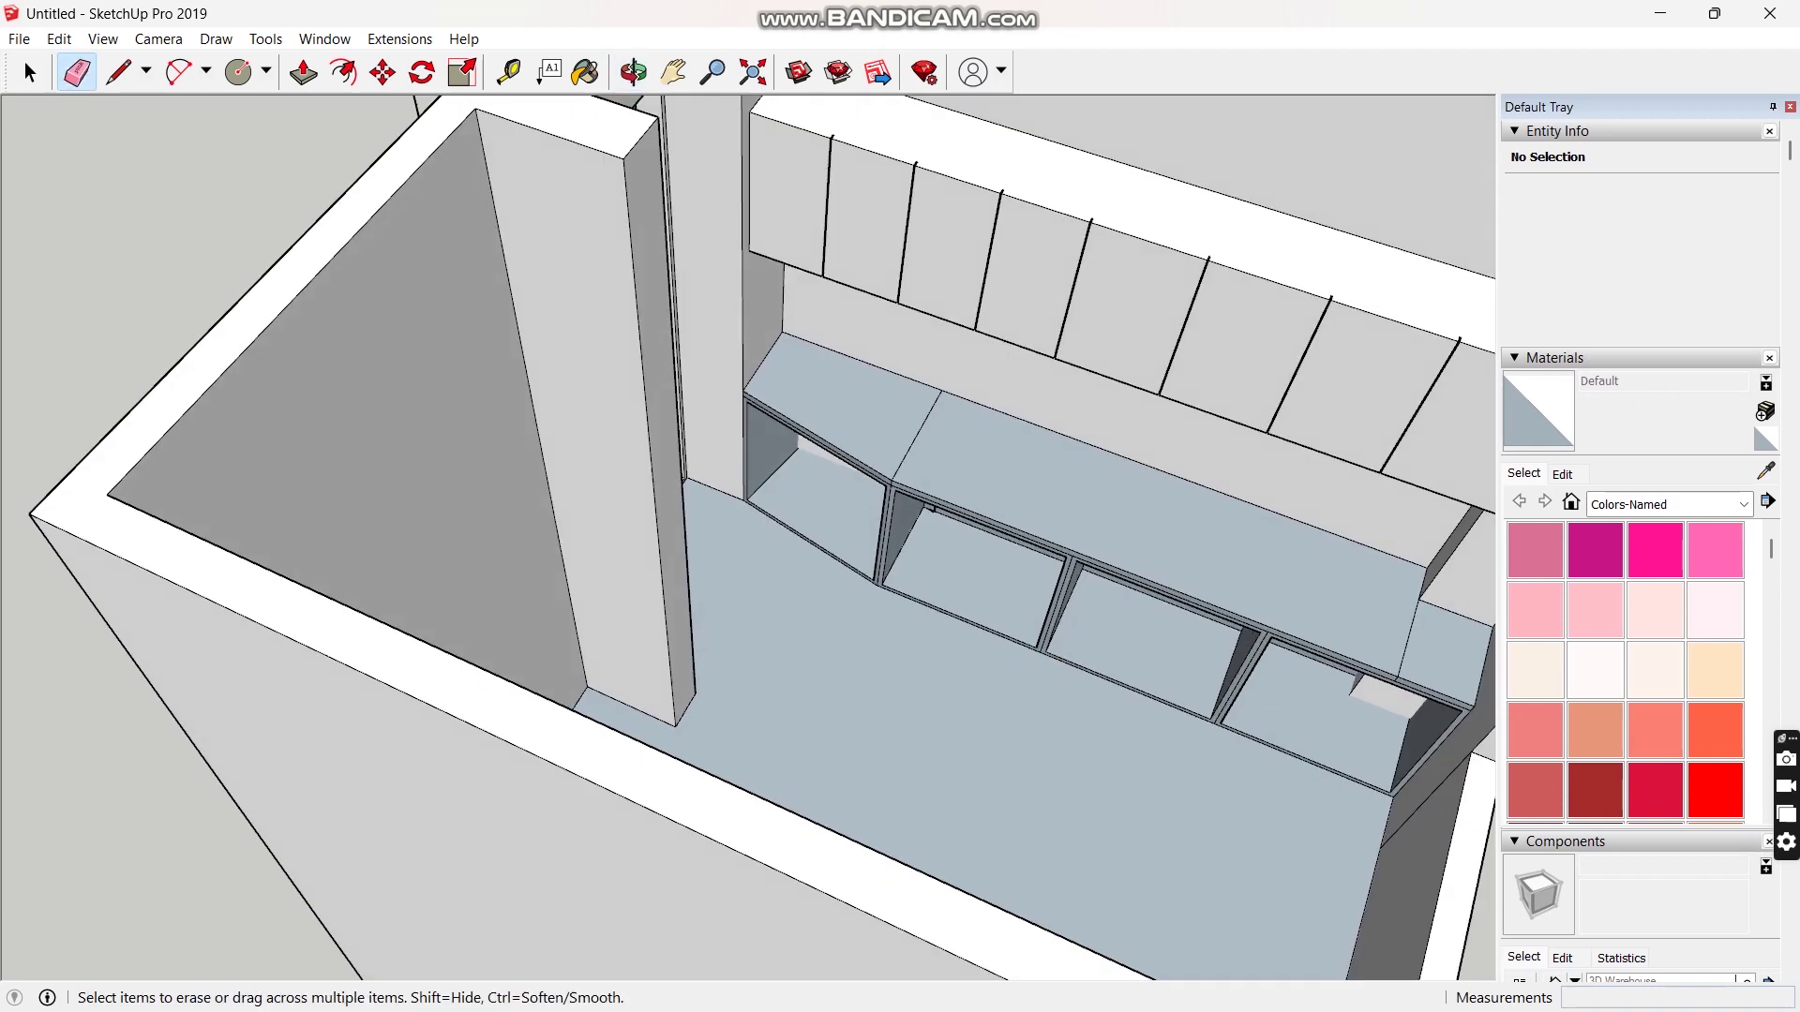
key("p")
left_click(755, 408)
key("Escape")
key("l")
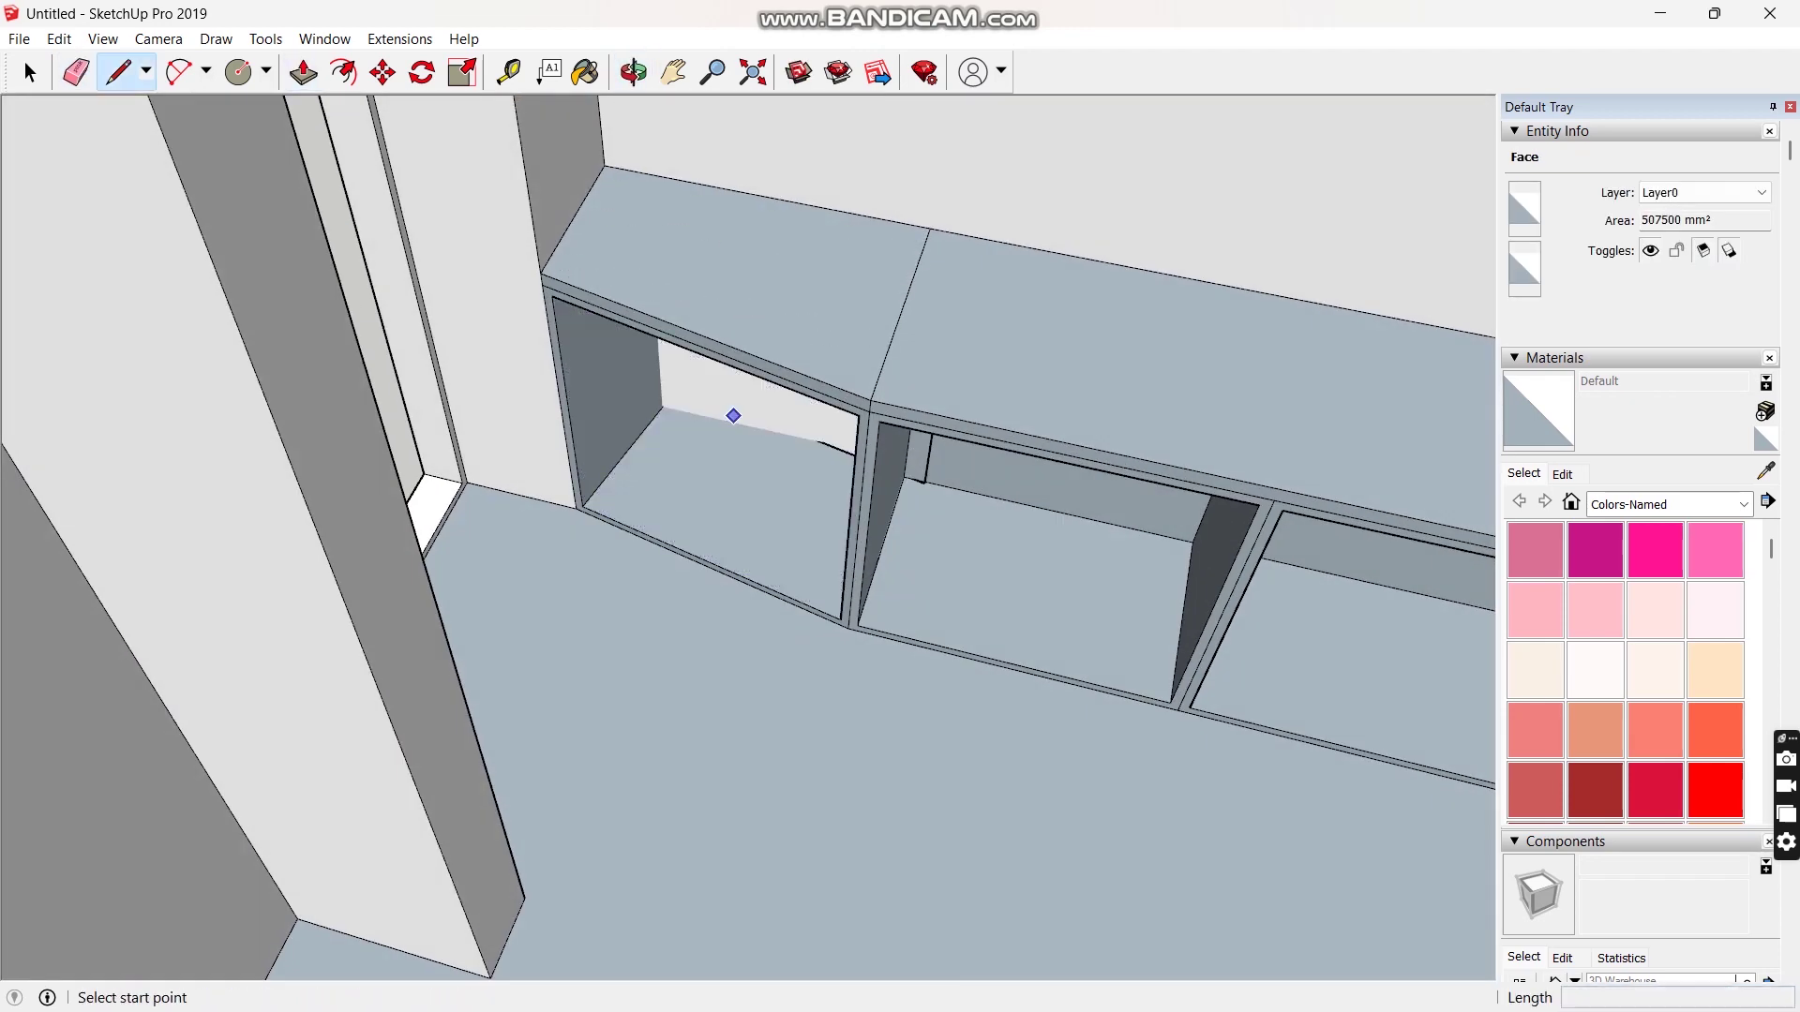
left_click(581, 507)
left_click(848, 625)
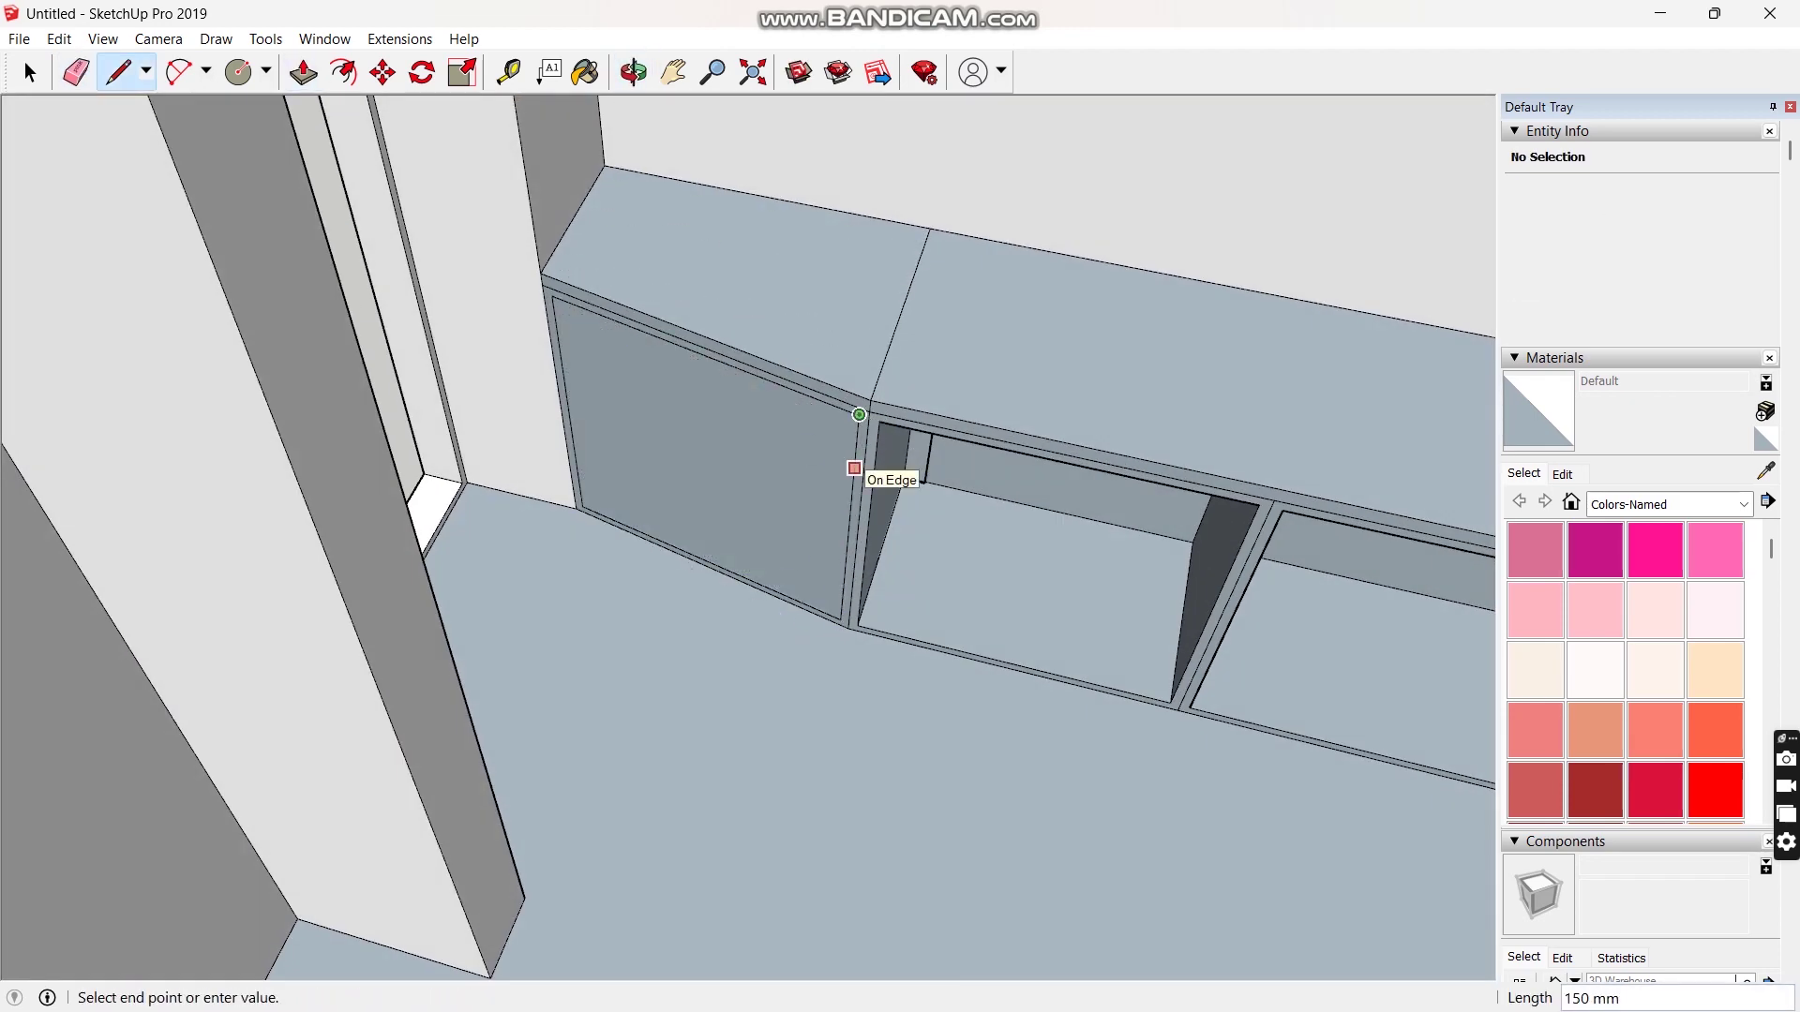
left_click(846, 563)
left_click(574, 450)
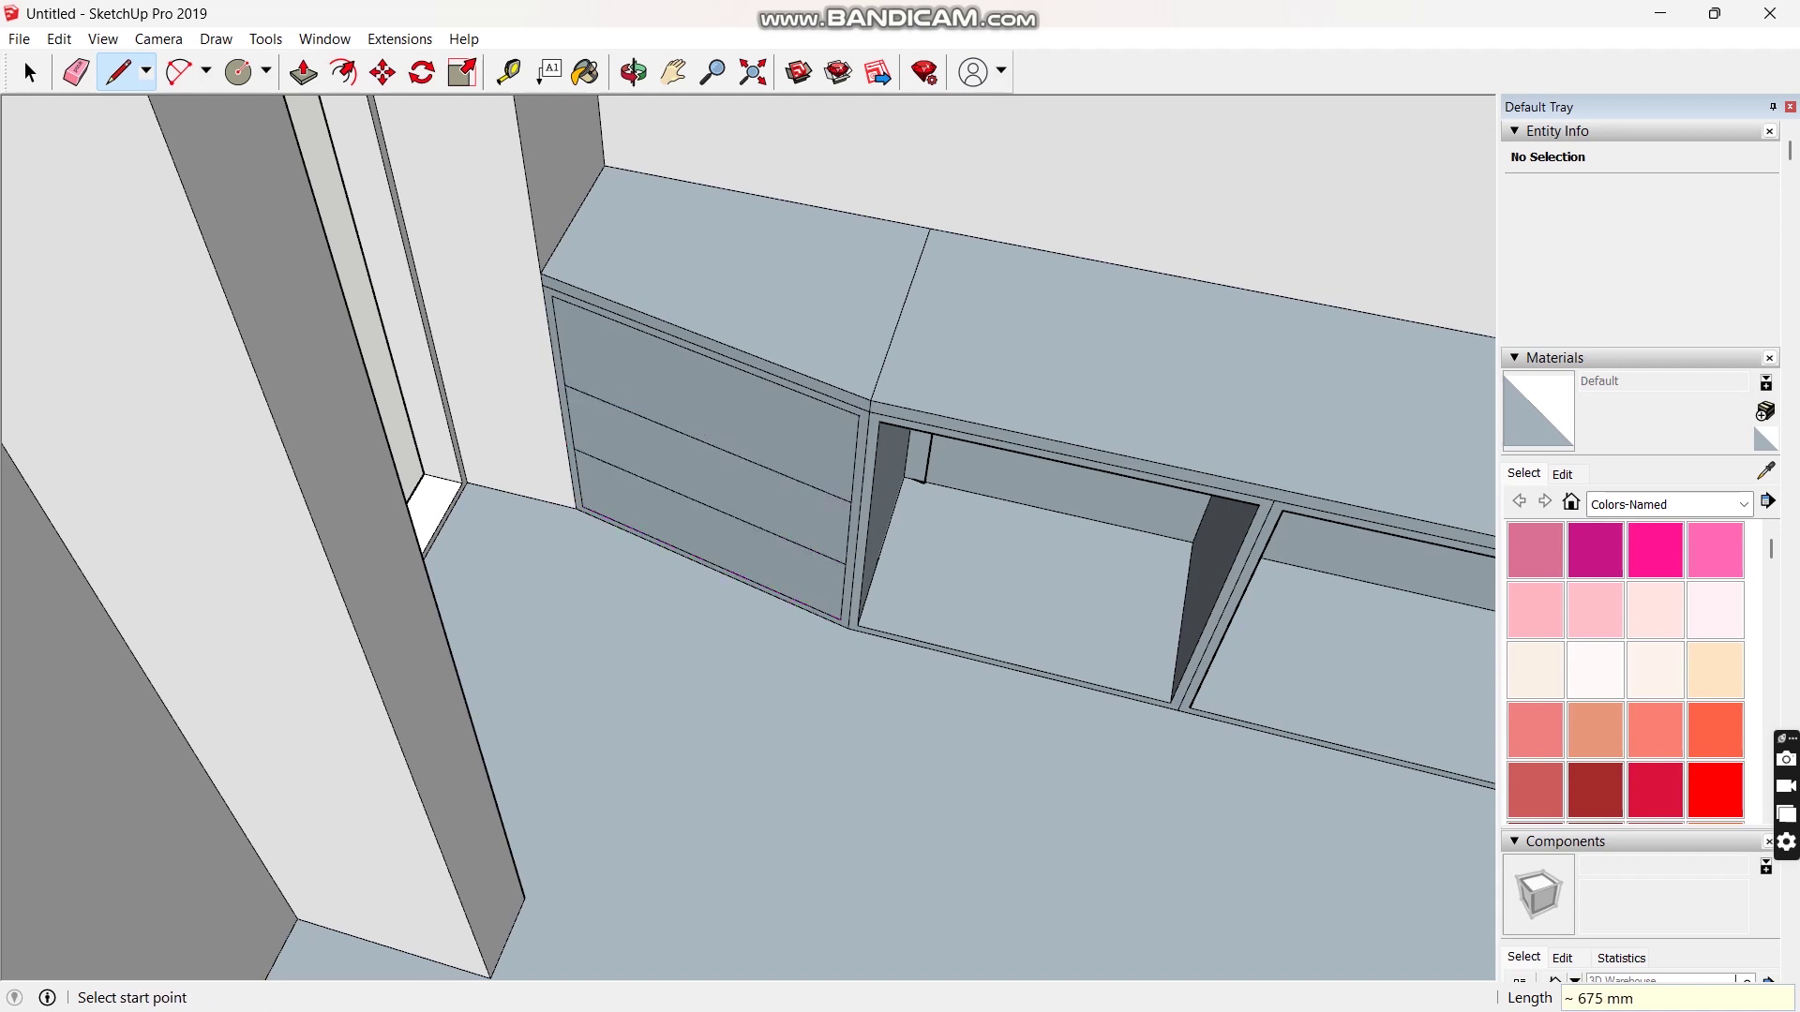
Copy the top edge and two divider lines of the angled compartment's drawers 3 mm down to form gap strips.
key("space")
left_click(675, 430)
left_click(674, 492, "shift")
left_click(693, 363, "shift")
left_click(694, 351, "shift")
left_click(659, 360, "shift")
key("m")
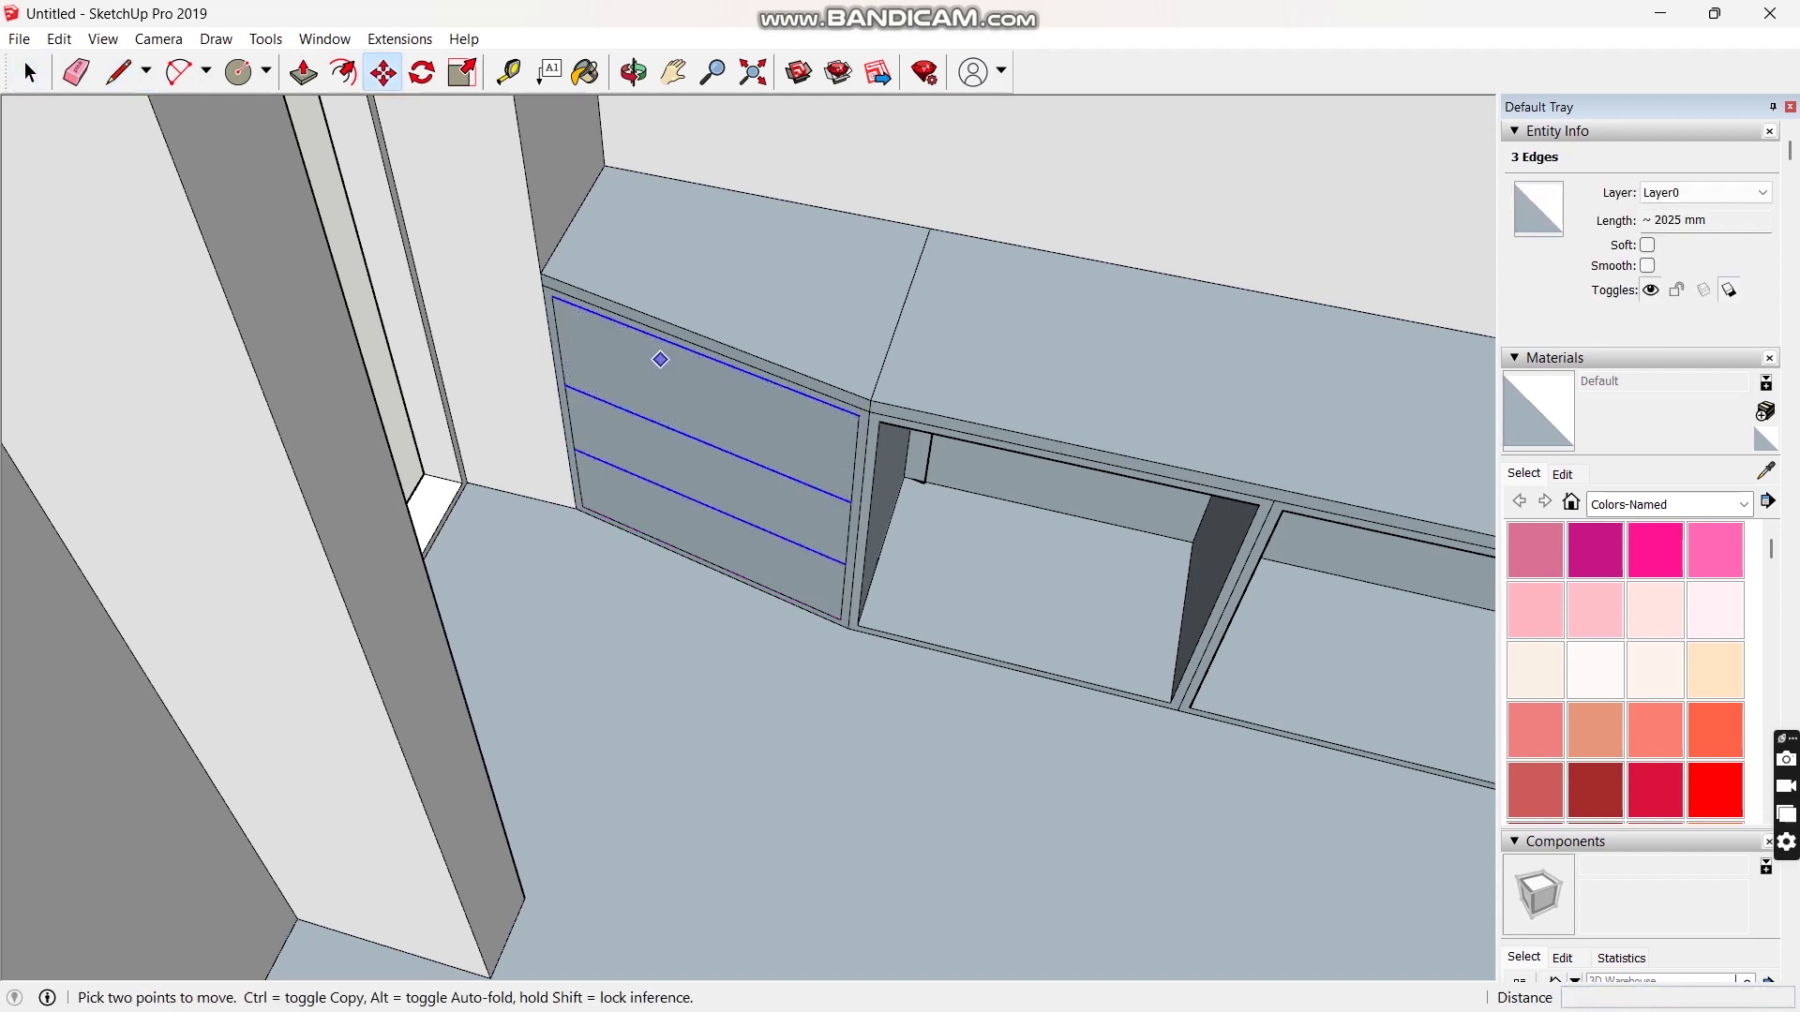
key("ctrl")
left_click(553, 297)
type("3")
key("Return")
Push the drawer gap strips of the angled end compartment 20 mm inward.
scroll(581, 324, "up", 4)
key("p")
scroll(594, 313, "up", 3)
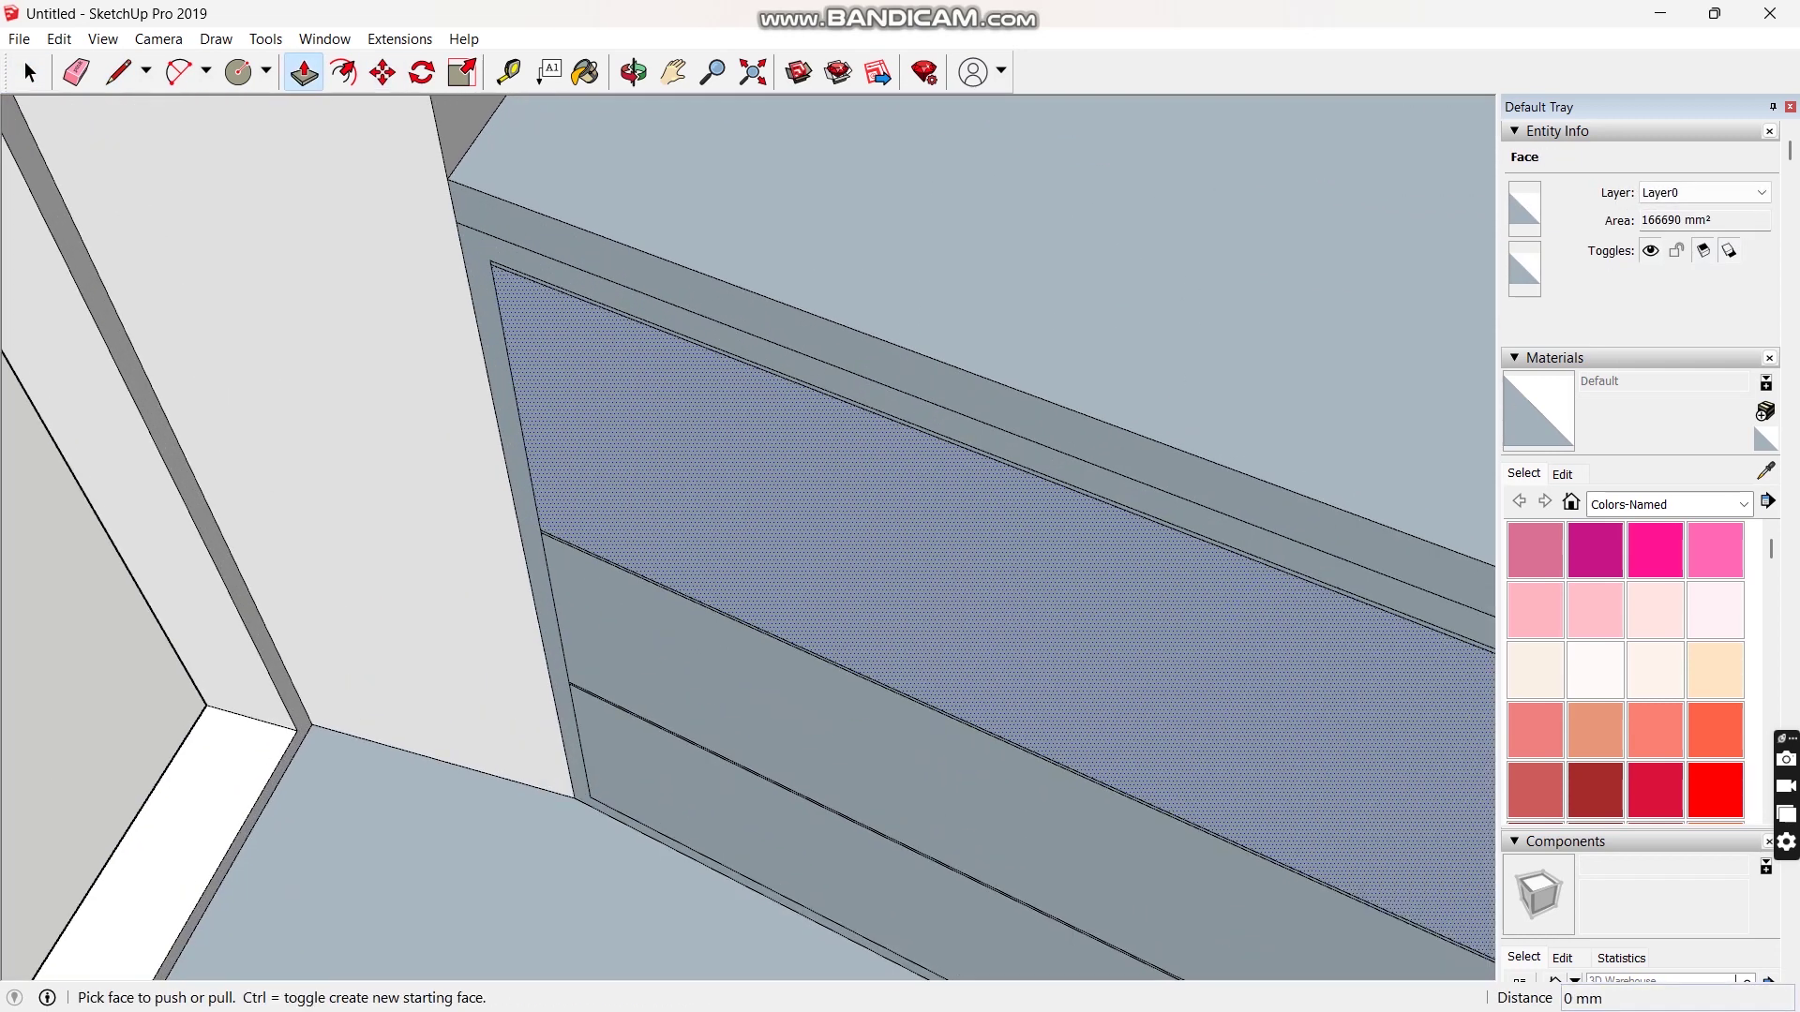
double_click(598, 307)
scroll(615, 568, "up", 4)
scroll(668, 631, "down", 8)
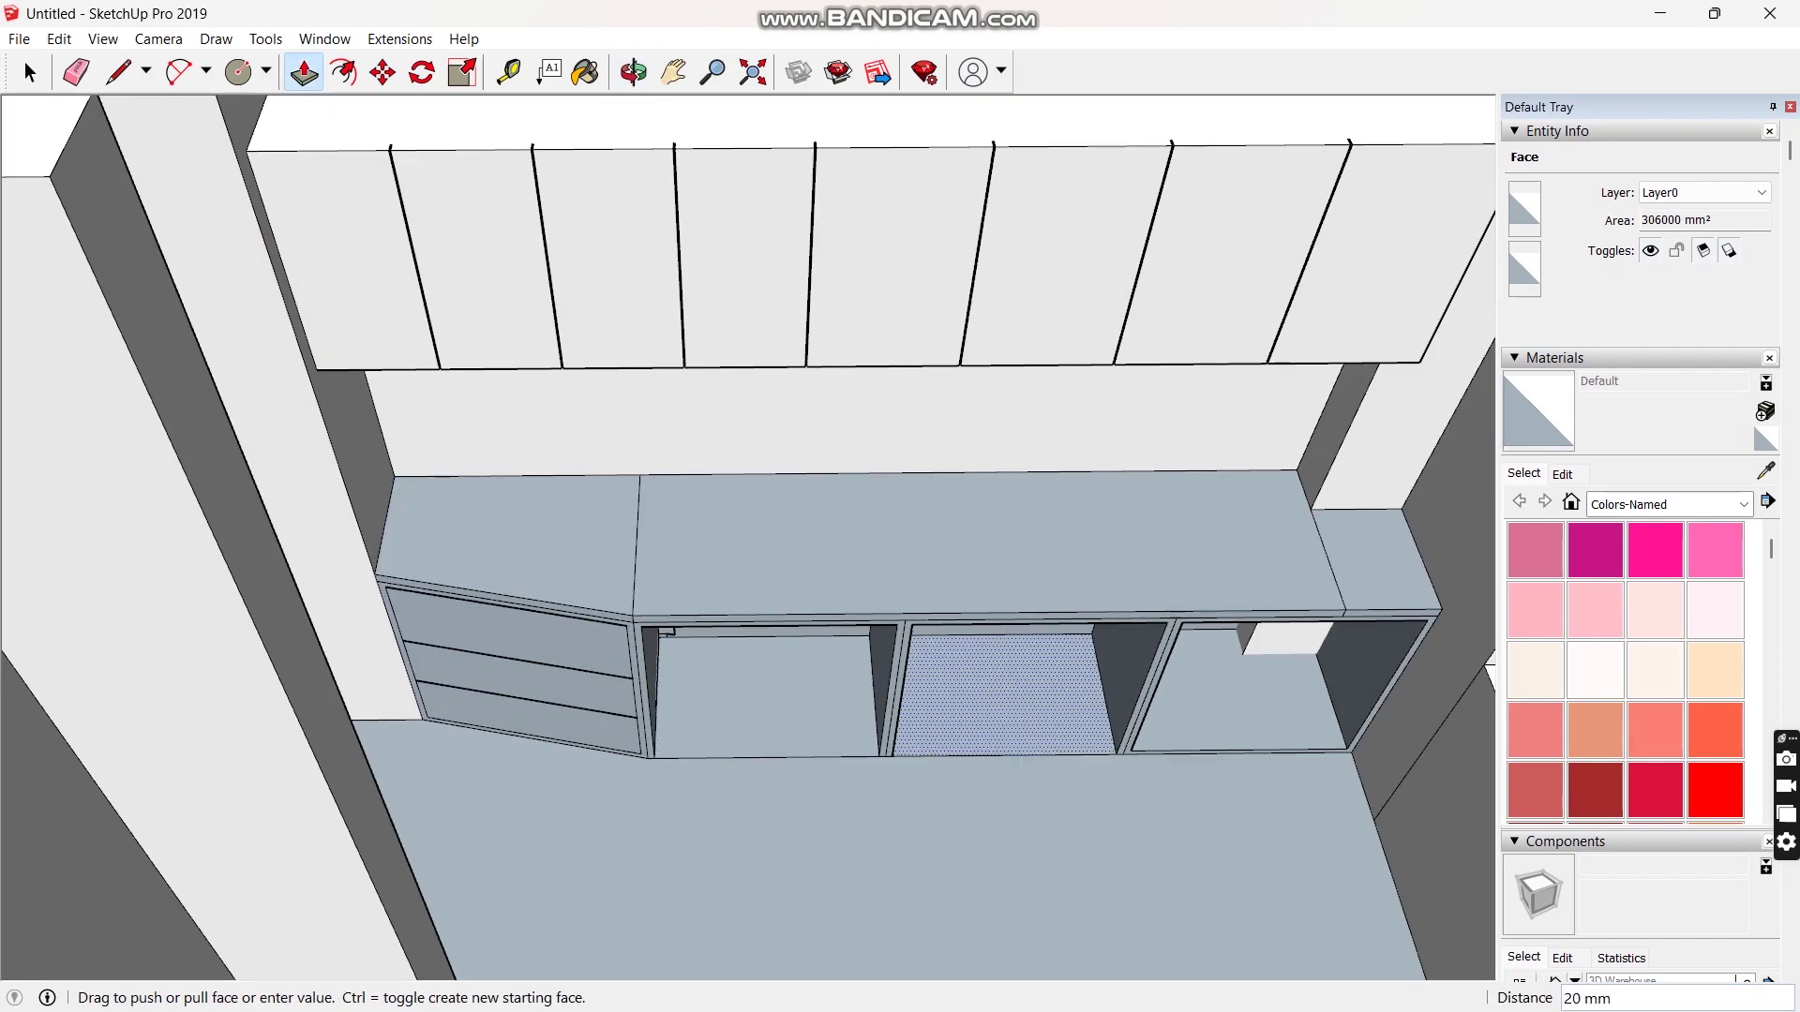
key("e")
scroll(695, 614, "down", 4)
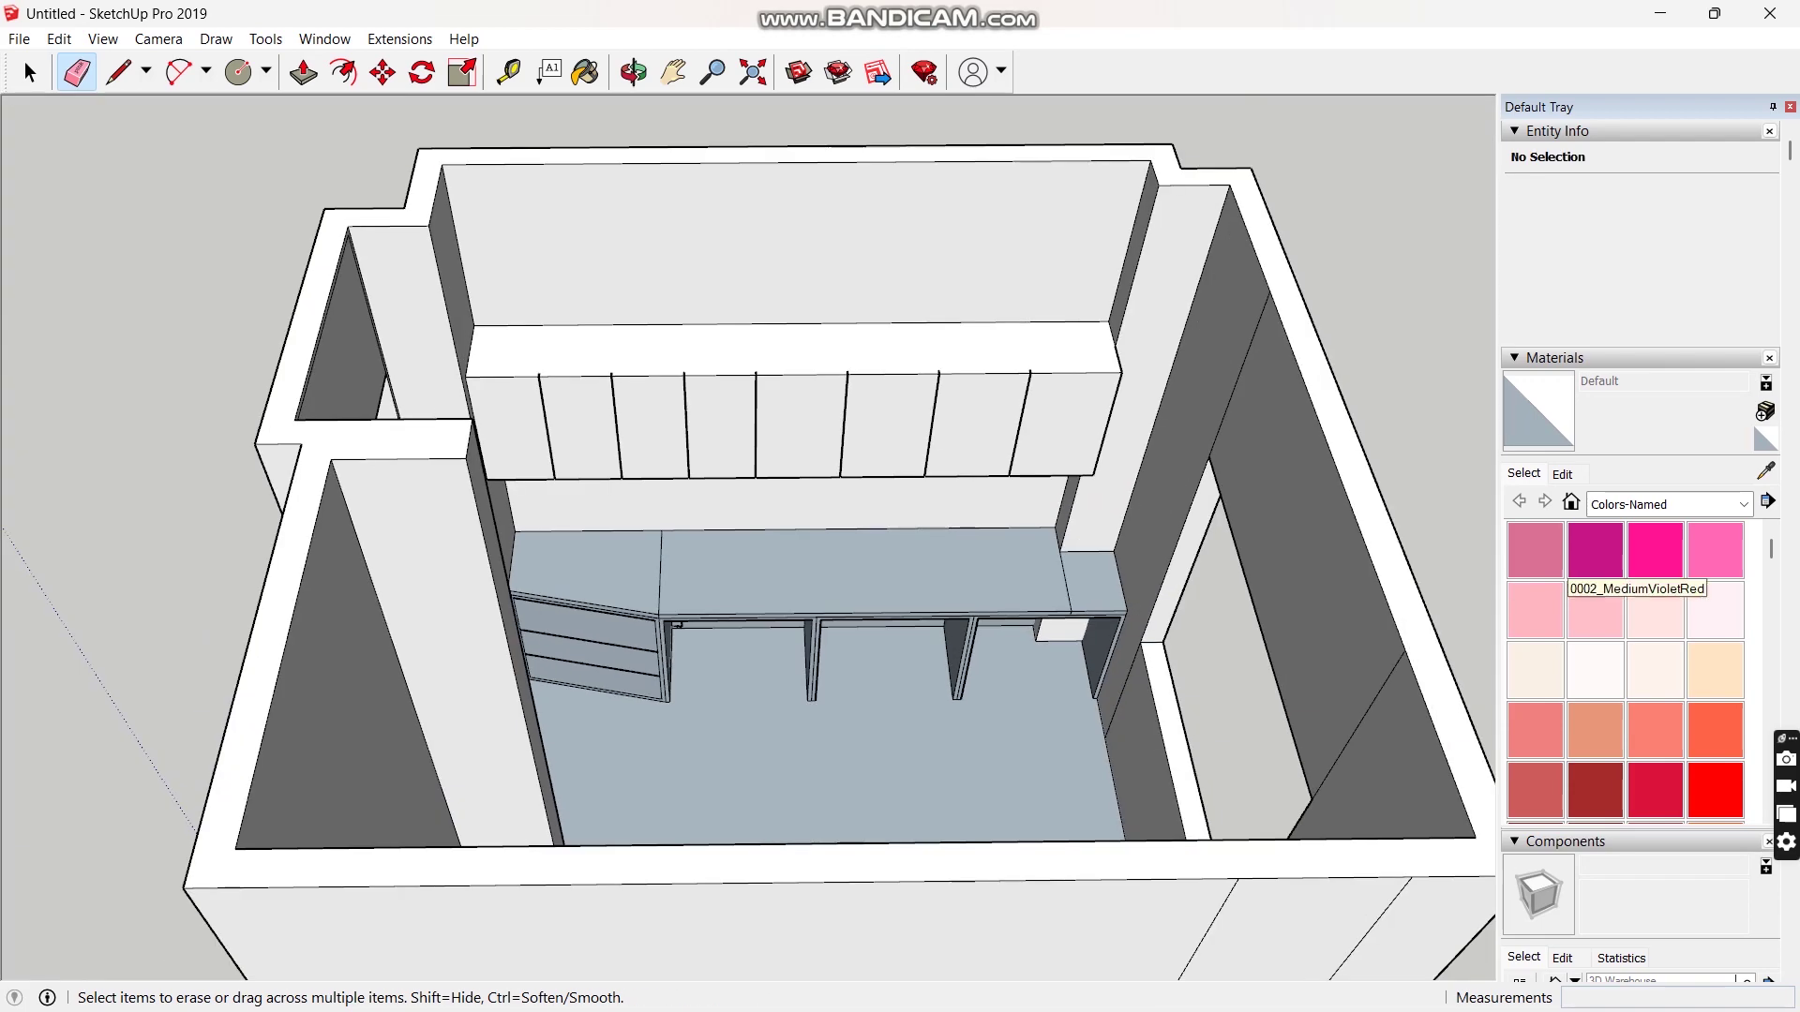
Import the "2slidwin w fix bottom" window model from the downloads folder and place it outside the room.
left_click(1741, 504)
left_click(1742, 504)
left_click(19, 40)
left_click(68, 389)
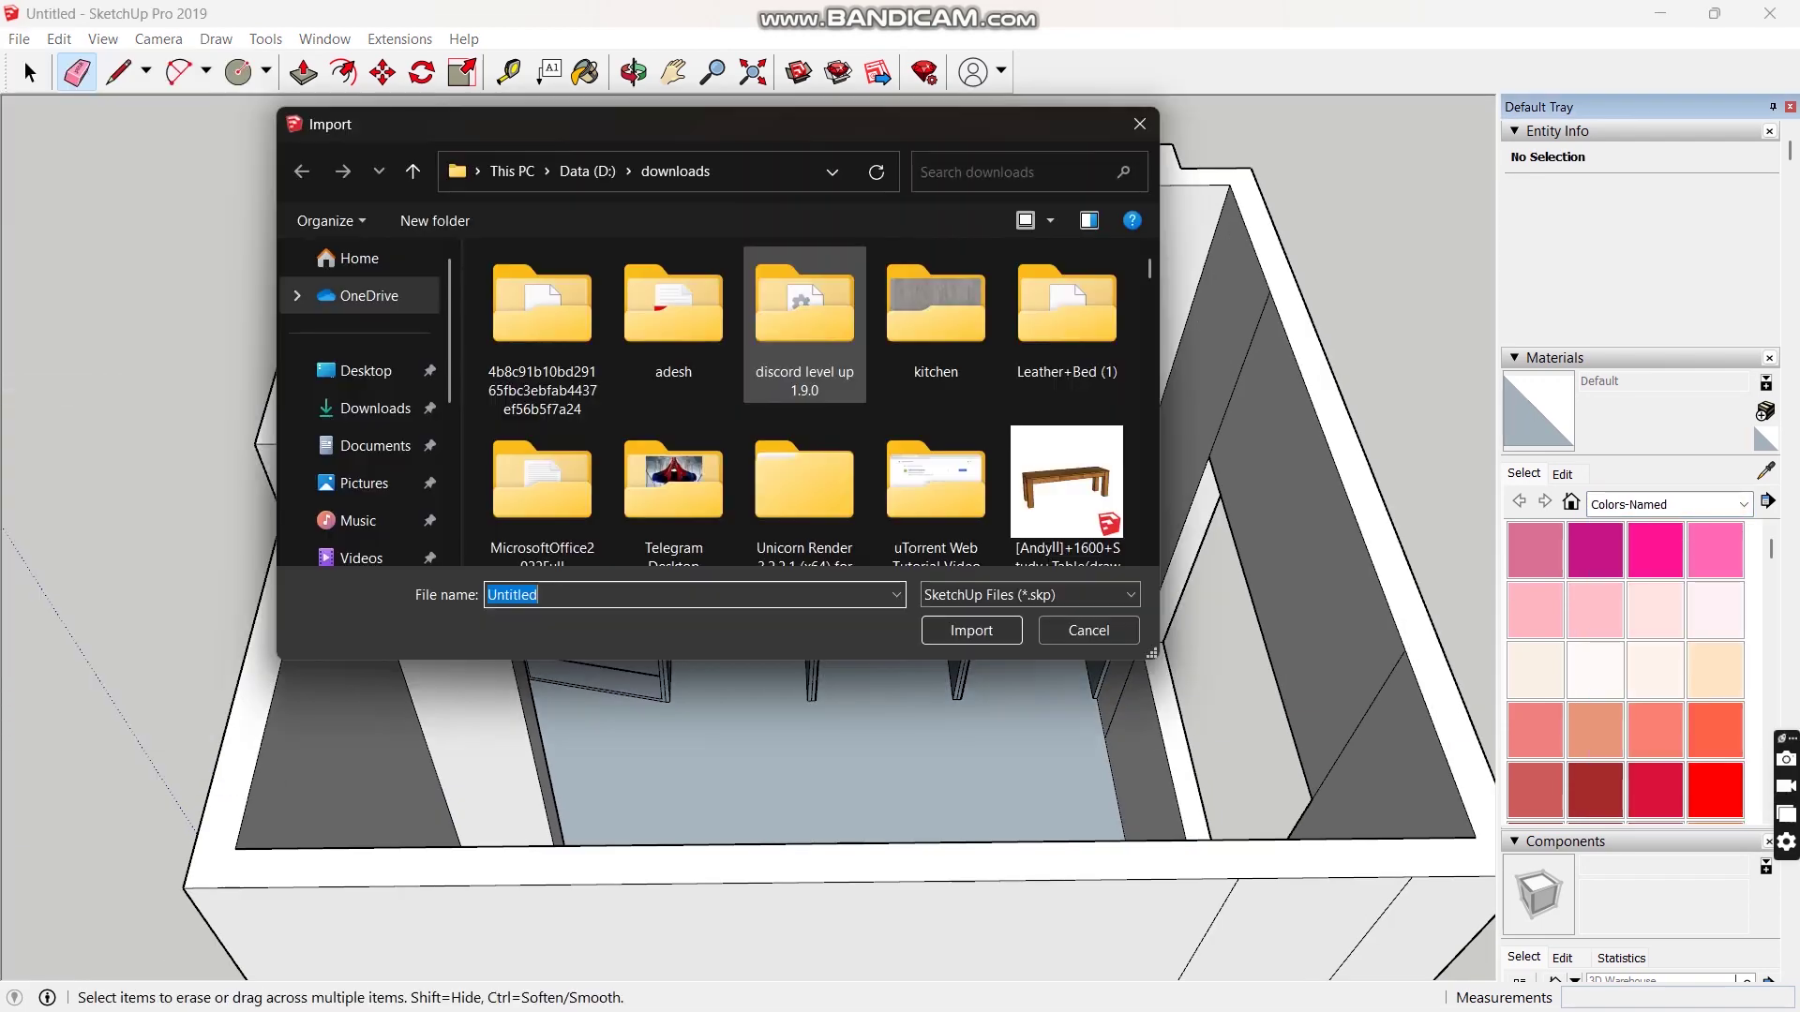
scroll(928, 375, "down", 3)
scroll(942, 394, "up", 2)
double_click(1045, 468)
scroll(1247, 731, "down", 5)
left_click(169, 233)
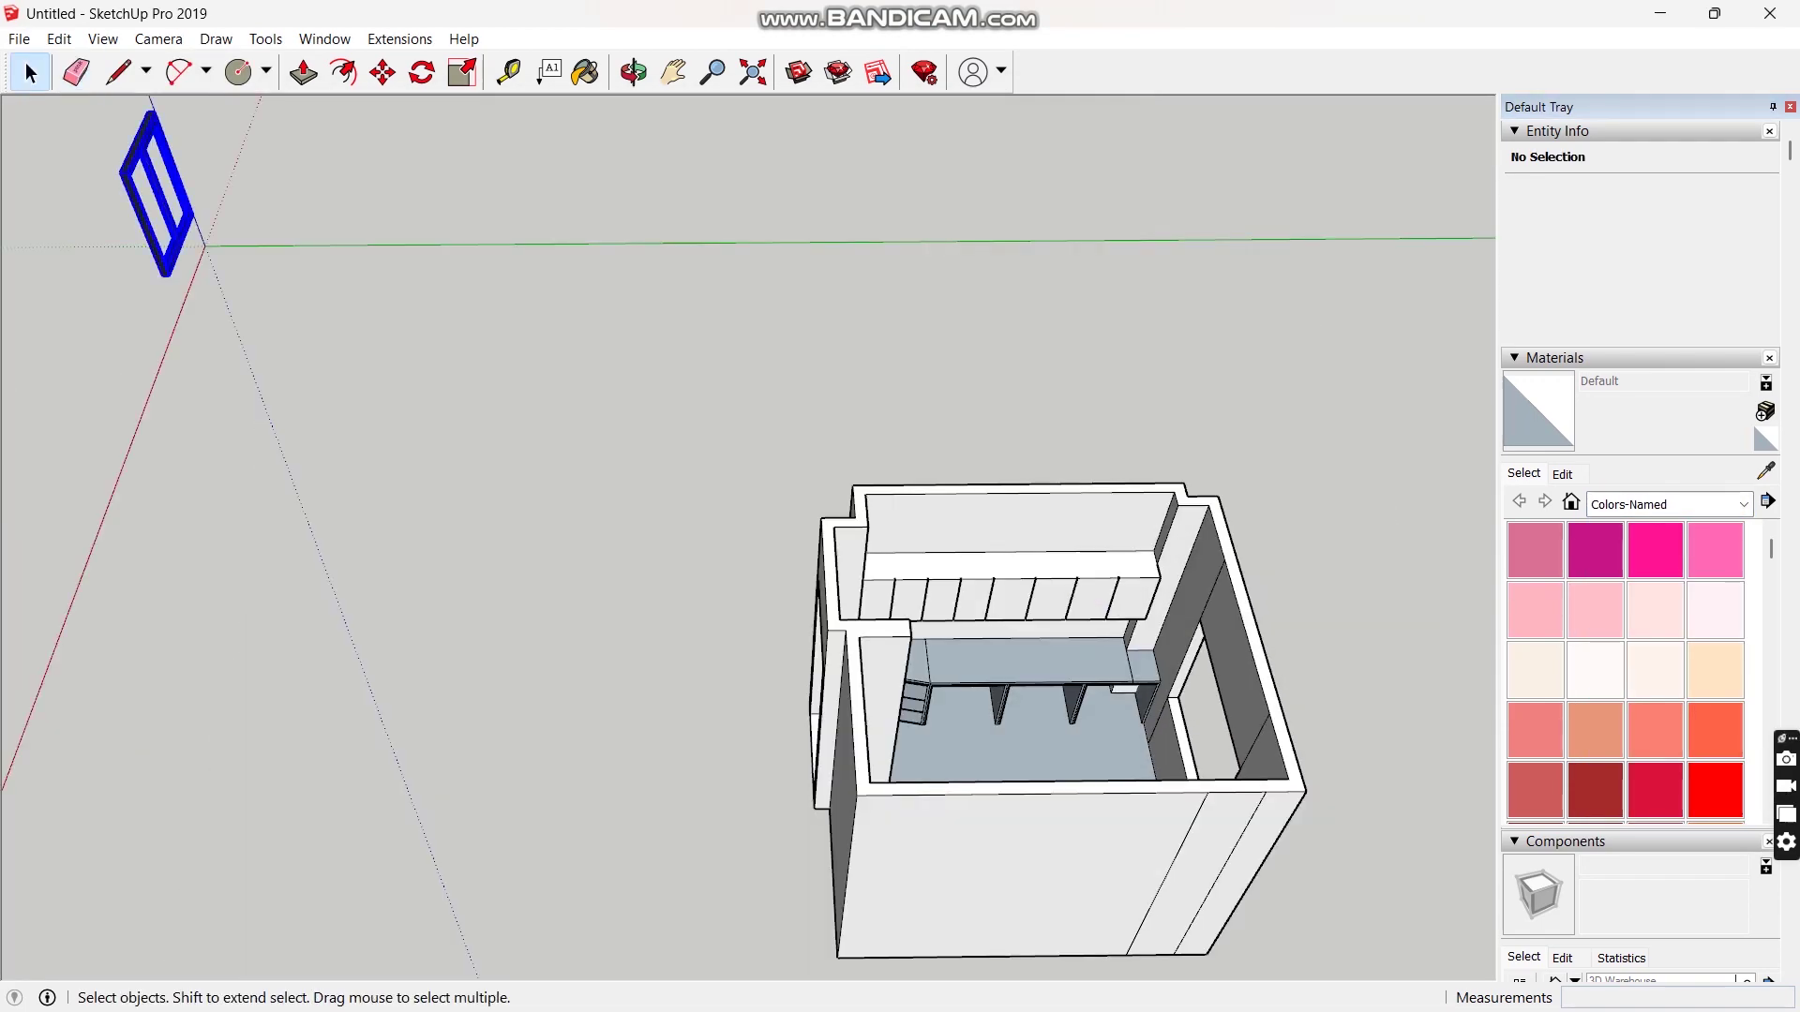
Move the imported window into the wall opening and scale it to fit, with a height factor of 0.80.
key("m")
left_click(178, 241)
middle_click_drag(668, 329, 1078, 375)
scroll(1047, 369, "up", 5)
scroll(1047, 369, "up", 1)
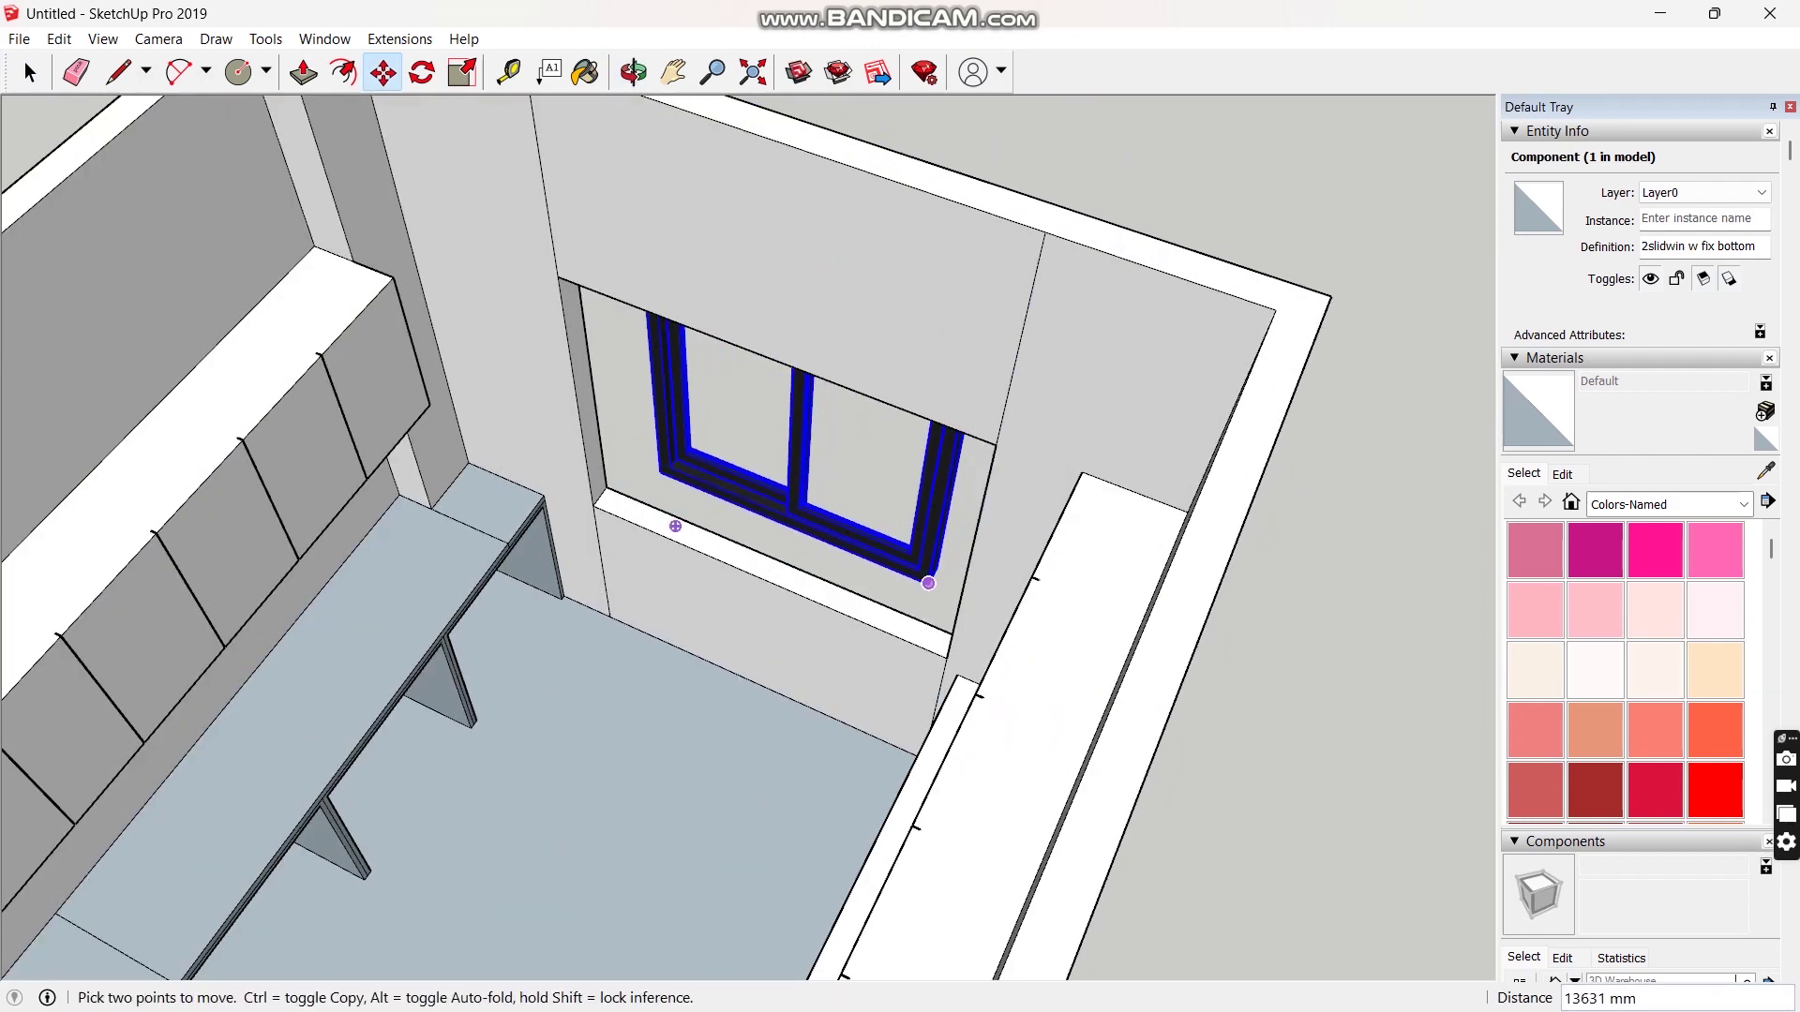
left_click(946, 658)
key("s")
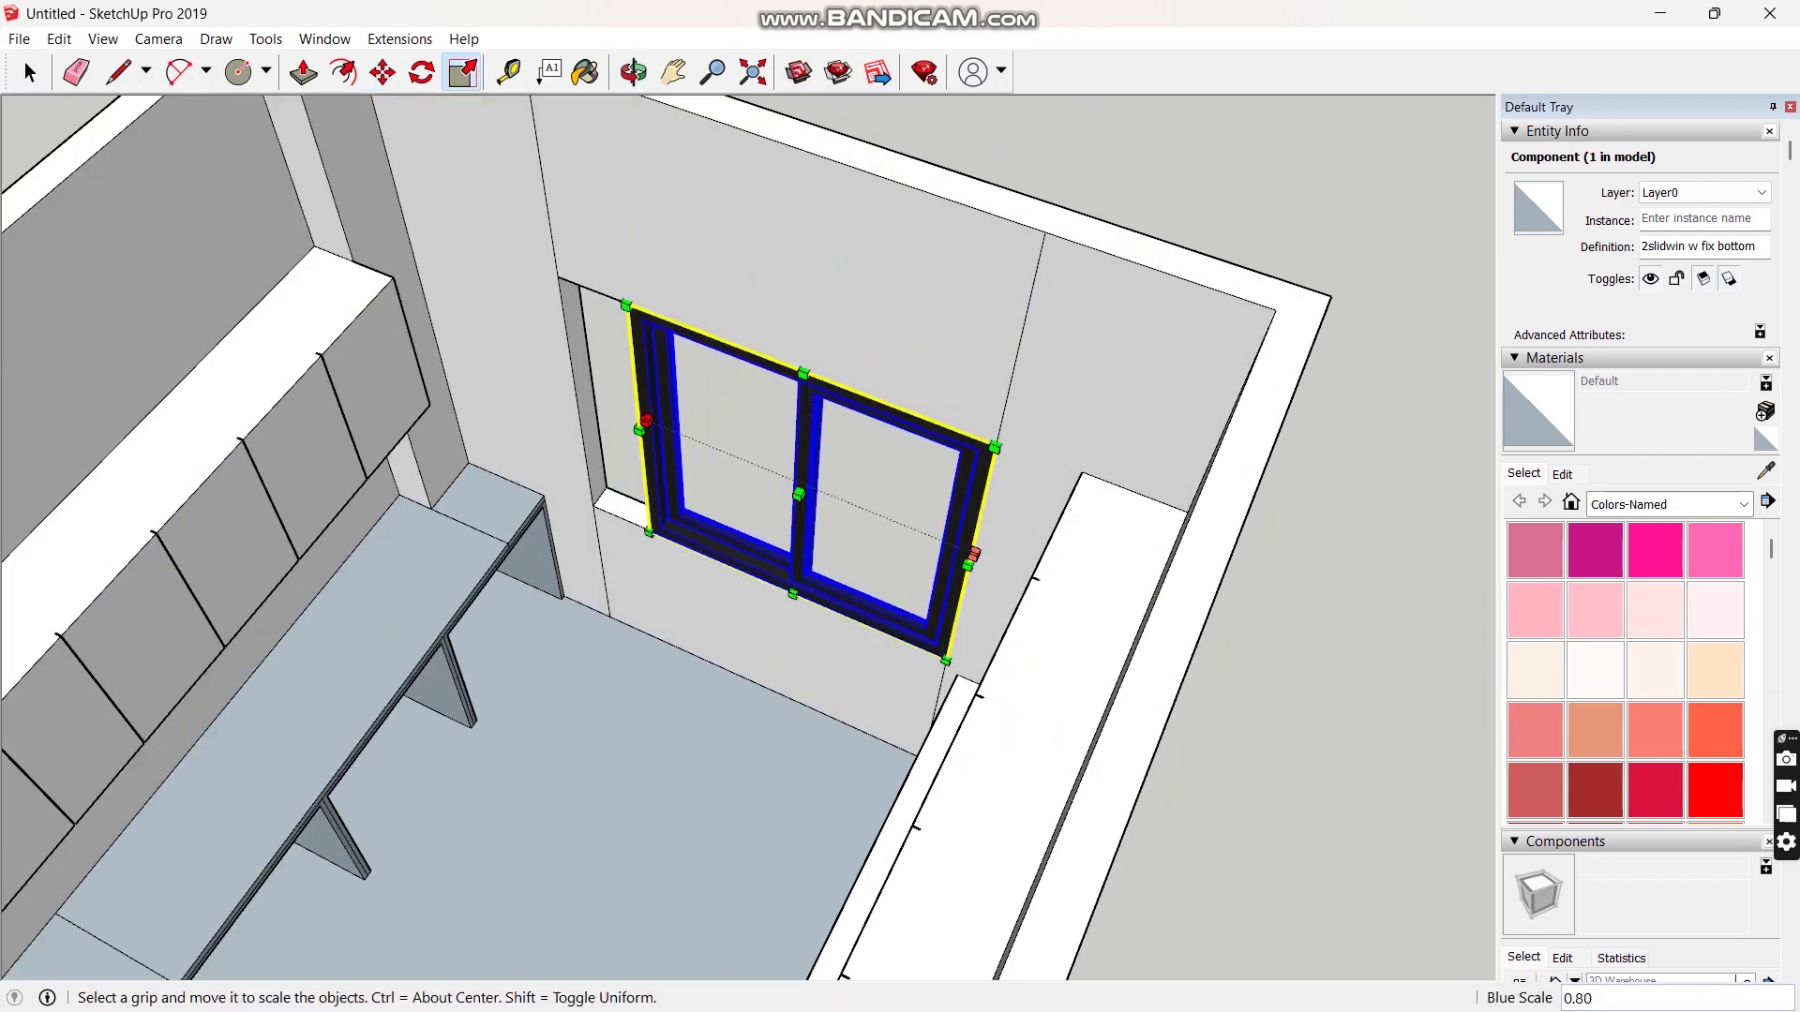
scroll(763, 478, "down", 4)
middle_click_drag(824, 525, 487, 487)
Import the 3+80 door model and place it at the bottom corner of the doorway.
left_click(19, 40)
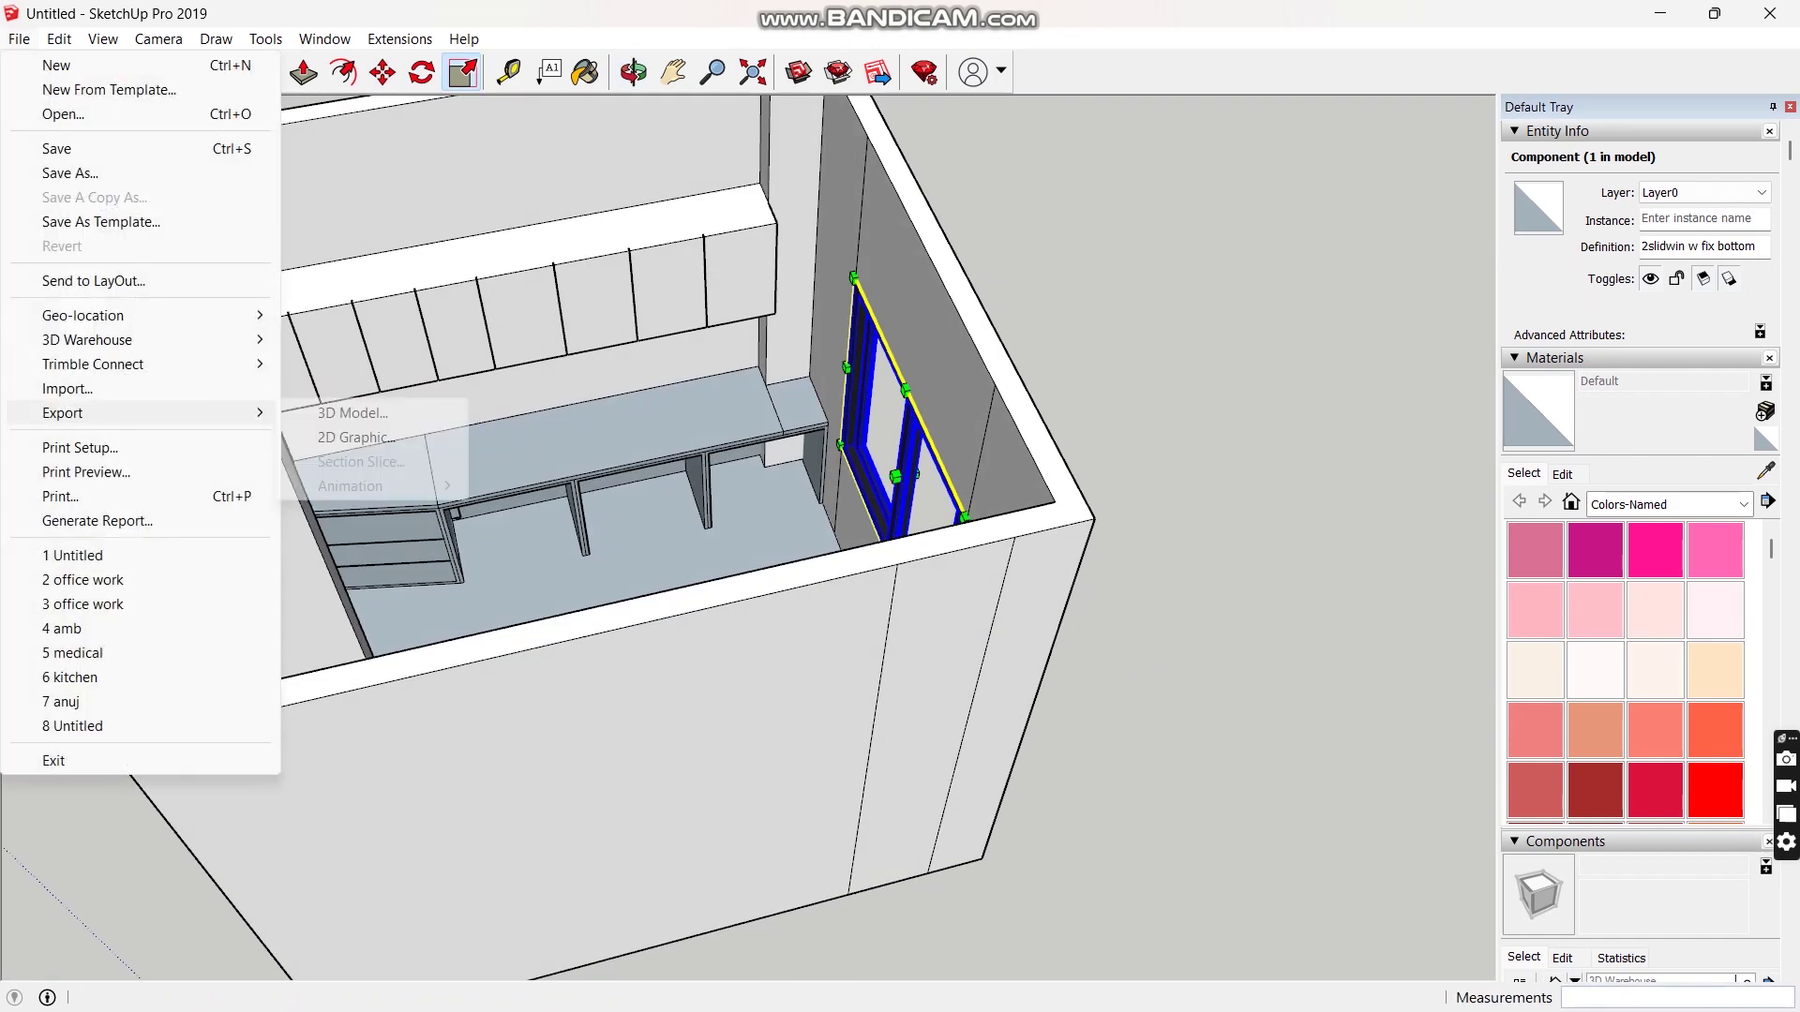
left_click(67, 390)
scroll(804, 323, "down", 4)
scroll(750, 379, "down", 5)
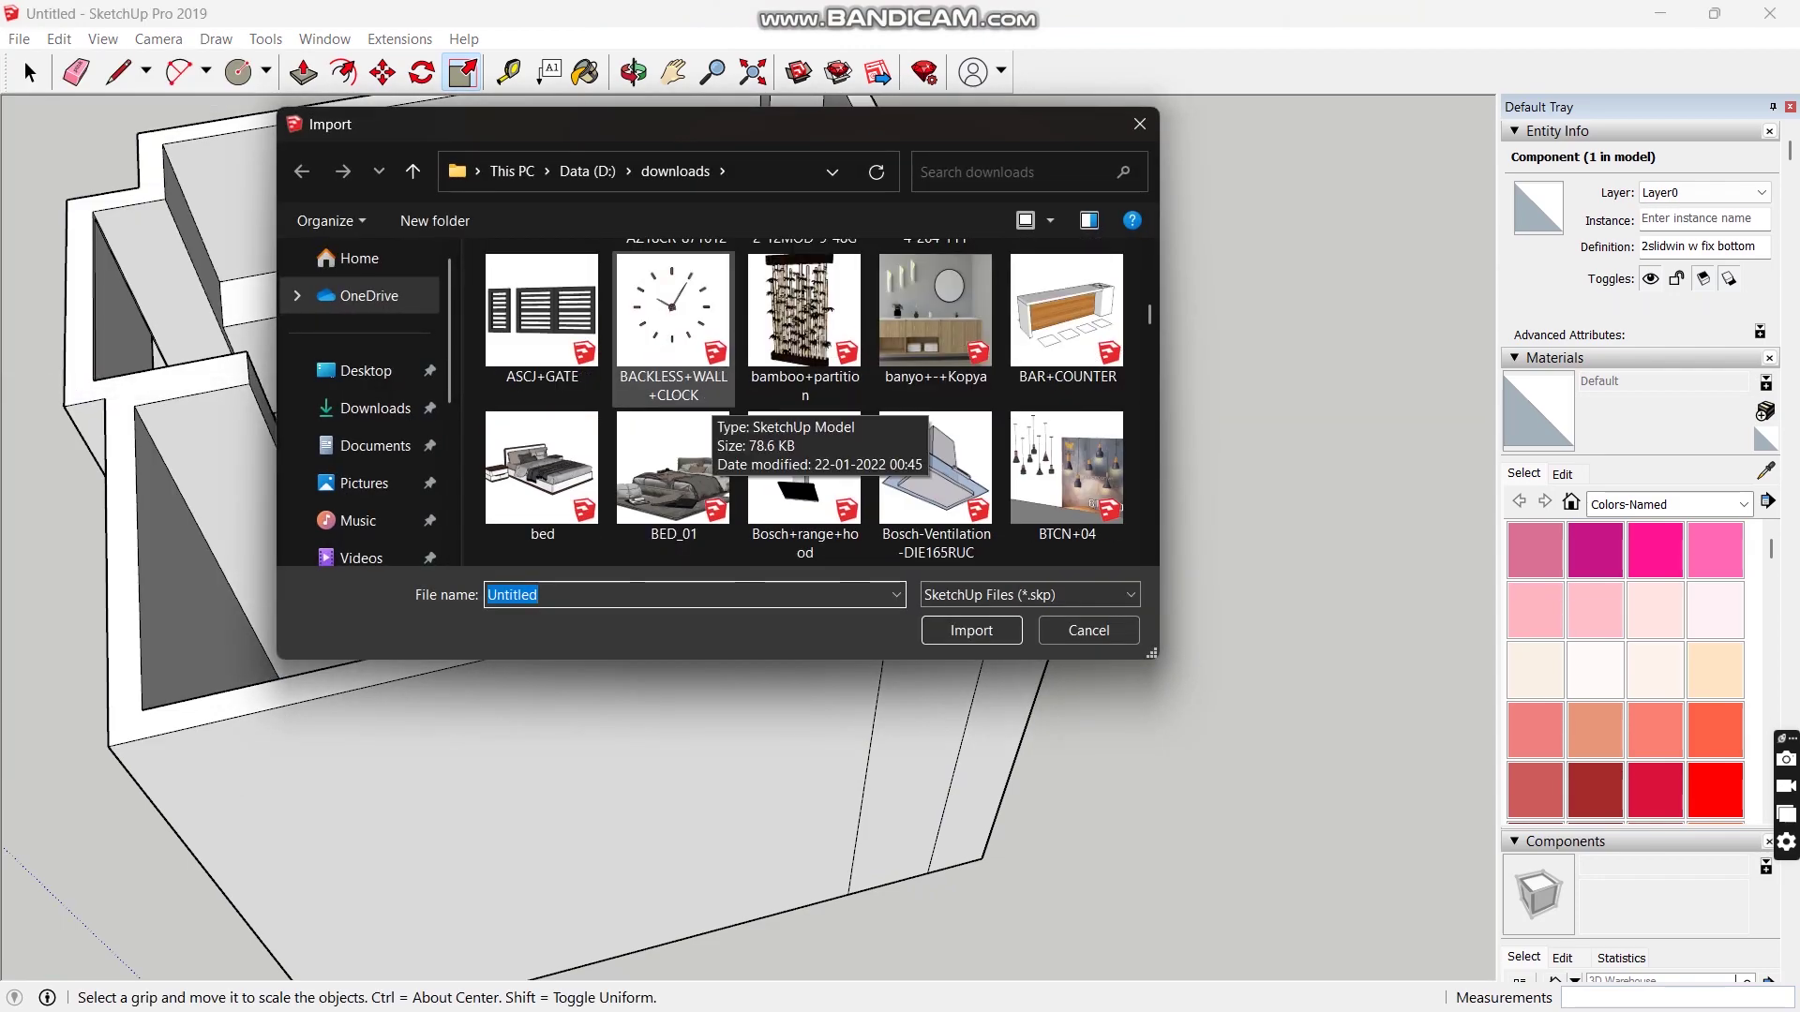
scroll(675, 413, "up", 8)
double_click(543, 307)
scroll(694, 394, "down", 5)
middle_click_drag(806, 469, 352, 527)
scroll(609, 422, "up", 6)
left_click(471, 614)
Scale the imported door's height to fit the doorway.
key("s")
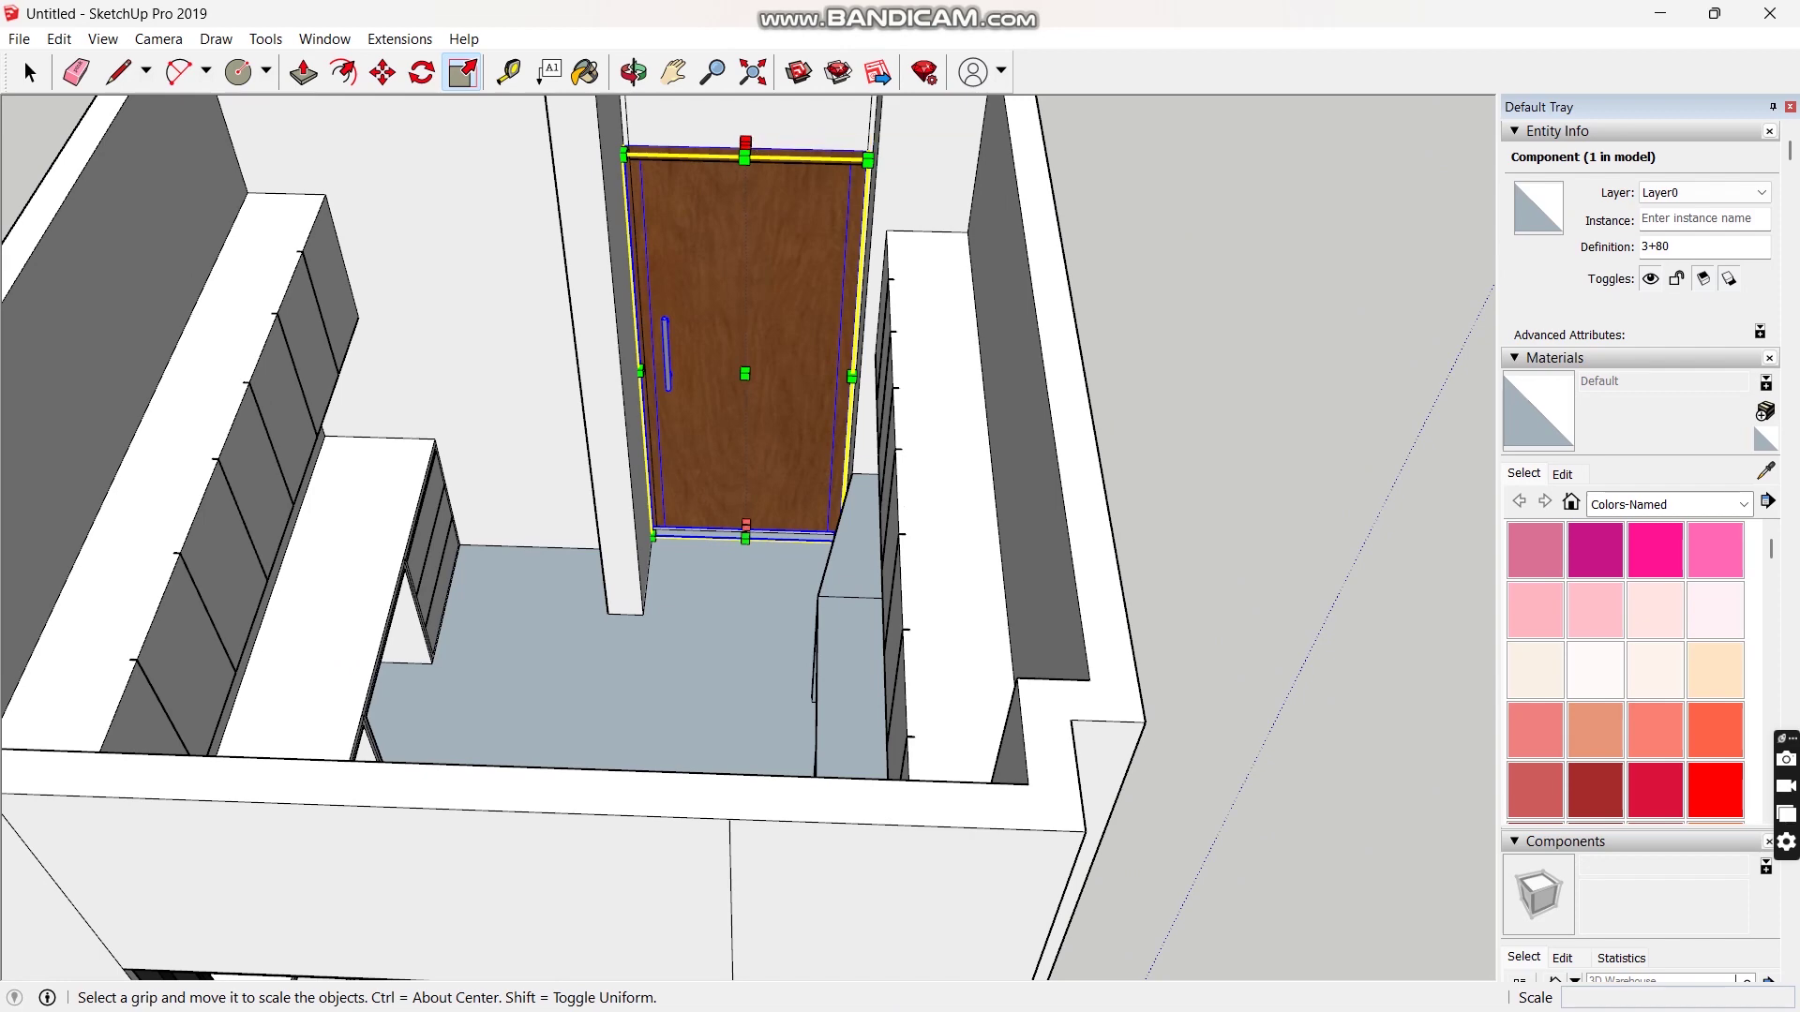
left_click_drag(745, 169, 745, 164)
middle_click_drag(937, 450, 319, 375)
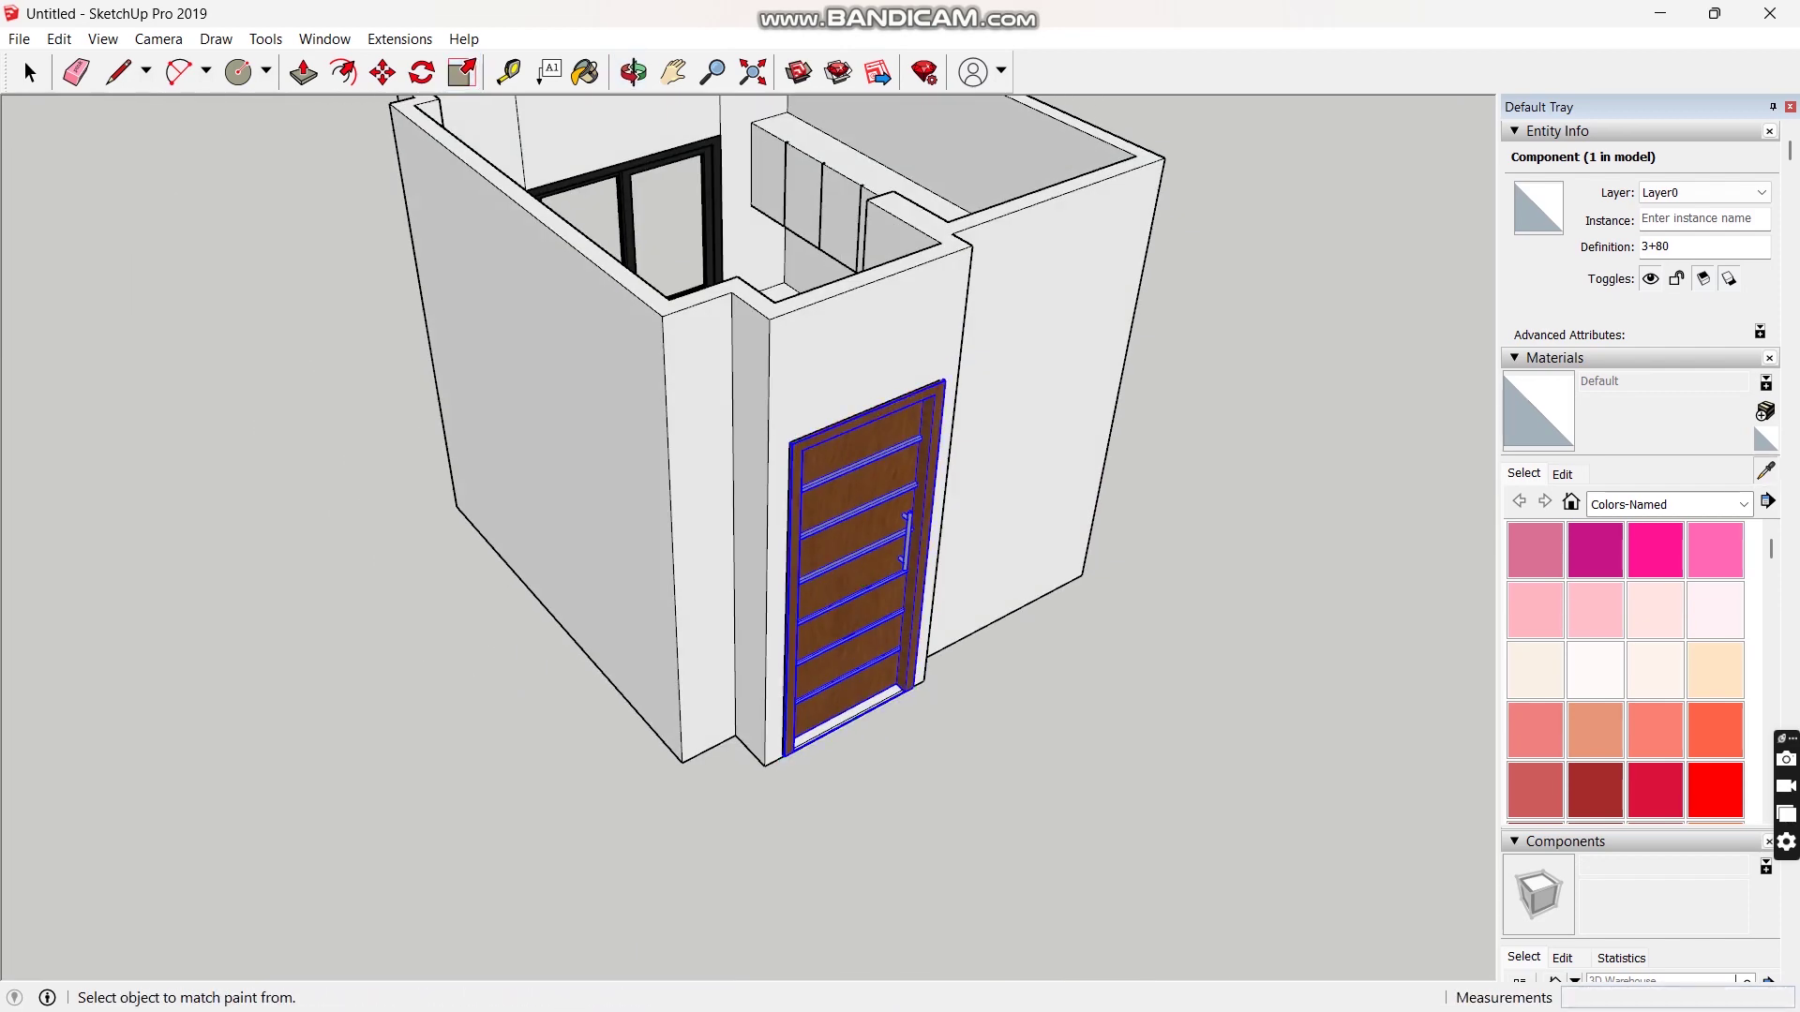
Replace the texture image of the door's Wood Veneer 01 material with 4103_1.jpg.
scroll(823, 468, "up", 3)
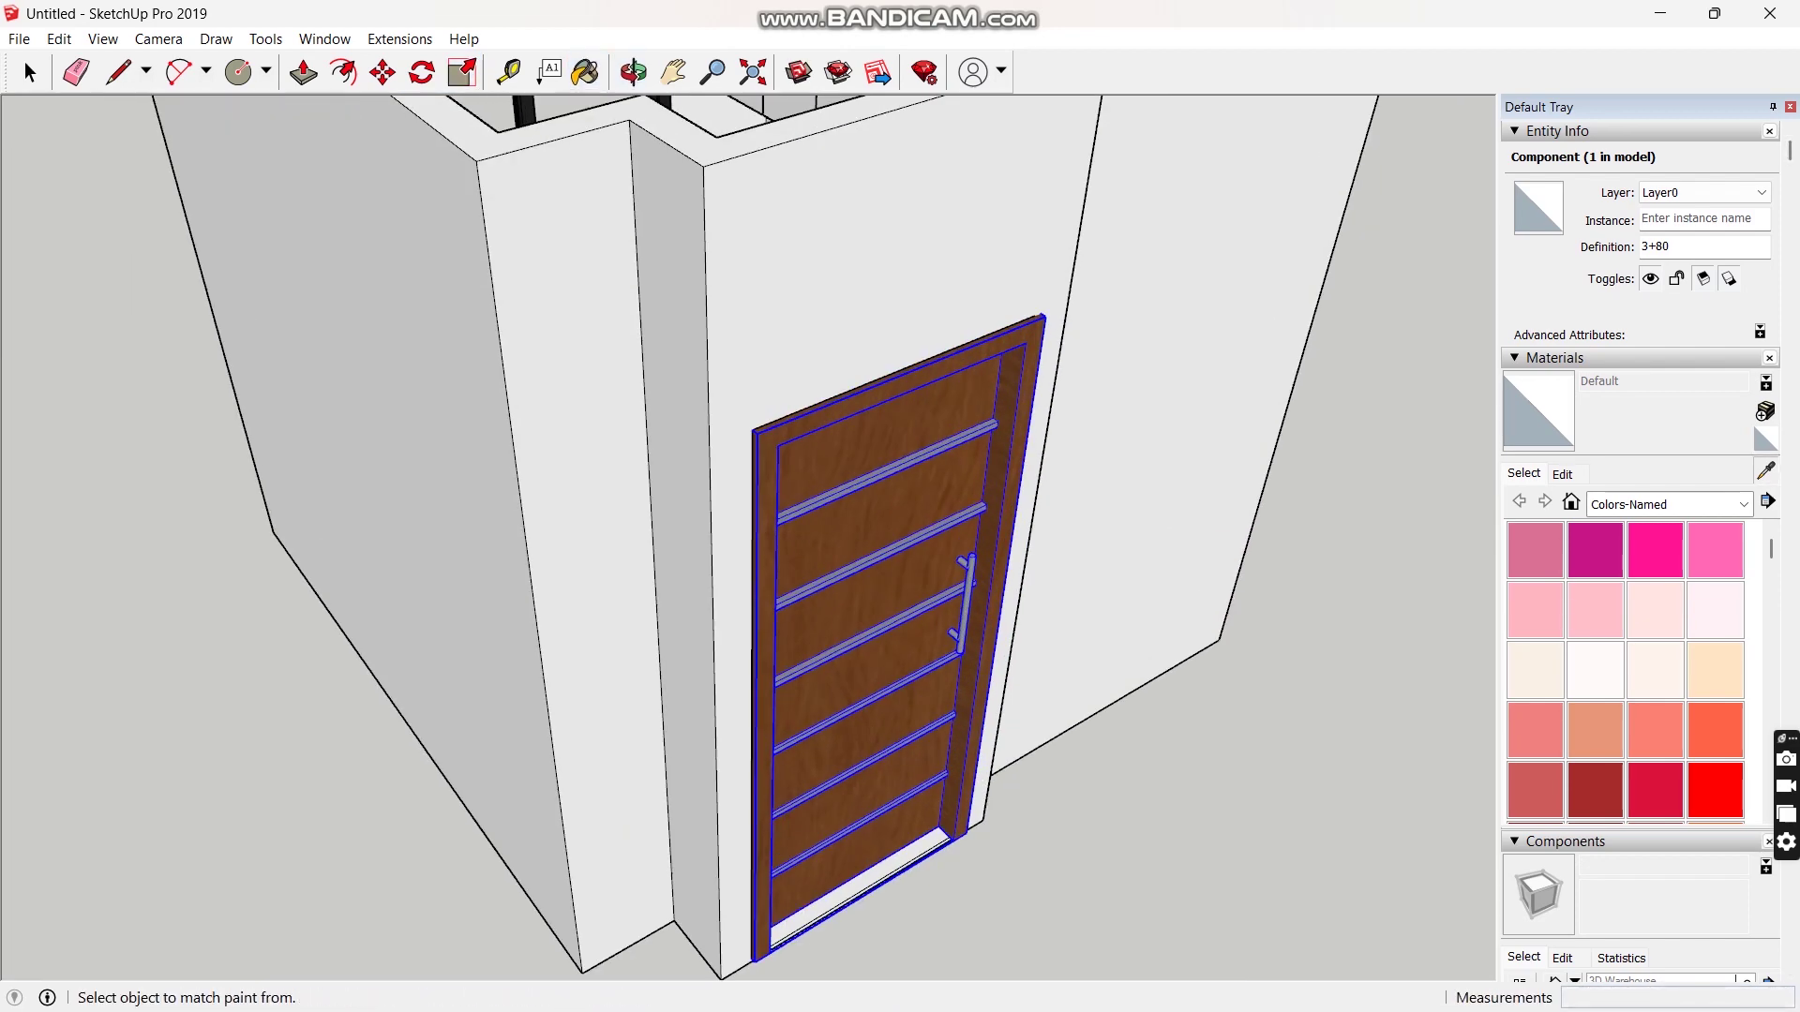
left_click(1561, 473)
left_click(1696, 704)
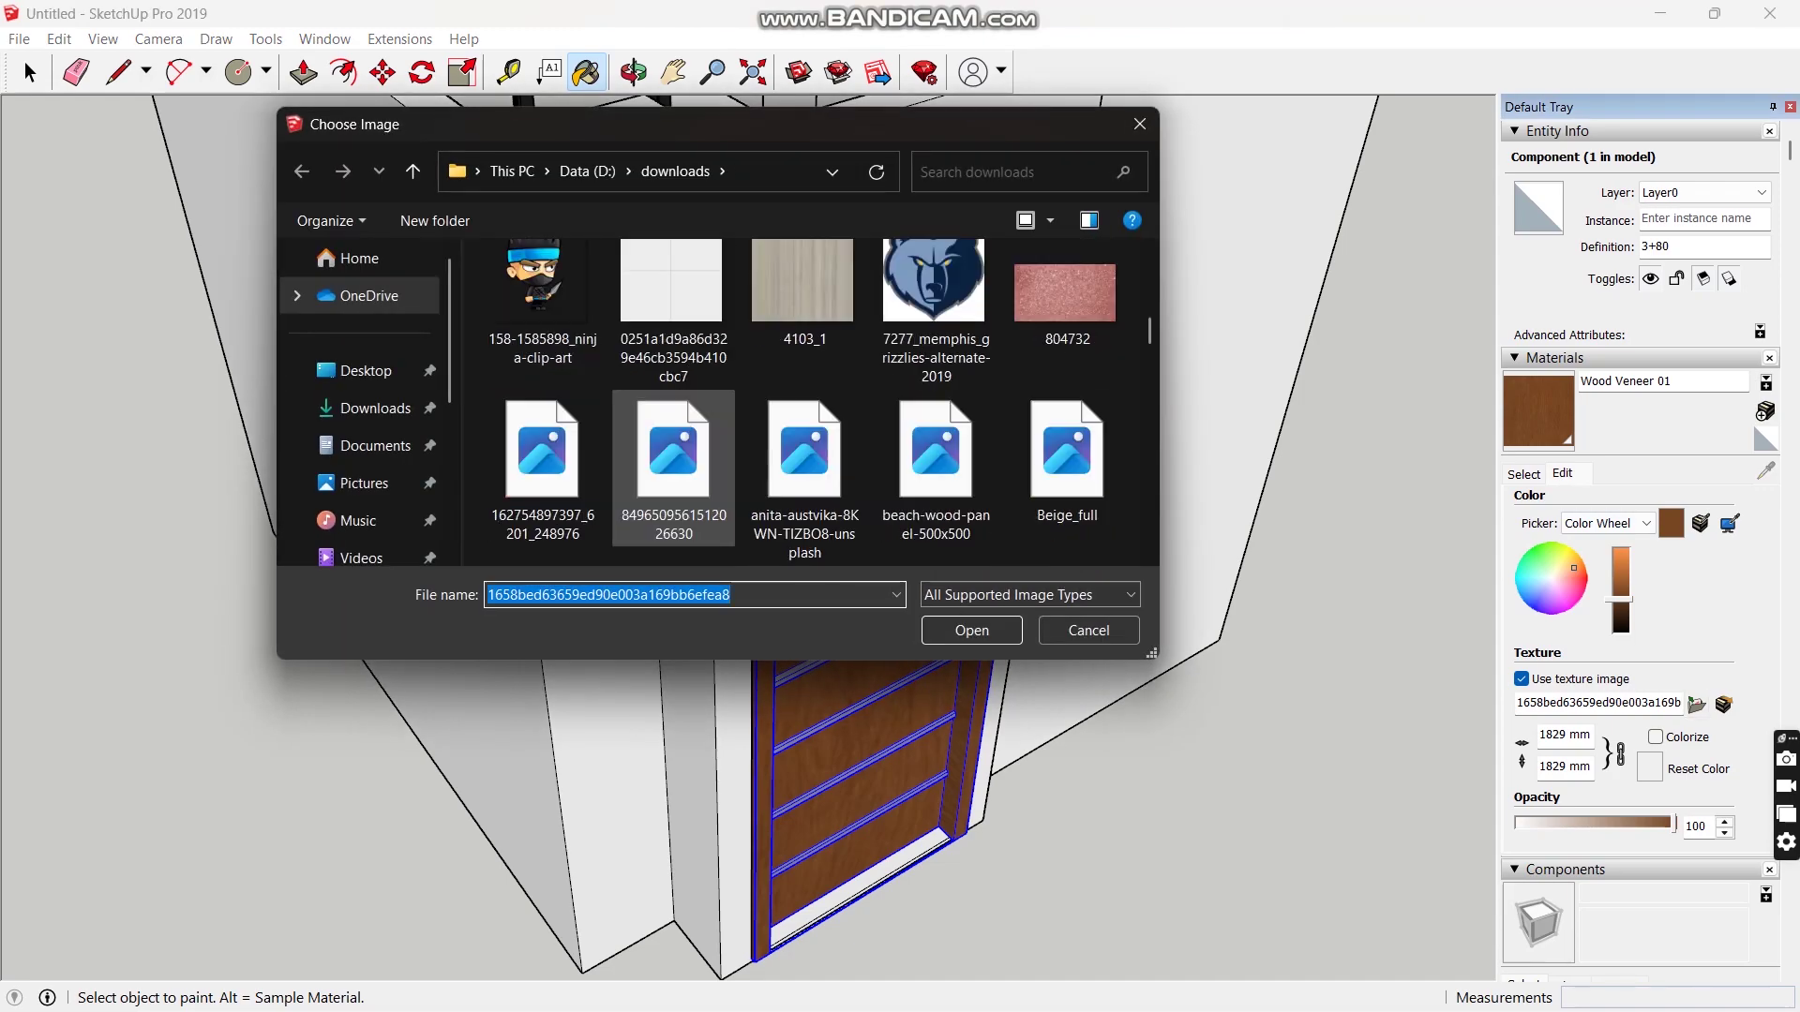
scroll(806, 403, "down", 1)
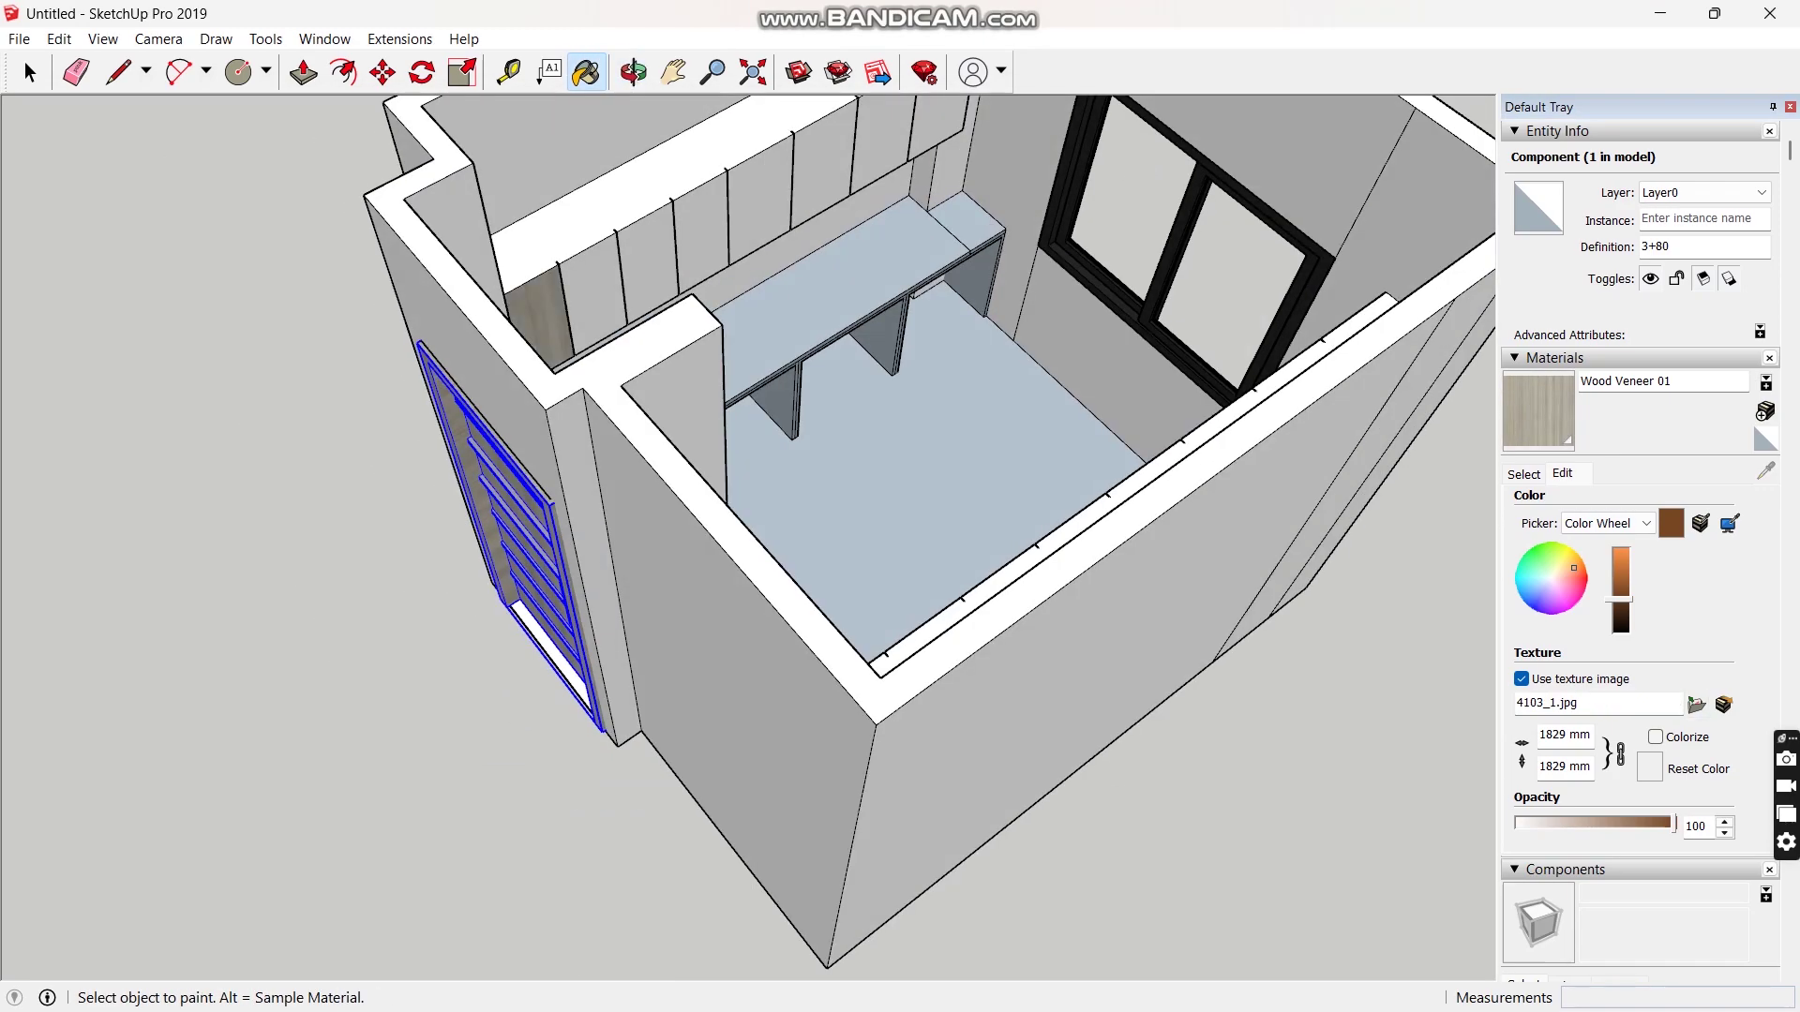
Paint door fronts of the first overhead cabinet, above the angled base cabinet, with Wood Veneer 01.
scroll(581, 309, "up", 2)
left_click(663, 262)
left_click(744, 209)
left_click(979, 323)
middle_click_drag(937, 450, 281, 469)
Paint the door fronts of the second overhead cabinet on the opposite wall with Wood Veneer 01.
scroll(343, 299, "up", 3)
left_click(246, 312)
left_click(356, 316)
left_click(482, 324)
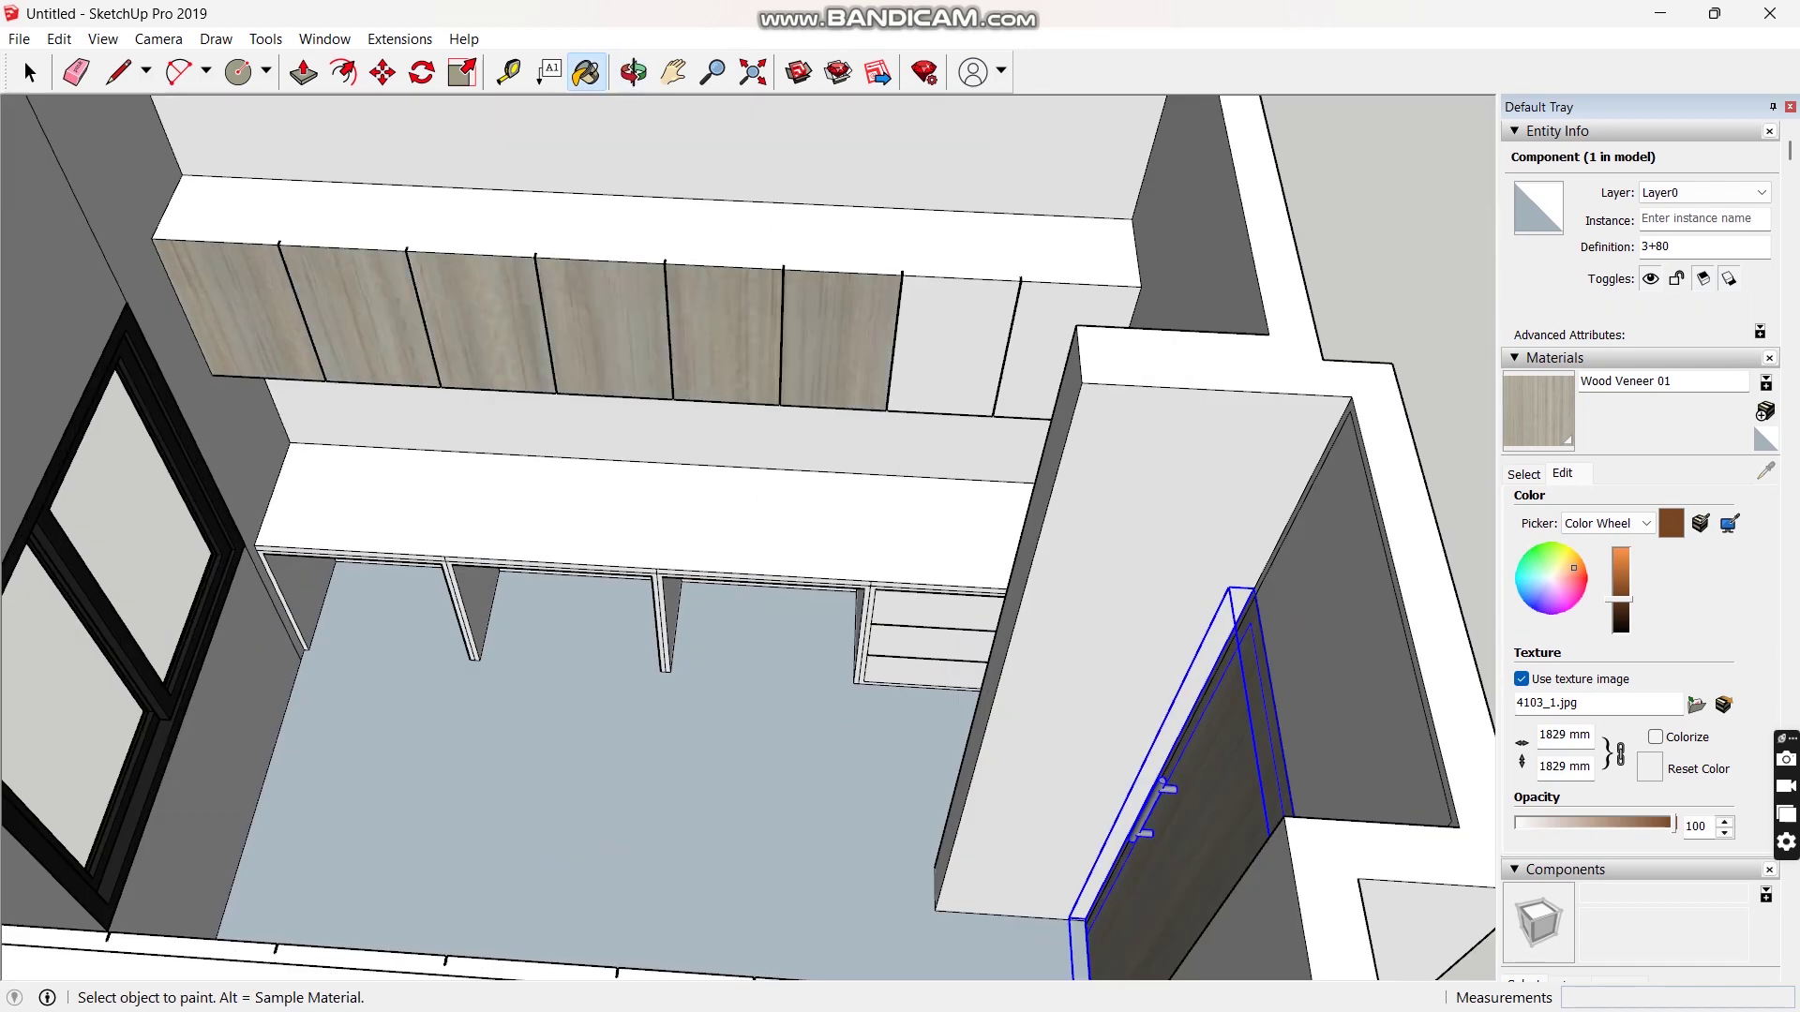
left_click(947, 347)
left_click(1059, 352)
Paint the countertop and front frame edges of the second base cabinet with Wood Veneer 01.
left_click(441, 514)
scroll(441, 514, "up", 4)
scroll(440, 577, "up", 3)
left_click(412, 596)
left_click(525, 607)
scroll(525, 607, "down", 3)
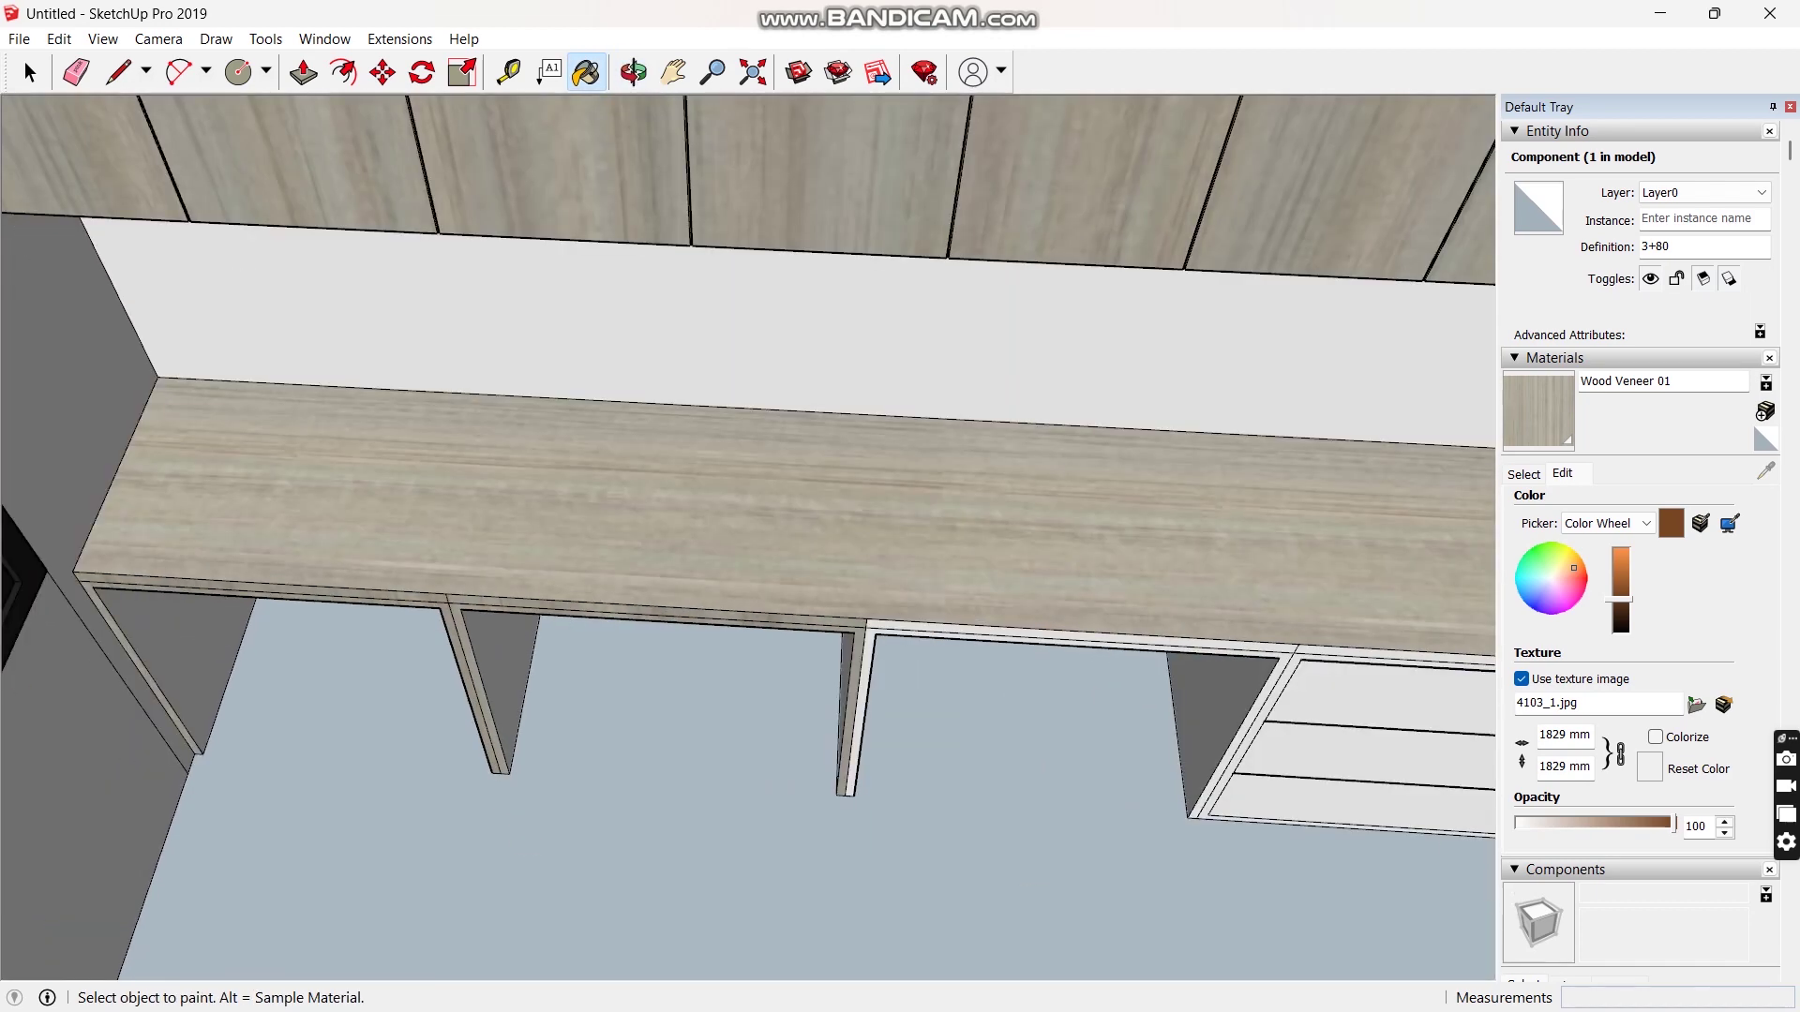
Paint the remaining frame, side panels and back faces of the second base cabinet's open compartments with Wood Veneer 01.
scroll(750, 600, "up", 2)
middle_click_drag(750, 600, 900, 553)
left_click(1183, 661)
left_click(956, 614)
middle_click_drag(956, 614, 871, 572)
left_click(525, 675)
left_click(246, 749)
scroll(843, 534, "down", 2)
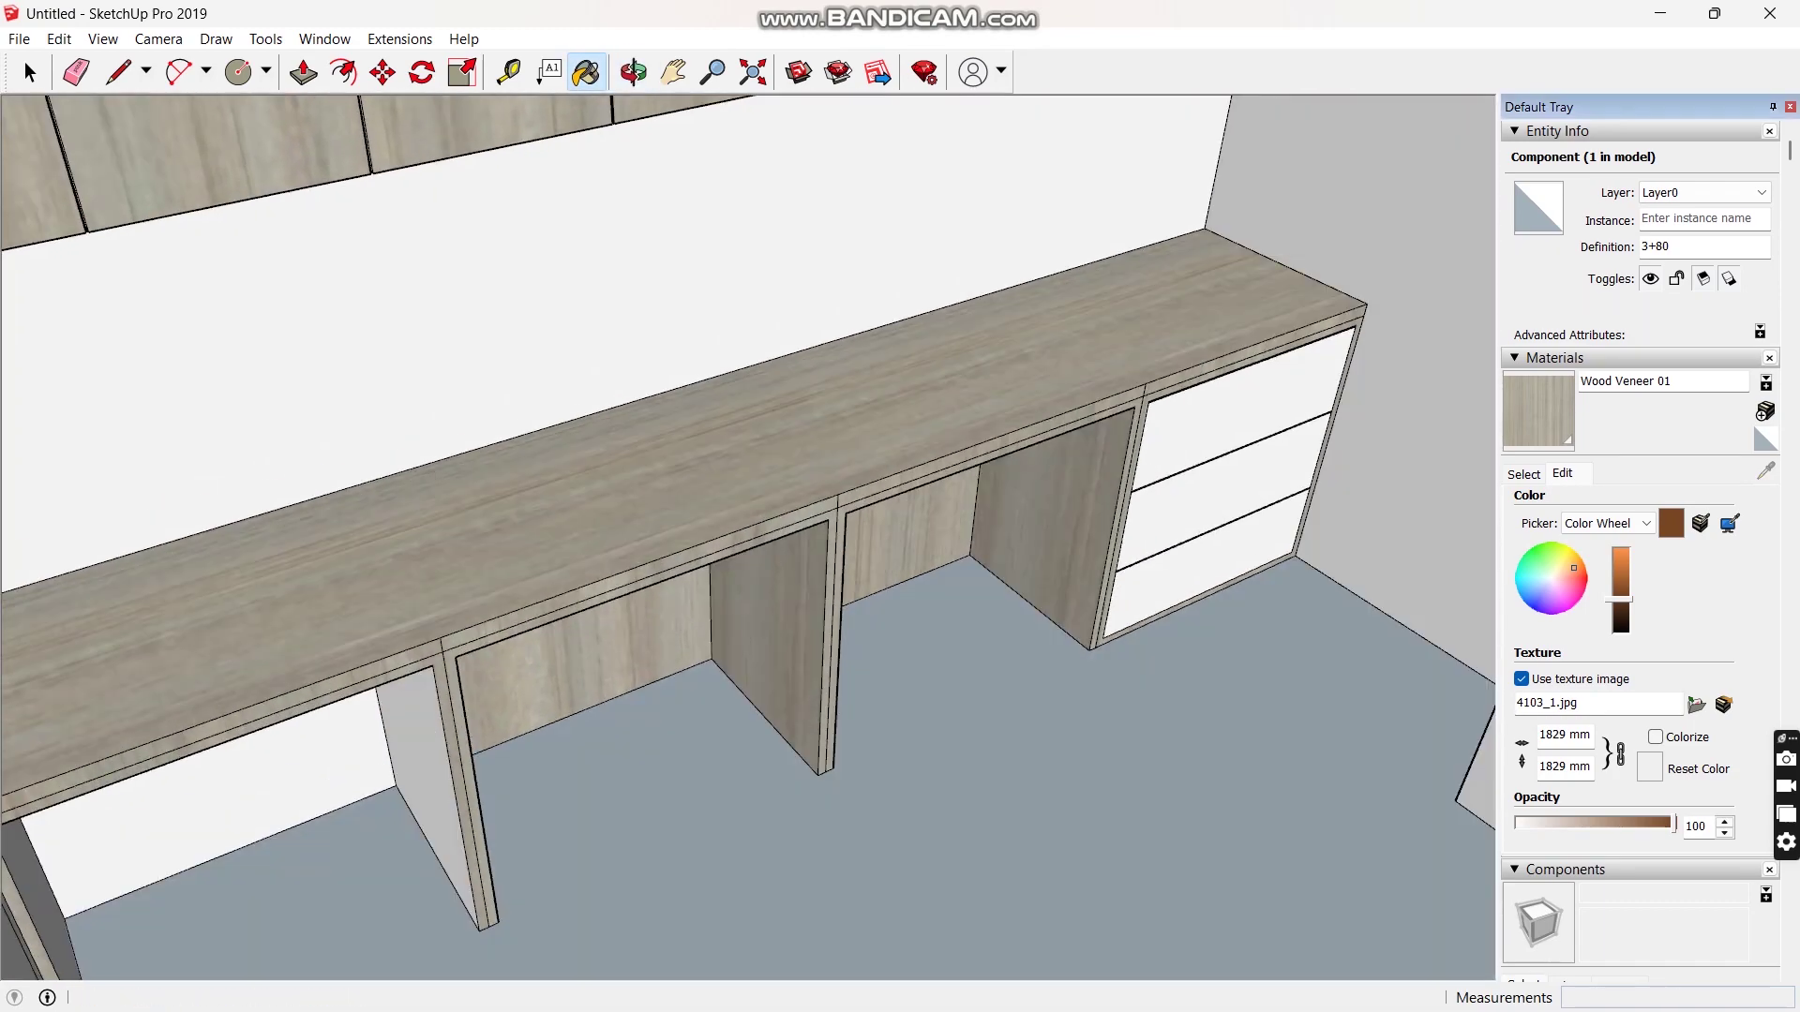
left_click(429, 796)
middle_click_drag(429, 797, 281, 881)
scroll(469, 656, "down", 6)
Paint a remaining unpainted door front of the first overhead cabinet with Wood Veneer 01.
middle_click_drag(468, 609, 1172, 600)
scroll(1172, 562, "up", 2)
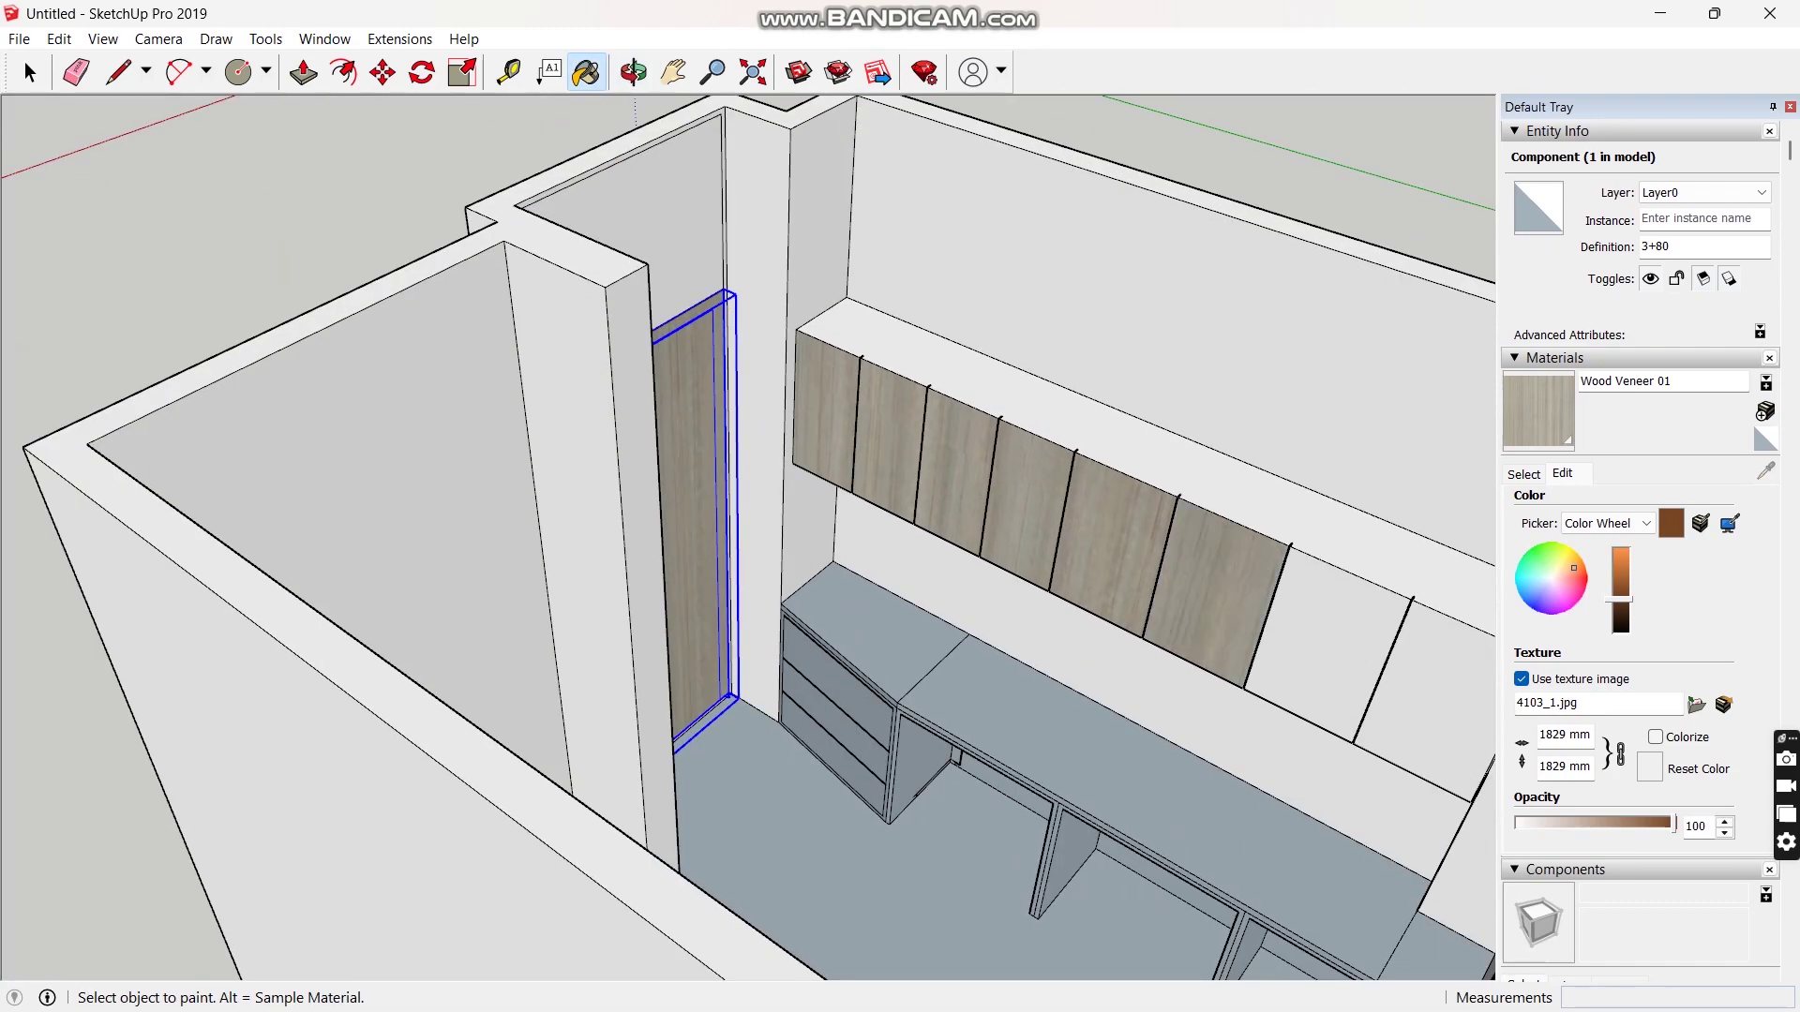
left_click(1345, 623)
Pull the end face of the first overhead cabinet out 255 mm to the window wall.
middle_click_drag(844, 563, 797, 600)
scroll(797, 469, "up", 4)
key("p")
middle_click_drag(1359, 525, 937, 422)
scroll(844, 375, "down", 5)
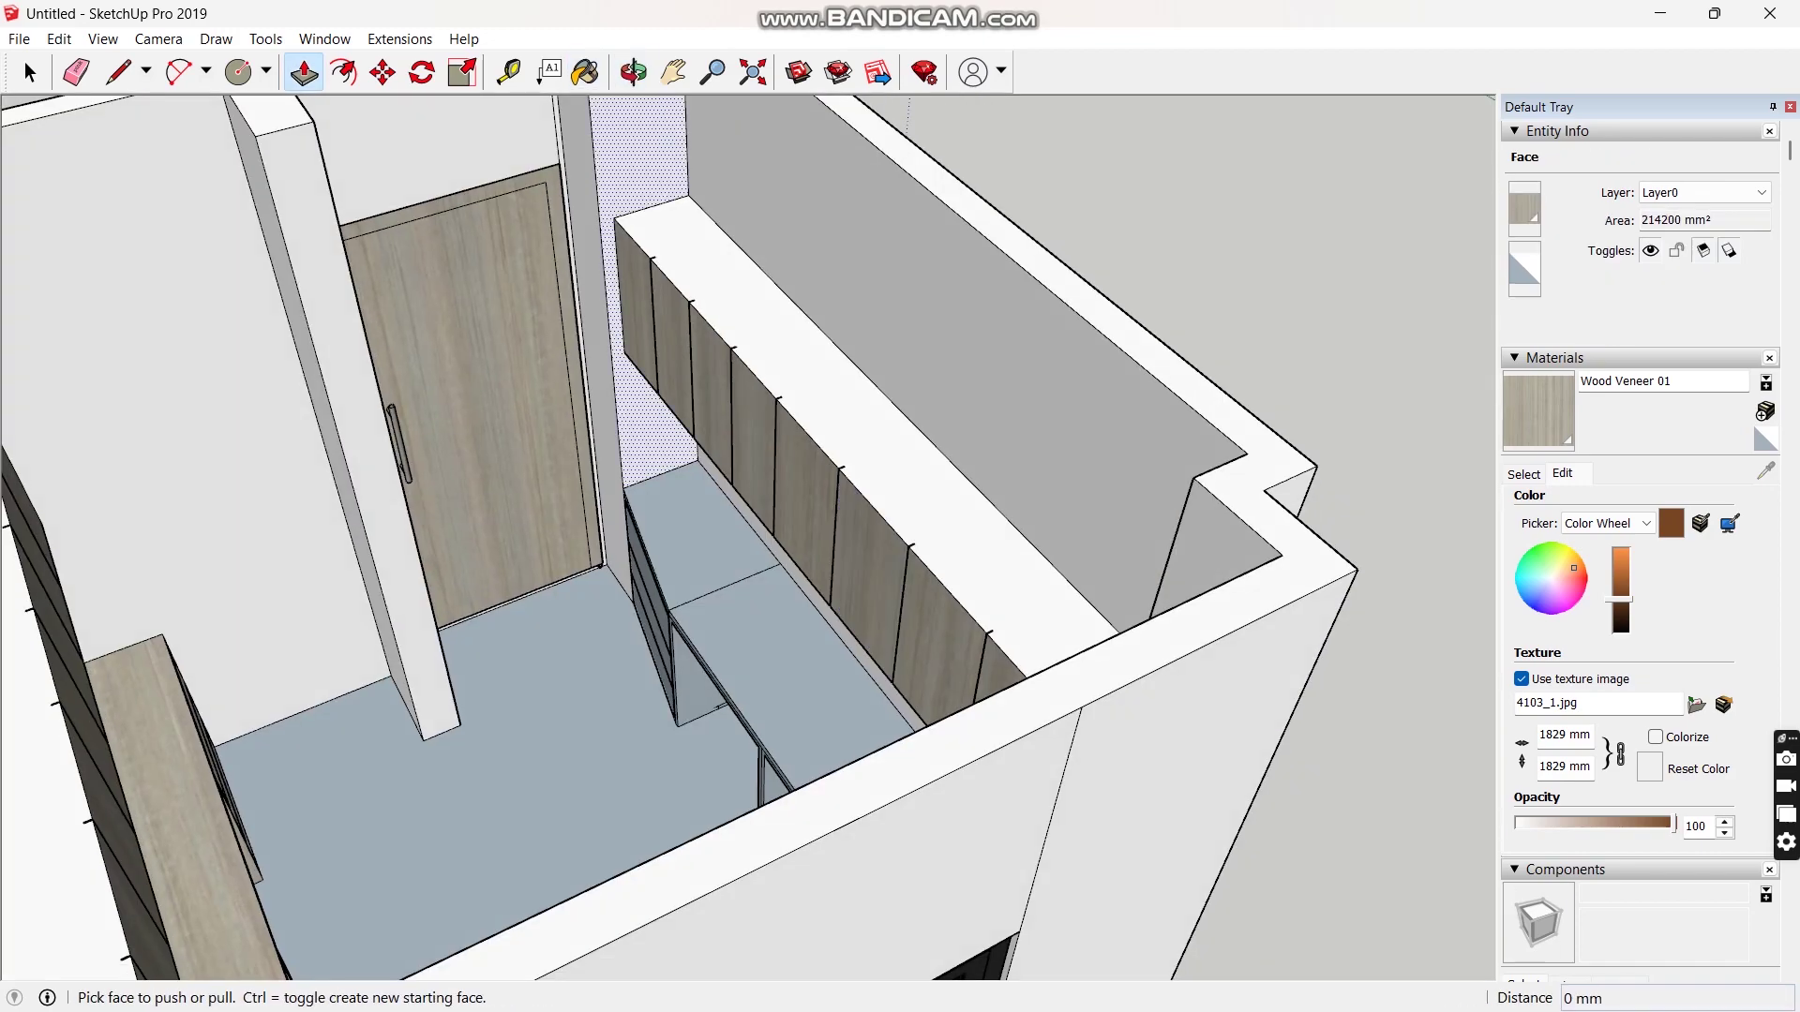
scroll(984, 581, "up", 5)
middle_click_drag(984, 582, 1209, 712)
left_click(1209, 778)
left_click(1256, 824)
scroll(872, 586, "down", 3)
middle_click_drag(853, 572, 1078, 543)
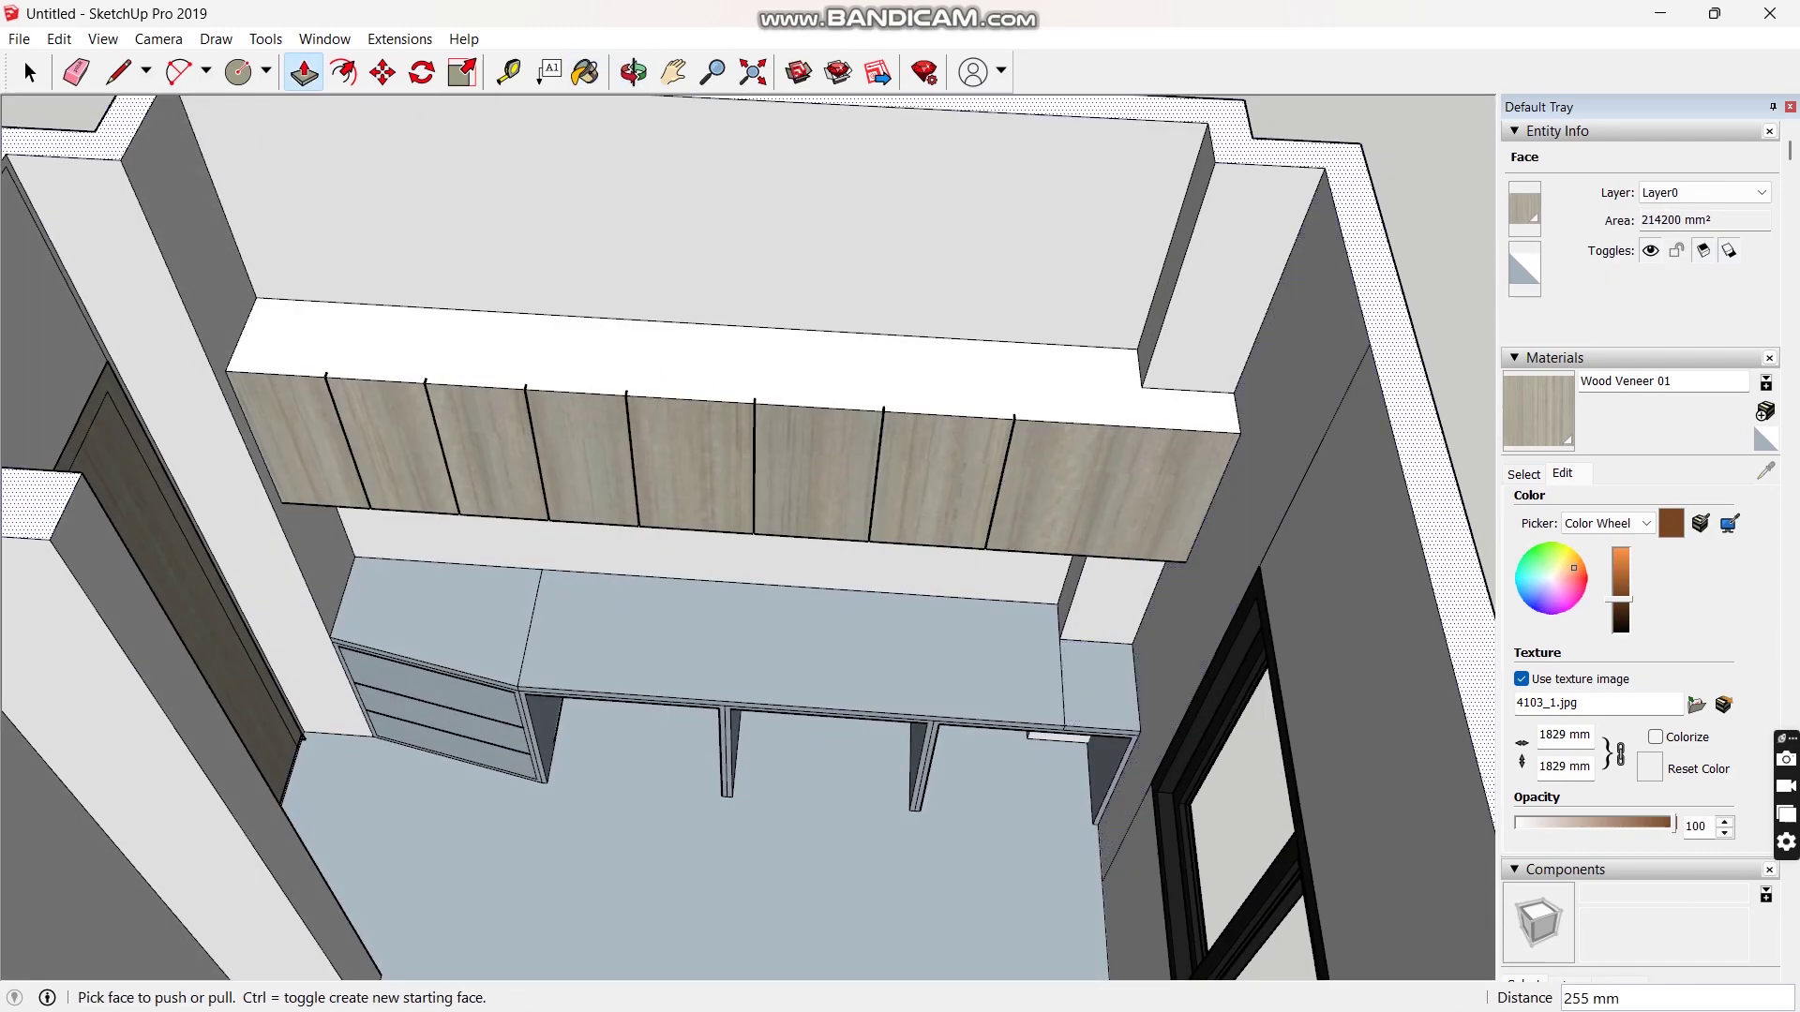
Paint the countertop, front edges and compartment frames of the first base cabinet with Wood Veneer 01.
key("b")
left_click(571, 647)
scroll(516, 689, "up", 5)
left_click(525, 696)
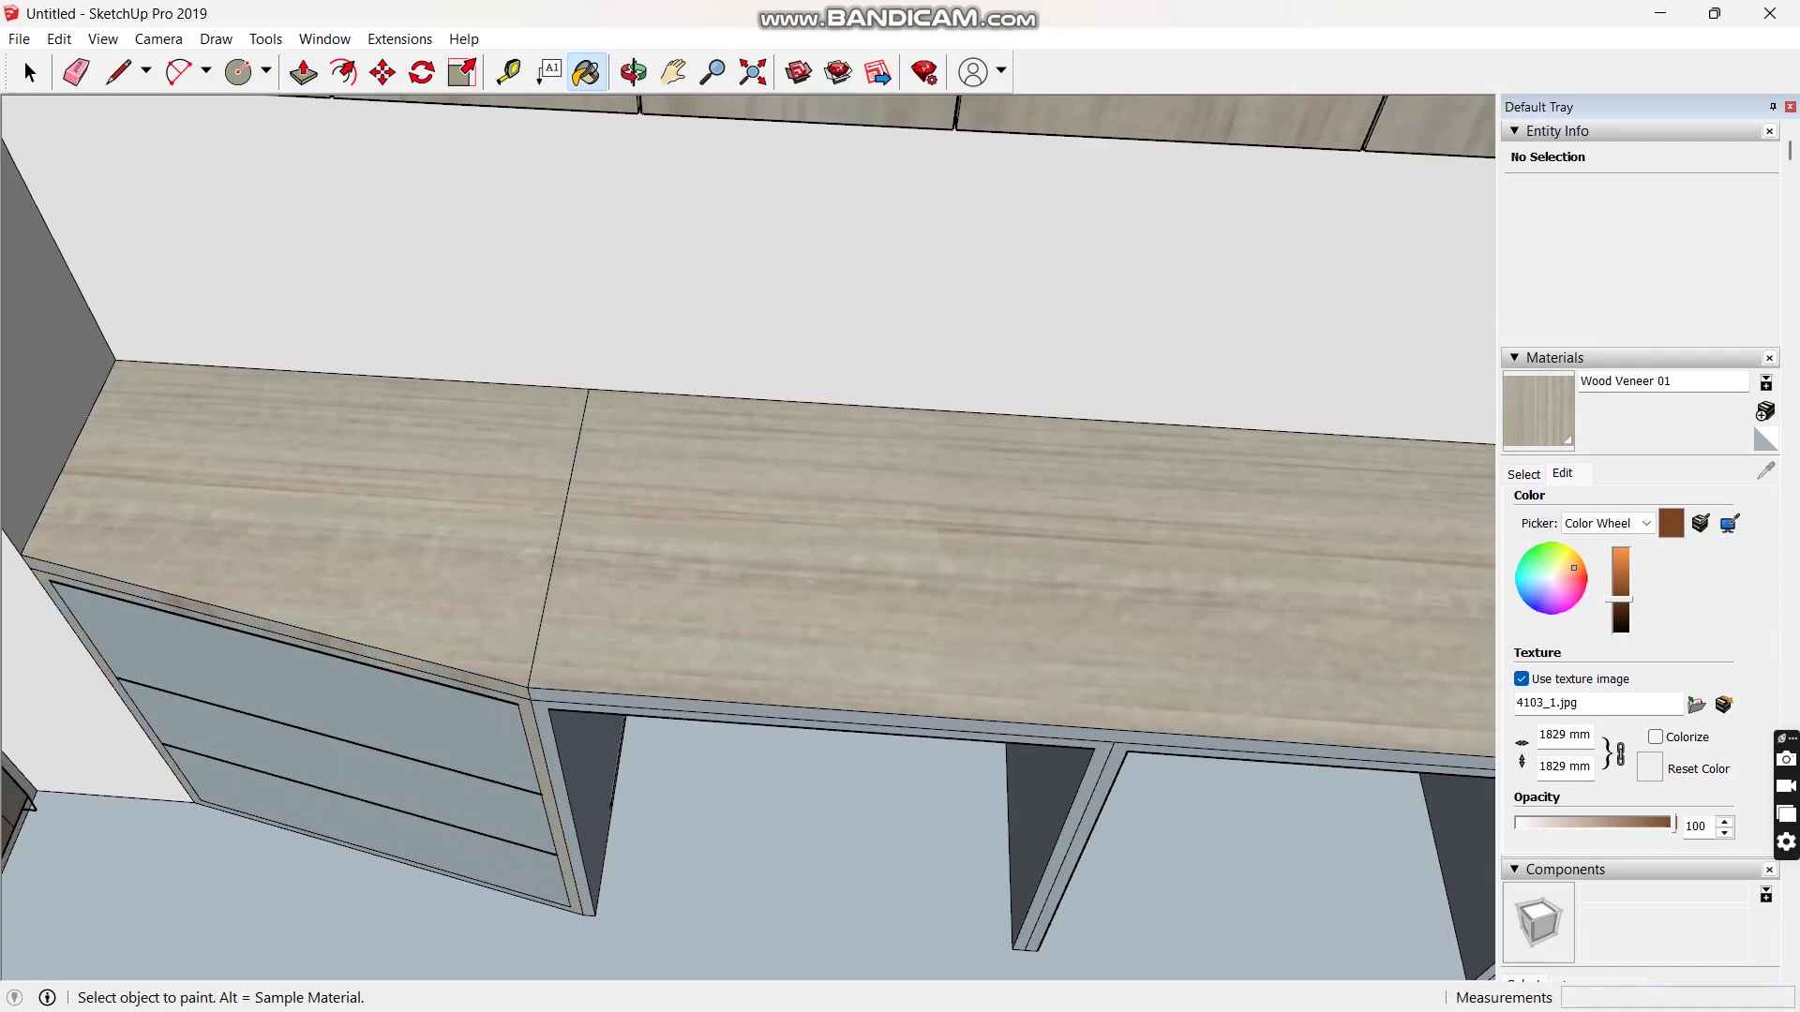
scroll(562, 698, "down", 3)
scroll(1078, 750, "up", 4)
left_click(778, 647)
left_click(343, 604)
scroll(343, 604, "down", 5)
scroll(847, 643, "up", 4)
left_click(872, 660)
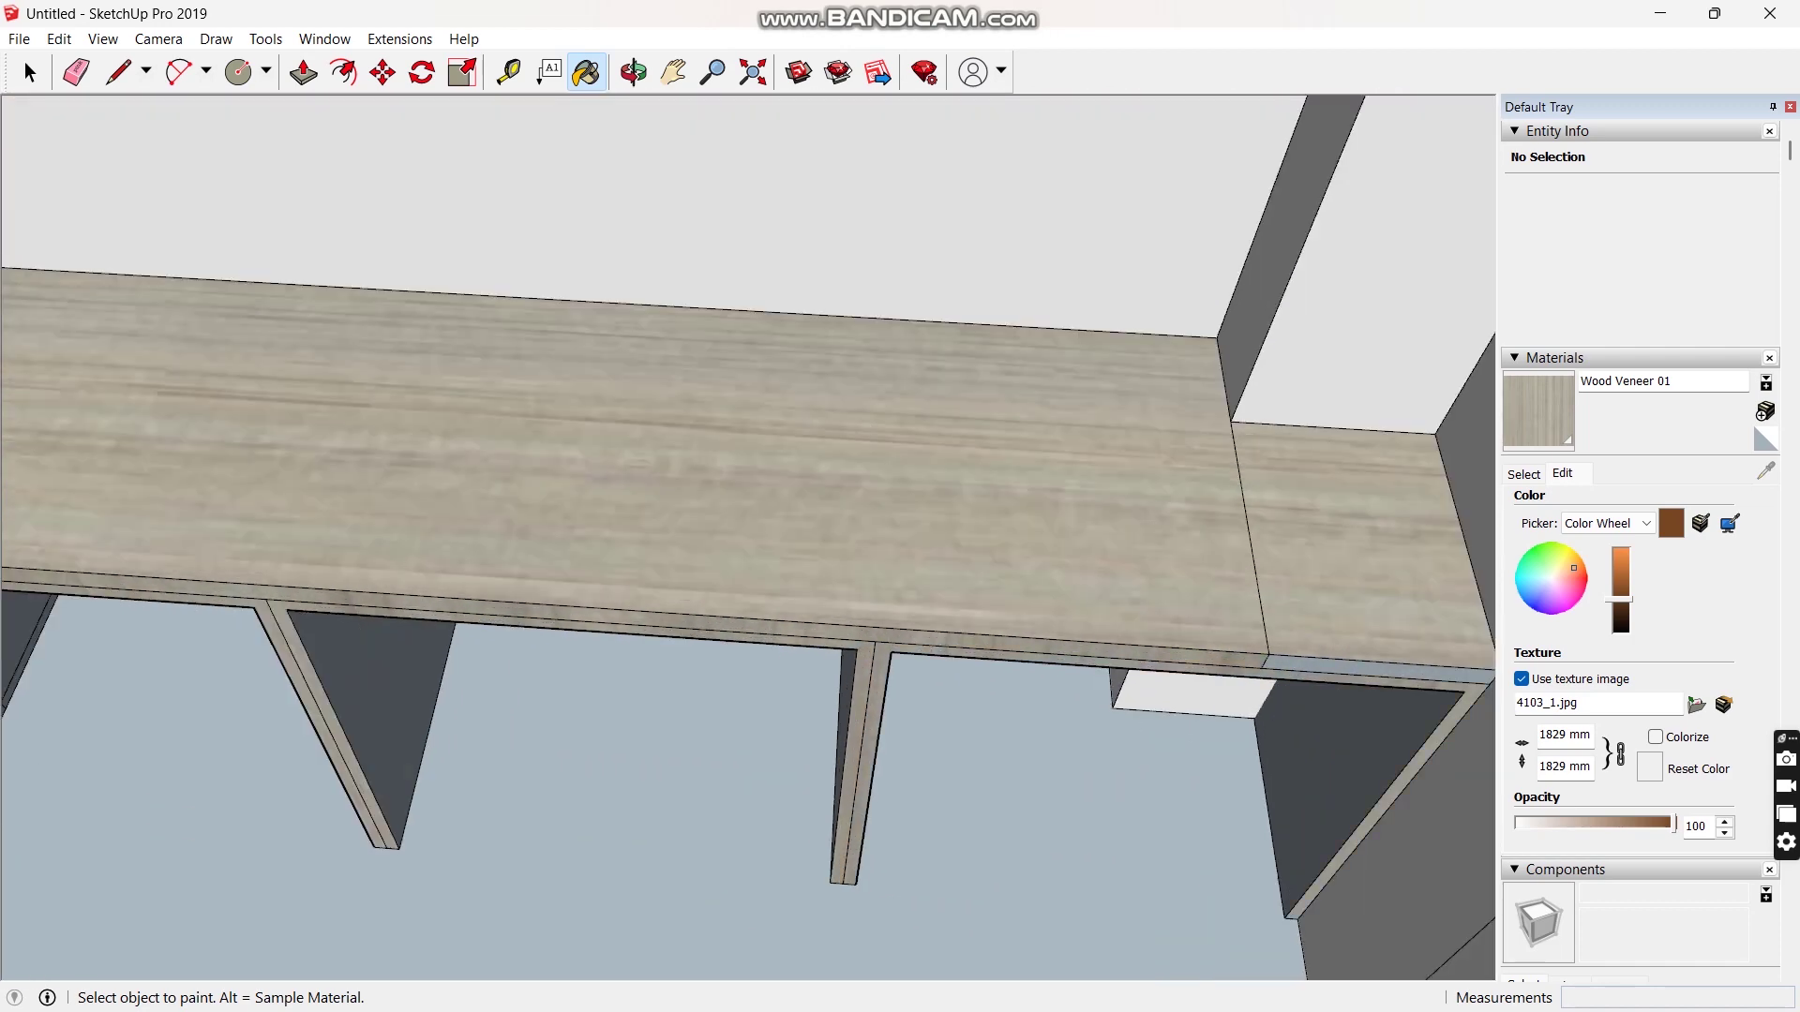
Paint the inner side and back faces of the first base cabinet's open compartments with Wood Veneer 01.
middle_click_drag(881, 666, 881, 553)
mouse_move(835, 647)
middle_mouse_down()
mouse_move(923, 605)
mouse_move(871, 675)
mouse_move(1012, 563)
mouse_move(825, 656)
middle_mouse_up()
scroll(825, 609, "down", 8)
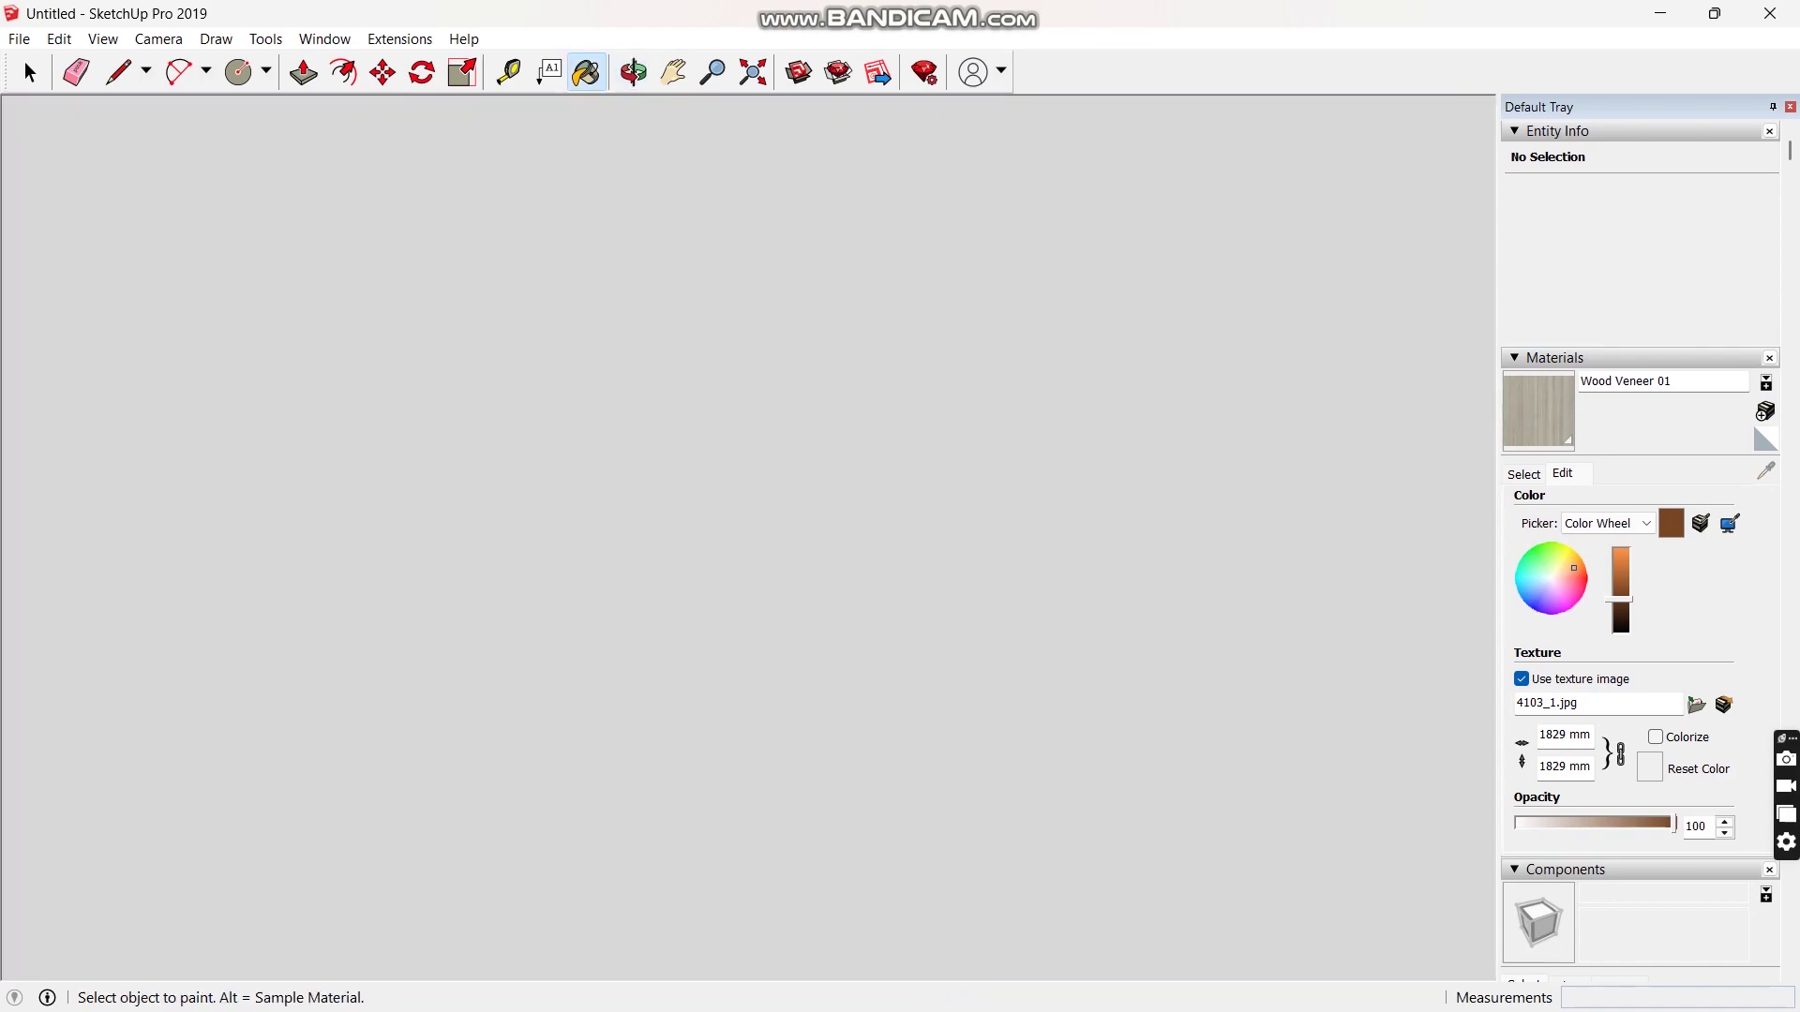
scroll(690, 469, "up", 6)
scroll(975, 666, "up", 5)
scroll(824, 638, "down", 12)
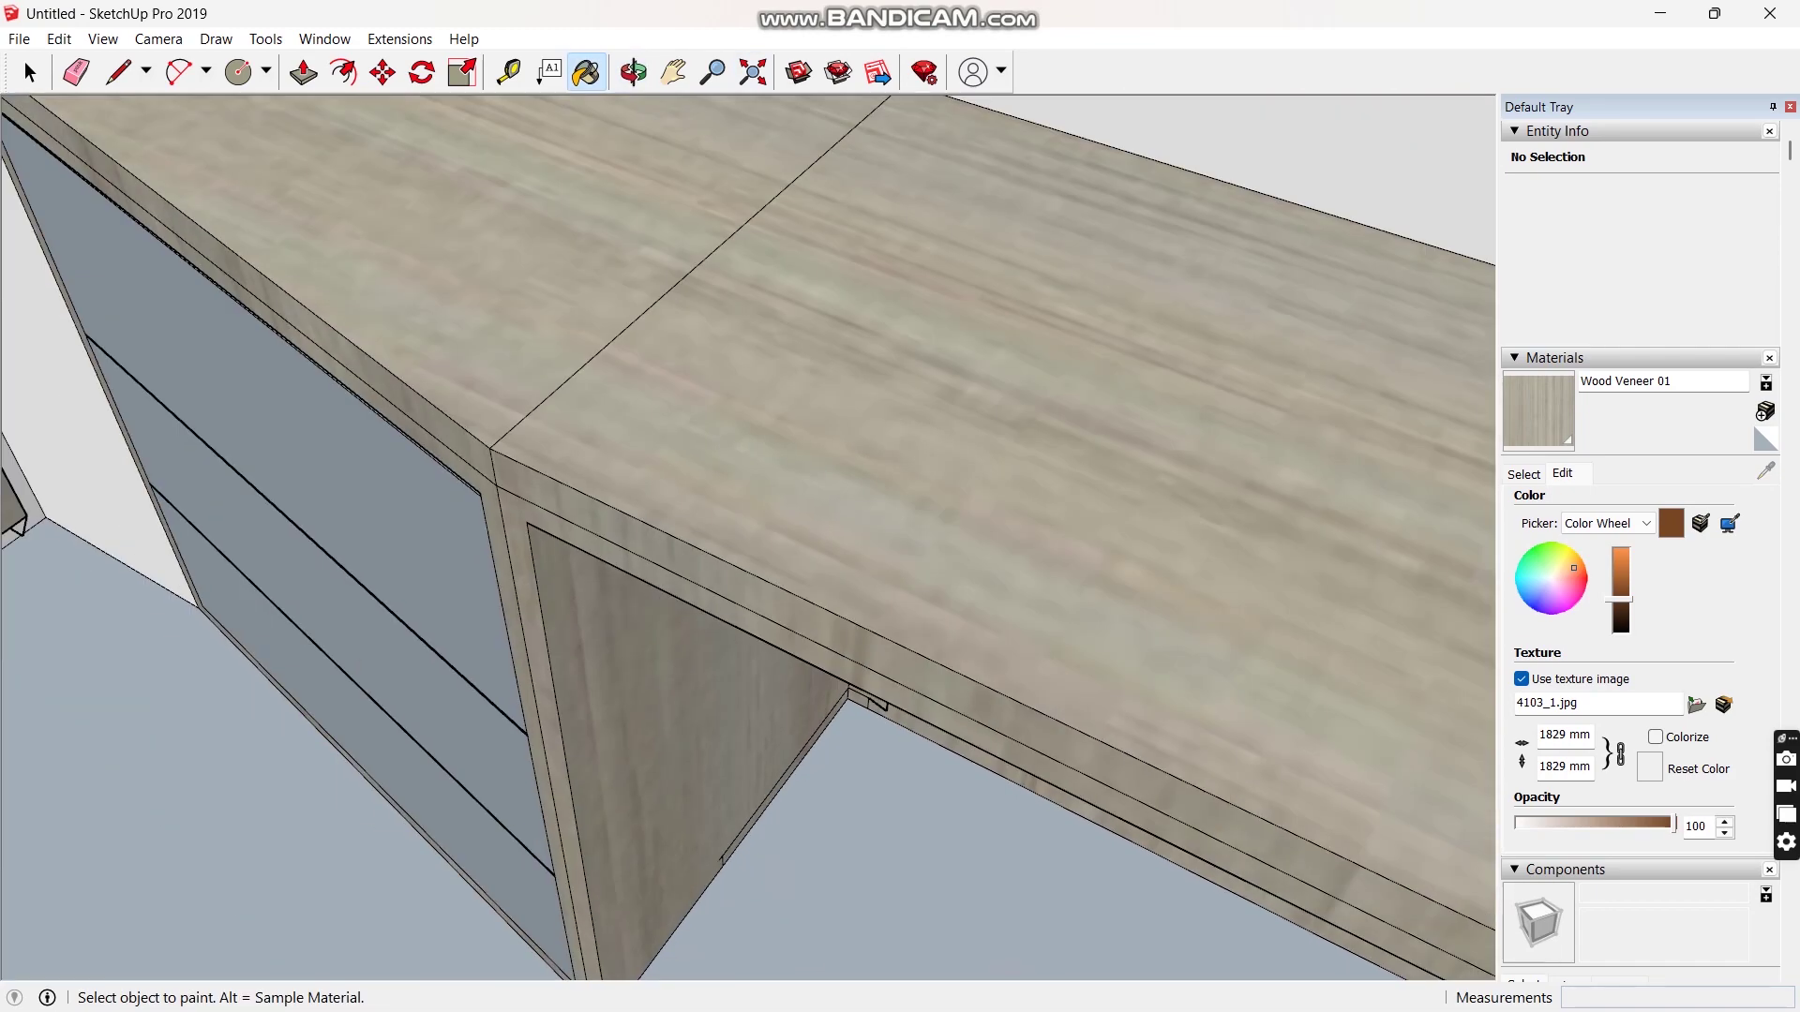
middle_click_drag(562, 609, 736, 647)
scroll(736, 647, "up", 5)
scroll(736, 647, "down", 3)
Import the office+board model from Downloads and place it on the wall behind the first base cabinet's countertop.
left_click(18, 38)
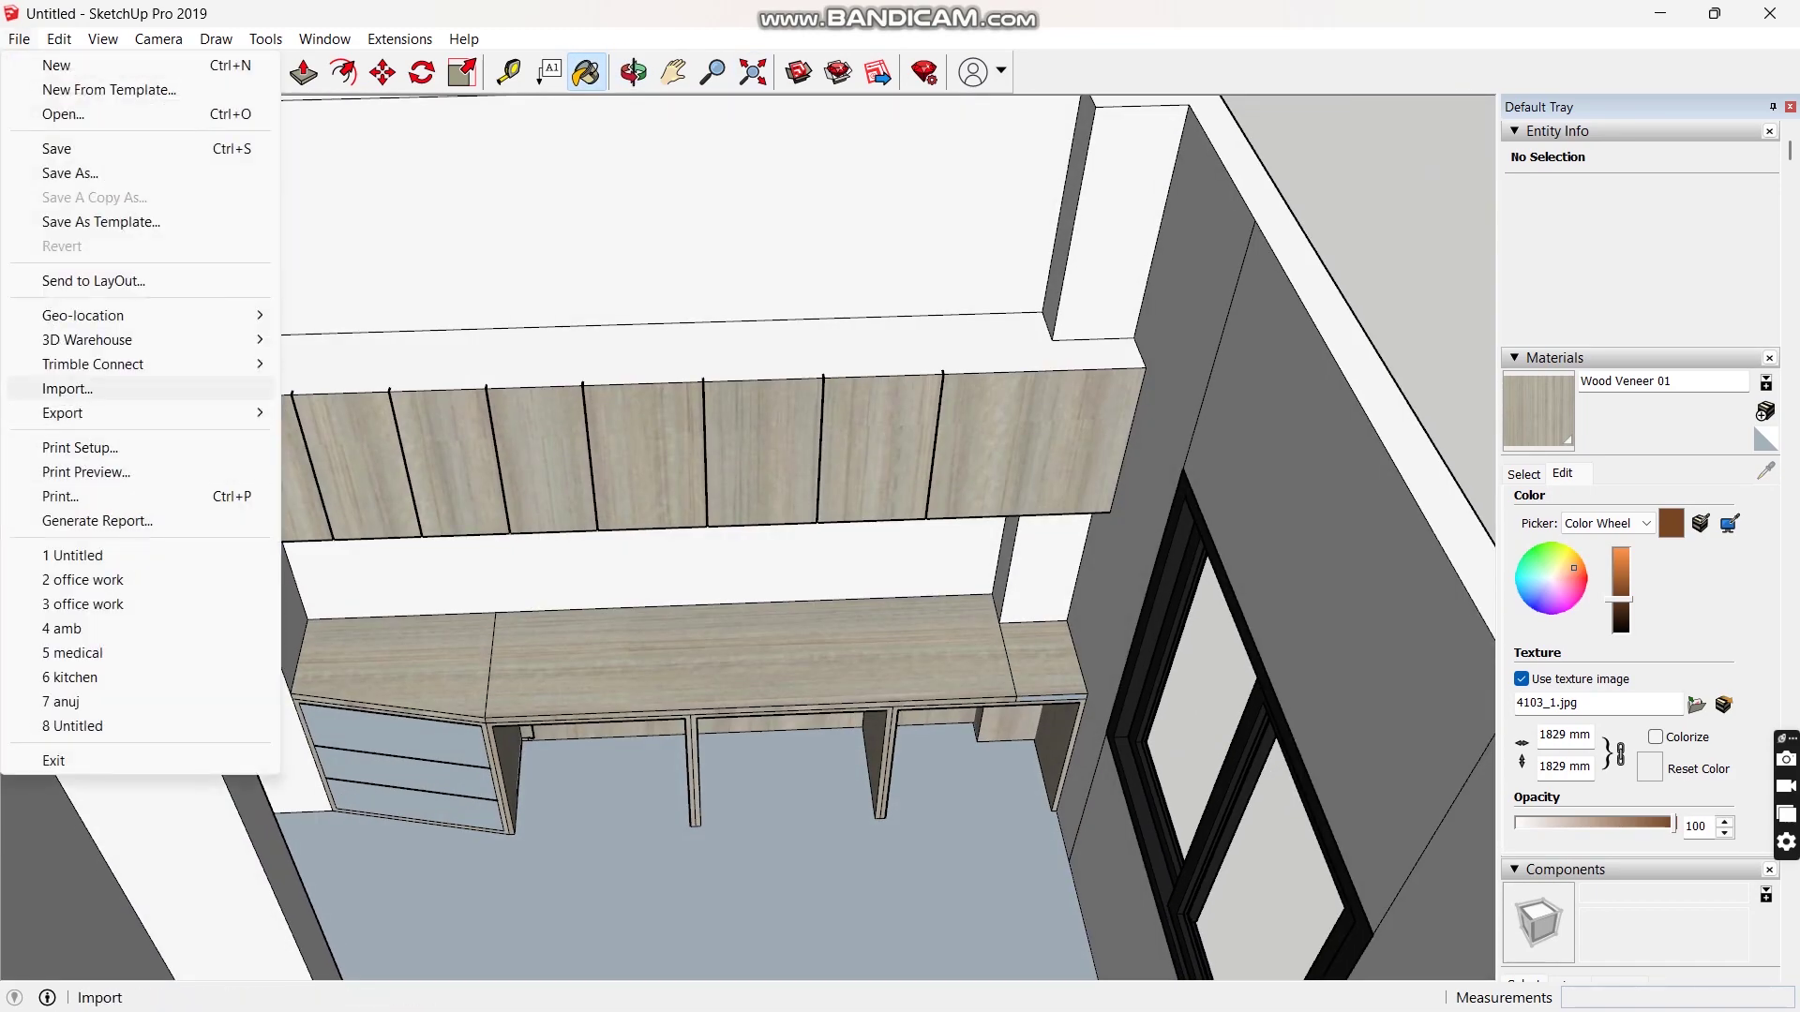
left_click(56, 388)
left_click(375, 409)
double_click(541, 339)
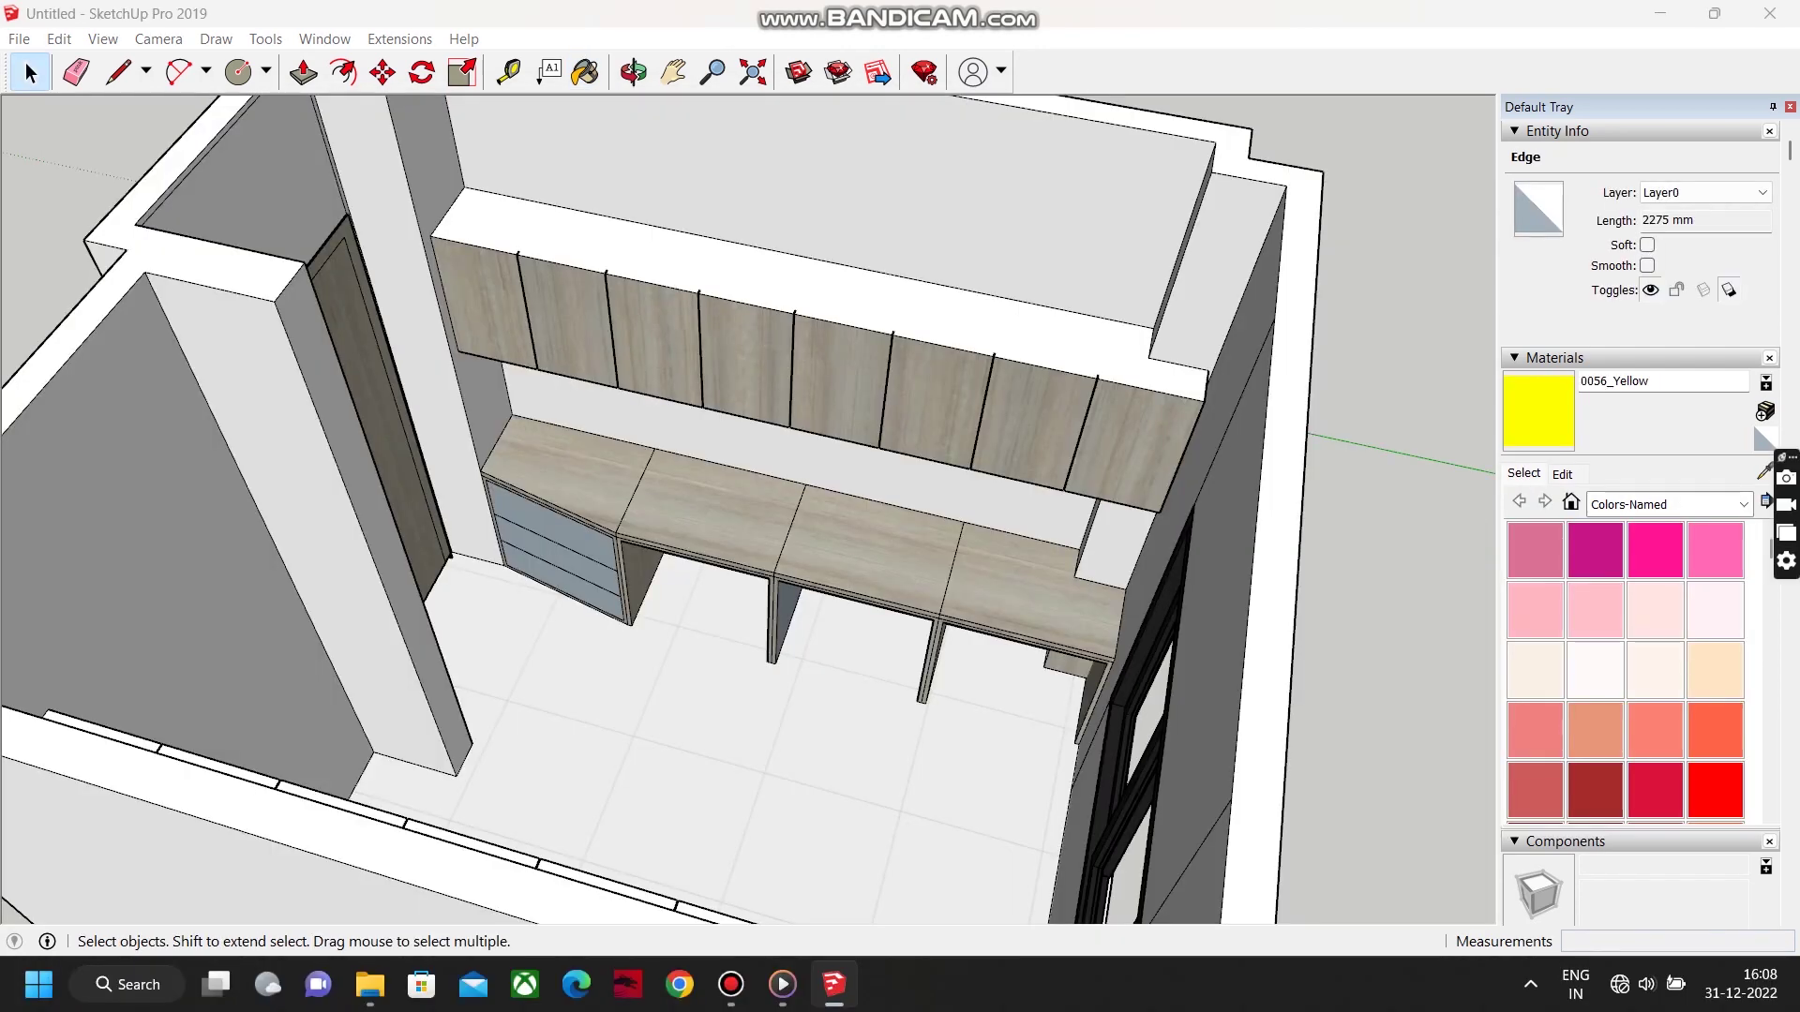
left_click(19, 39)
left_click(56, 388)
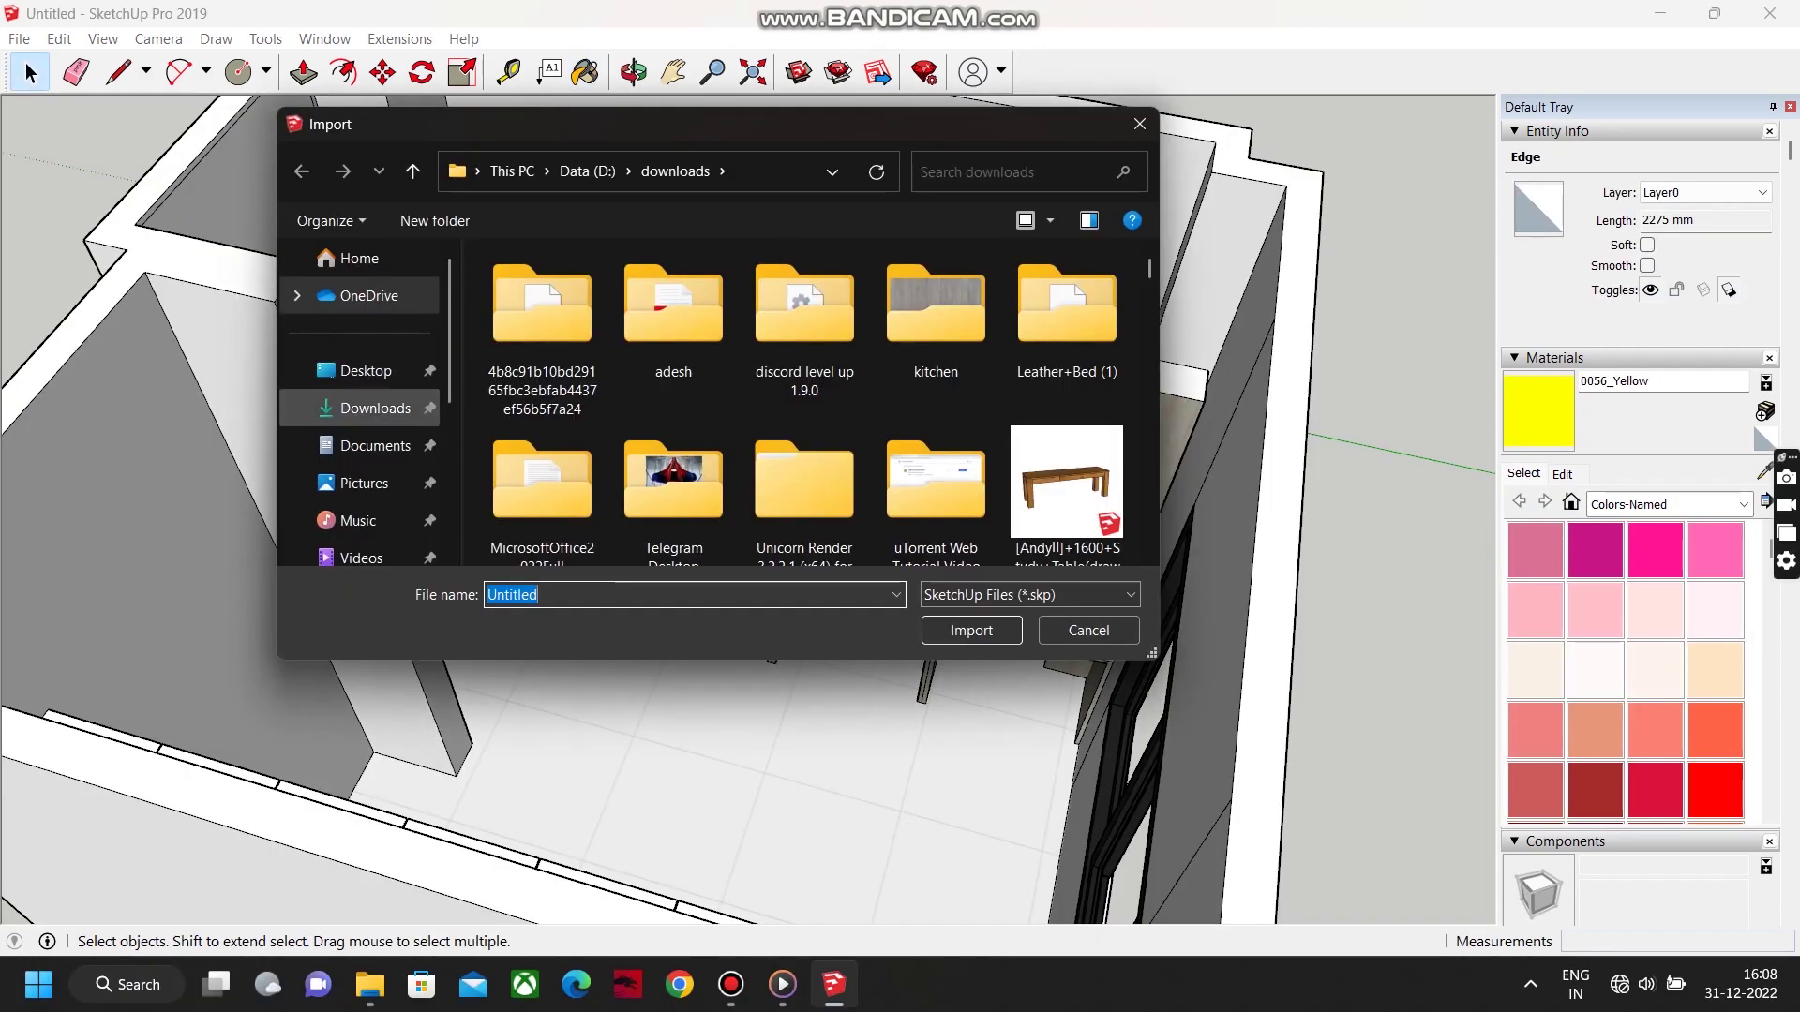
left_click(375, 408)
double_click(542, 339)
left_click(506, 415)
Stretch the board along the wall above the countertop and reduce its height to a factor of about 0.50.
key("s")
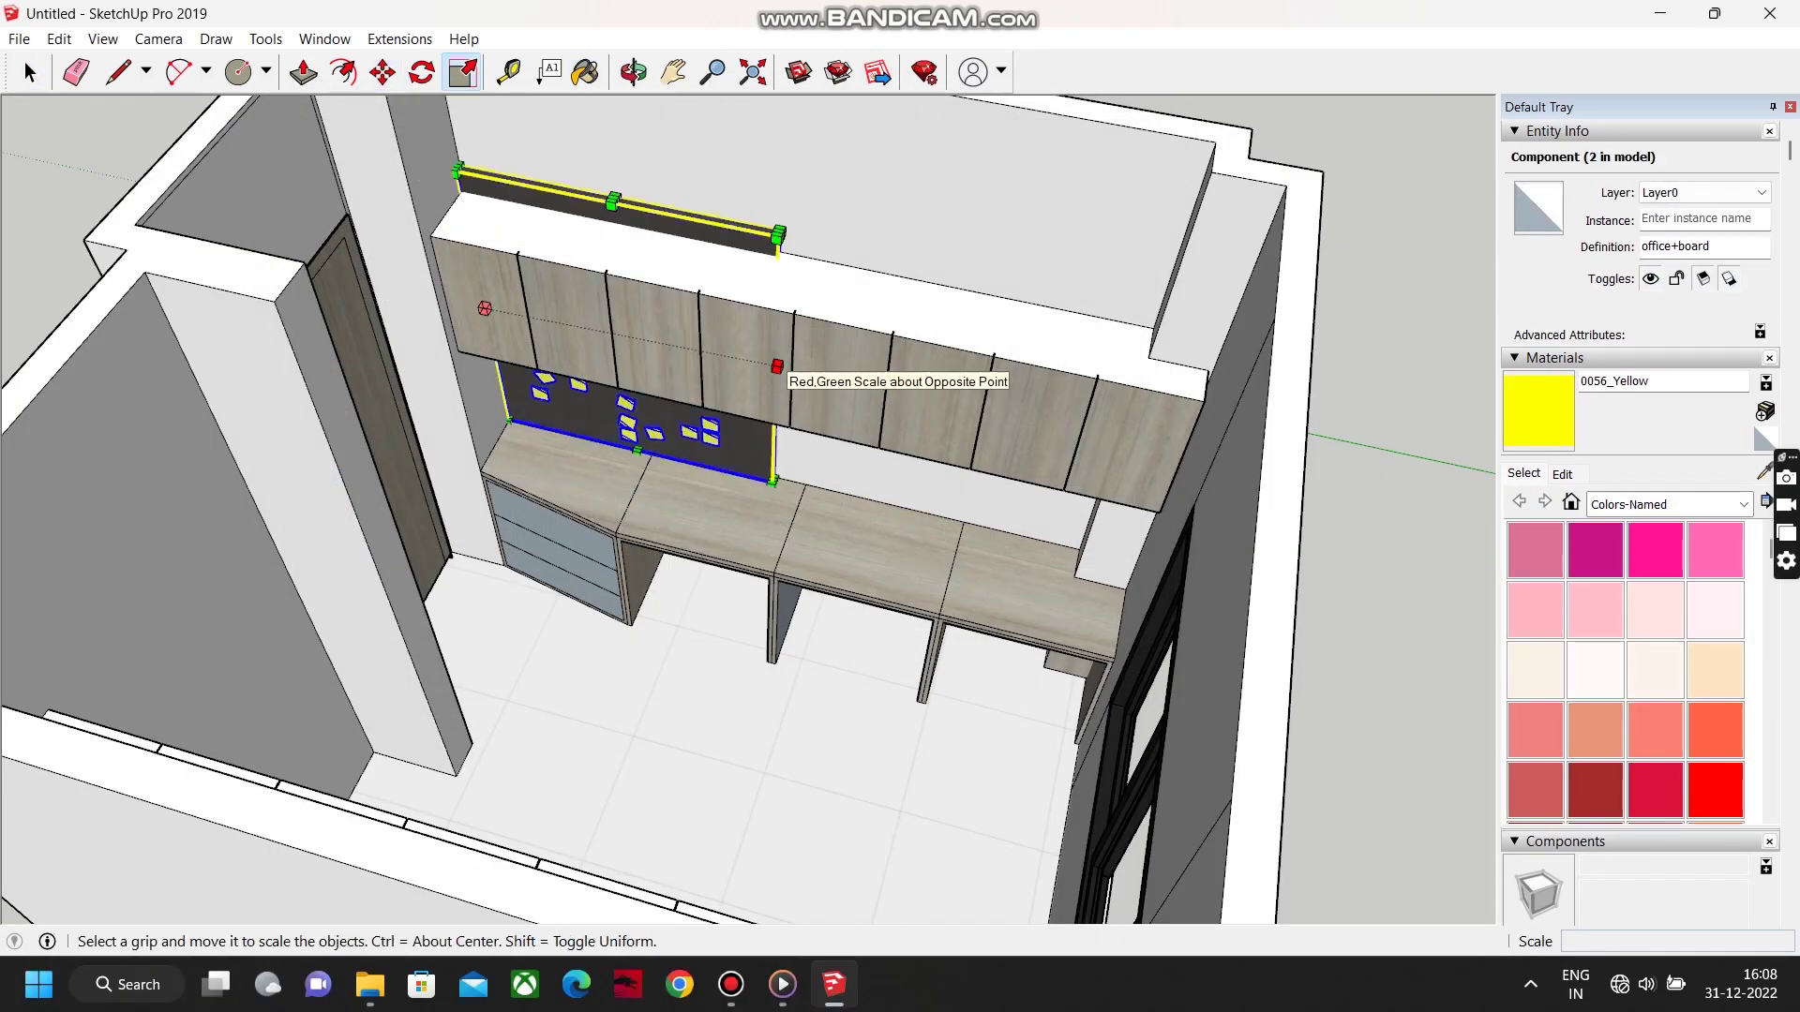
left_click_drag(777, 366, 1144, 452)
left_click_drag(789, 236, 784, 418)
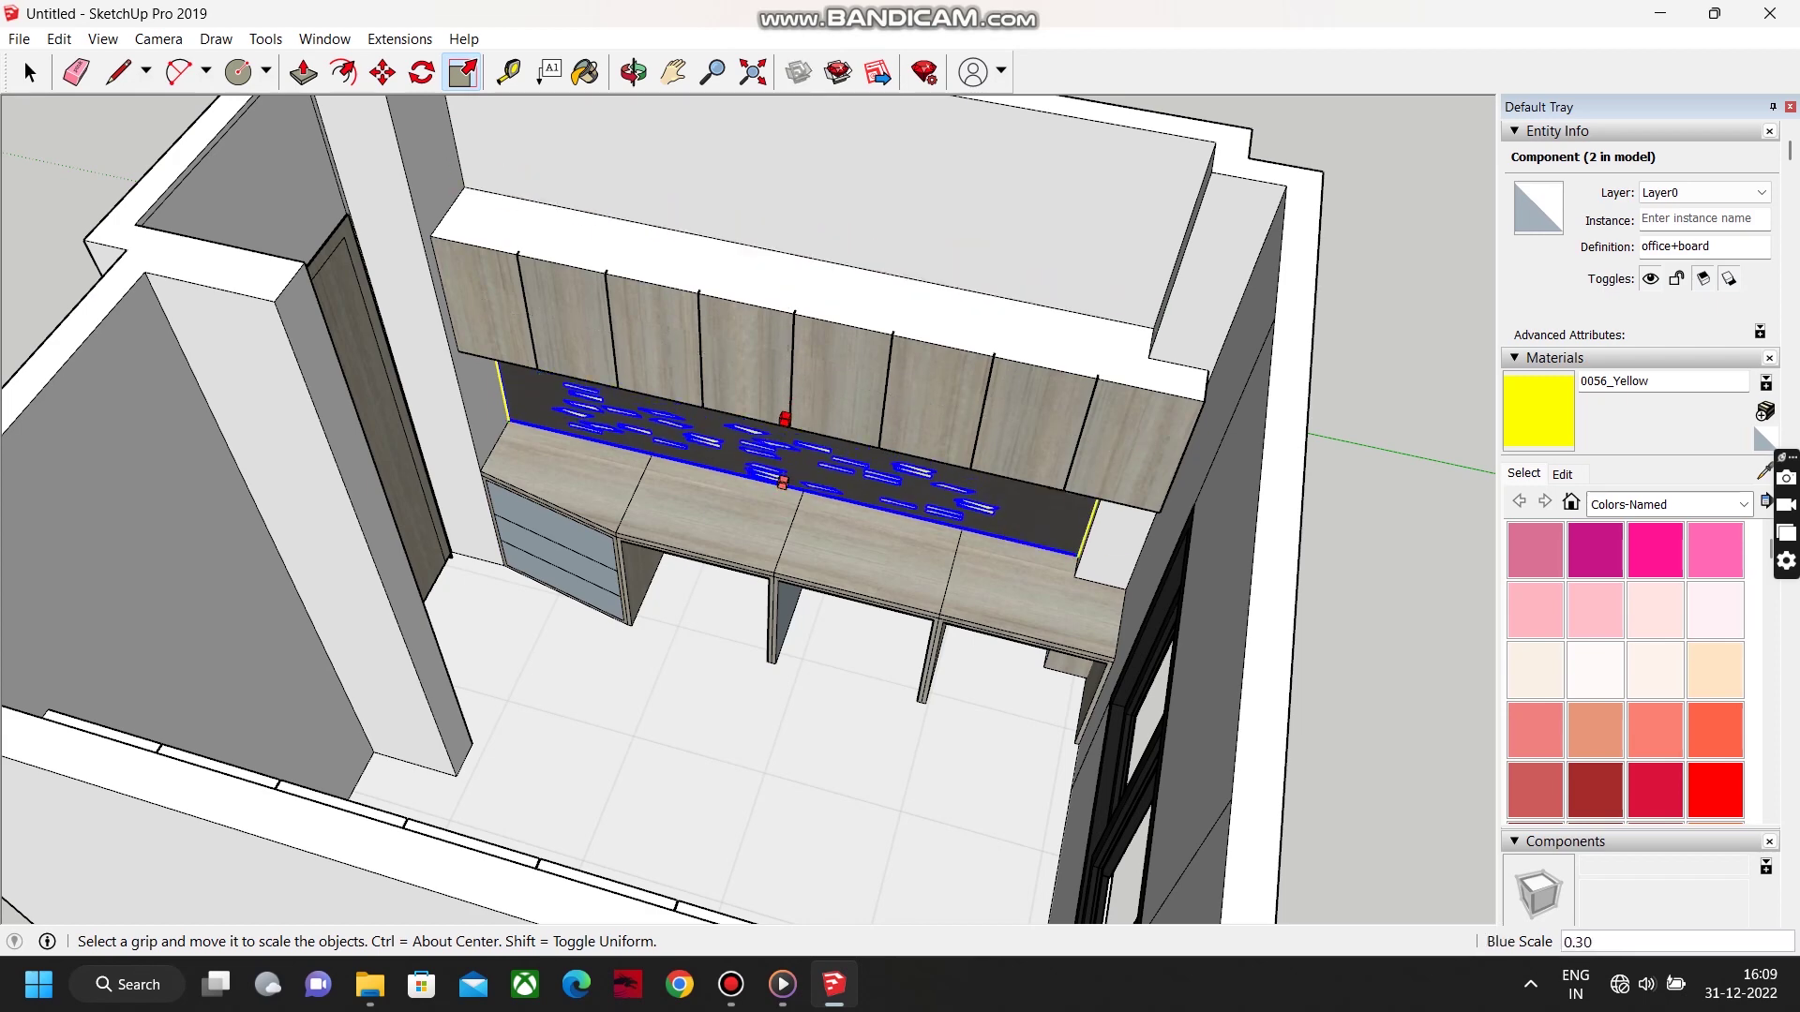
Import the iMac+27_+-+2012 model from Downloads and place it outside the room.
left_click(19, 39)
left_click(68, 389)
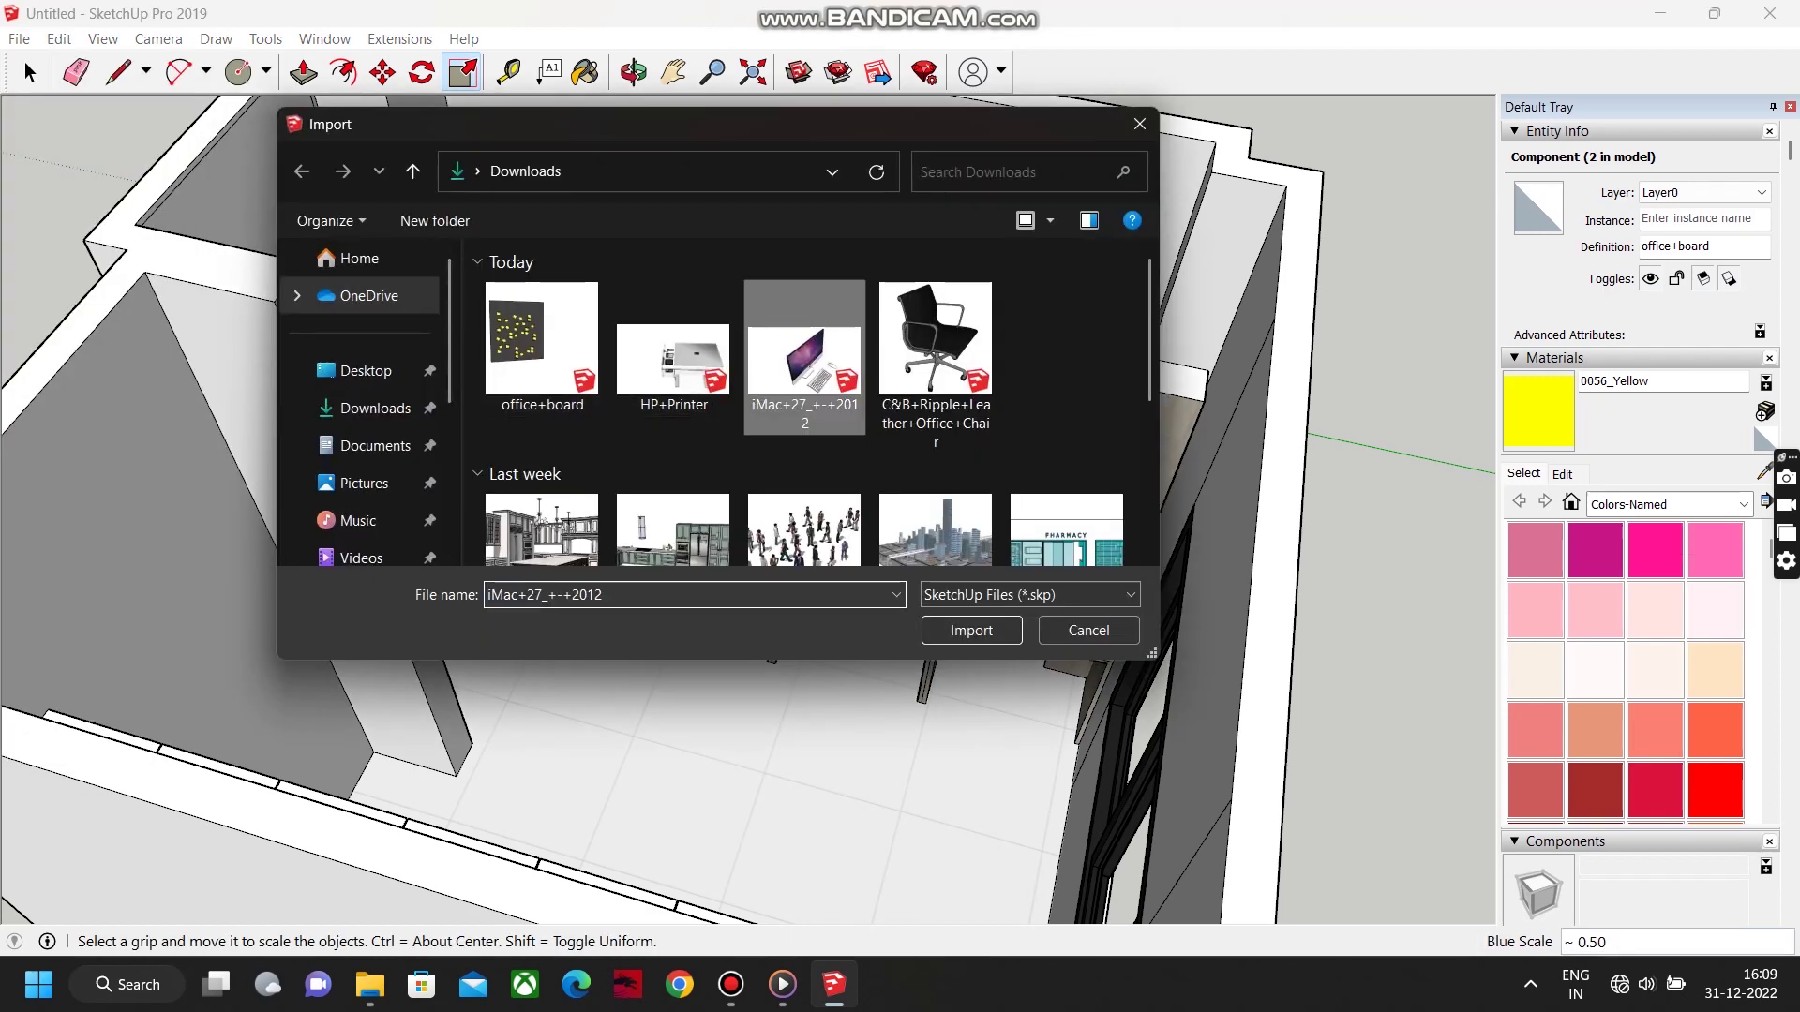
left_click(971, 631)
scroll(750, 469, "down", 5)
left_click(481, 223)
scroll(750, 399, "up", 5)
middle_click_drag(675, 506, 946, 563)
scroll(947, 562, "down", 3)
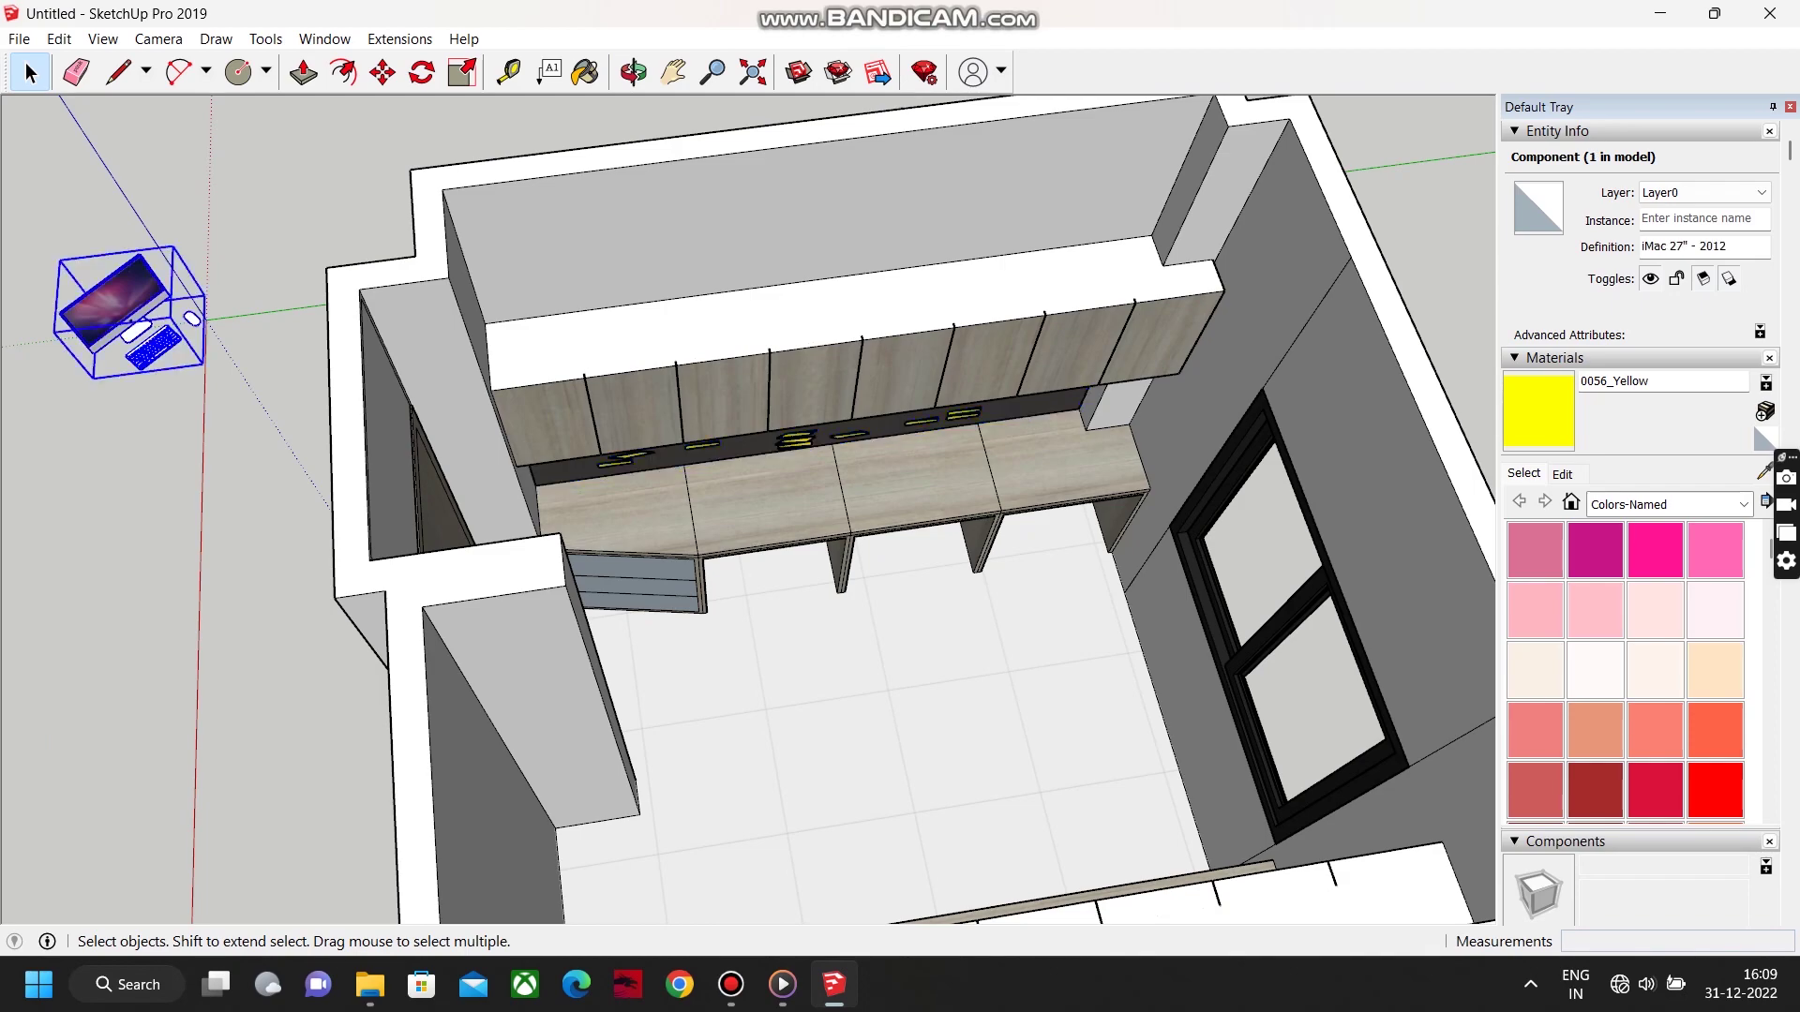
Move the iMac set over the first base cabinet's countertop, beside the angled drawer unit.
key("m")
left_click(148, 341)
scroll(750, 491, "up", 5)
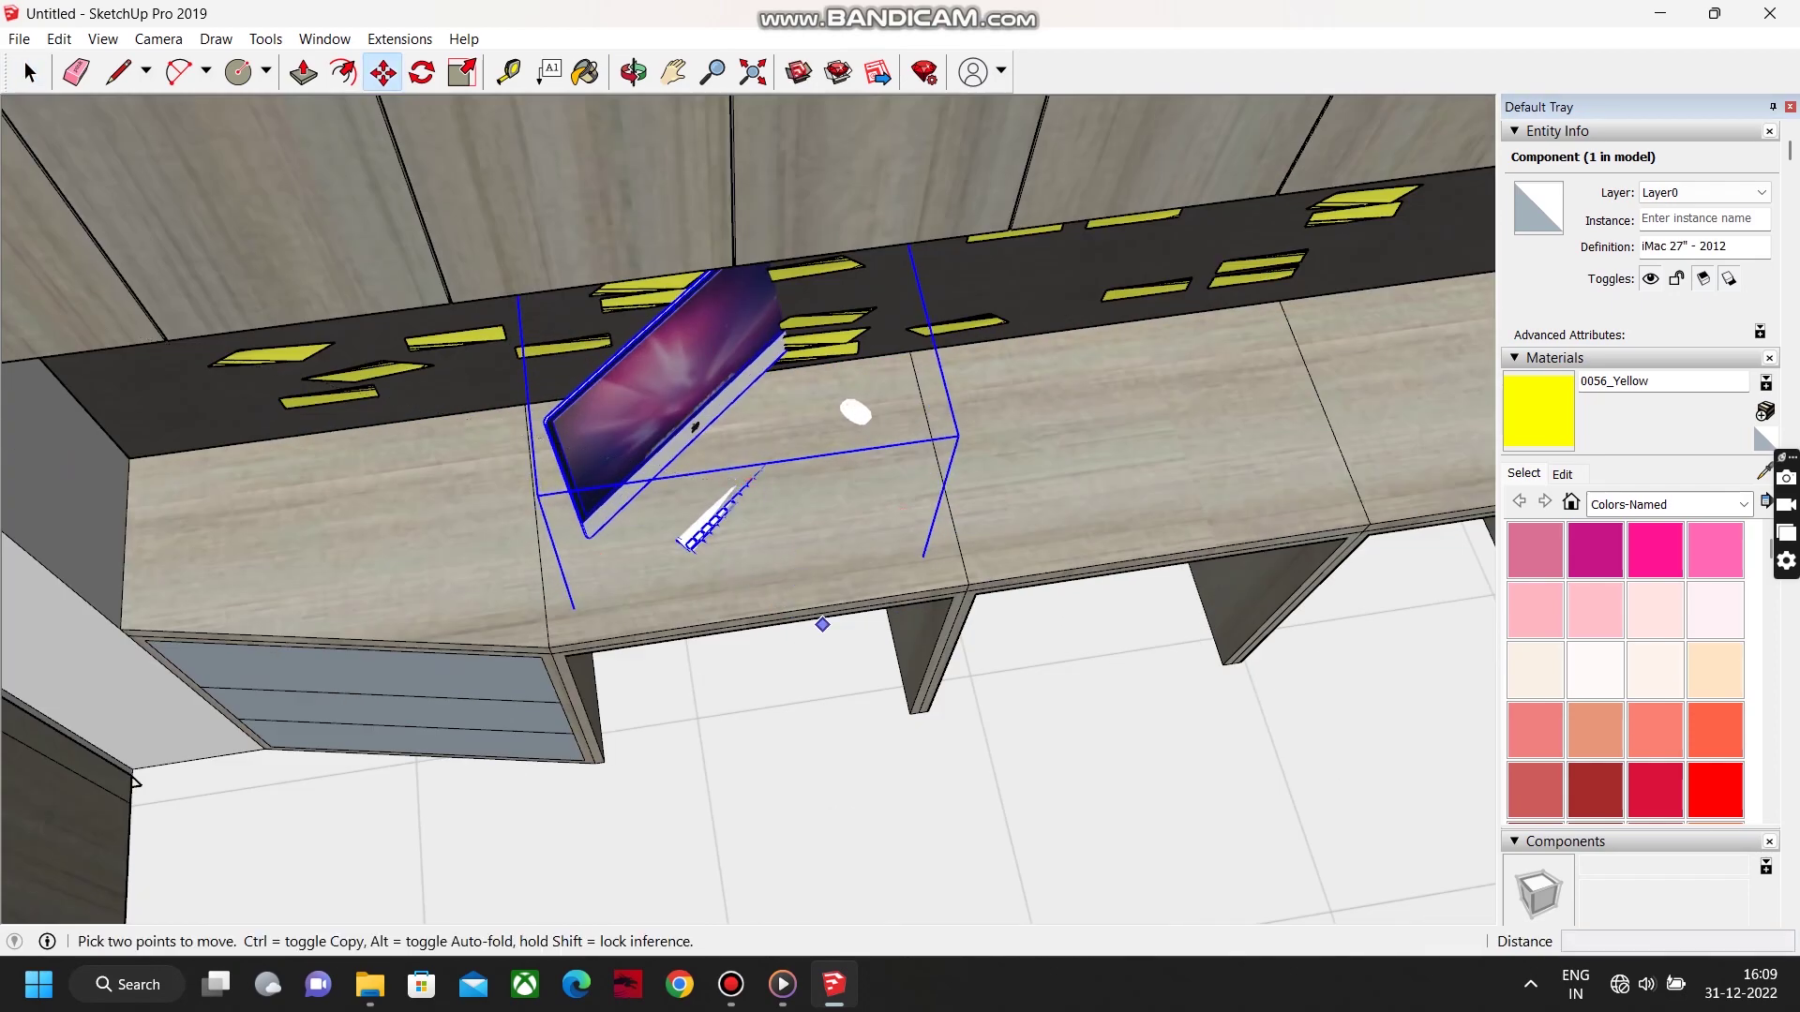
left_click(822, 624)
left_click(824, 610)
Adjust the iMac set's height and position so it rests on the countertop above the first open compartment.
middle_click_drag(824, 610, 723, 374)
scroll(722, 374, "up", 3)
left_click(626, 324)
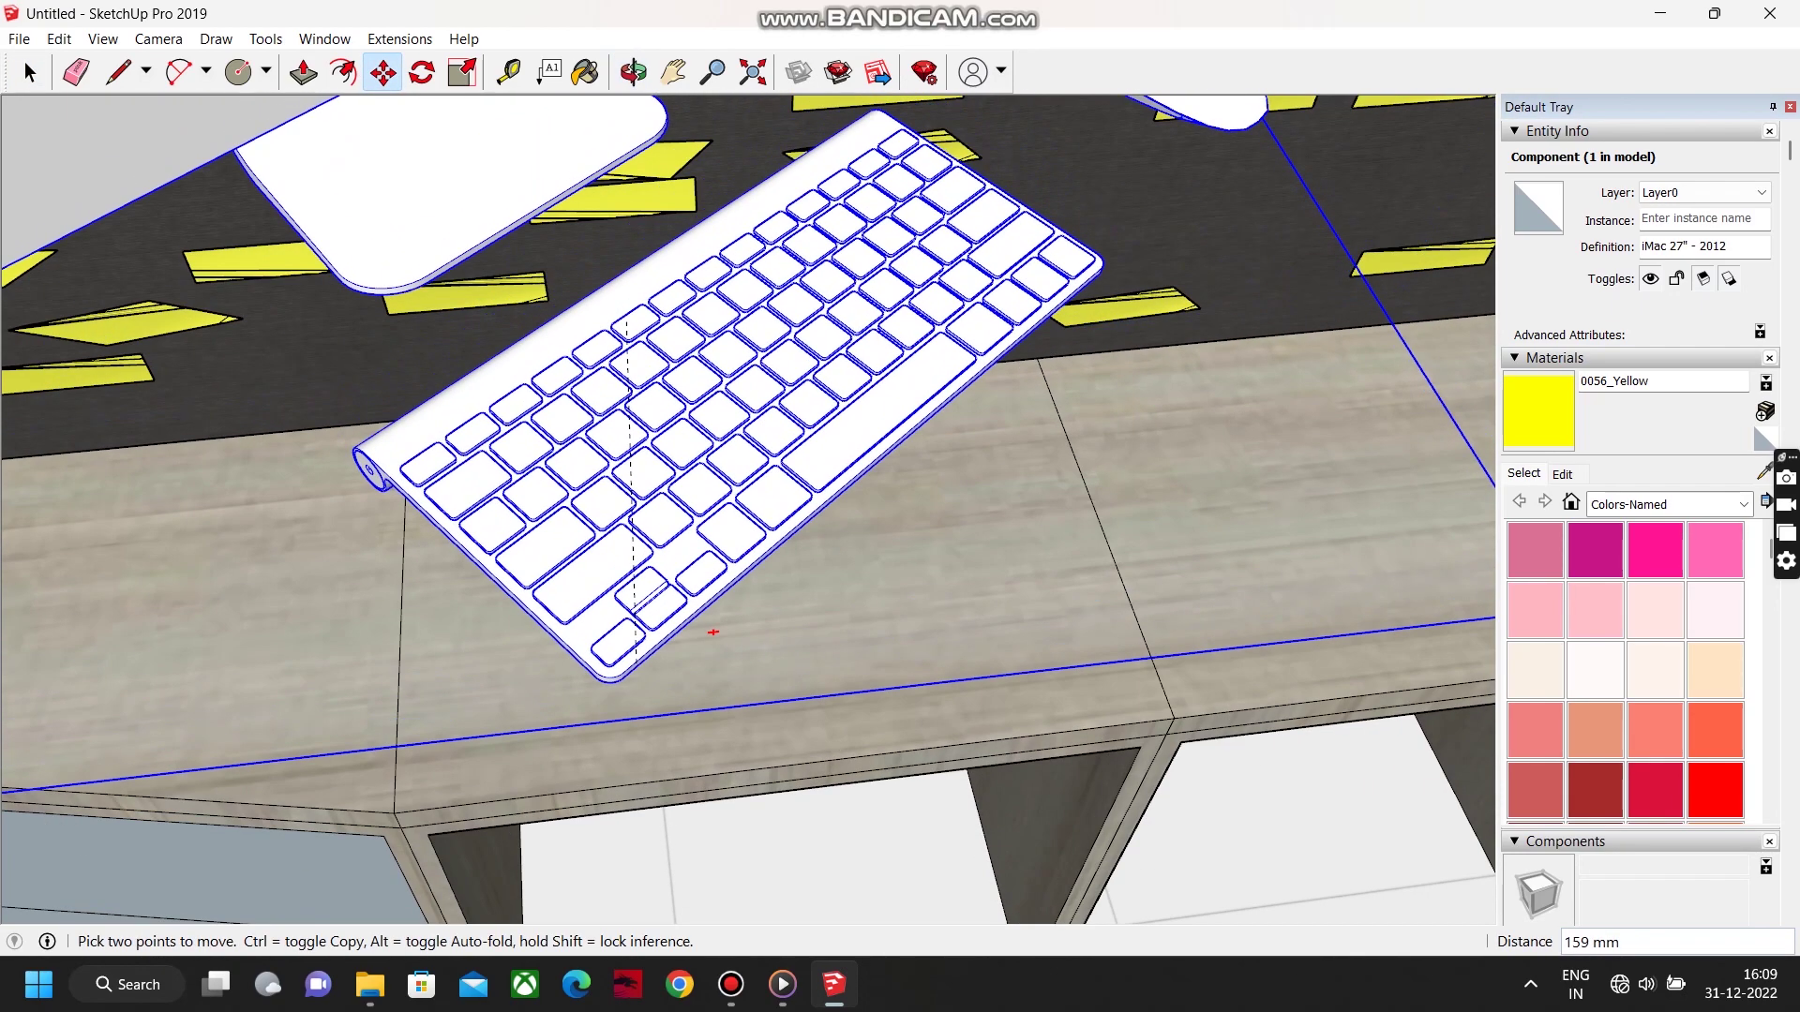
scroll(632, 655, "down", 4)
left_click(672, 715)
middle_click_drag(692, 700, 375, 717)
left_click(626, 641)
left_click(691, 476)
middle_click_drag(692, 476, 881, 506)
scroll(876, 504, "down", 3)
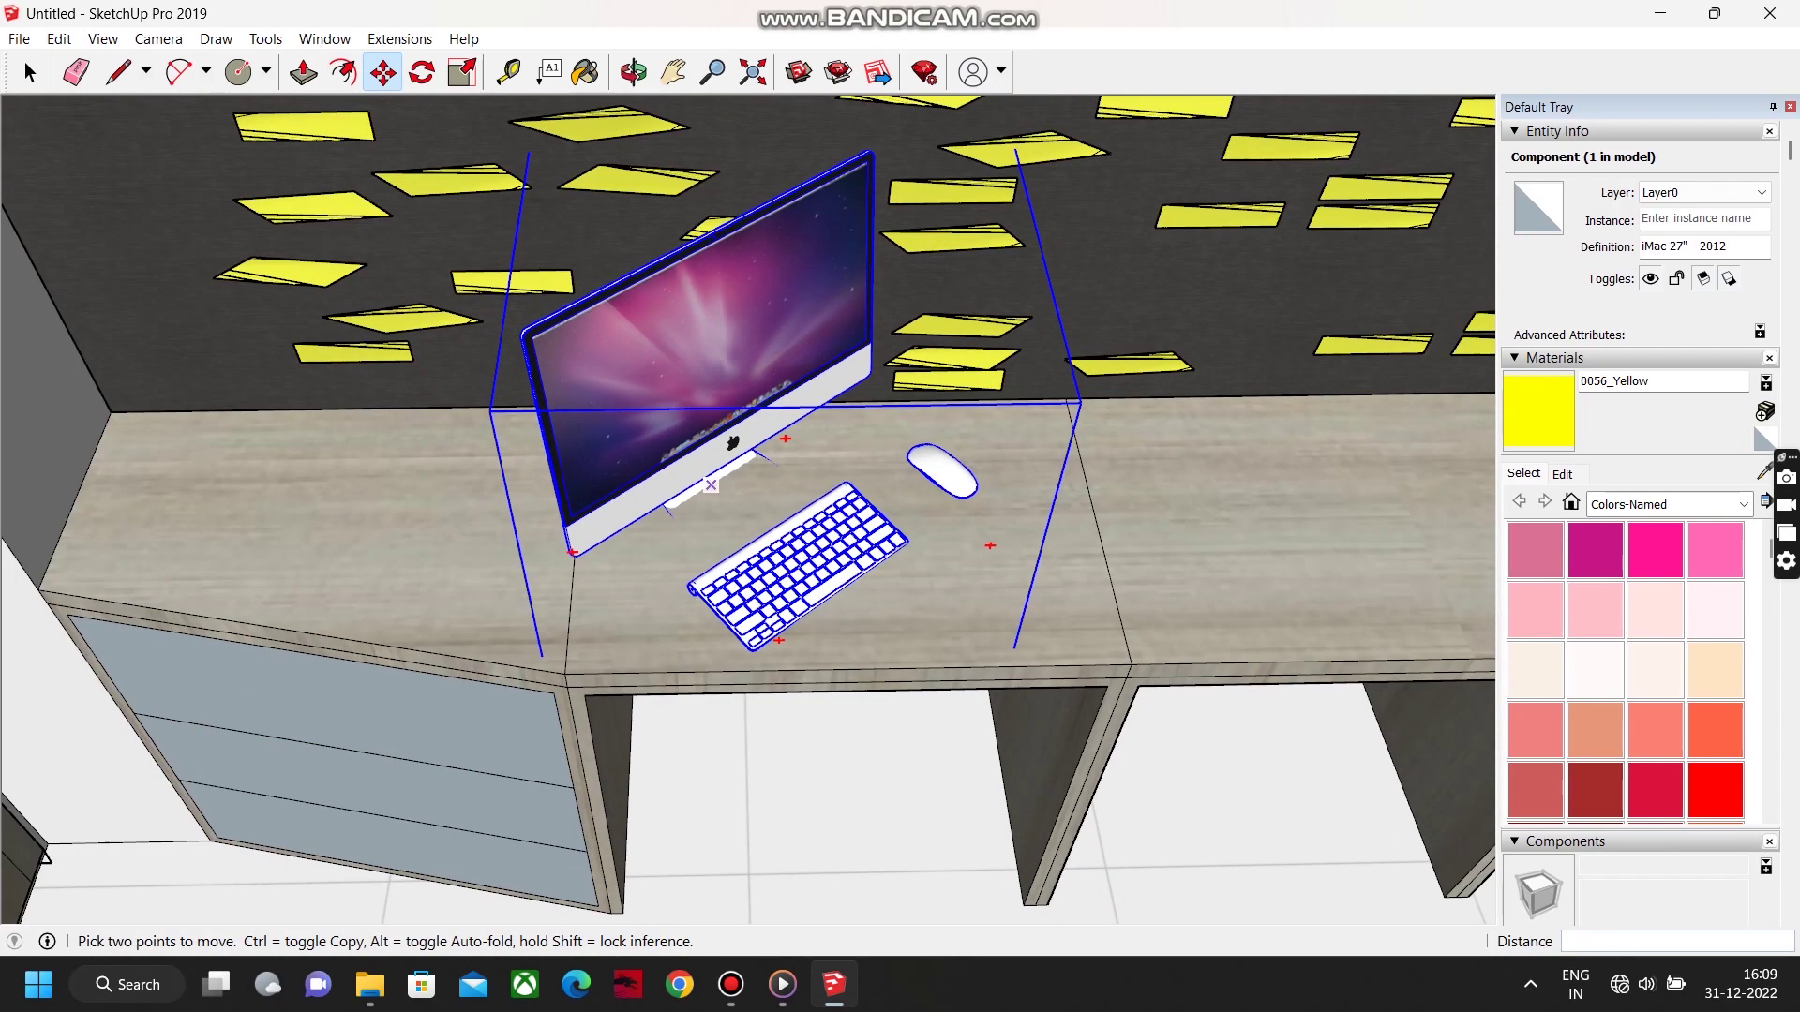
Rotate the iMac set to face the front of the desk, reposition it on the countertop and scale it by 0.94.
left_click(995, 481)
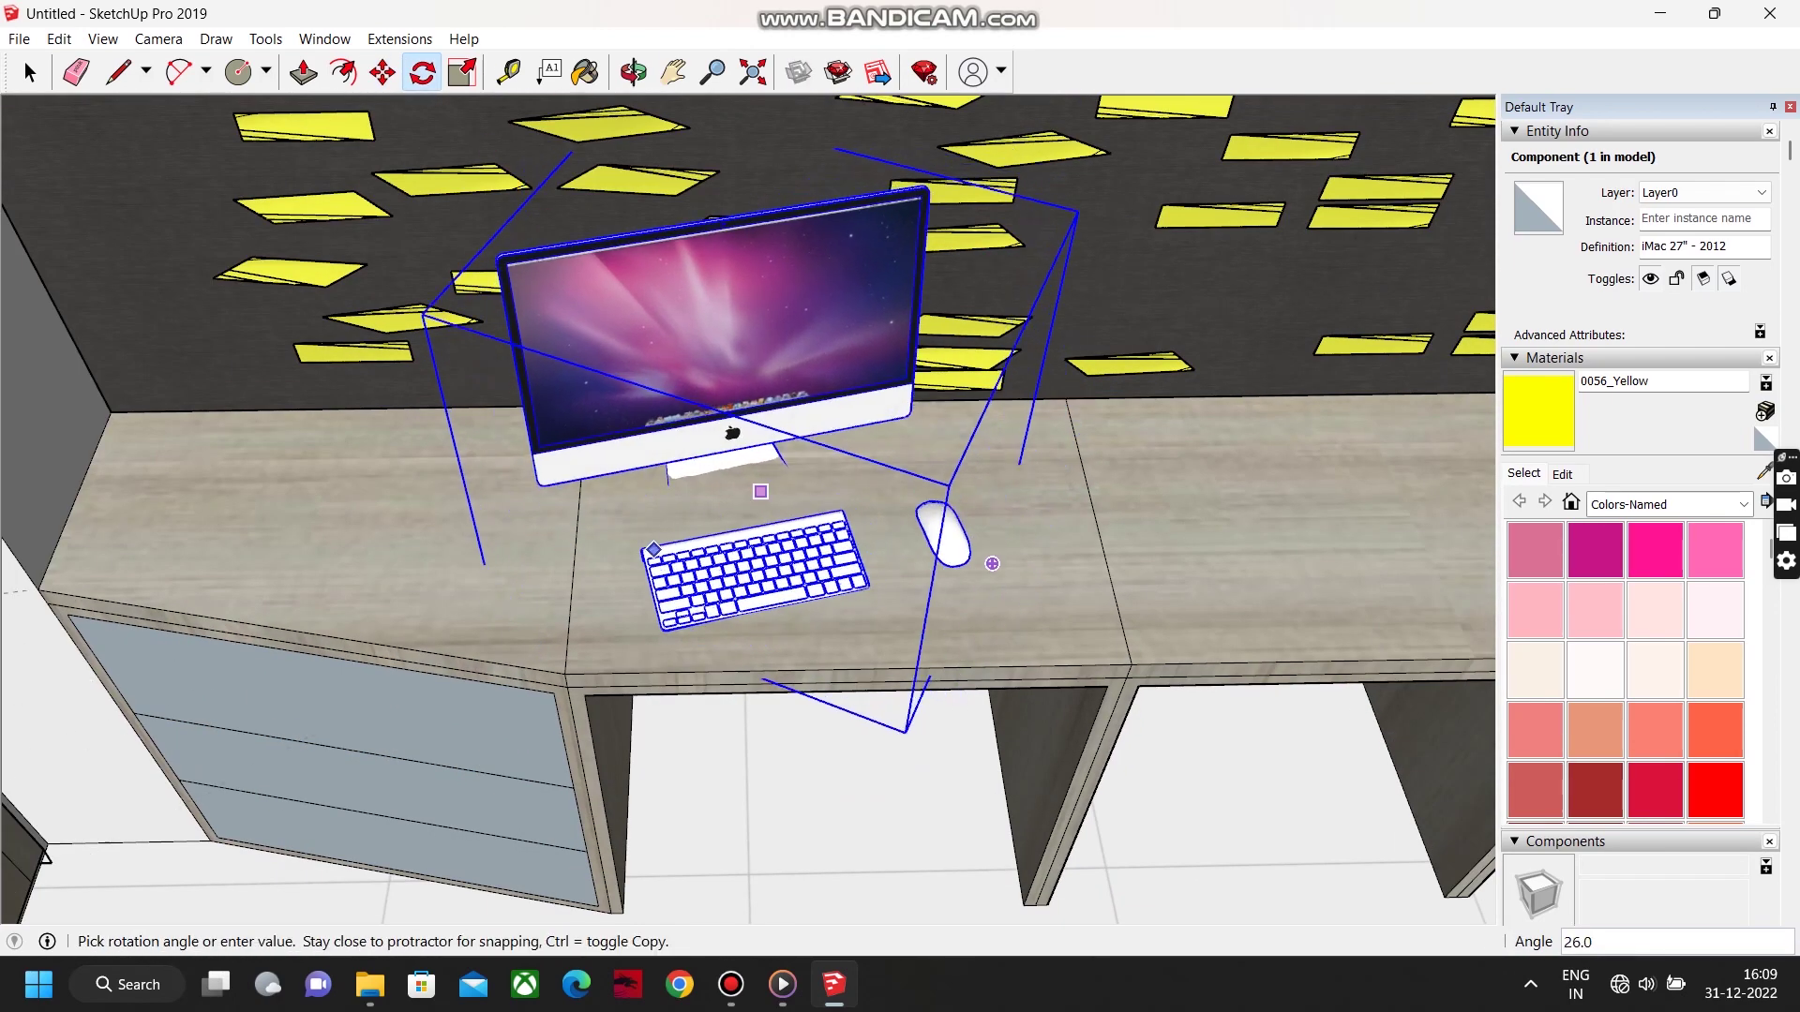
key("m")
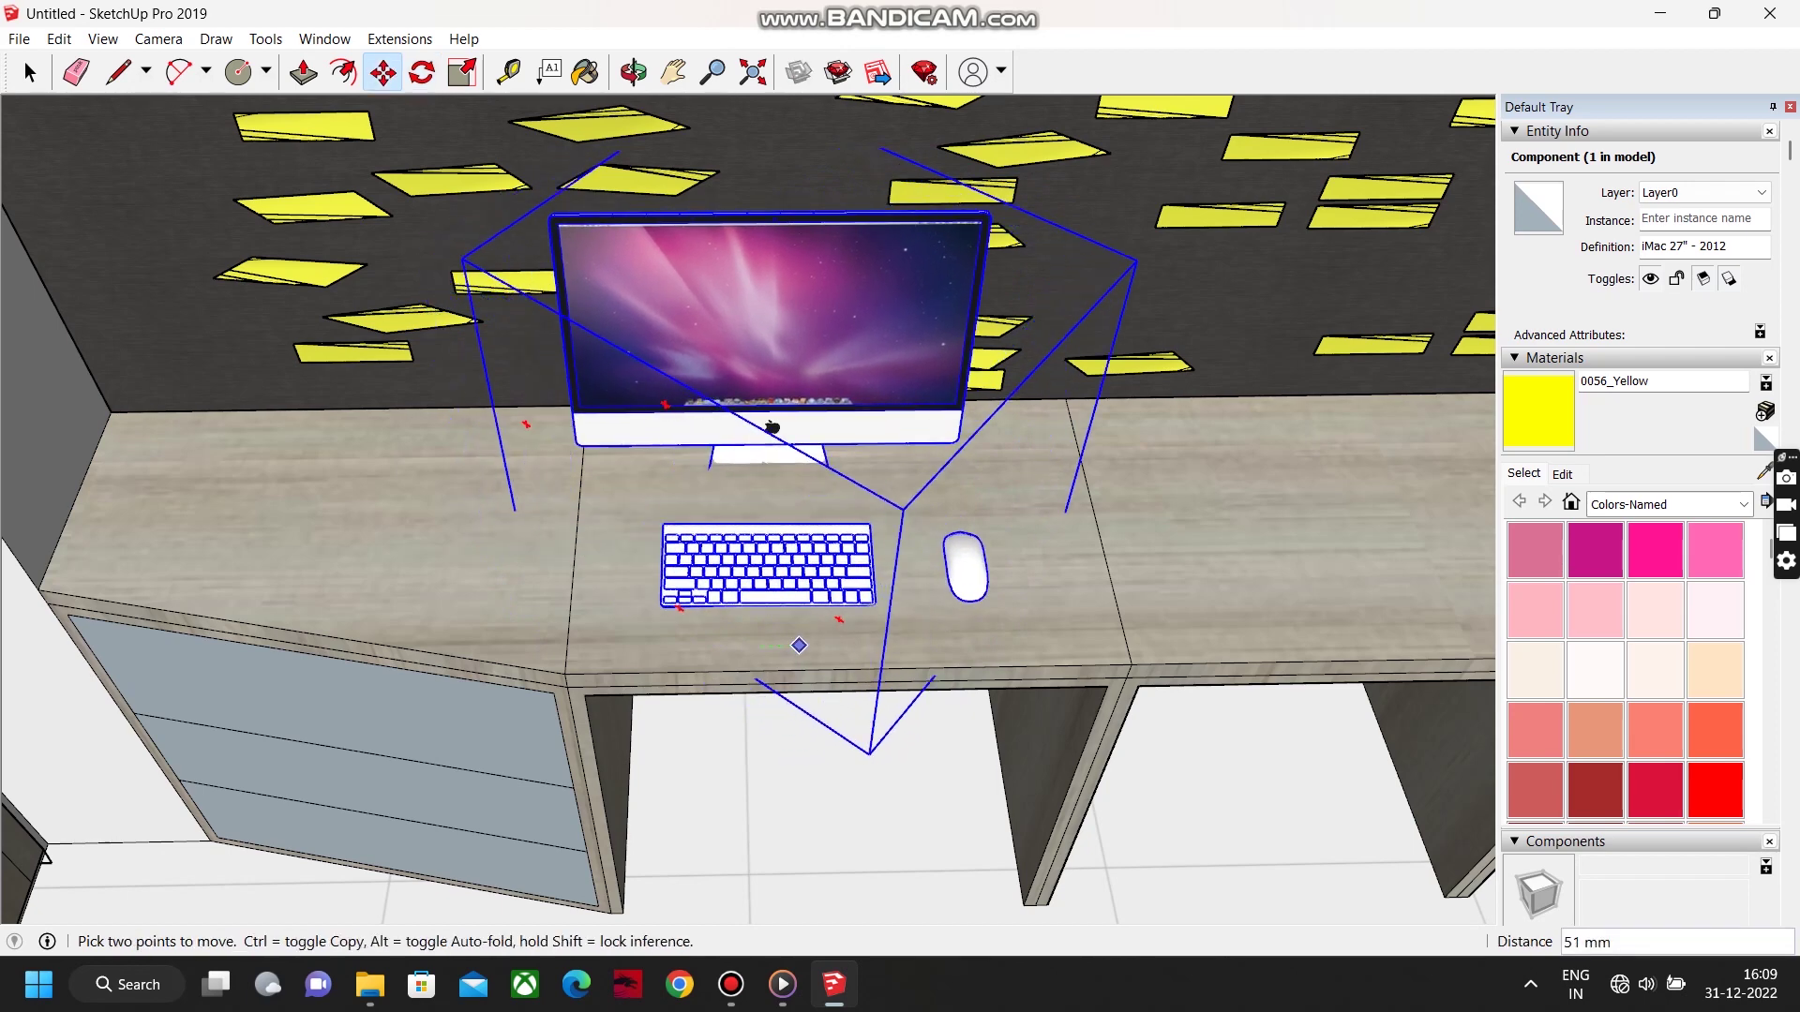
scroll(884, 763, "up", 2)
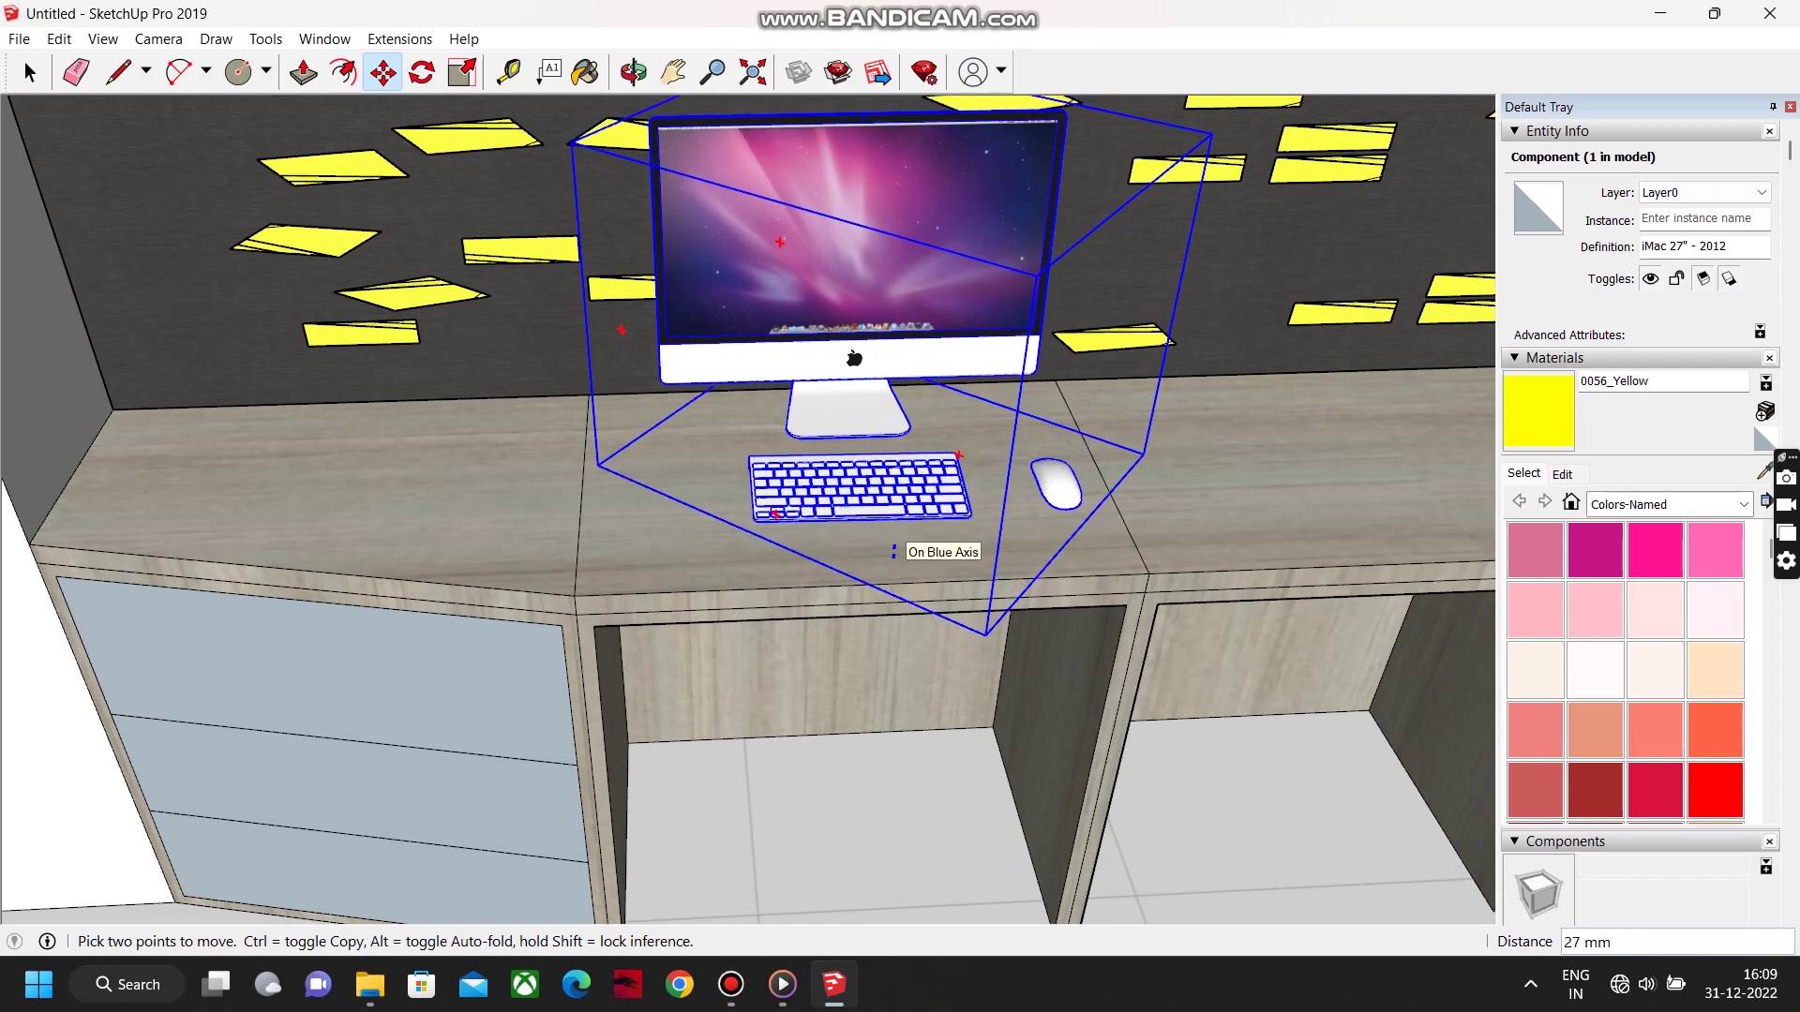
middle_click_drag(893, 551, 862, 534)
key("s")
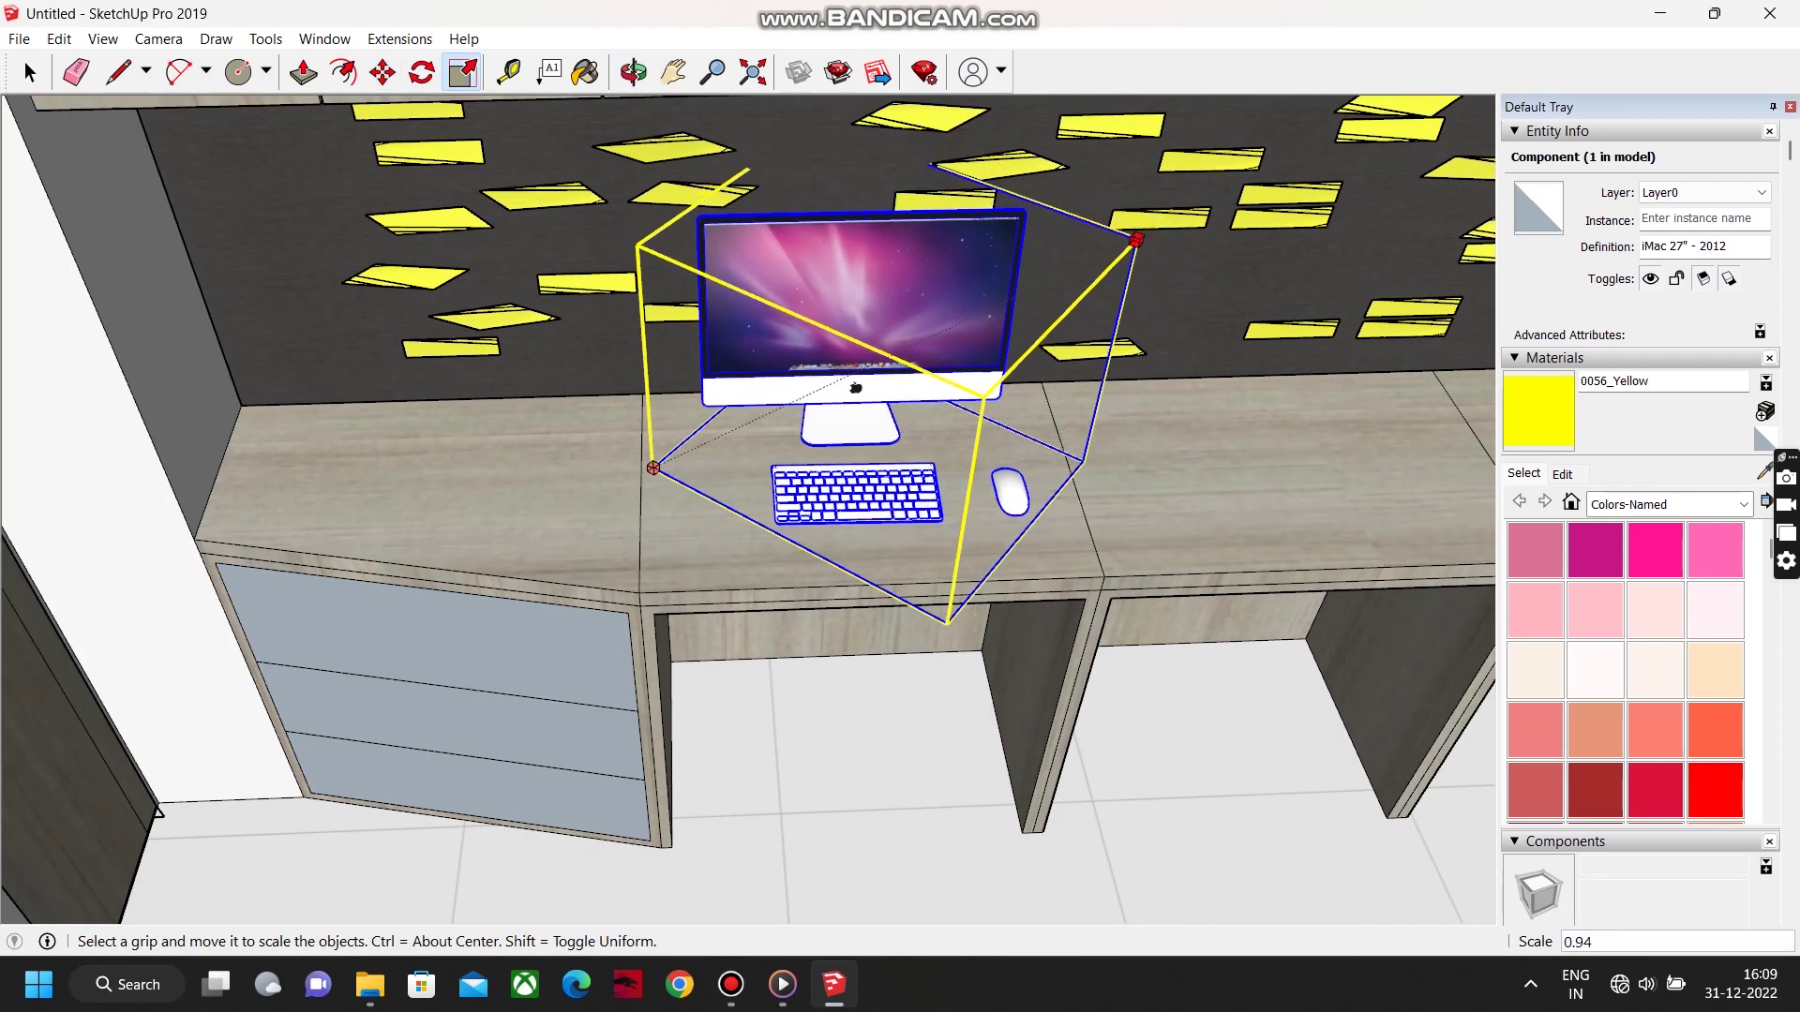
Copy the iMac set along the countertop above the second and third open compartments.
scroll(541, 585, "down", 2)
left_click(773, 561)
key("ctrl")
left_click(1125, 549)
left_click(1124, 549)
key("ctrl")
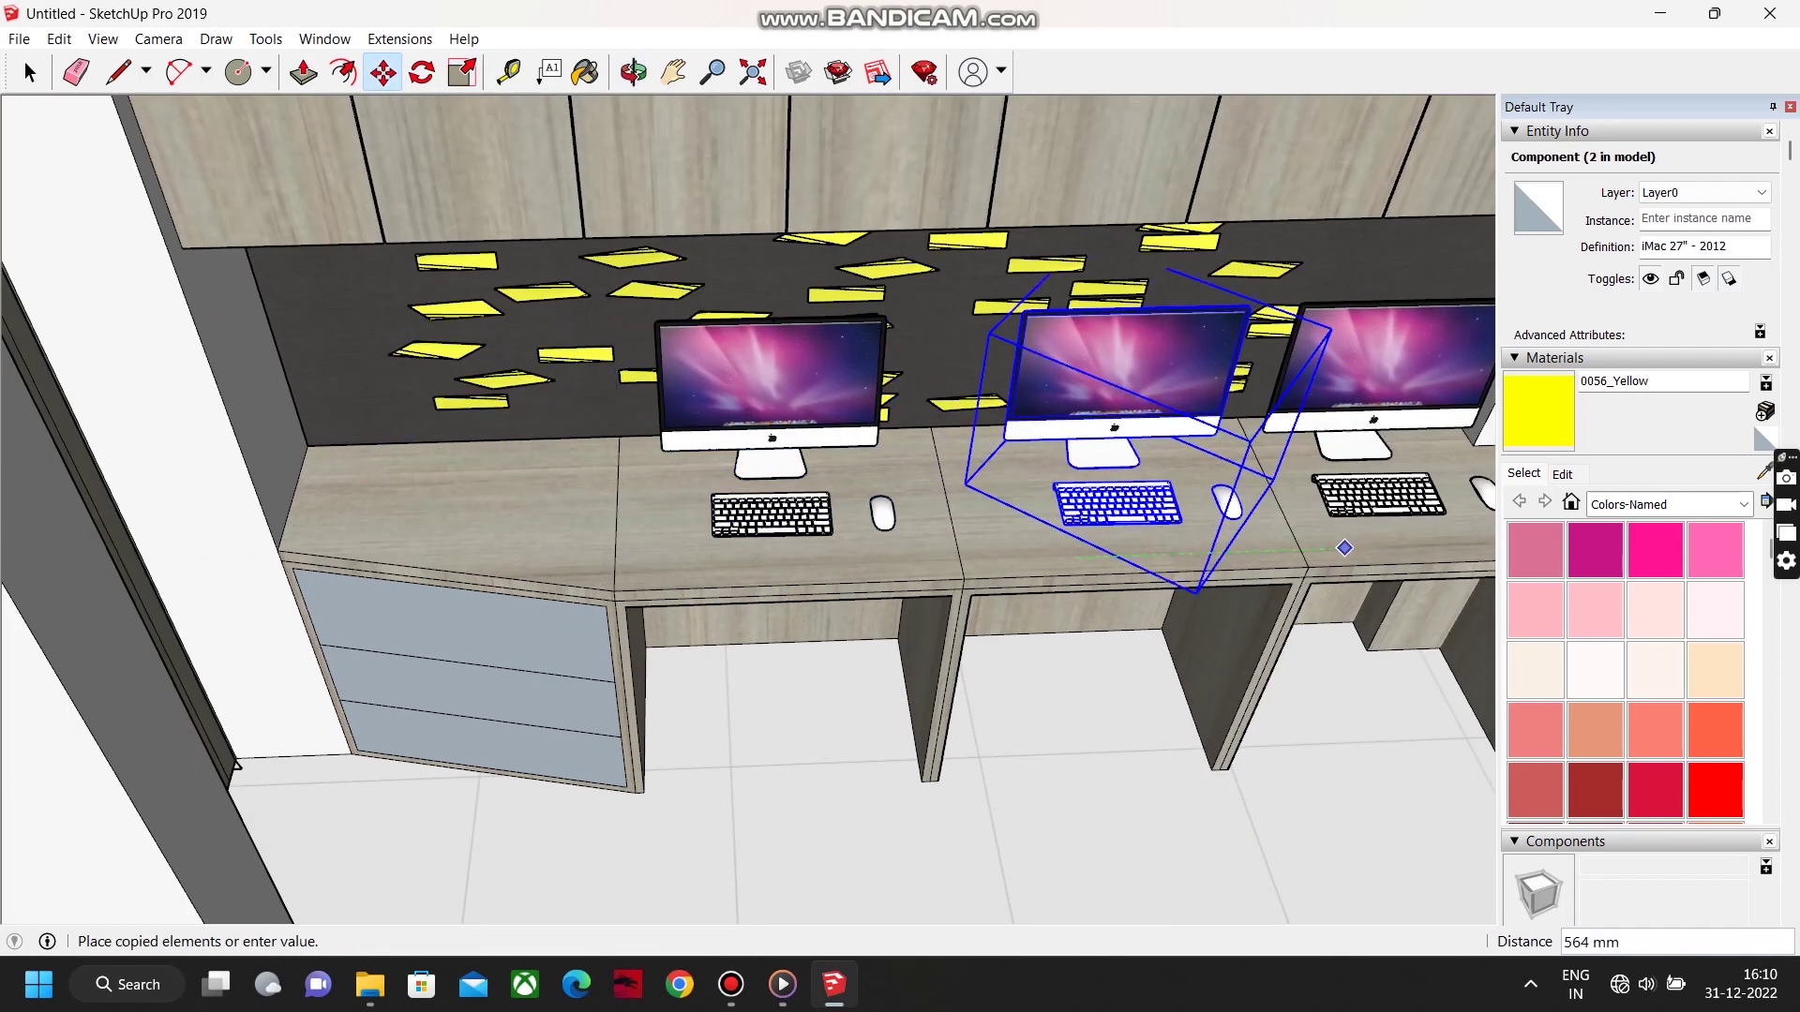
left_click(1382, 542)
Select all three iMac sets and copy them across the room to the opposite countertop.
scroll(937, 450, "down", 3)
middle_click_drag(947, 450, 956, 492)
key("space")
left_click(1121, 461, "shift")
key("m")
left_click(948, 496)
key("ctrl")
scroll(1003, 553, "down", 4)
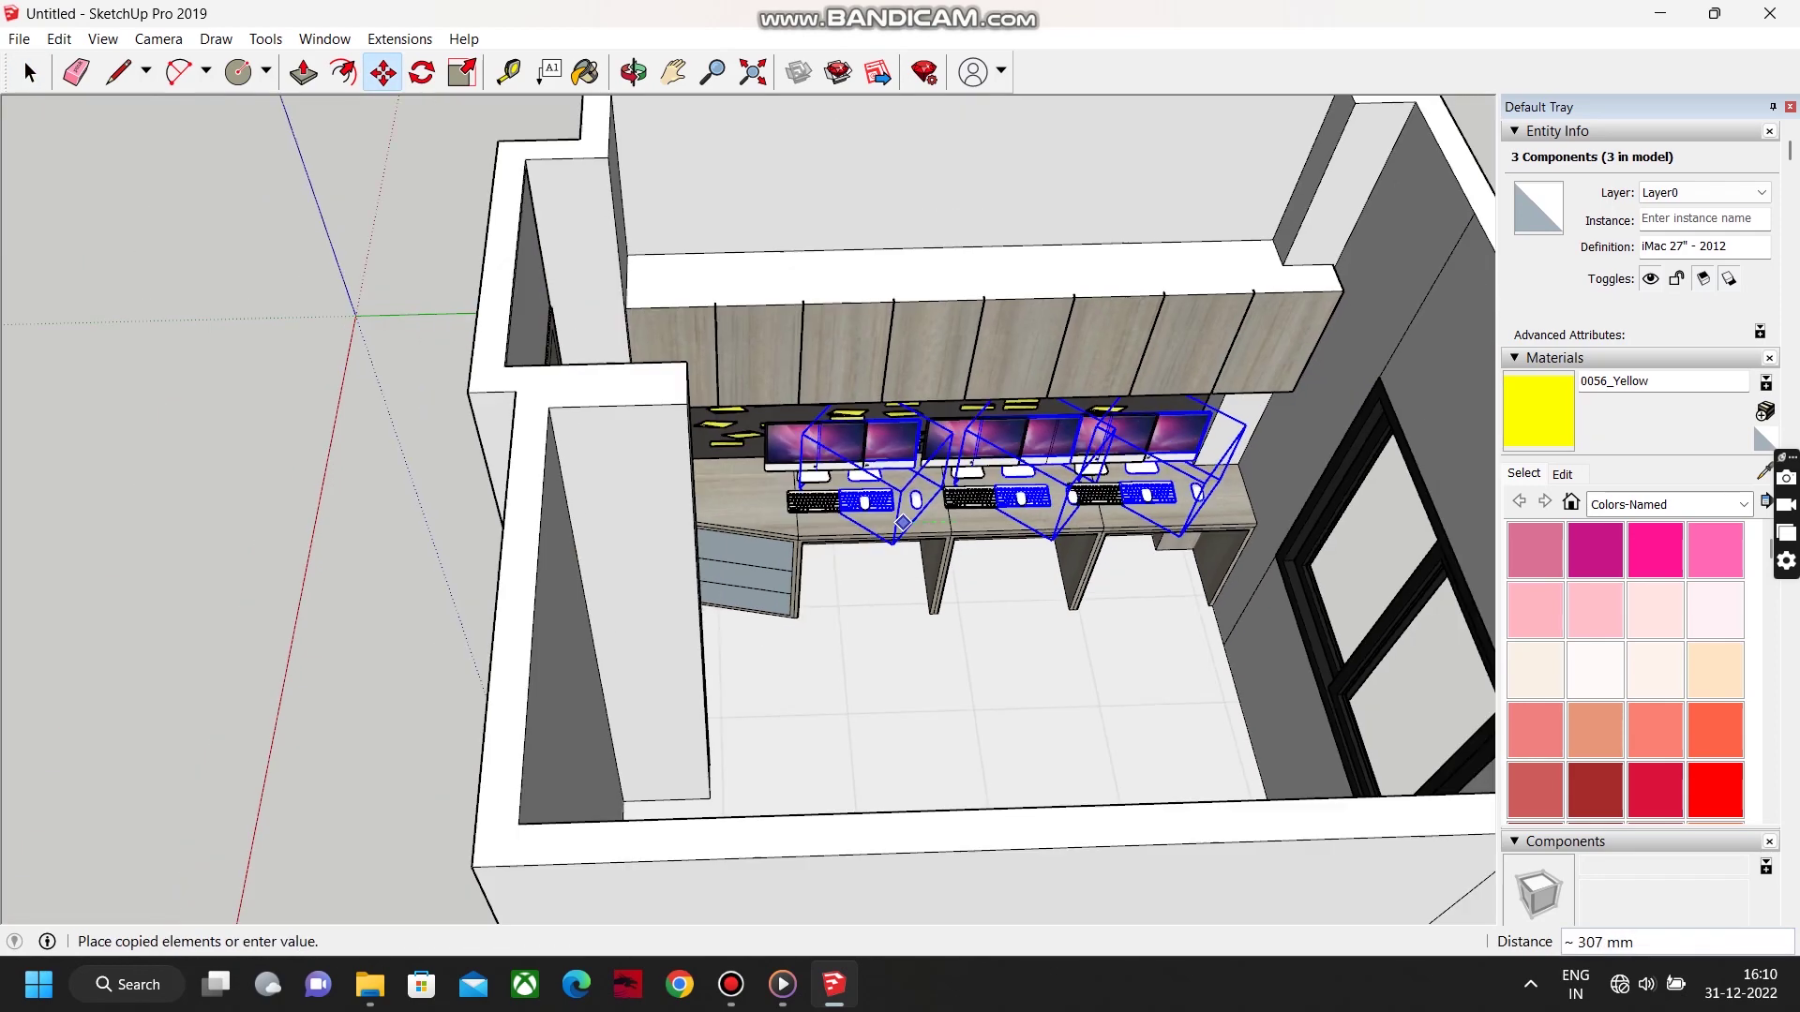
middle_click_drag(768, 469, 1115, 524)
left_click(1087, 285)
Flip the three copied iMac sets so their screens face the room.
right_click(1077, 322)
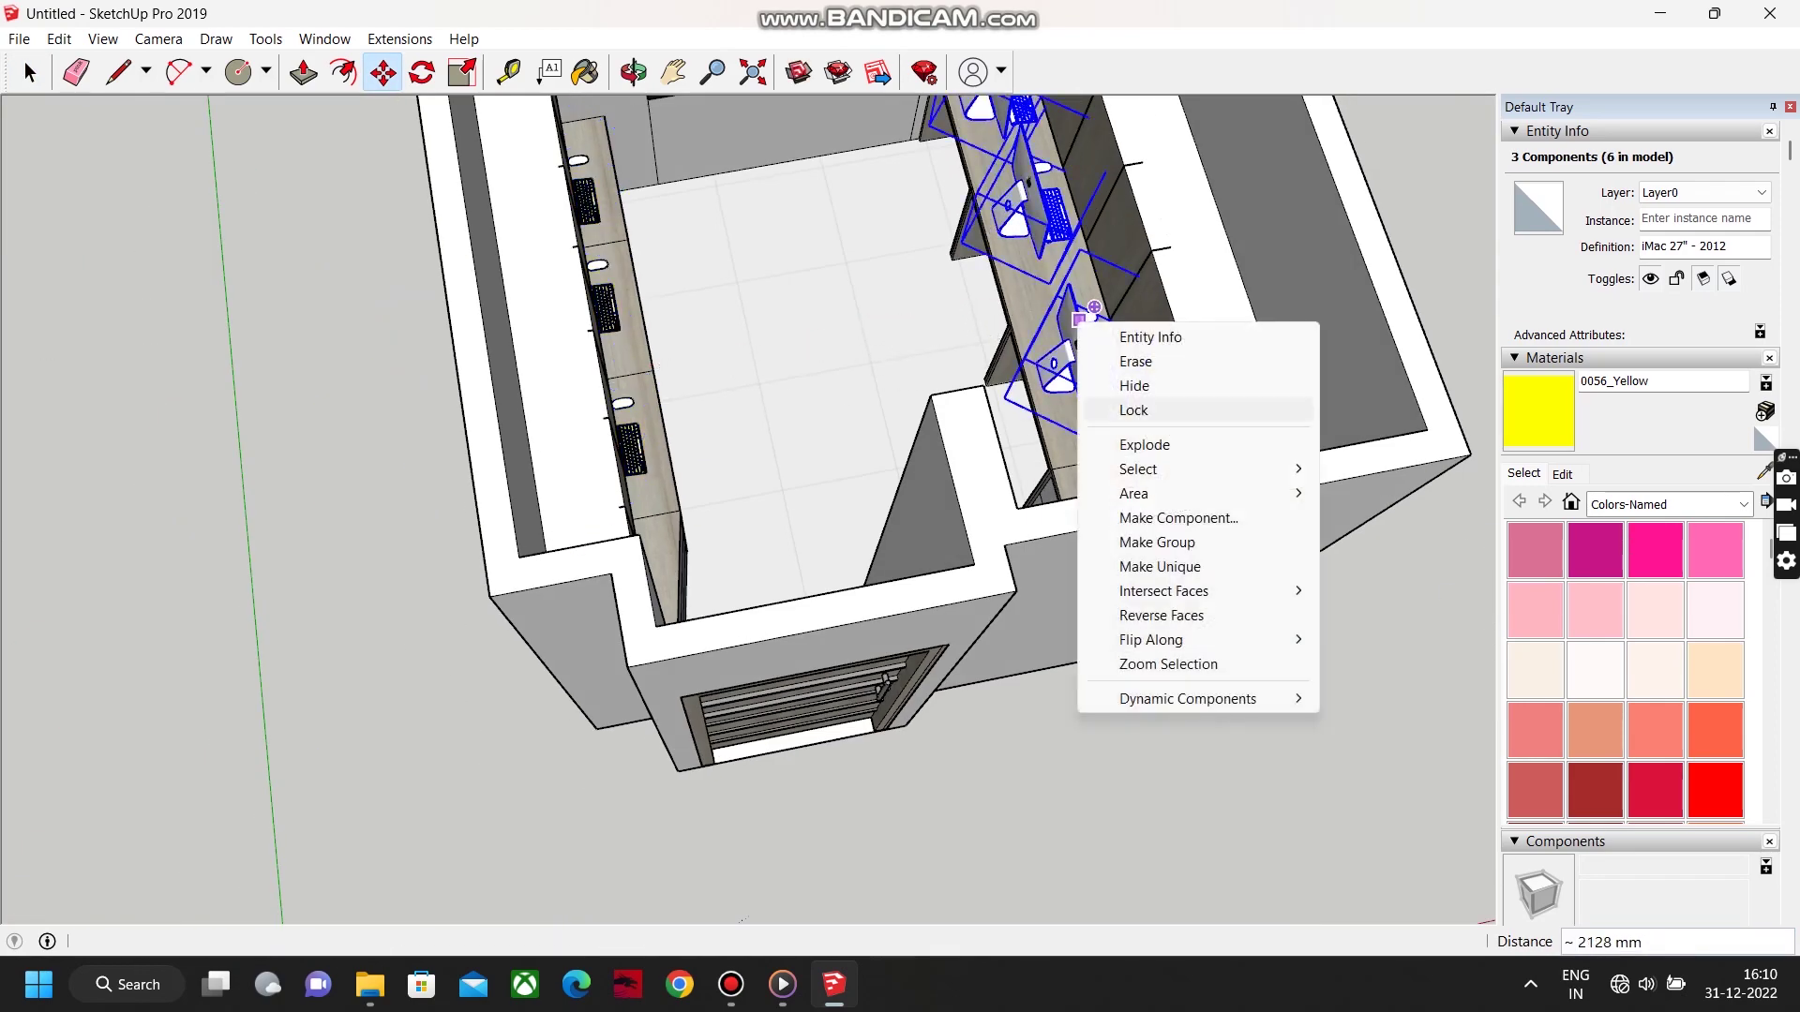
mouse_move(1171, 640)
left_click(1395, 640)
Move the three flipped iMac sets over the opposite countertop, with the screens toward the wall.
scroll(750, 450, "down", 3)
middle_click_drag(412, 413, 375, 272)
scroll(1089, 482, "up", 4)
scroll(539, 364, "up", 4)
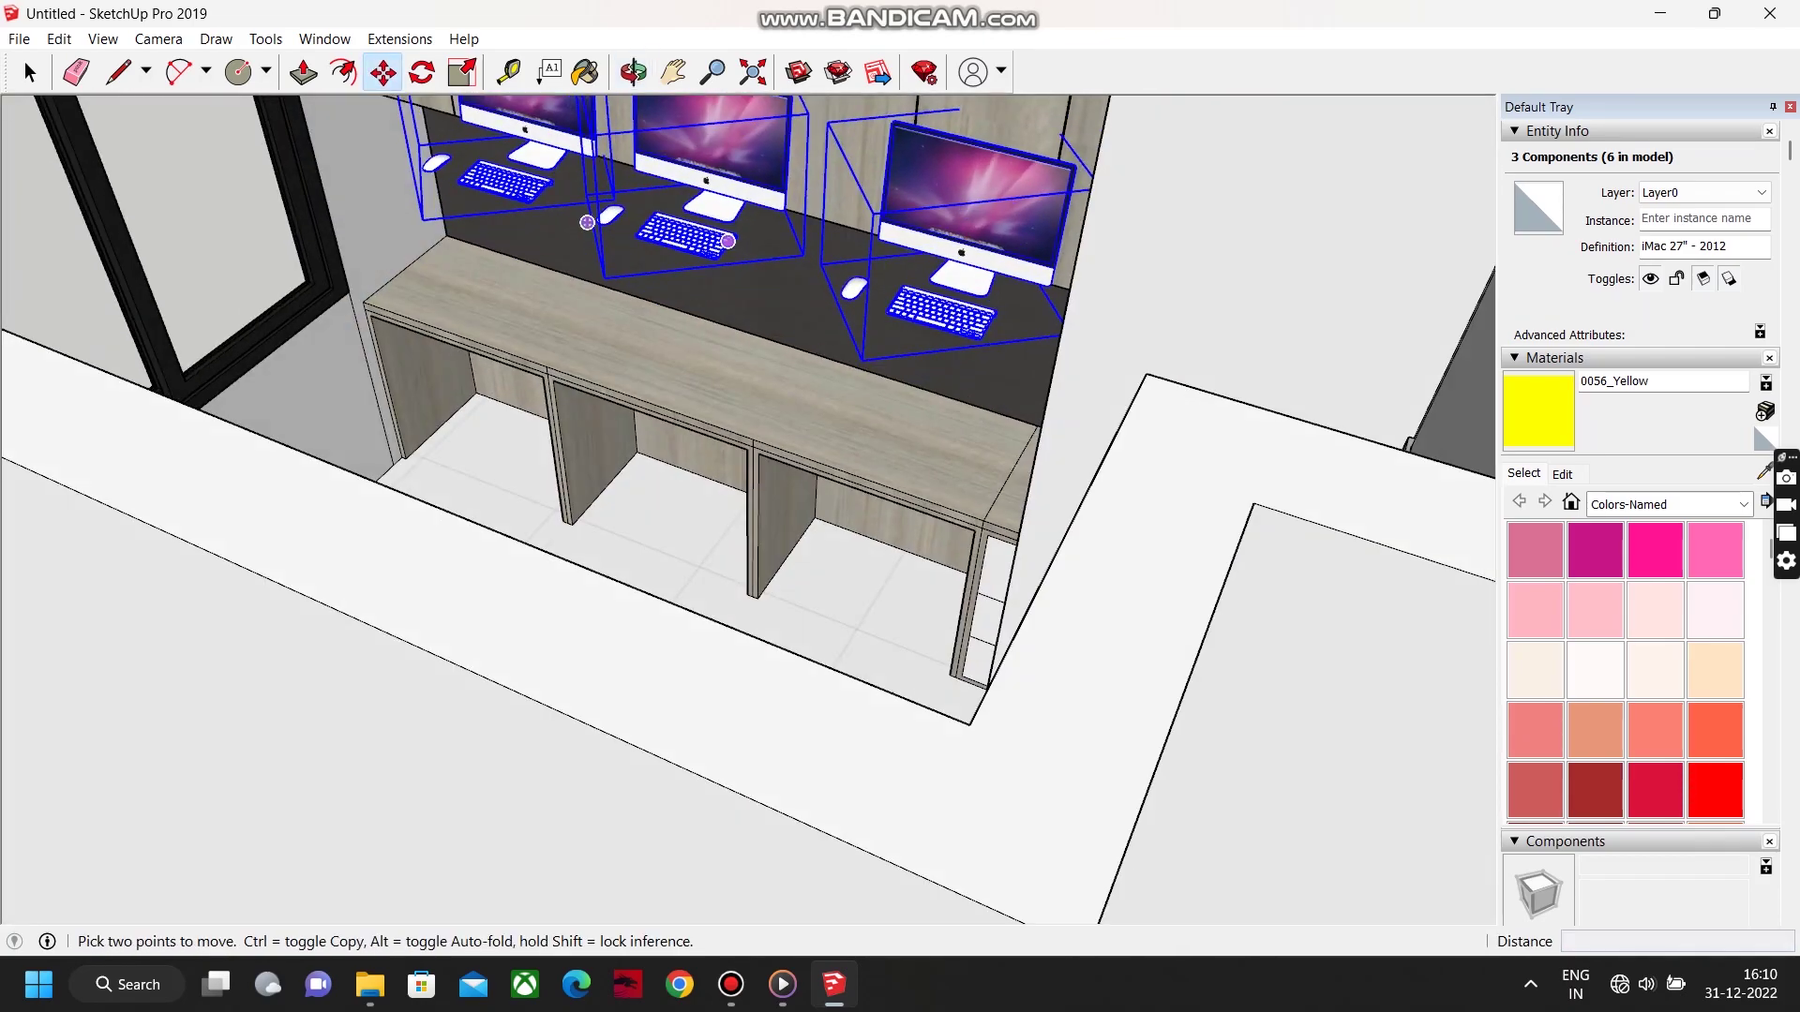
left_click(715, 201)
left_click(718, 437)
scroll(723, 454, "up", 5)
left_click(731, 466)
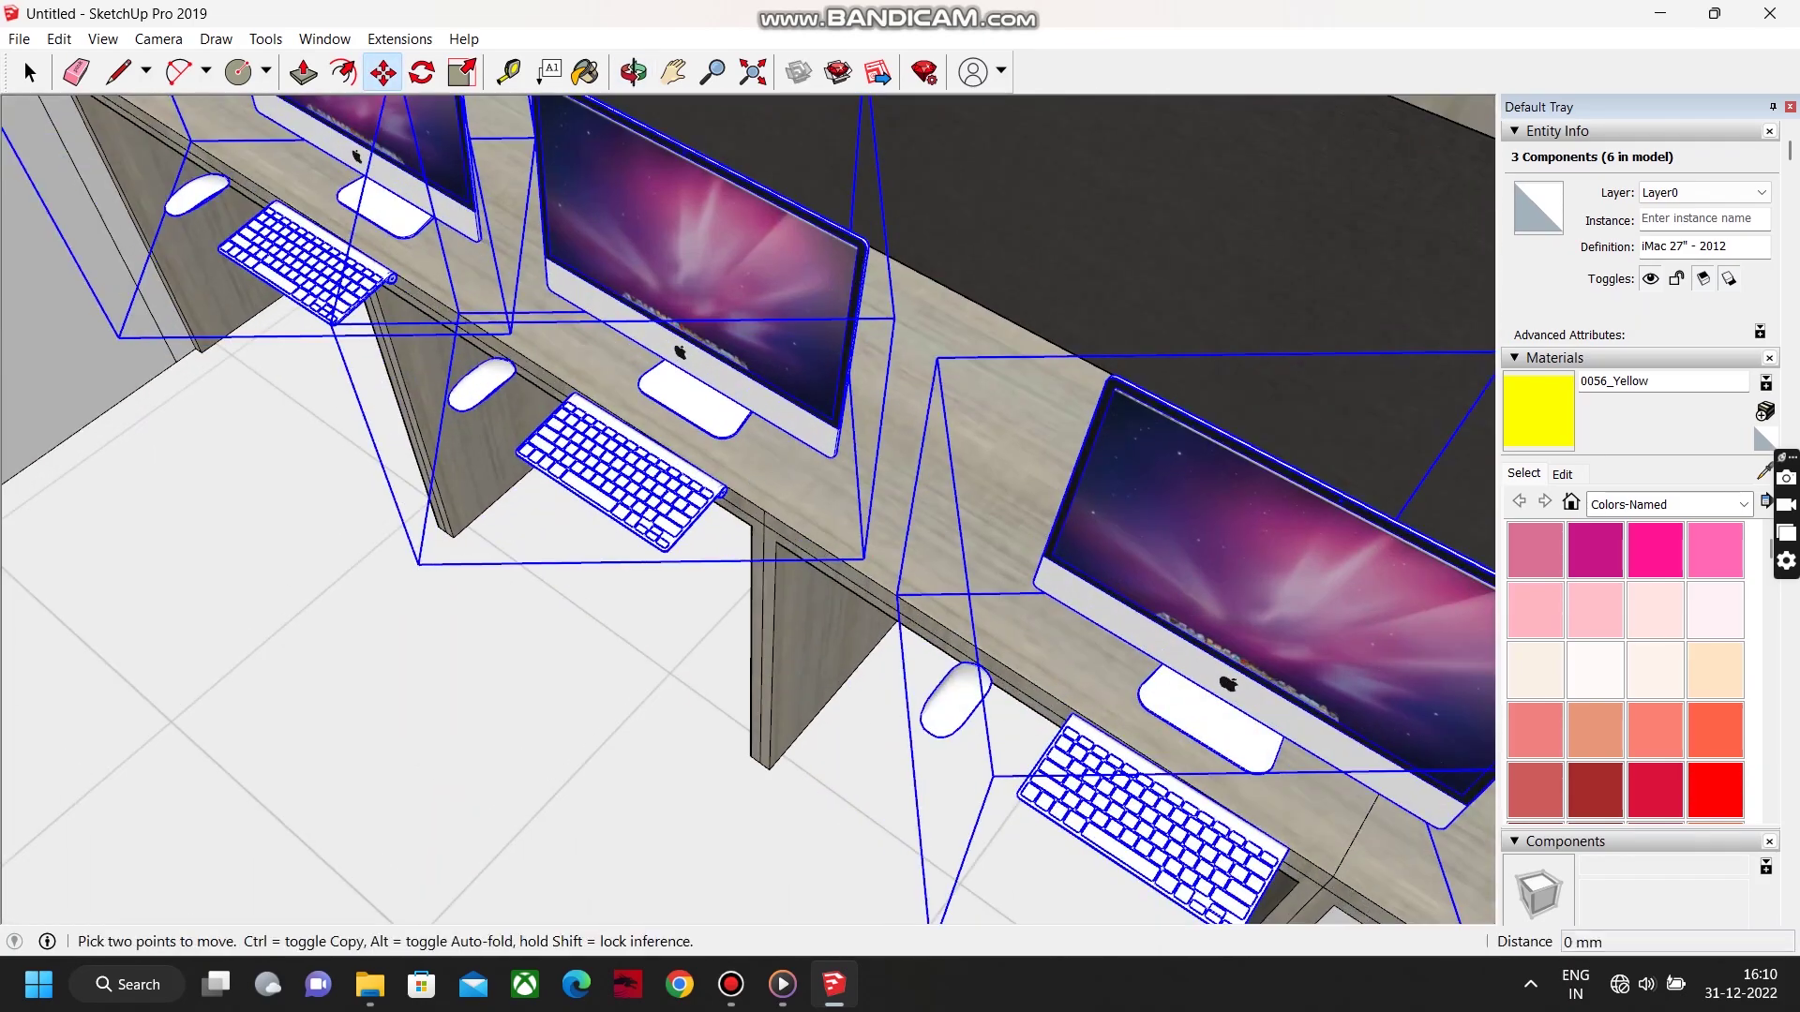
left_click(860, 371)
Adjust the three iMac sets' depth and height so they rest fully on the opposite countertop.
scroll(860, 371, "down", 5)
middle_click_drag(861, 372, 984, 445)
scroll(900, 375, "up", 4)
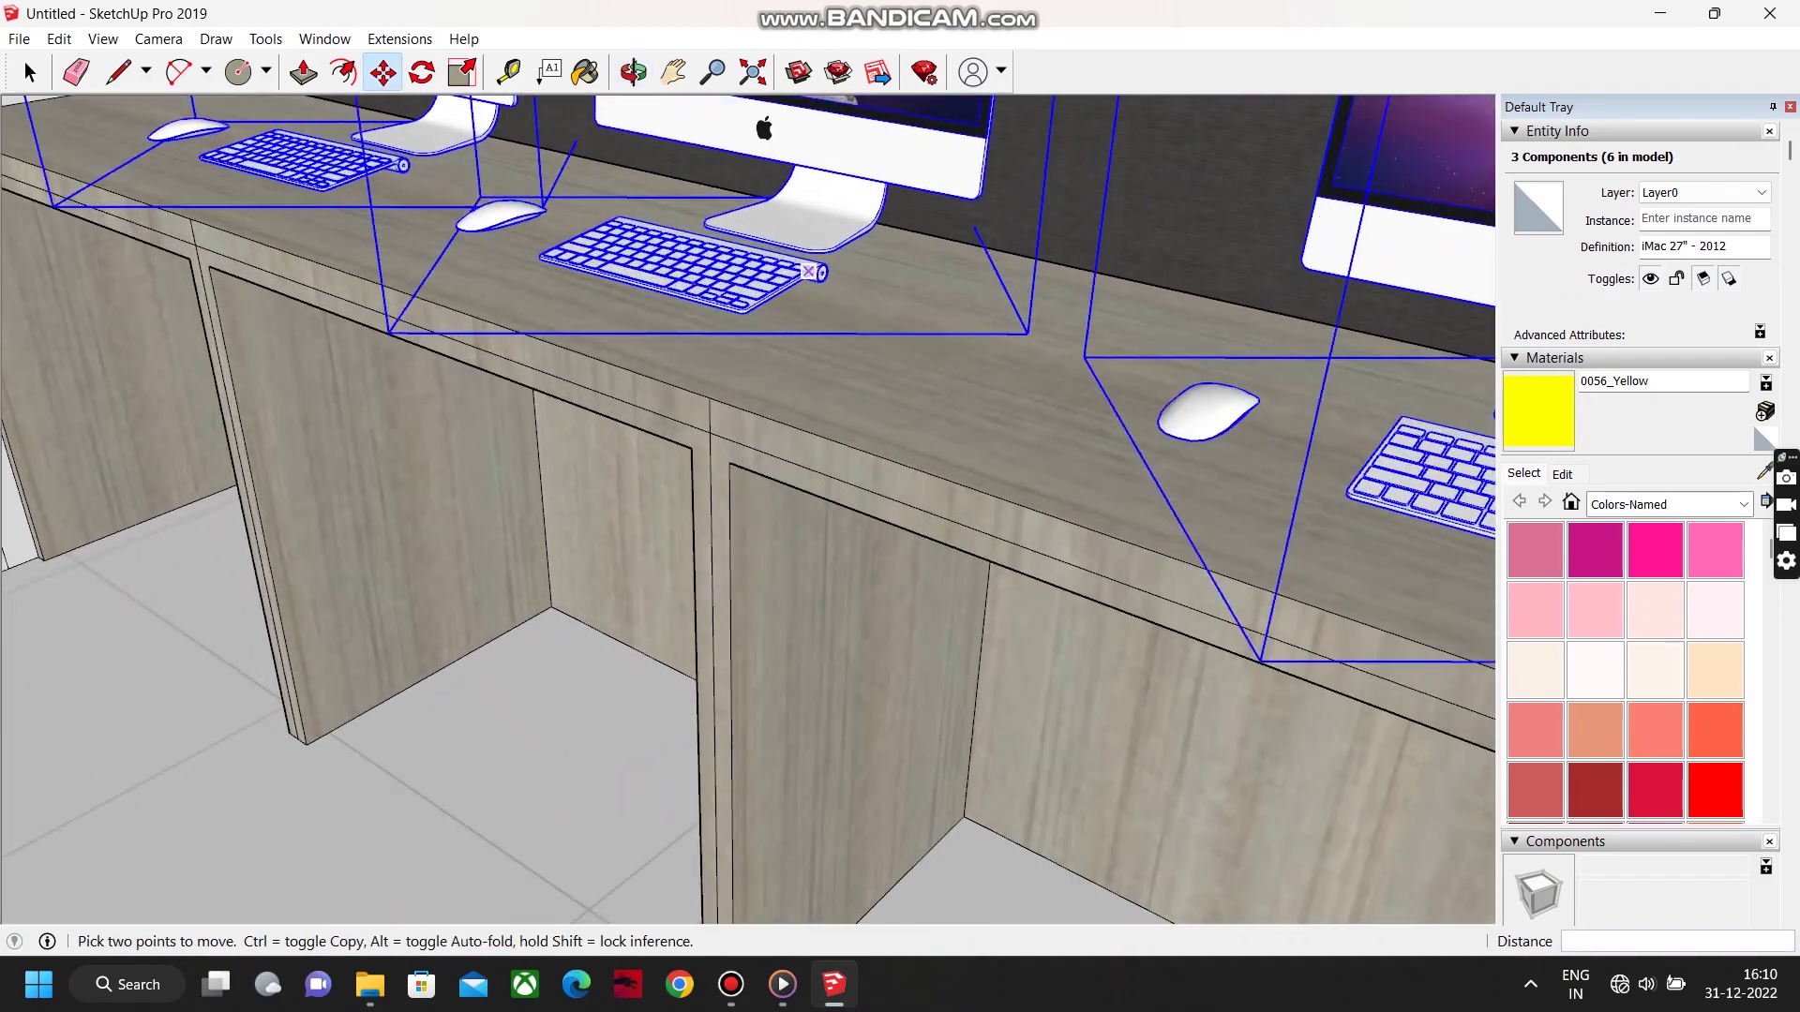
middle_click_drag(863, 328, 600, 450)
left_click(876, 178)
left_click(877, 215)
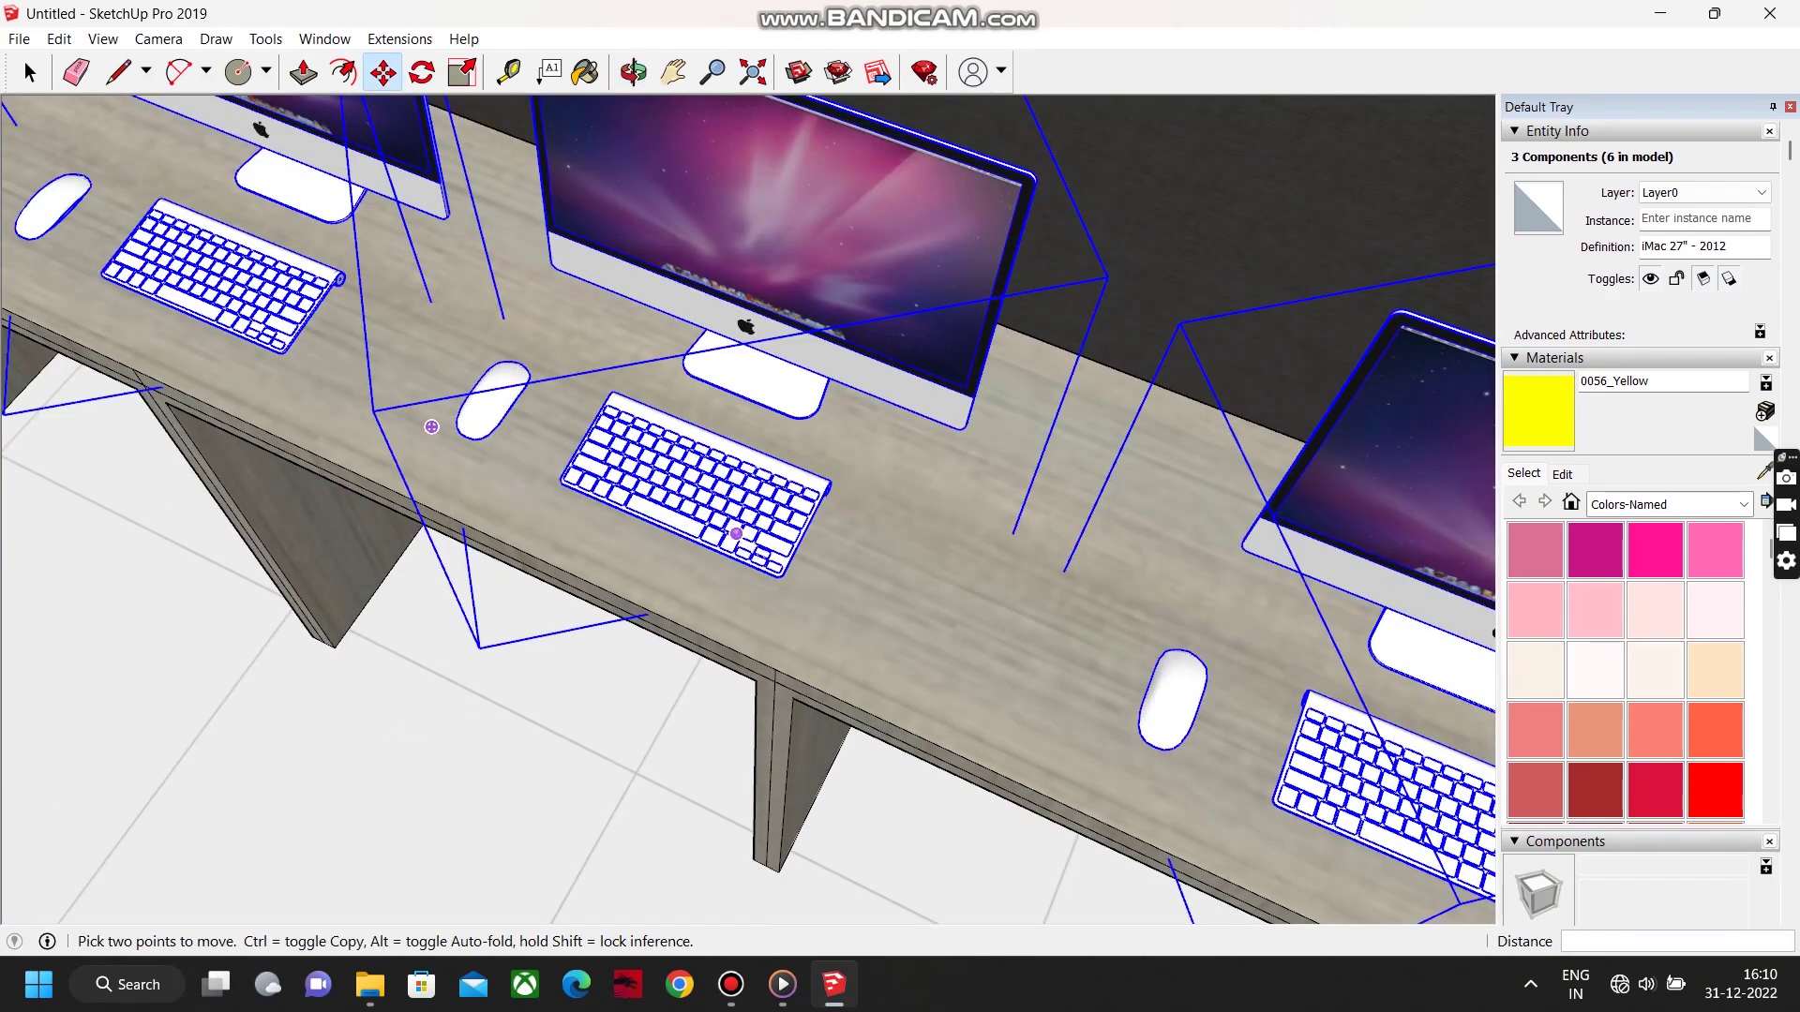
Shift the iMac set nearest the window along the opposite countertop to center it above its compartment.
scroll(431, 425, "down", 4)
middle_click_drag(430, 426, 563, 469)
key("space")
left_click(380, 455)
key("m")
left_click(372, 462)
left_click(132, 459)
Shift the middle and drawer-side iMac sets along the opposite countertop so each sits above its own compartment.
key("space")
left_click(725, 417)
key("m")
left_click(726, 416)
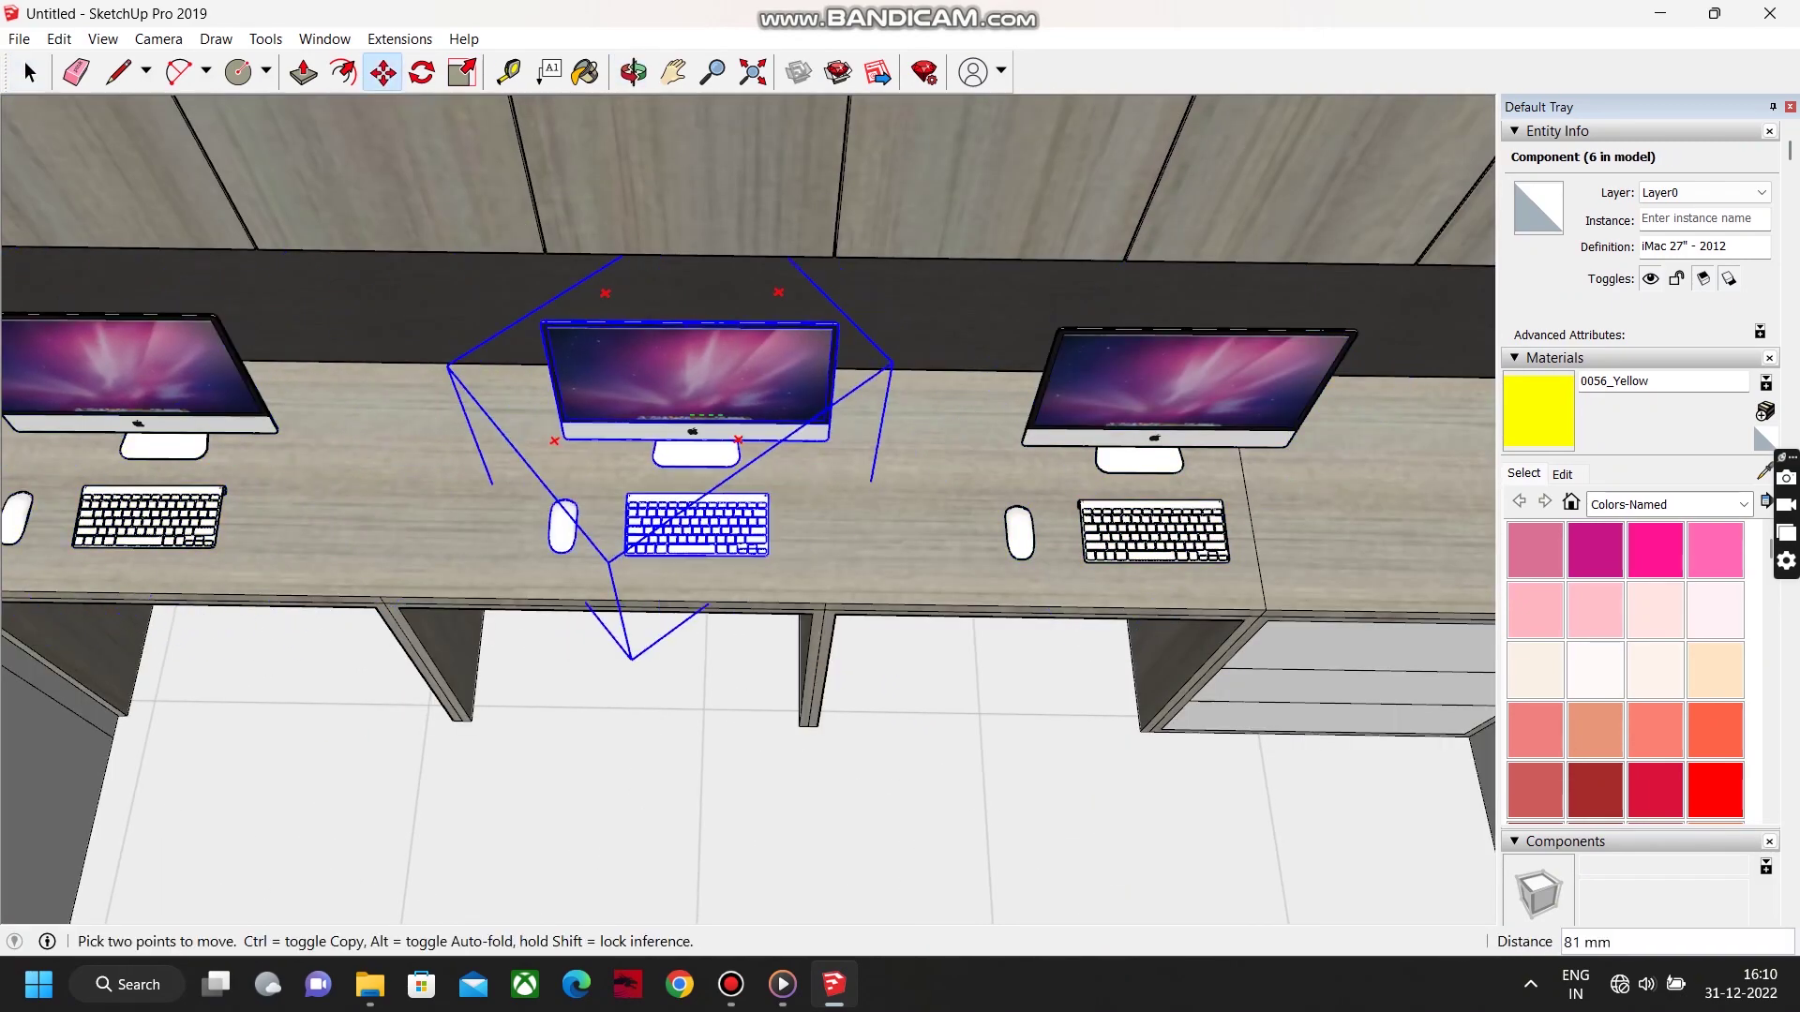
left_click_drag(1139, 433, 1130, 437)
left_click(1134, 435)
key("m")
left_click(1133, 435)
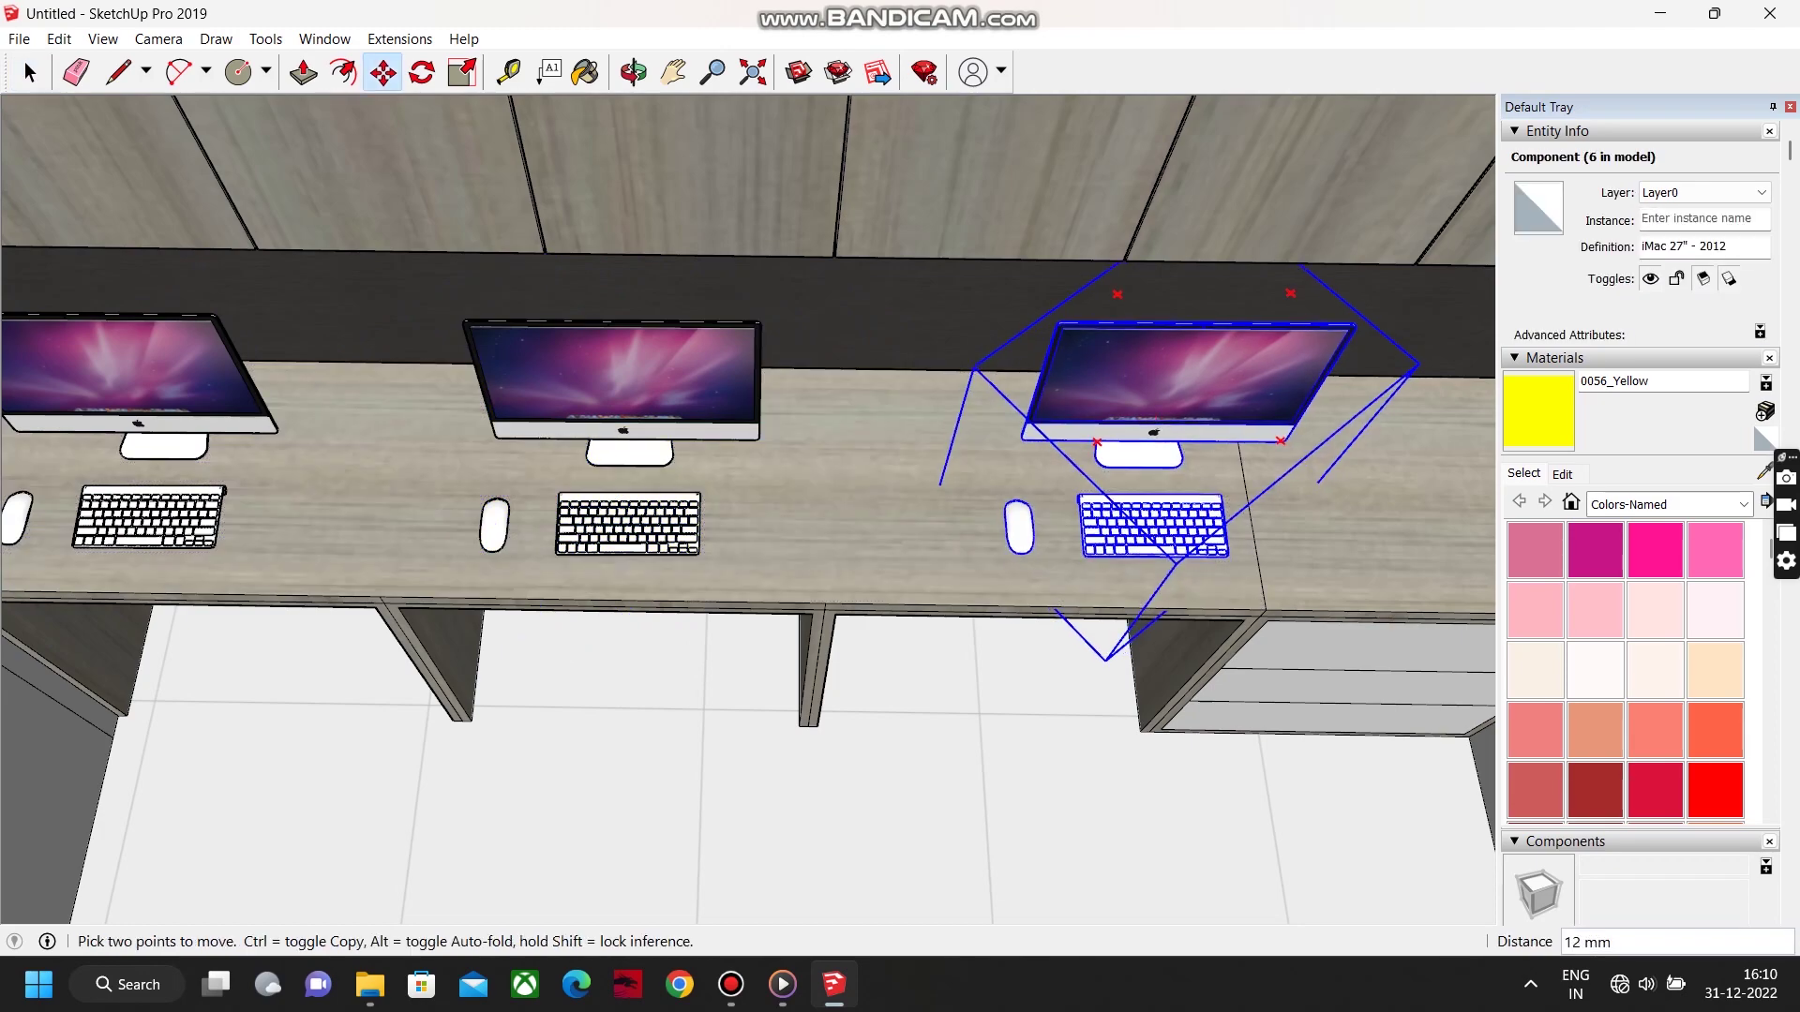
left_click(1036, 434)
Import the C&B+Ripple+Leather+Office+Chair model from Downloads and place a chair at each of the three compartments on one side.
scroll(735, 525, "down", 5)
middle_click_drag(712, 520, 1247, 504)
scroll(1247, 504, "up", 2)
middle_click_drag(600, 487, 1172, 394)
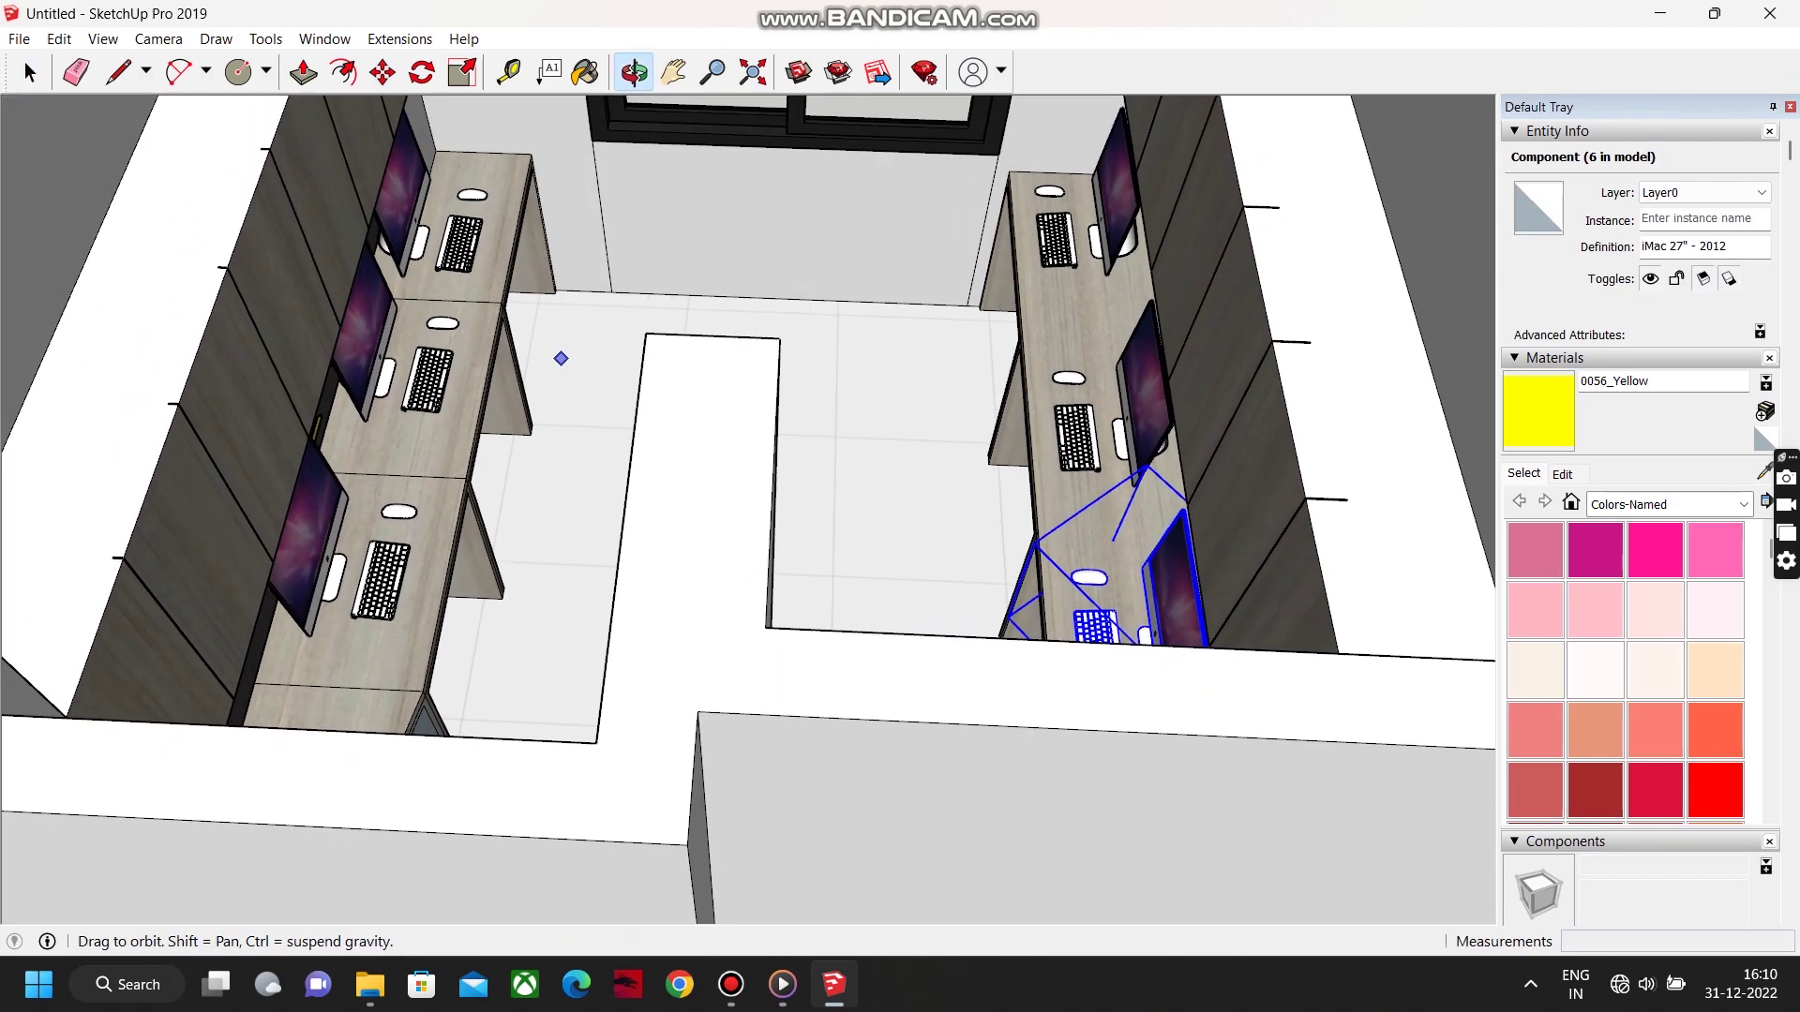
middle_click_drag(559, 357, 1171, 562)
left_click(19, 39)
left_click(68, 390)
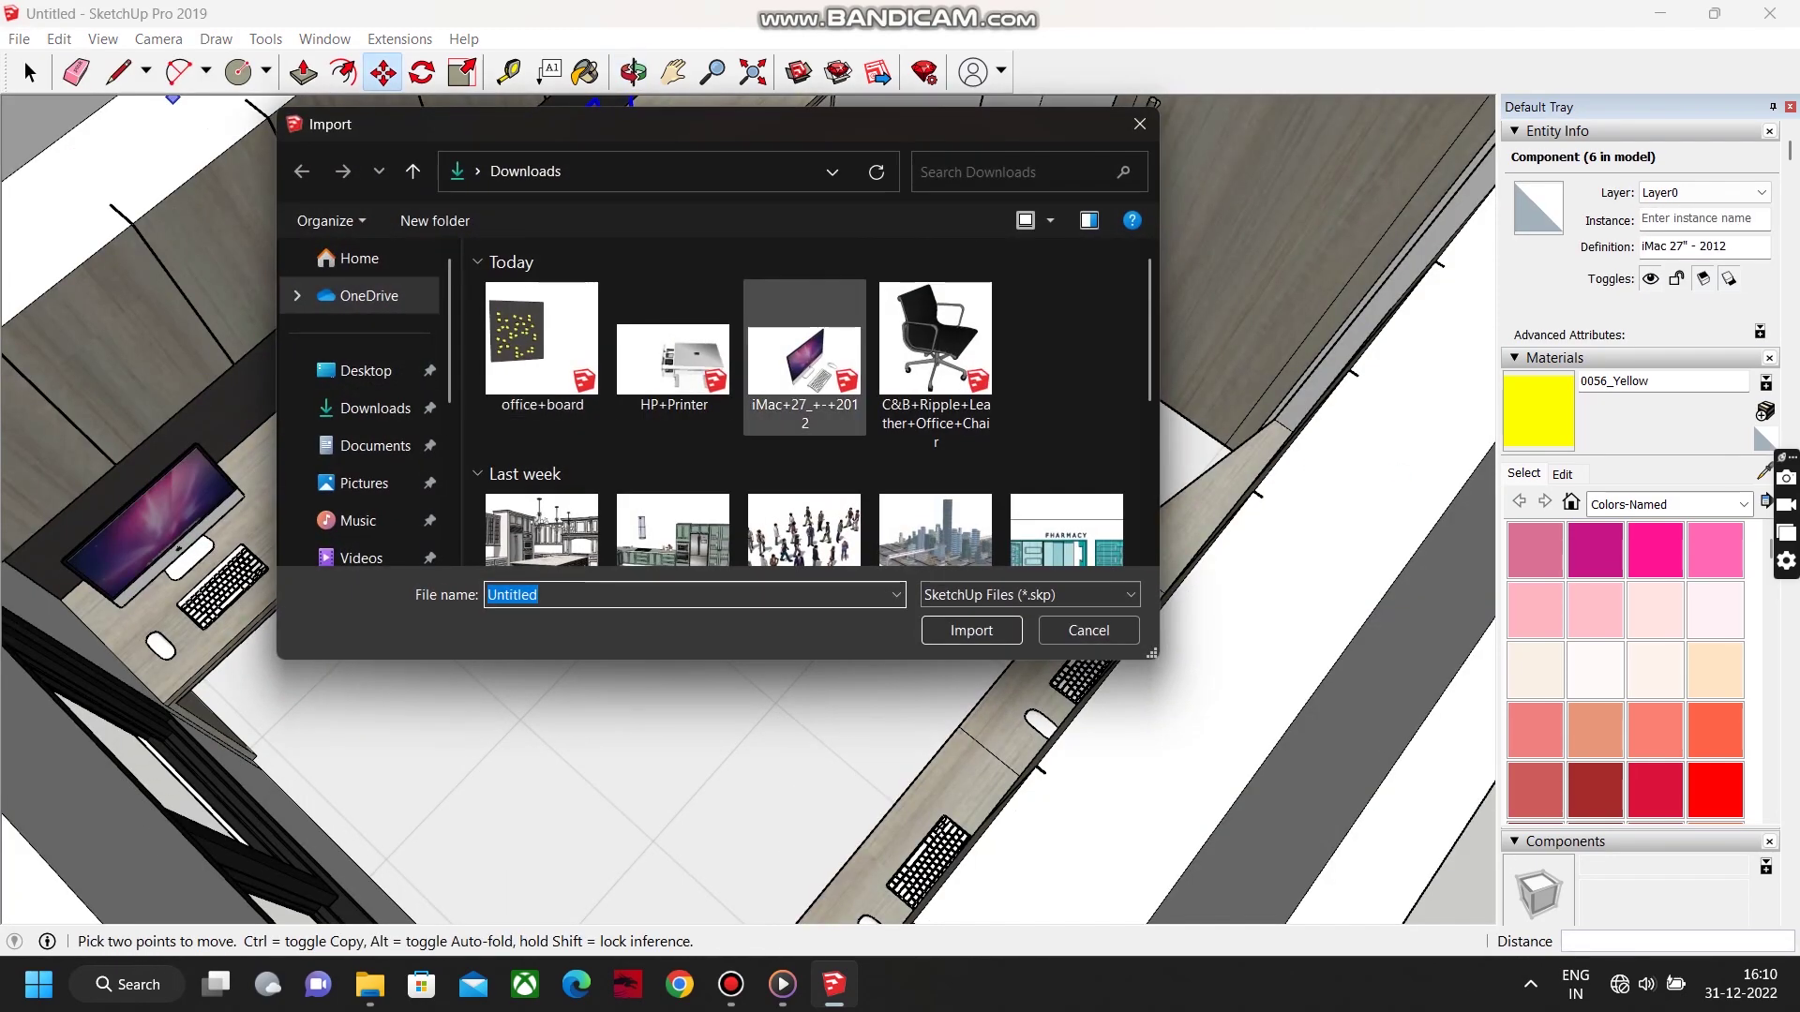
double_click(936, 345)
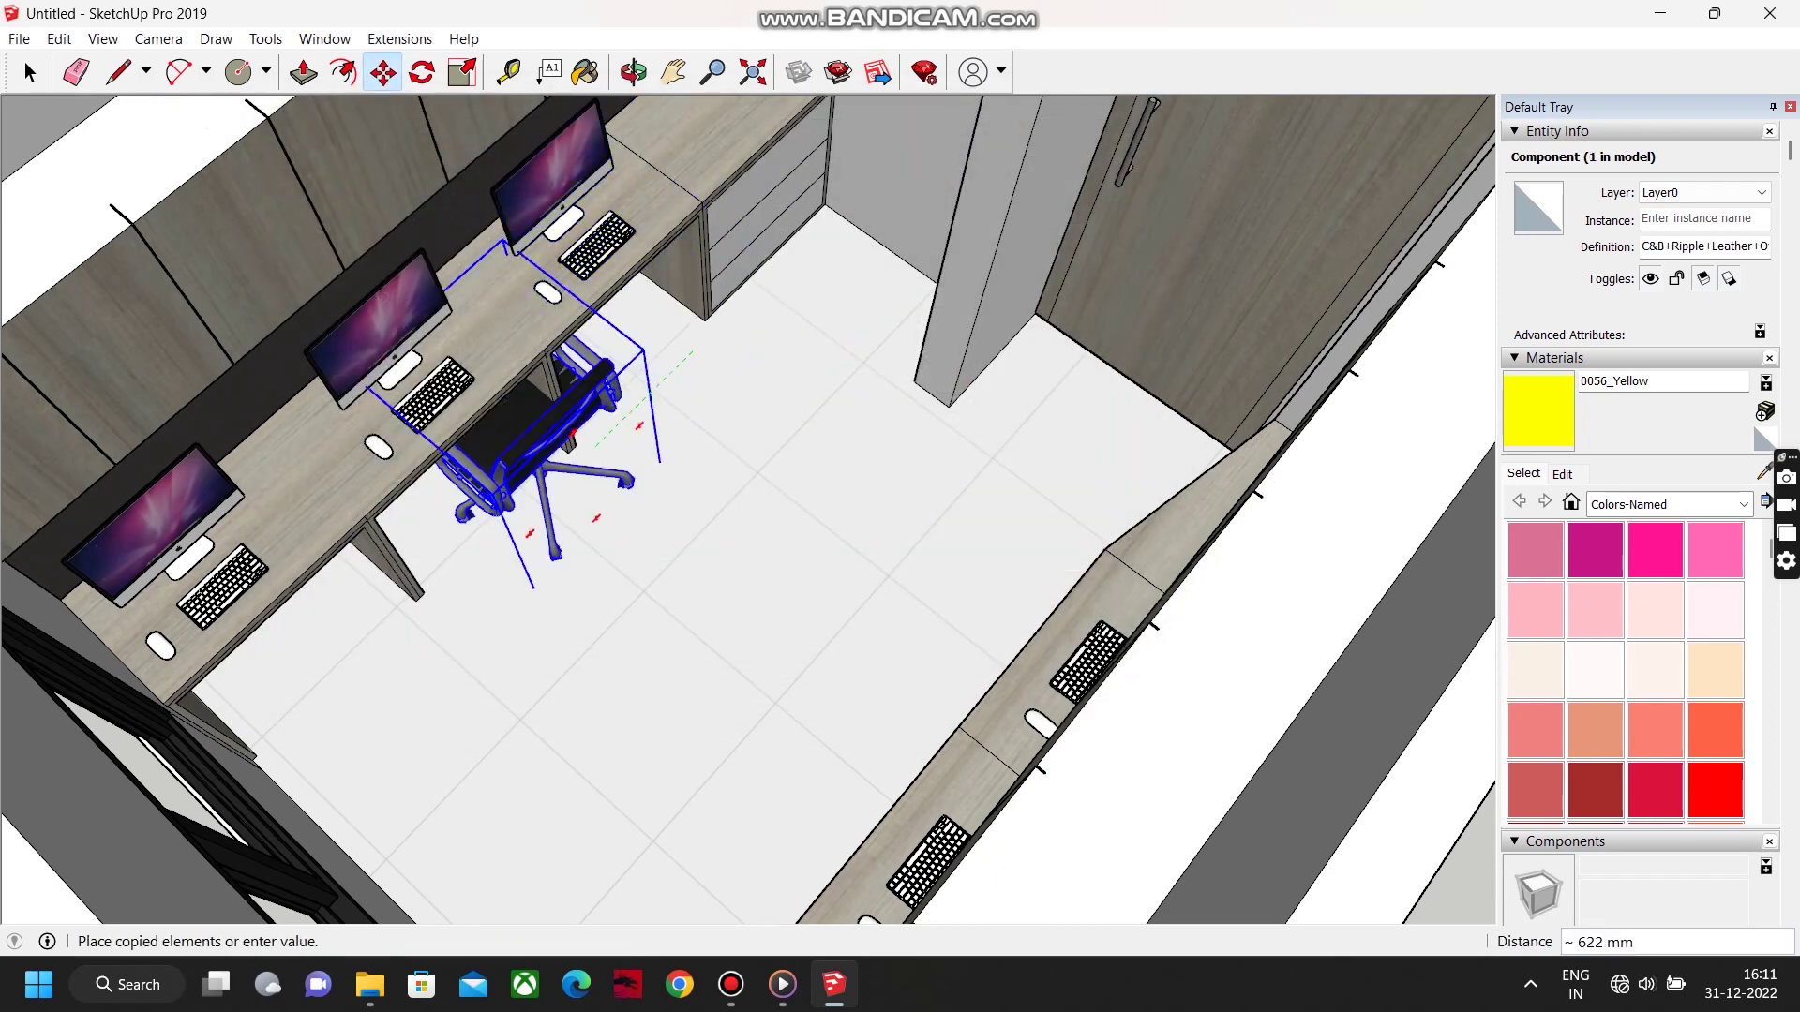
left_click(421, 656)
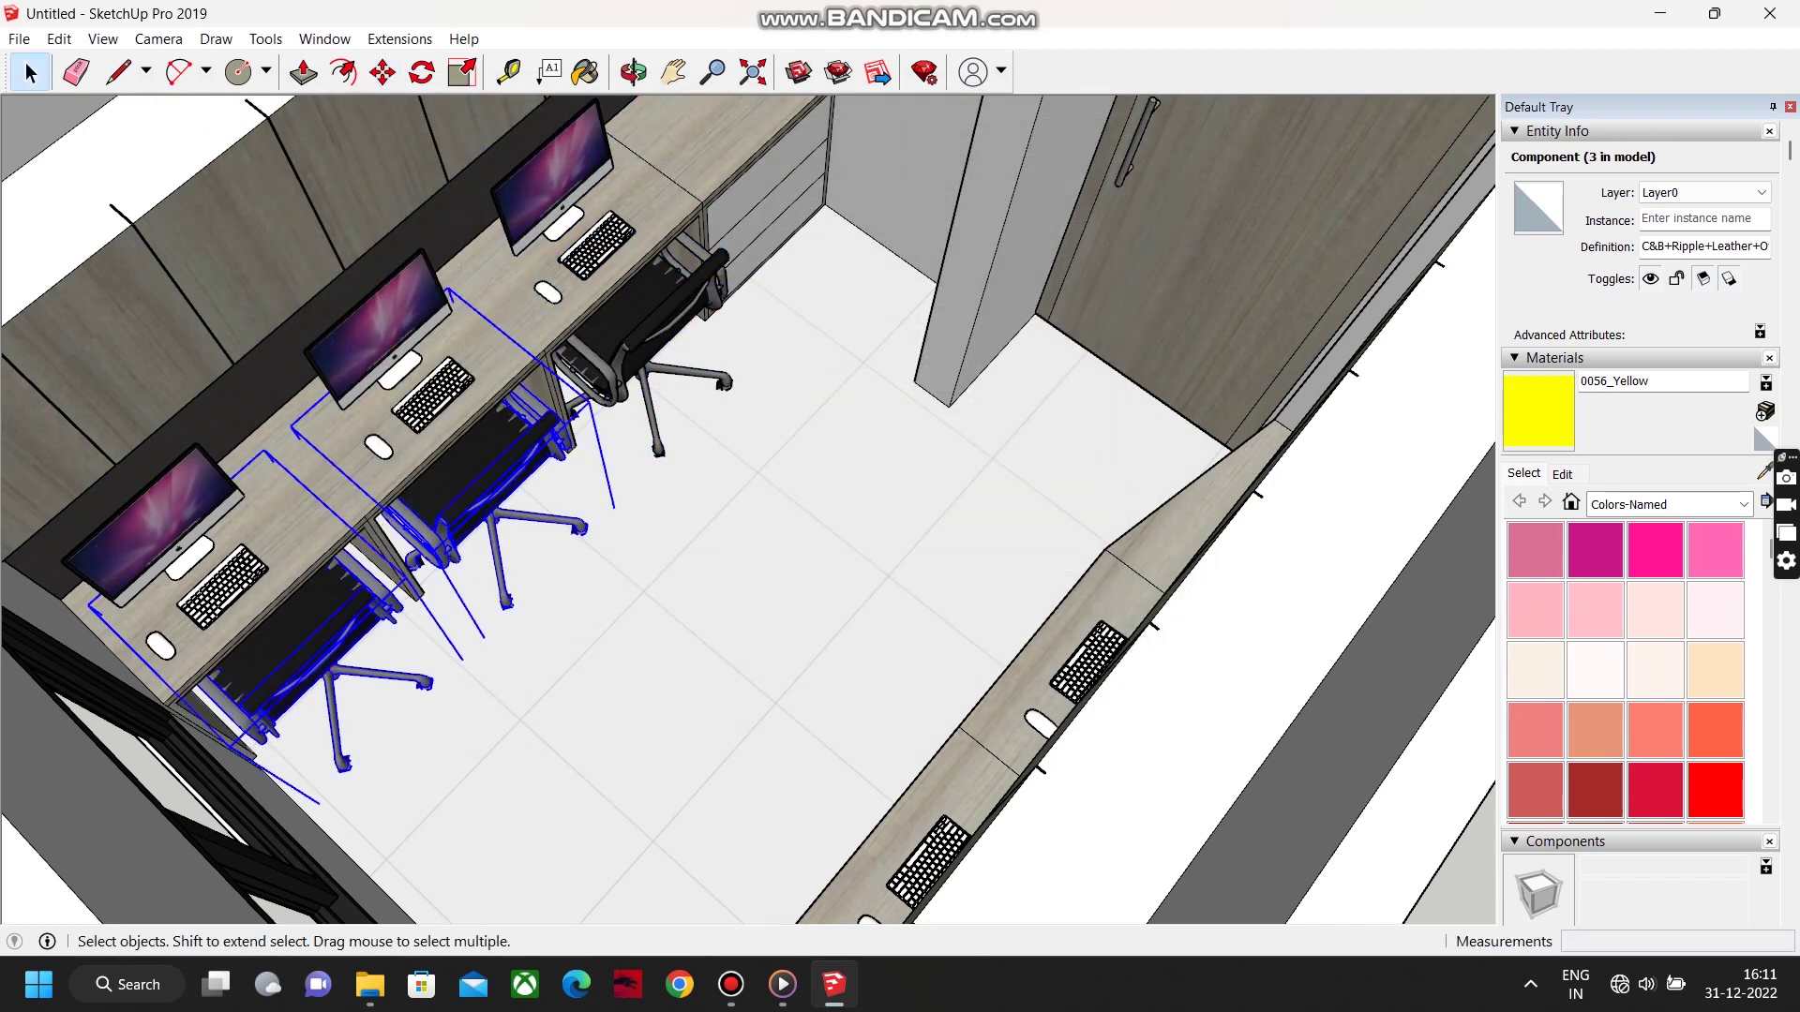
Select all three office chairs and copy them across the room toward the opposite desk row.
left_click(661, 314, "shift")
middle_click_drag(618, 525, 844, 562)
key("m")
left_click(559, 656)
key("ctrl")
left_click(1005, 703)
Flip the copied chairs along the red direction and move them up to the opposite desk row.
right_click(991, 679)
mouse_move(1064, 606)
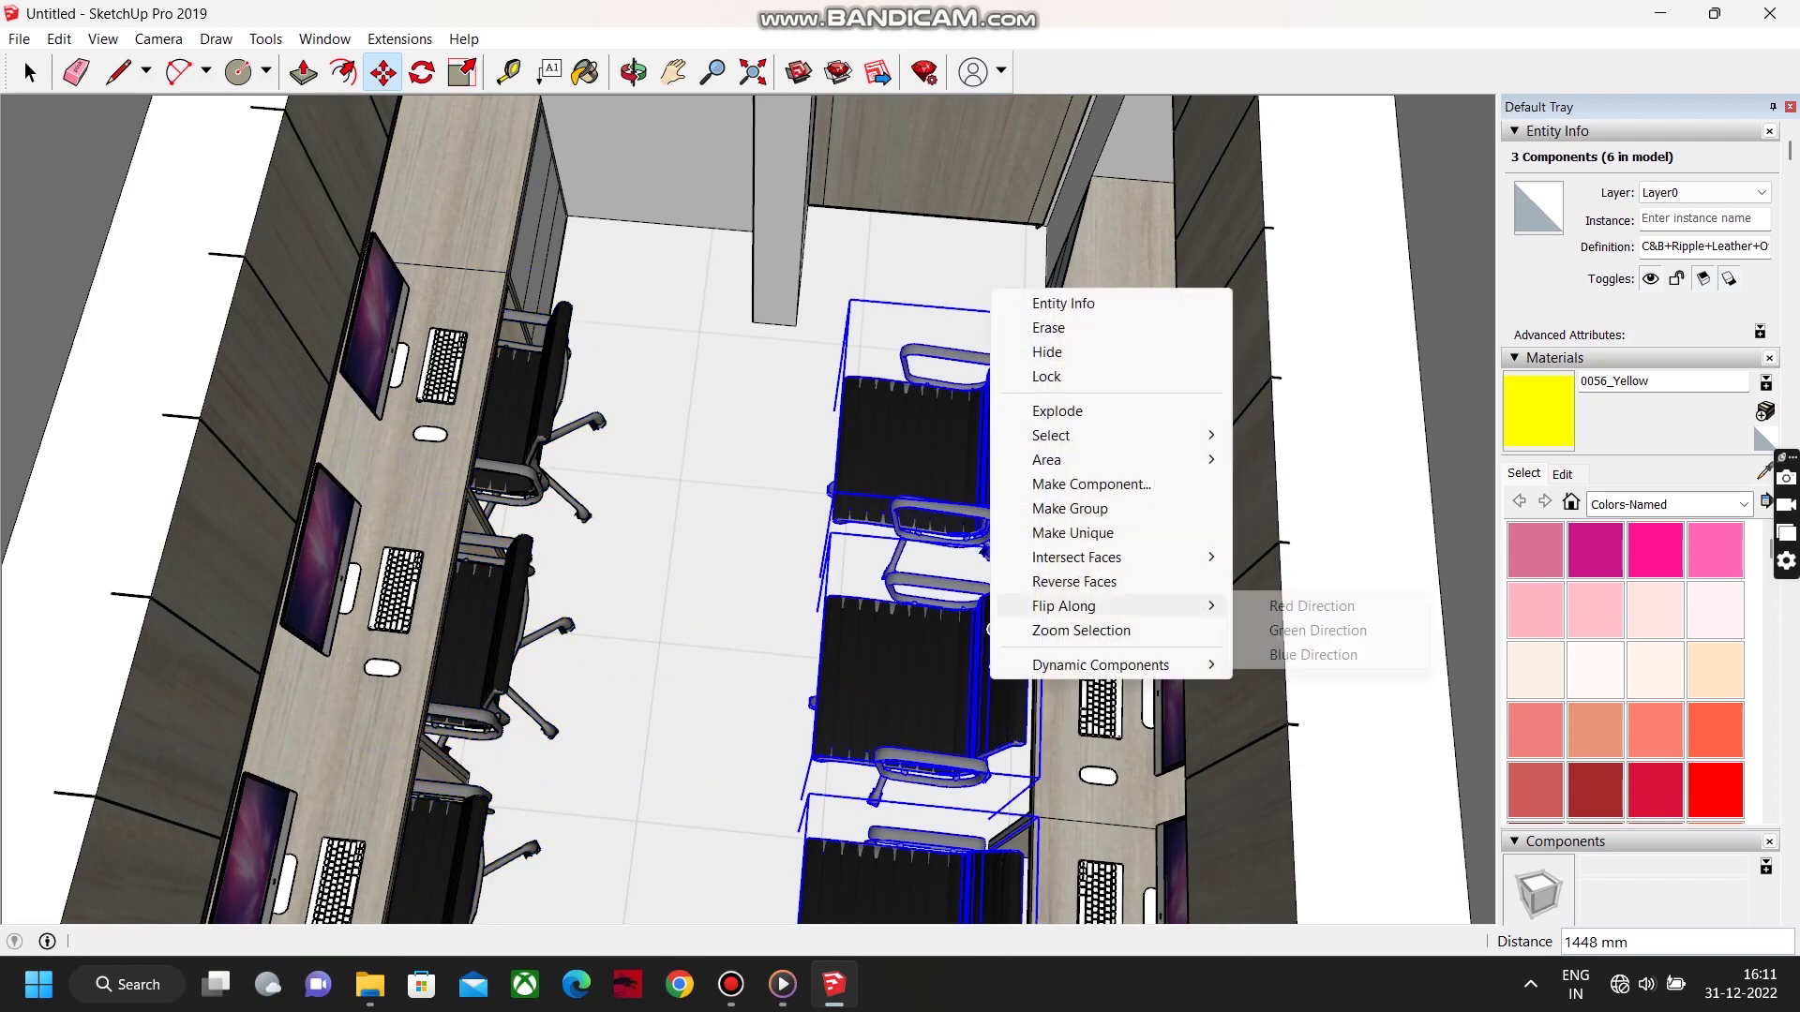
left_click(1312, 606)
left_click(713, 667)
left_click(852, 675)
Shift the individual flipped chairs sideways to line each one up with its desk compartment.
middle_click_drag(852, 676, 1209, 324)
scroll(938, 375, "up", 4)
key("space")
left_click(732, 323)
key("m")
left_click(739, 331)
key("space")
left_click(979, 350)
key("m")
left_click(983, 351)
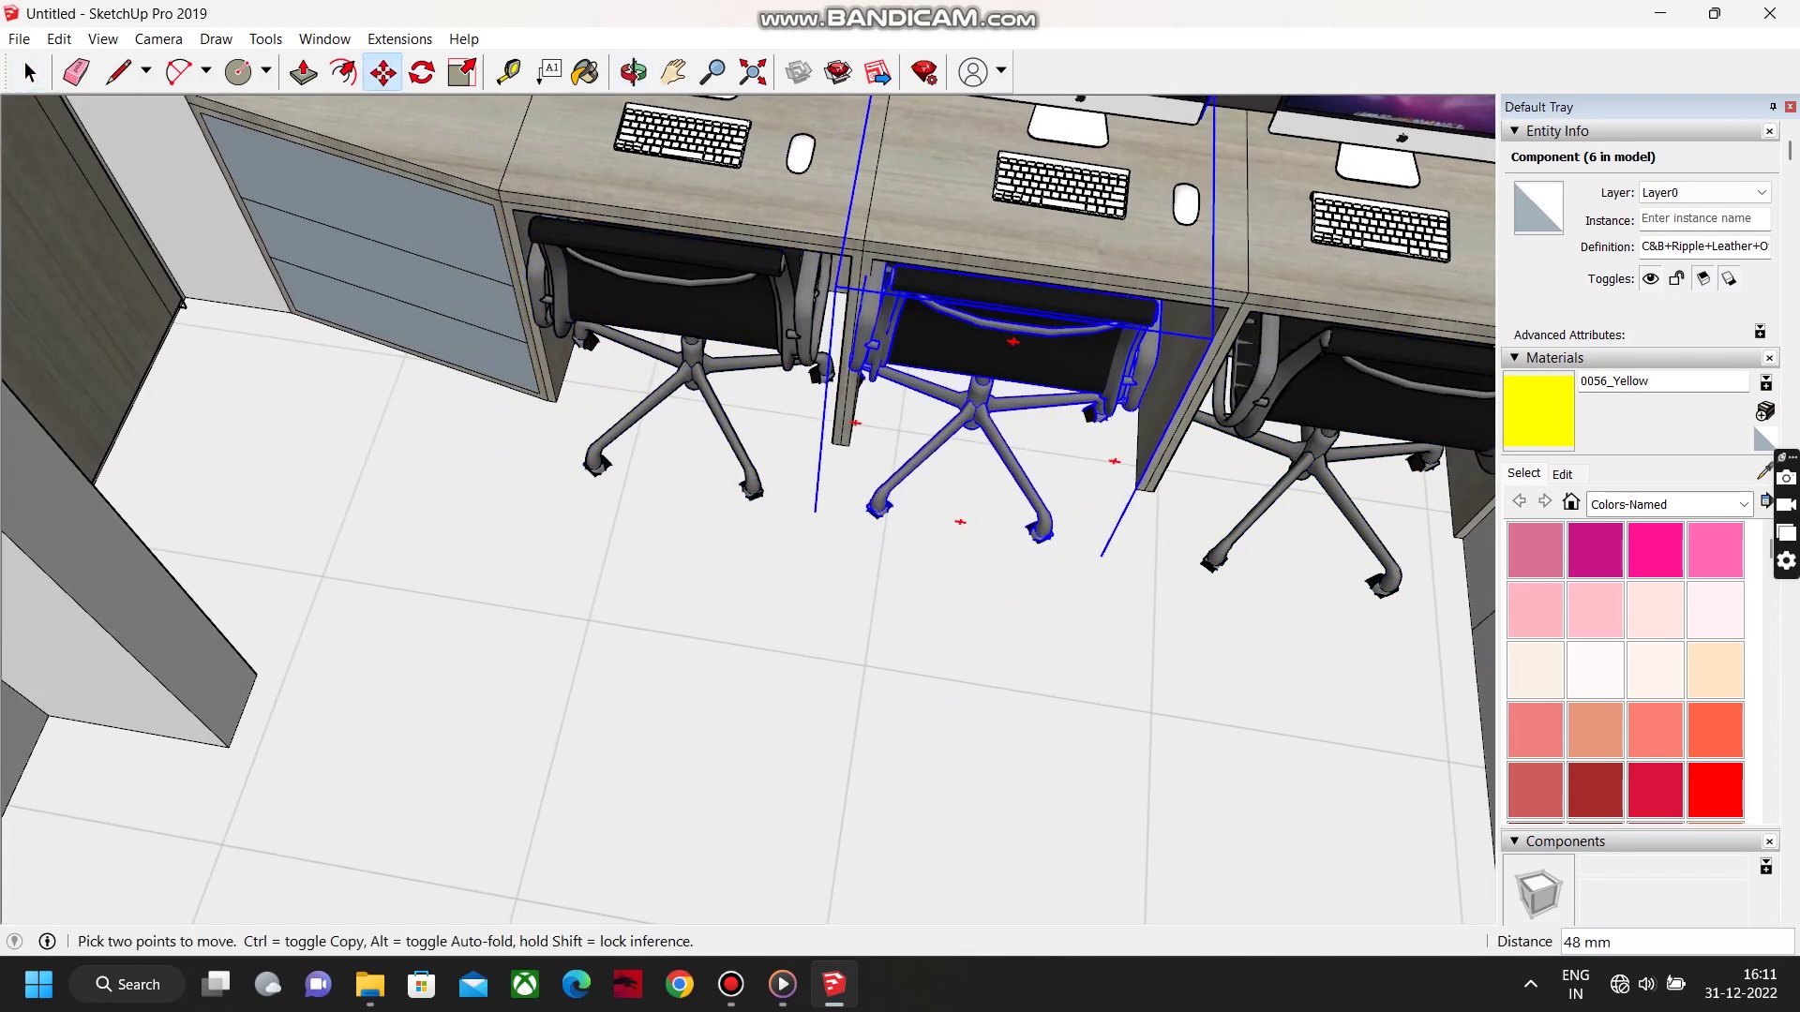
left_click(1005, 354)
Import the Curtains model from the downloads folder on Data (D:) and place it by the room.
scroll(700, 466, "down", 6)
middle_click_drag(700, 466, 1125, 225)
left_click(19, 38)
left_click(47, 384)
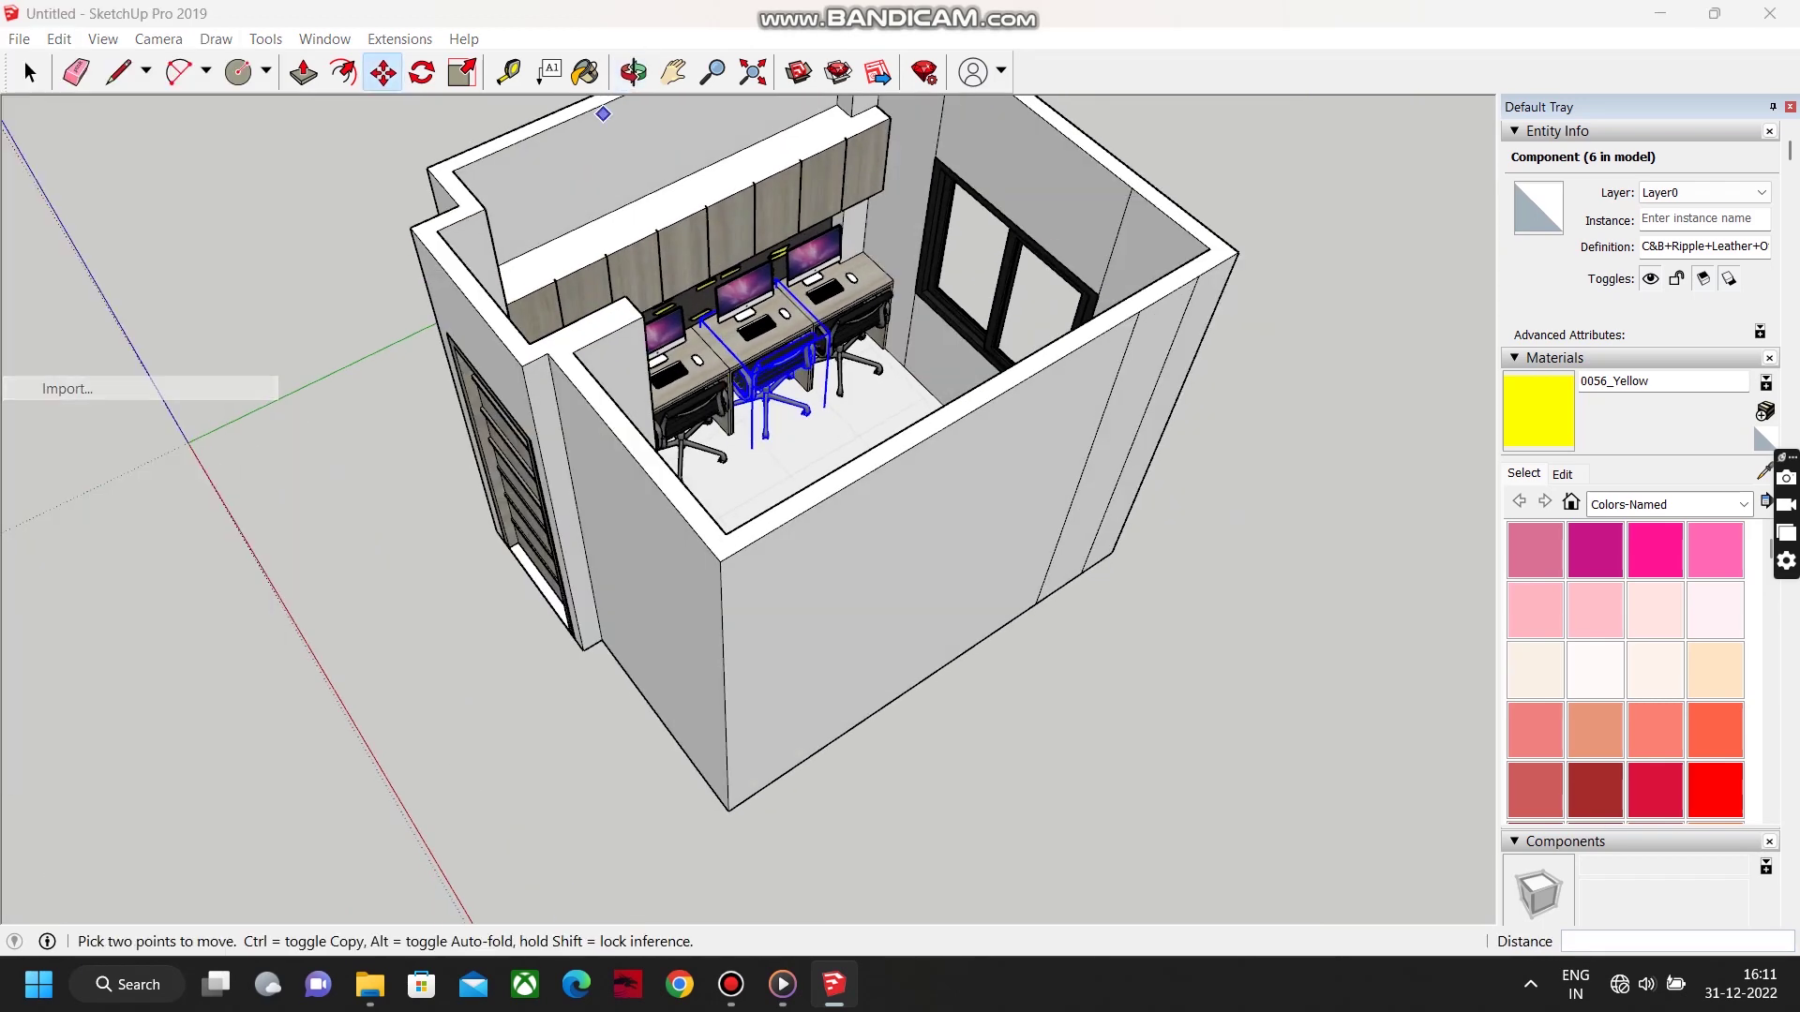
left_click(374, 296)
scroll(1066, 461, "down", 12)
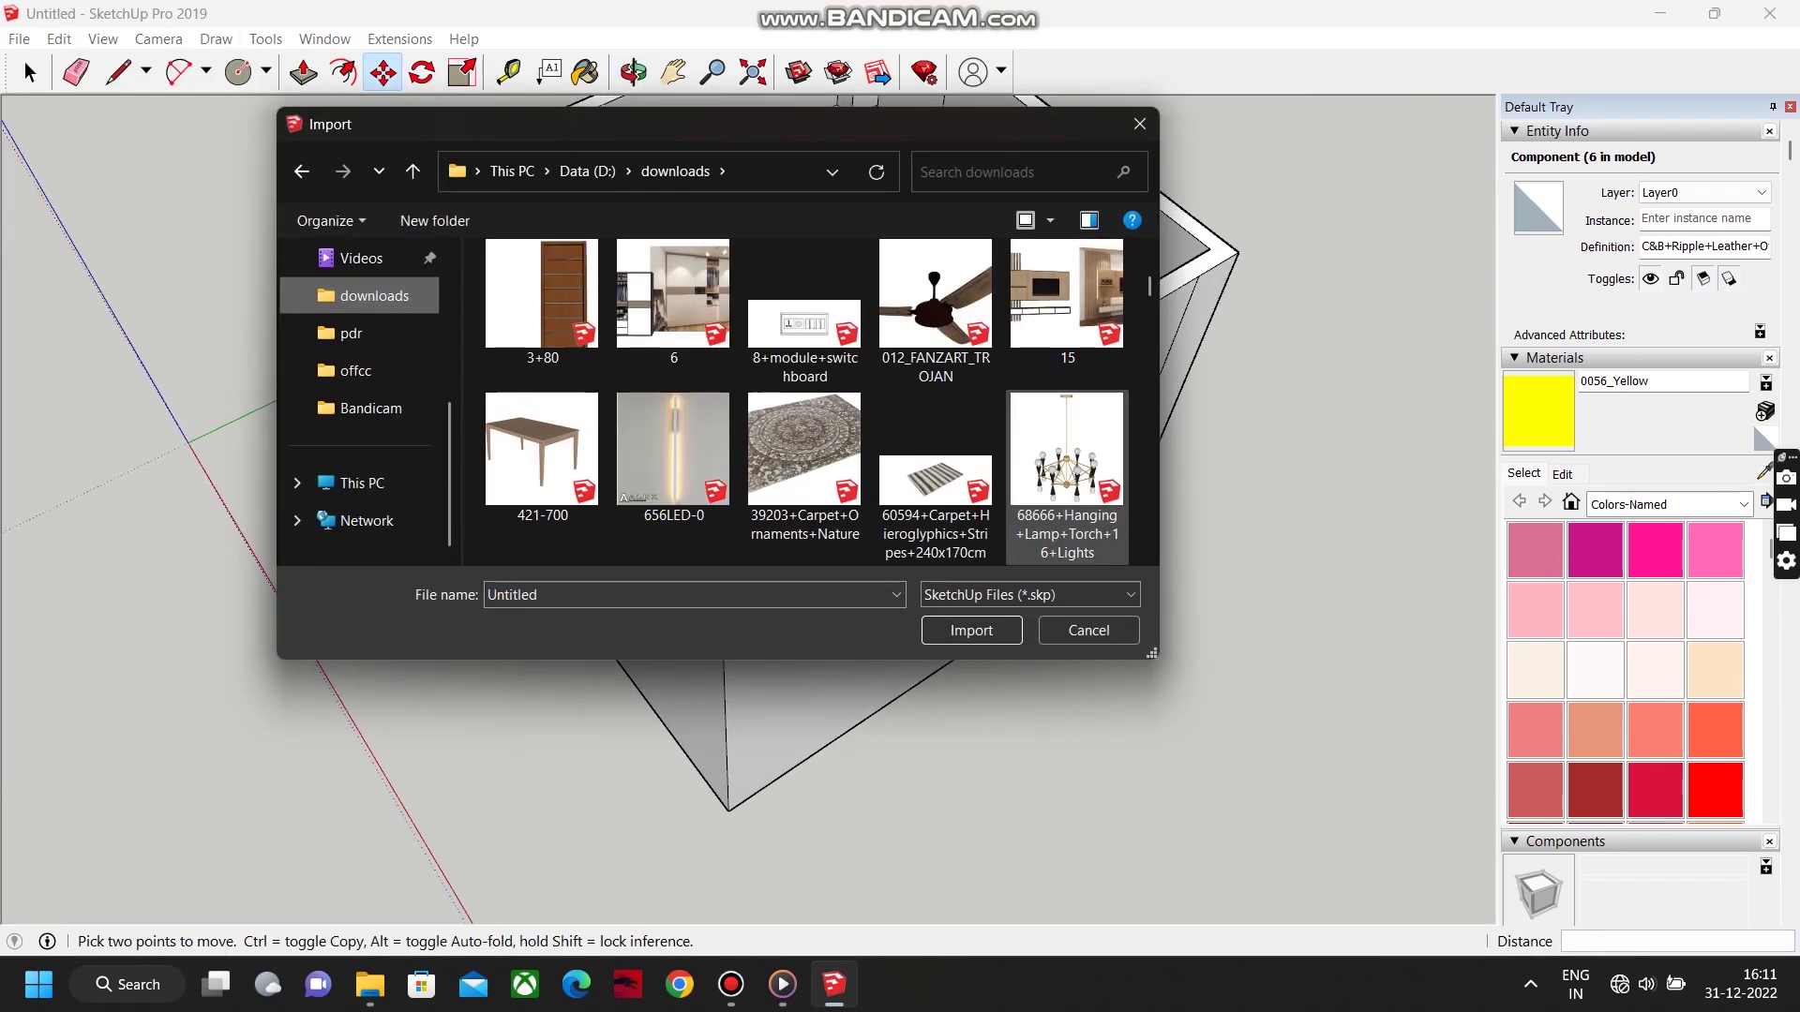
double_click(1071, 459)
left_click(1075, 461)
middle_click_drag(1075, 461, 1303, 403)
left_click(1125, 347)
middle_click_drag(713, 281, 900, 300)
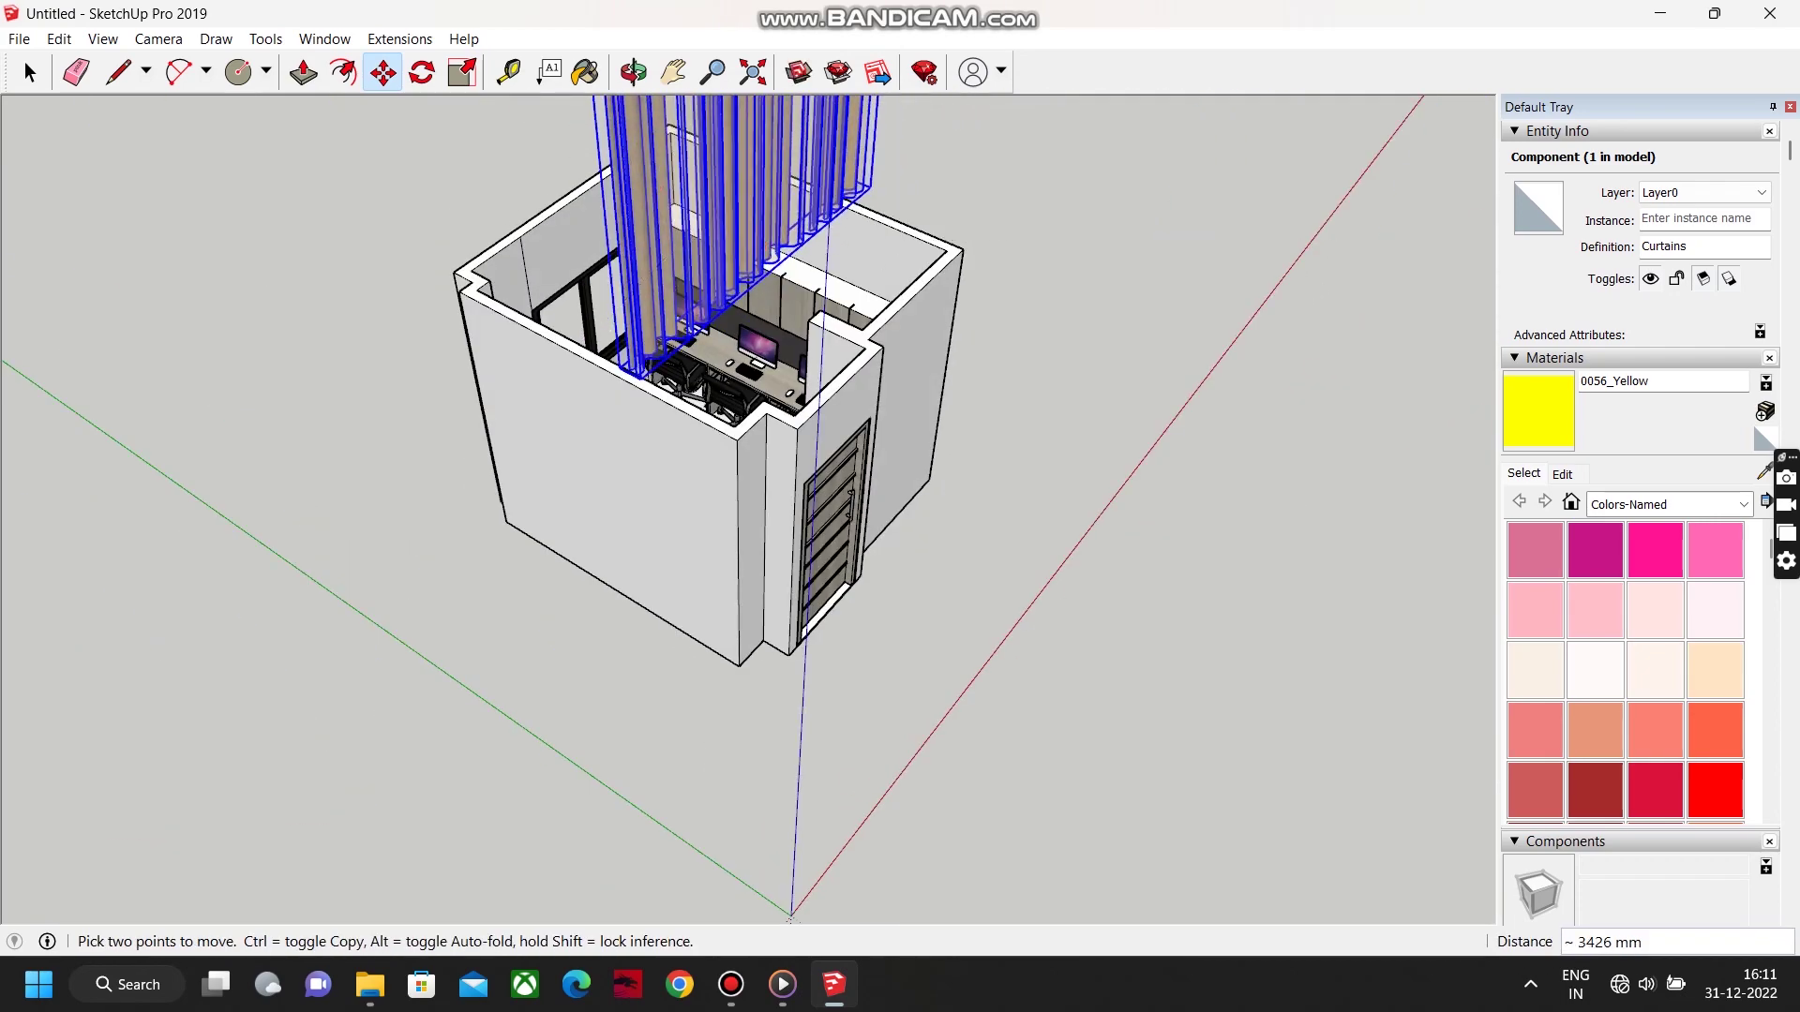
Move the curtains into the room and scale them down to roughly the window's size.
left_click(591, 323)
middle_click_drag(591, 324, 656, 413)
scroll(656, 412, "down", 2)
key("s")
left_click(825, 293)
scroll(750, 412, "up", 2)
middle_click_drag(826, 293, 872, 449)
Flip the curtains and move them against the window.
key("m")
scroll(831, 472, "up", 6)
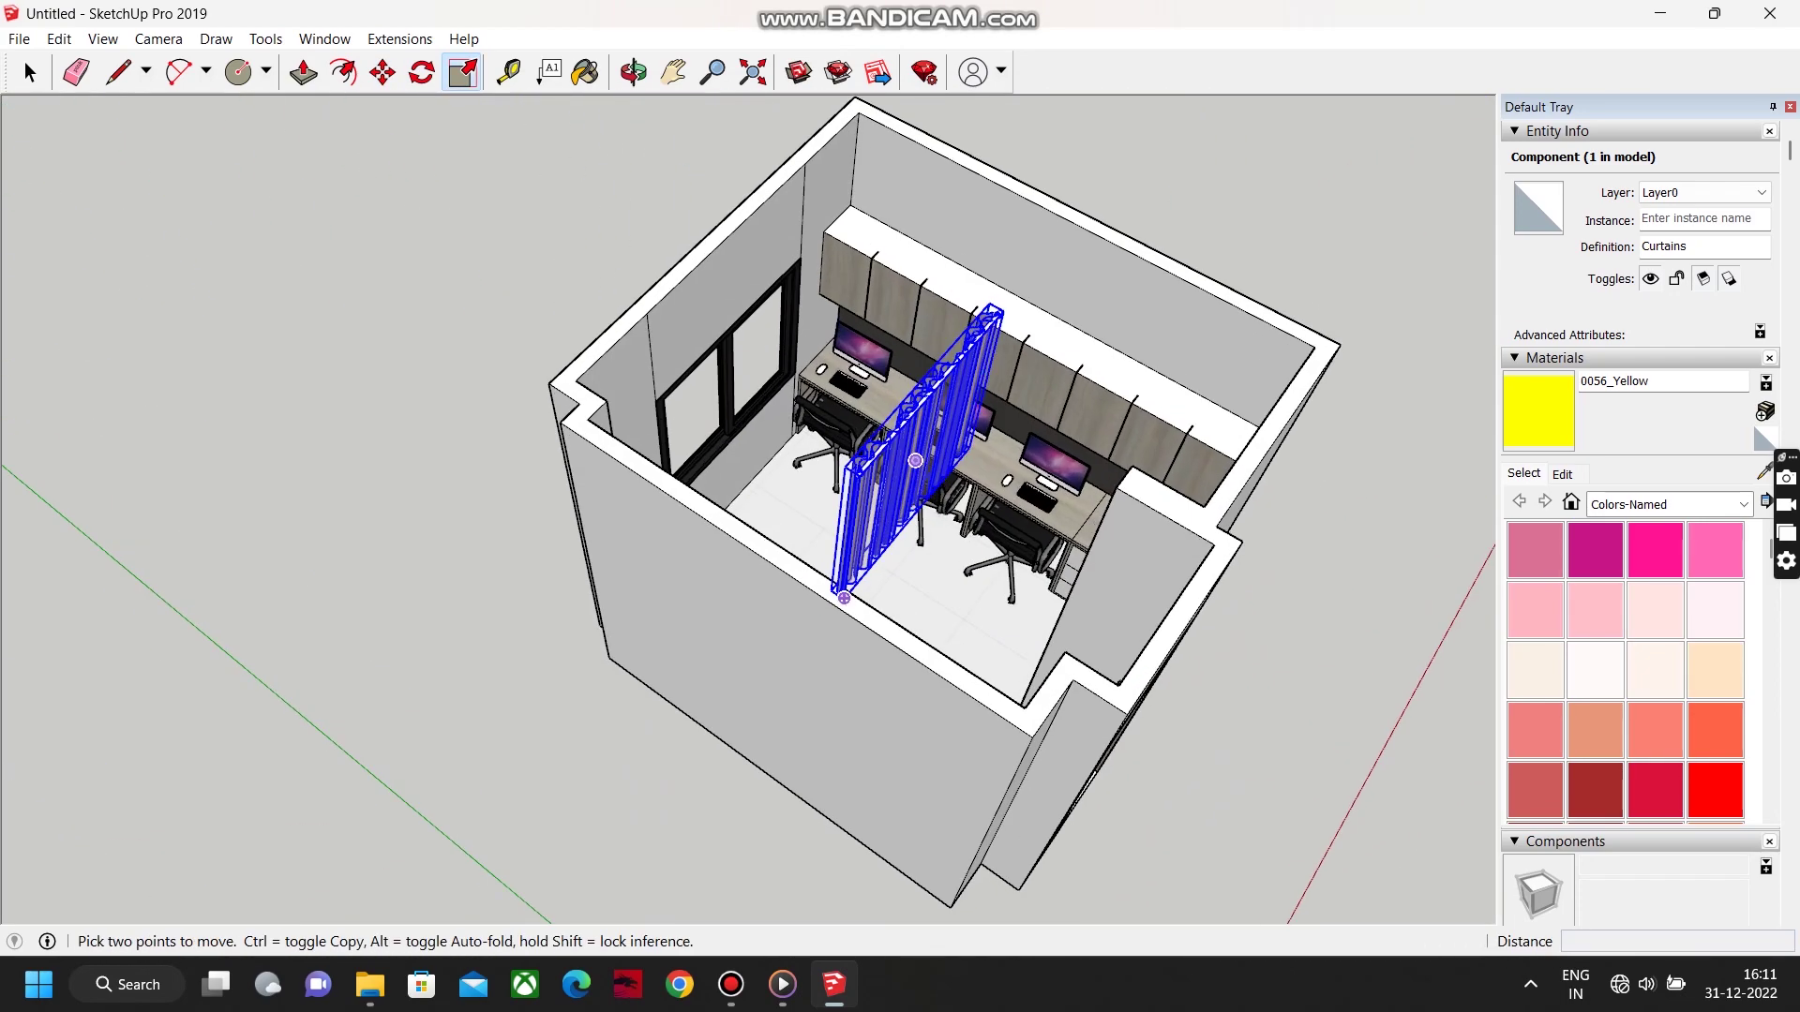
right_click(831, 471)
mouse_move(906, 859)
left_click(1254, 883)
left_click(775, 461)
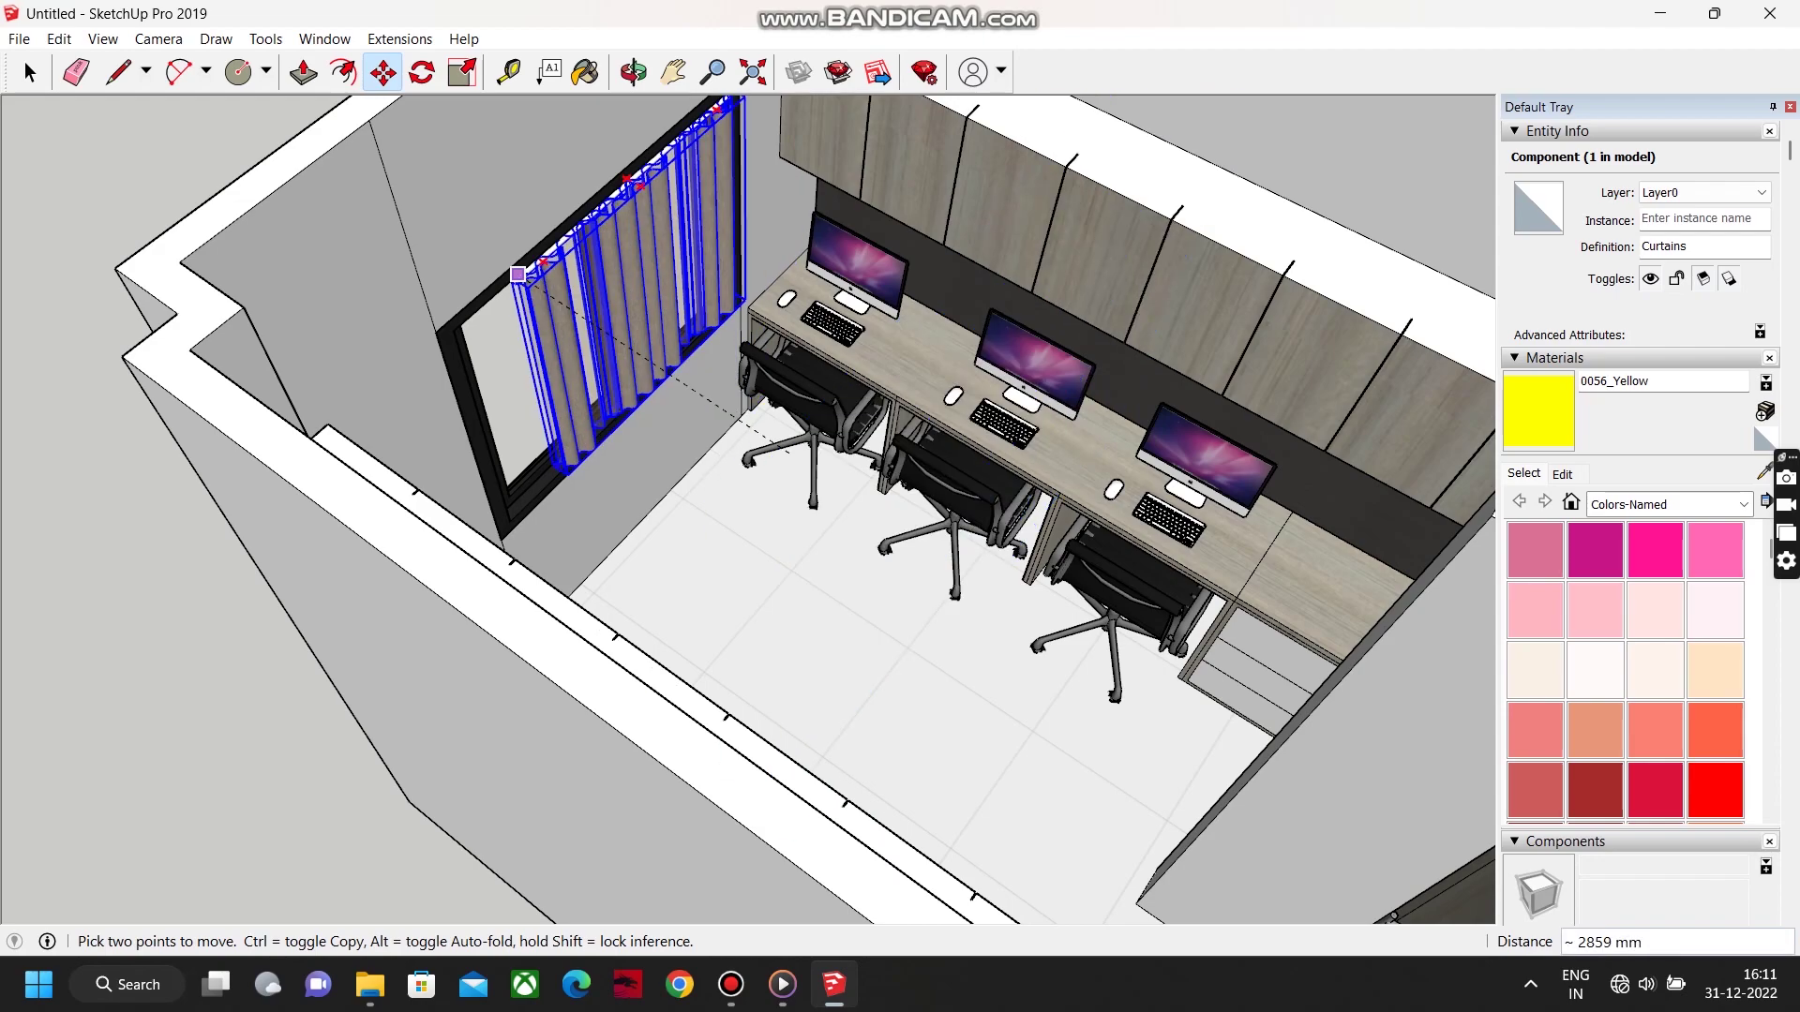
Stretch the curtains sideways to span the full width of the window.
middle_click_drag(469, 318, 797, 338)
left_click(131, 731)
middle_click_drag(806, 403, 469, 356)
scroll(679, 526, "down", 4)
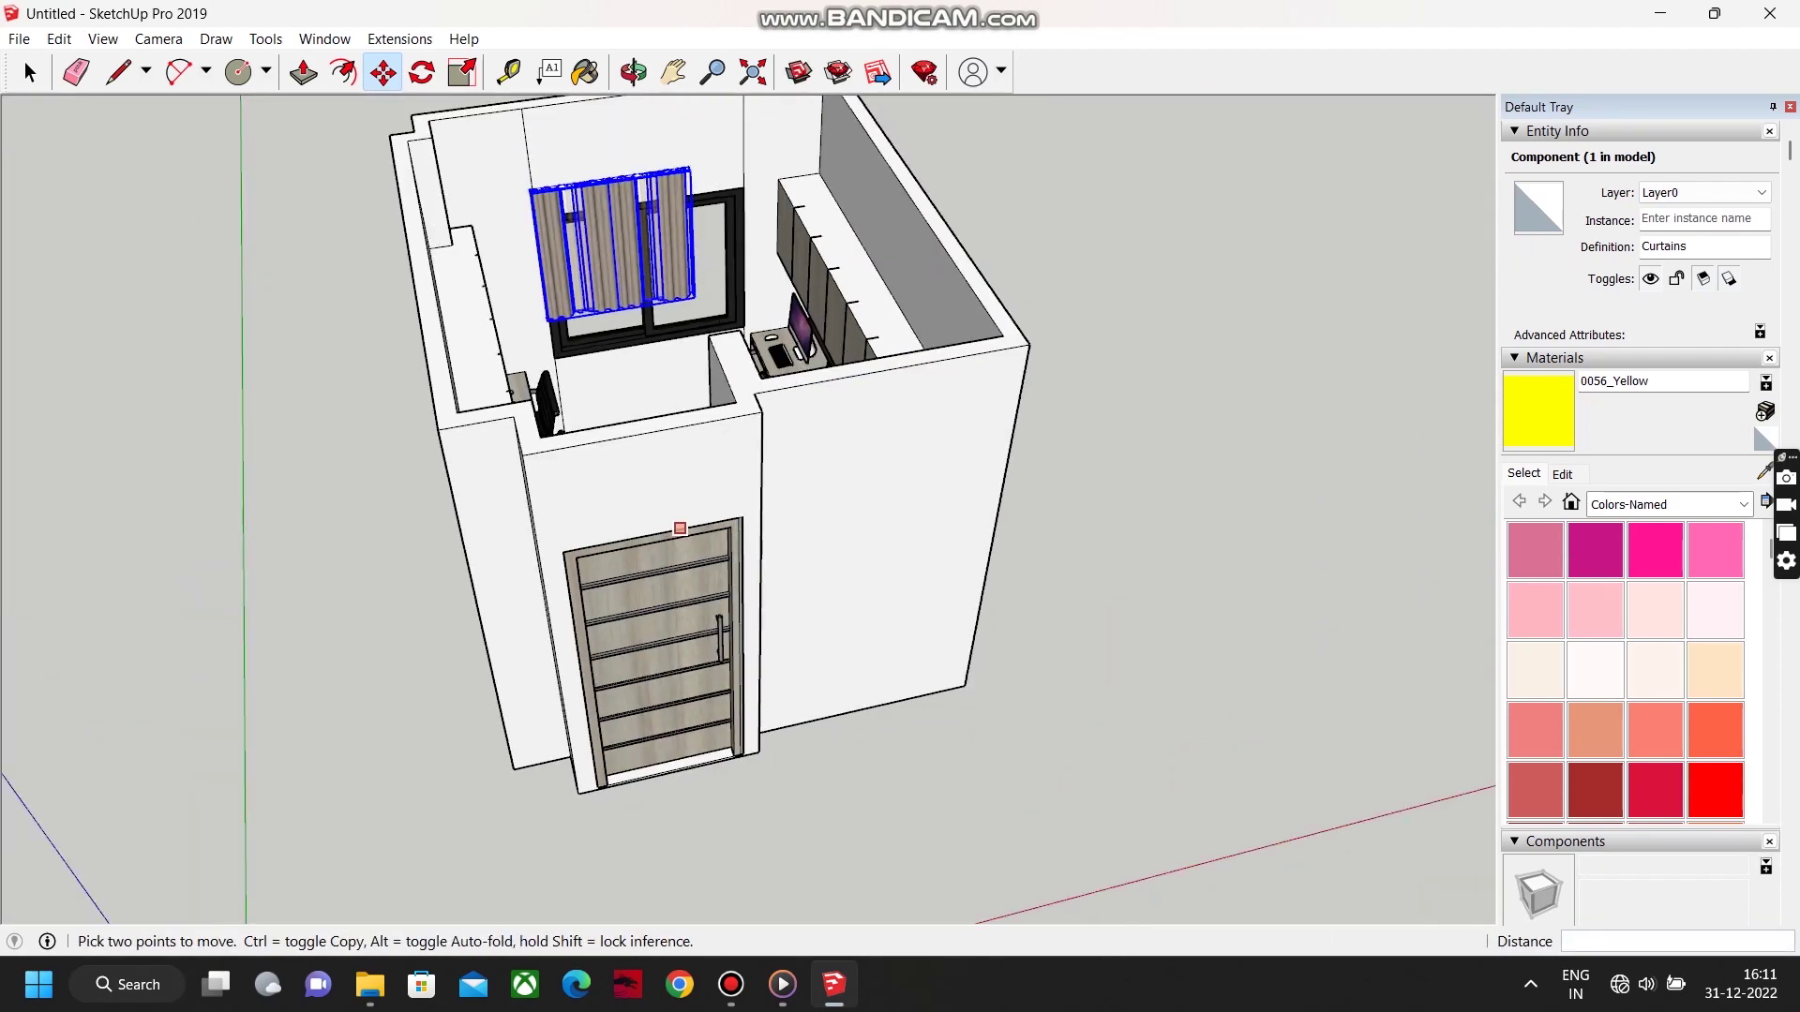
scroll(656, 225, "up", 5)
key("s")
left_click_drag(757, 387, 931, 350)
key("ctrl+z")
Move the curtains about 268 mm vertically so they cover the window.
middle_click_drag(932, 349, 796, 323)
key("m")
left_click(727, 147)
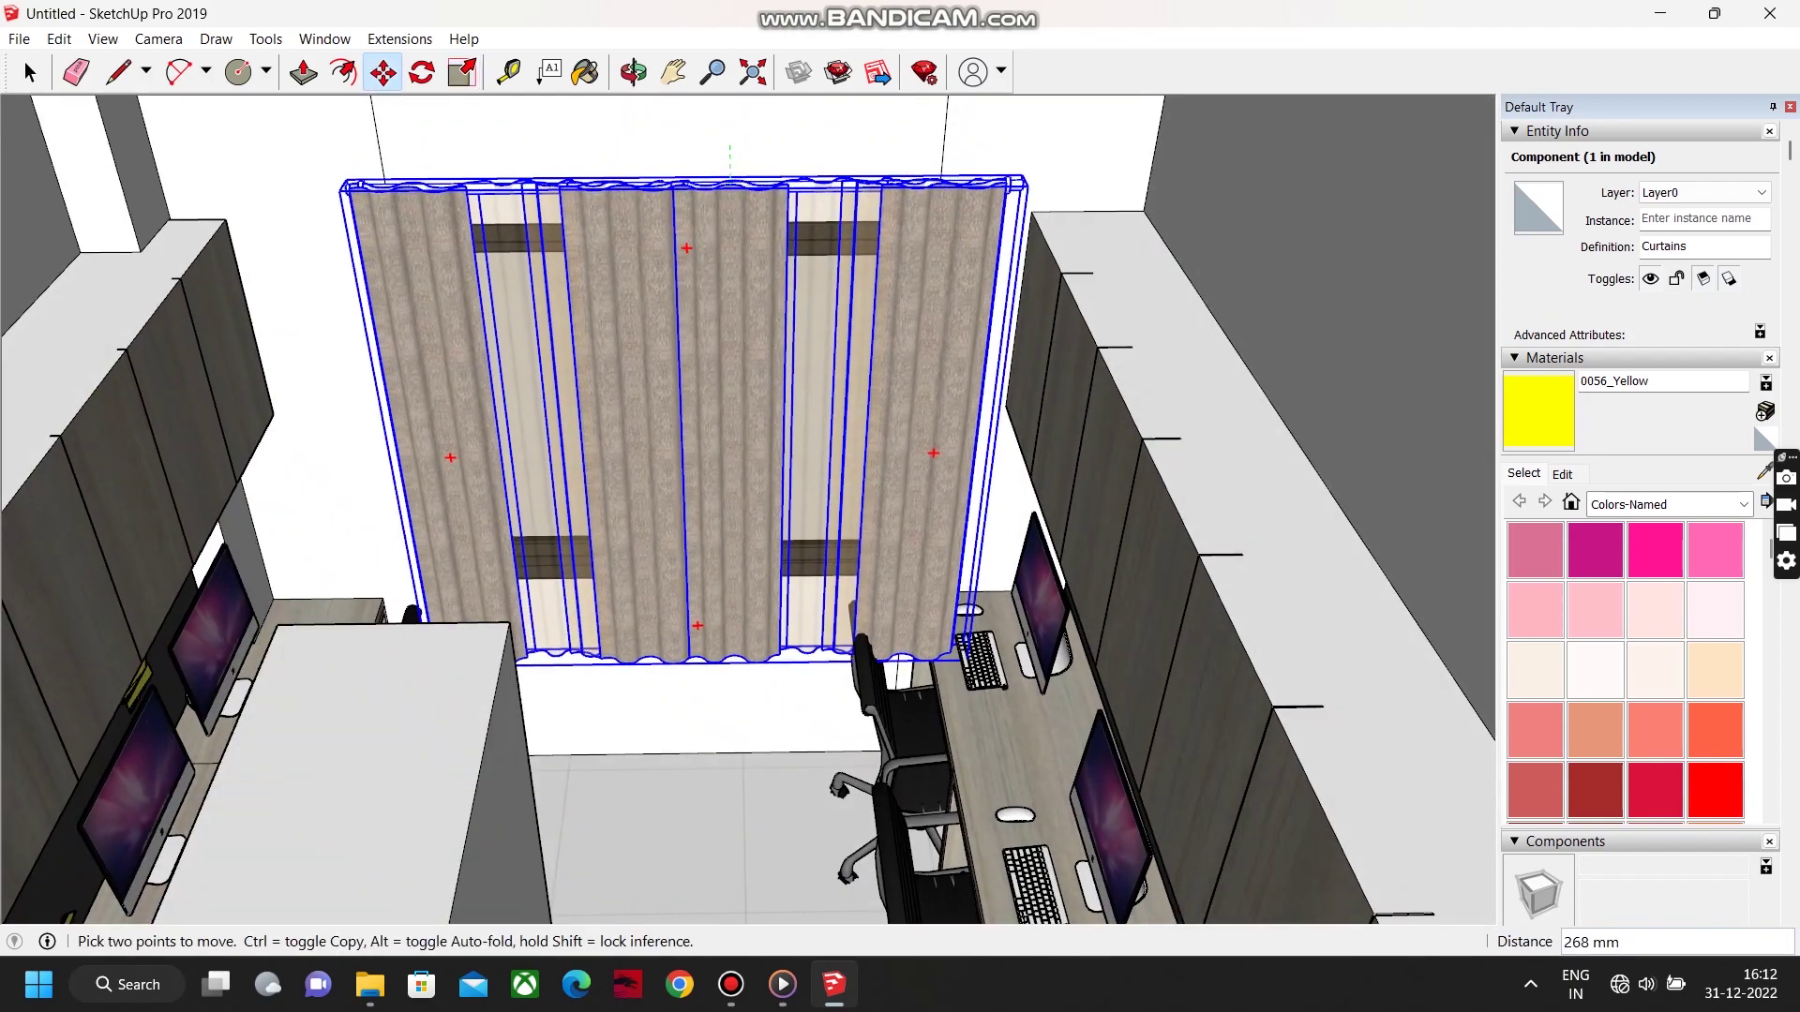
left_click(727, 190)
Copy the three horizontal drawer division edges of the angled drawer unit slightly downward to form narrow groove strips.
middle_click_drag(727, 190, 562, 309)
scroll(703, 375, "down", 4)
key("space")
left_click(1171, 421)
middle_click_drag(1078, 422, 450, 450)
scroll(710, 393, "up", 9)
left_click(713, 414)
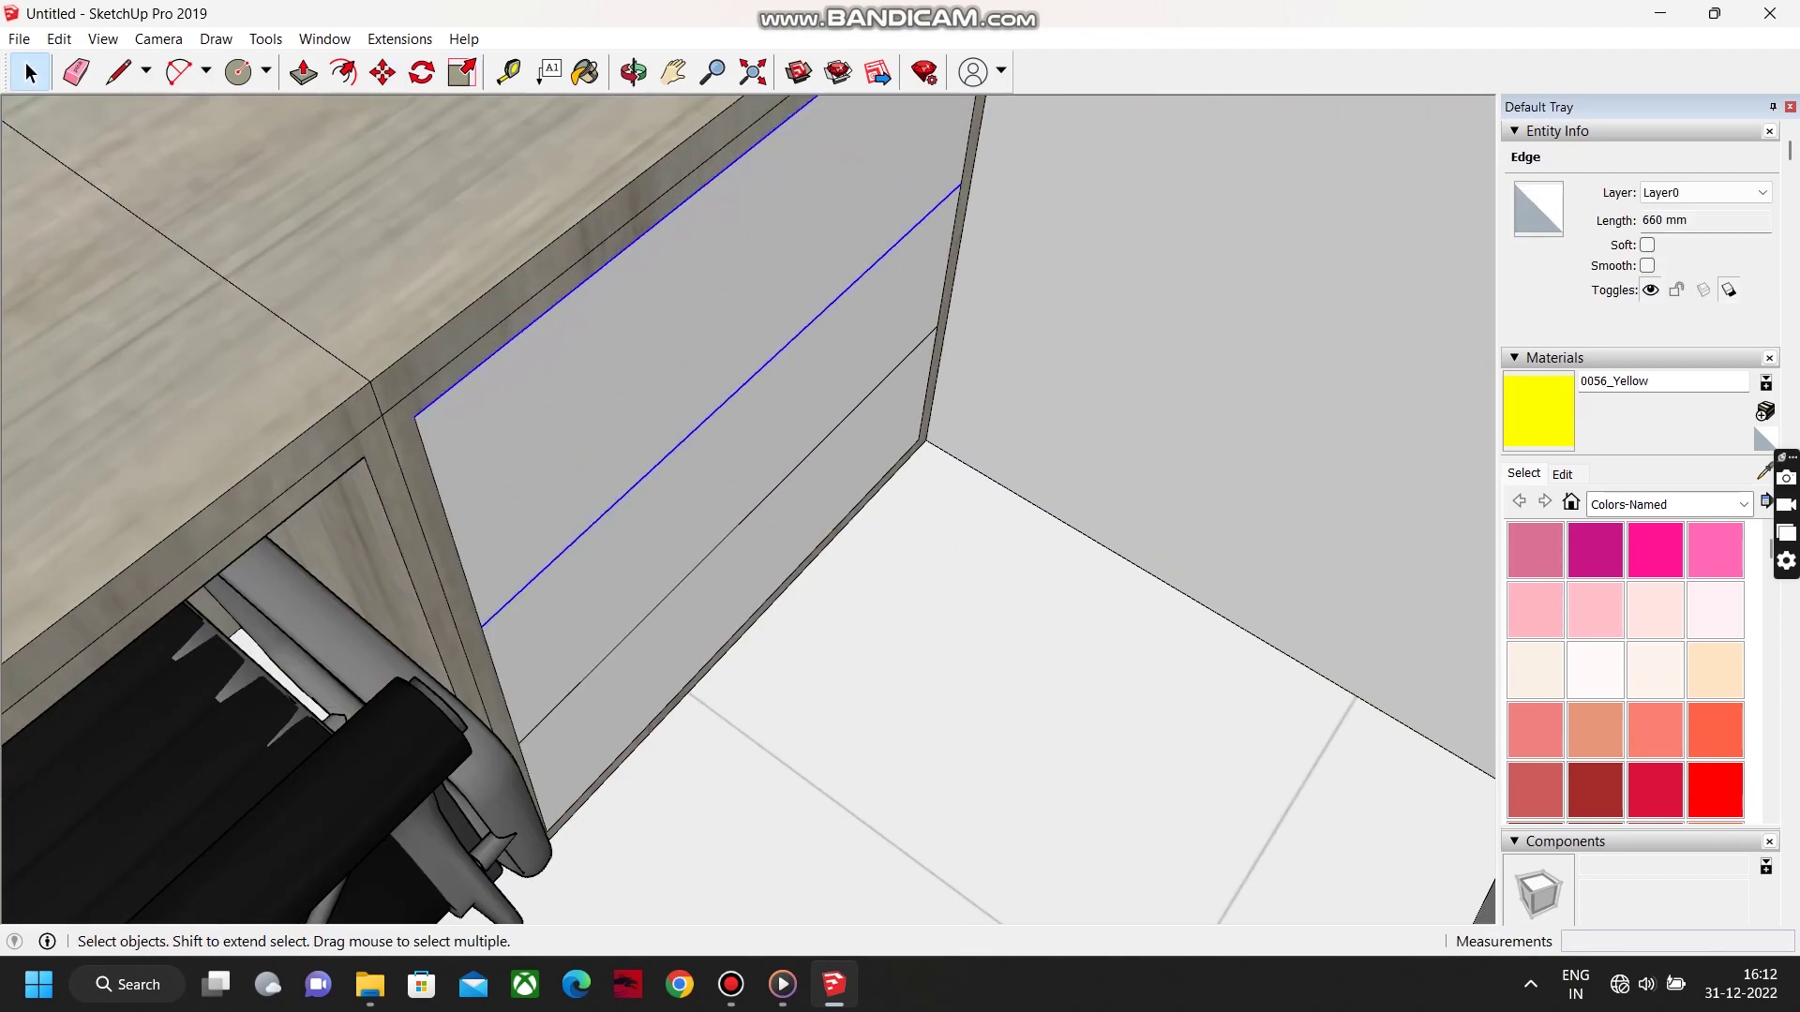
left_click(724, 540, "shift")
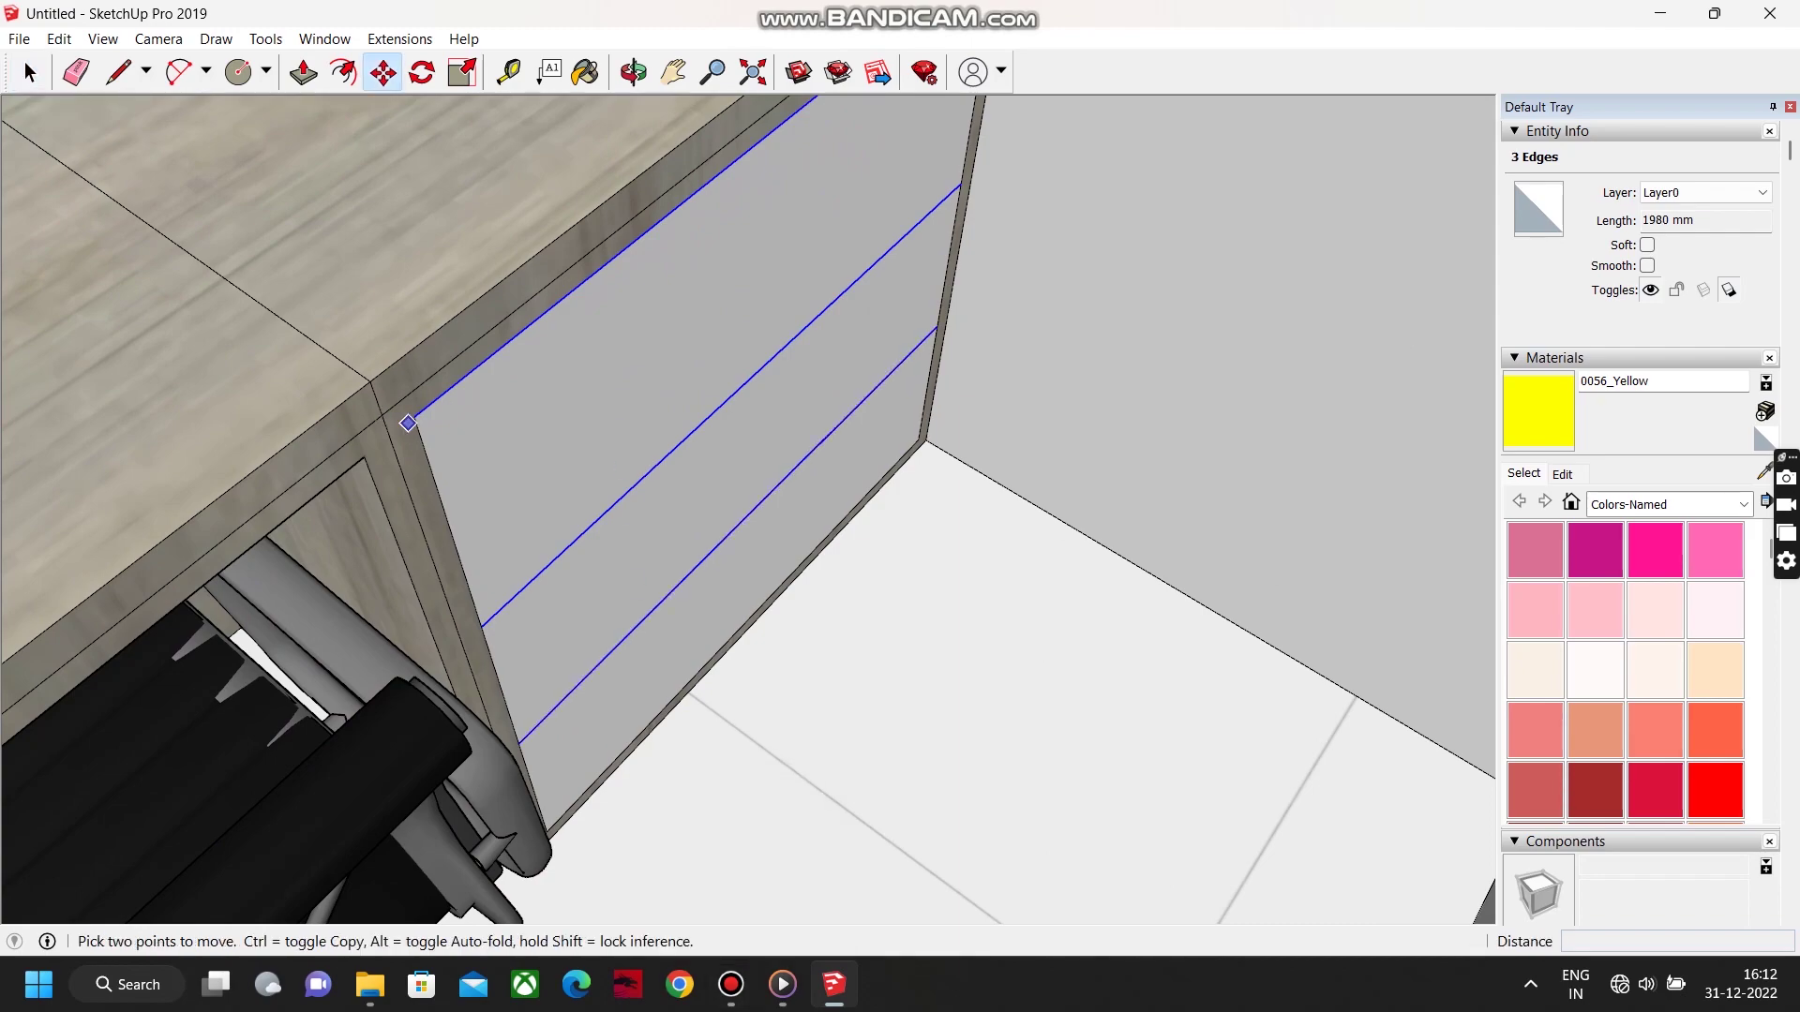
scroll(444, 396, "up", 3)
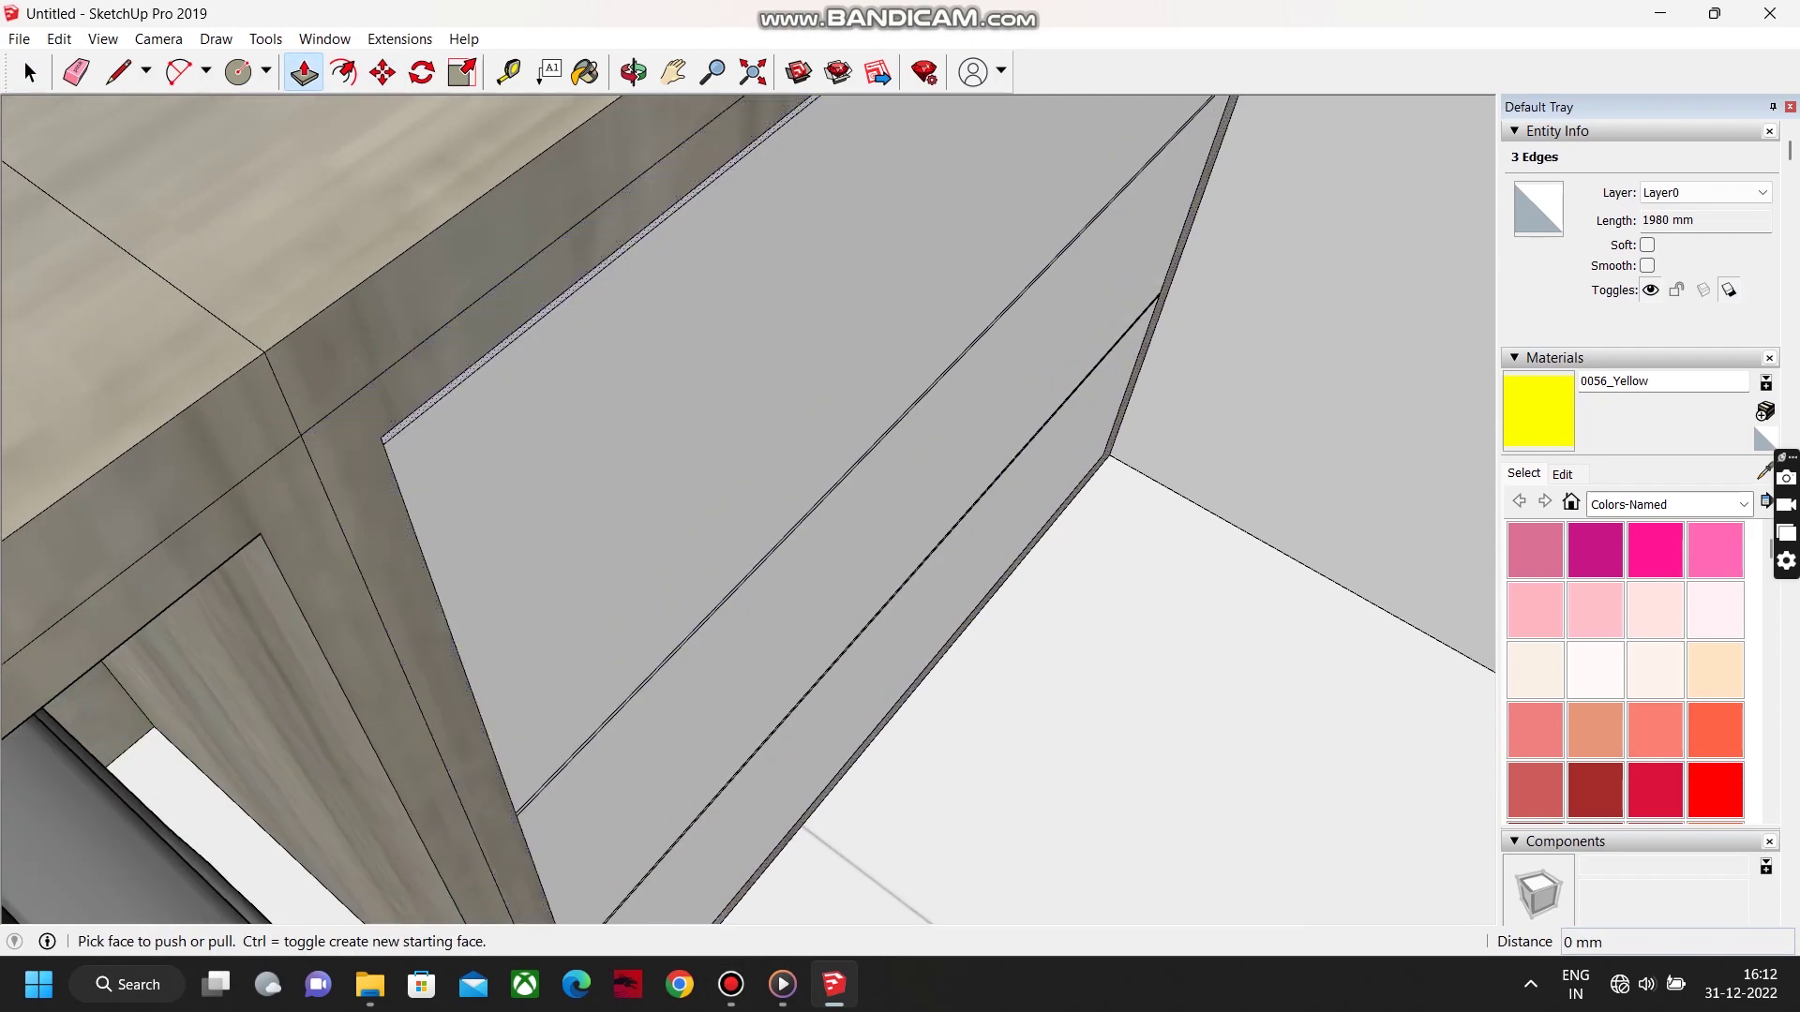
Push the narrow strips between the drawer fronts inward with Push/Pull to form handle grooves.
double_click(444, 397)
scroll(581, 752, "up", 2)
double_click(581, 751)
scroll(706, 810, "up", 2)
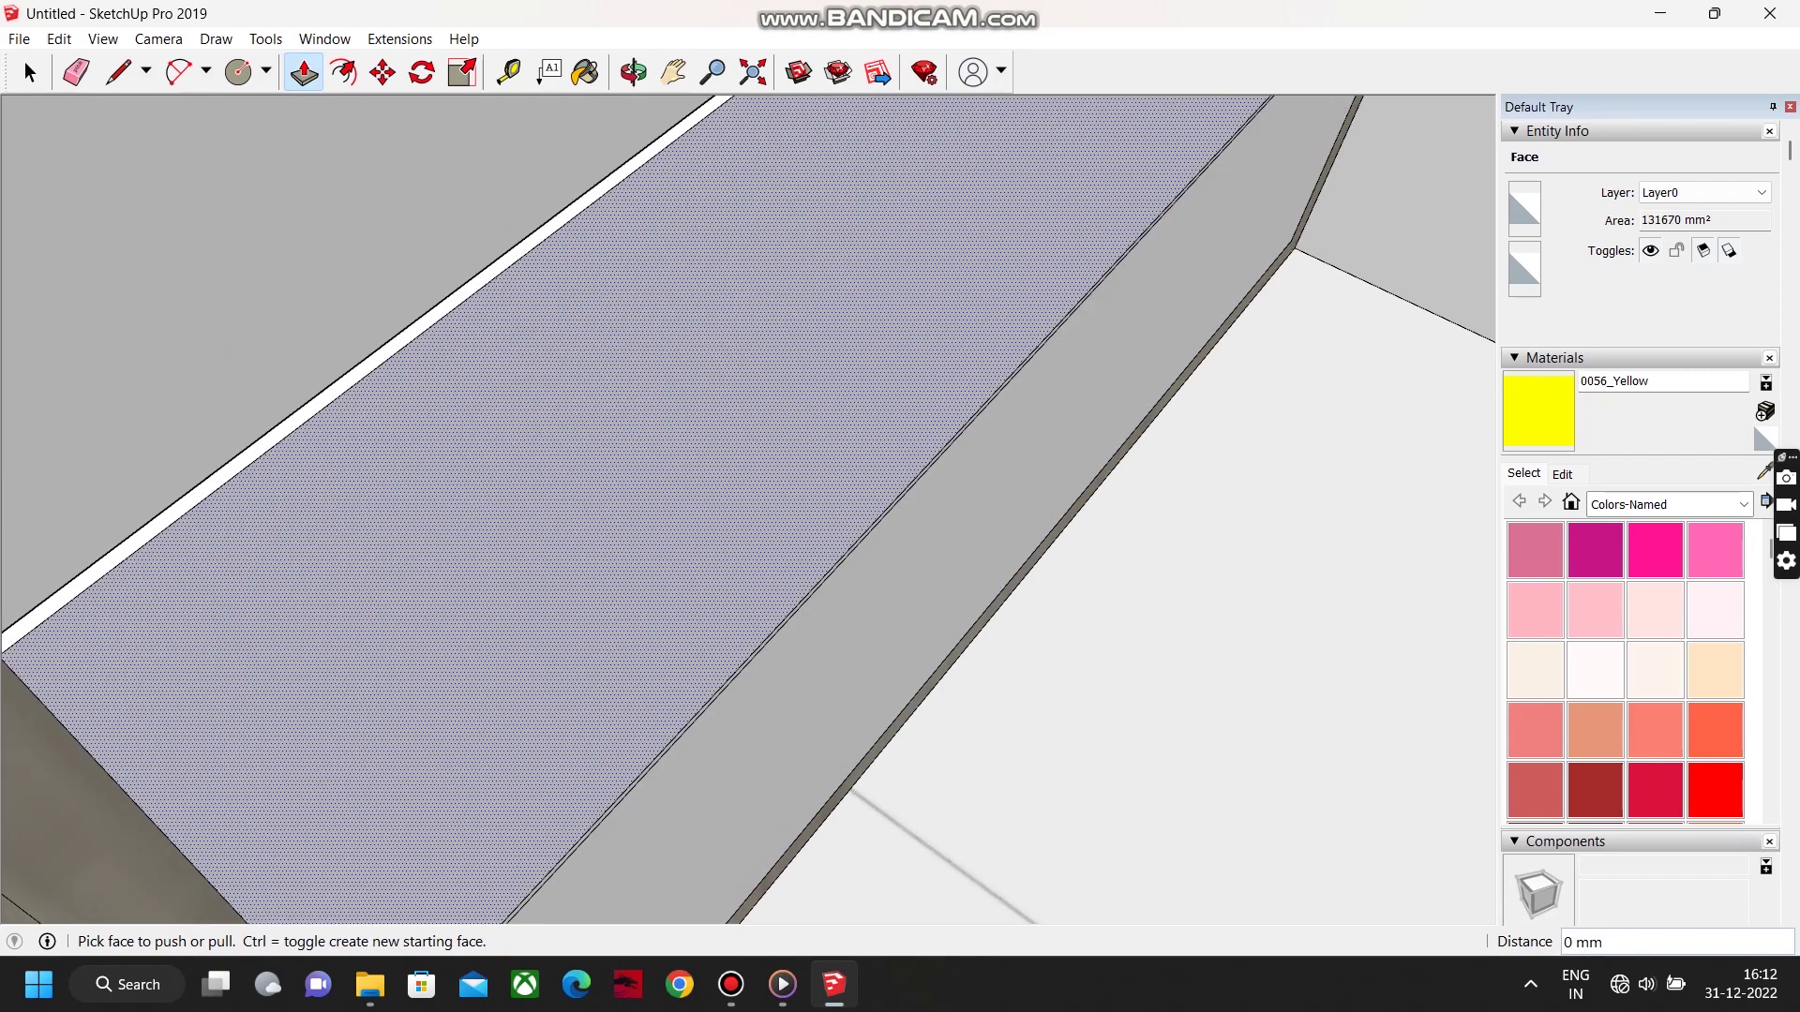
double_click(647, 770)
Import the COMBO+DECOR+#01(1) wall shelf model from the downloads folder on Data (D:).
scroll(562, 684, "down", 5)
left_click(19, 39)
left_click(67, 389)
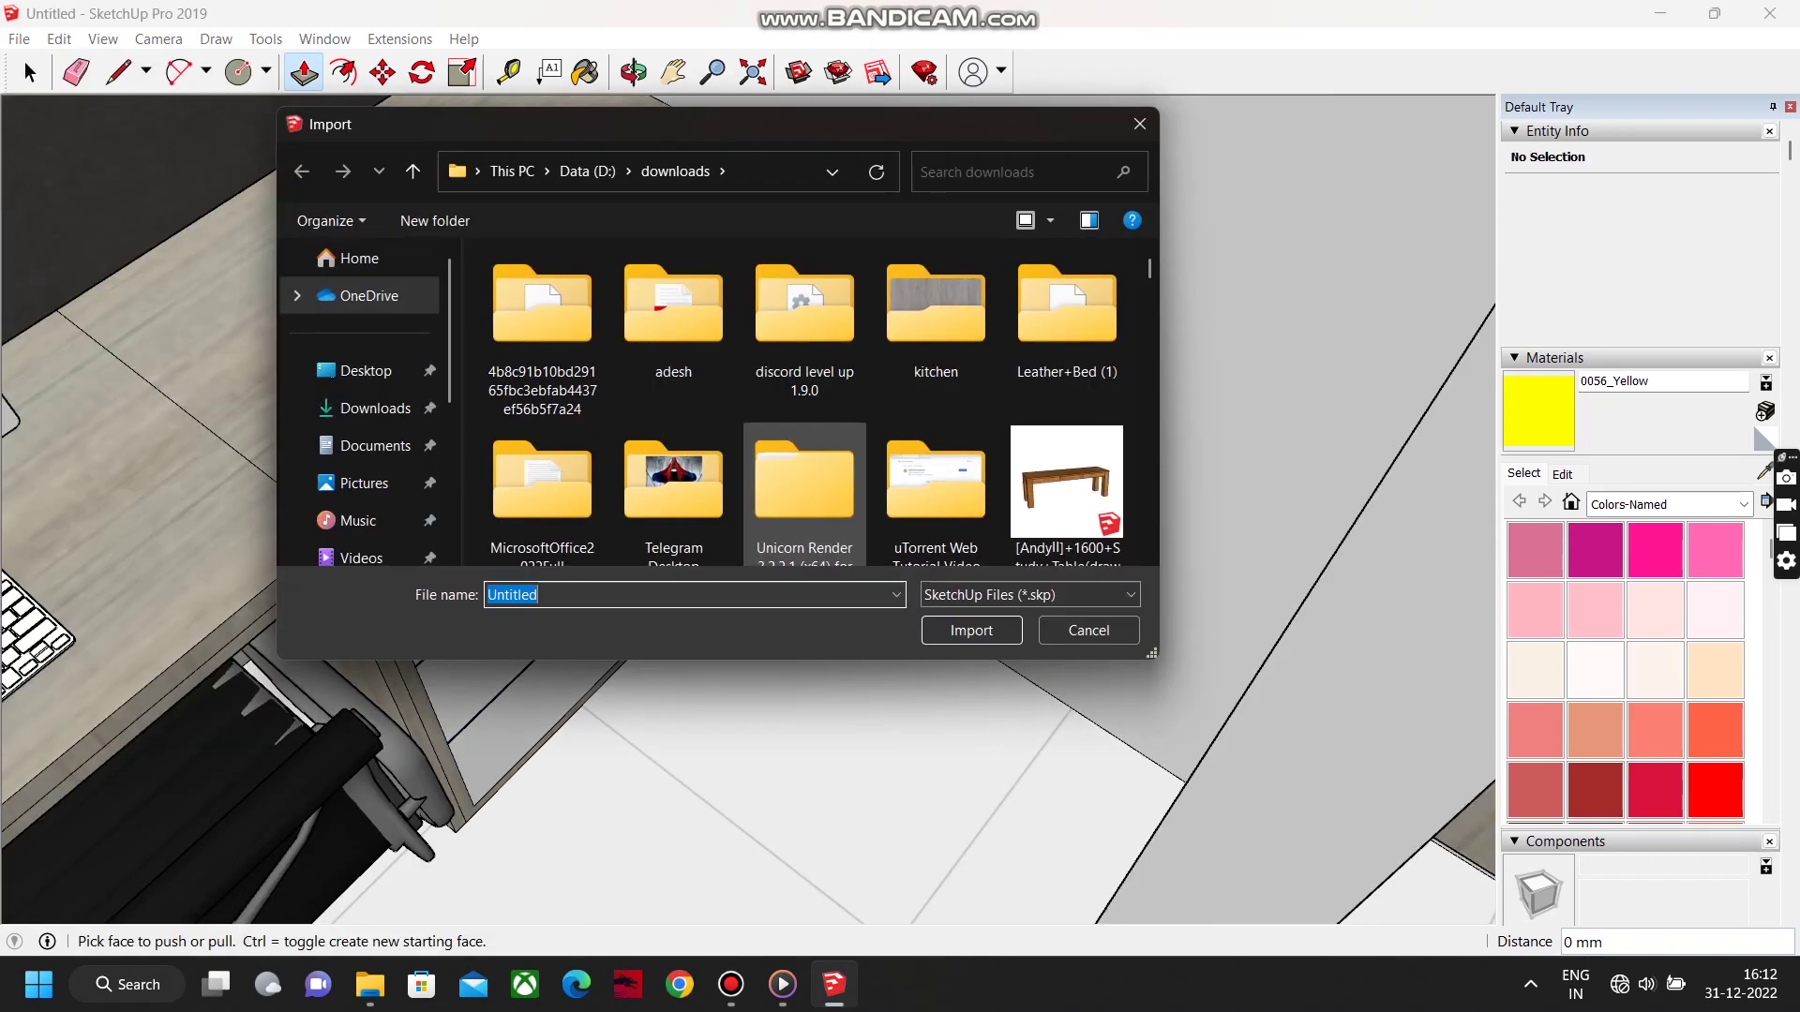
scroll(872, 412, "down", 3)
scroll(675, 450, "up", 2)
scroll(674, 450, "down", 5)
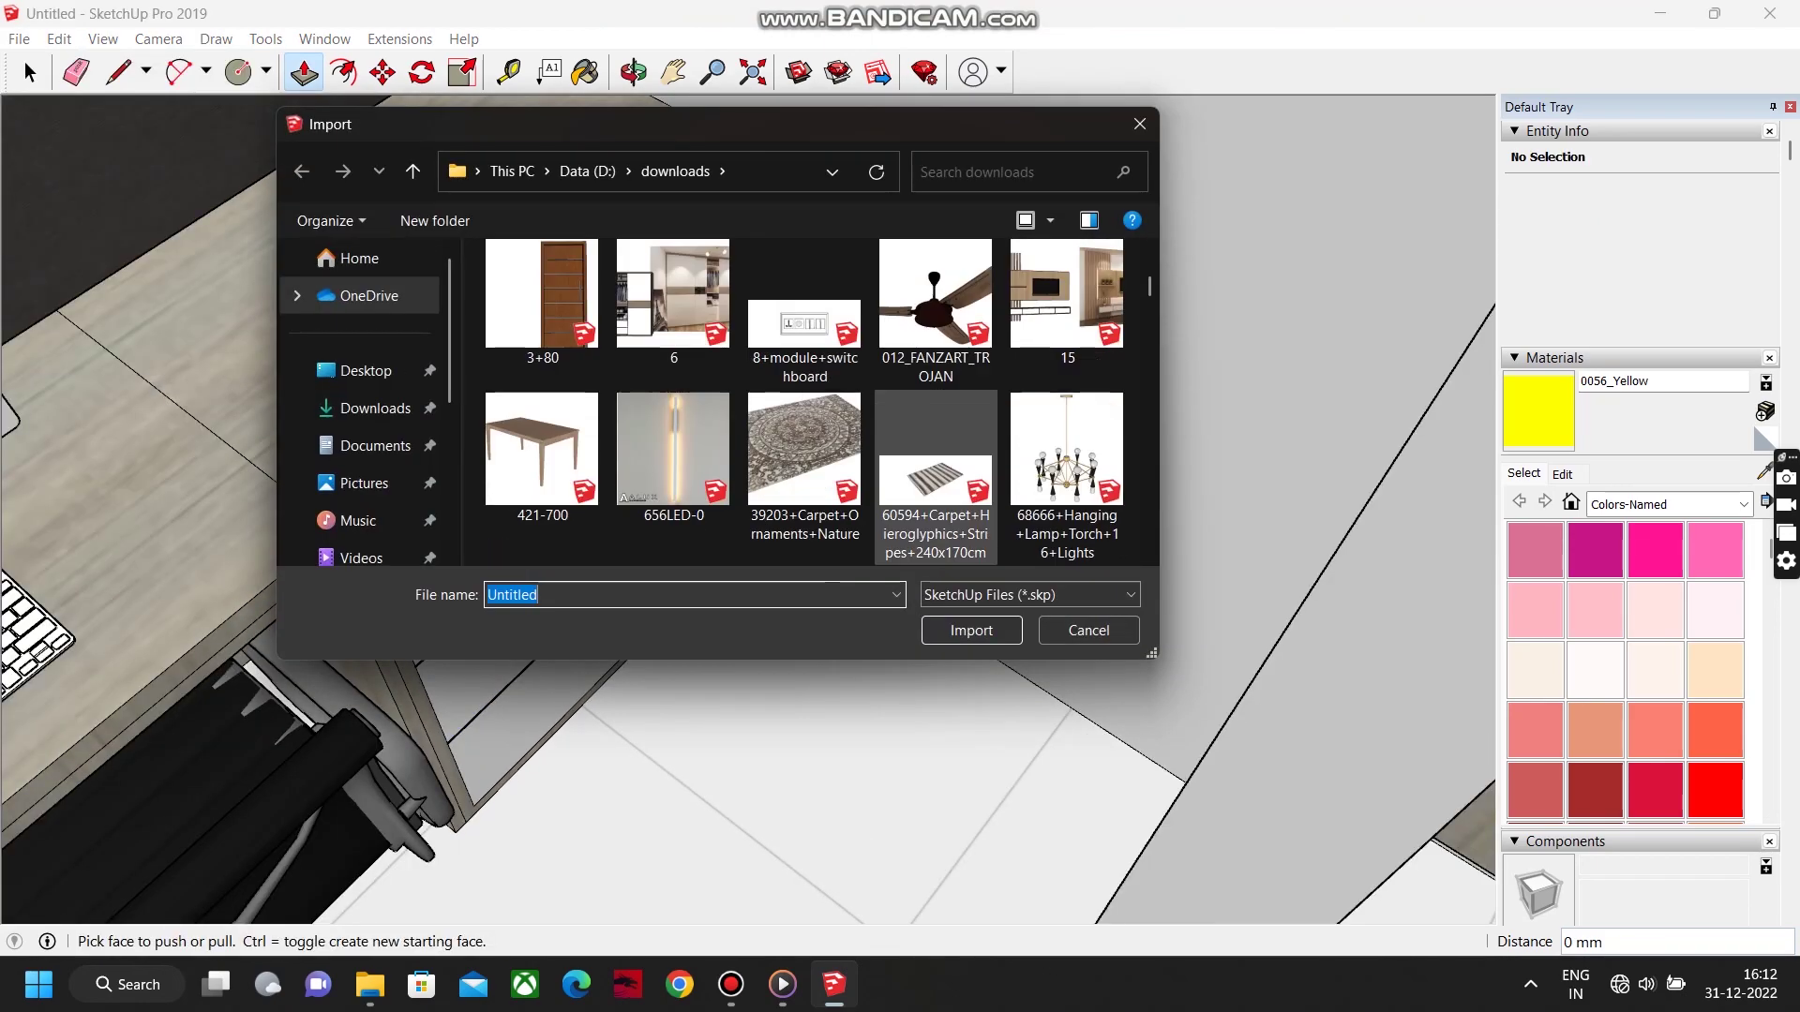
scroll(684, 426, "down", 5)
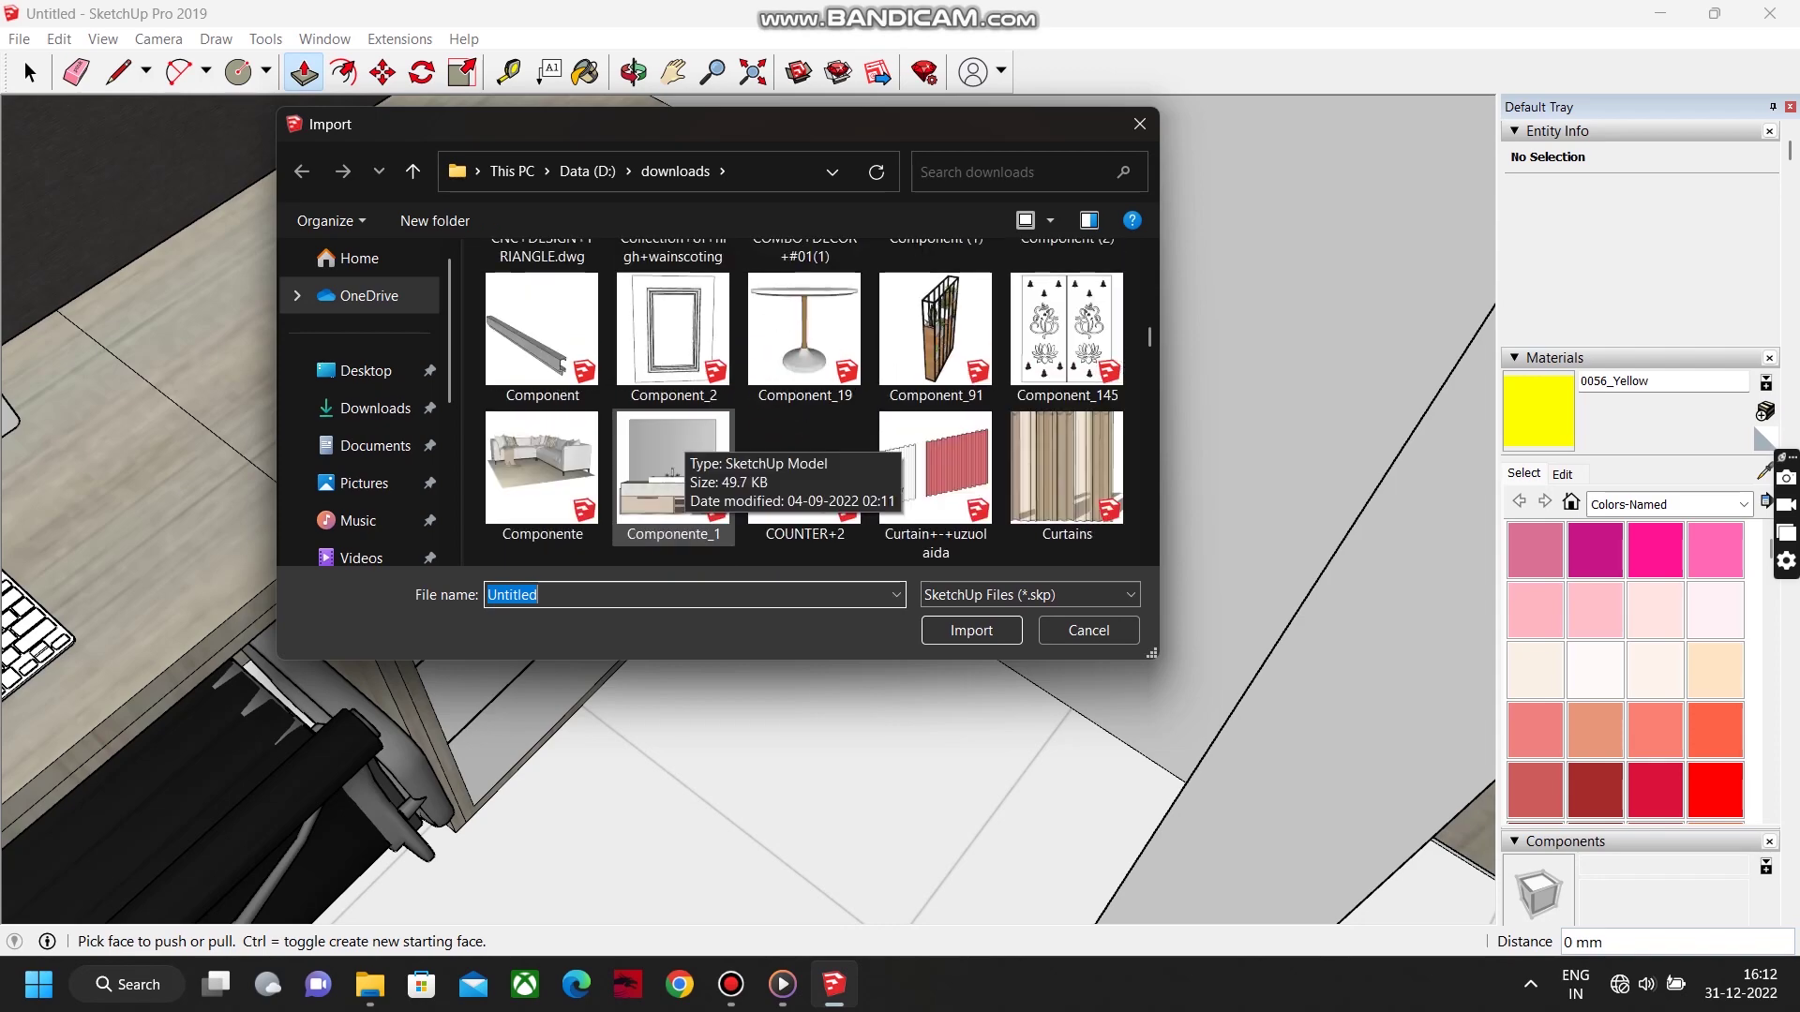
scroll(685, 432, "up", 3)
double_click(803, 478)
scroll(775, 598, "down", 5)
middle_click_drag(776, 598, 947, 628)
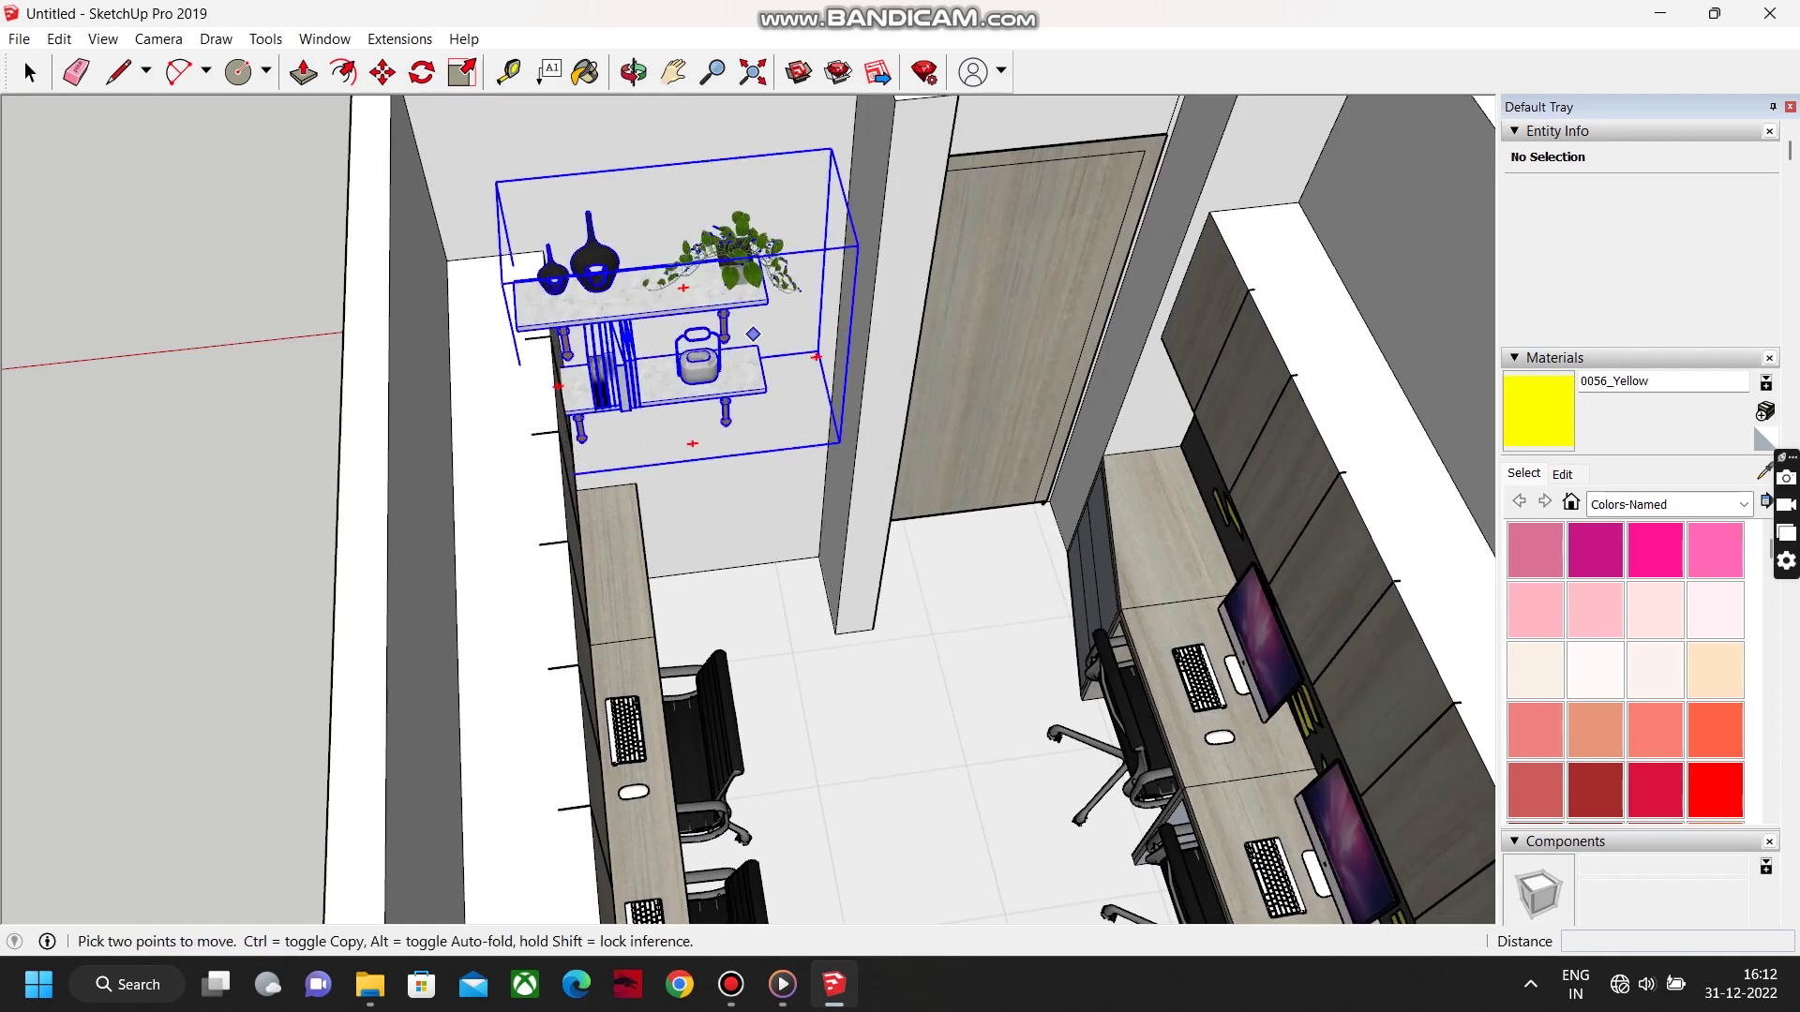
Place the decor shelf set against the wall beside the door, above the end of the countertop.
left_click(753, 334)
left_click(846, 318)
scroll(750, 356, "up", 4)
middle_click_drag(712, 356, 918, 375)
left_click(675, 403)
left_click(609, 346)
middle_click_drag(609, 347, 638, 337)
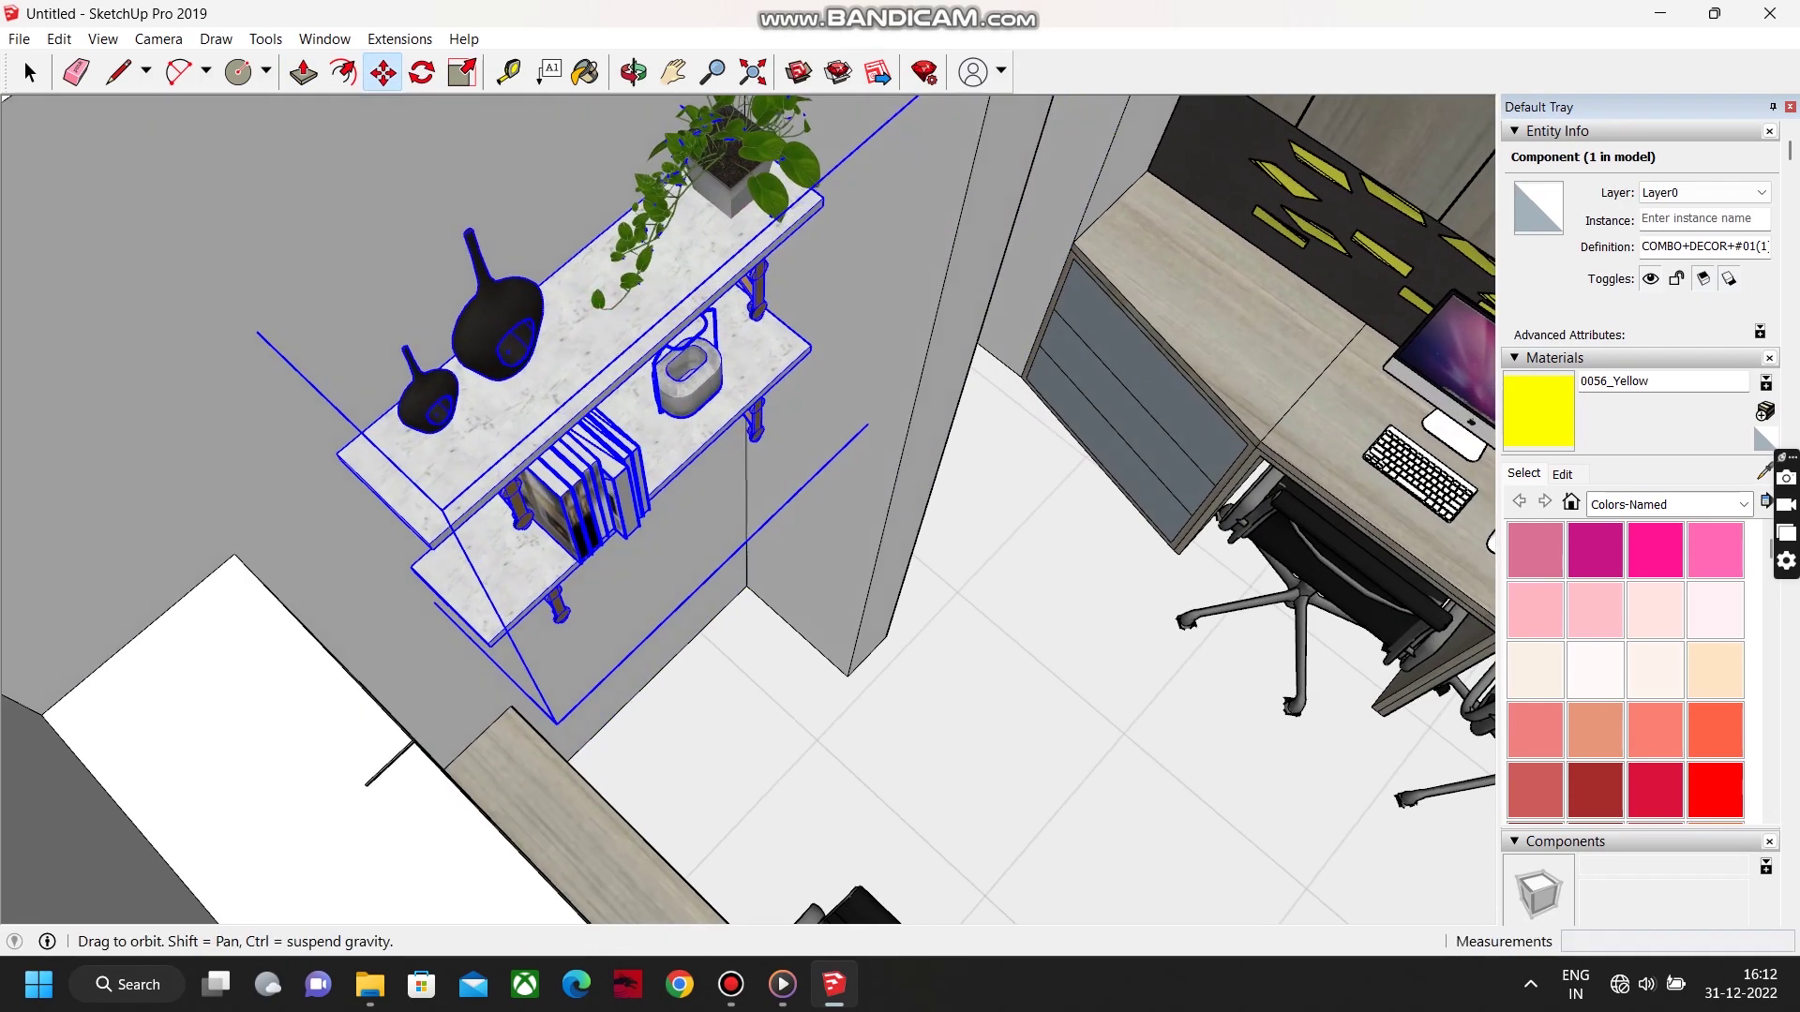
Shift the decor shelf set on the wall beside the door by 191 mm.
middle_click_drag(694, 403, 579, 347)
key("s")
scroll(579, 348, "down", 2)
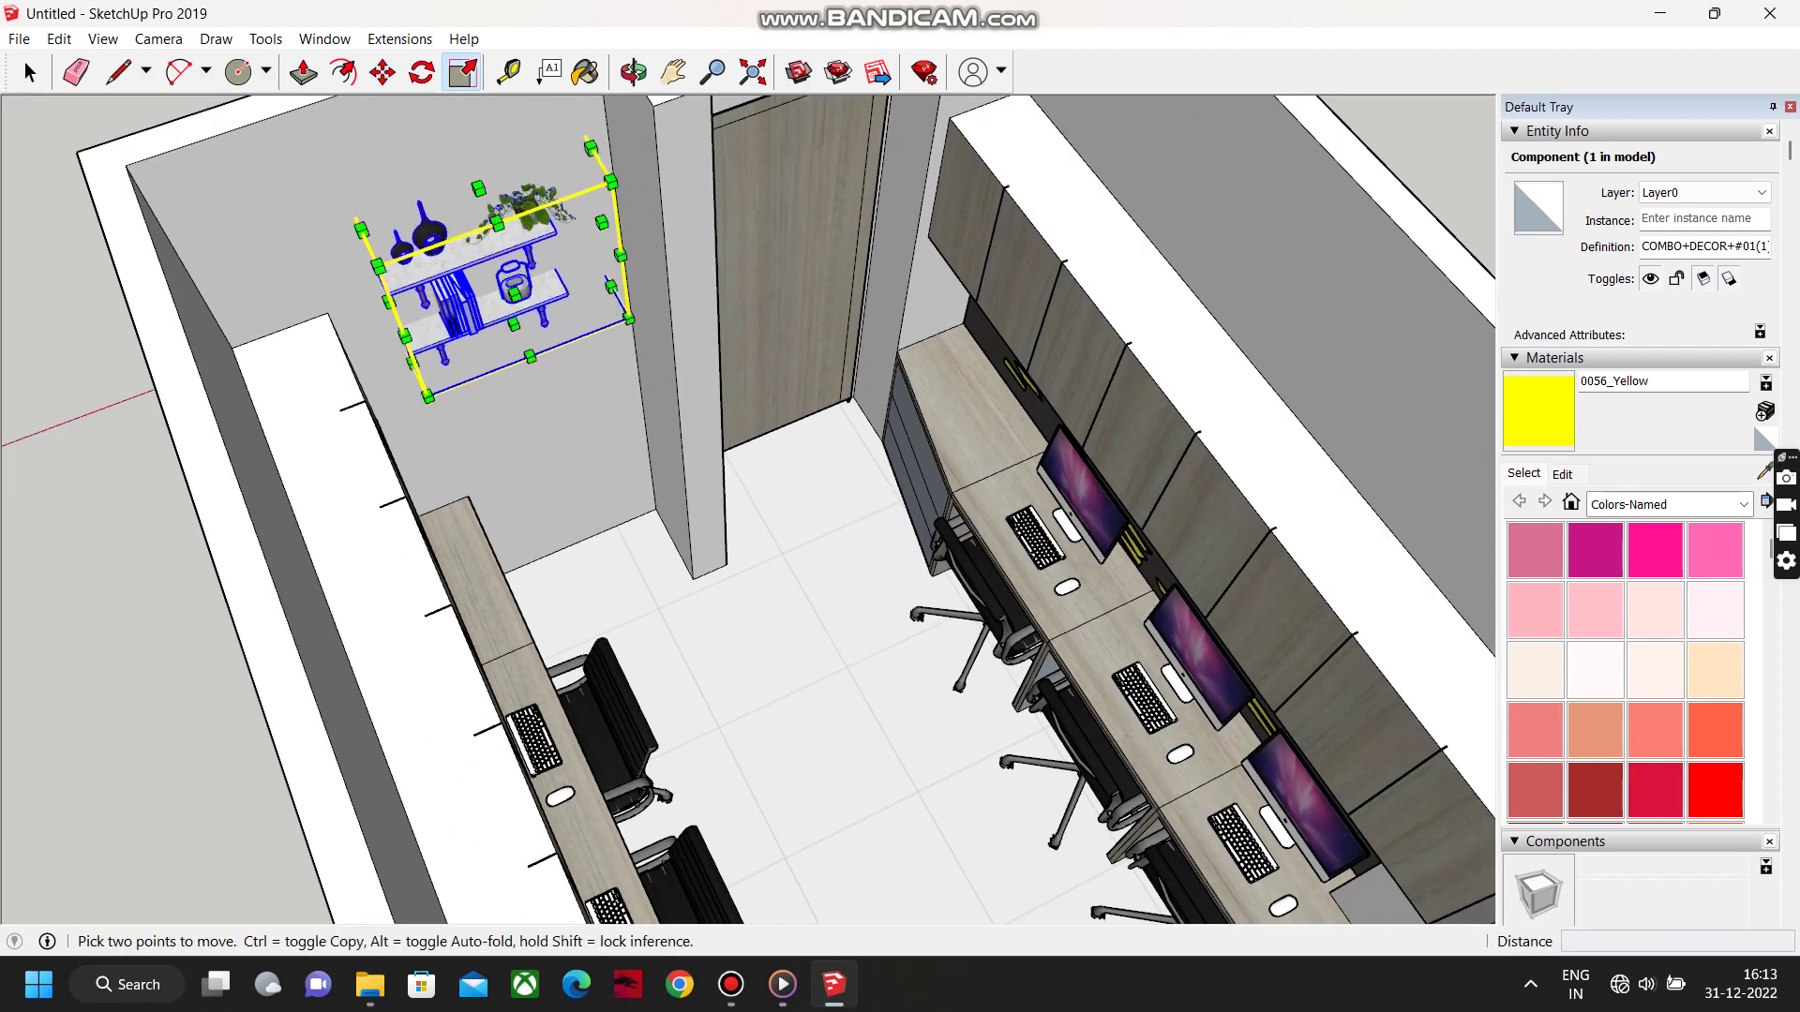
key("m")
scroll(470, 225, "up", 2)
left_click(518, 433)
Import the maceta+fina potted plant model from the downloads folder and place it on the floor near the door.
left_click(19, 39)
left_click(79, 383)
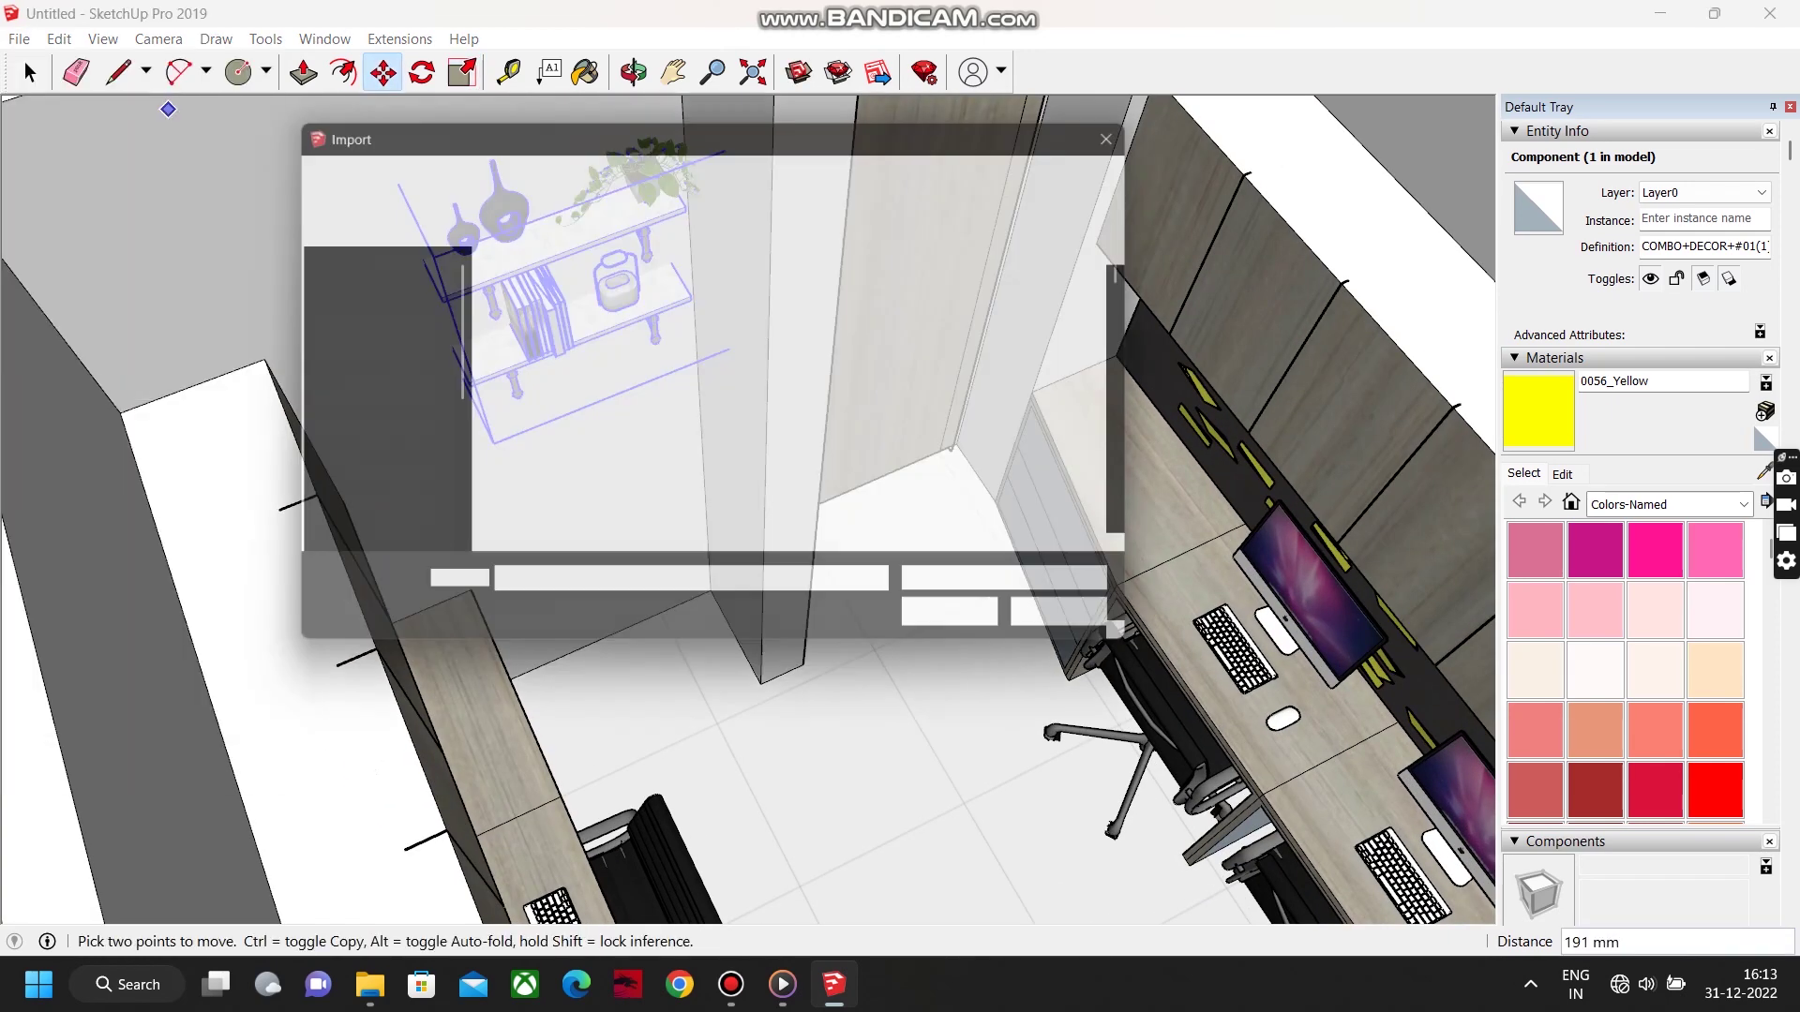
scroll(705, 468, "down", 15)
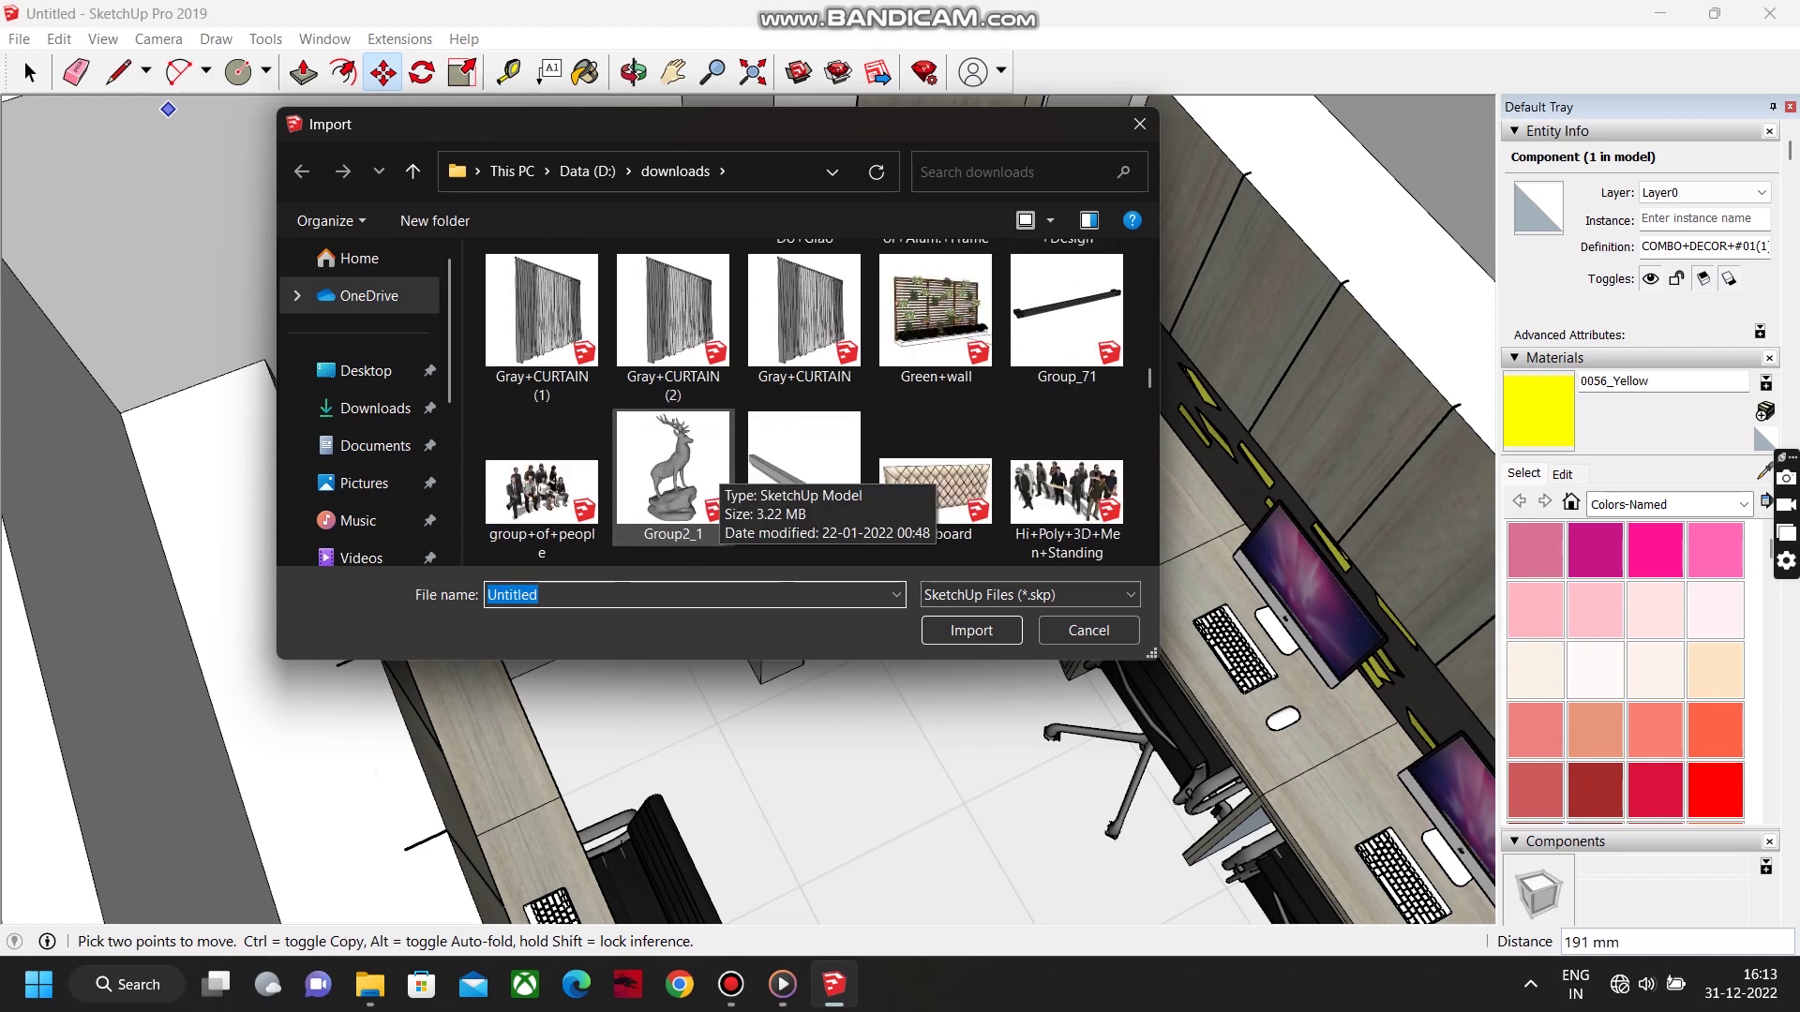
double_click(703, 464)
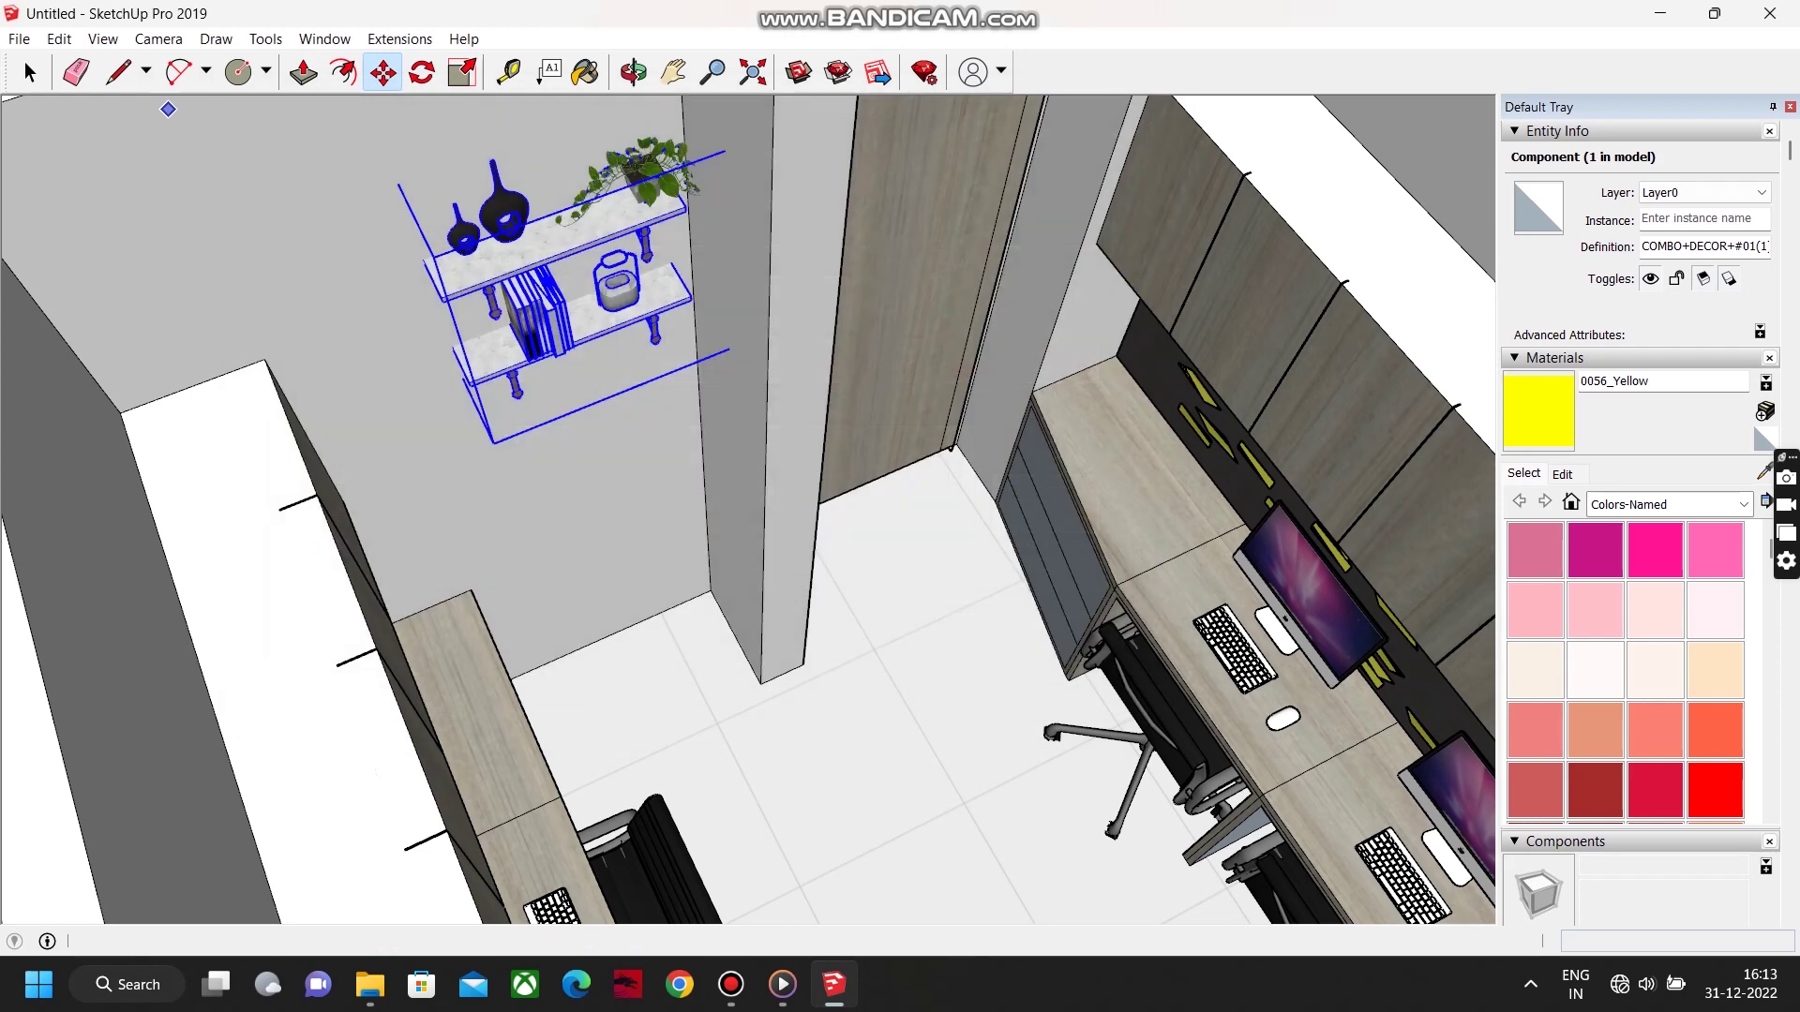
left_click(701, 663)
Scale the potted plant down uniformly and set it against the wall below the decor shelves.
middle_click_drag(701, 663, 656, 572)
key("s")
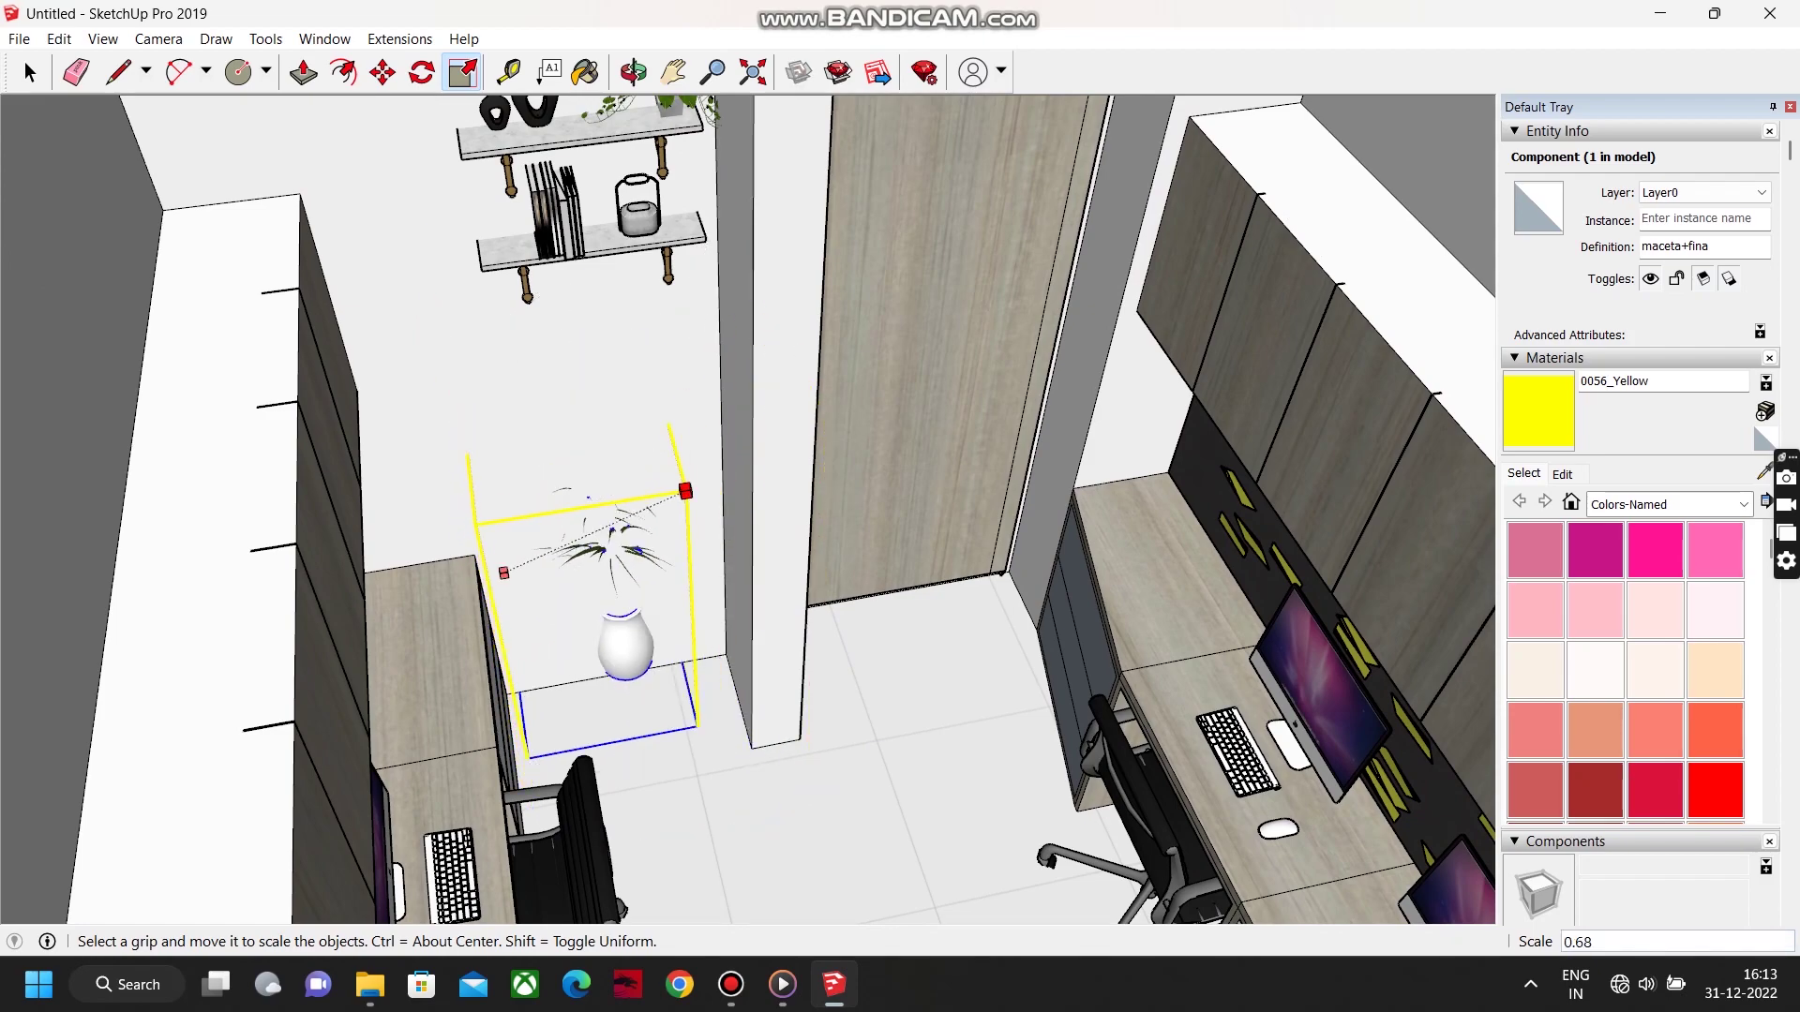
scroll(711, 734, "down", 5)
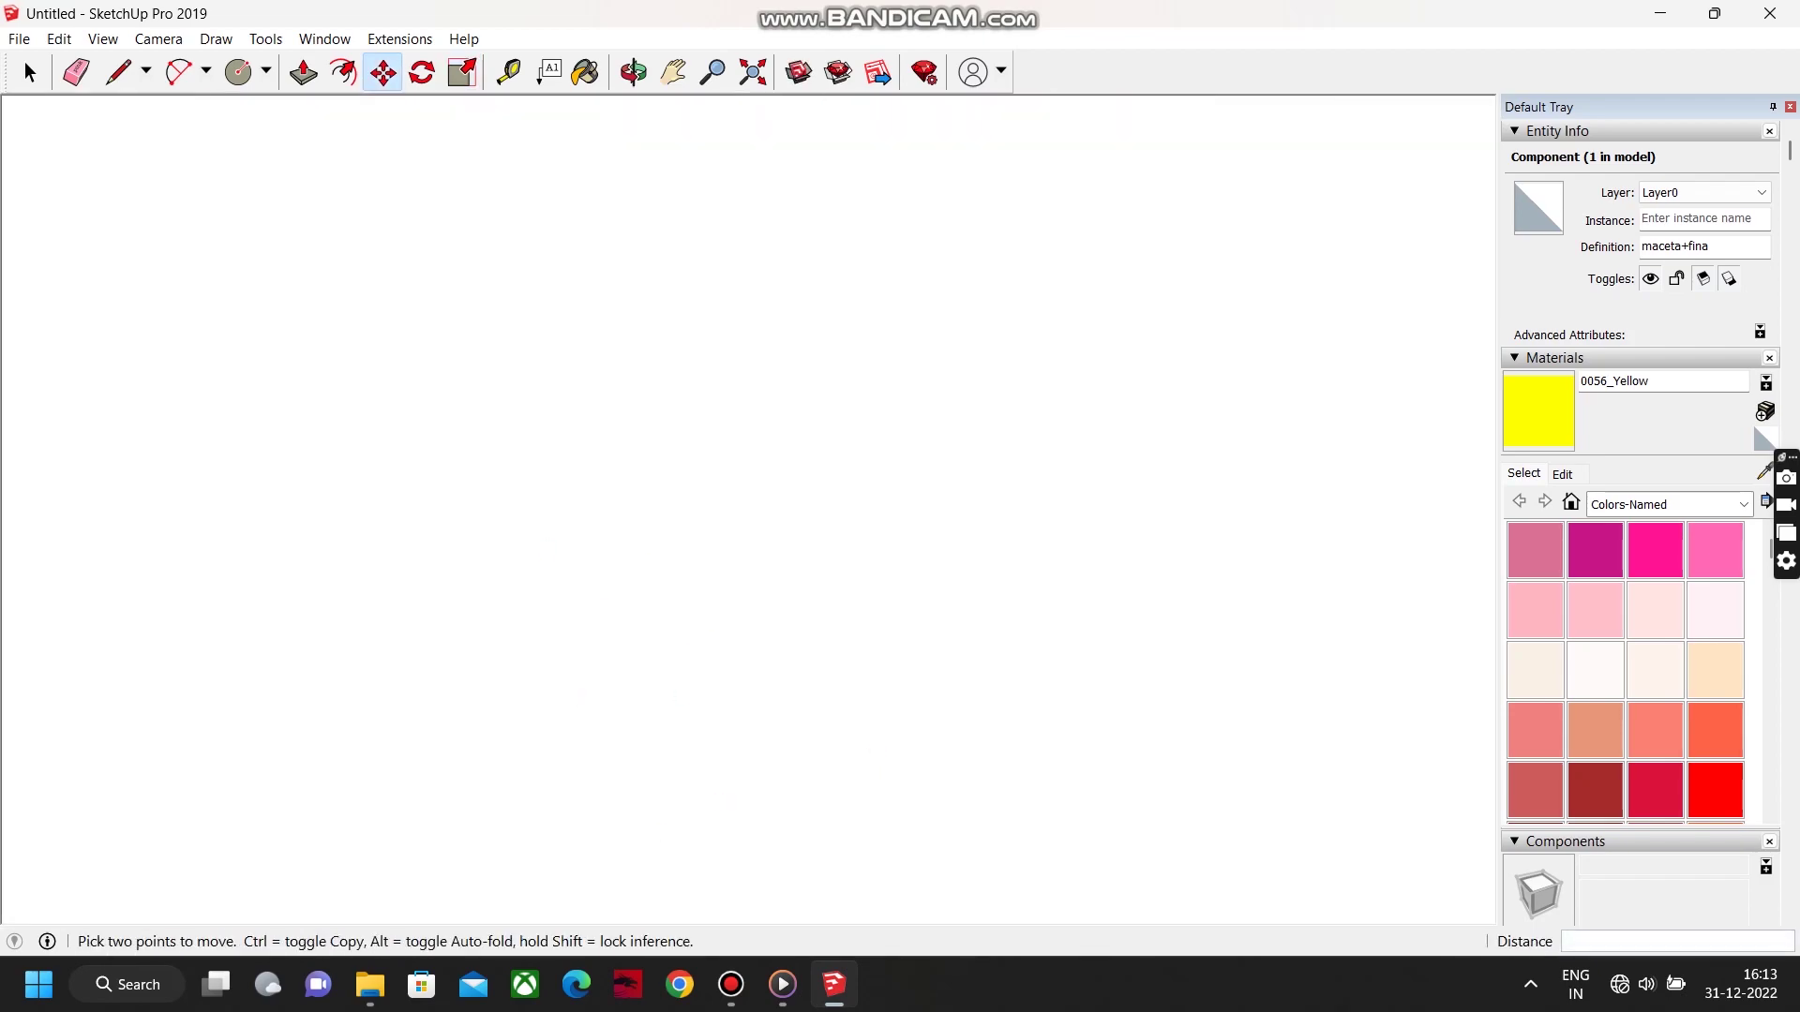
middle_click_drag(726, 525, 1359, 450)
middle_click_drag(581, 450, 1078, 460)
Flip the office+board pinboard component on the wall.
key("space")
right_click(539, 357)
left_click(954, 848)
Draw a line along the inner top edge of the room walls to close the open top with a face.
scroll(750, 525, "down", 4)
middle_click_drag(656, 506, 1041, 487)
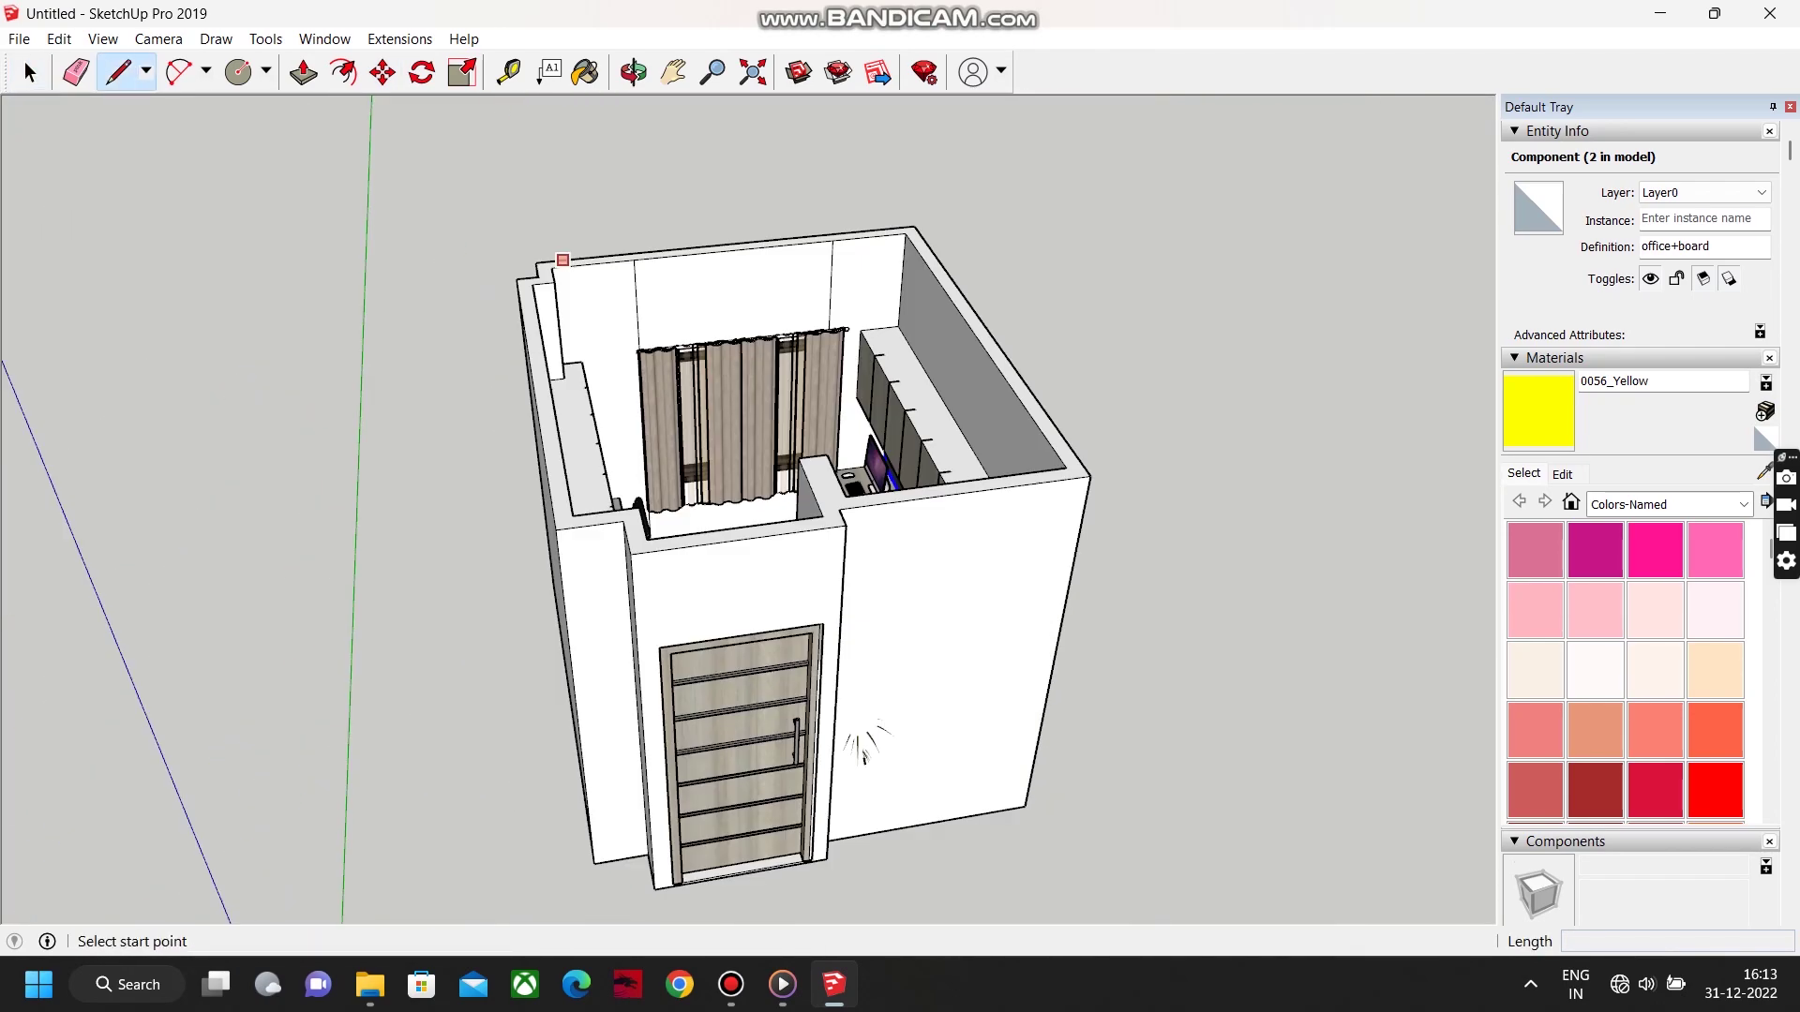
scroll(564, 260, "up", 3)
left_click(552, 271)
left_click(1053, 225)
Copy the new ceiling face to the empty area beside the room and delete the original face over the room.
key("space")
left_click(722, 464)
key("m")
left_click(653, 485)
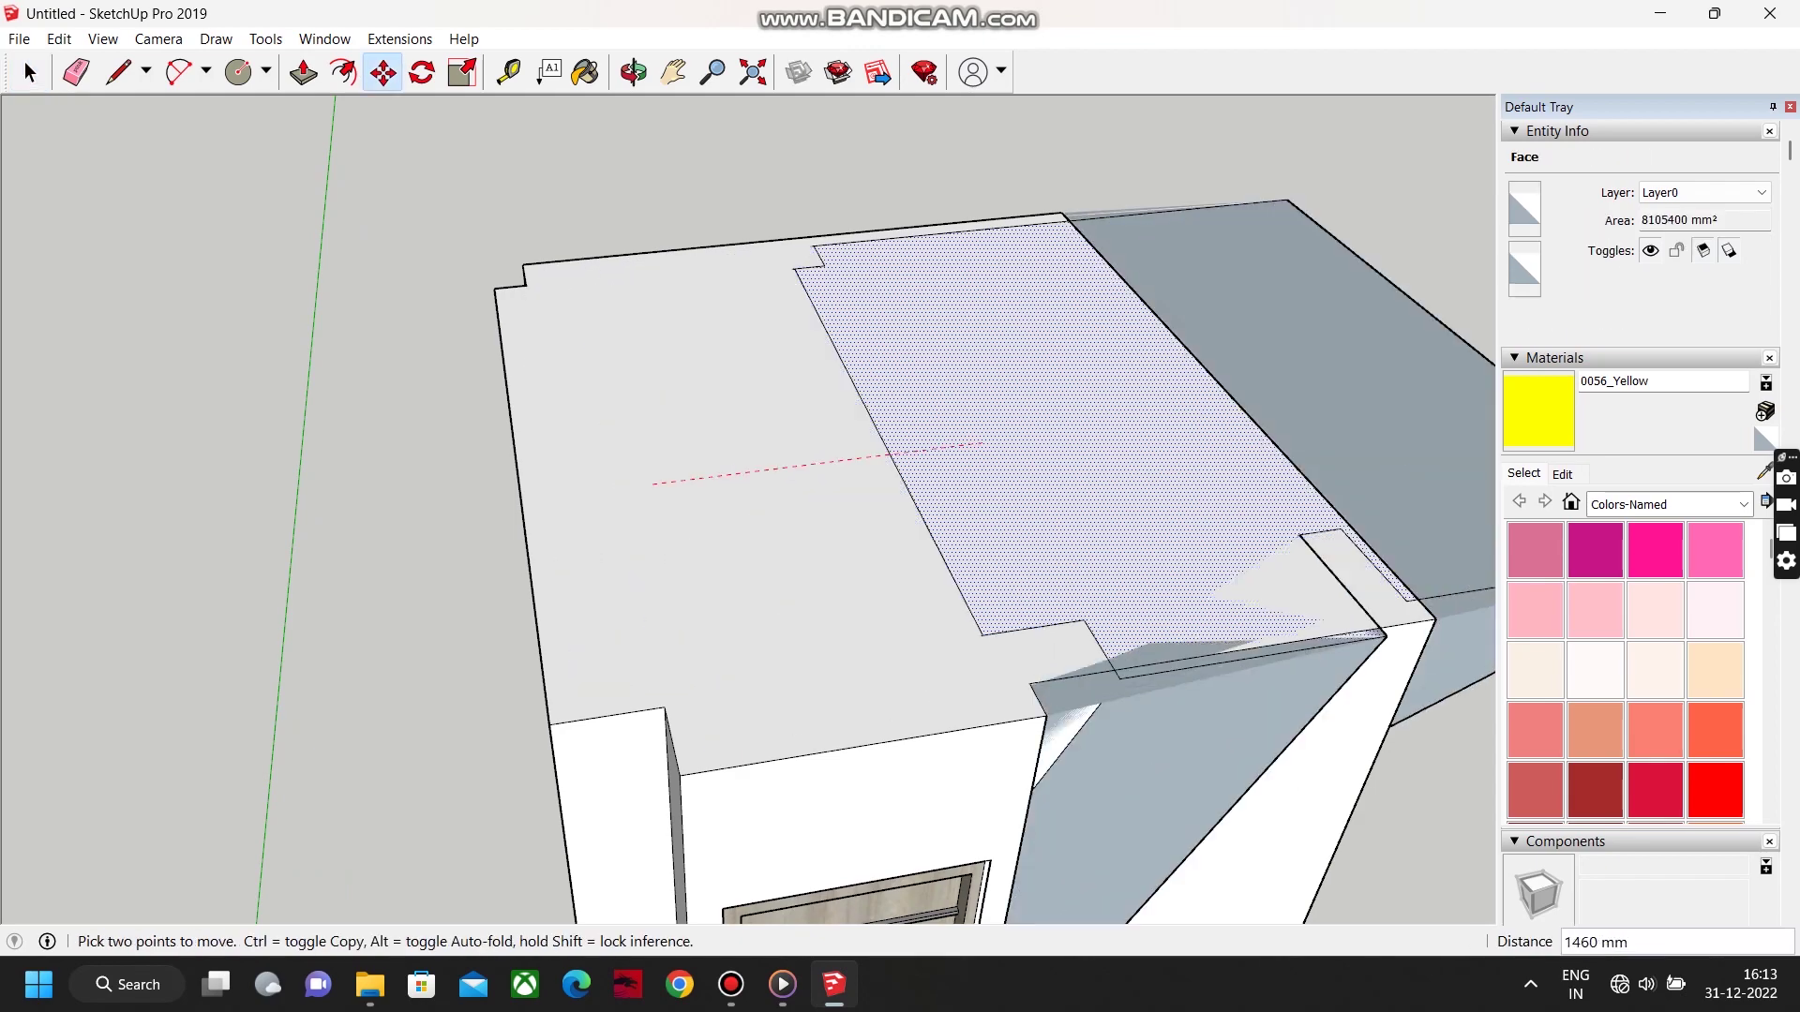
key("ctrl")
scroll(1022, 439, "down", 2)
left_click(1165, 403)
key("space")
left_click(834, 441)
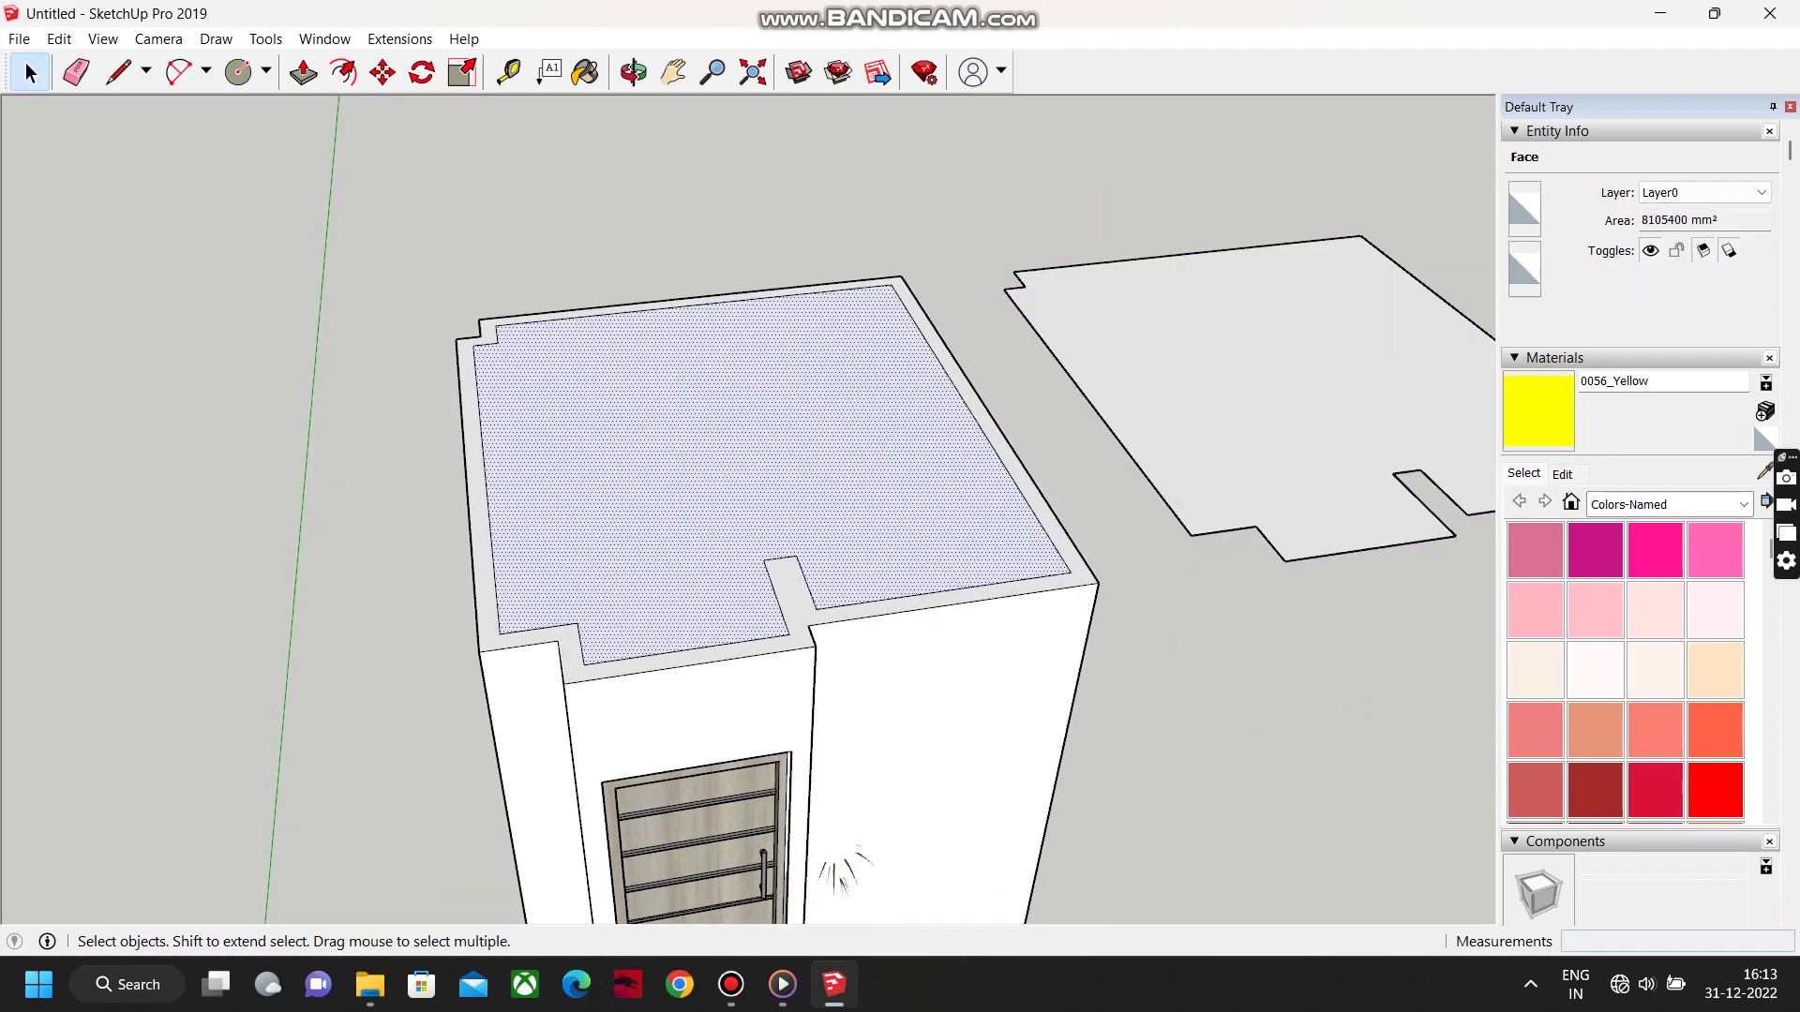
key("Delete")
Thicken the copied ceiling face by 100 mm with Push/Pull.
middle_click_drag(835, 563, 684, 215)
key("p")
left_click(1059, 404)
type("100")
key("Return")
Draw two lengthwise guide lines across the underside of the ceiling slab, one on each side.
scroll(731, 431, "down", 1)
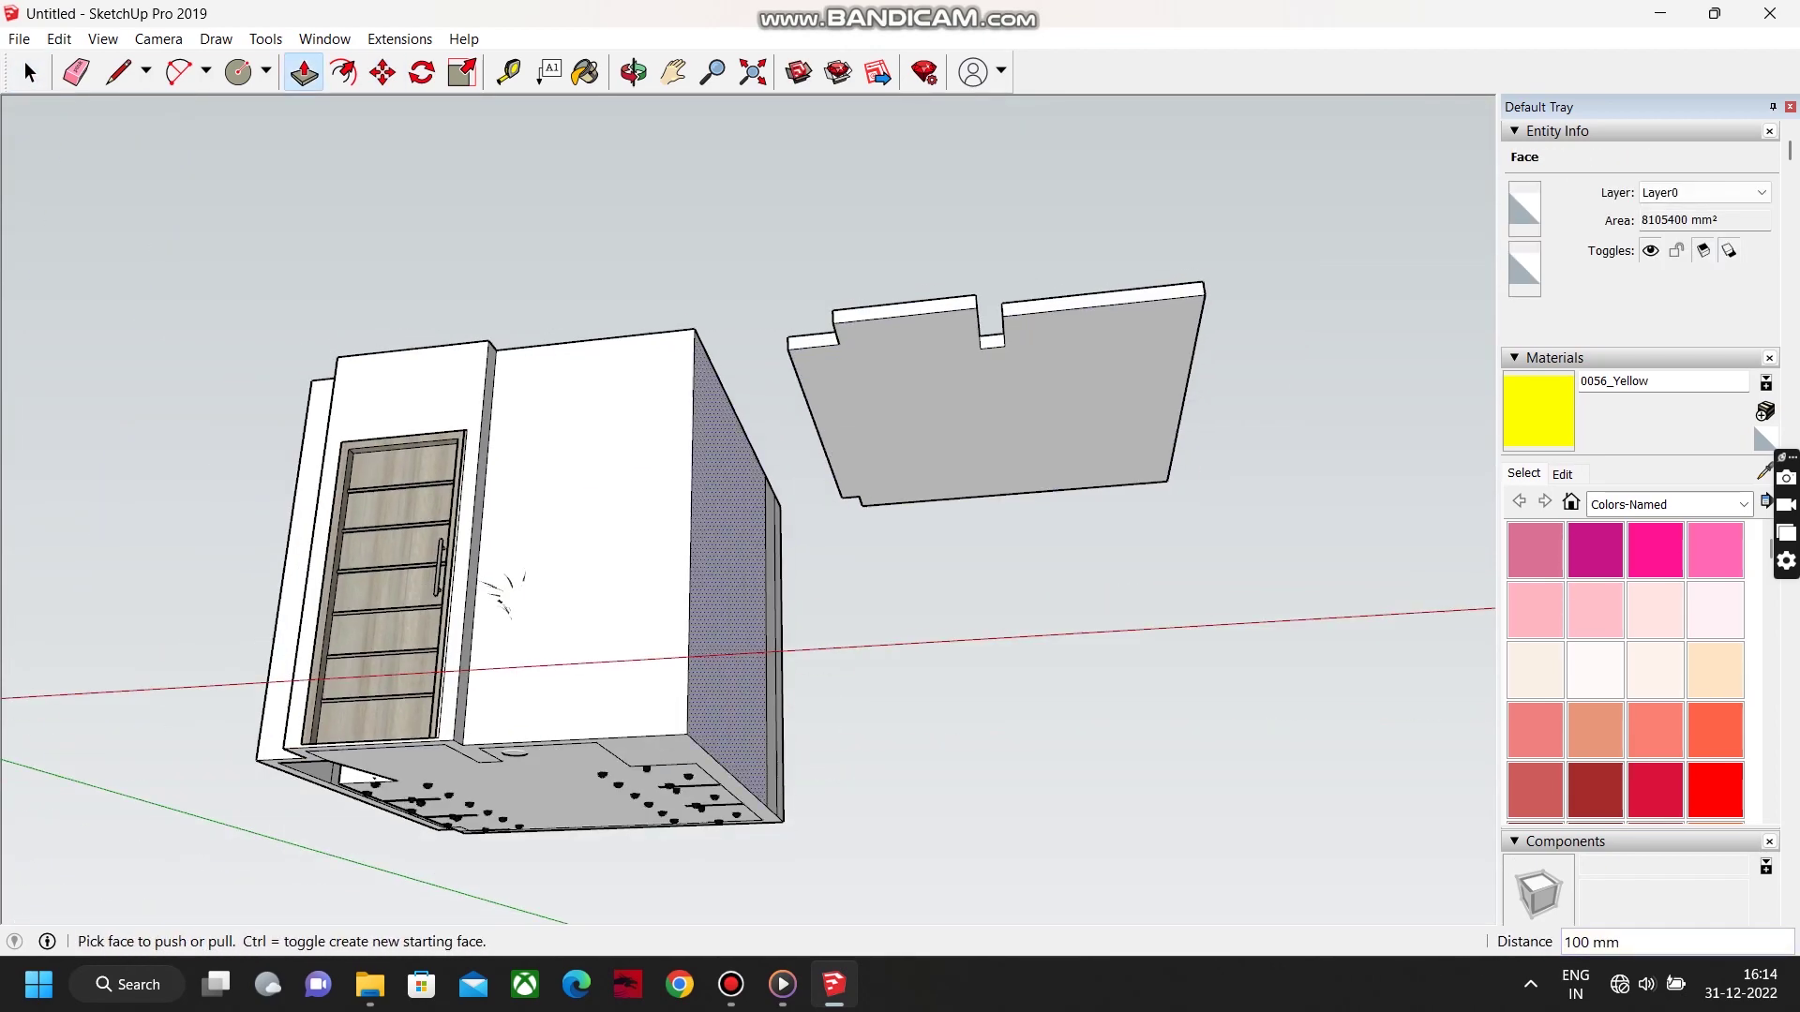
key("l")
middle_click_drag(916, 325, 951, 201)
scroll(943, 293, "up", 1)
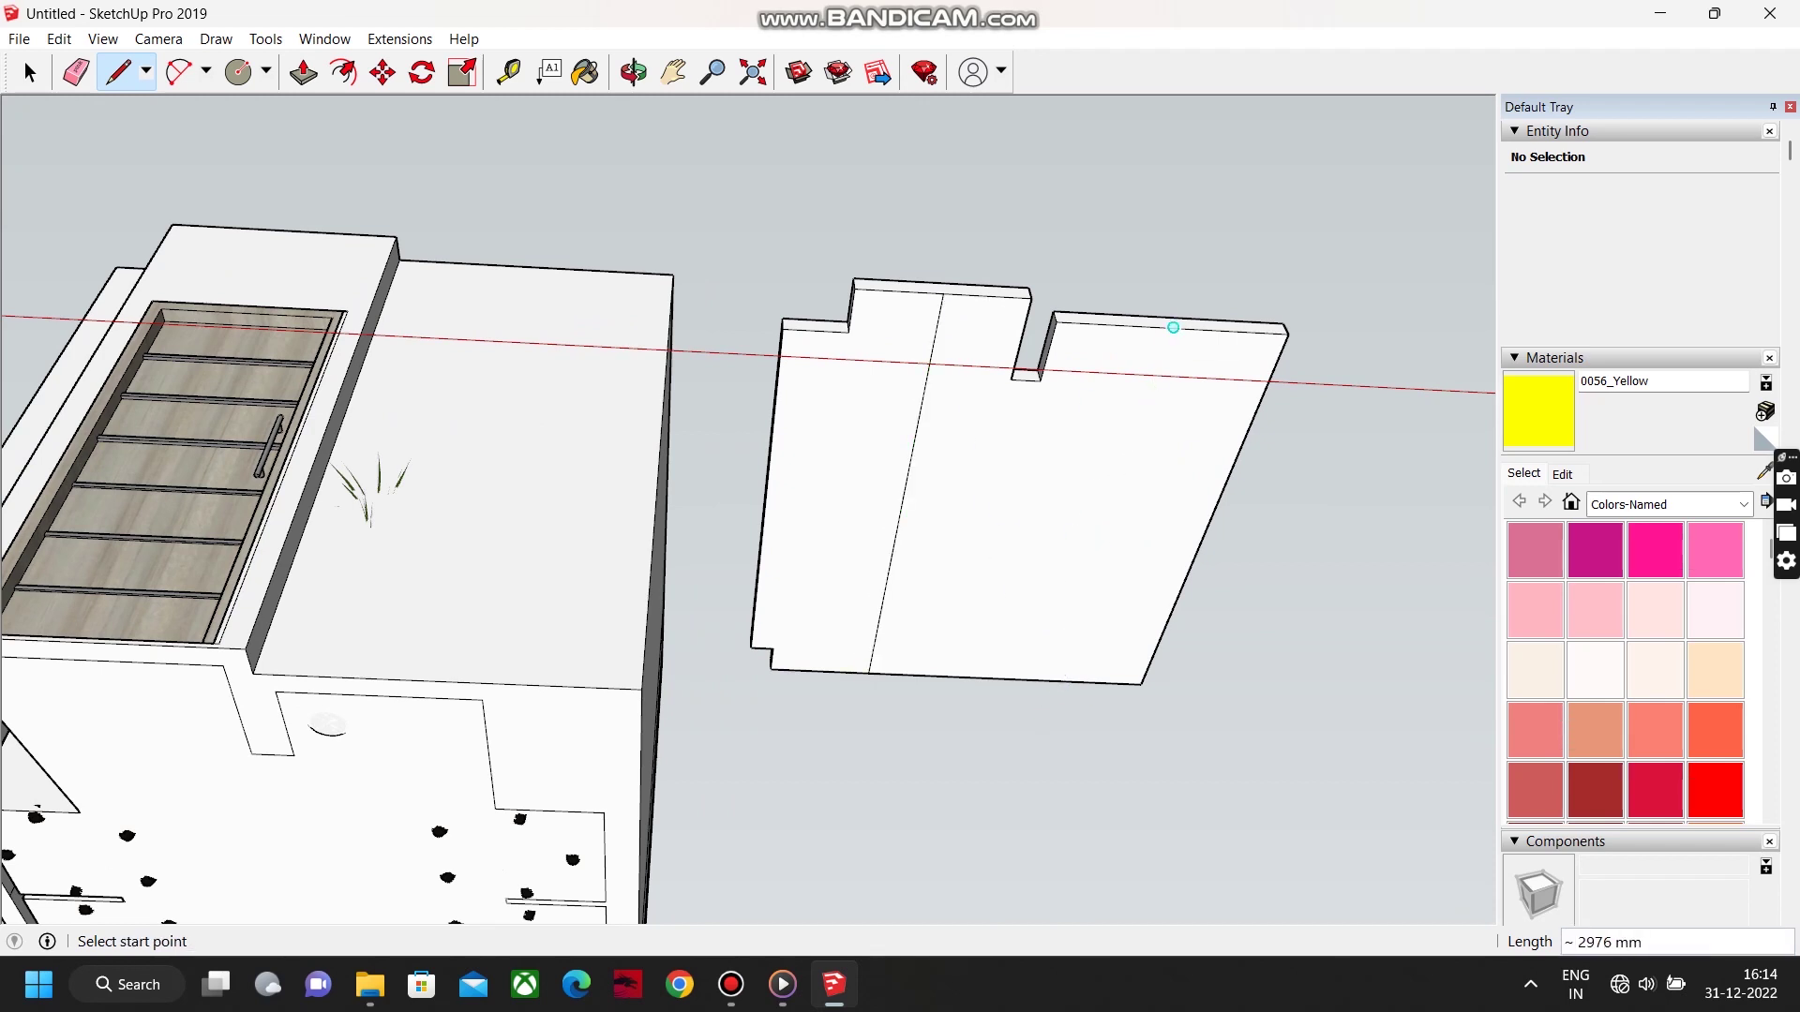
middle_click_drag(1050, 680, 911, 695, "shift")
scroll(1041, 487, "up", 2)
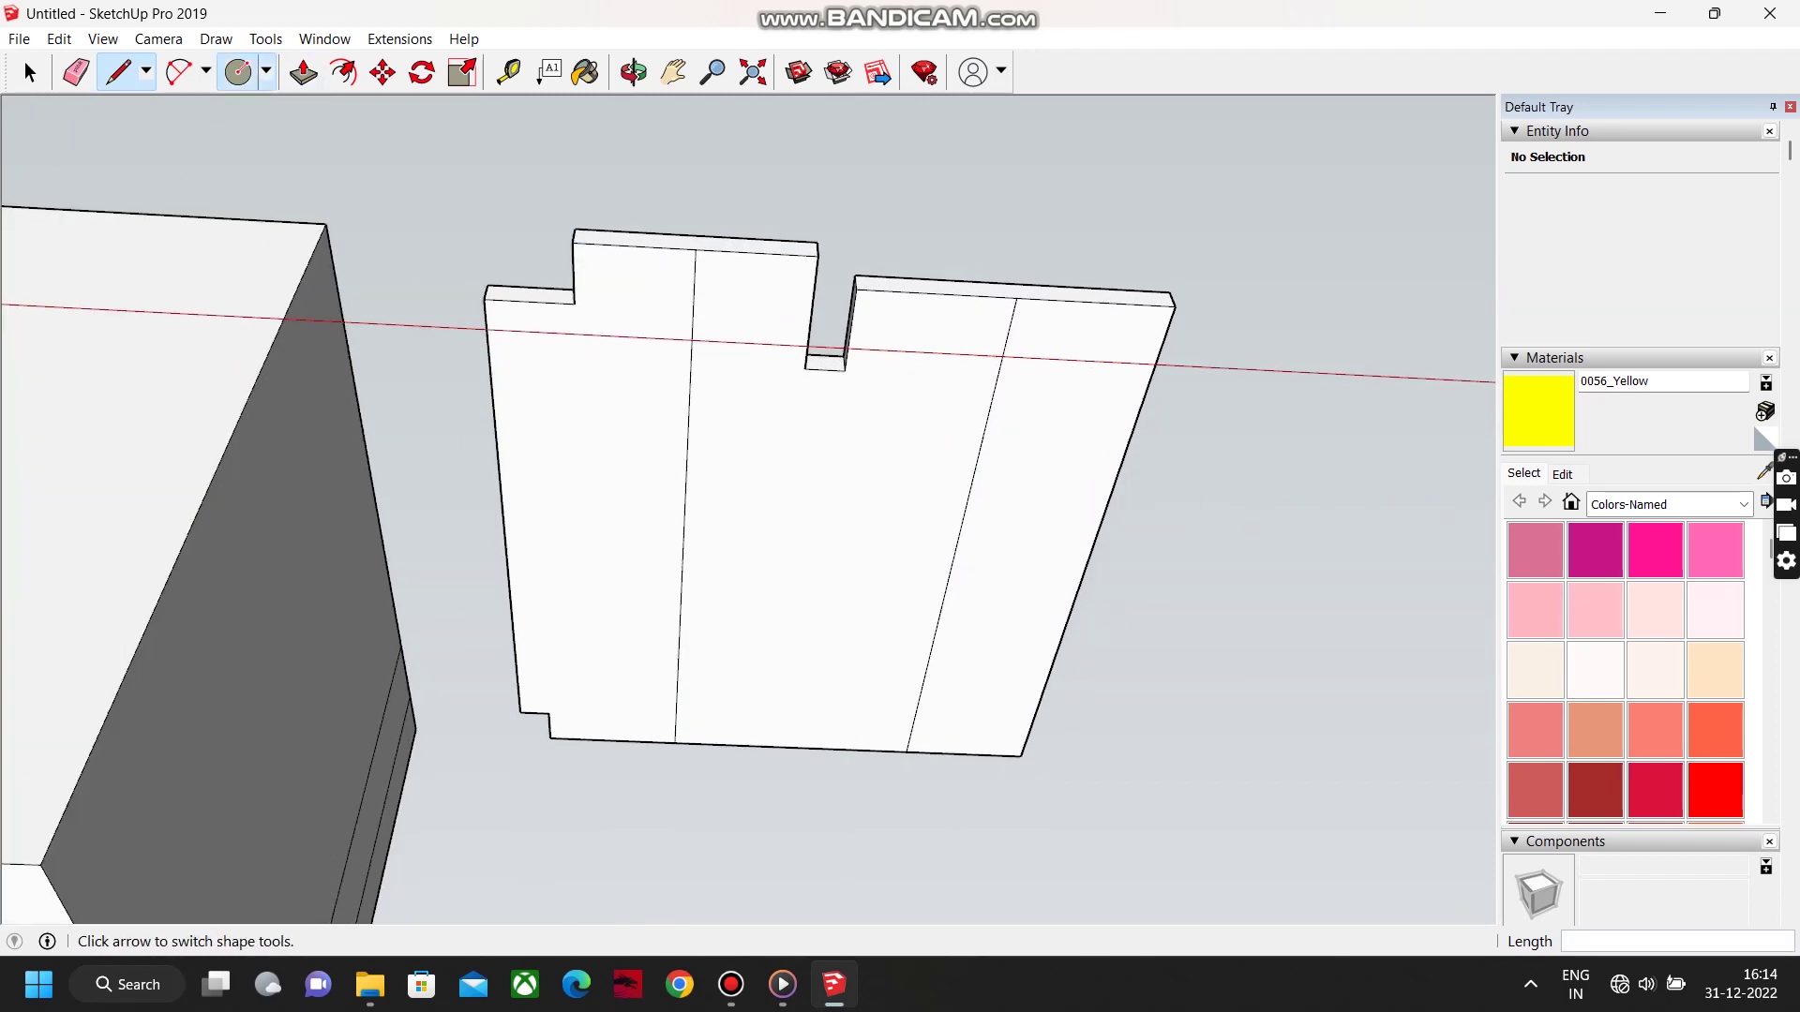
Draw a circle about 627 mm in circumference on a guide line and copy it to make two per line.
left_click(238, 72)
middle_click_drag(704, 567, 691, 452)
scroll(691, 453, "up", 2)
scroll(676, 461, "down", 2)
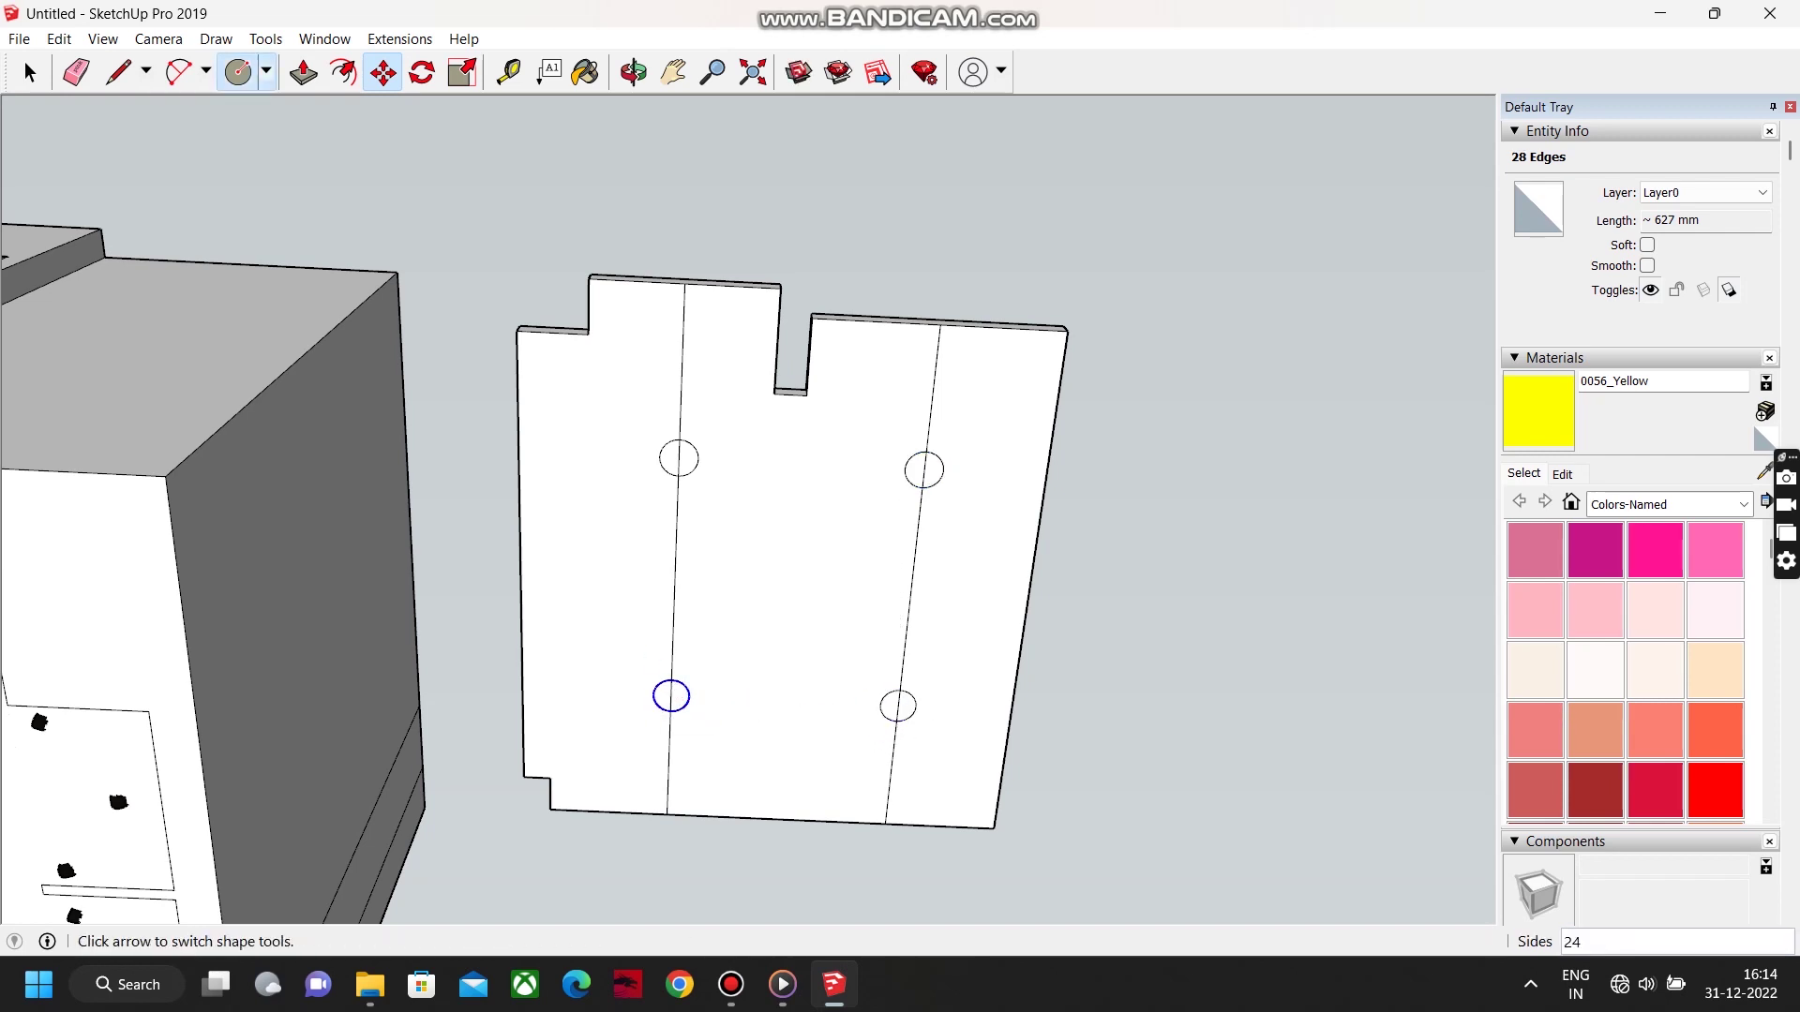
Draw a small circle midway between two large circles and copy it about 1271 mm across to the other guide line.
key("Return")
key("space")
scroll(676, 580, "up", 4)
left_click(685, 581, "shift")
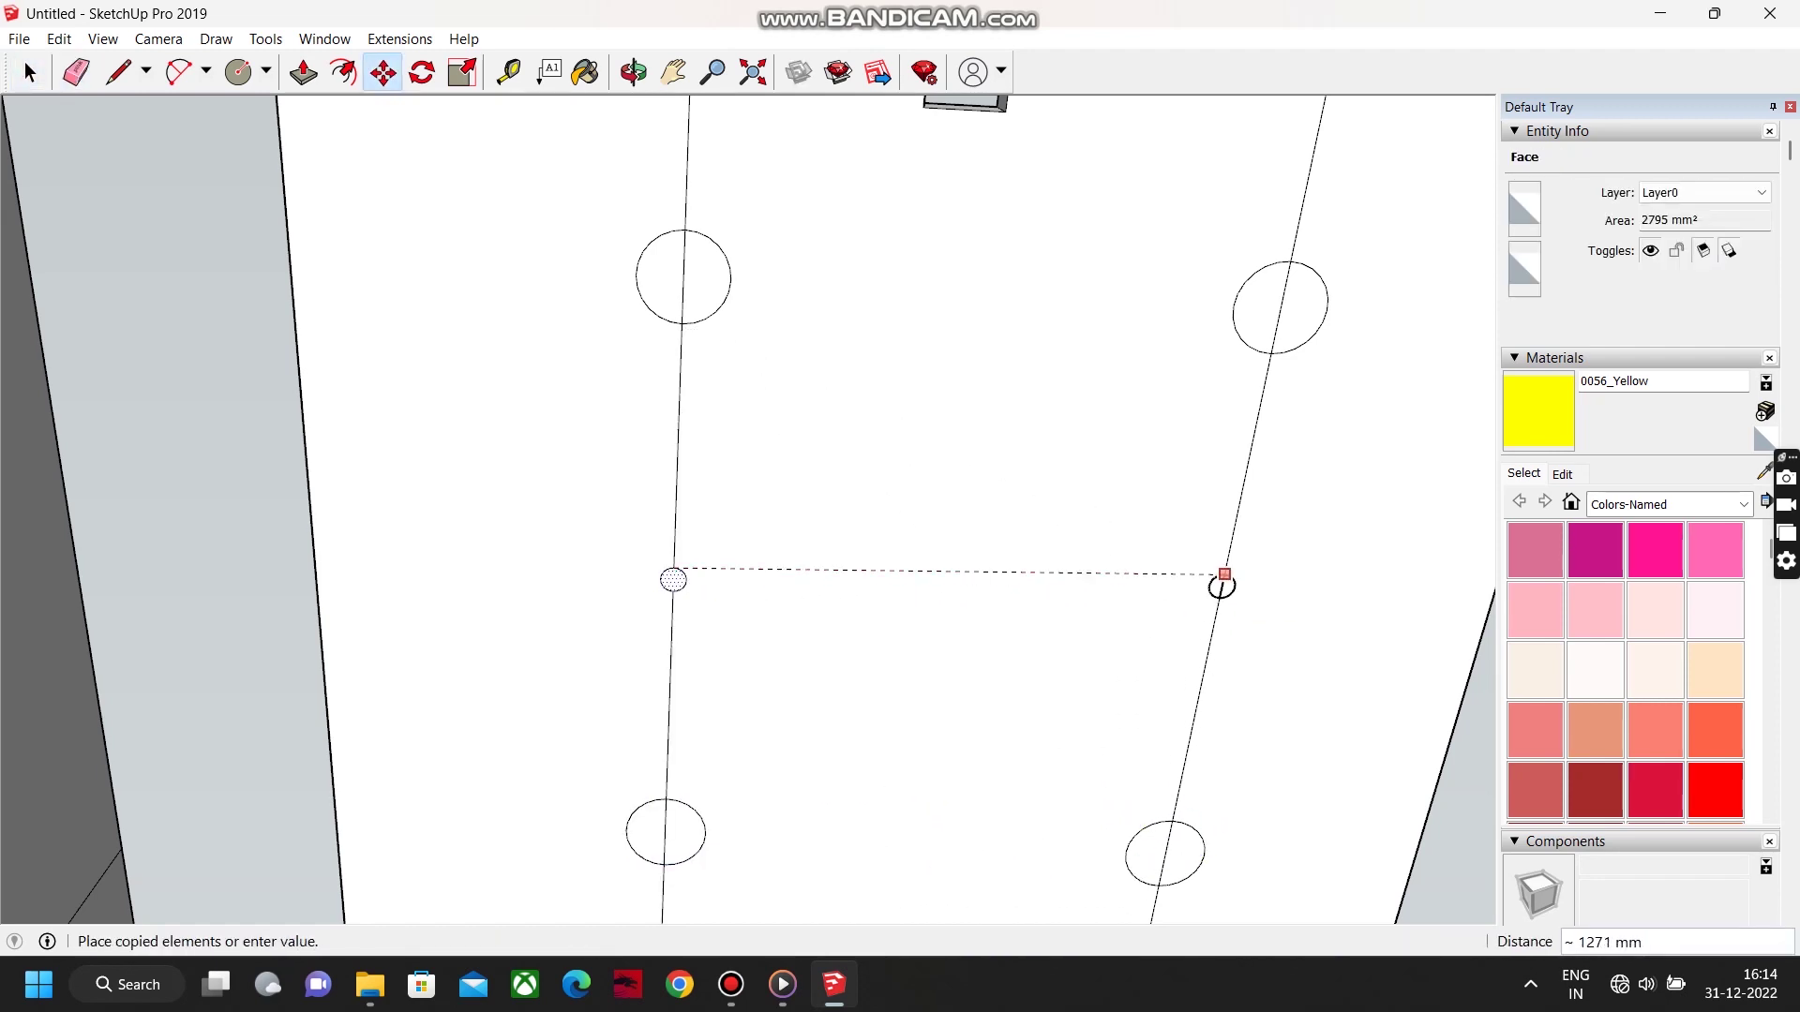
left_click(1217, 604)
Copy the small circle to both ends of the two guide lines, beyond the large circles.
key("ctrl")
scroll(1116, 492, "down", 2)
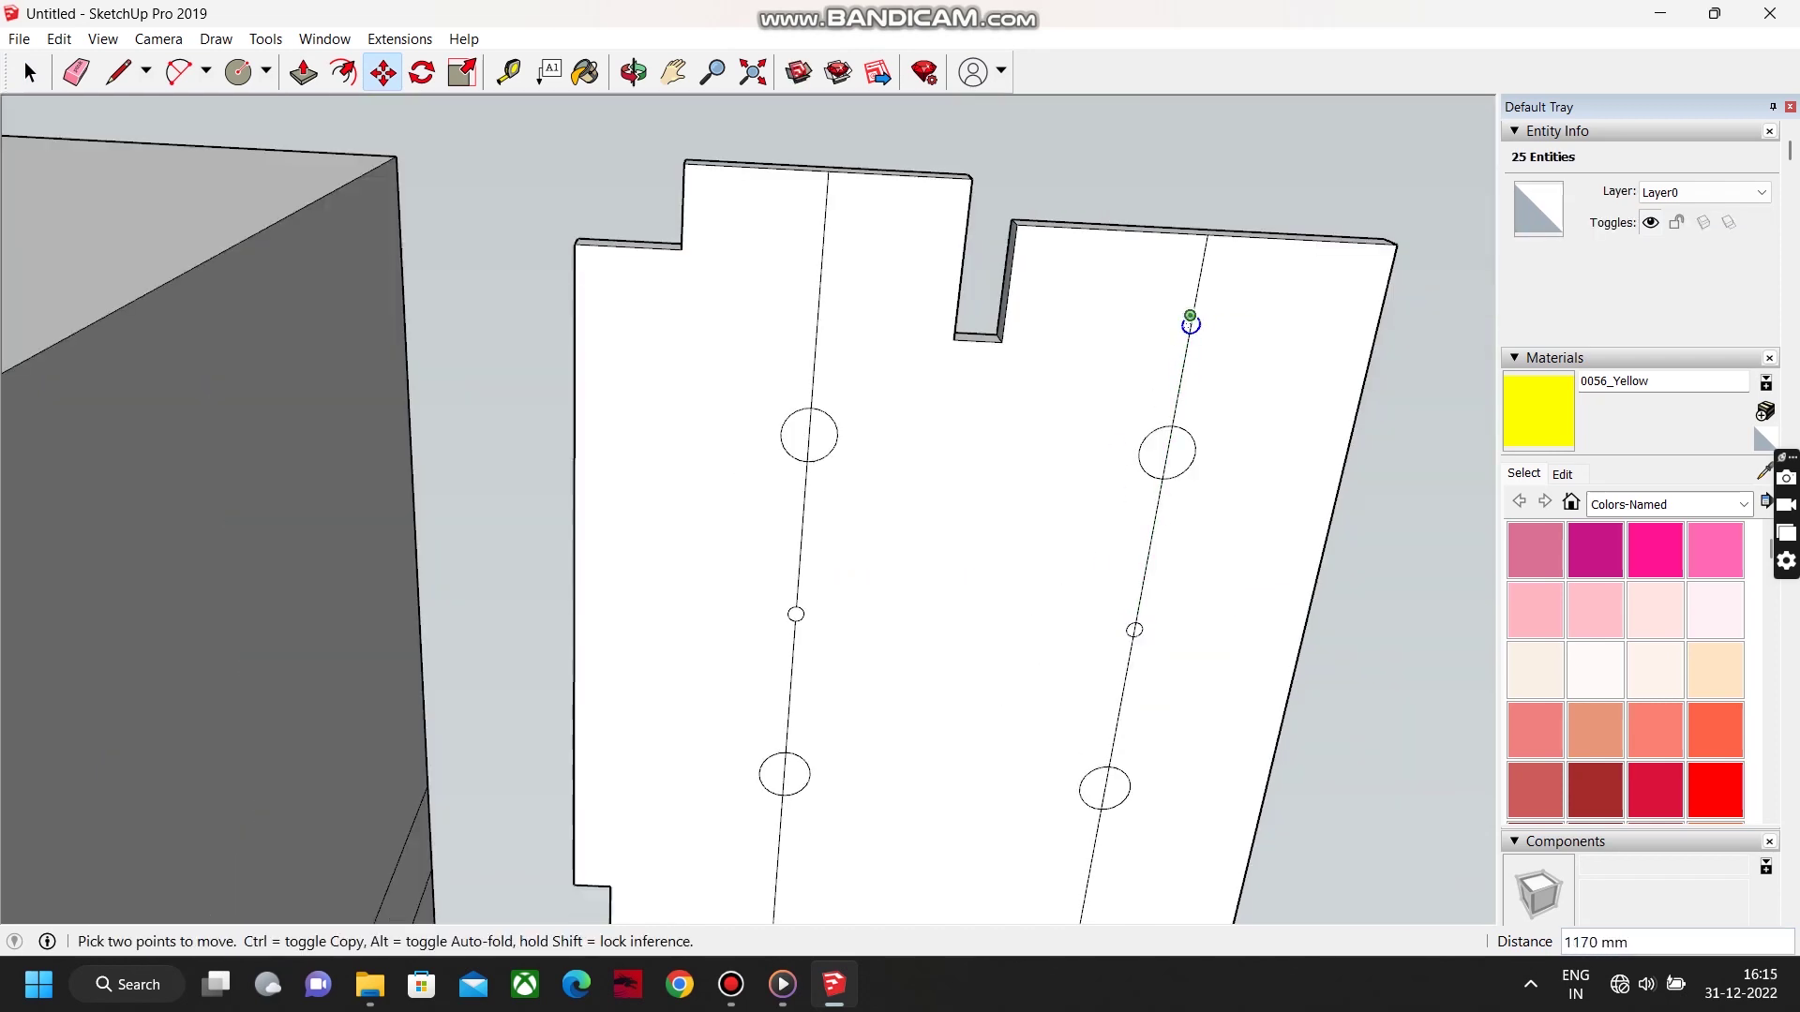
scroll(1192, 316, "up", 3)
left_click(1191, 315)
key("ctrl")
scroll(1155, 412, "down", 2)
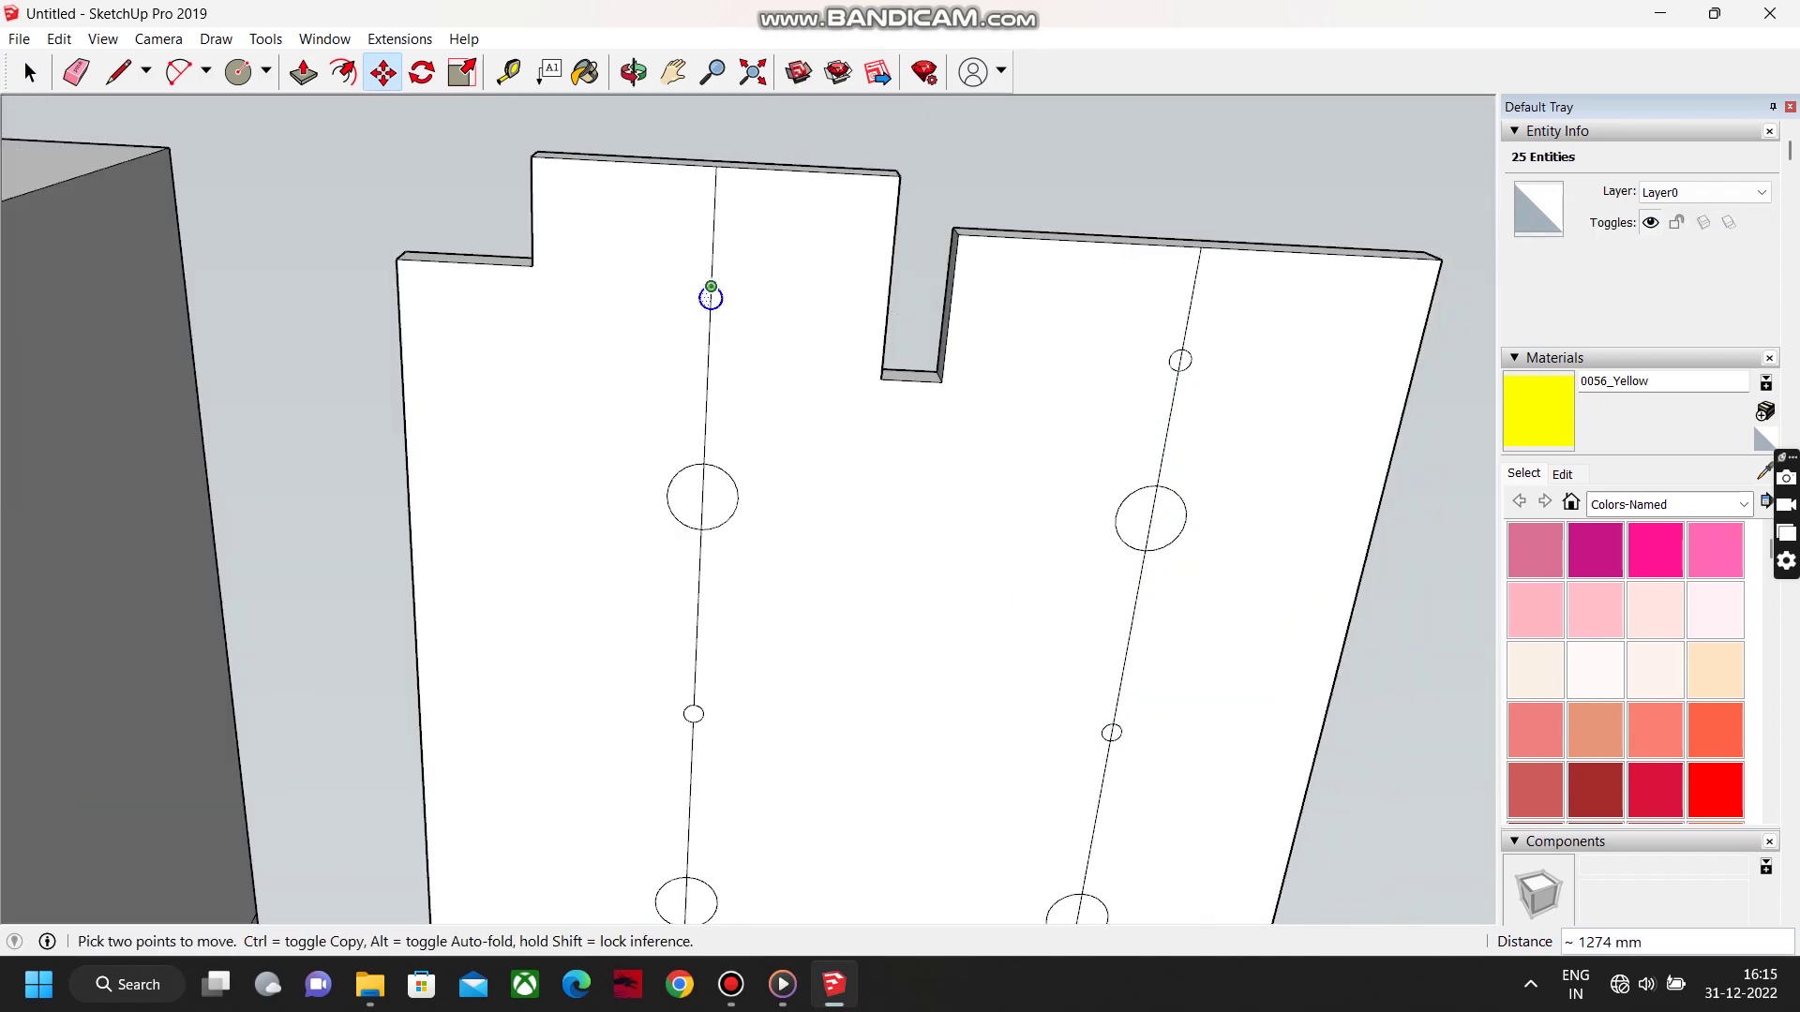
scroll(743, 591, "down", 3)
scroll(712, 628, "up", 4)
left_click(1137, 640)
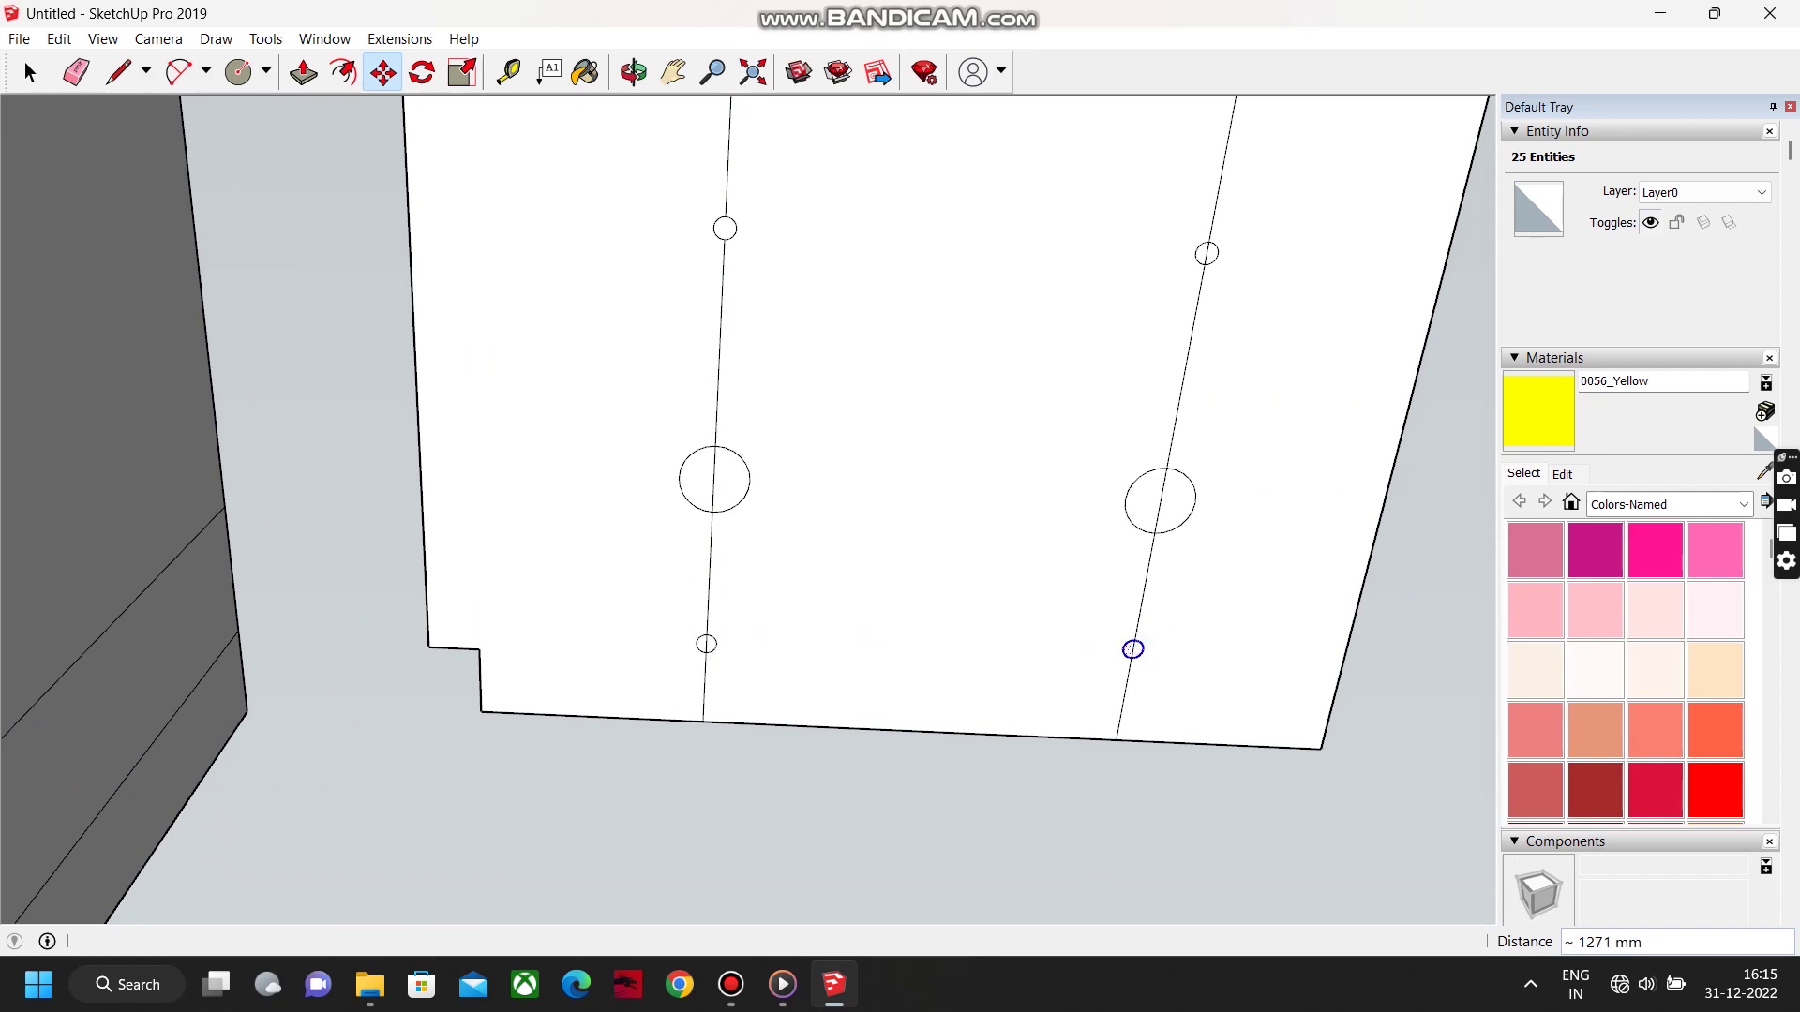
Erase the guide line segments between the circles and inside the four large circles.
scroll(864, 598, "down", 3)
key("e")
left_click(777, 446)
left_click(1079, 324)
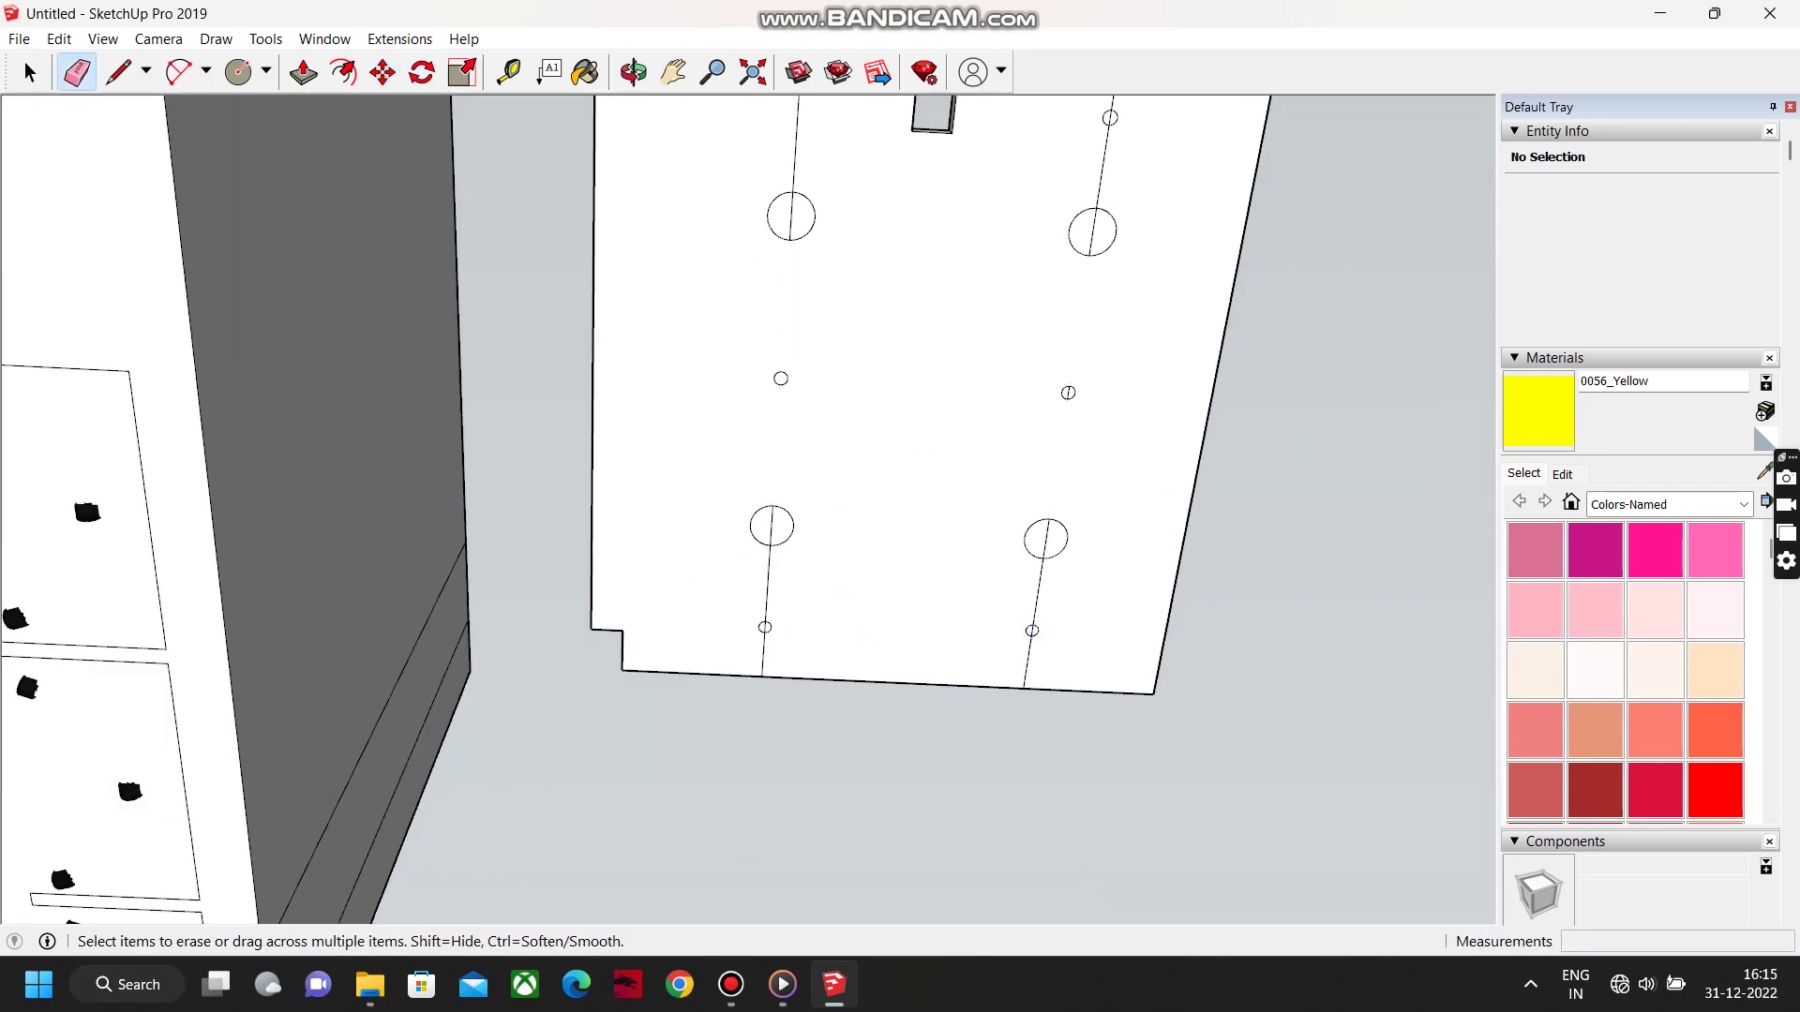
left_click(1046, 541)
scroll(900, 619, "down", 3)
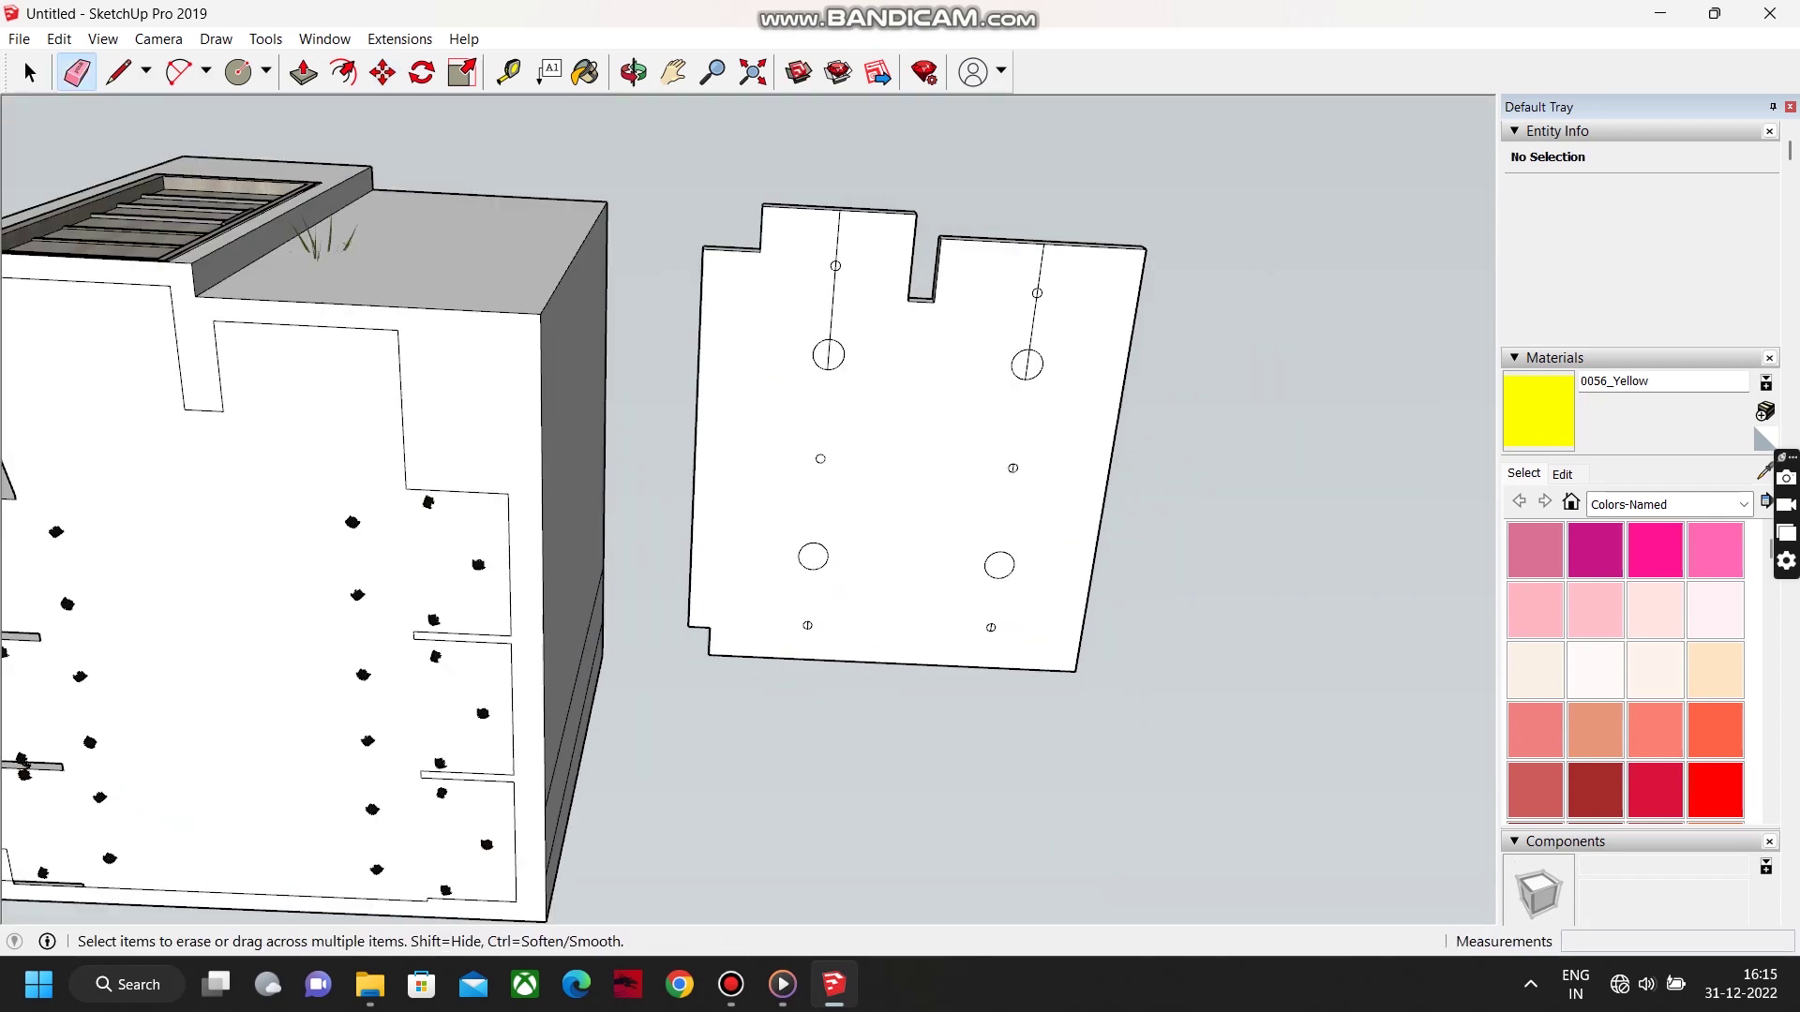
scroll(819, 295, "up", 2)
left_click(836, 302)
left_click(843, 210)
scroll(1104, 377, "up", 2)
left_click(1096, 388)
left_click(731, 371)
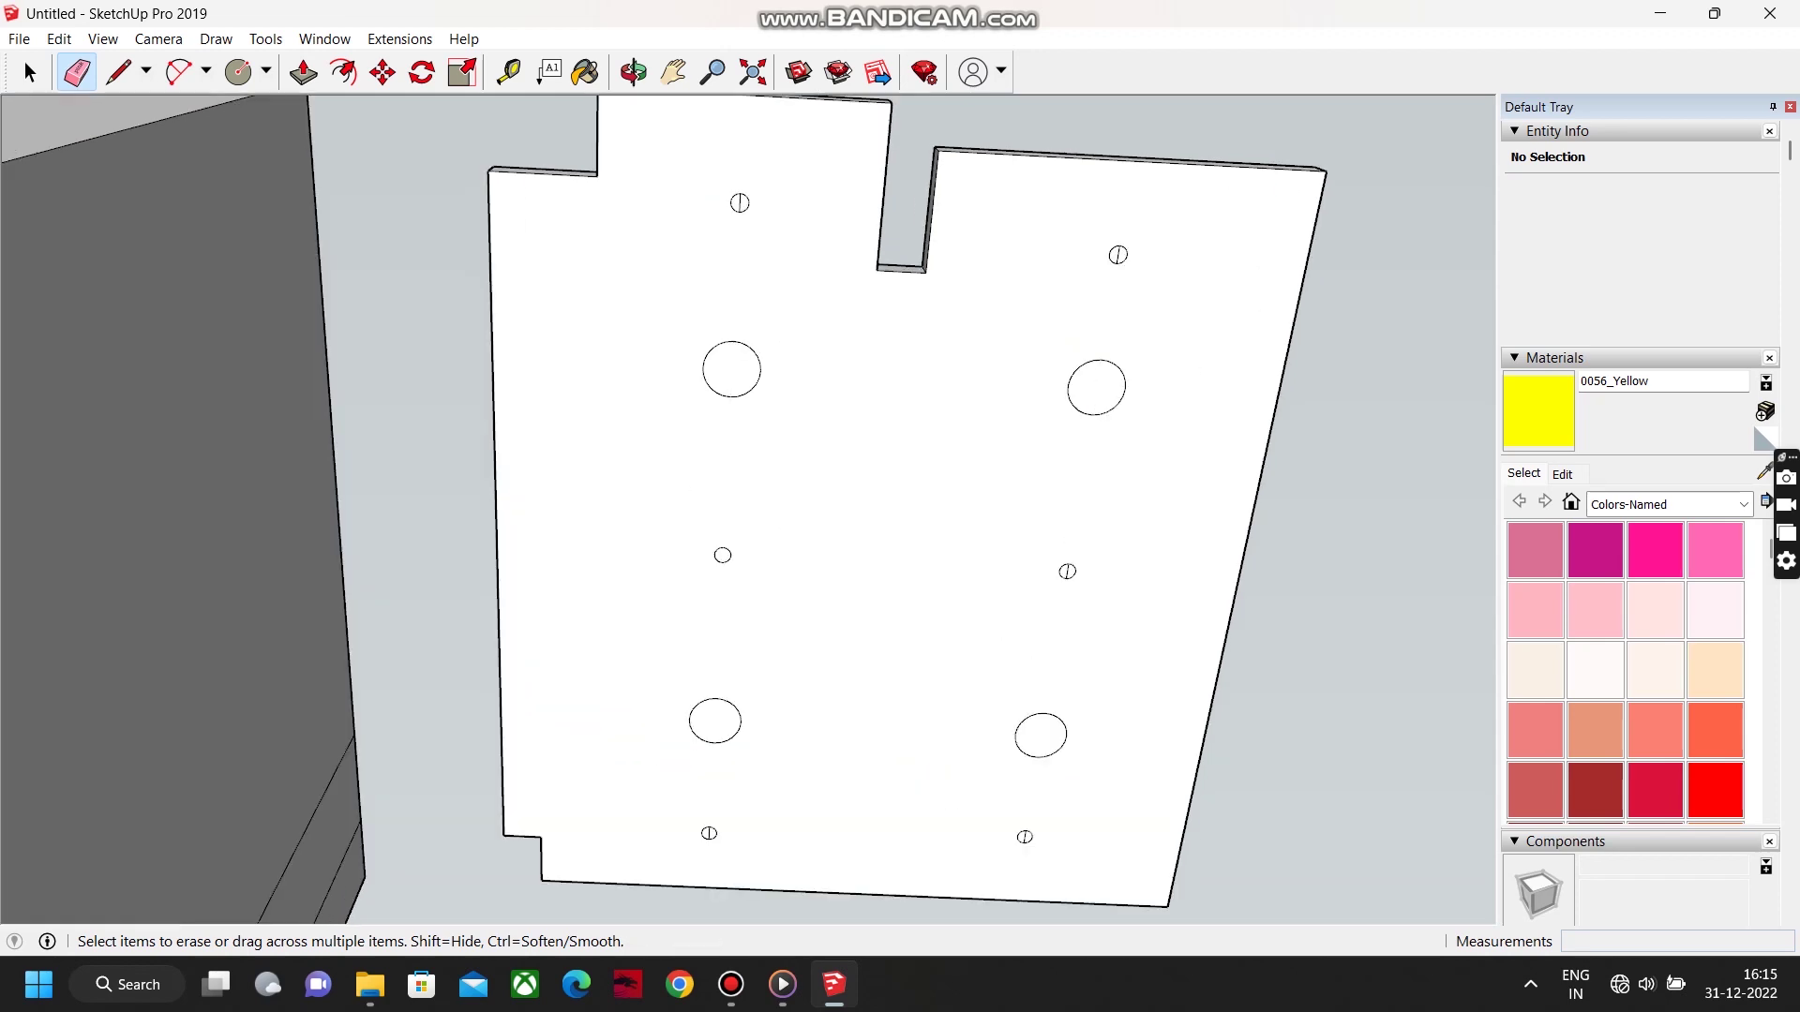
Erase the short line segments left inside the small ceiling circles.
scroll(713, 839, "up", 5)
left_click(703, 812)
scroll(562, 728, "down", 3)
scroll(1156, 814, "up", 3)
left_click(944, 728)
scroll(944, 728, "down", 5)
scroll(1017, 441, "up", 3)
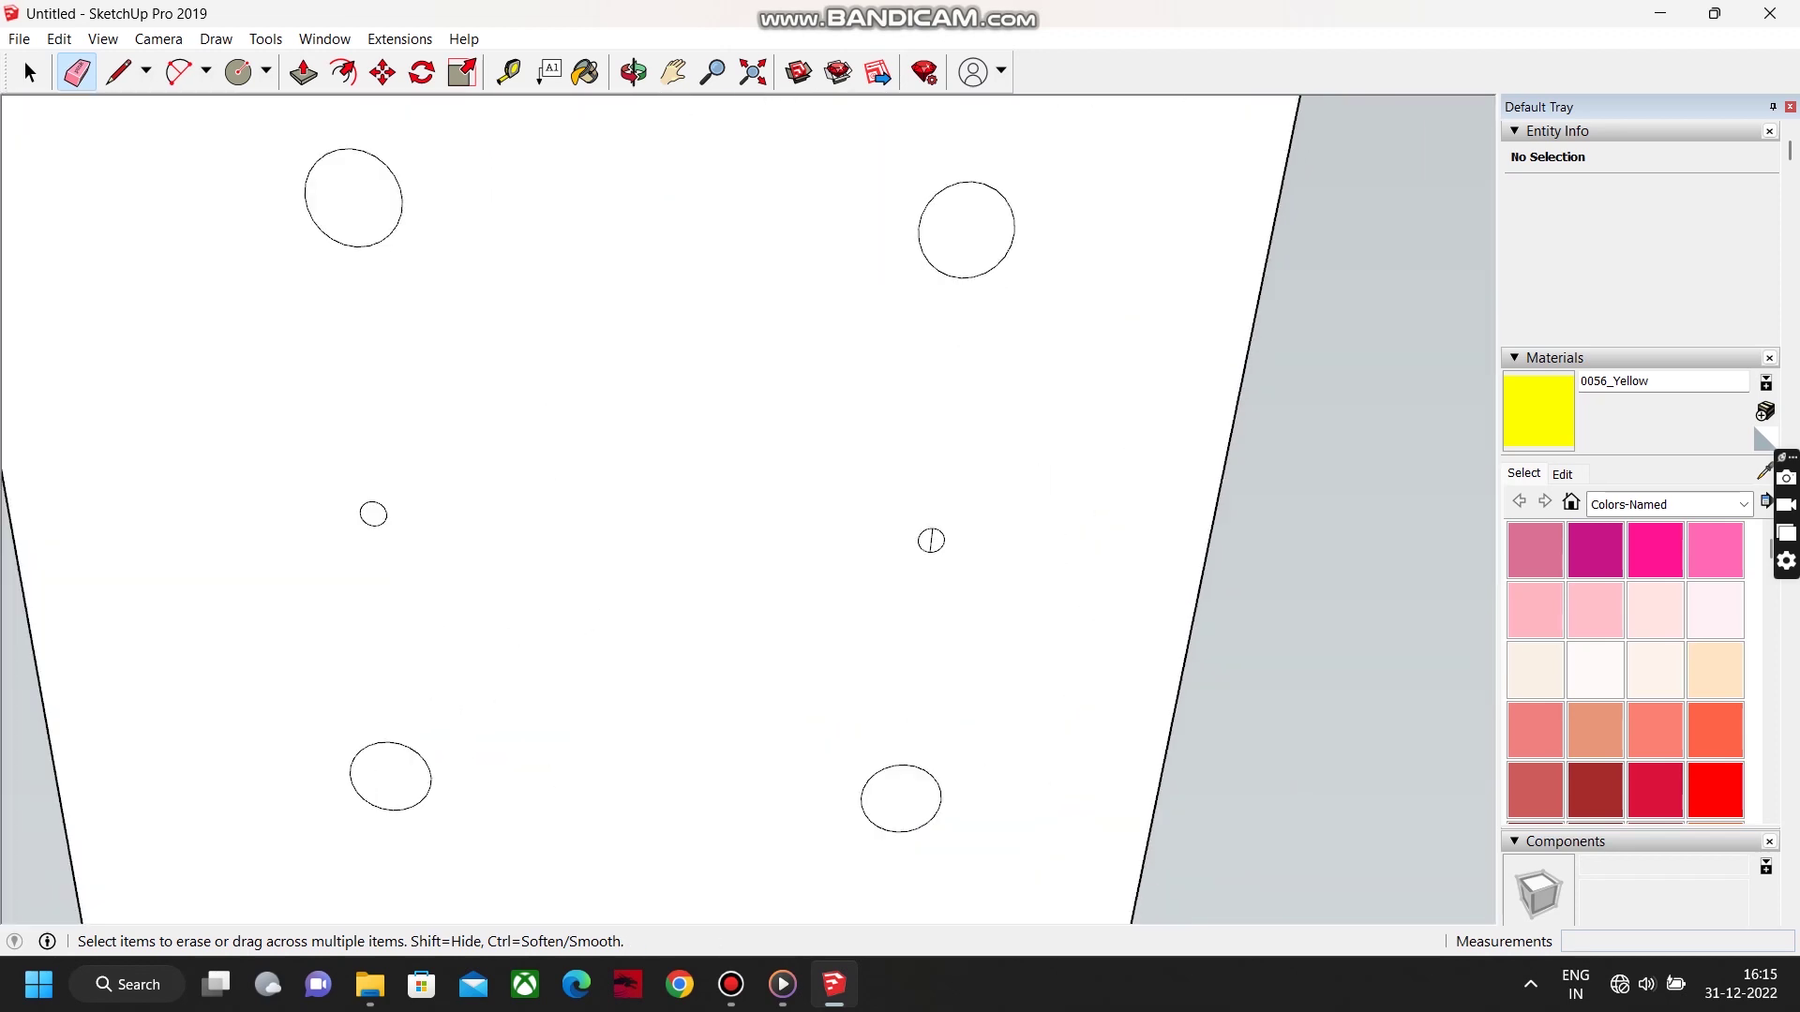
left_click(920, 551)
scroll(881, 600, "down", 4)
scroll(900, 394, "up", 4)
left_click(823, 475)
scroll(822, 474, "down", 4)
scroll(276, 407, "up", 3)
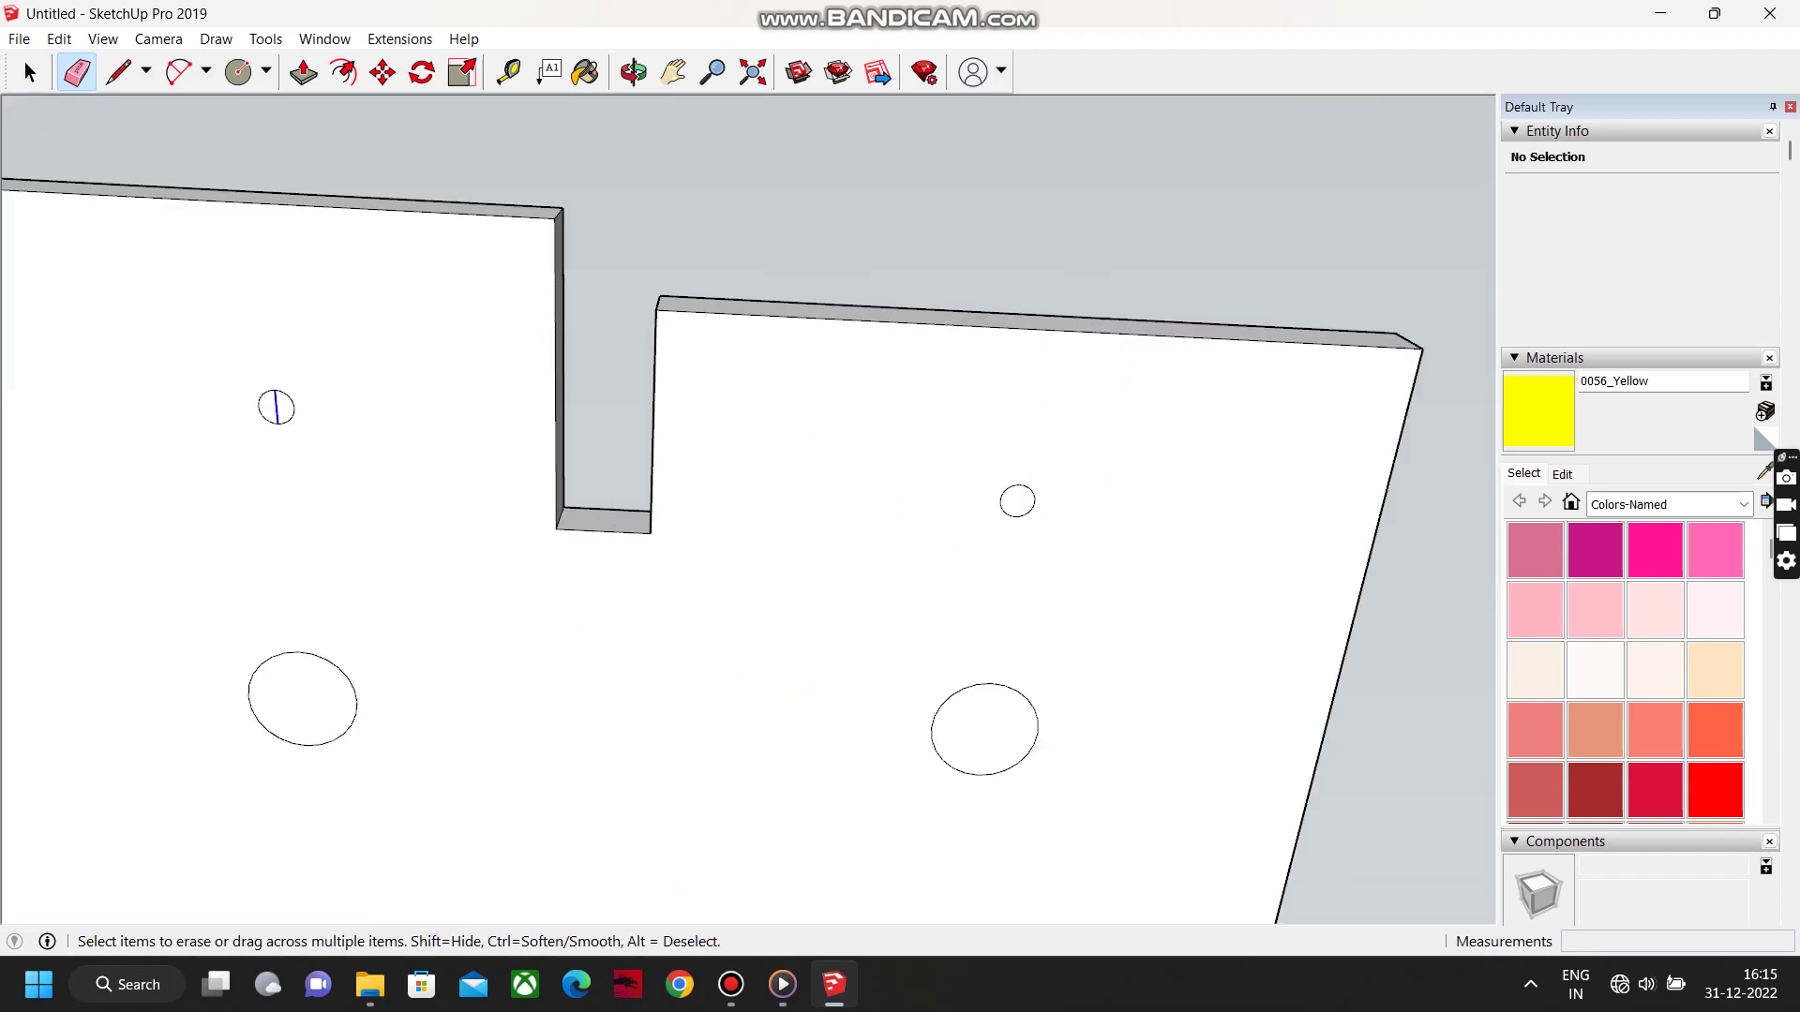
left_click(277, 408)
Paint the six small ceiling circles with 0056_Yellow.
key("b")
left_click(276, 407)
scroll(375, 347, "down", 4)
scroll(397, 614, "up", 3)
left_click(390, 599)
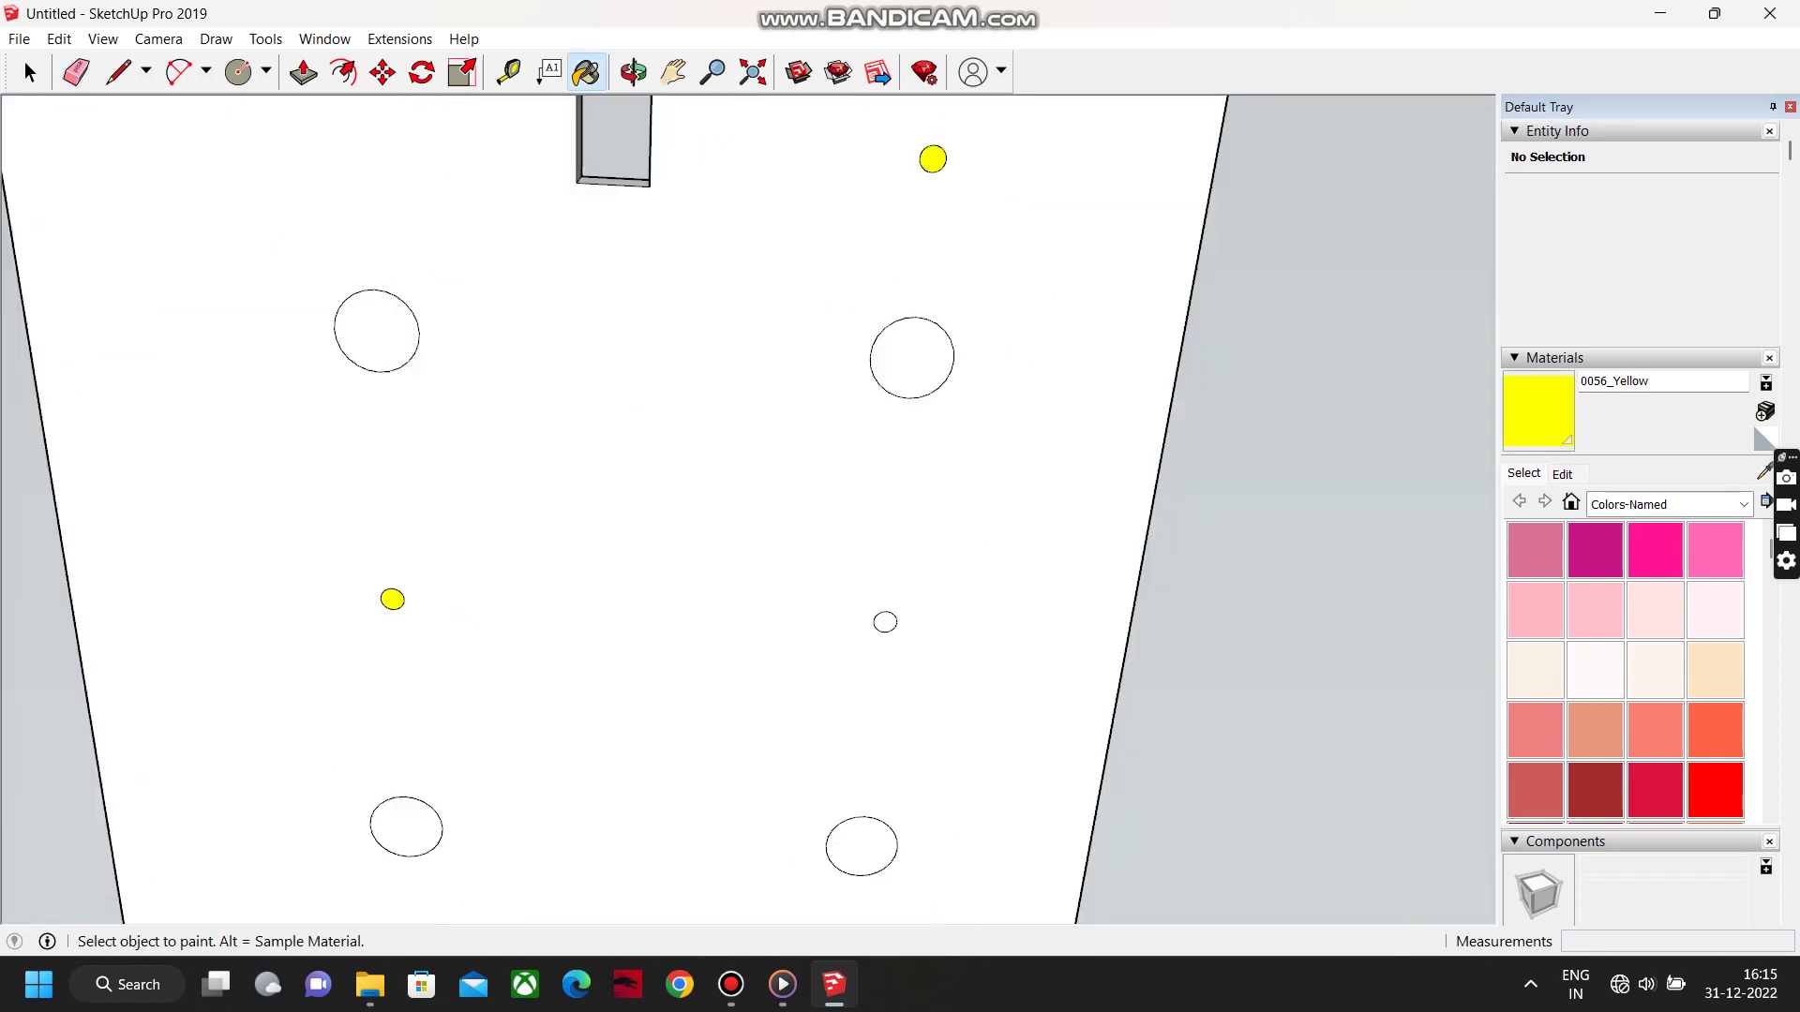
scroll(884, 609, "up", 3)
left_click(859, 566)
scroll(859, 566, "down", 4)
scroll(537, 661, "up", 4)
left_click(1344, 672)
Pick the 0128_White colour for the four large ceiling circles.
scroll(1629, 696, "down", 10)
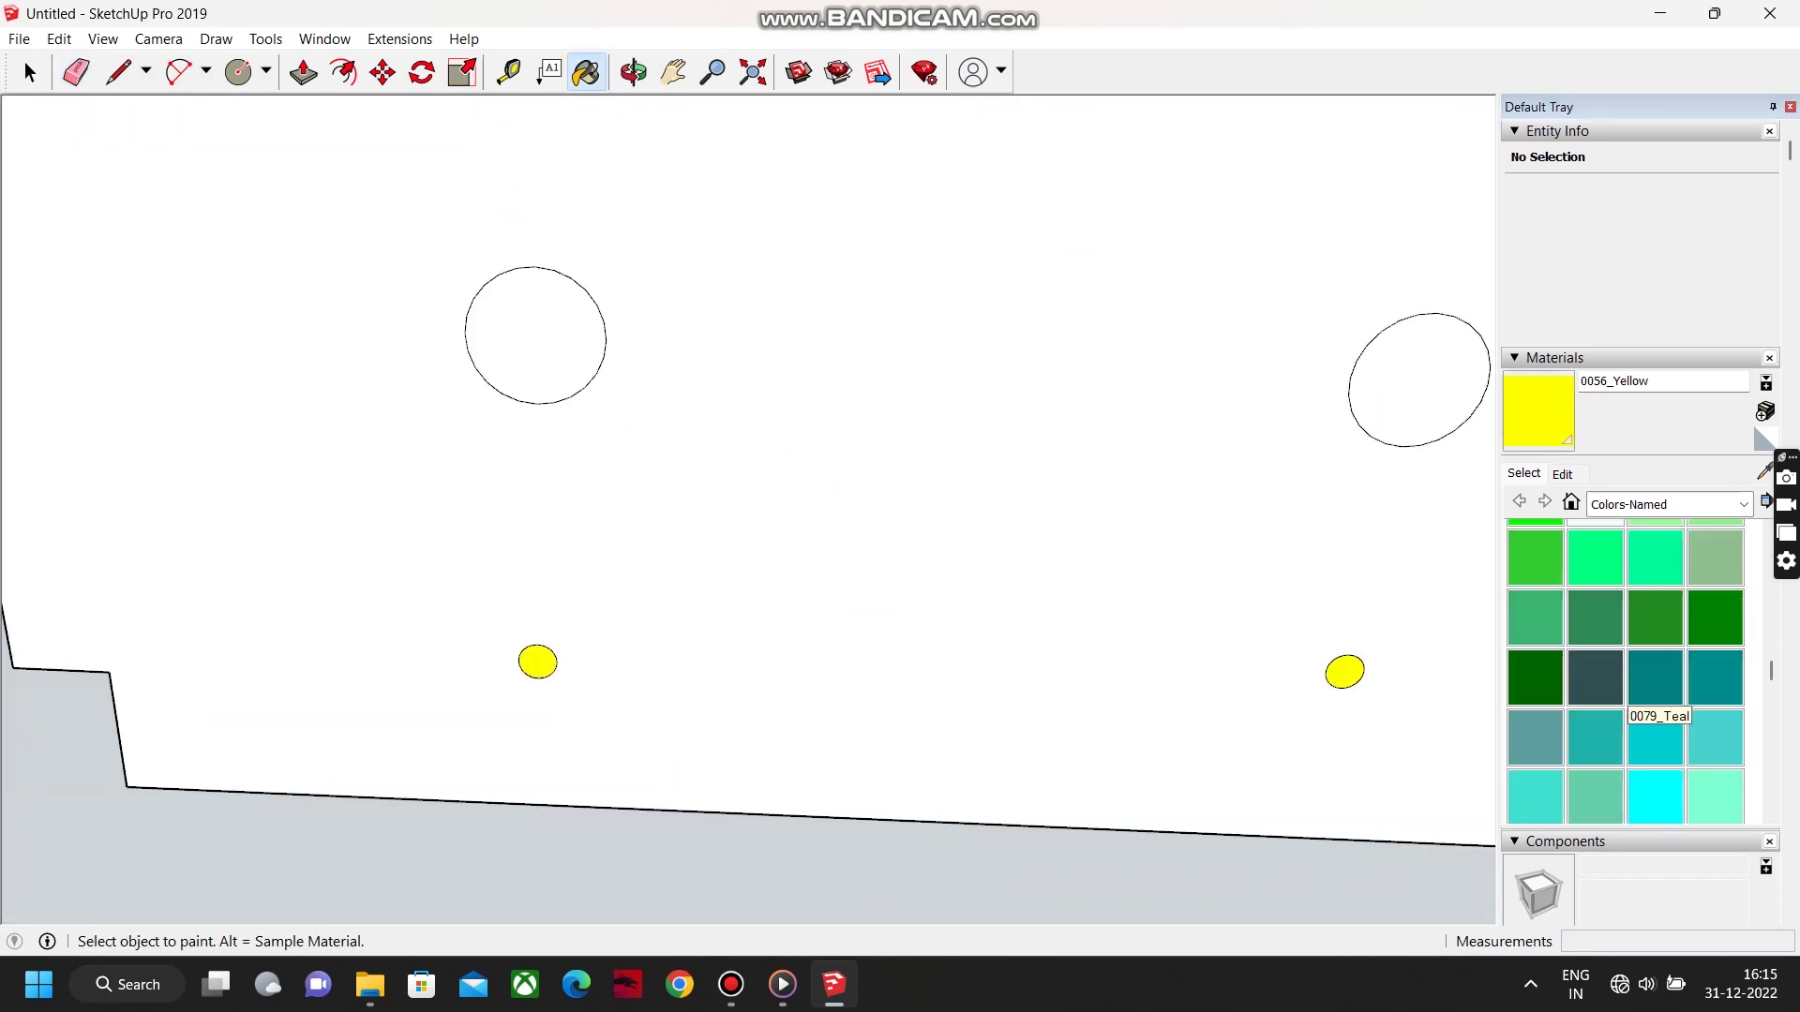
left_click(1715, 614)
scroll(616, 655, "down", 6)
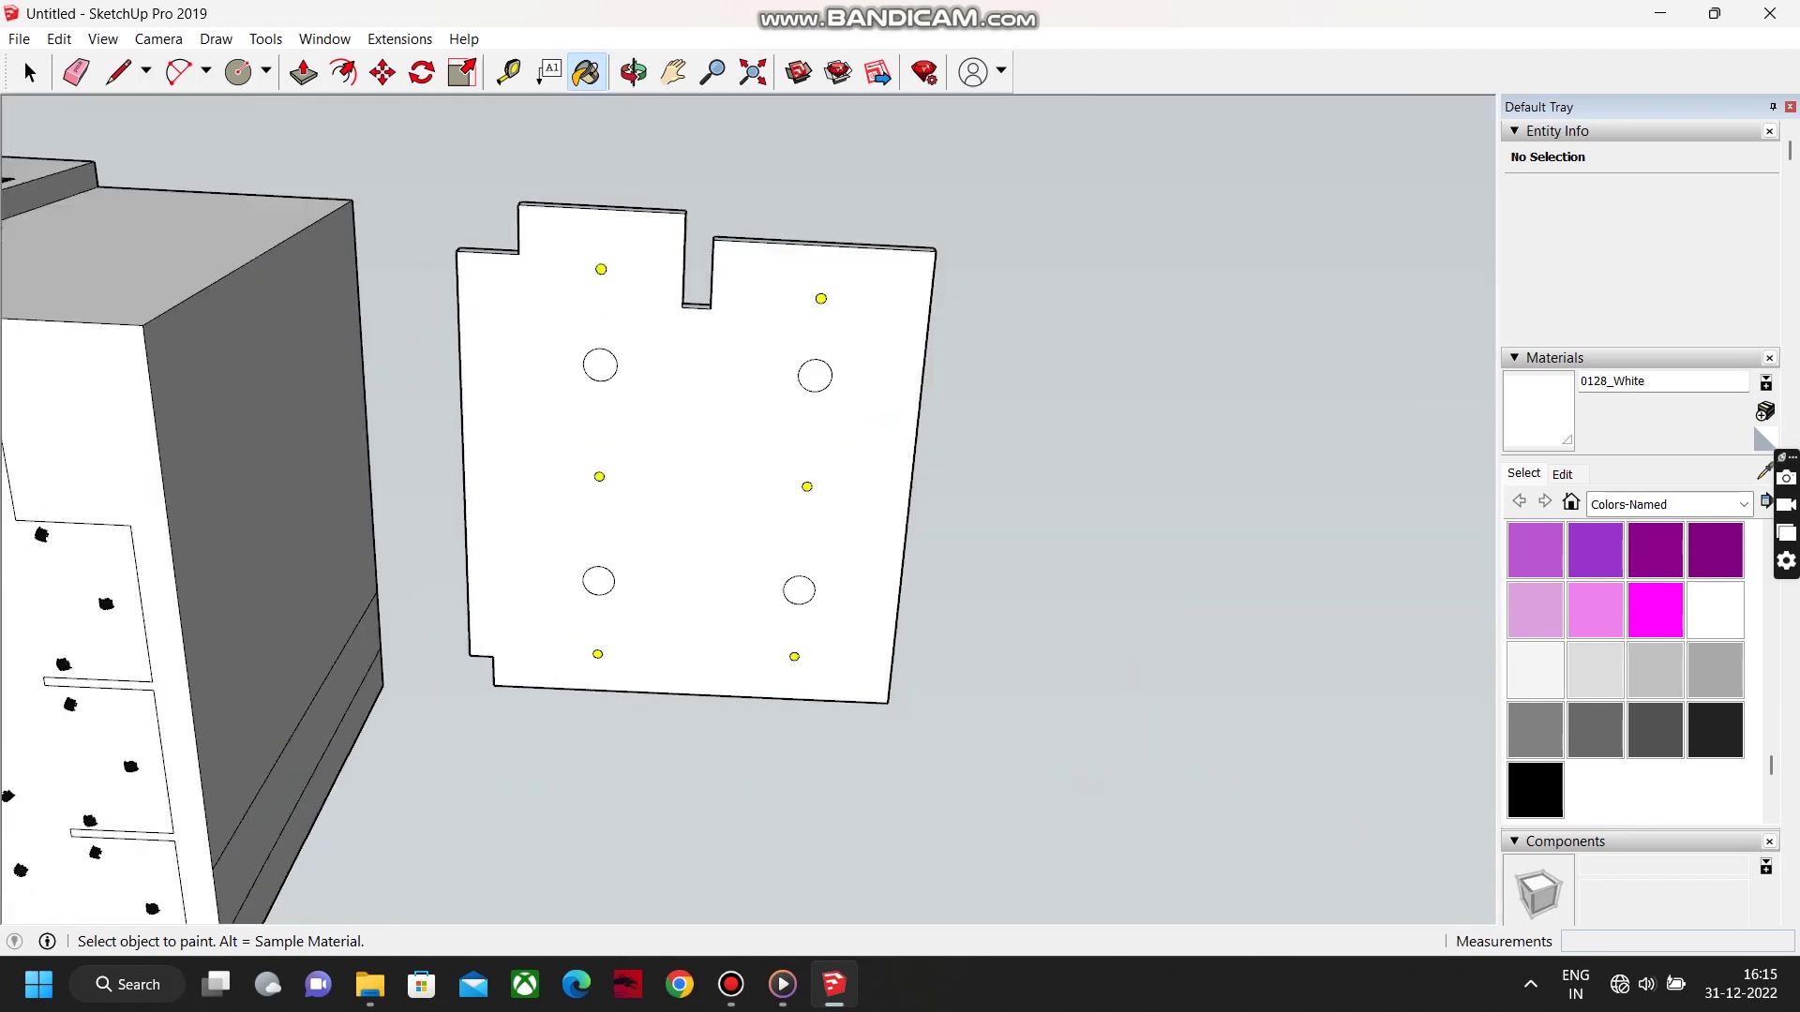
scroll(590, 367, "up", 4)
scroll(689, 289, "down", 4)
Import the 012_FANZART_TROJAN ceiling fan model and place it on the ceiling slab.
left_click(19, 38)
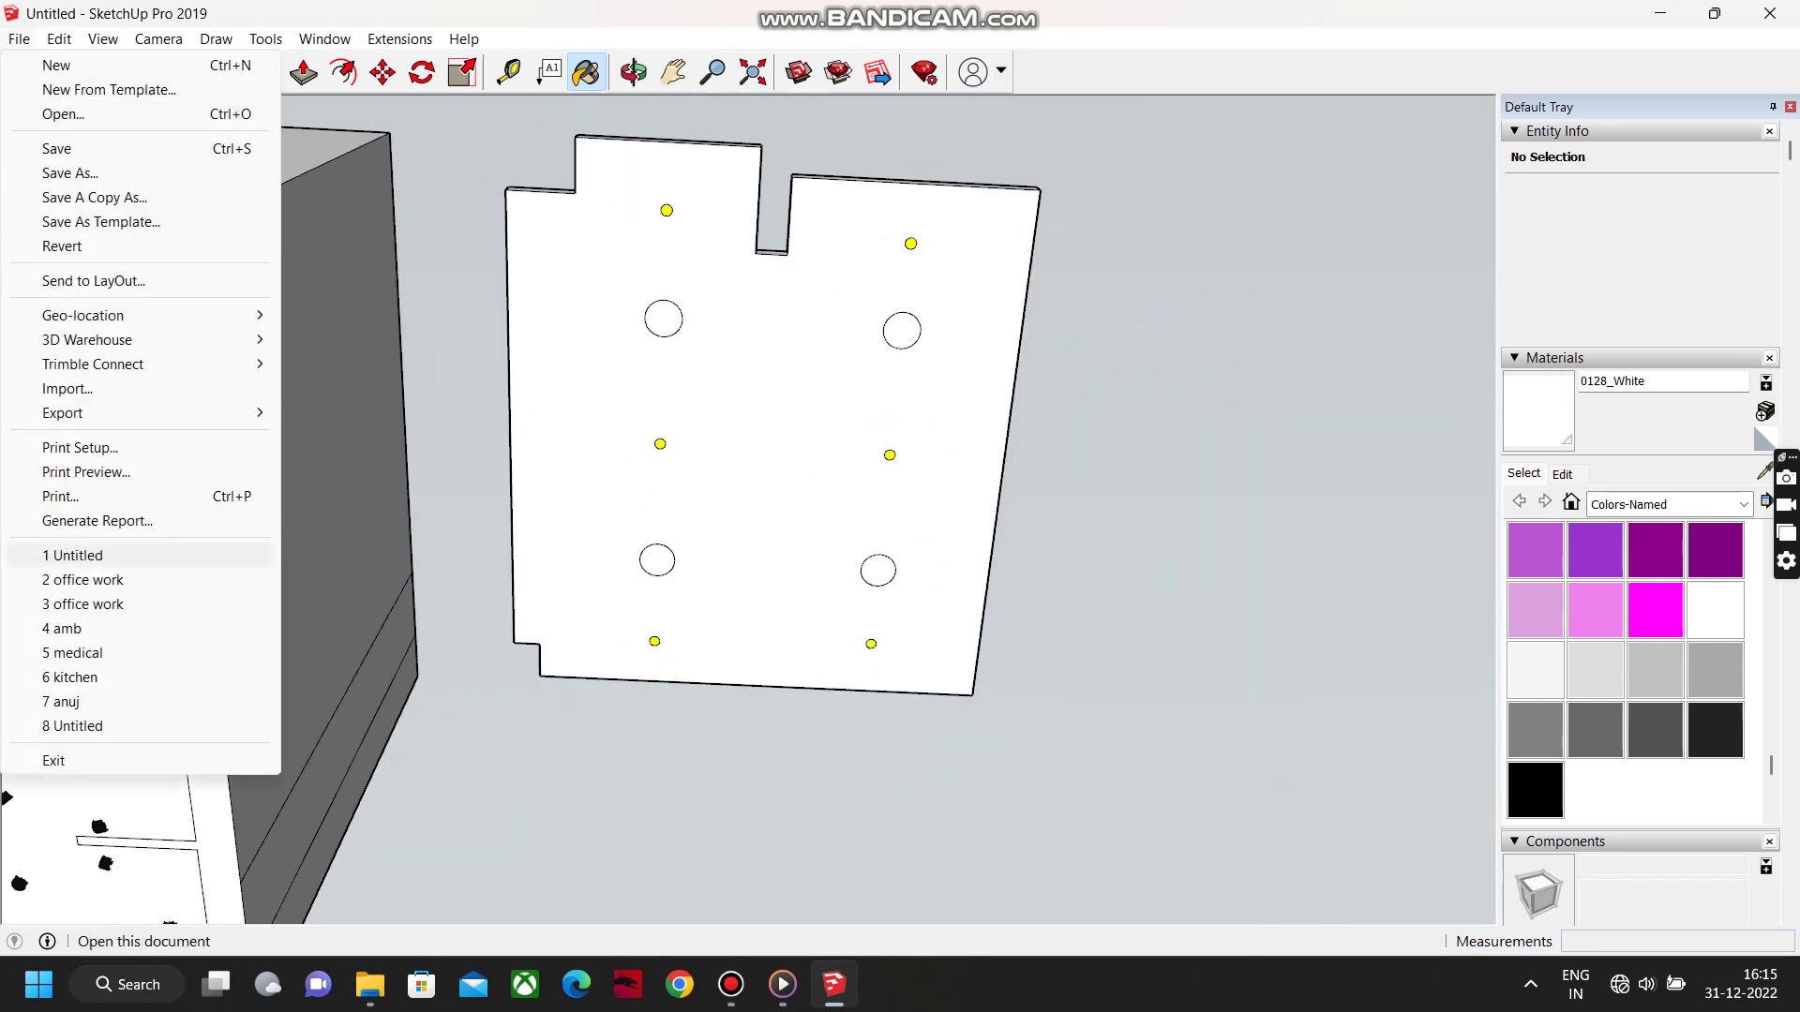
left_click(38, 385)
left_click(935, 300)
double_click(935, 460)
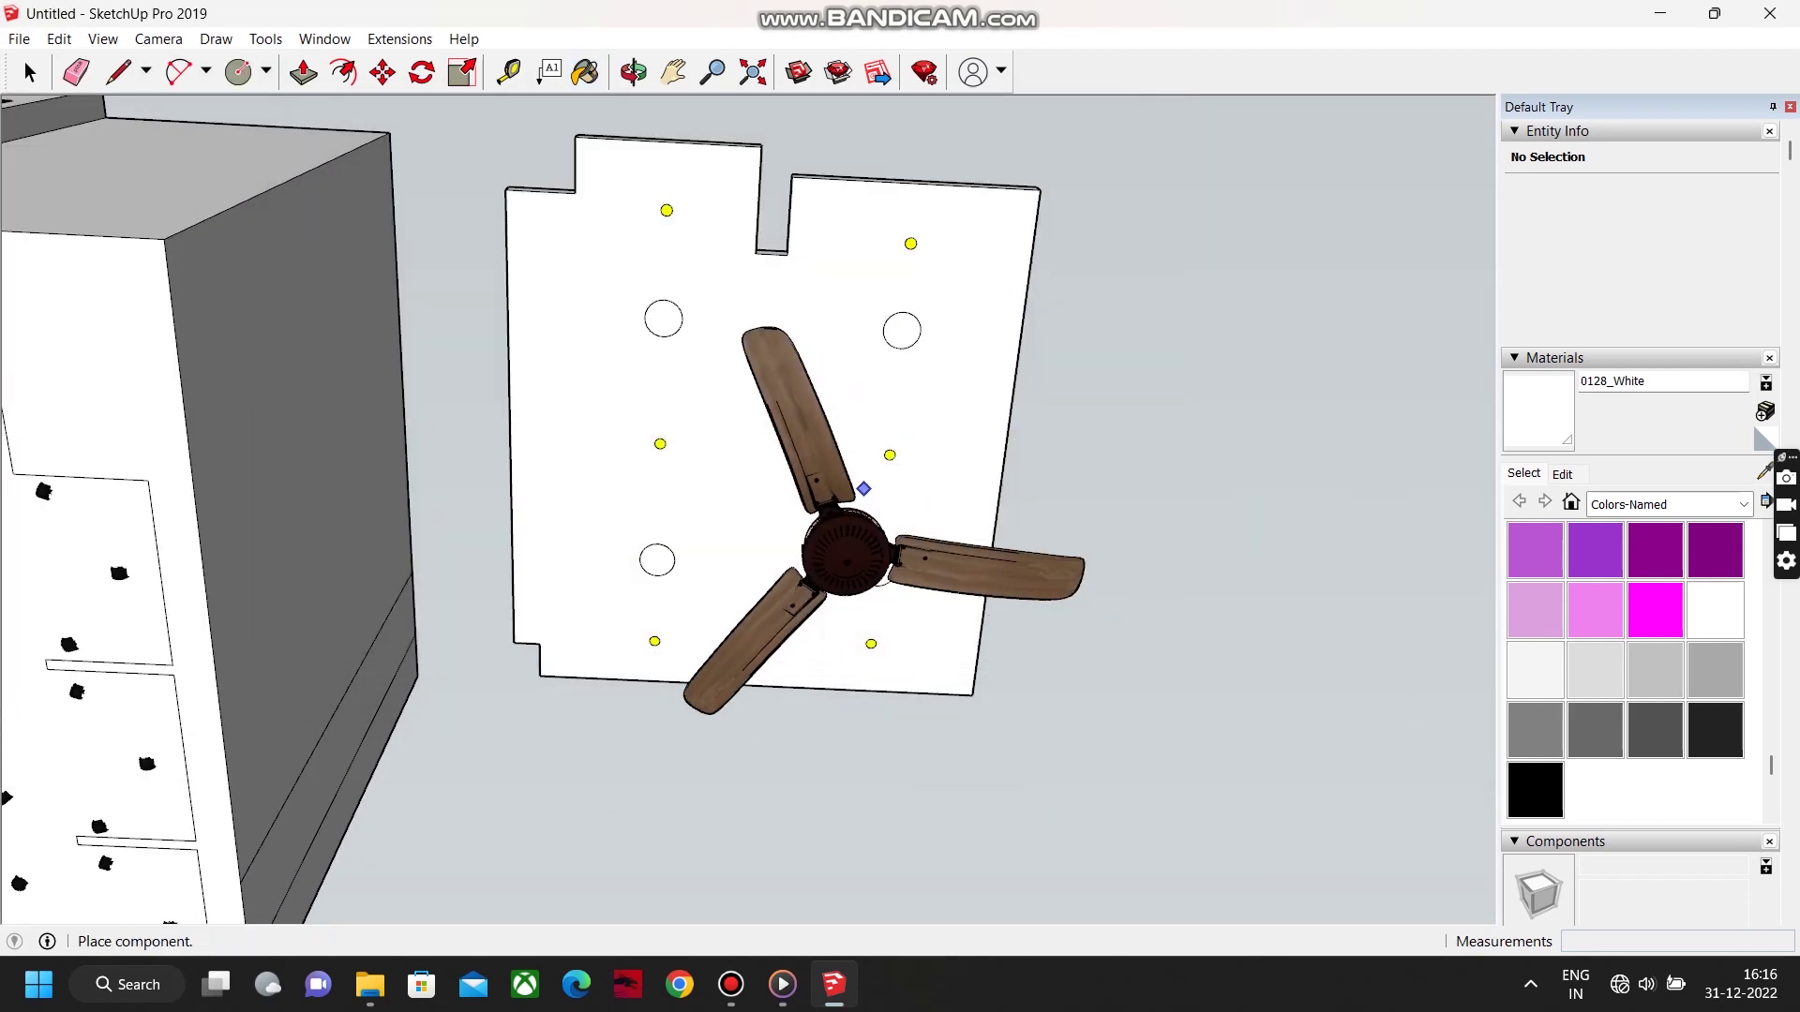
left_click(780, 441)
Scale the ceiling fan down uniformly to about 0.32.
middle_click_drag(780, 441, 749, 600)
middle_click_drag(749, 525, 741, 694)
key("s")
left_click(1082, 482)
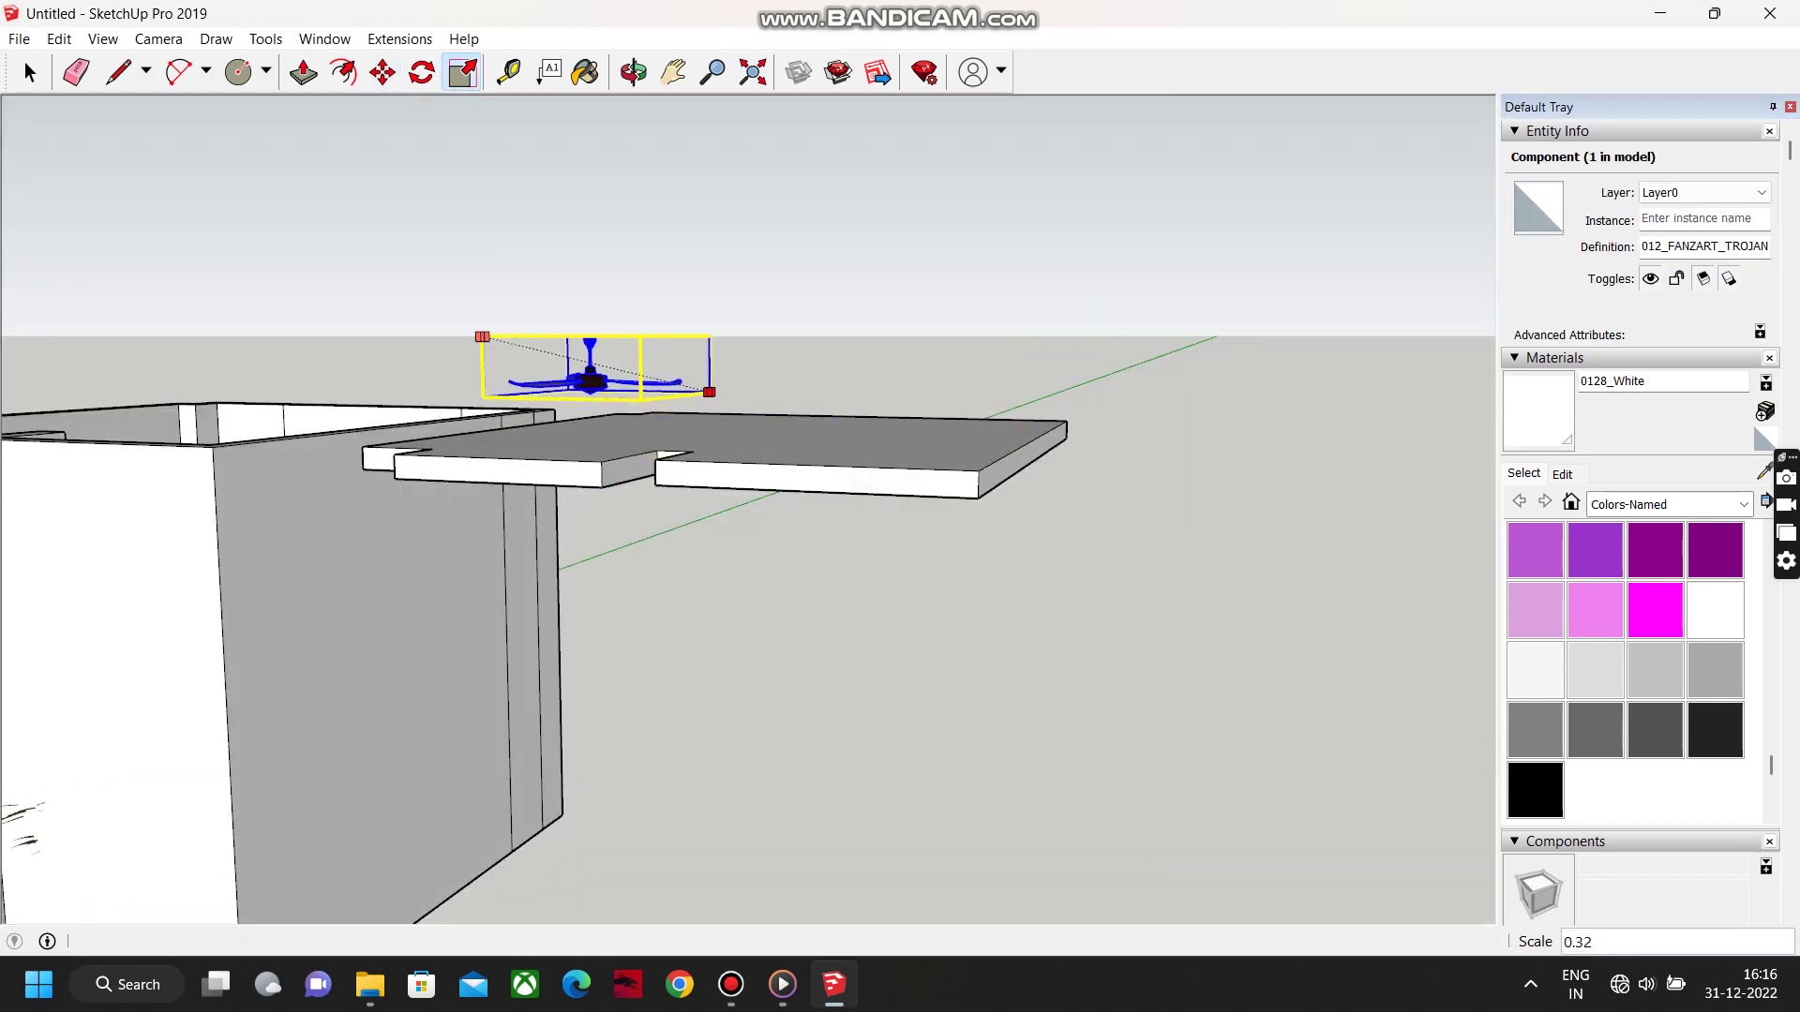
left_click(709, 390)
Move the ceiling fan to the middle of the slab's underside.
key("m")
scroll(628, 374, "up", 2)
left_click(586, 385)
middle_click_drag(600, 600, 656, 234)
middle_click_drag(806, 478, 803, 385)
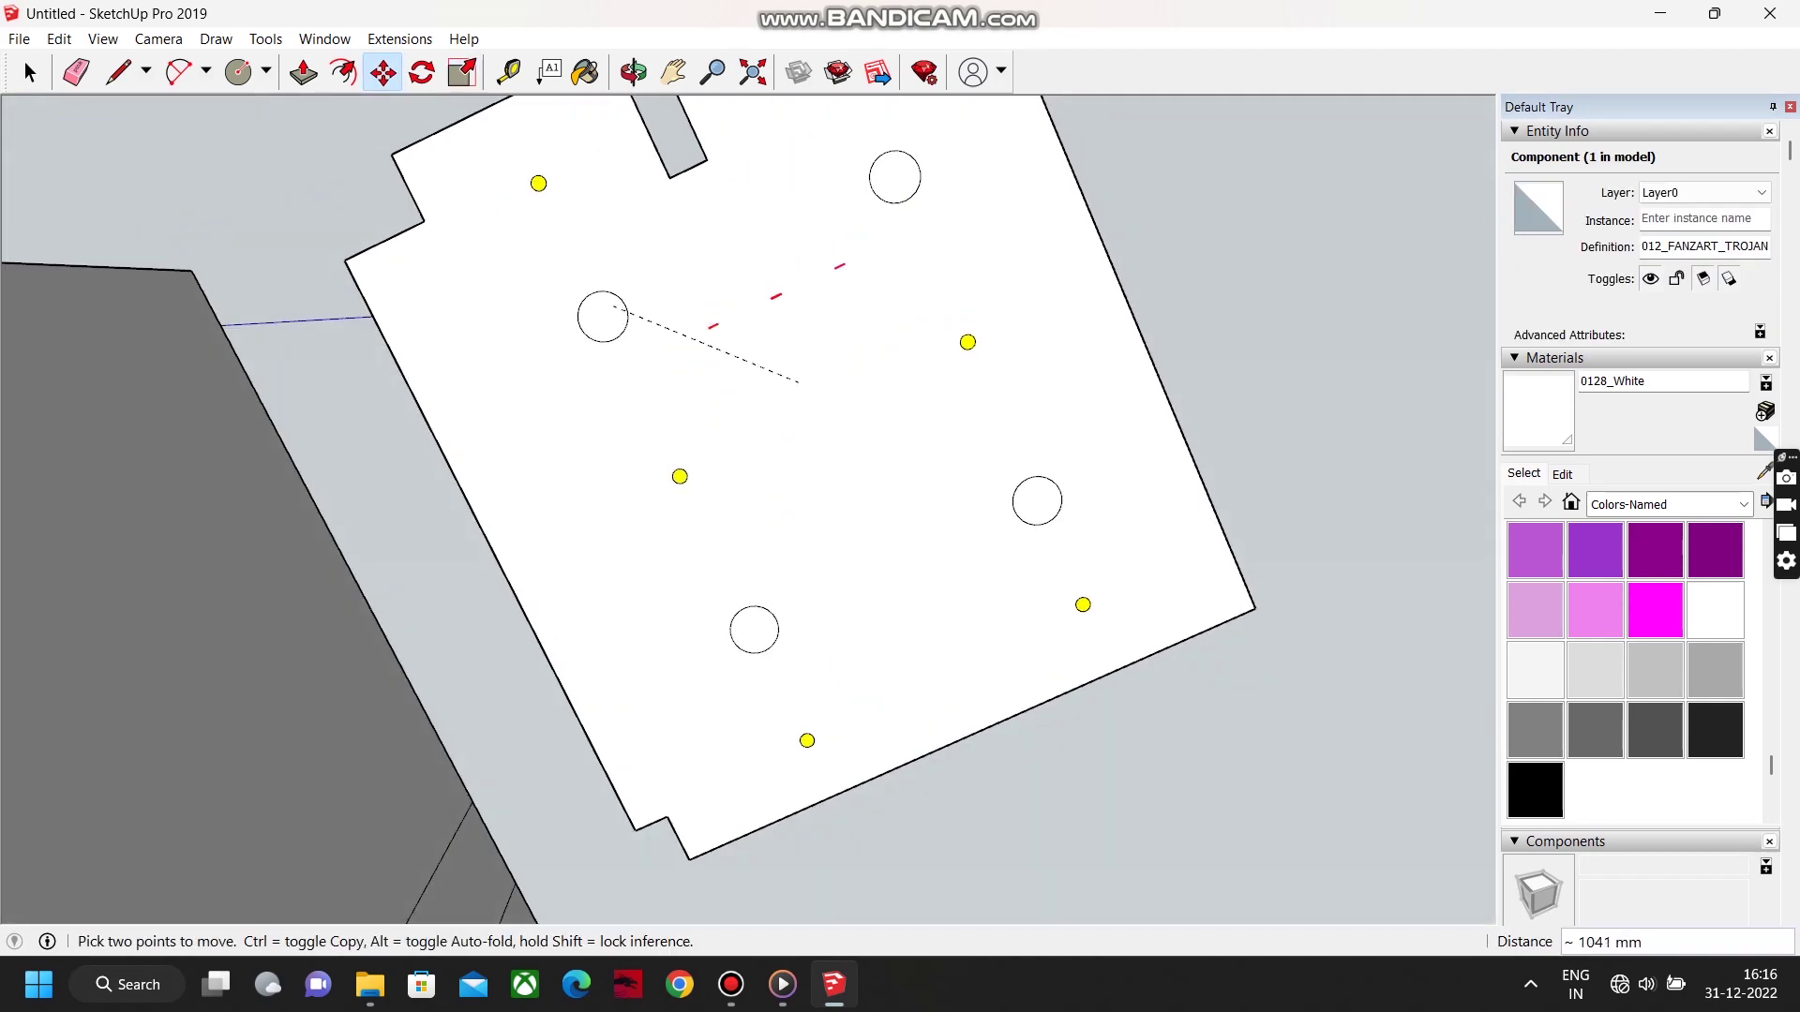
left_click(804, 398)
Resize the ceiling fan once more and adjust its height so it hangs from the slab's underside.
key("s")
left_click(949, 443)
left_click(1037, 481)
key("m")
middle_click_drag(867, 440, 825, 694)
left_click(911, 509)
left_click(876, 522)
Select the whole ceiling slab with its fan and move it 3432 mm onto the top of the room, matching the inner corner.
key("space")
middle_click_drag(788, 543, 684, 553)
scroll(685, 553, "down", 1)
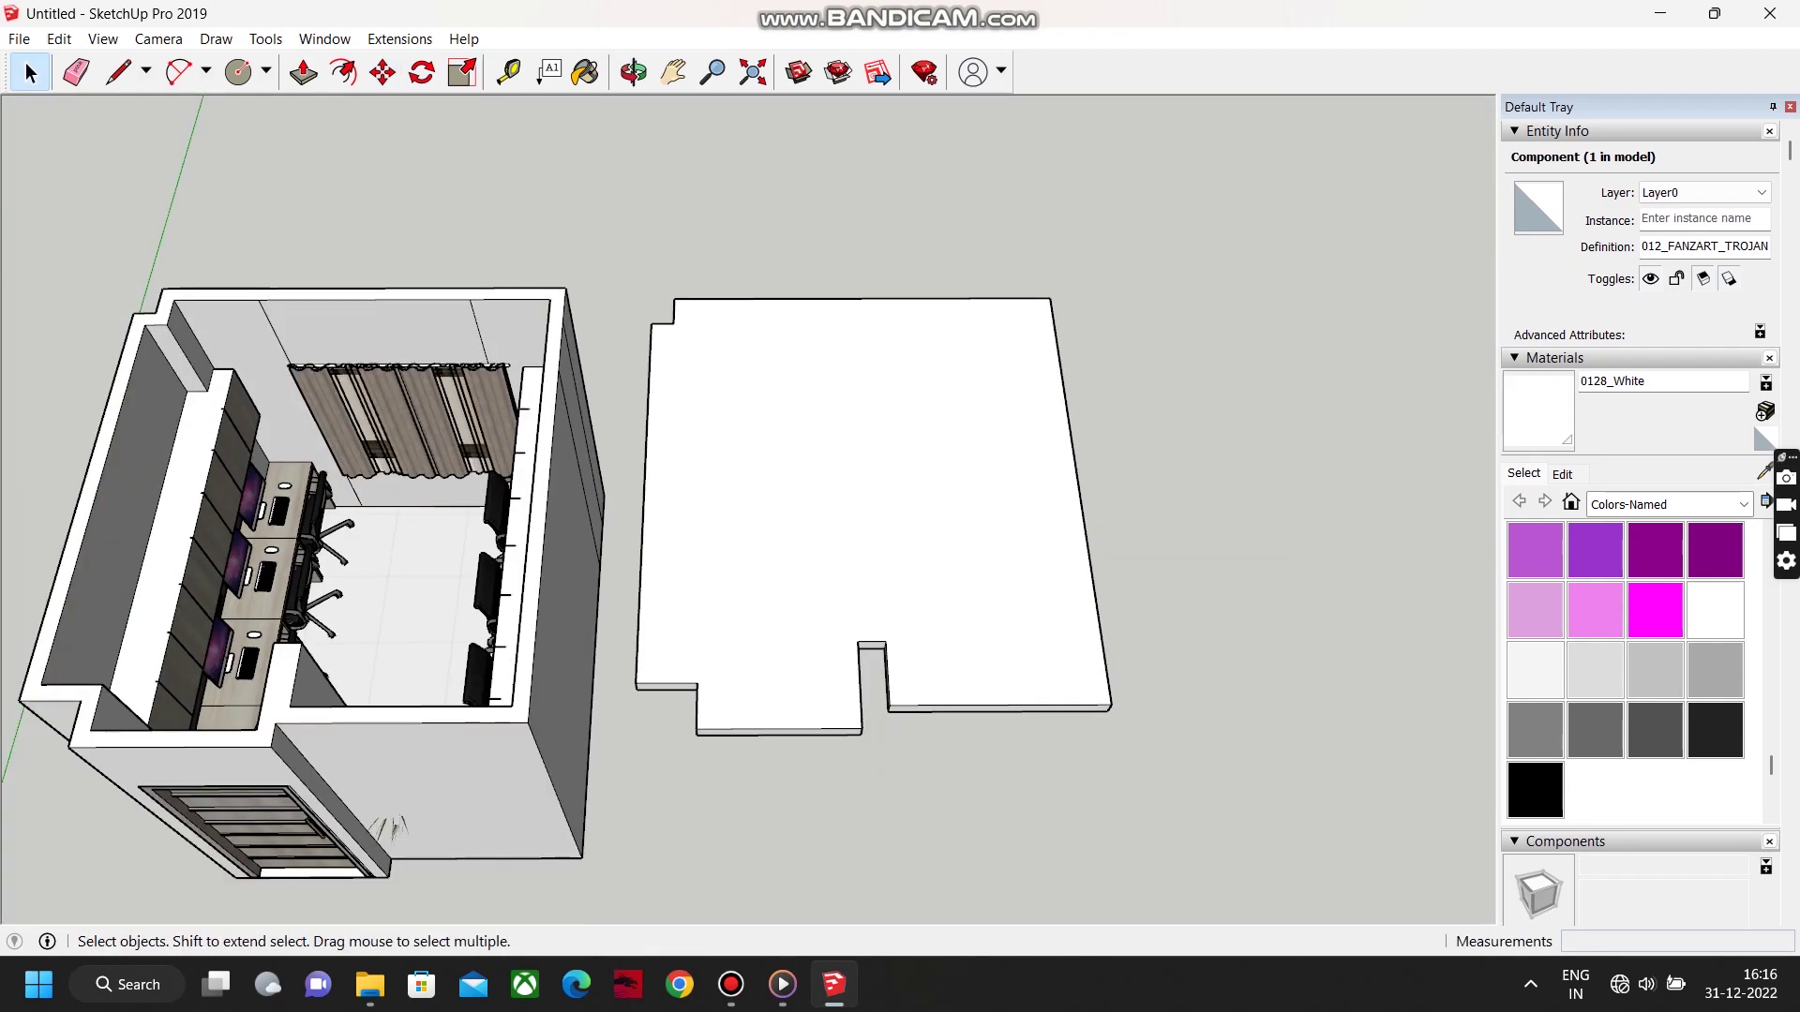
left_click_drag(623, 852, 623, 851)
key("m")
left_click(1111, 710)
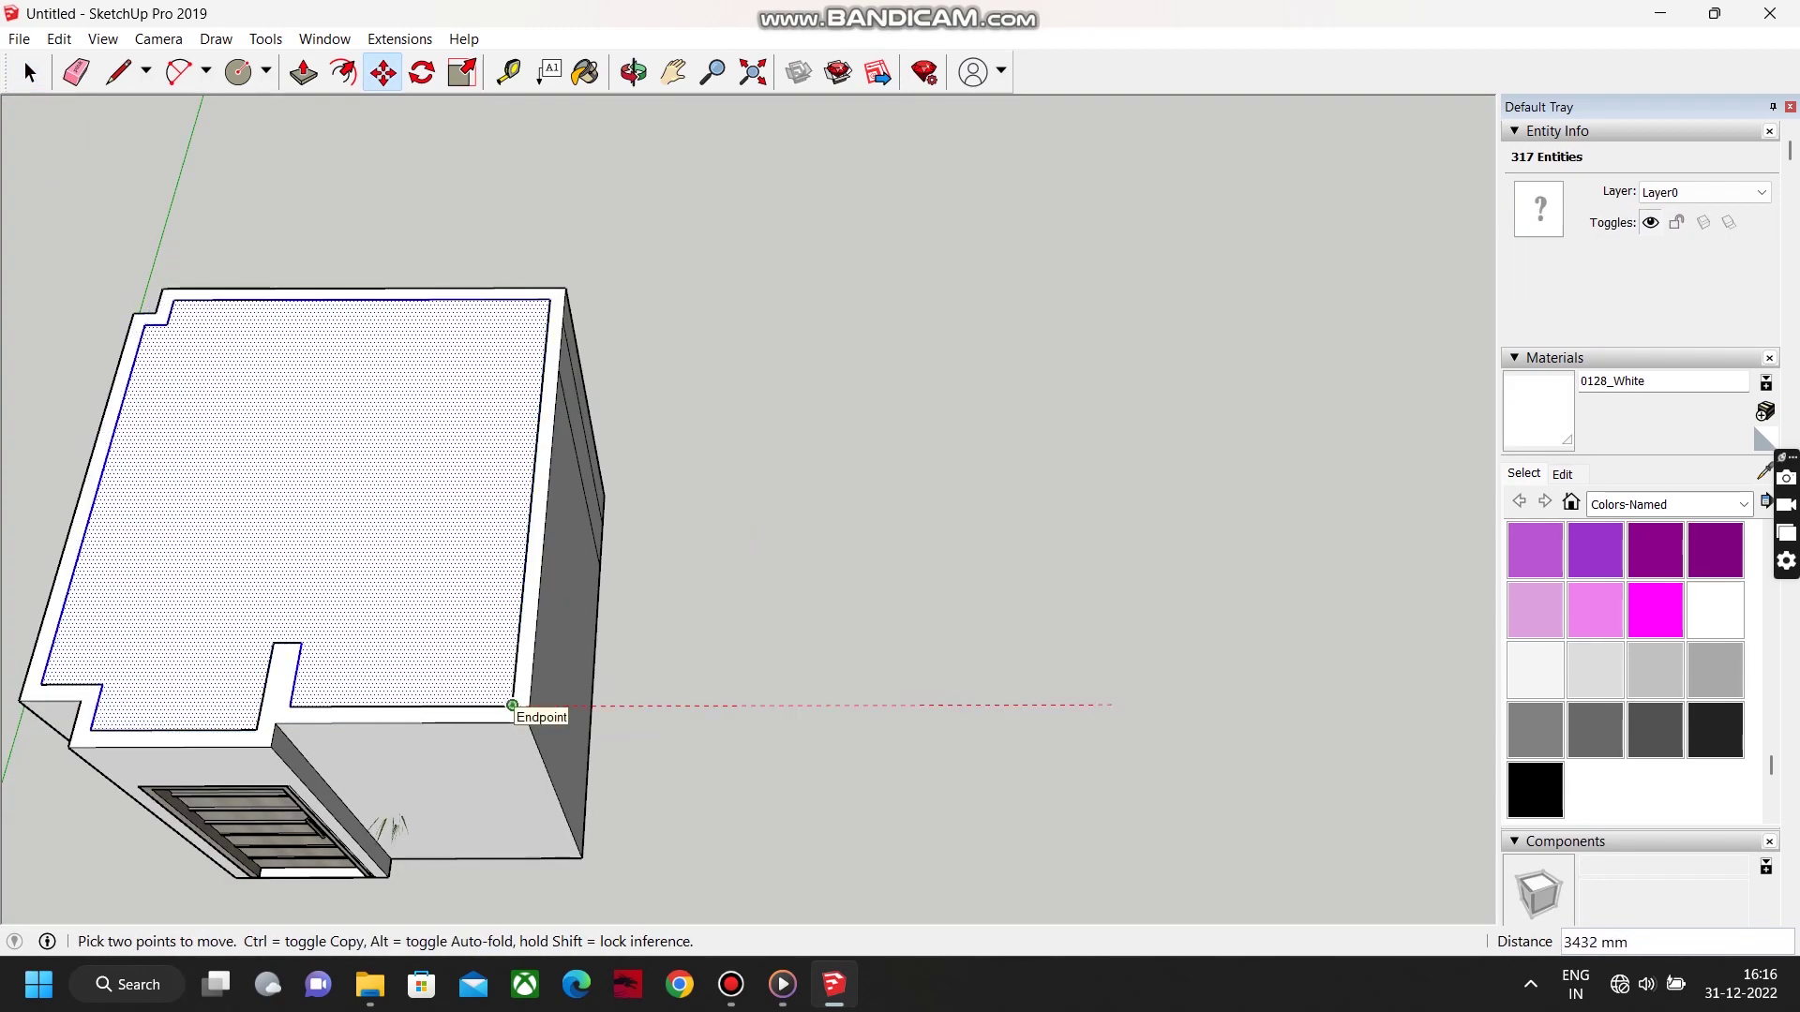
left_click(514, 707)
middle_click_drag(514, 707, 276, 459)
scroll(276, 460, "up", 3)
middle_click_drag(263, 600, 423, 516)
scroll(423, 517, "up", 2)
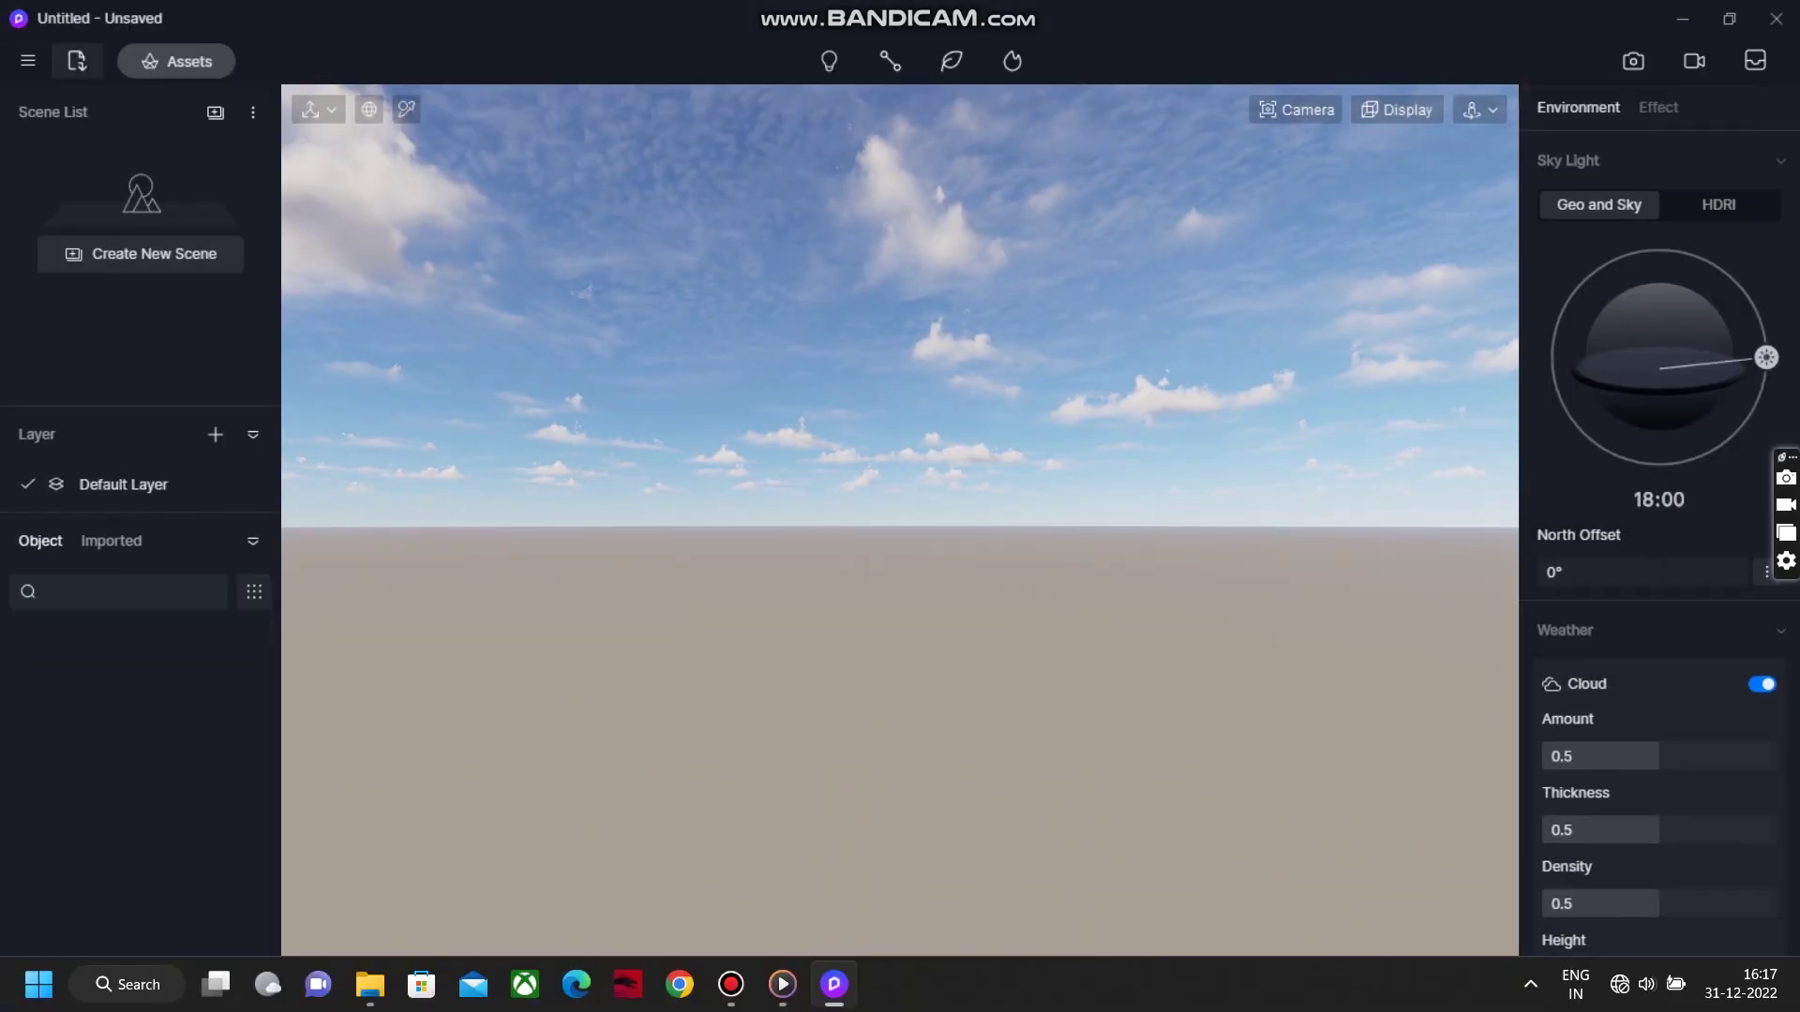
Switch to D5 Render, import the Untitled.skp model from a folder inside pdr, and place it on the ground.
left_click(77, 61)
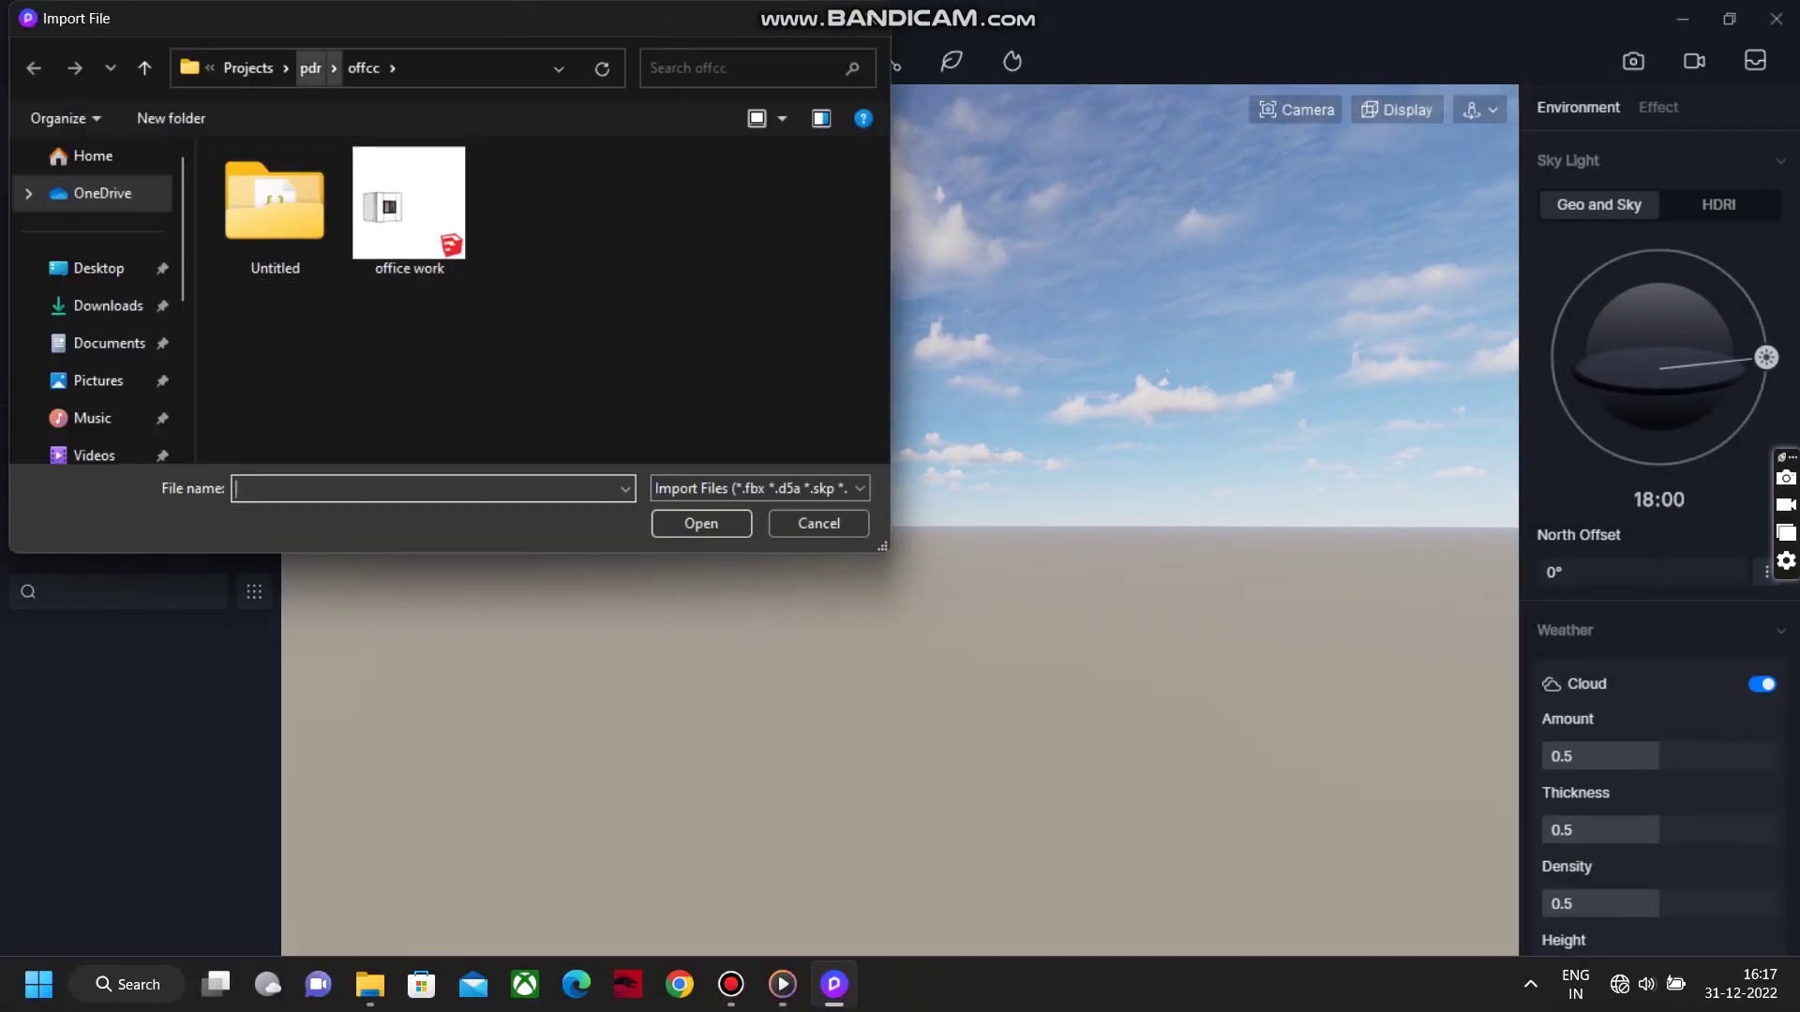
left_click(310, 68)
double_click(543, 201)
double_click(261, 186)
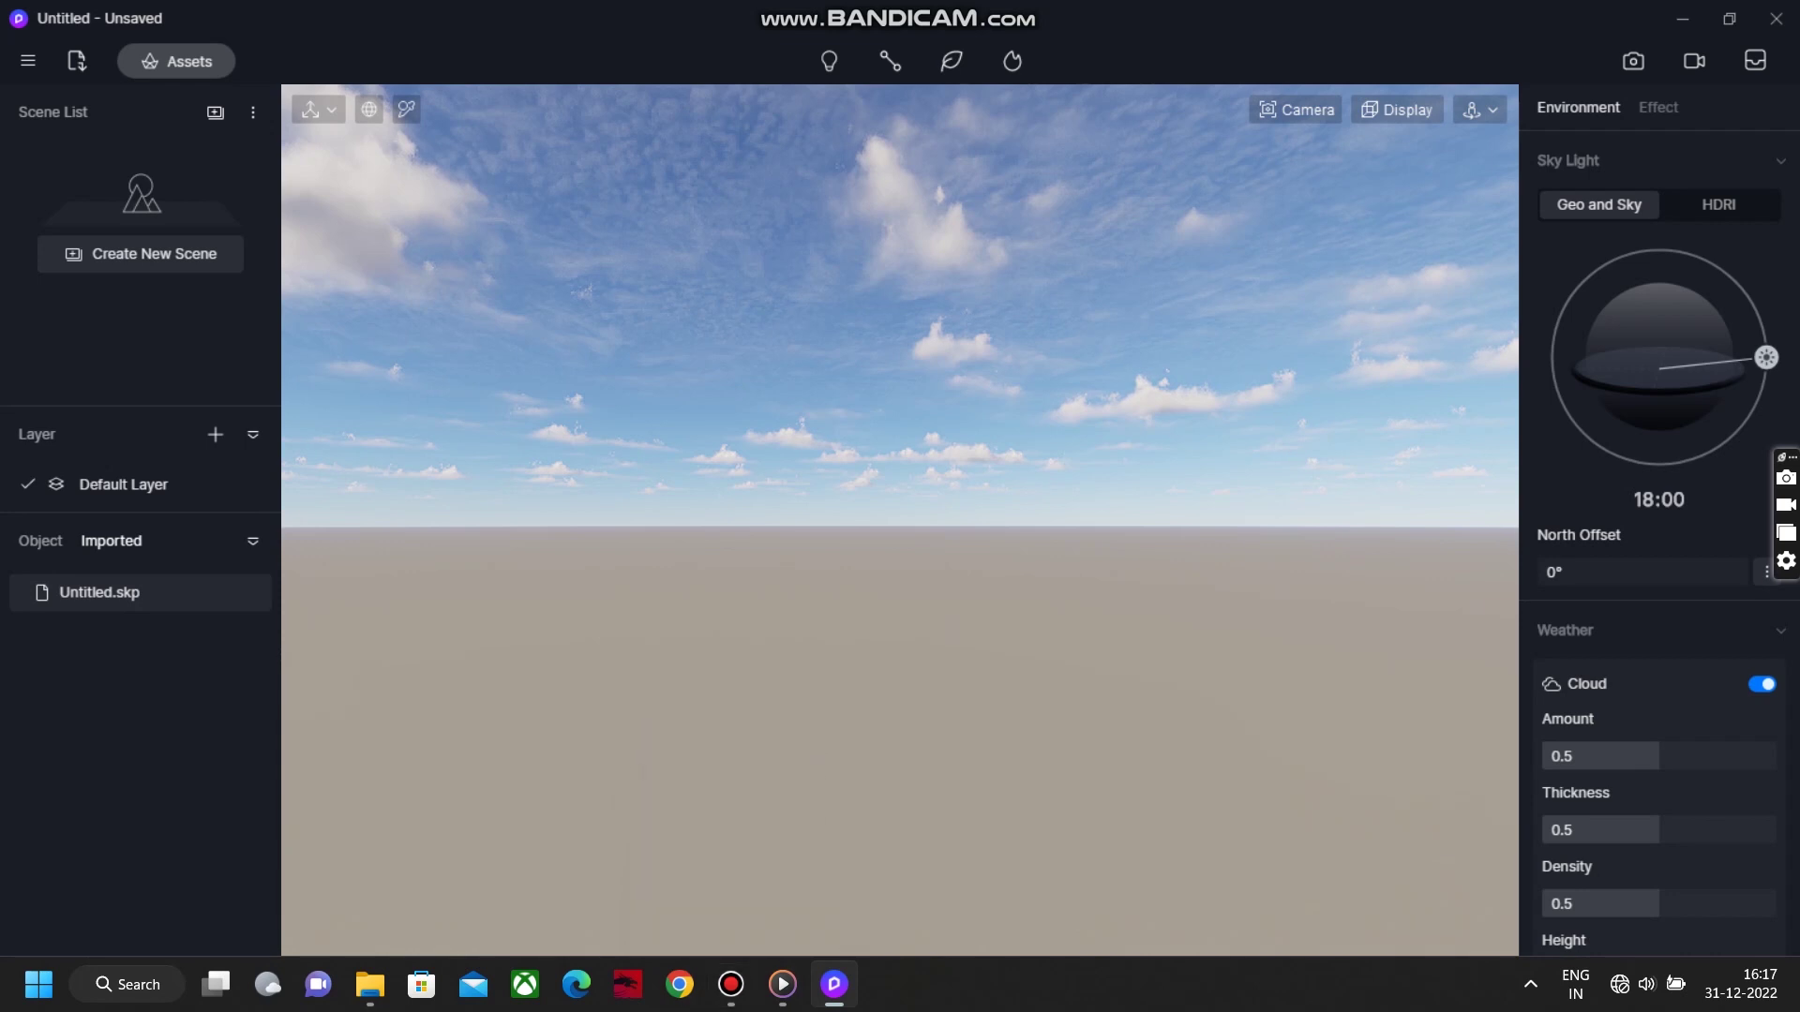
left_click(804, 736)
Change the viewport's navigation mode and bring the imported room into view.
middle_click_drag(804, 735, 689, 746)
left_click(1479, 109)
left_click(1454, 178)
key("a")
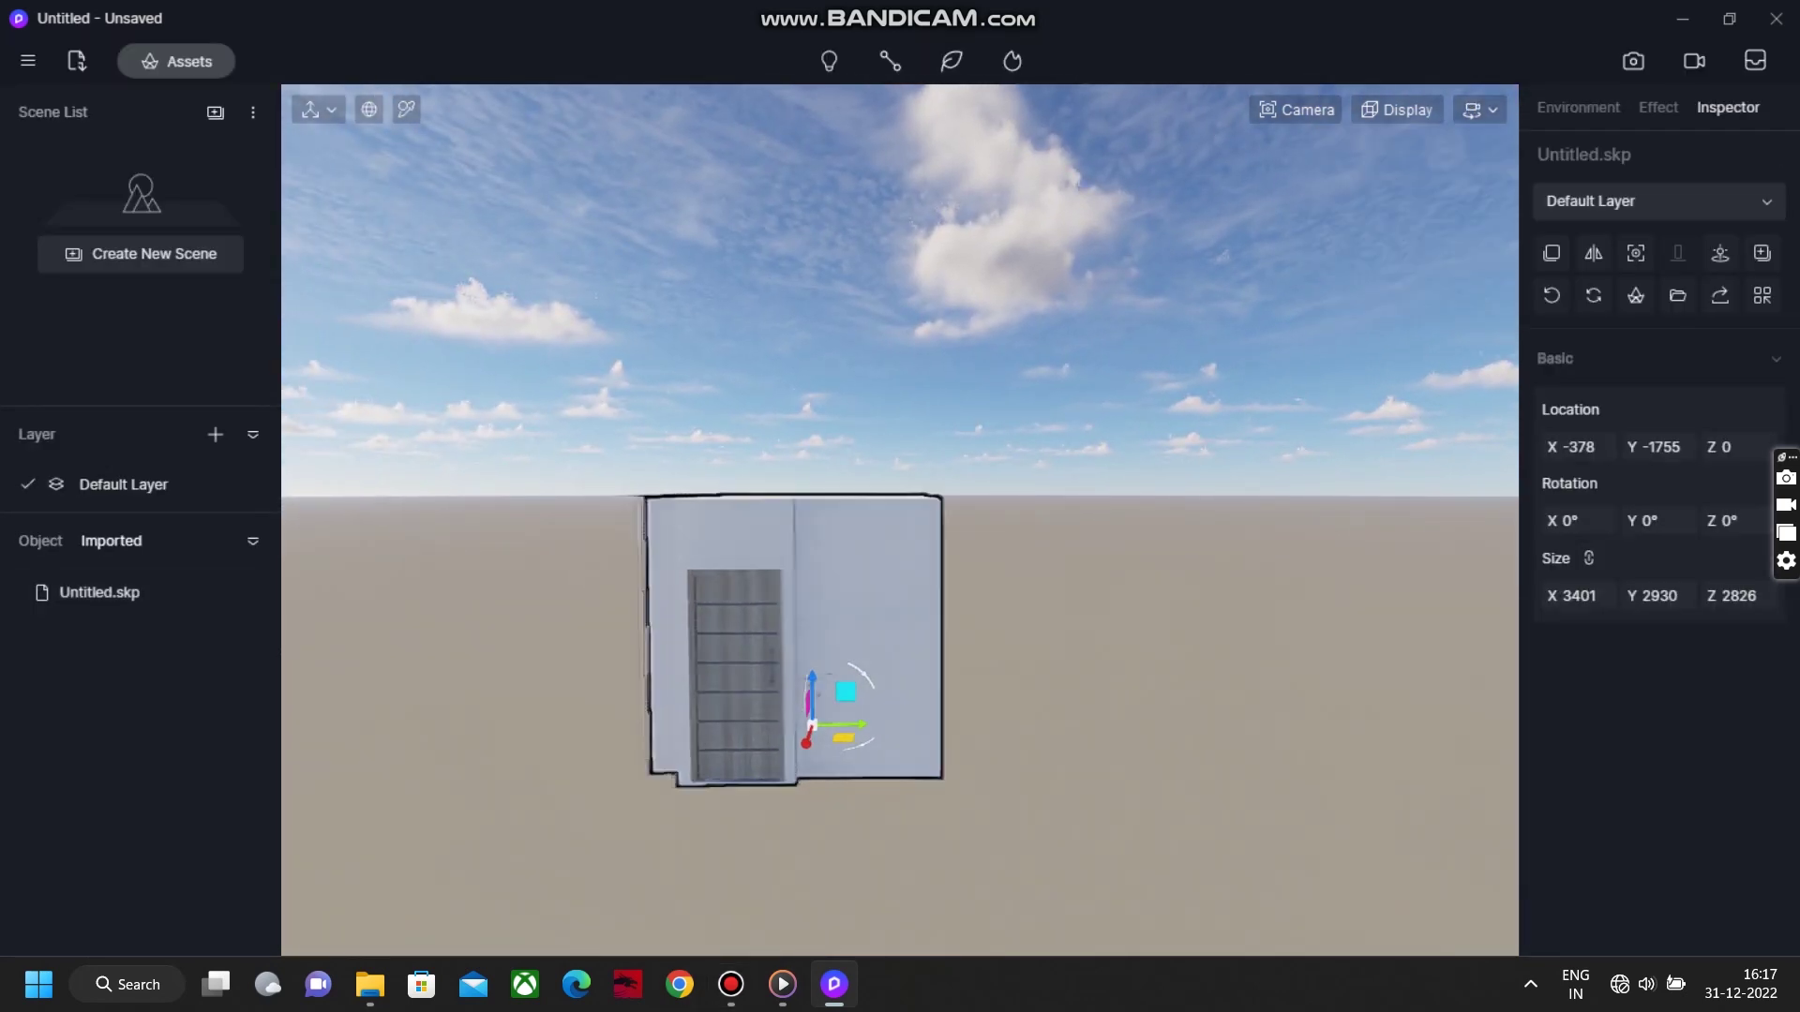
Enter the office room and enable Emissive on the yellow material of the ceiling light fixtures.
key("w")
key("q")
key("w")
key("a")
key("w")
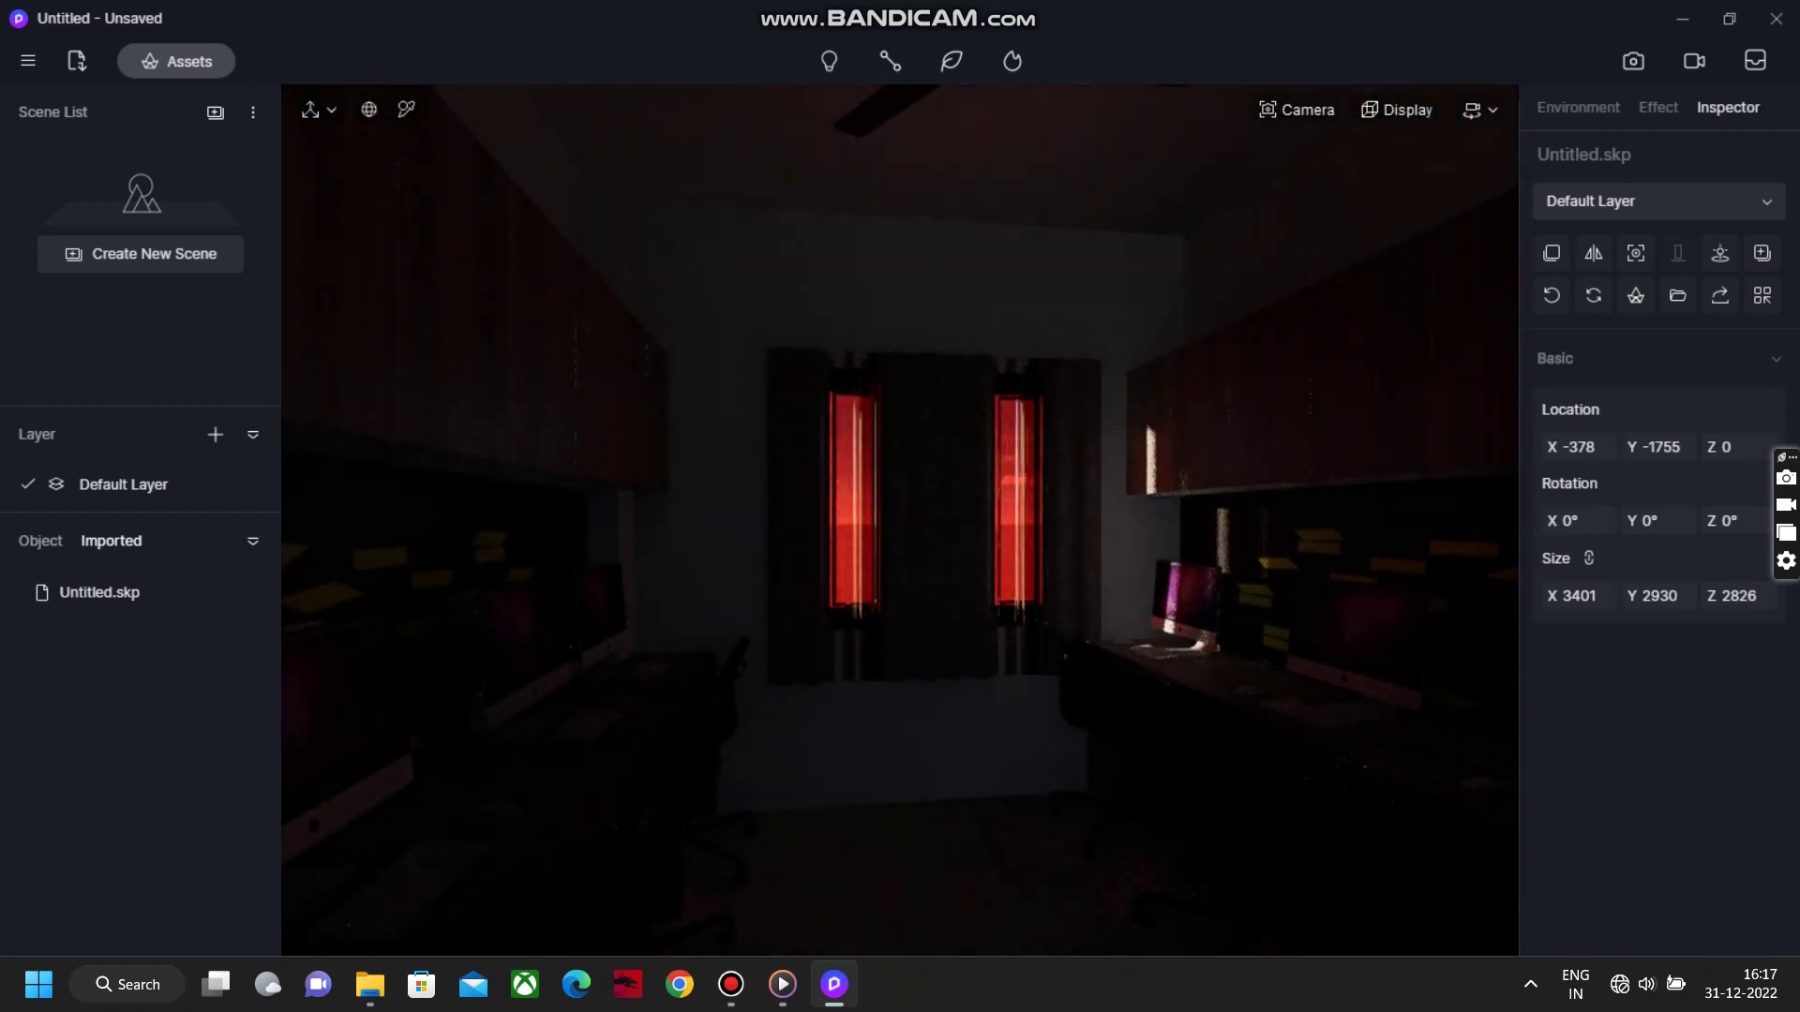
left_click(1479, 110)
right_click_drag(844, 468, 844, 398)
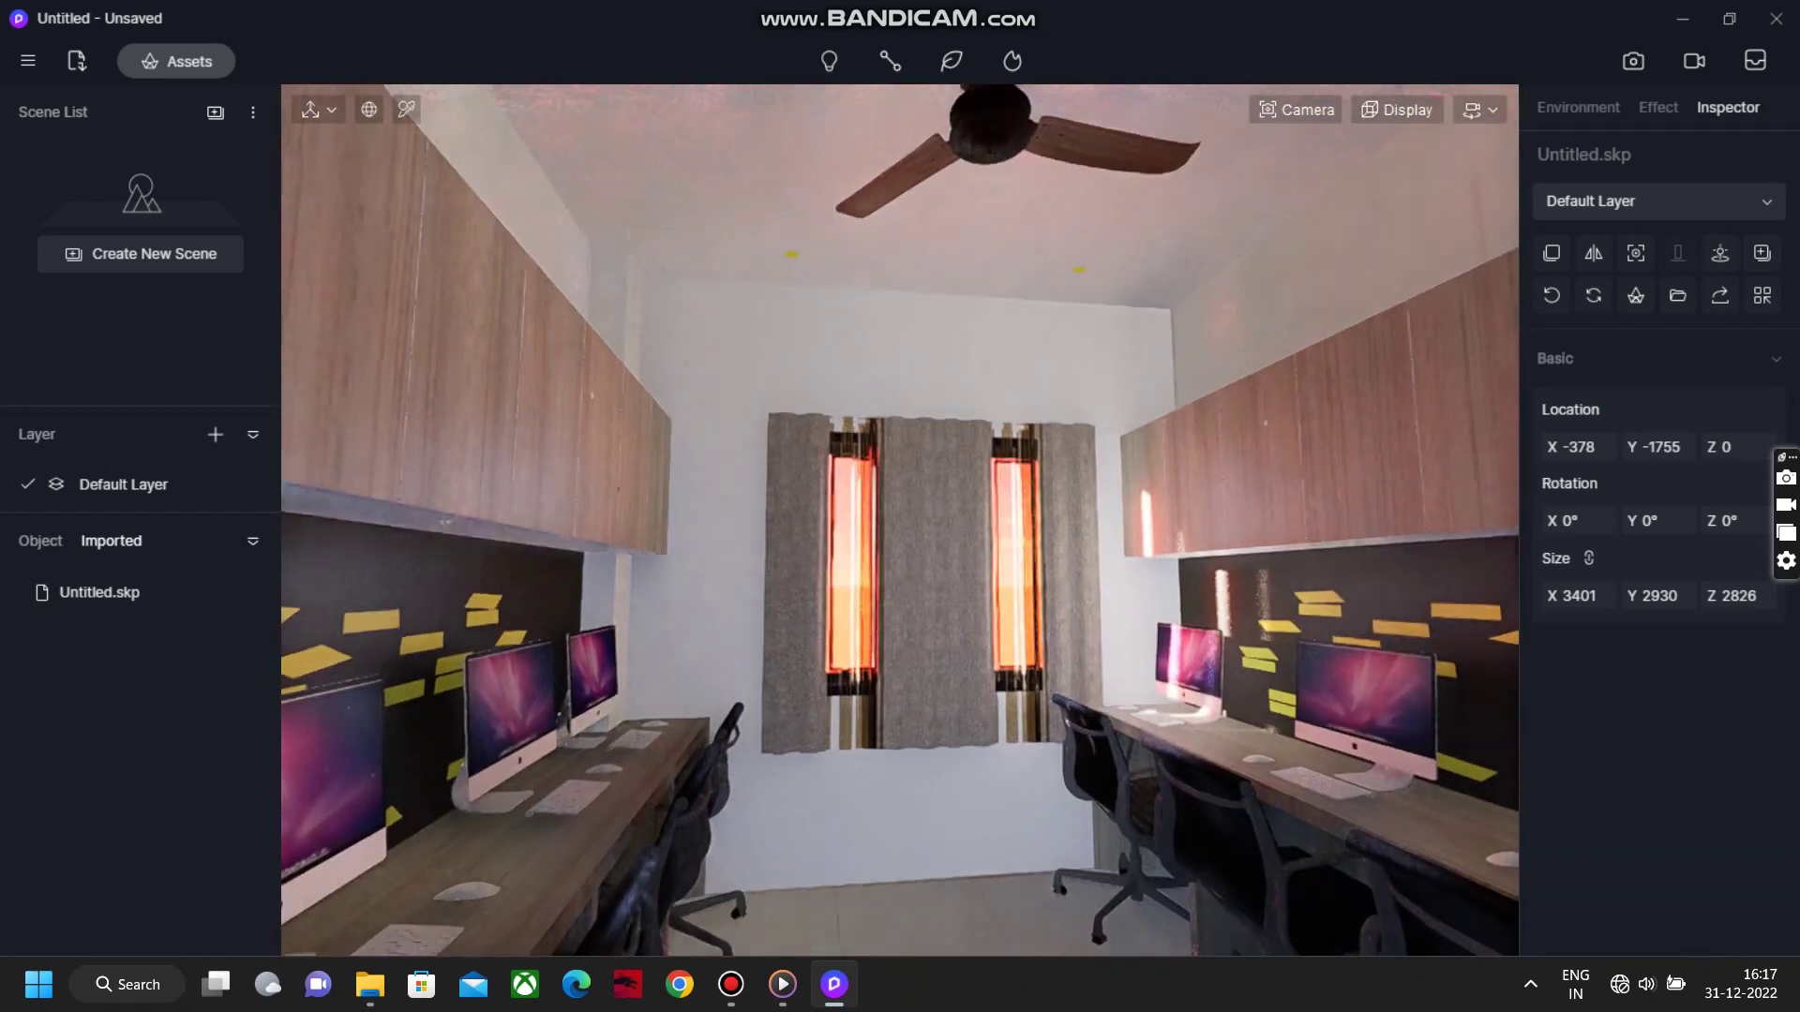
left_click(406, 110)
left_click(793, 253)
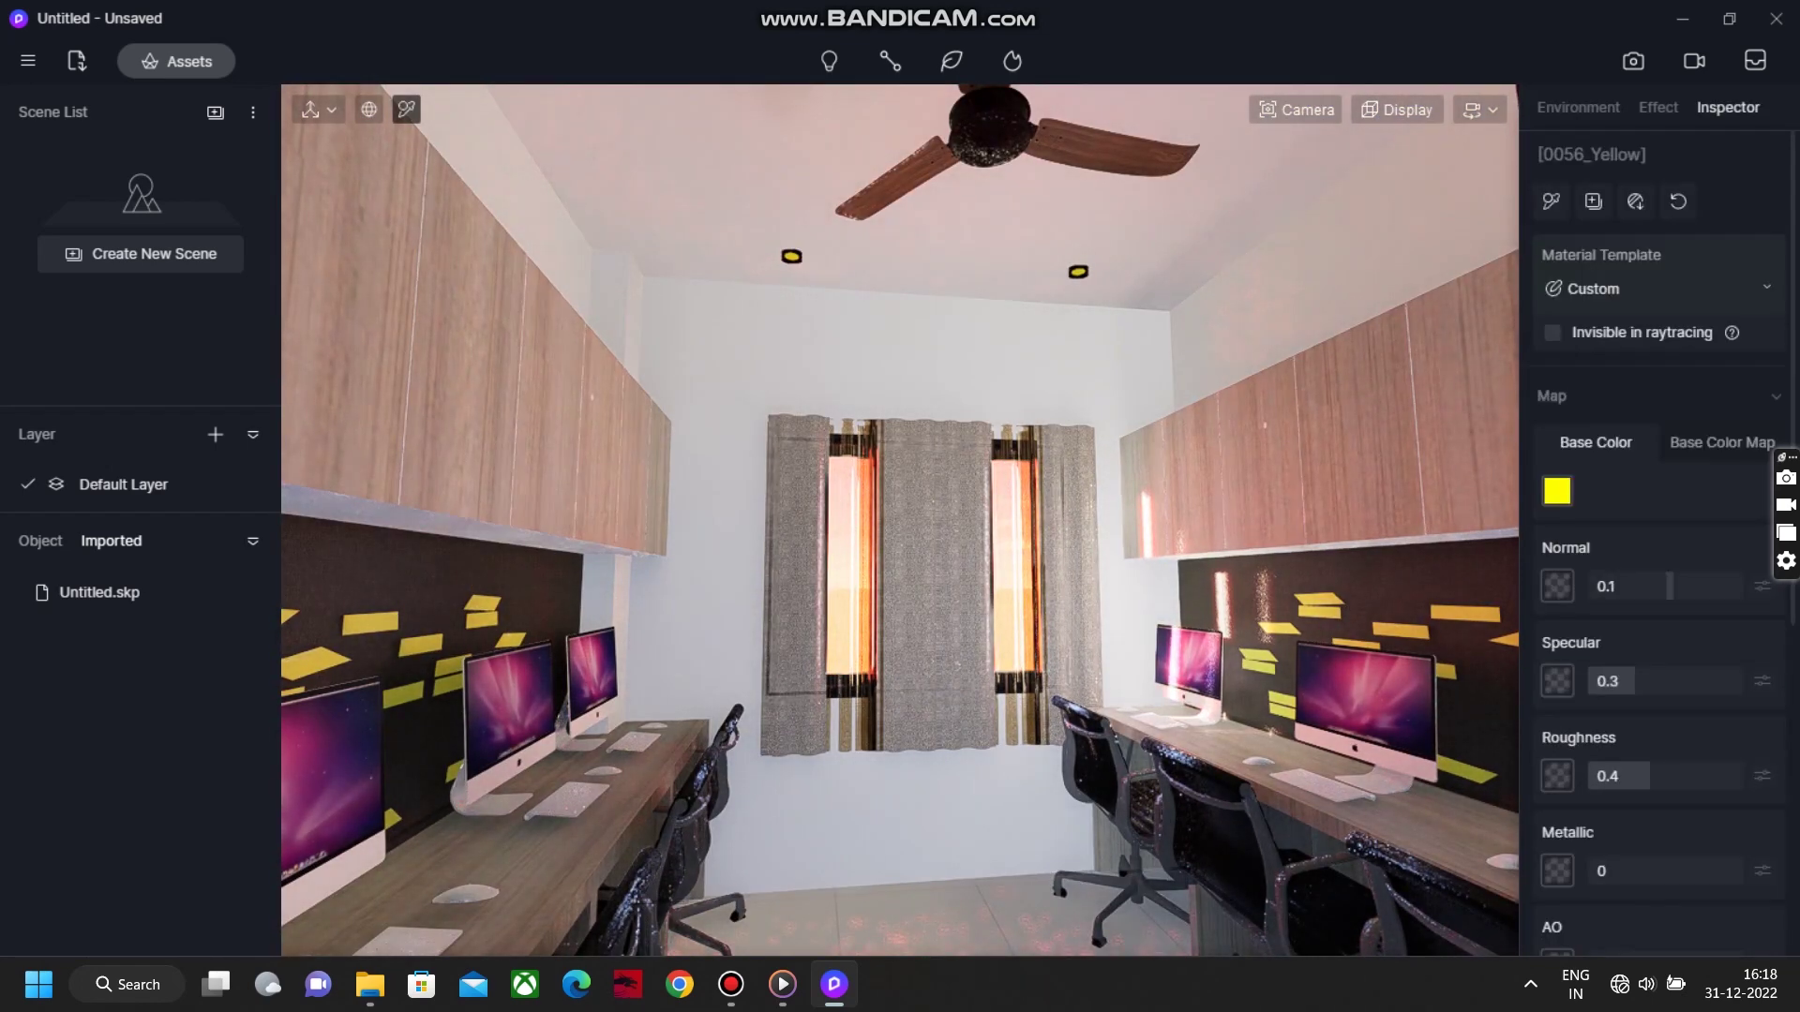
scroll(1659, 468, "down", 5)
left_click(1762, 812)
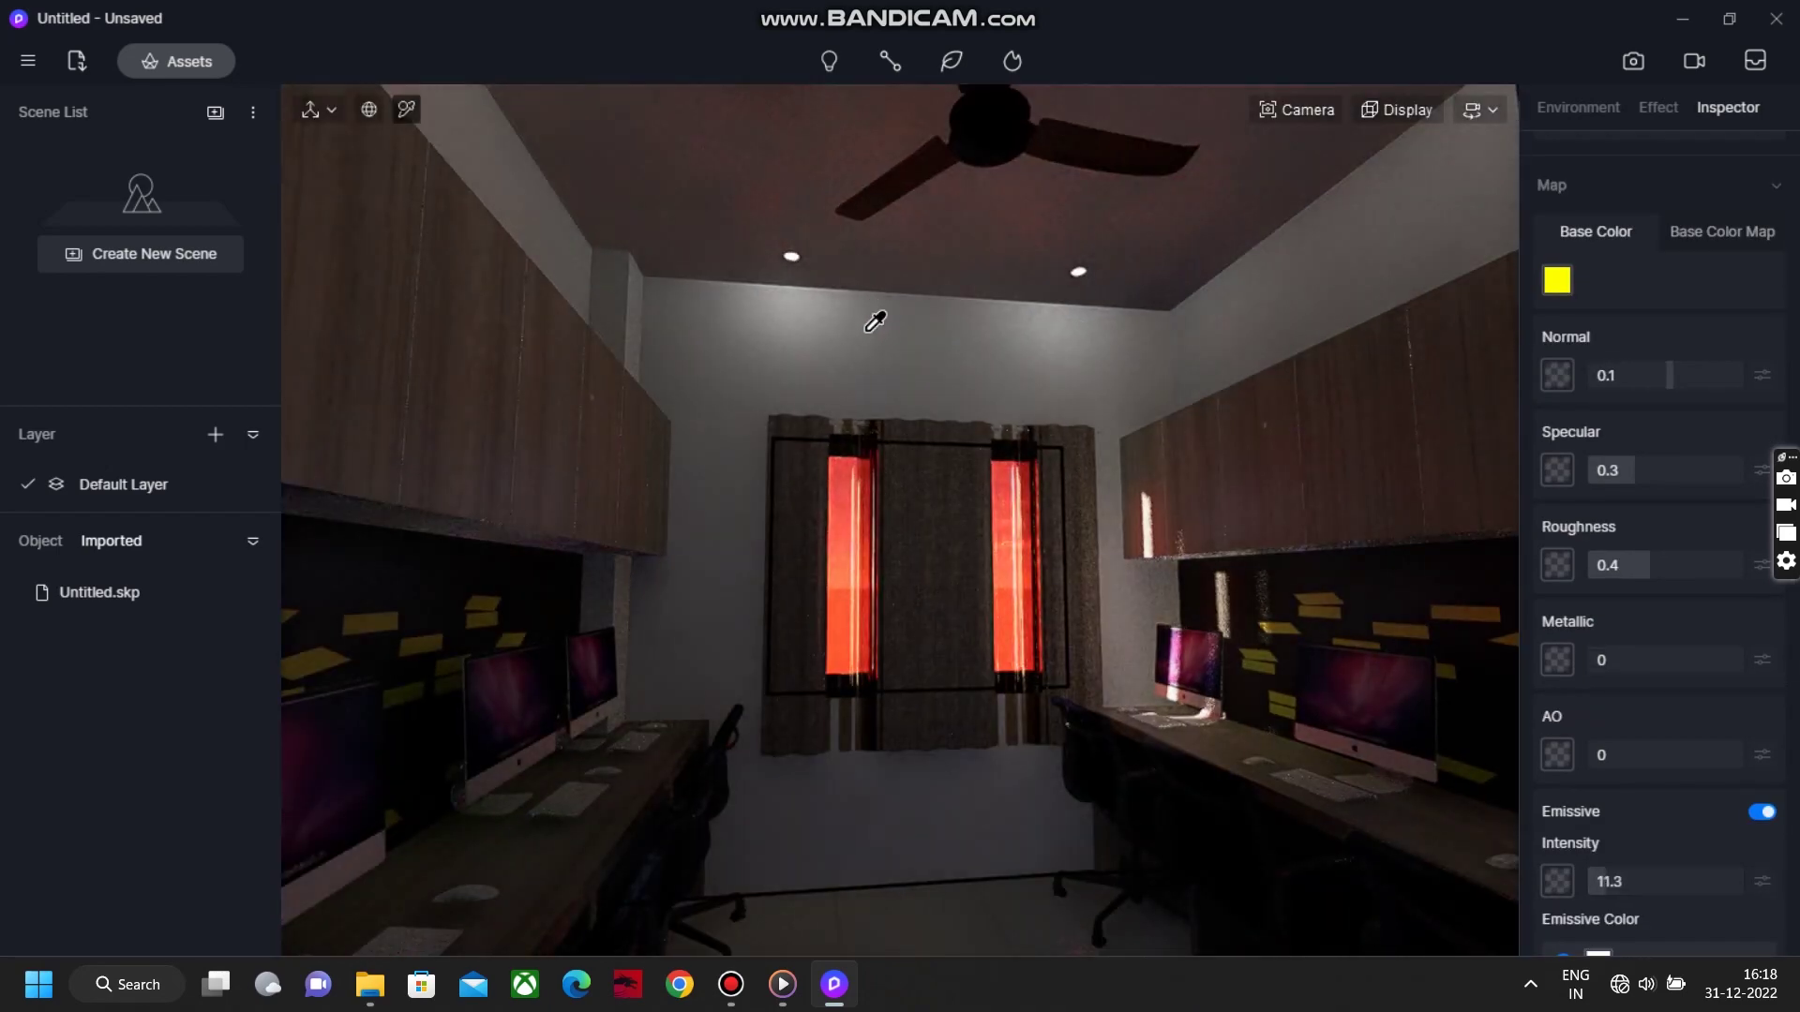
Place a spotlight on the ceiling light fixture beside the fan.
right_click_drag(875, 321, 888, 611)
mouse_move(829, 61)
left_click(828, 150)
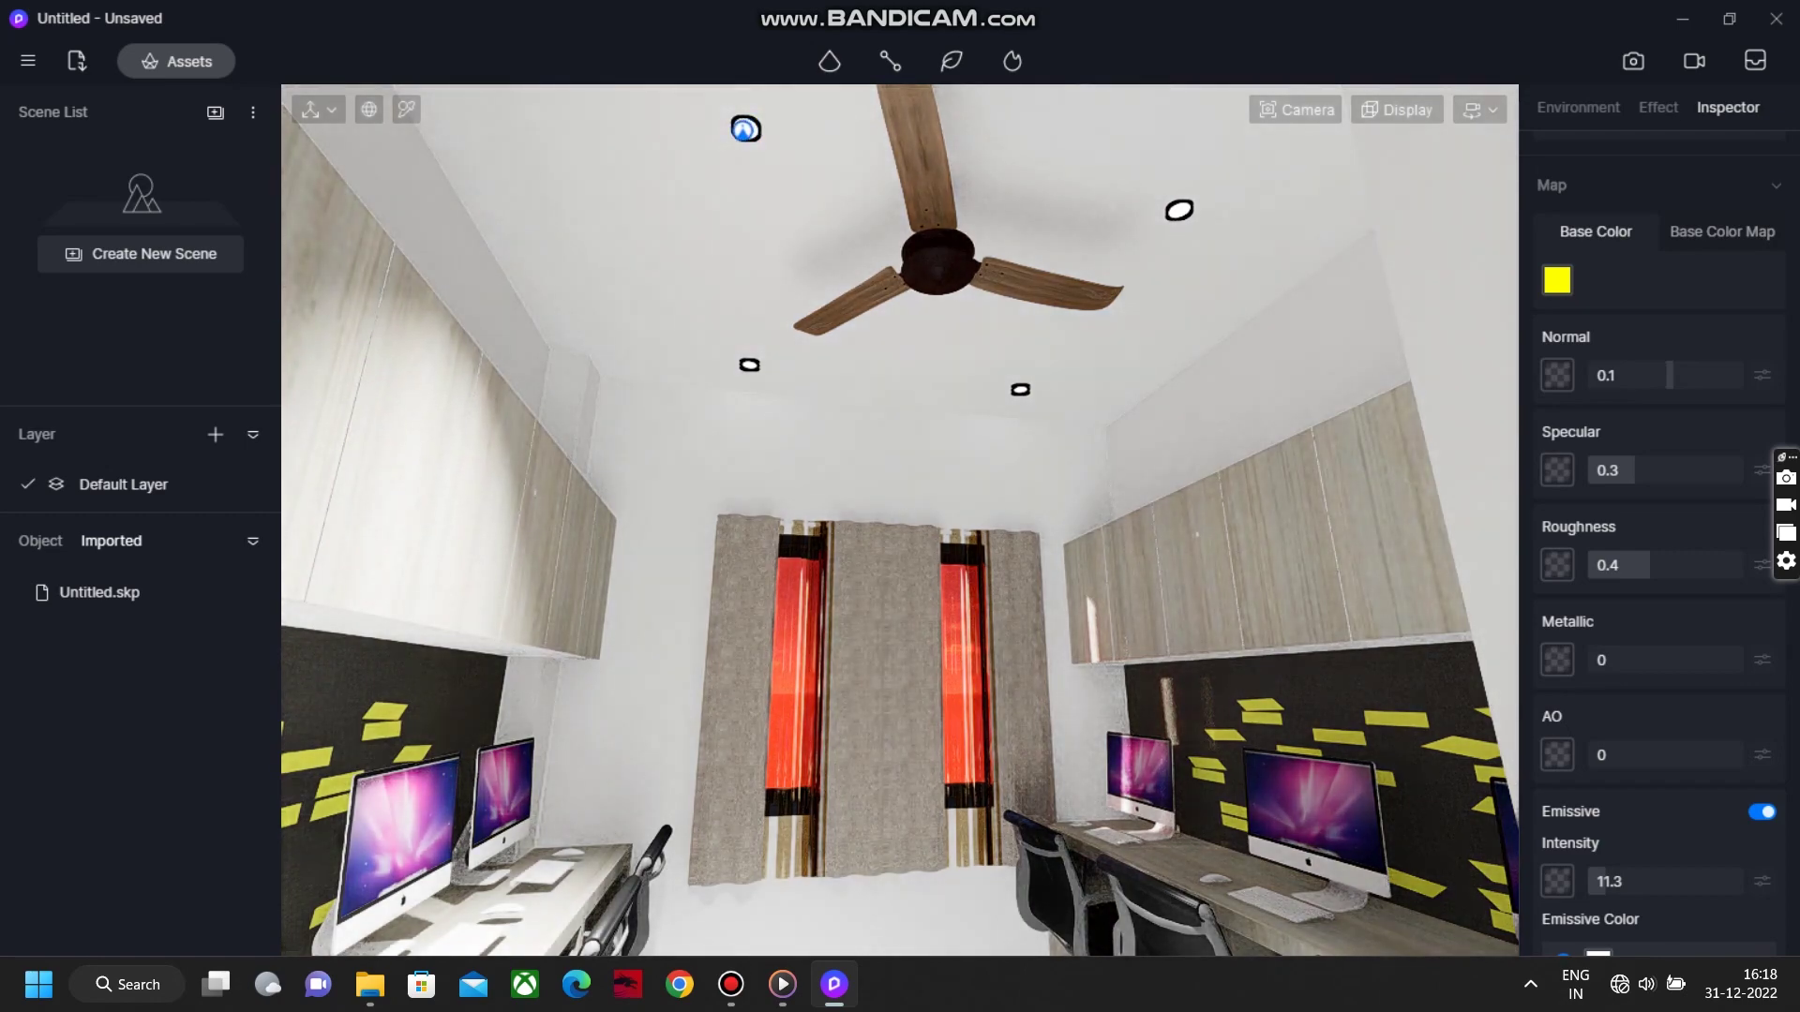
left_click(746, 131)
Place spotlights on the four corner light fixtures of the ceiling.
key("w")
right_click_drag(844, 525, 815, 220)
key("s")
mouse_move(829, 62)
left_click(828, 150)
left_click(829, 260)
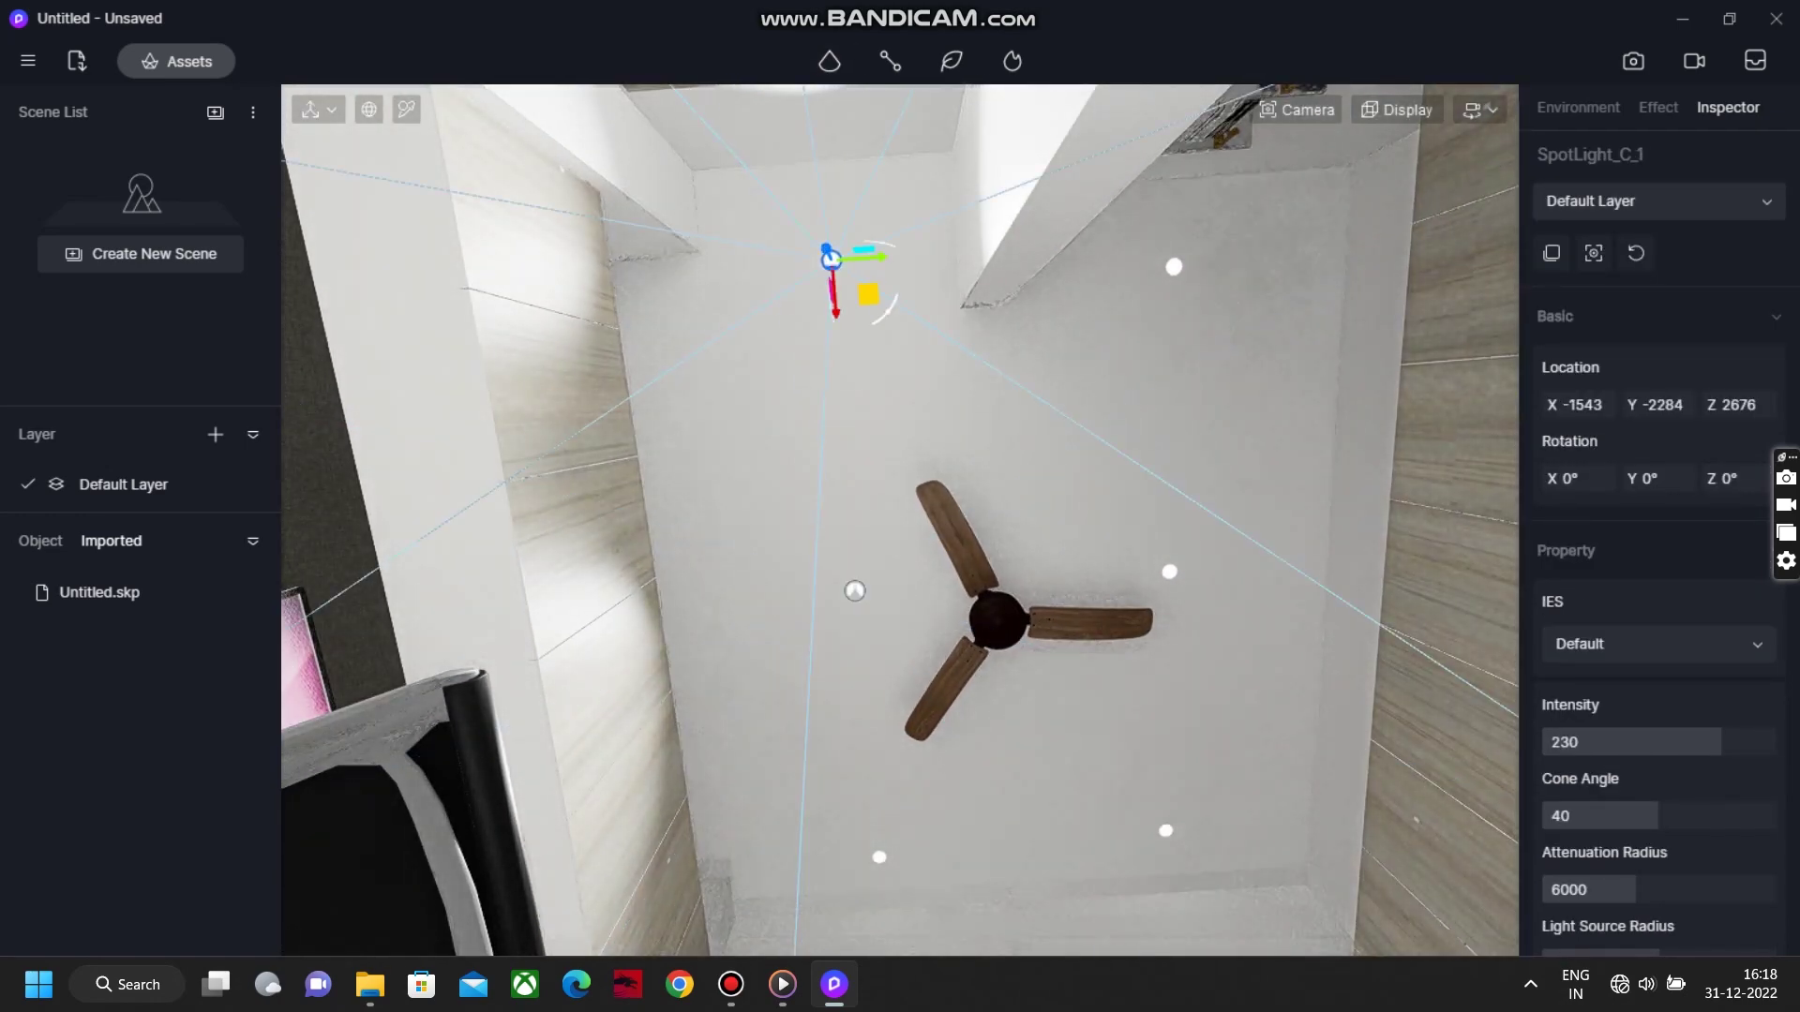
left_click(1174, 265)
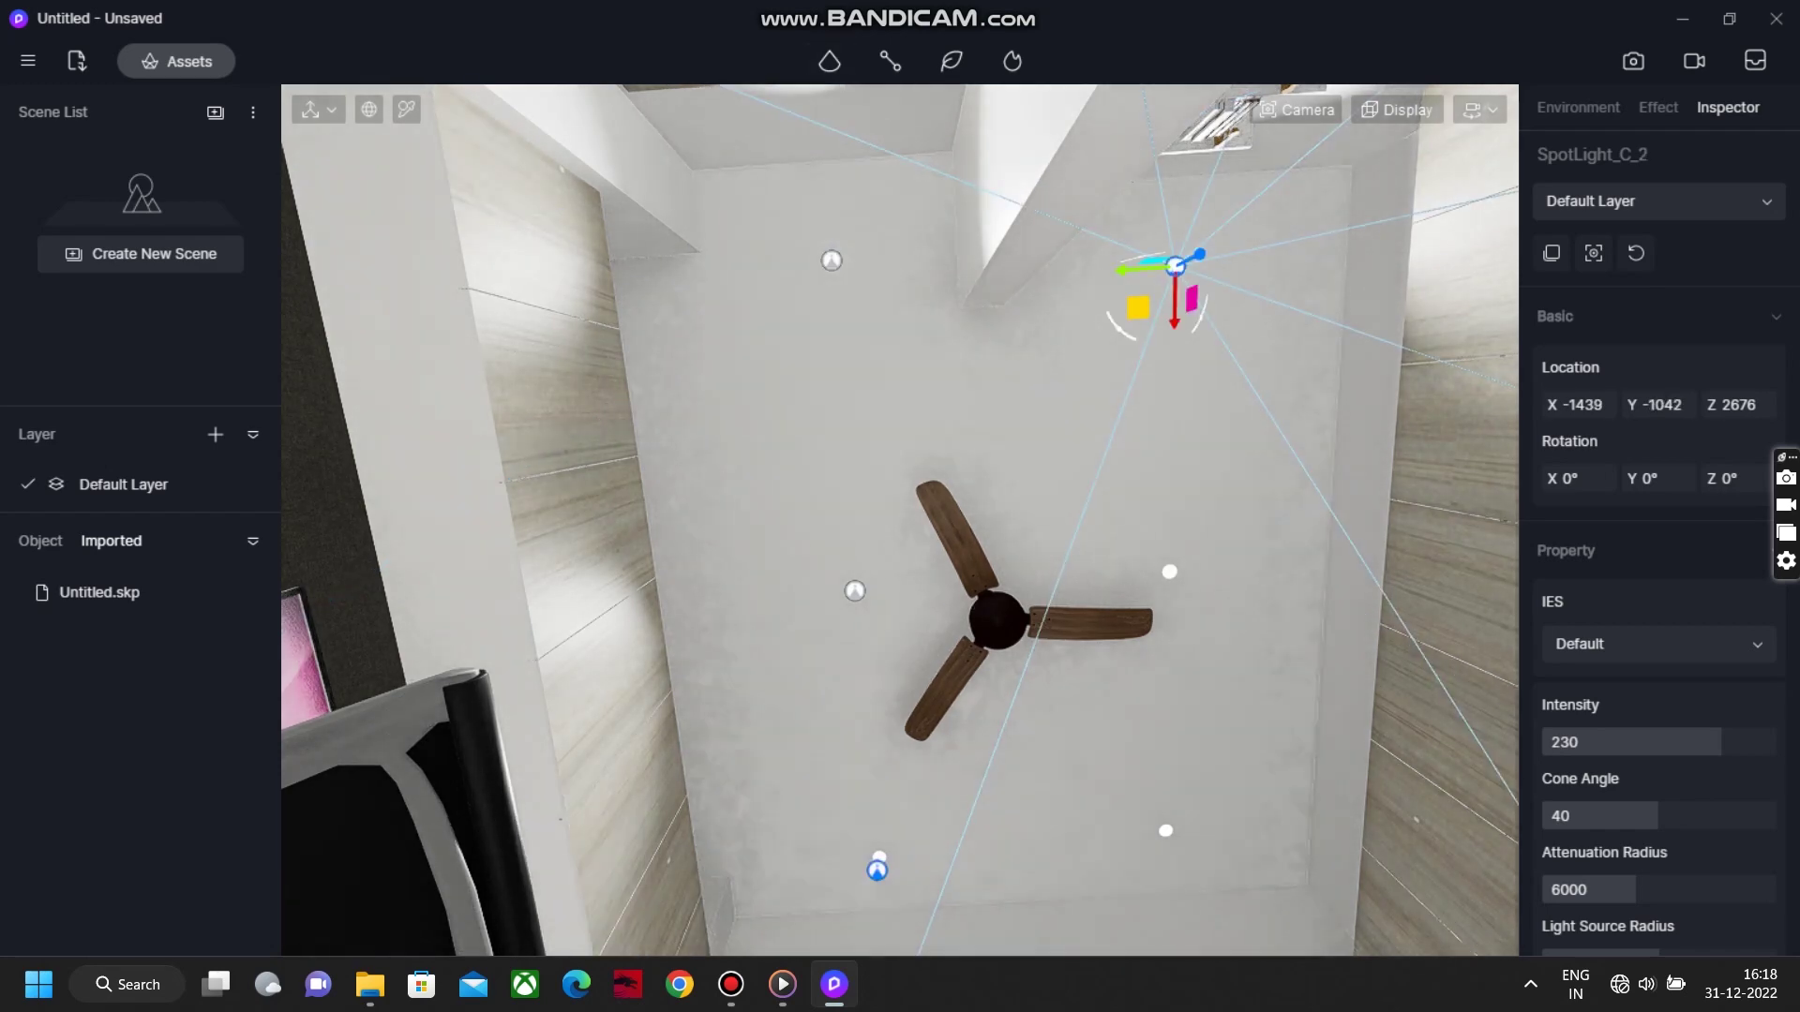
mouse_move(830, 62)
left_click(828, 150)
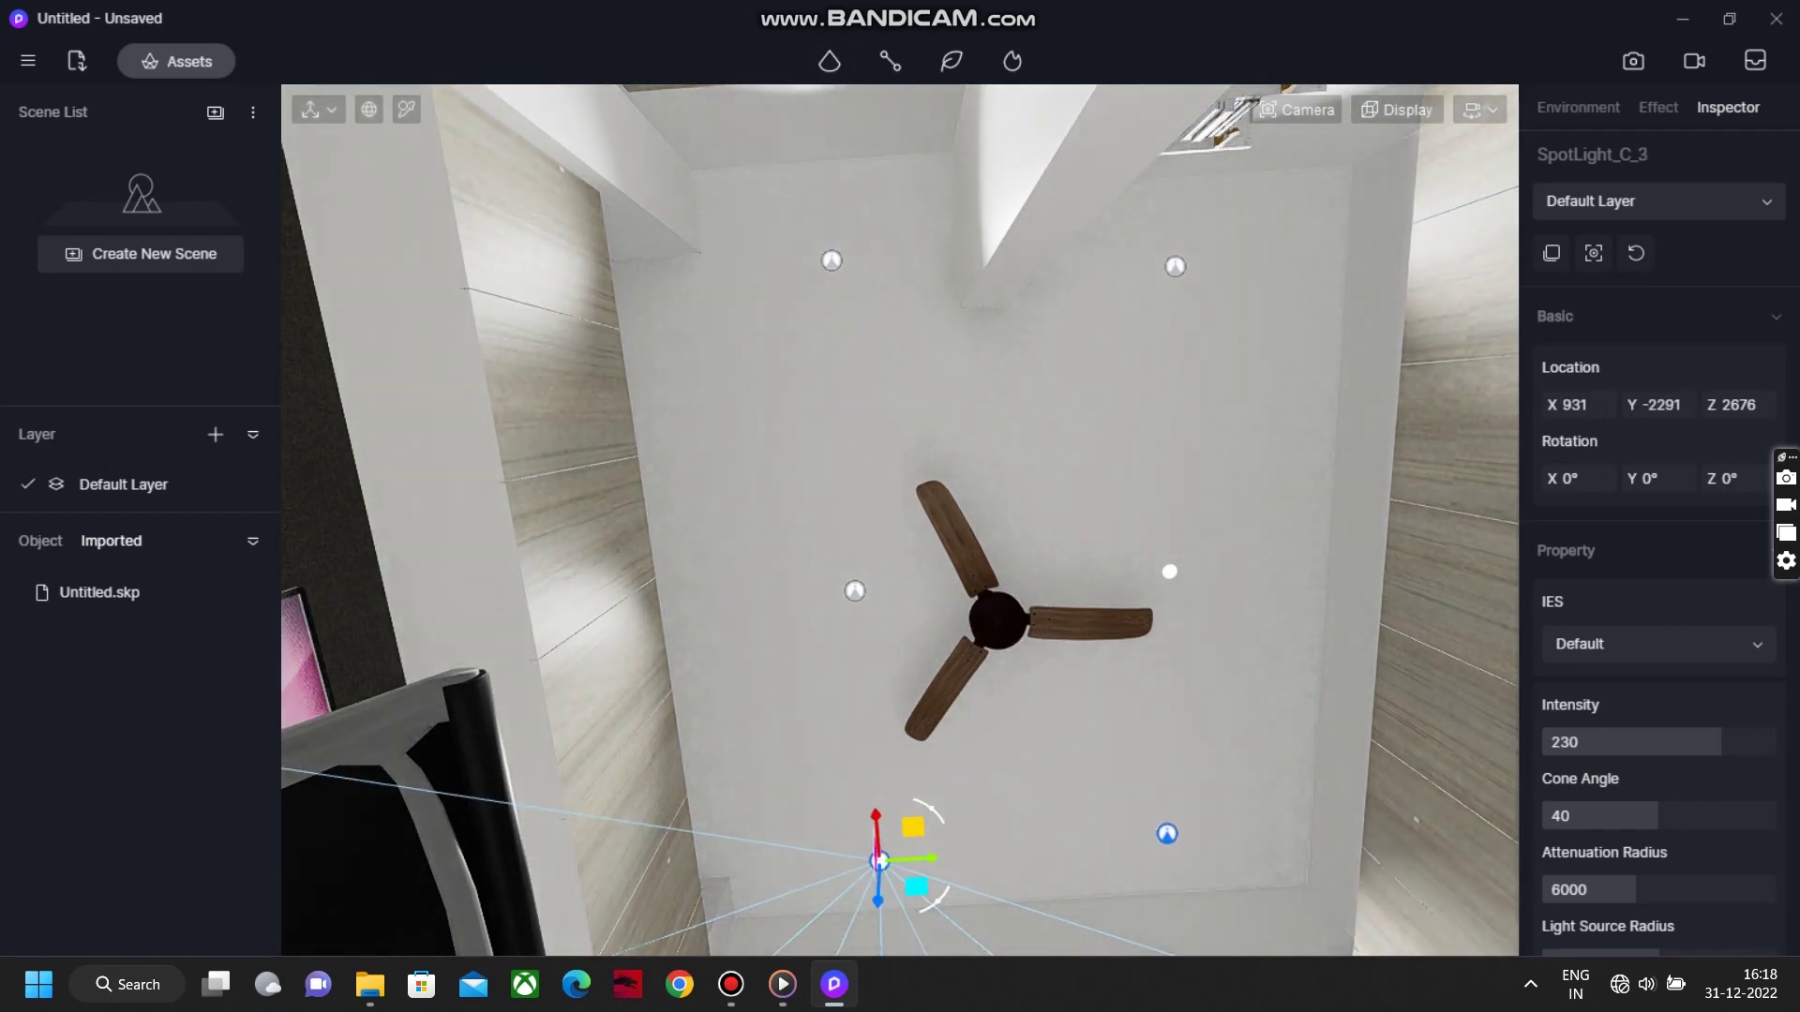
left_click(1166, 833)
Place four point lights on the ceiling around the fan, between the existing light fixtures.
left_click(832, 111)
left_click(839, 445)
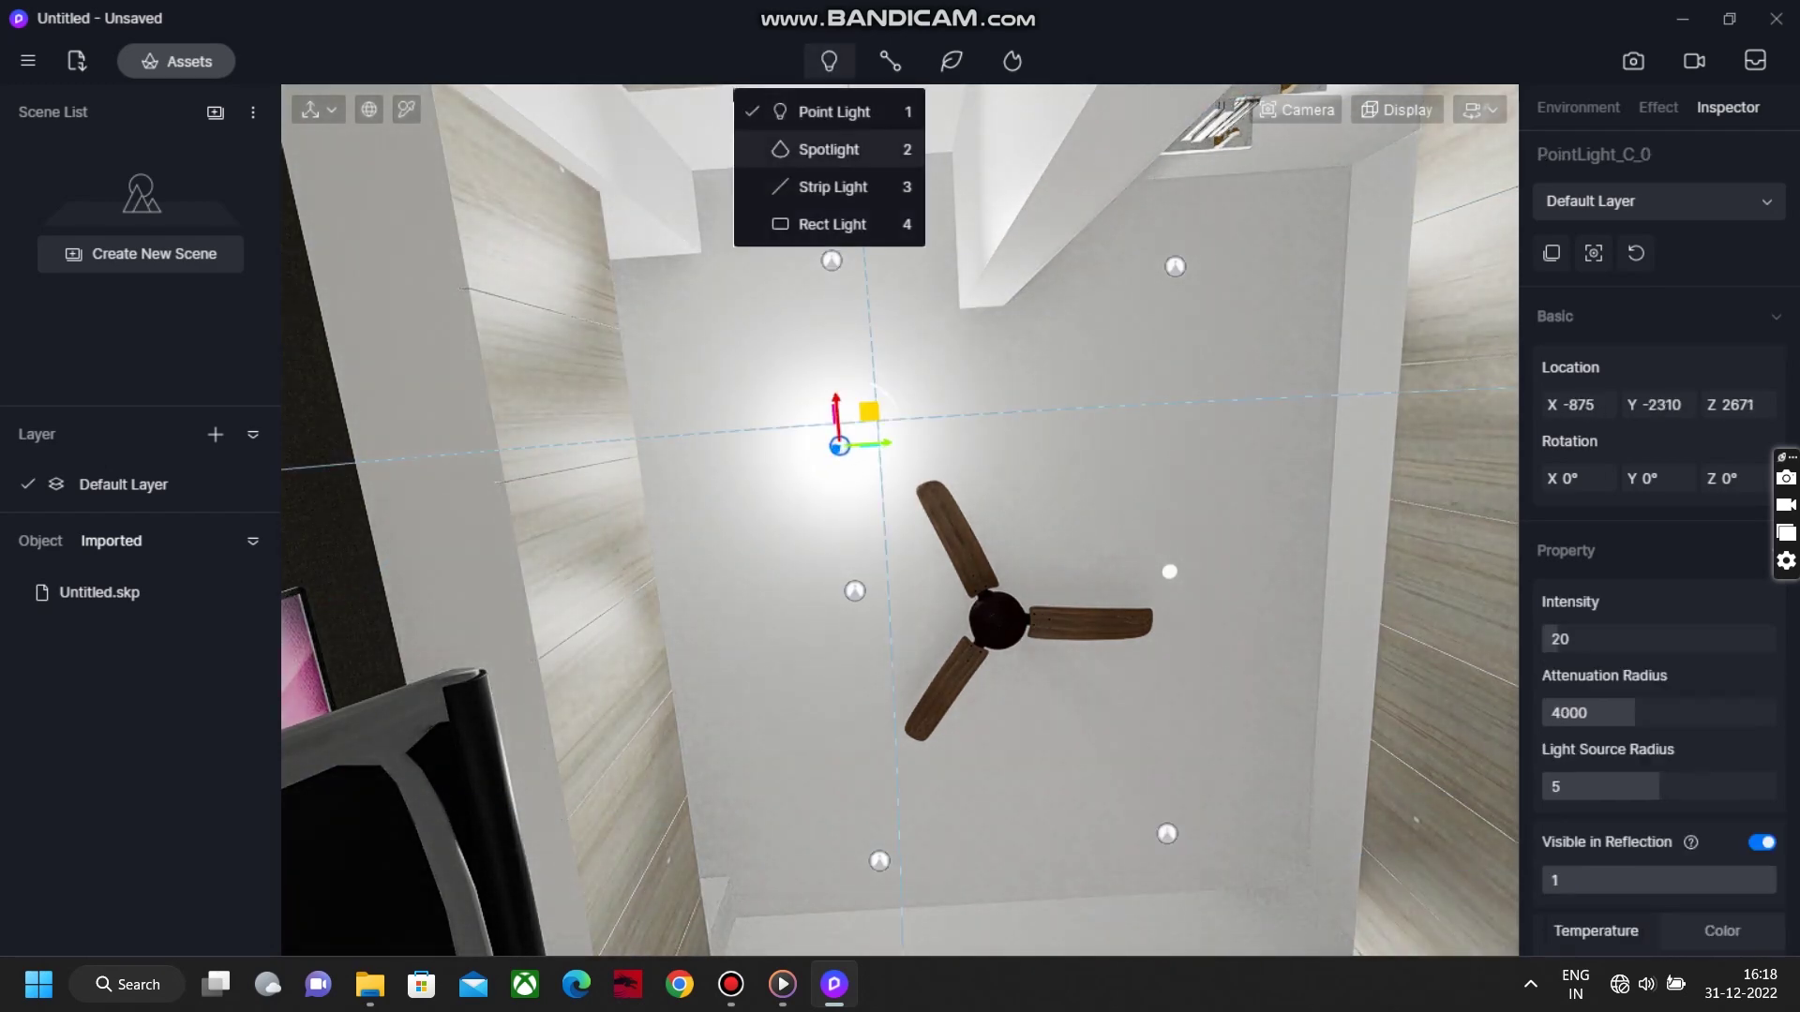
left_click(828, 150)
left_click(832, 111)
left_click(1169, 414)
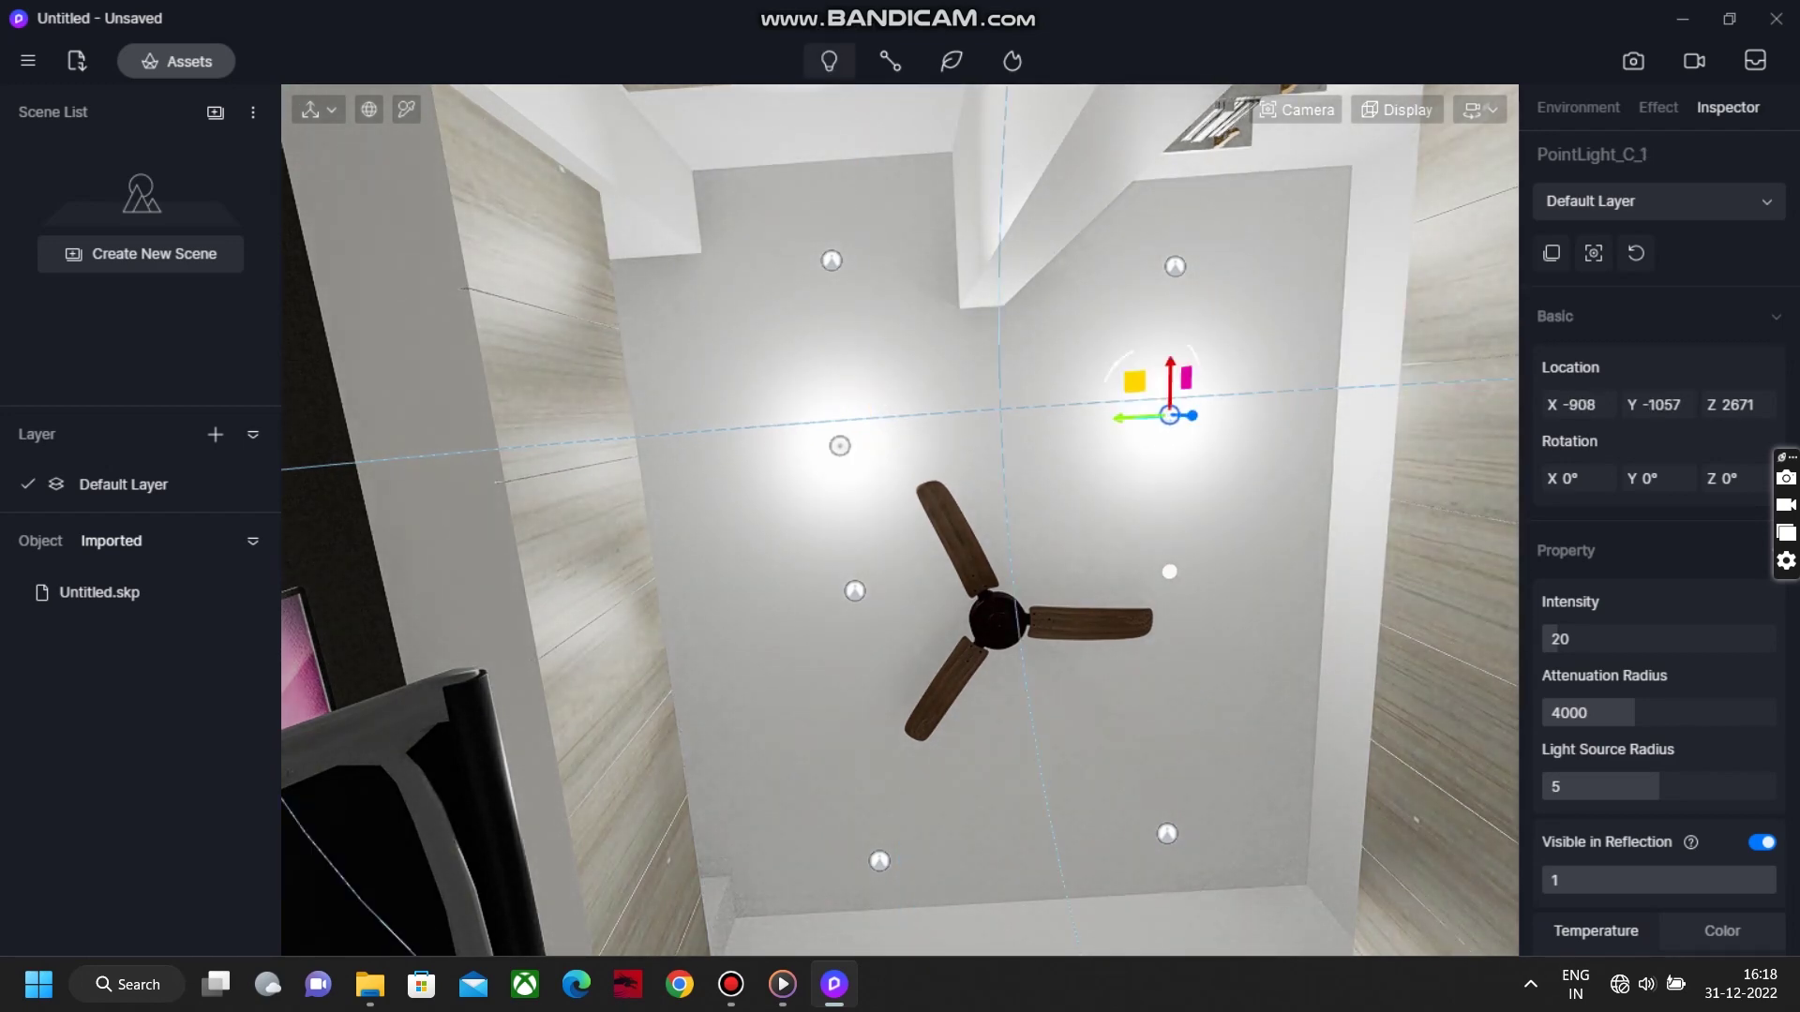
left_click(829, 150)
left_click(833, 112)
left_click(862, 755)
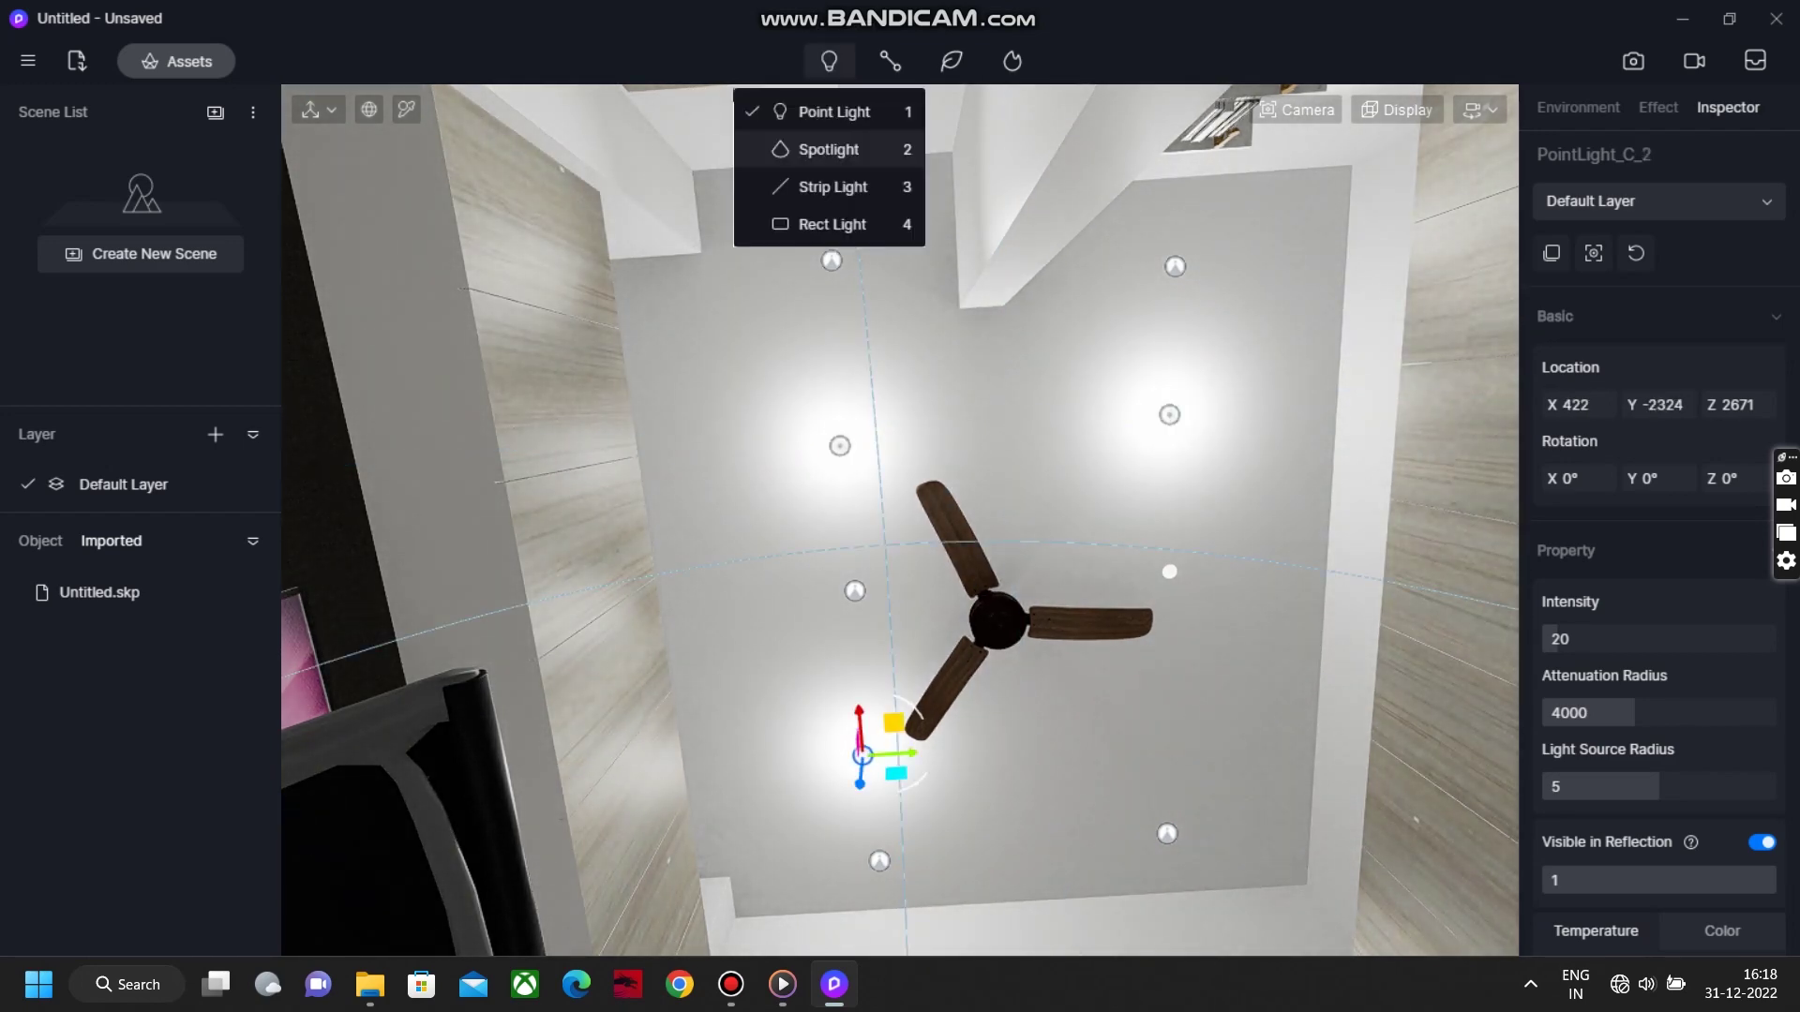
left_click(832, 112)
left_click(1167, 726)
Set the intensity of all four point lights around the fan to 8.
left_click(1608, 639)
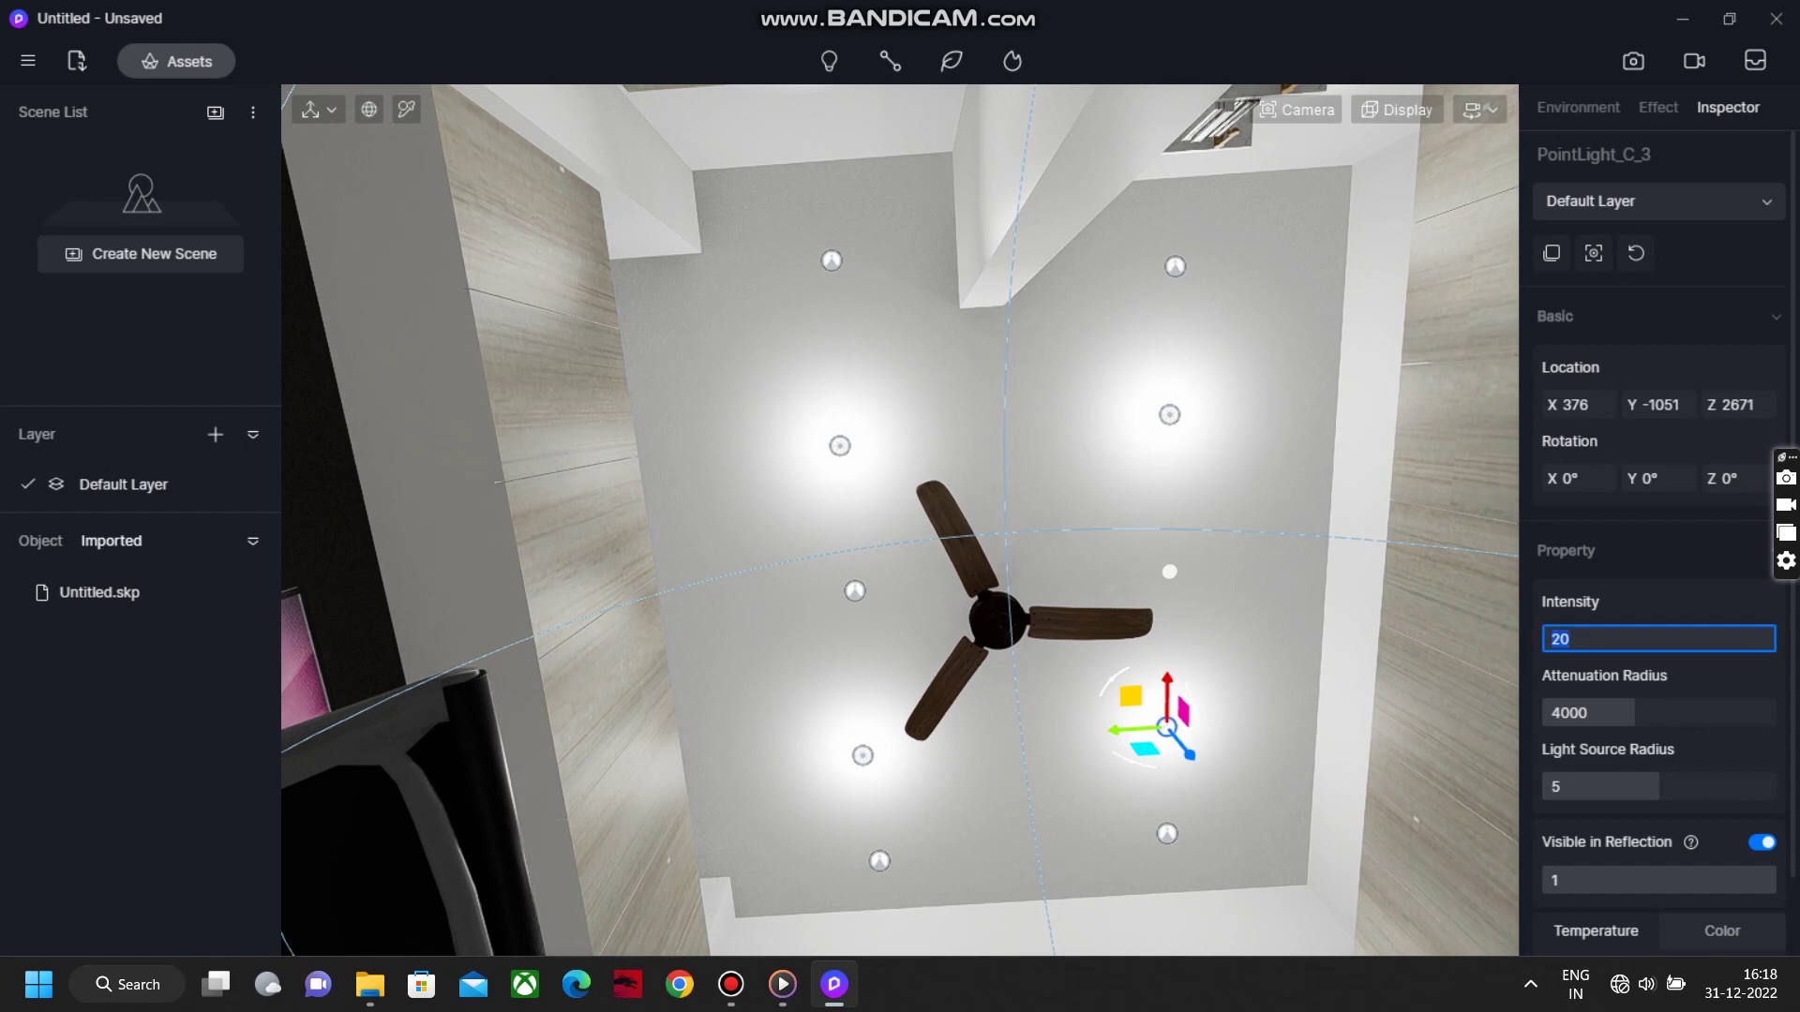
type("8")
key("Return")
left_click(1168, 414)
left_click(1608, 639)
type("8")
key("Return")
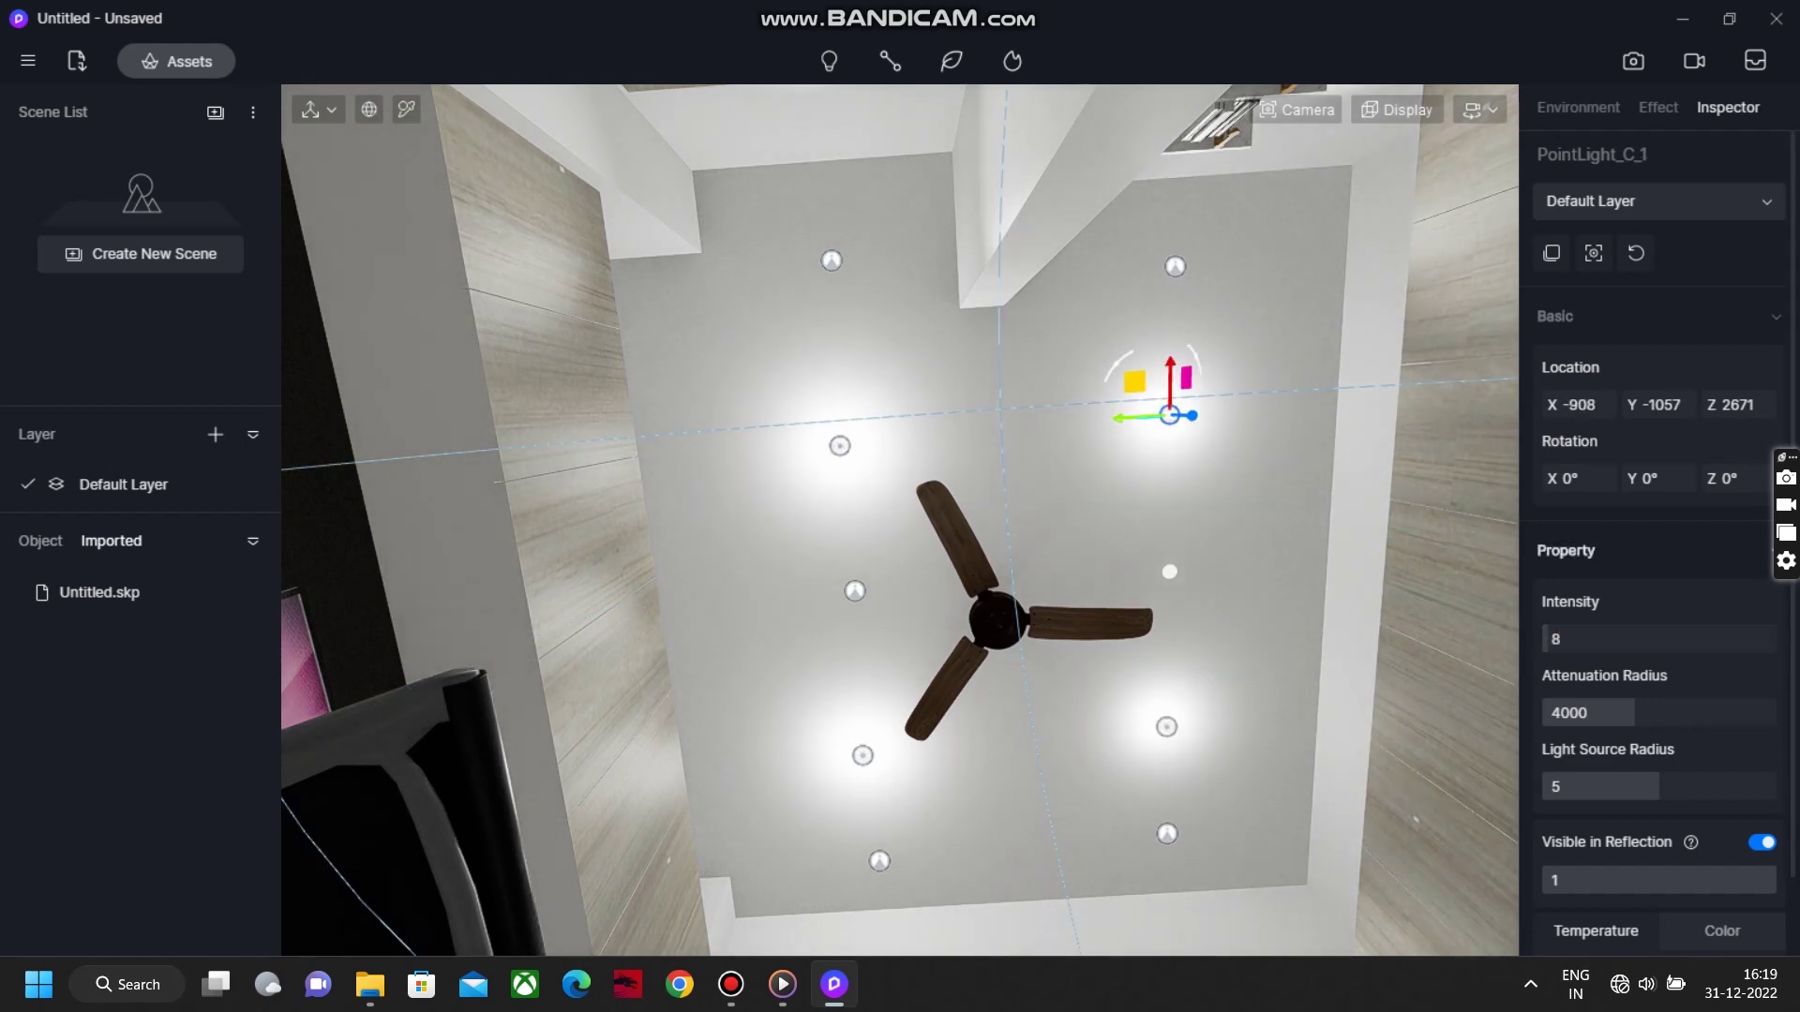
left_click(840, 446)
left_click(1608, 639)
type("8")
key("Return")
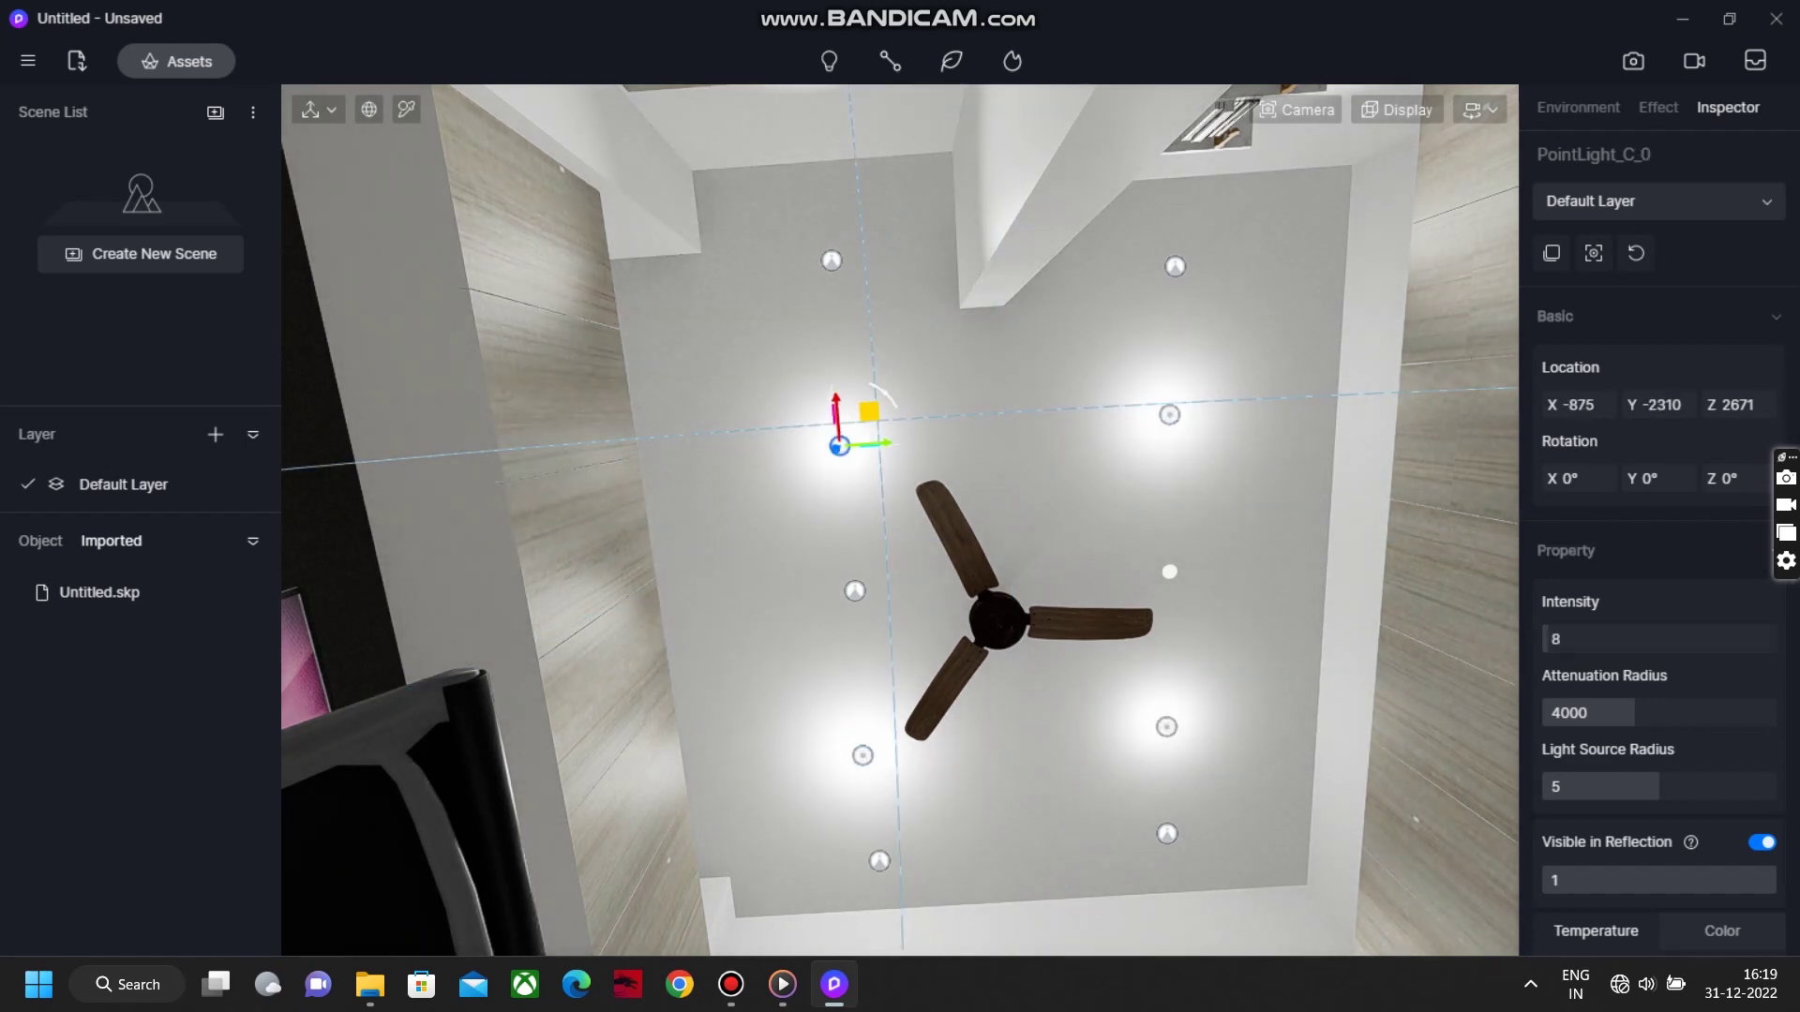
left_click(863, 755)
left_click(1609, 639)
type("8")
key("Return")
Try the Transparent material template on the thick grey curtain fabric and return it to Custom.
right_click_drag(899, 375, 900, 656)
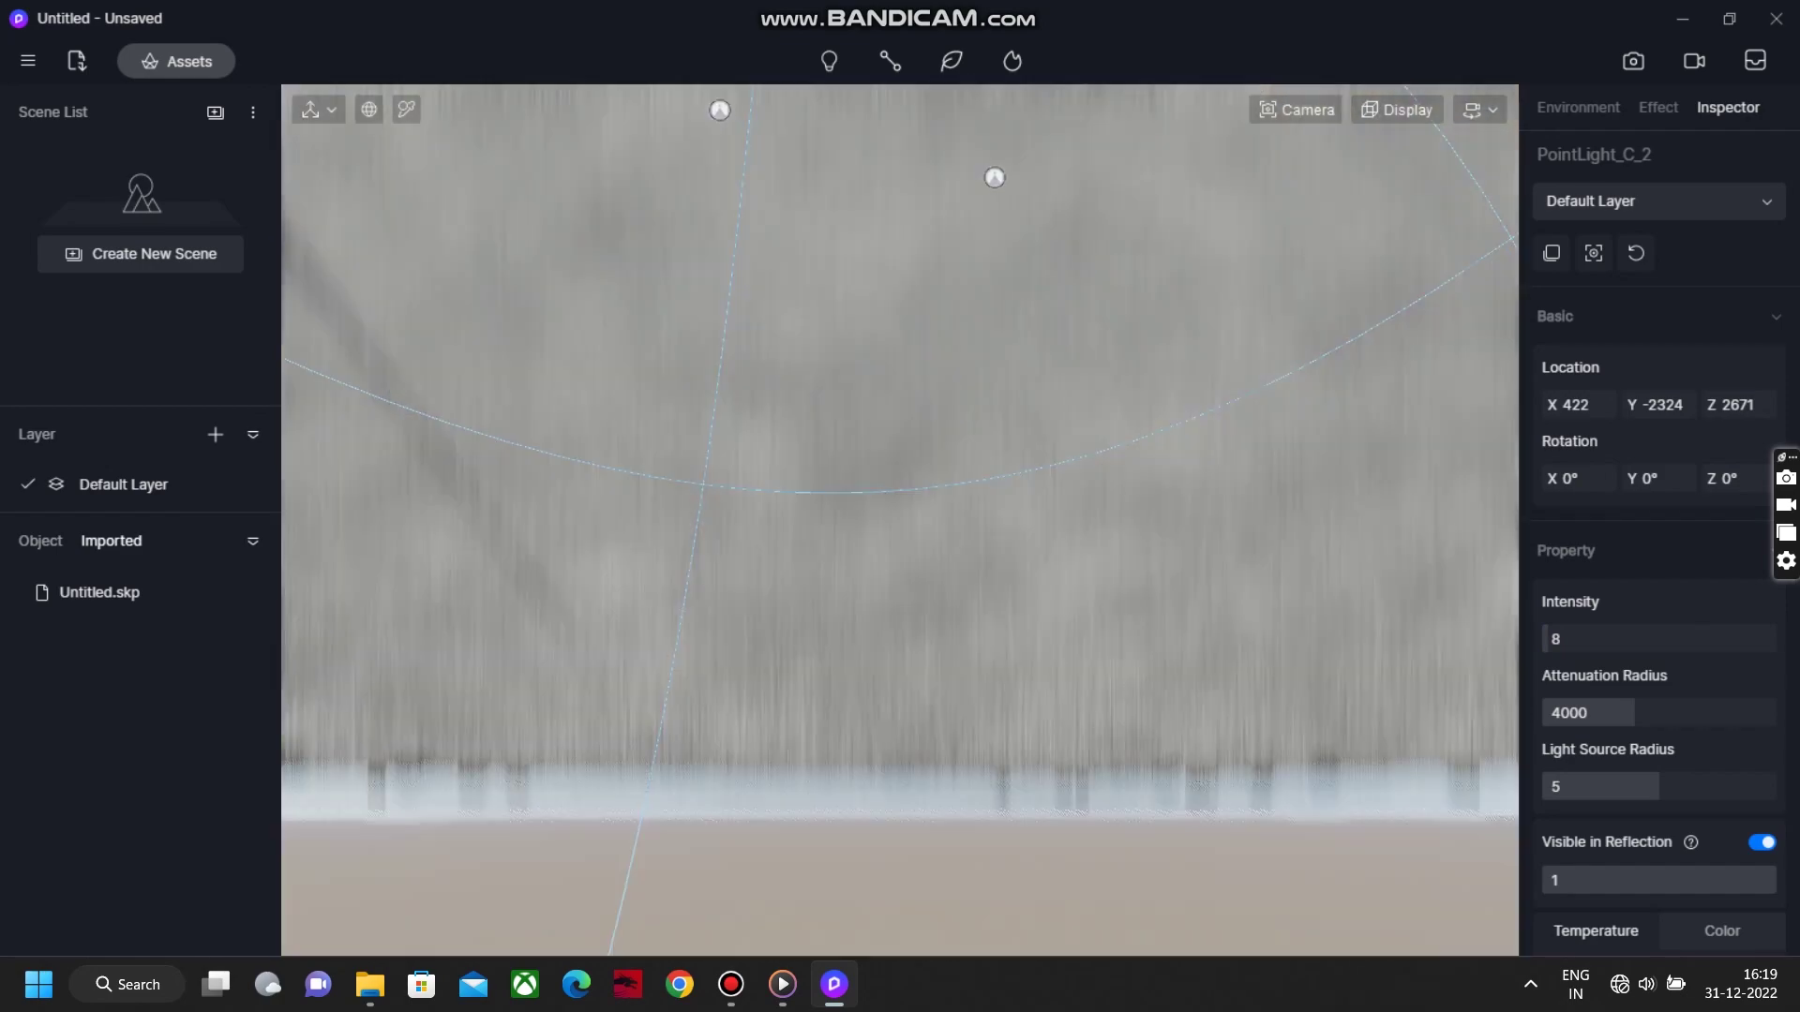
right_click_drag(899, 525, 843, 394)
key("i")
left_click(811, 342)
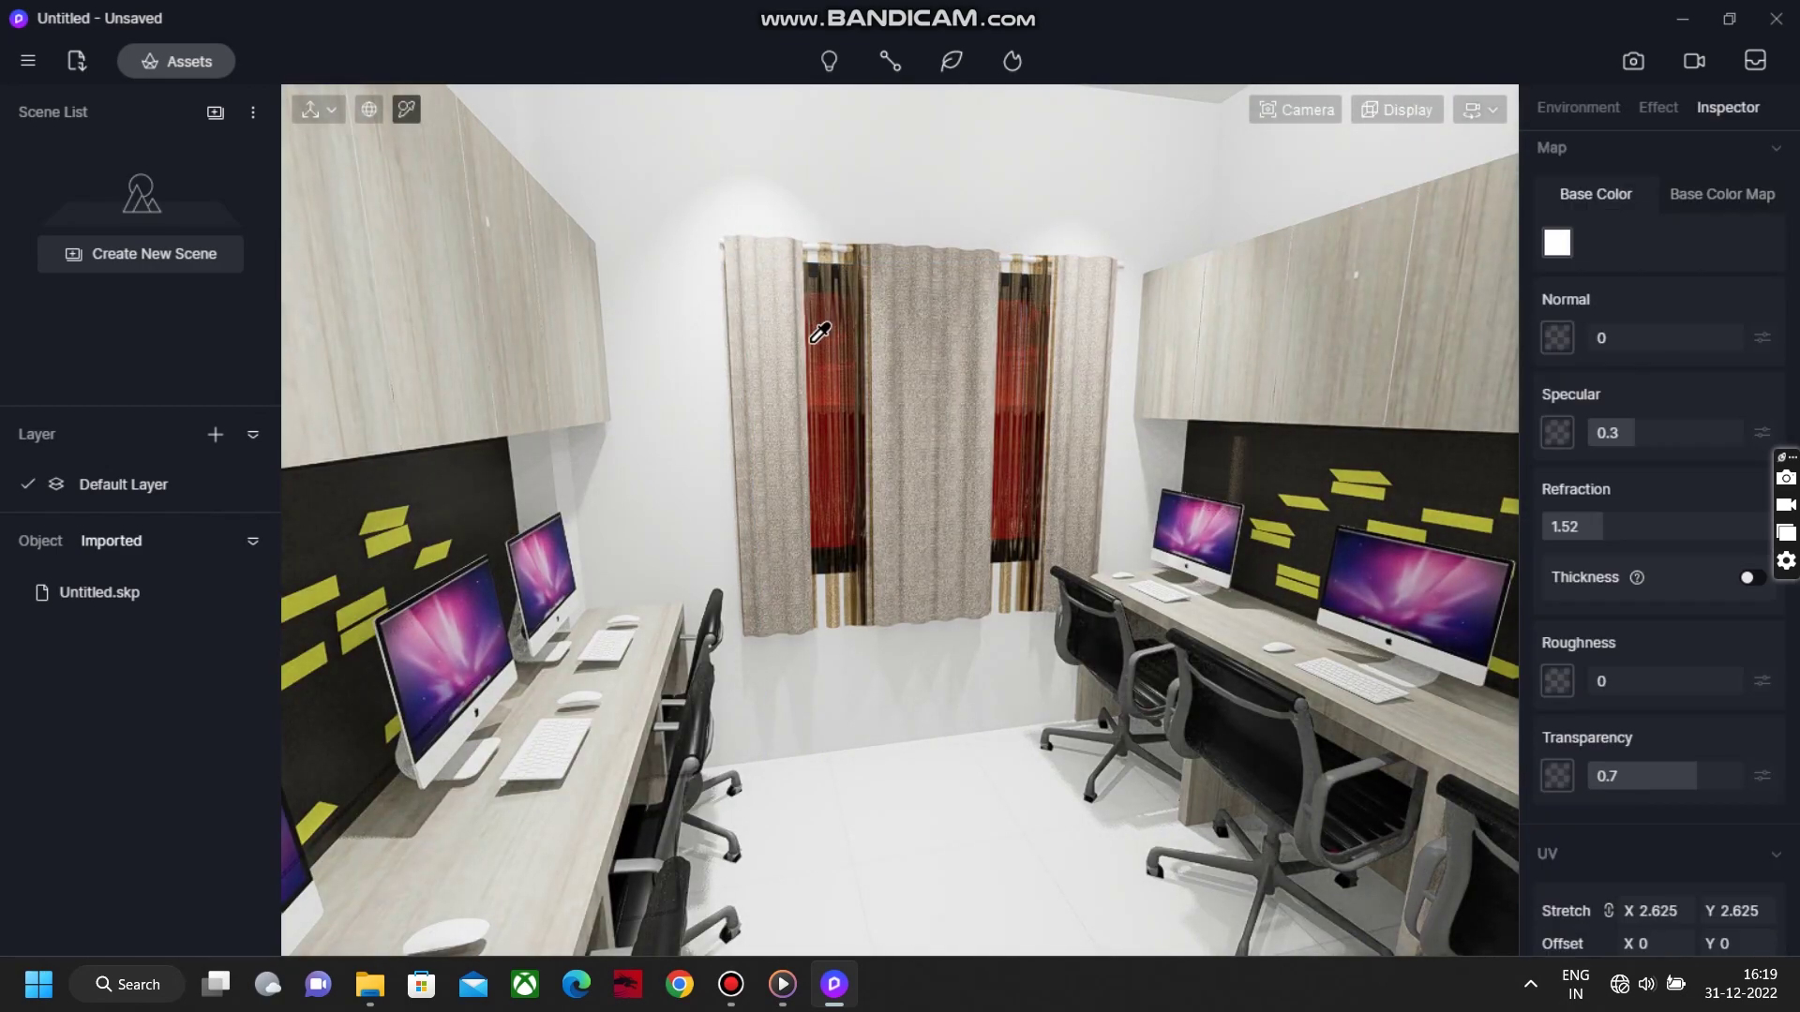
left_click(820, 333)
left_click(1659, 290)
left_click(1622, 413)
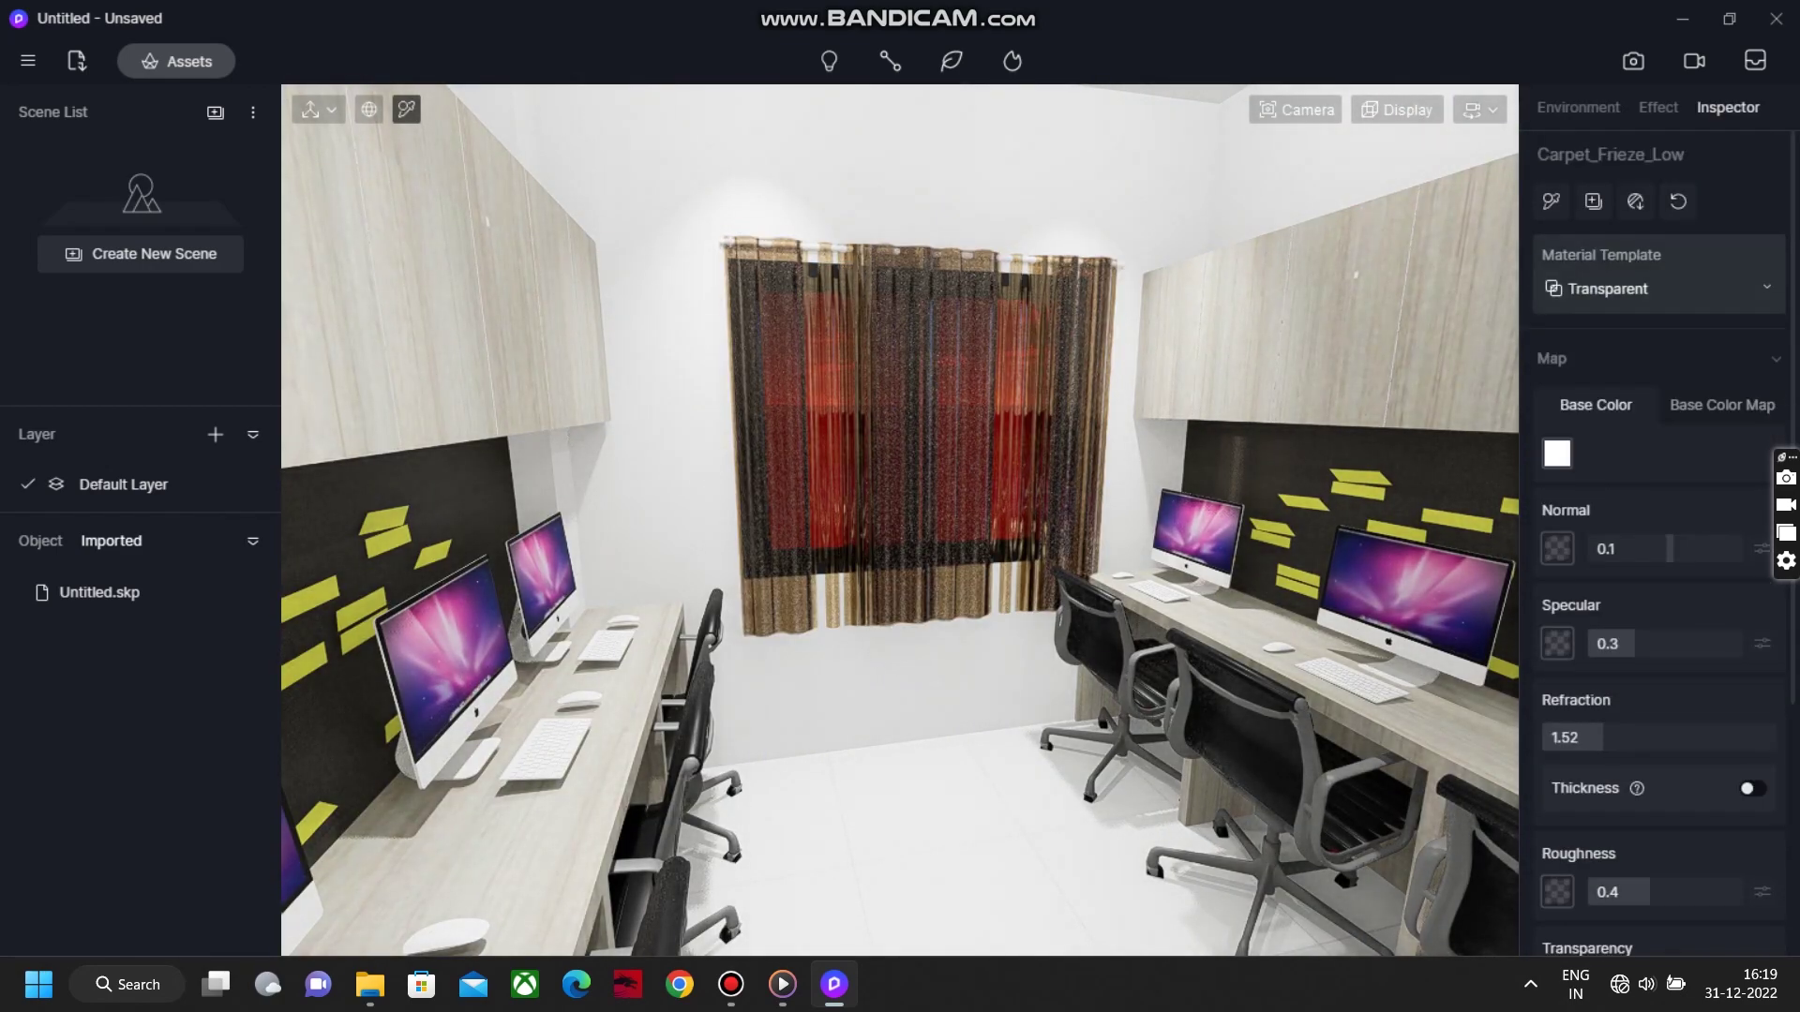
left_click(1659, 289)
left_click(1631, 355)
Pick the striped sheer curtain material in front of the window and change its template to Displacement.
left_click(1019, 339)
left_click(1659, 290)
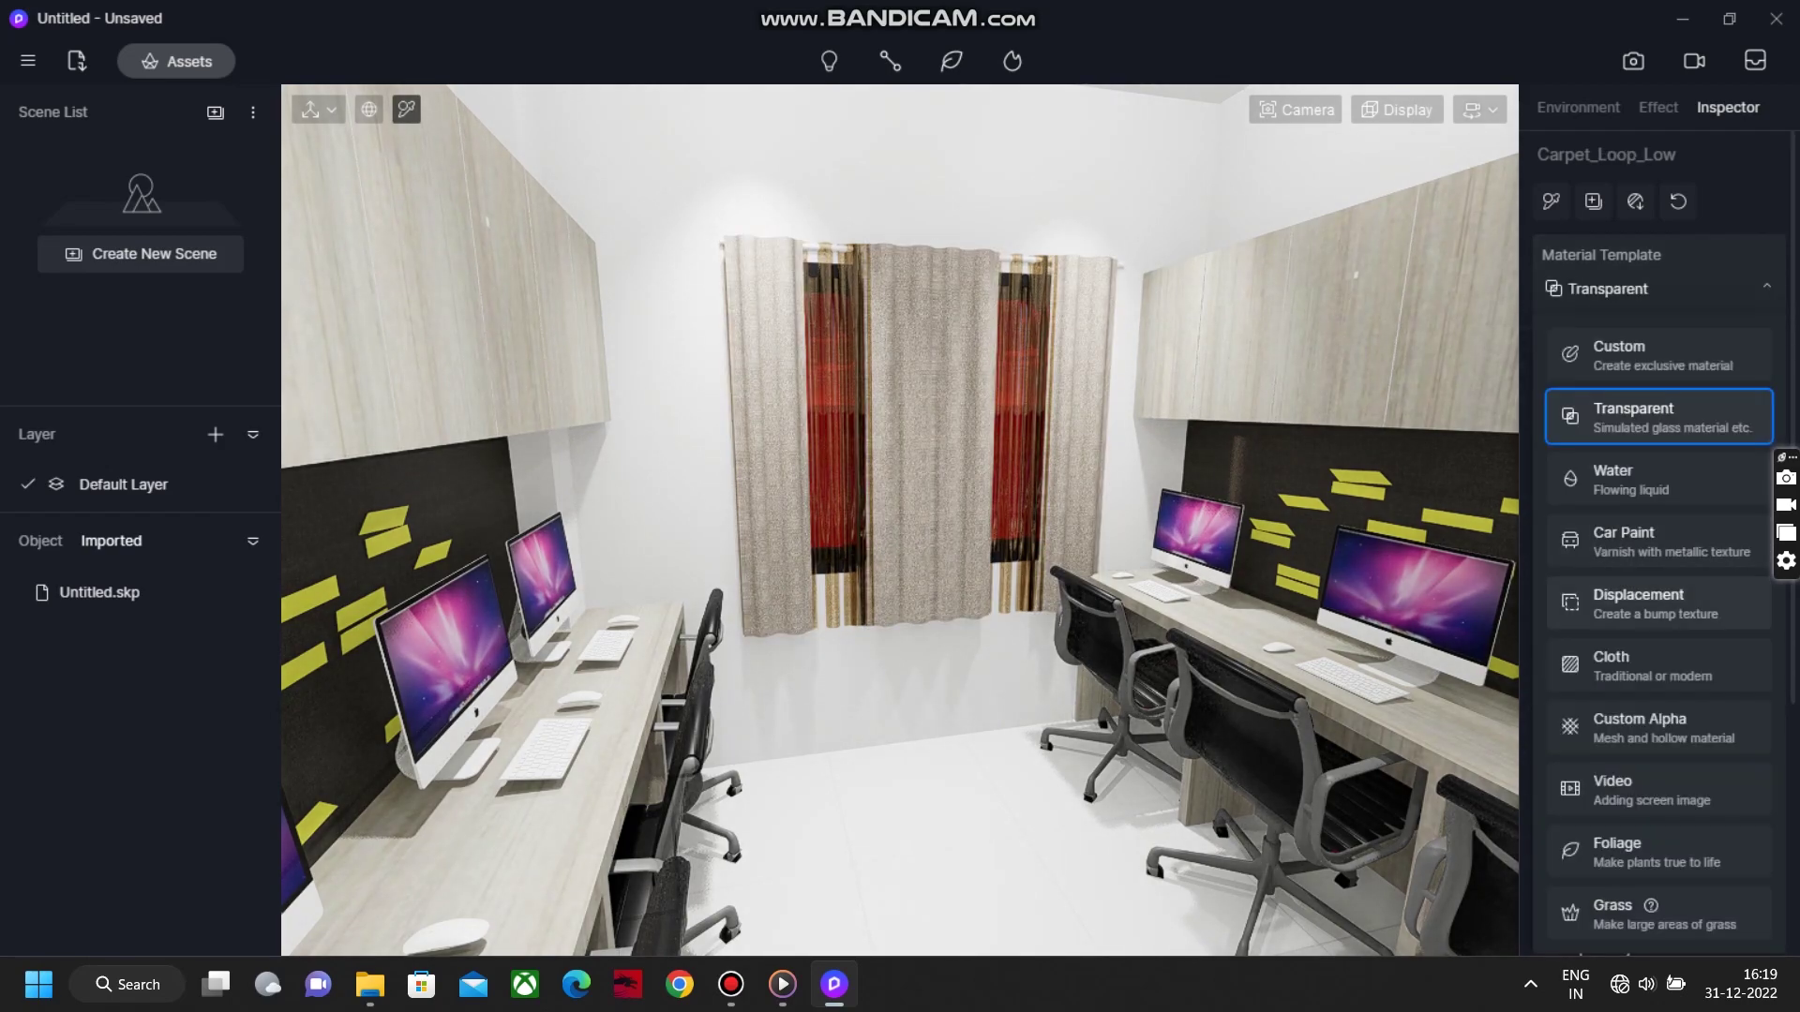
left_click(1639, 603)
scroll(722, 417, "down", 8)
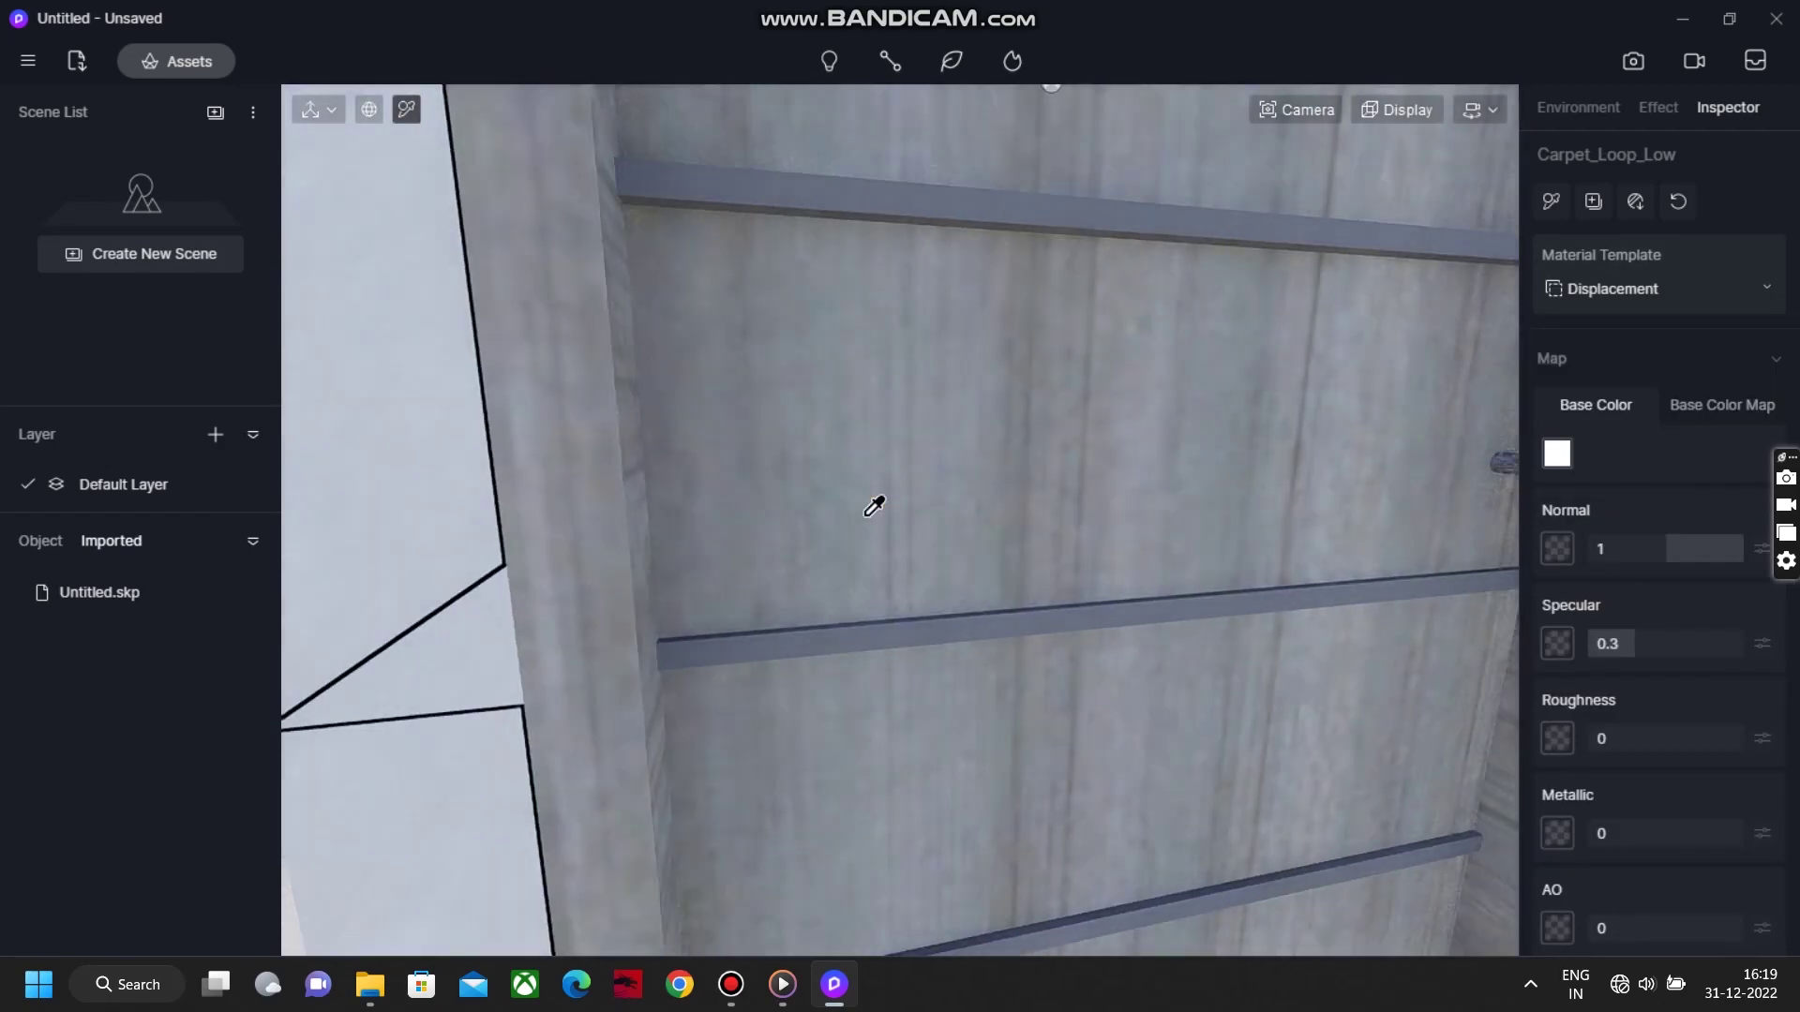
scroll(865, 516, "up", 5)
right_click_drag(866, 516, 1051, 446)
scroll(970, 476, "up", 3)
scroll(1039, 489, "down", 4)
scroll(991, 477, "down", 4)
scroll(991, 477, "up", 3)
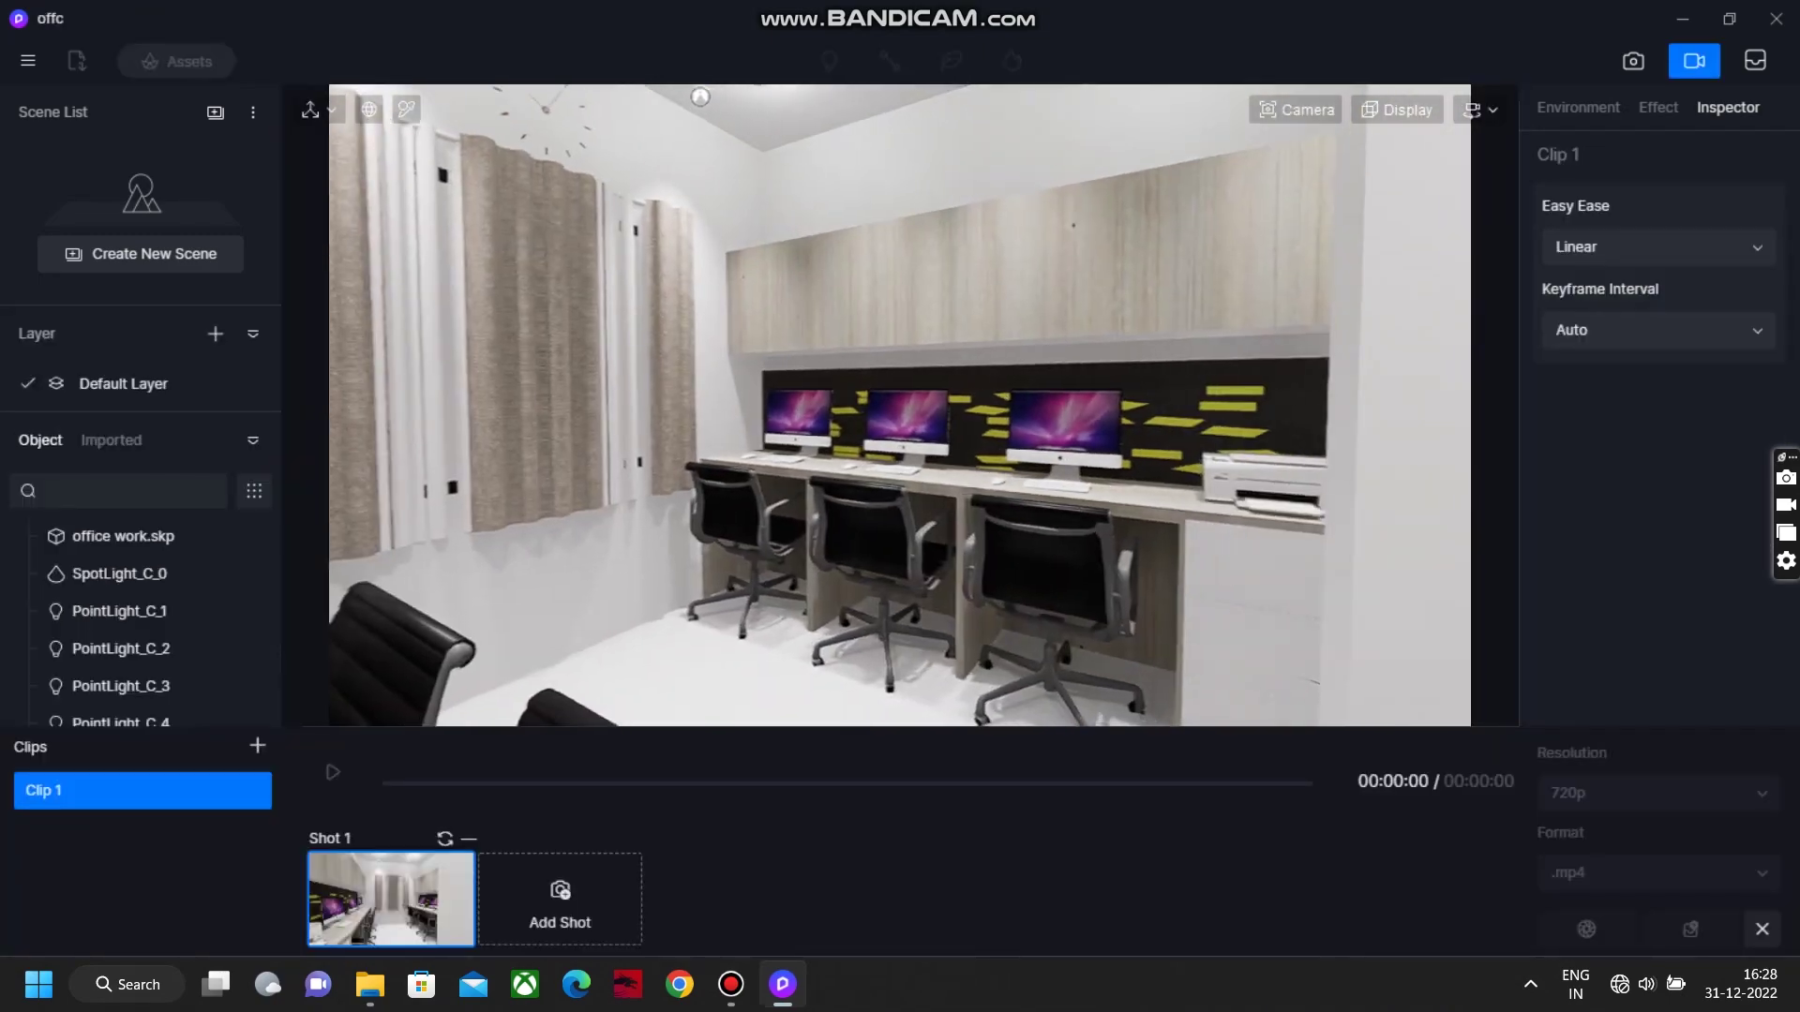
Add camera shots 2 to 12 to Clip 1 from successive viewpoints around the office, including the desks, window, ceiling fan and door.
left_click(560, 902)
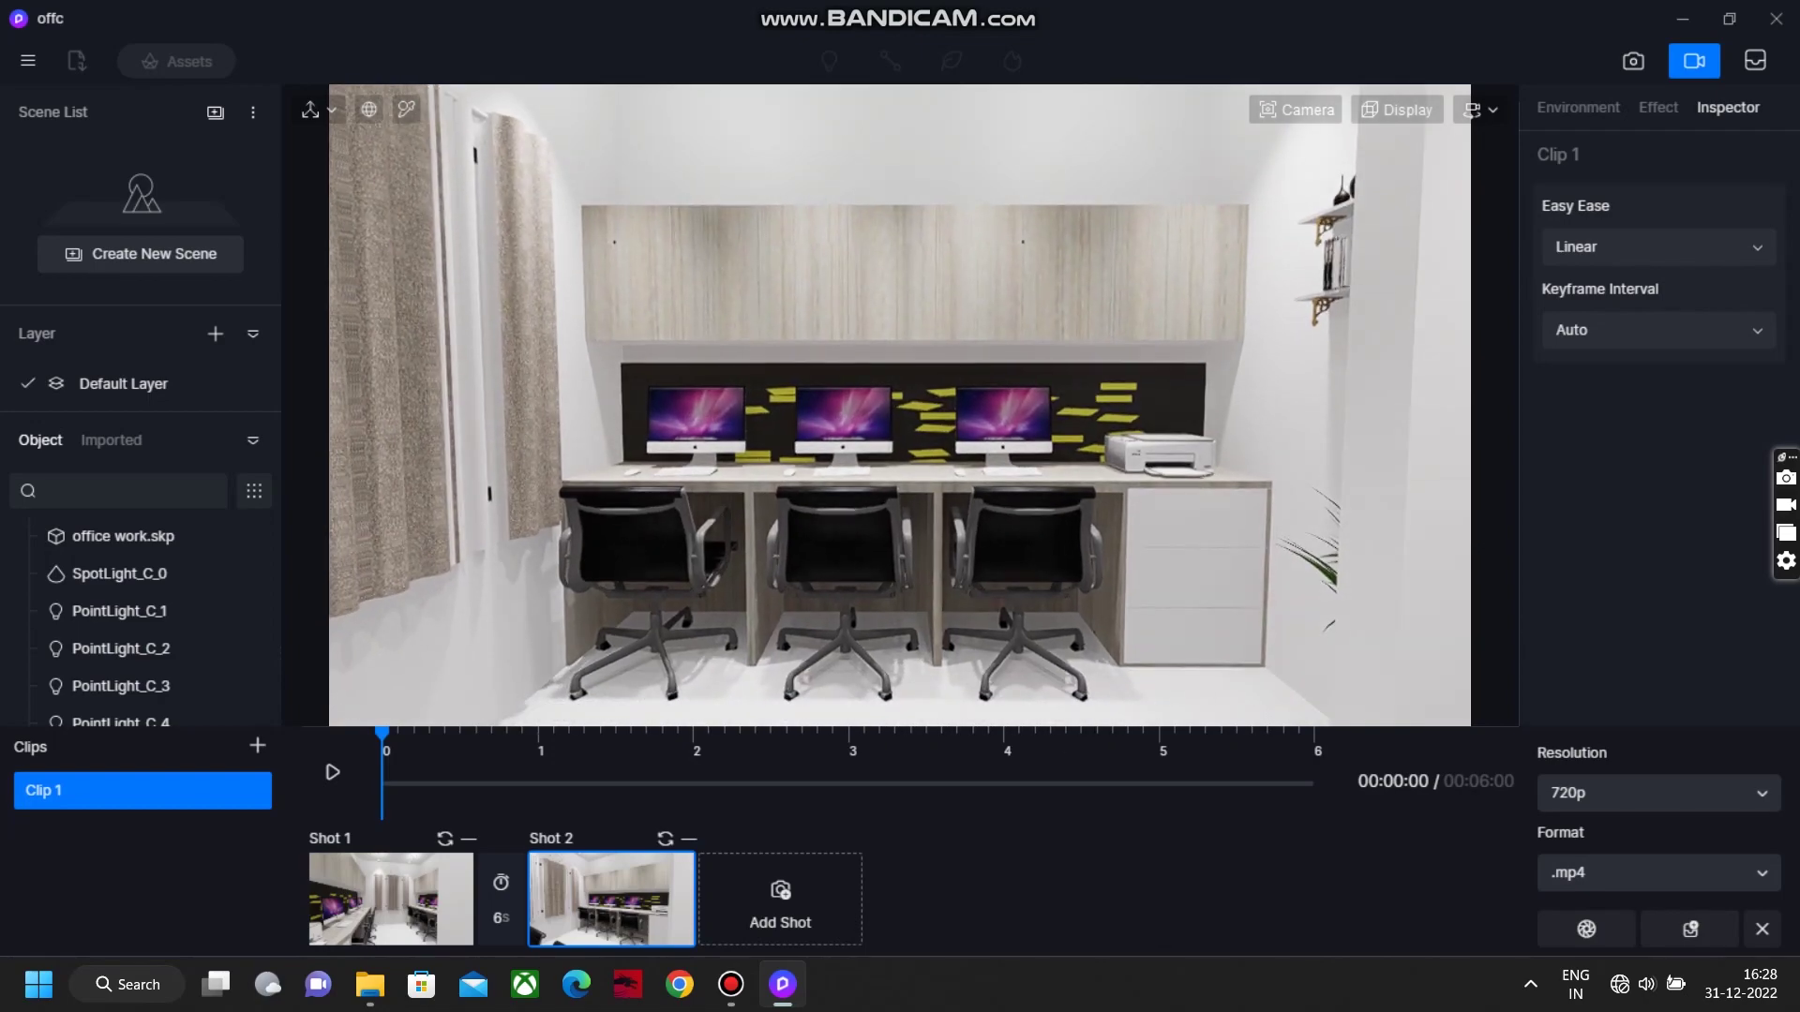
left_click(779, 902)
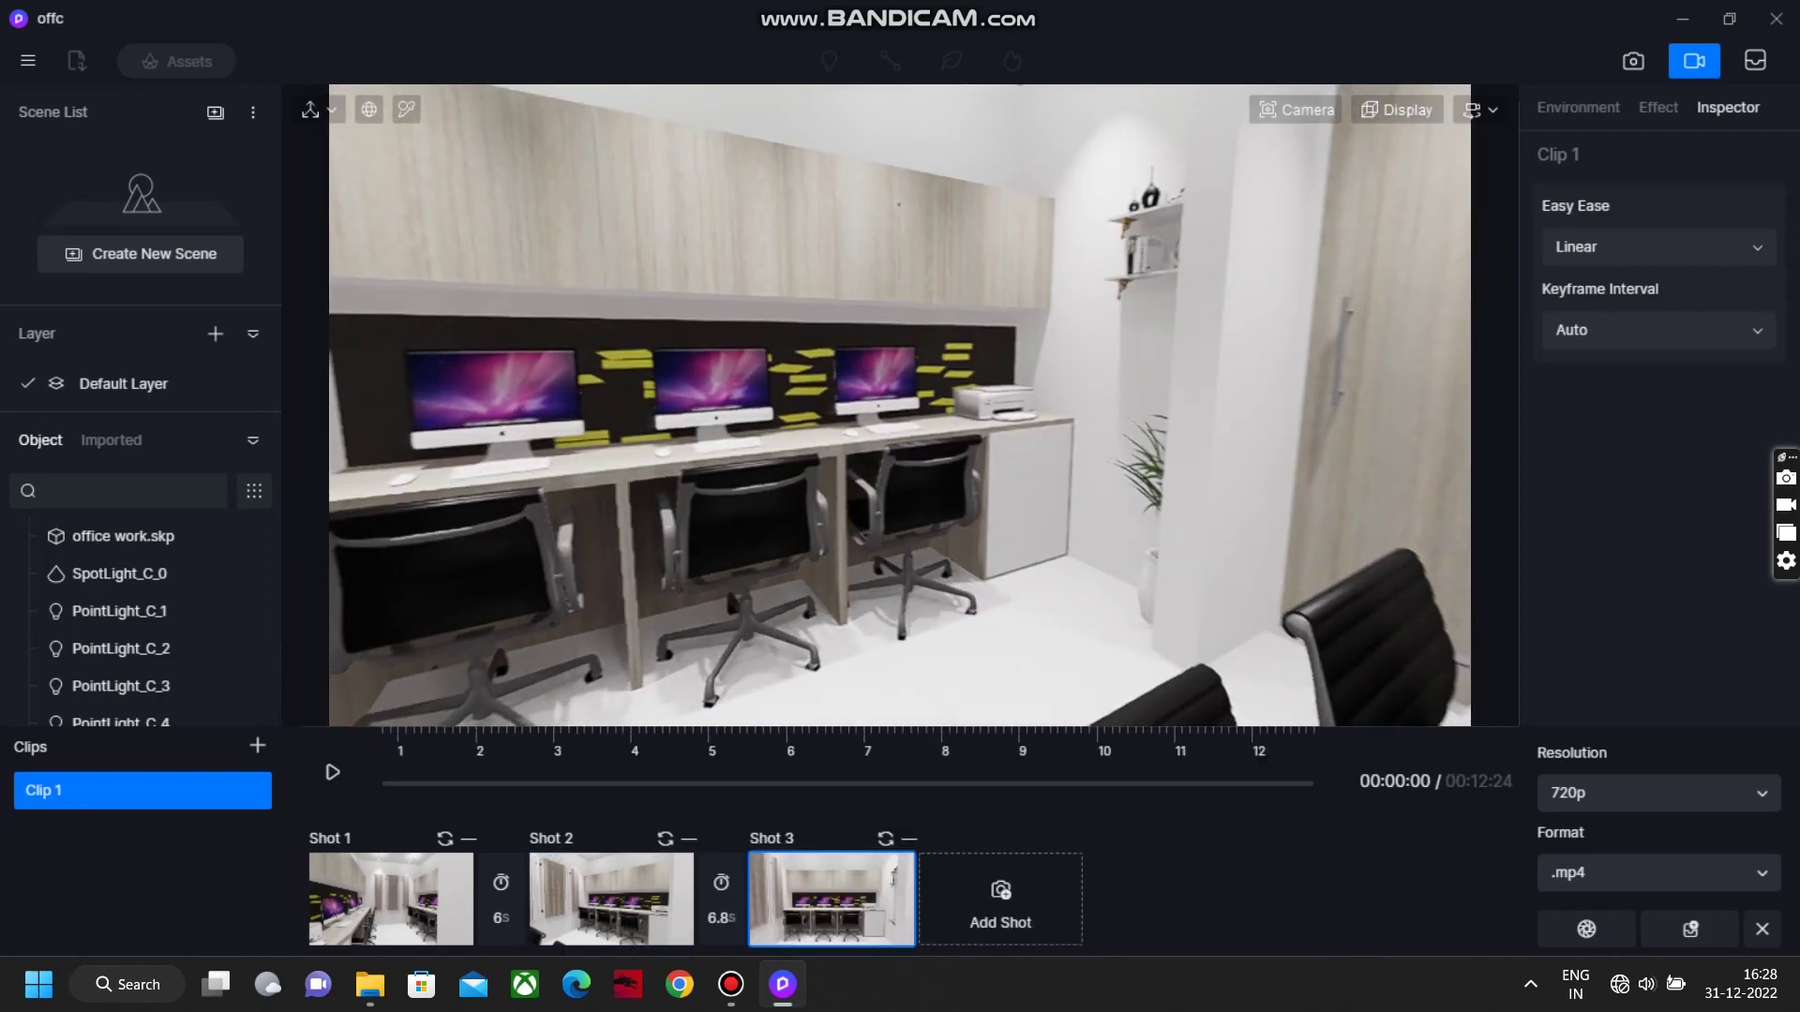
left_click(1000, 901)
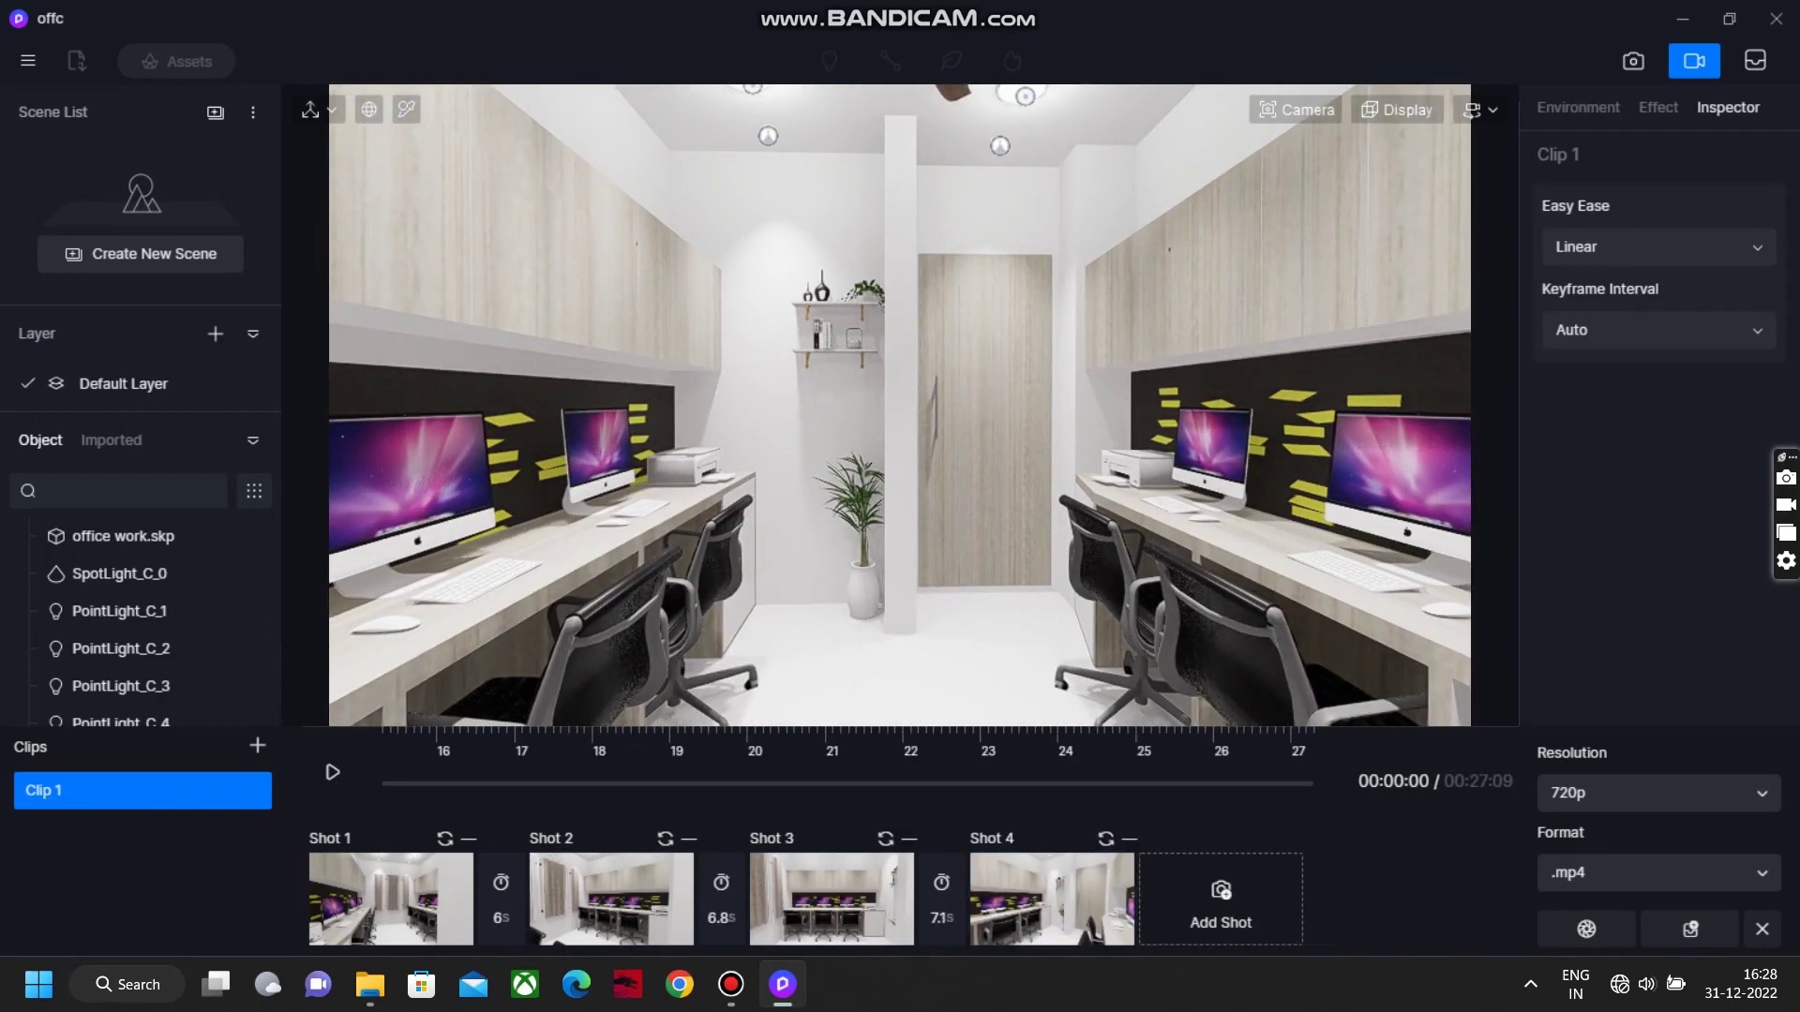
left_click(1220, 901)
left_click(1436, 902)
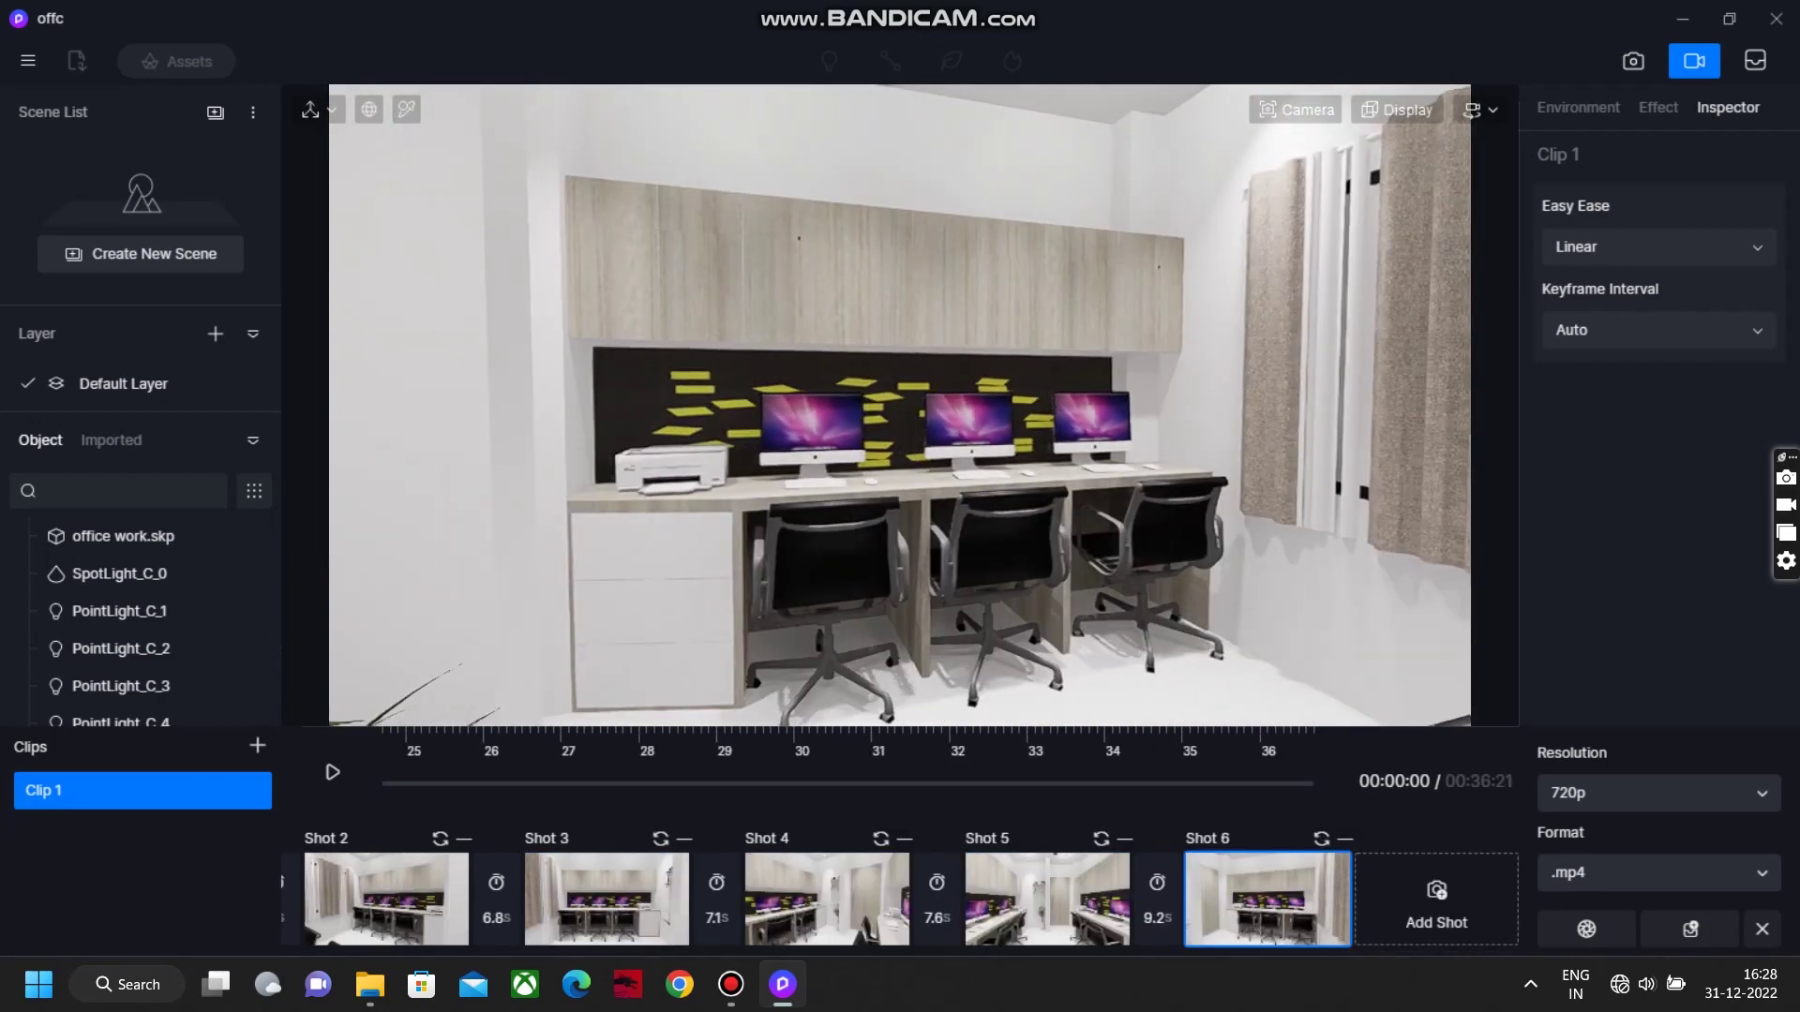
left_click(1436, 901)
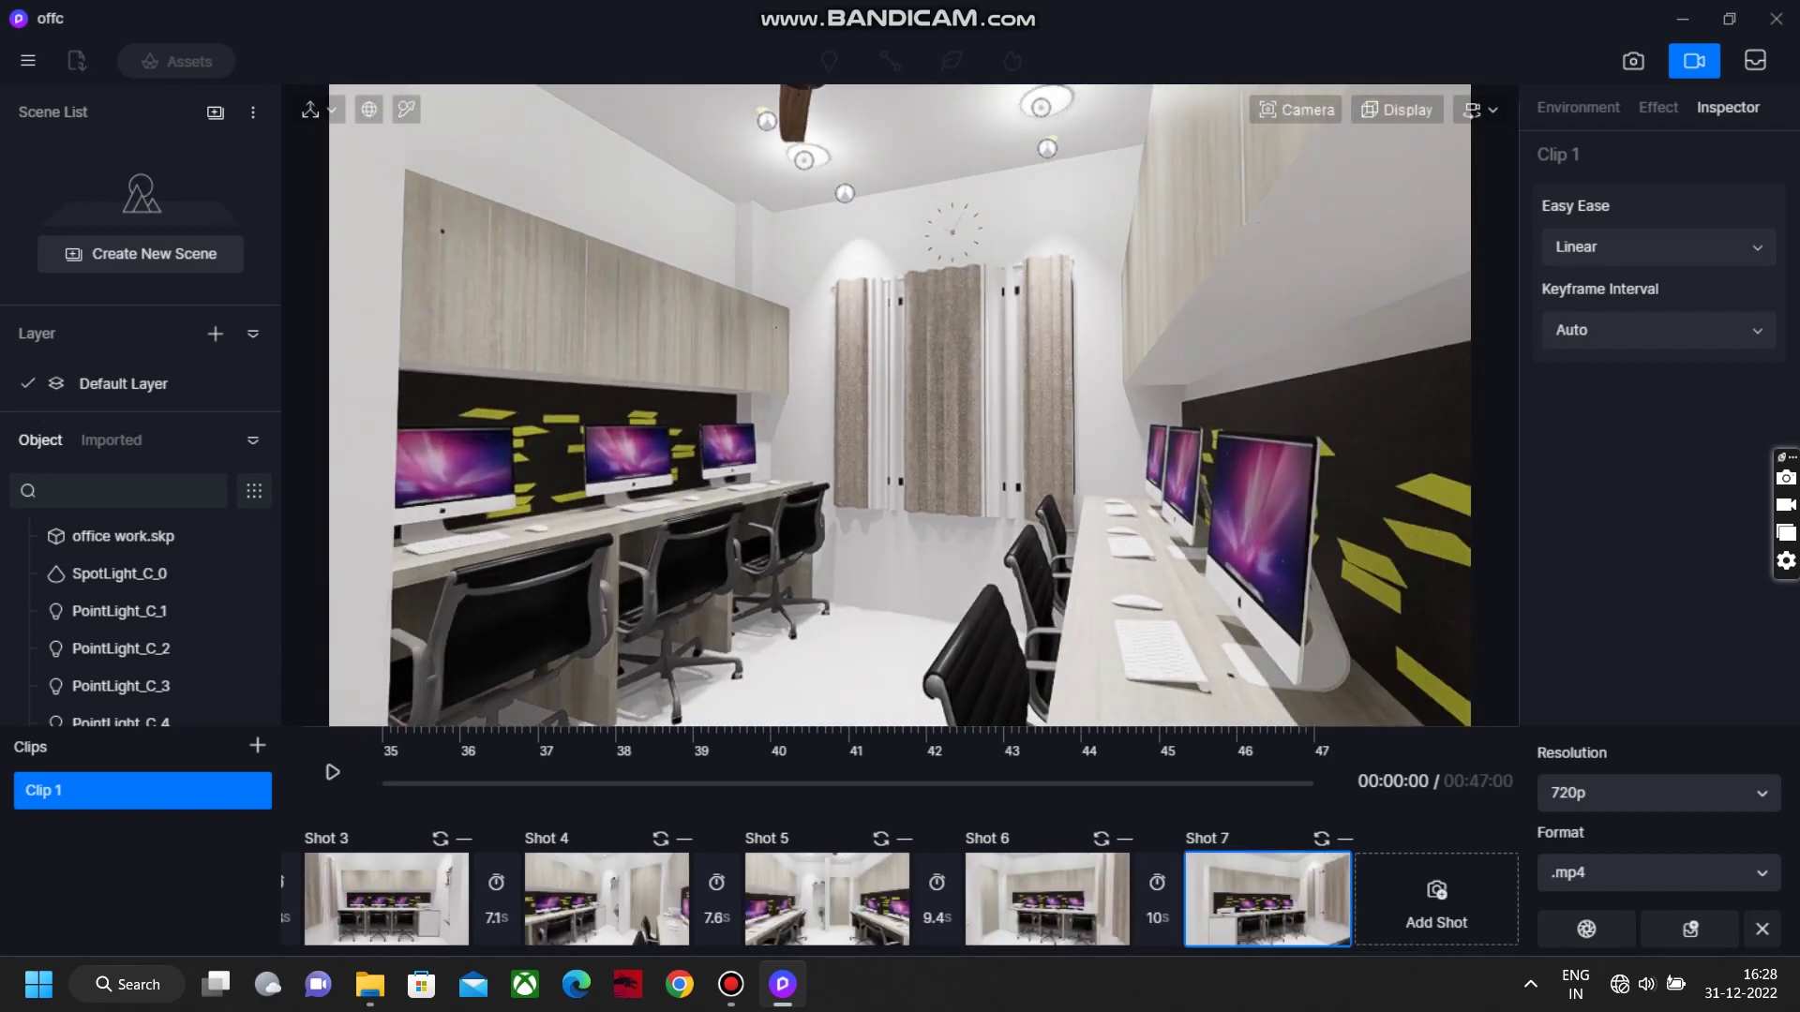
left_click(1436, 902)
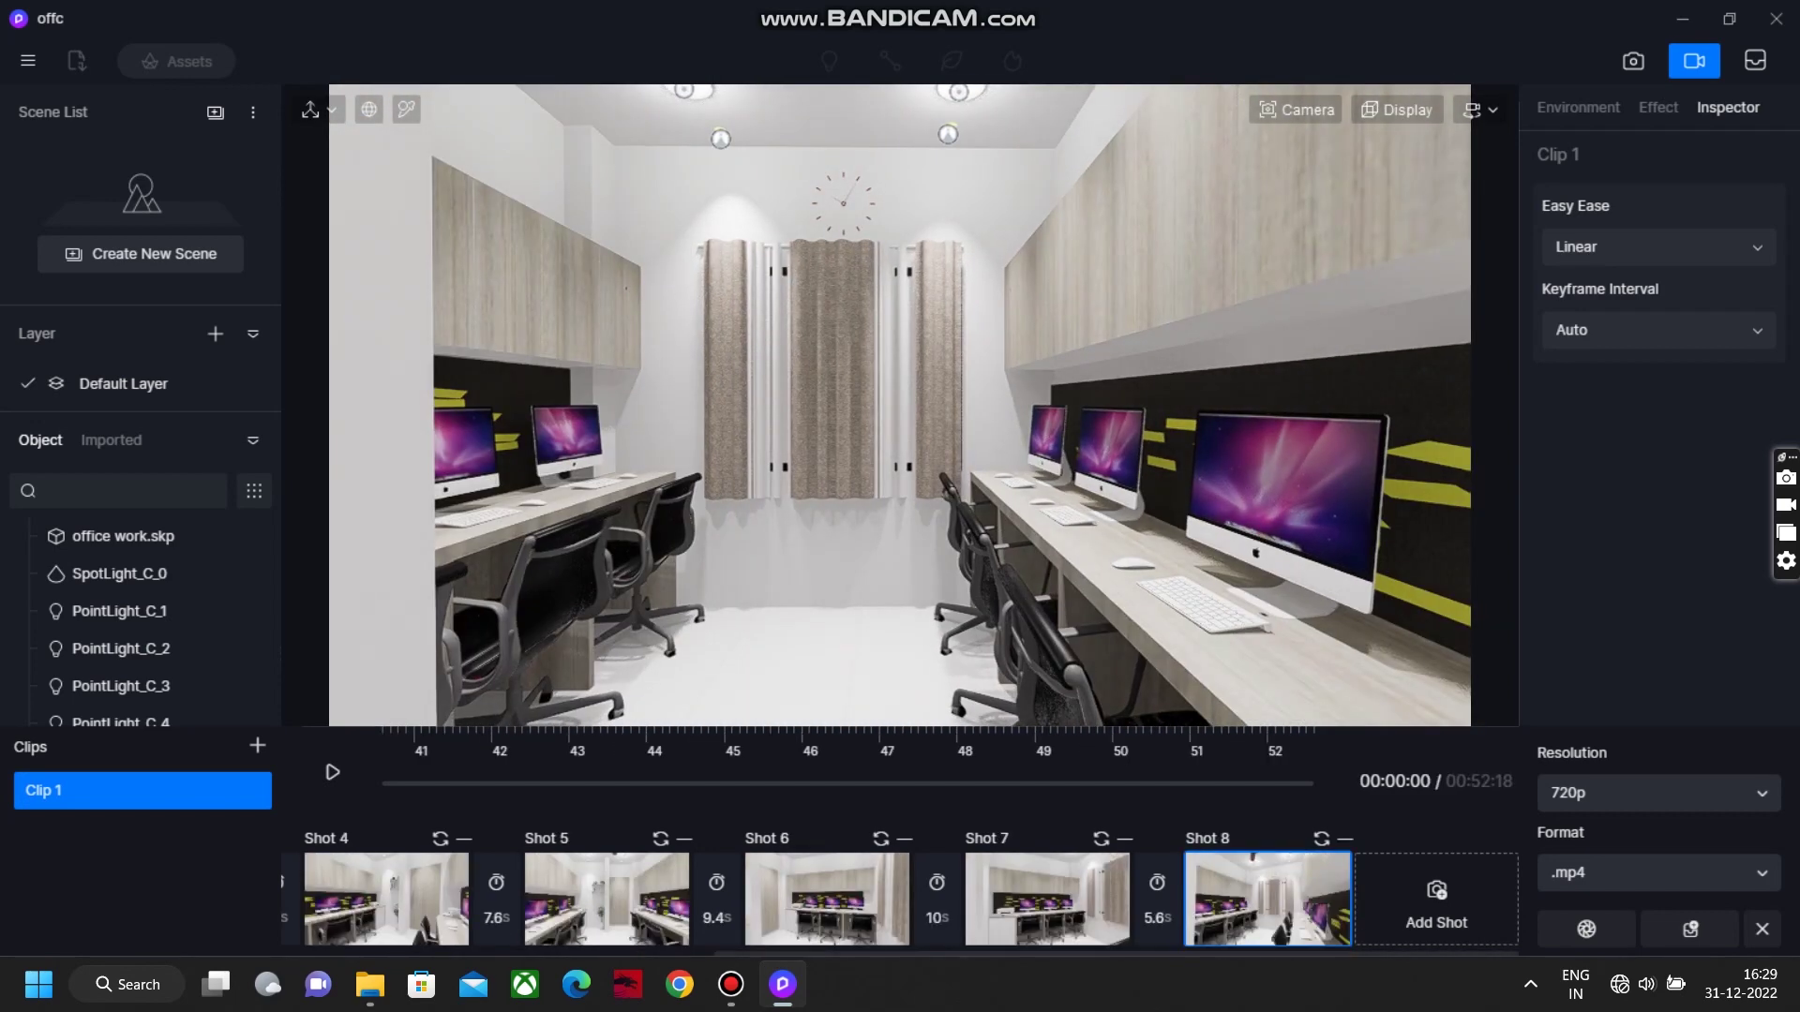
left_click(1436, 902)
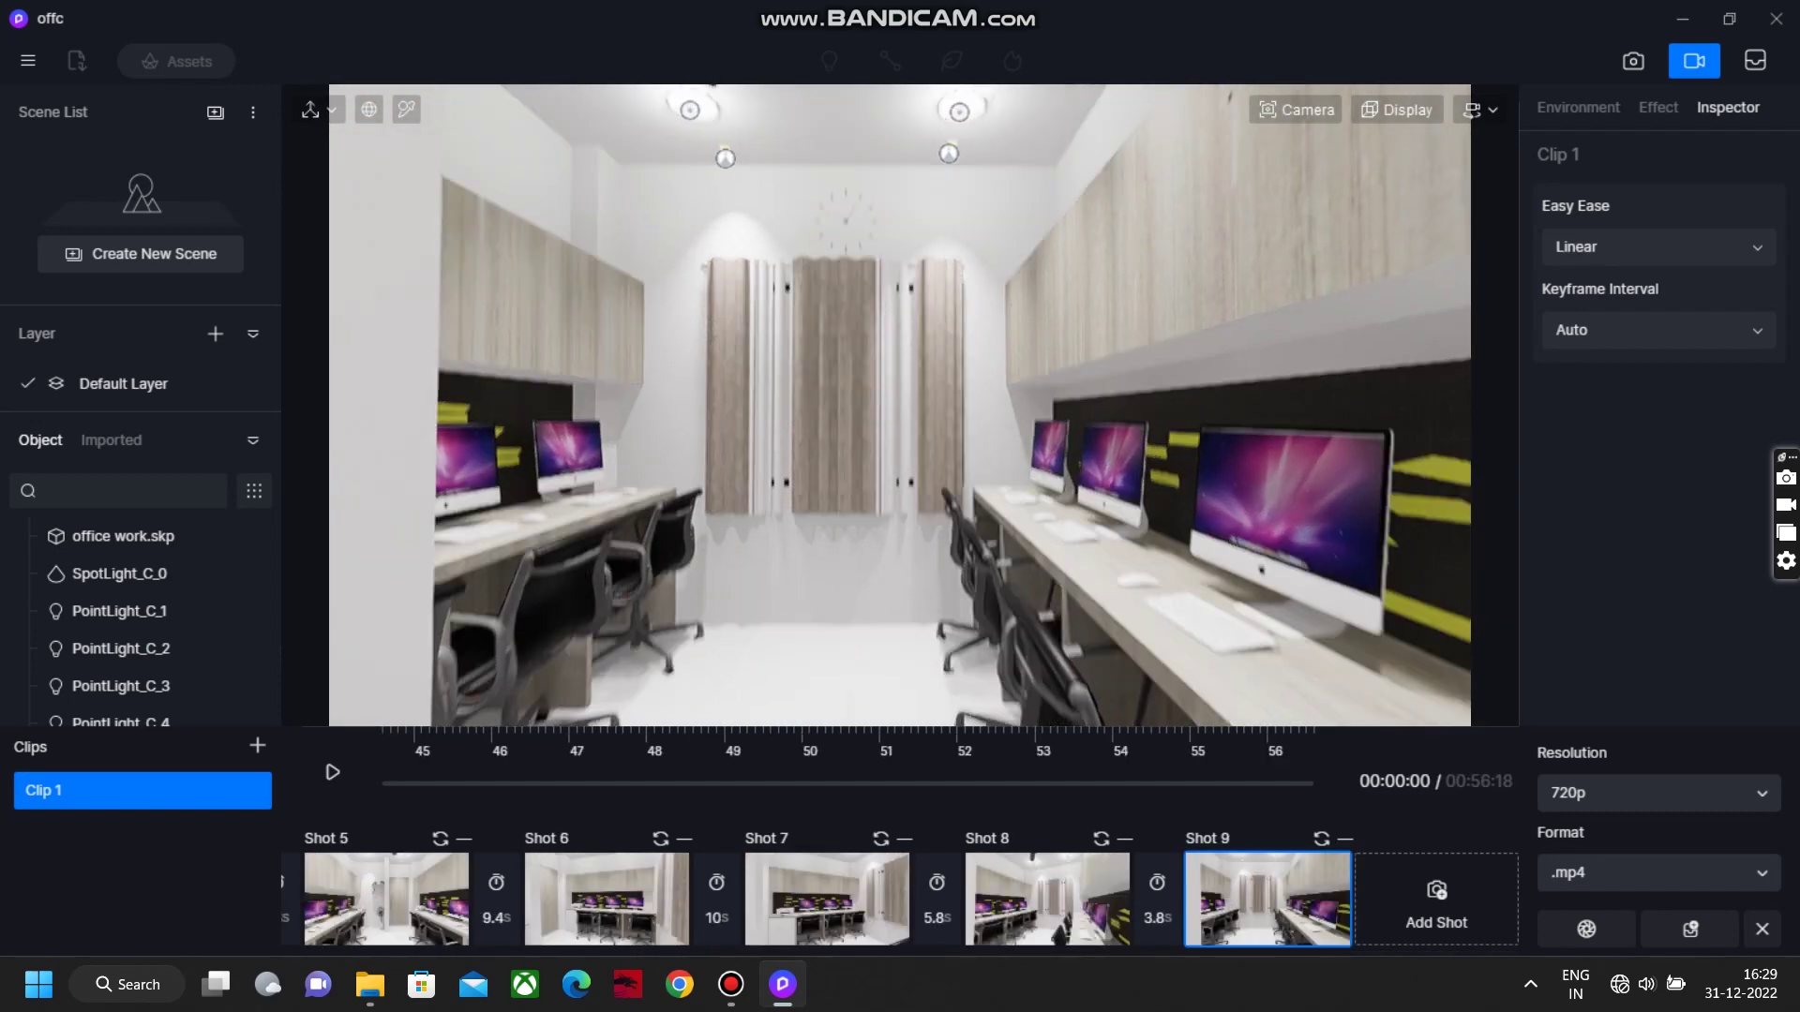
left_click(1436, 902)
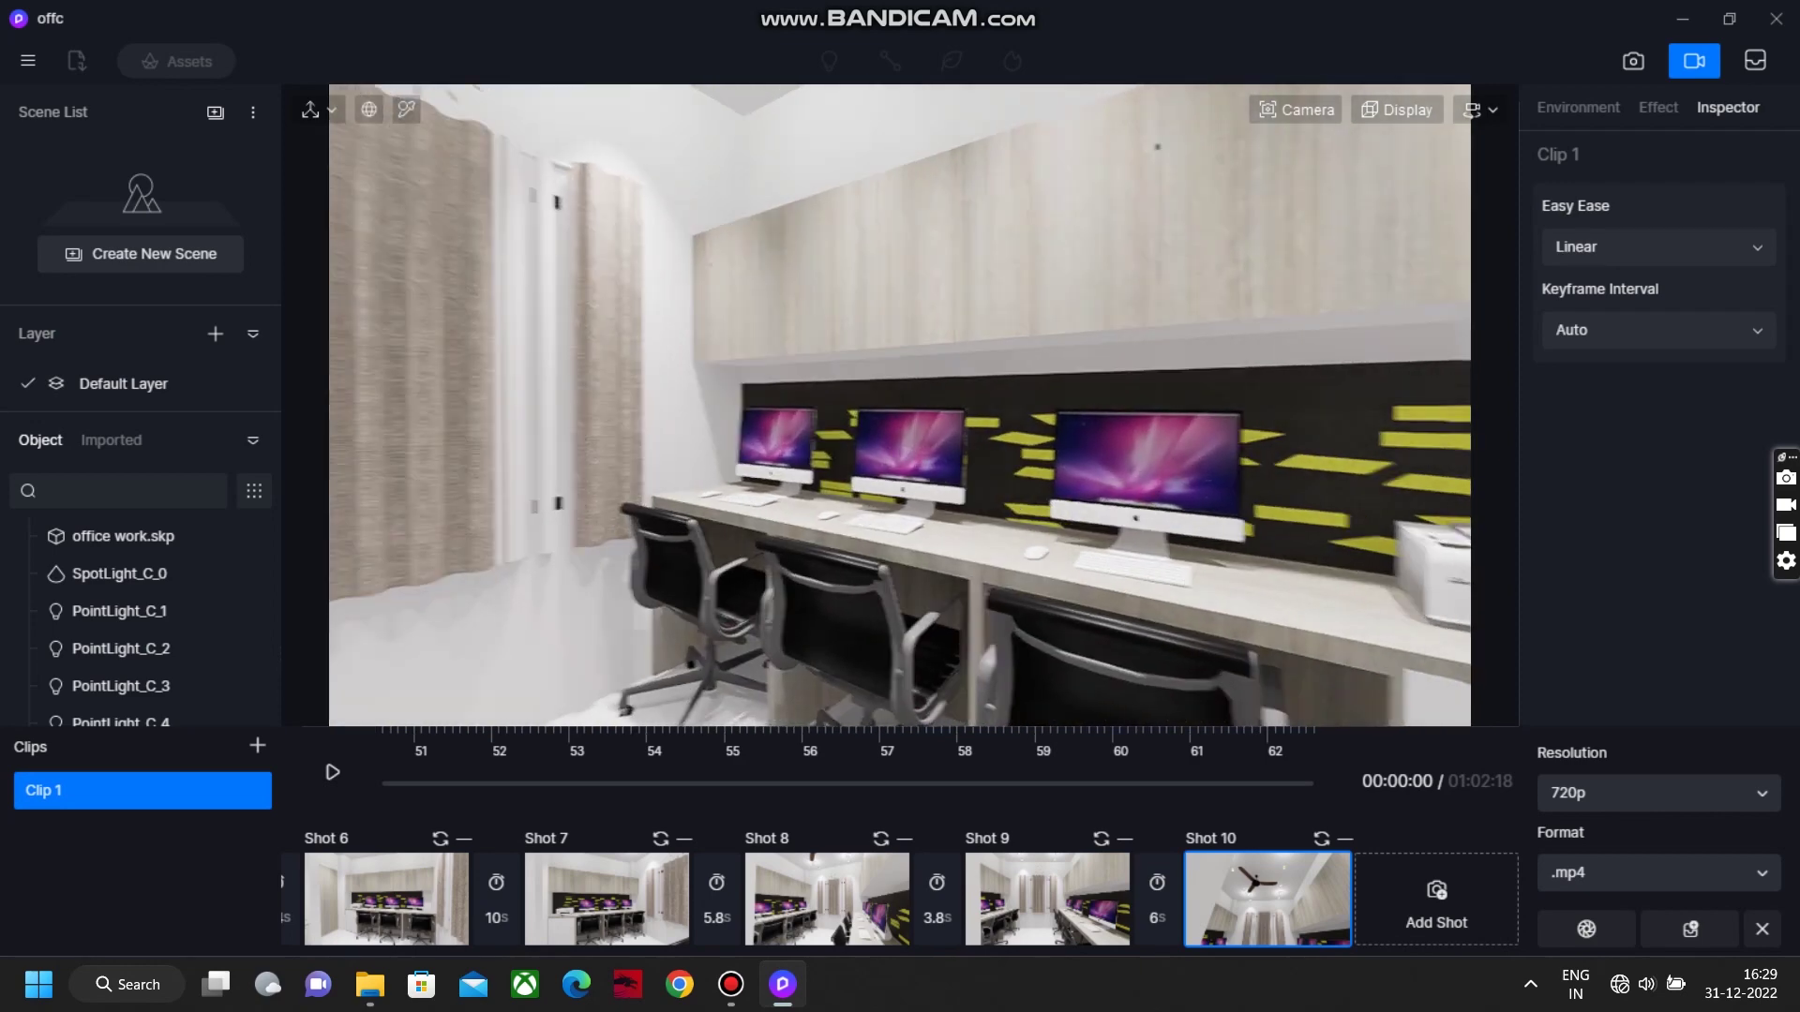
left_click(1436, 901)
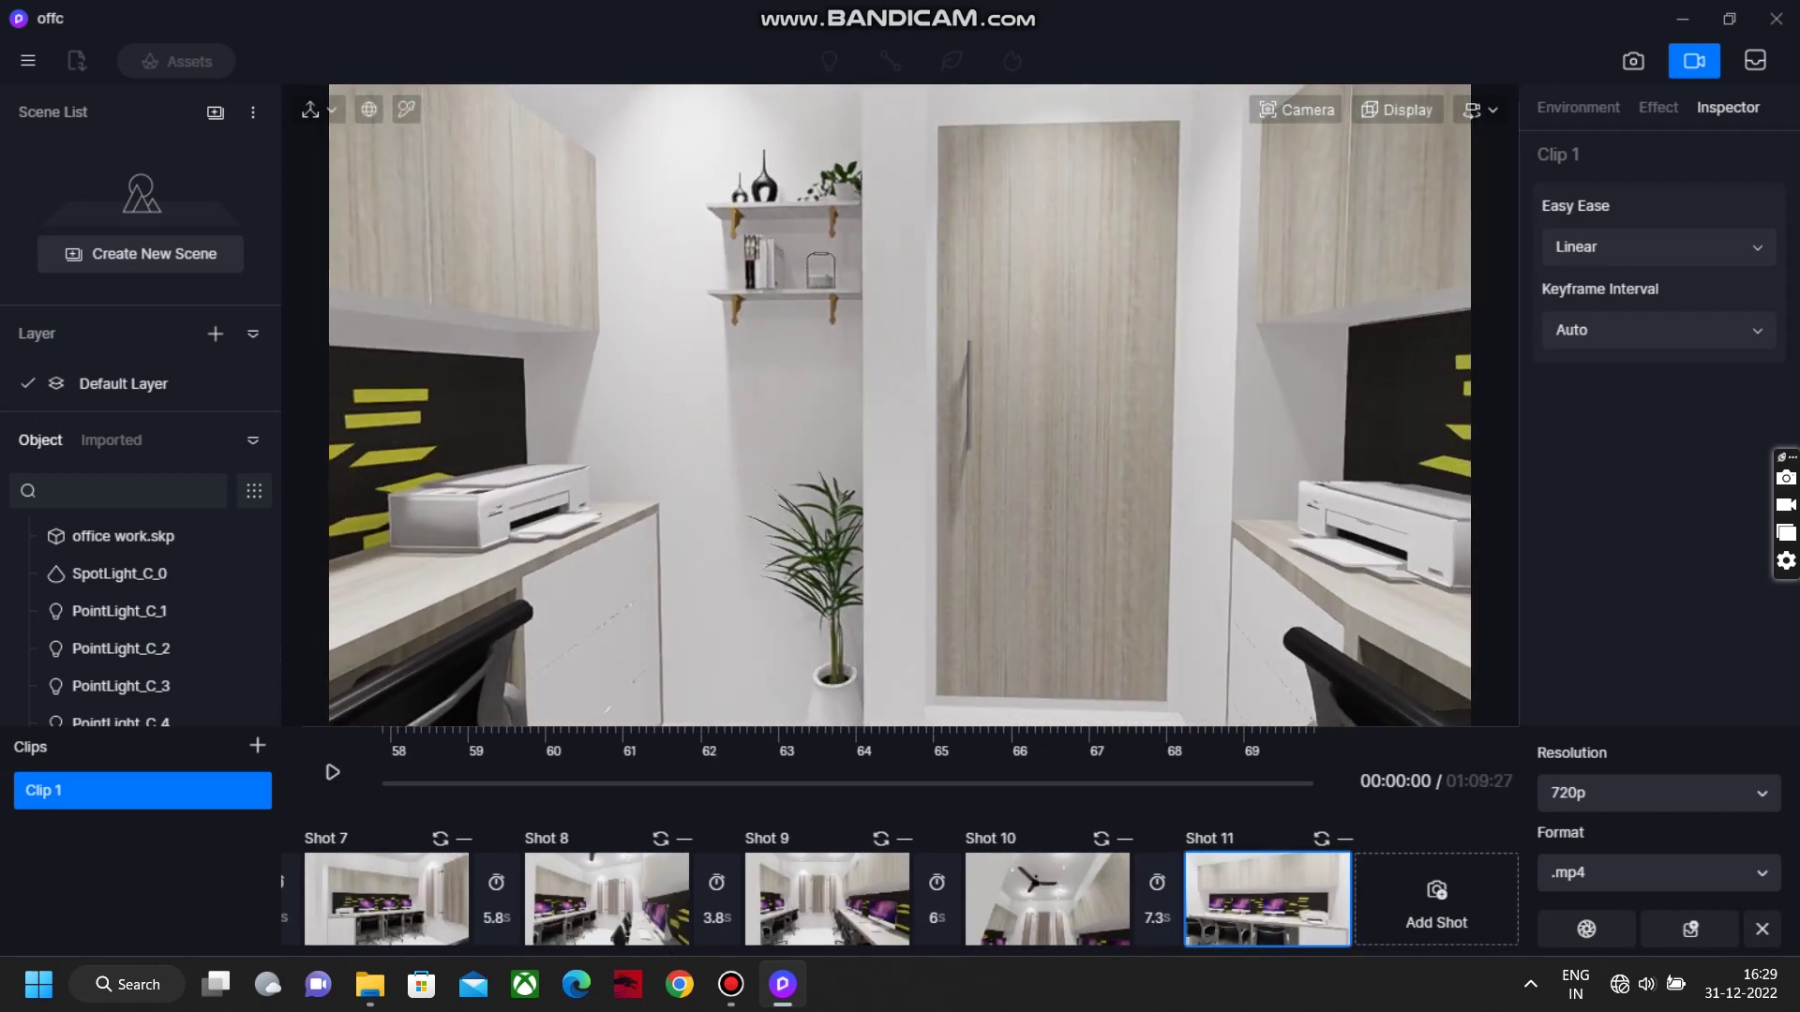
left_click(1436, 902)
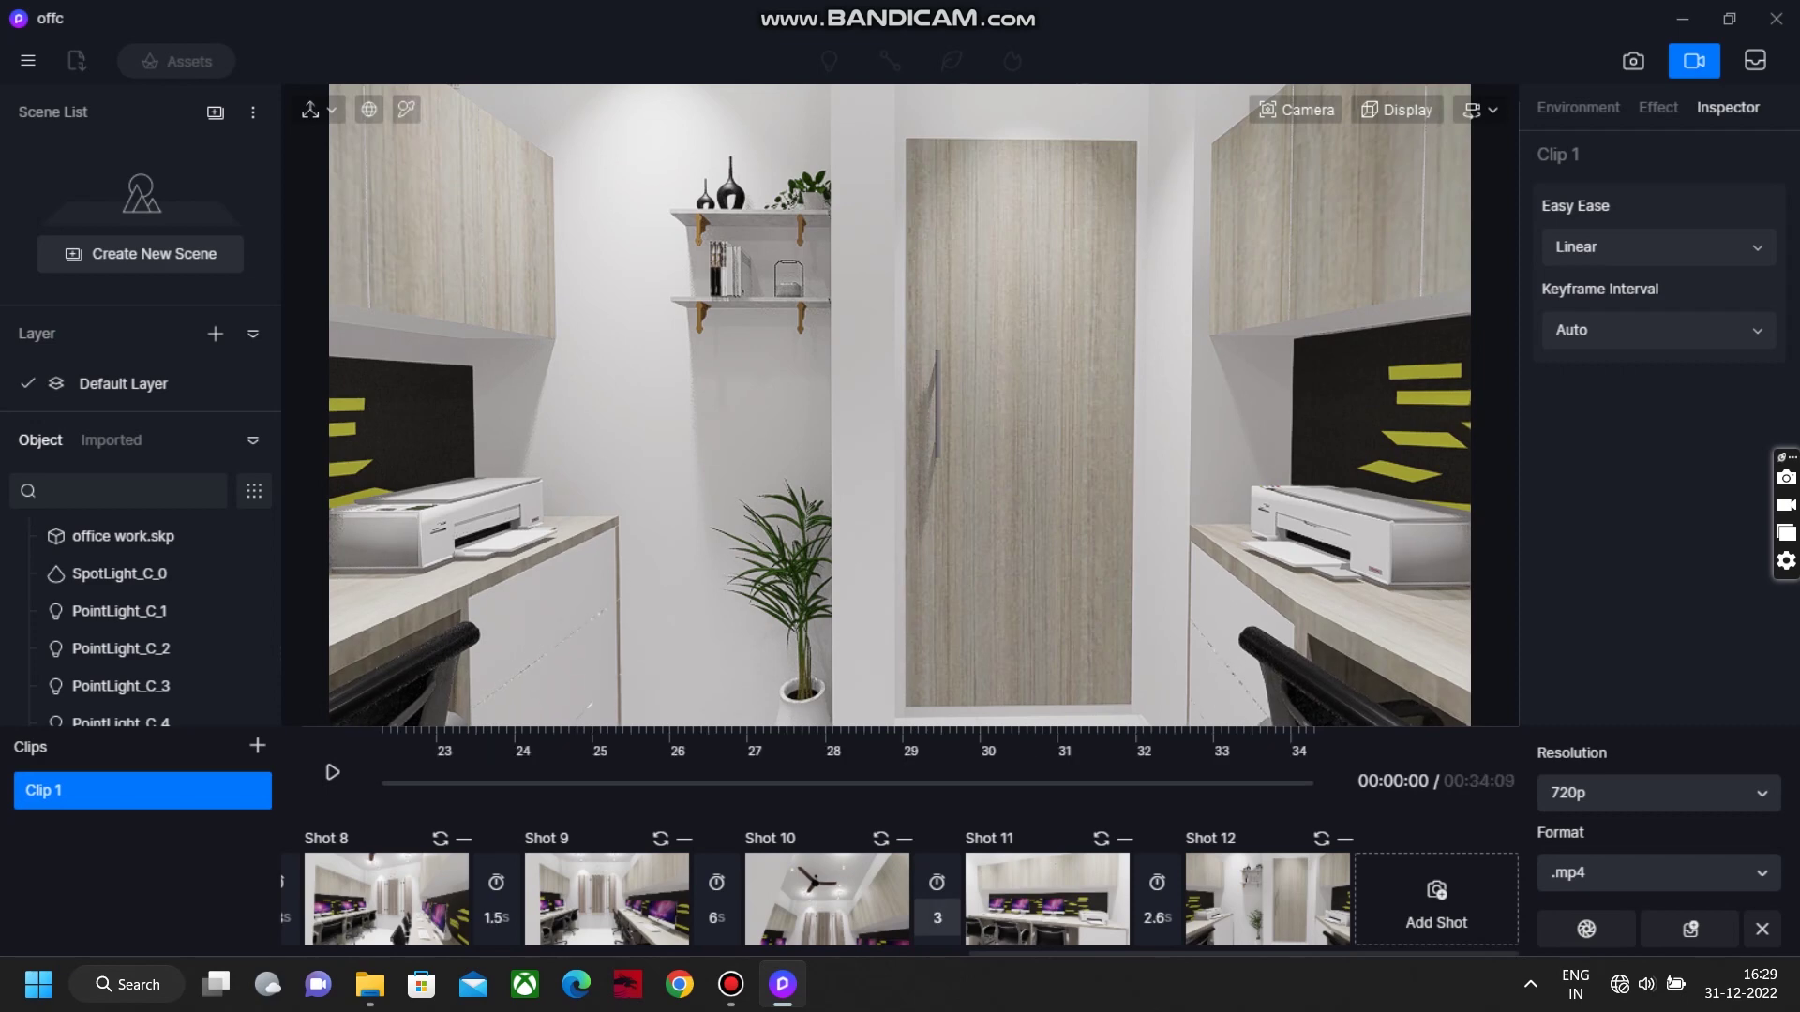
Set the interval between Shot 10 and Shot 11 to 2.5 seconds and preview part of Clip 1.
type(".5")
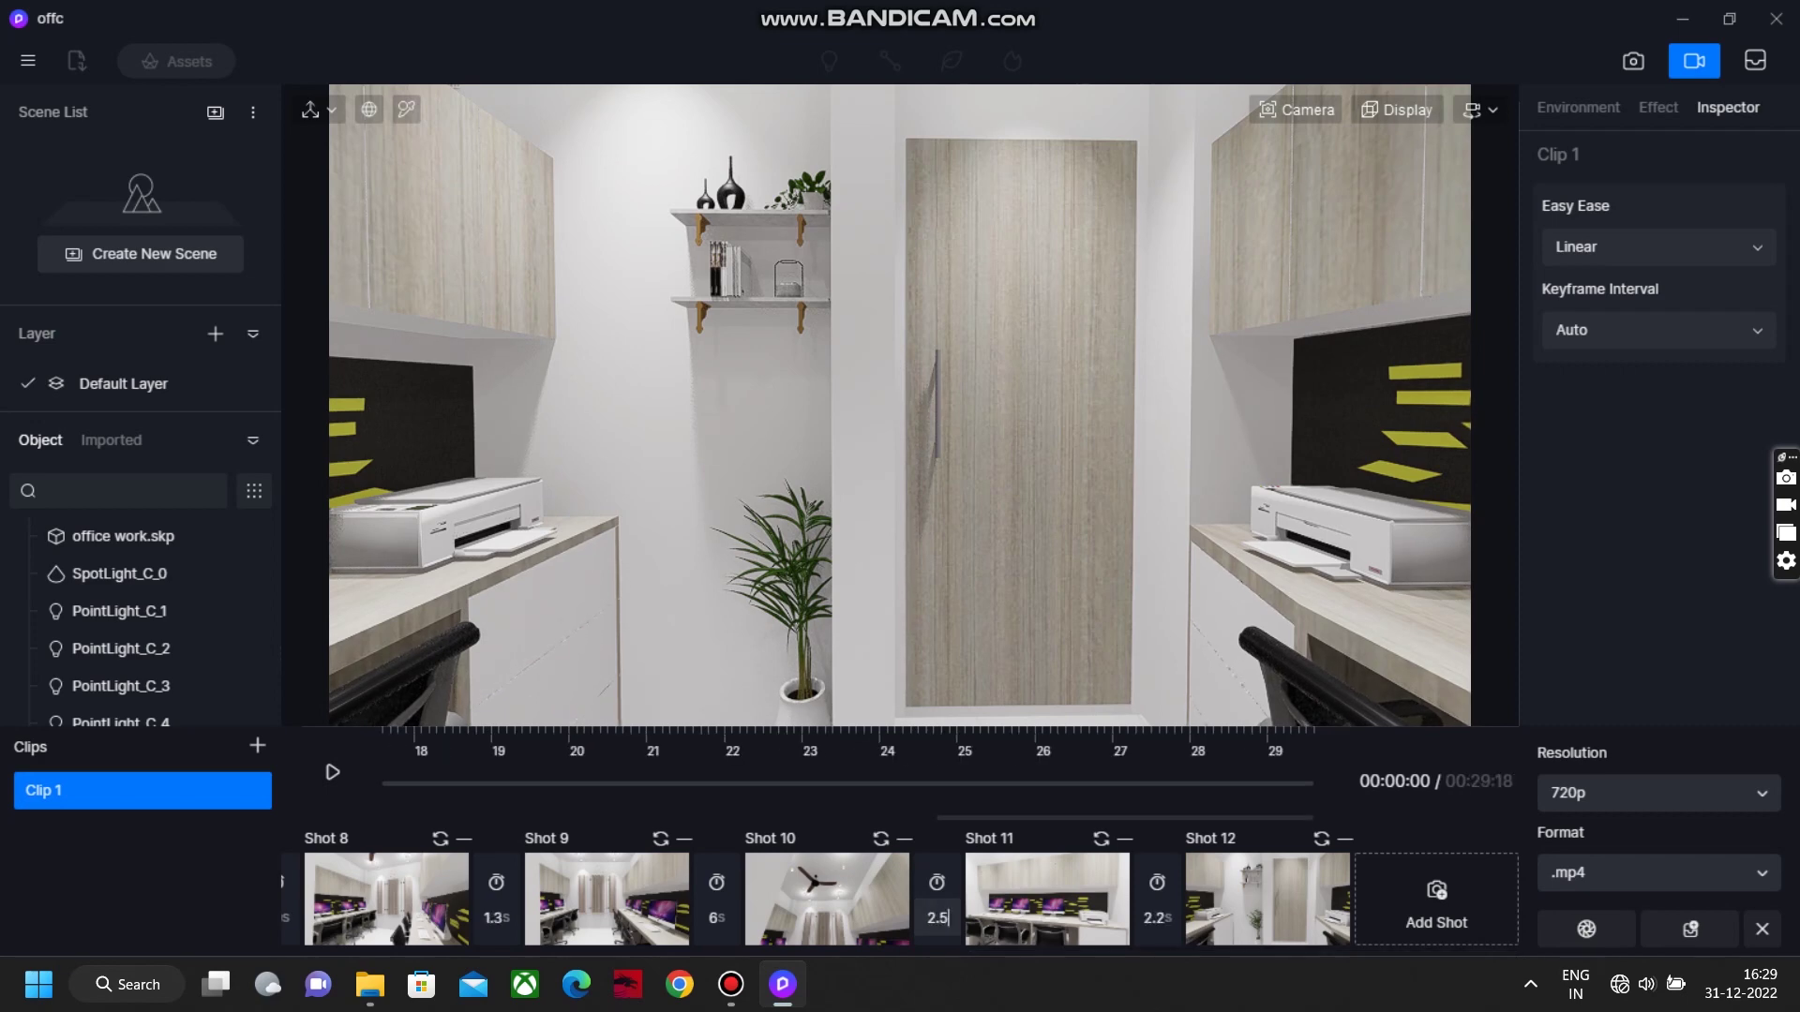
left_click(332, 772)
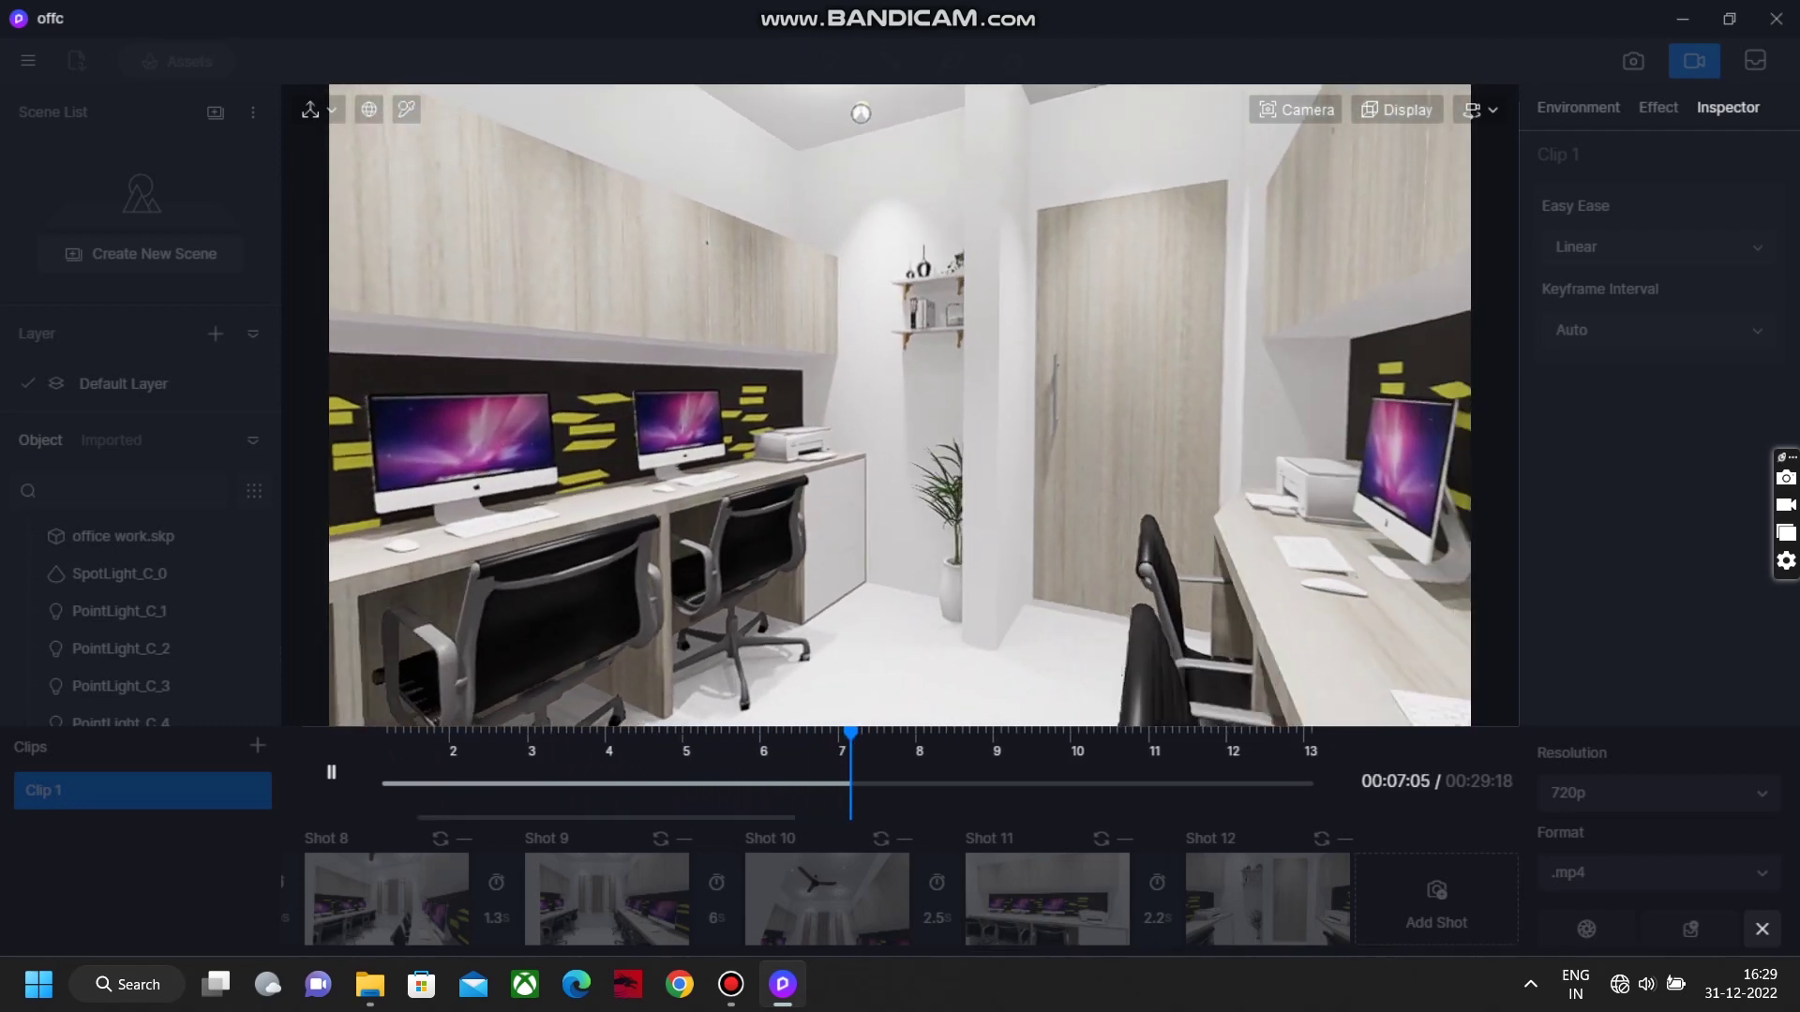
left_click(332, 772)
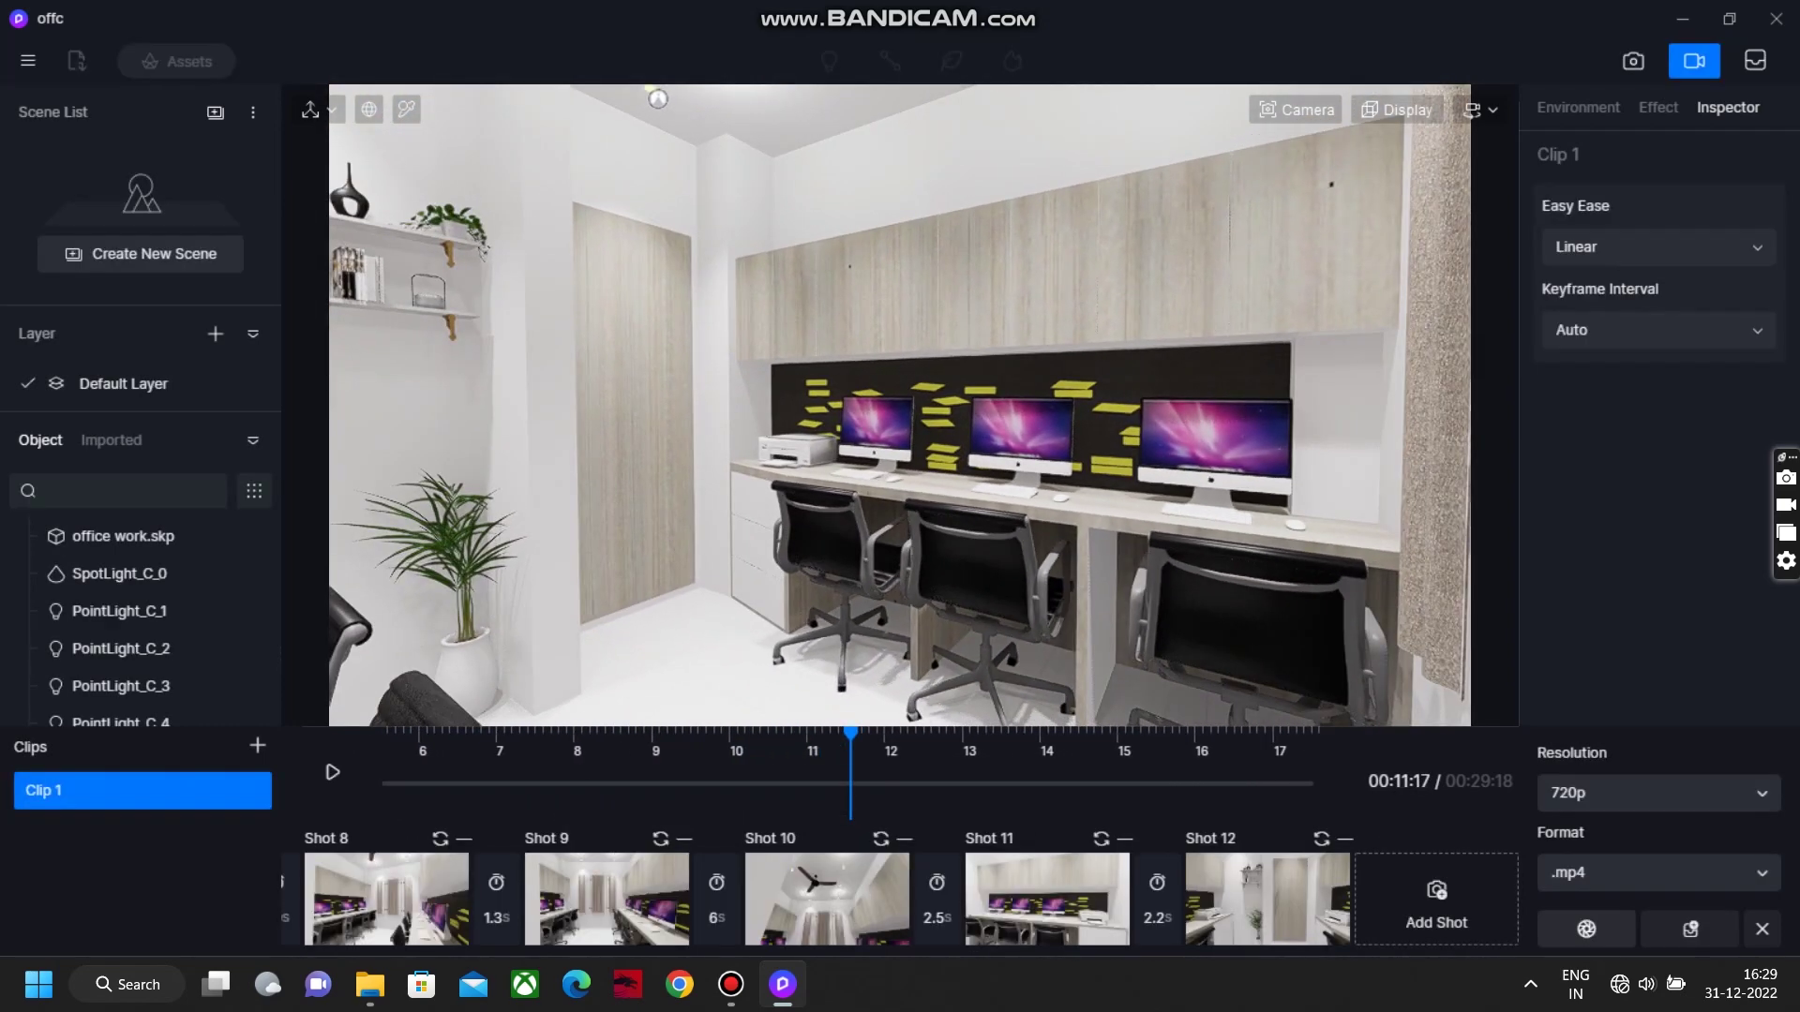
Render Clip 1 as a 720p .mp4 video, accepting the suggested save location.
left_click(1586, 929)
key("Return")
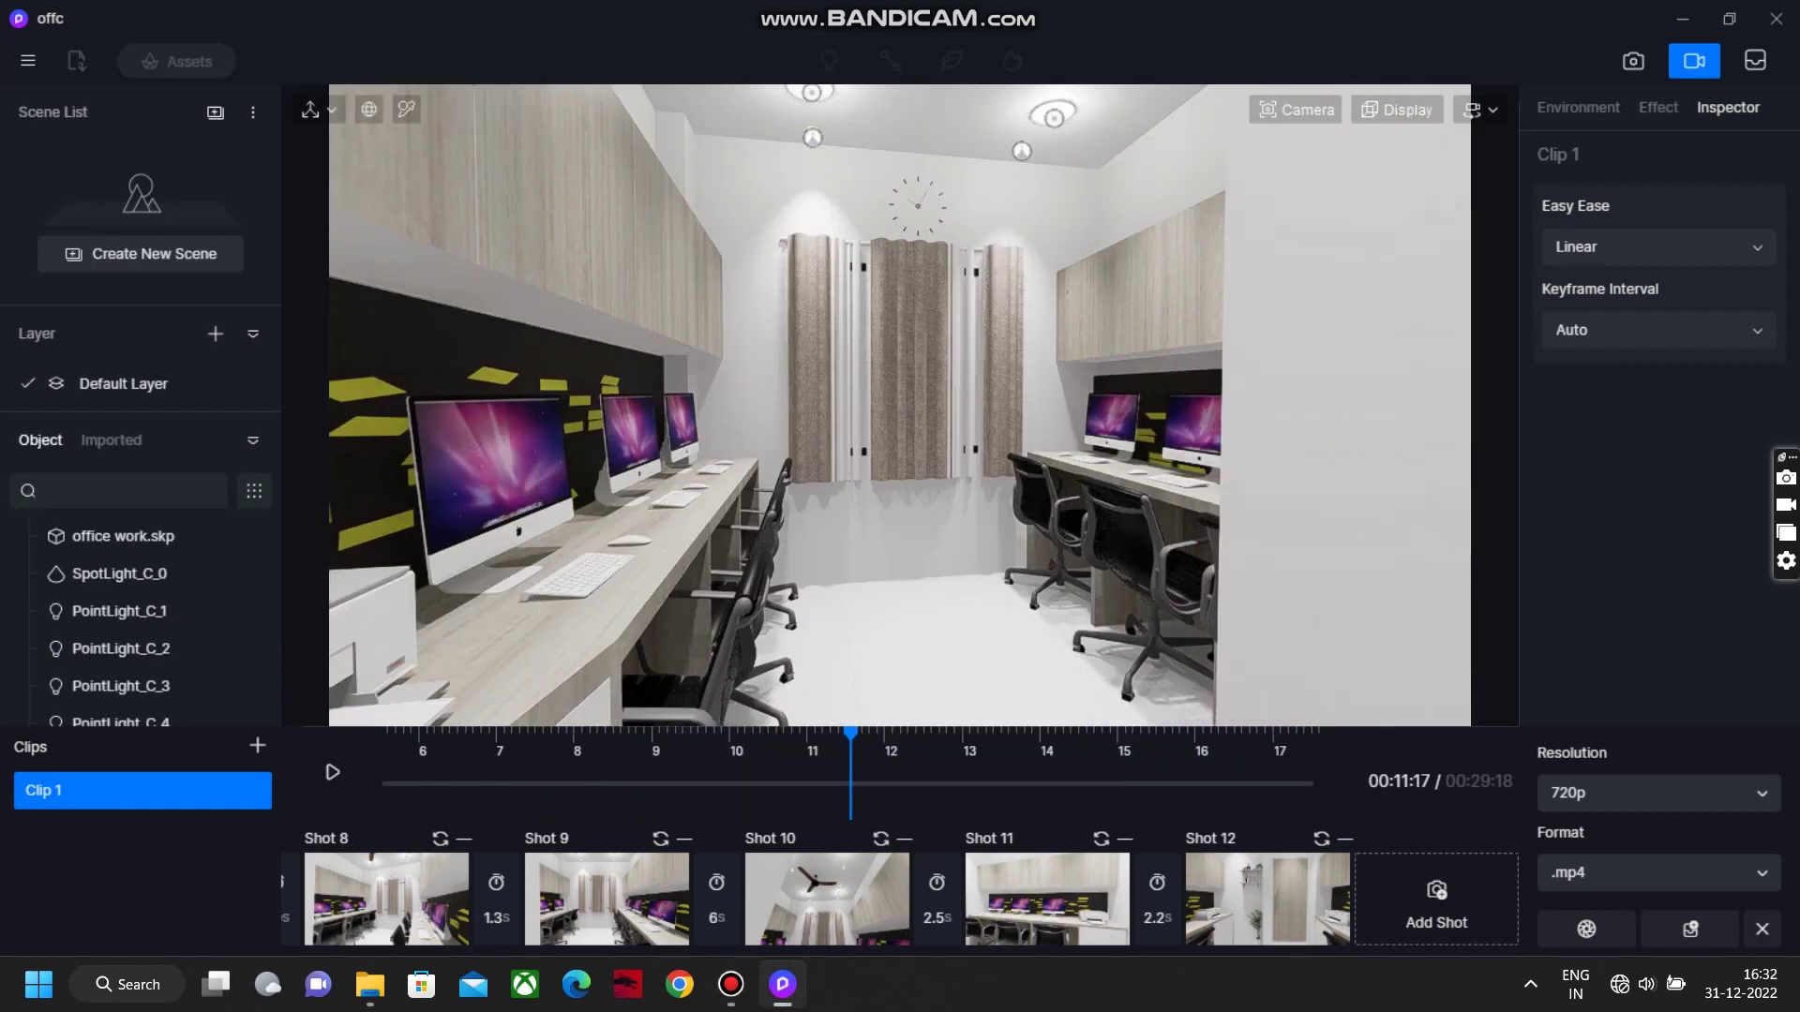
Render a still image of the straight-on desk view and save it as a PNG in the office folder.
left_click(1632, 61)
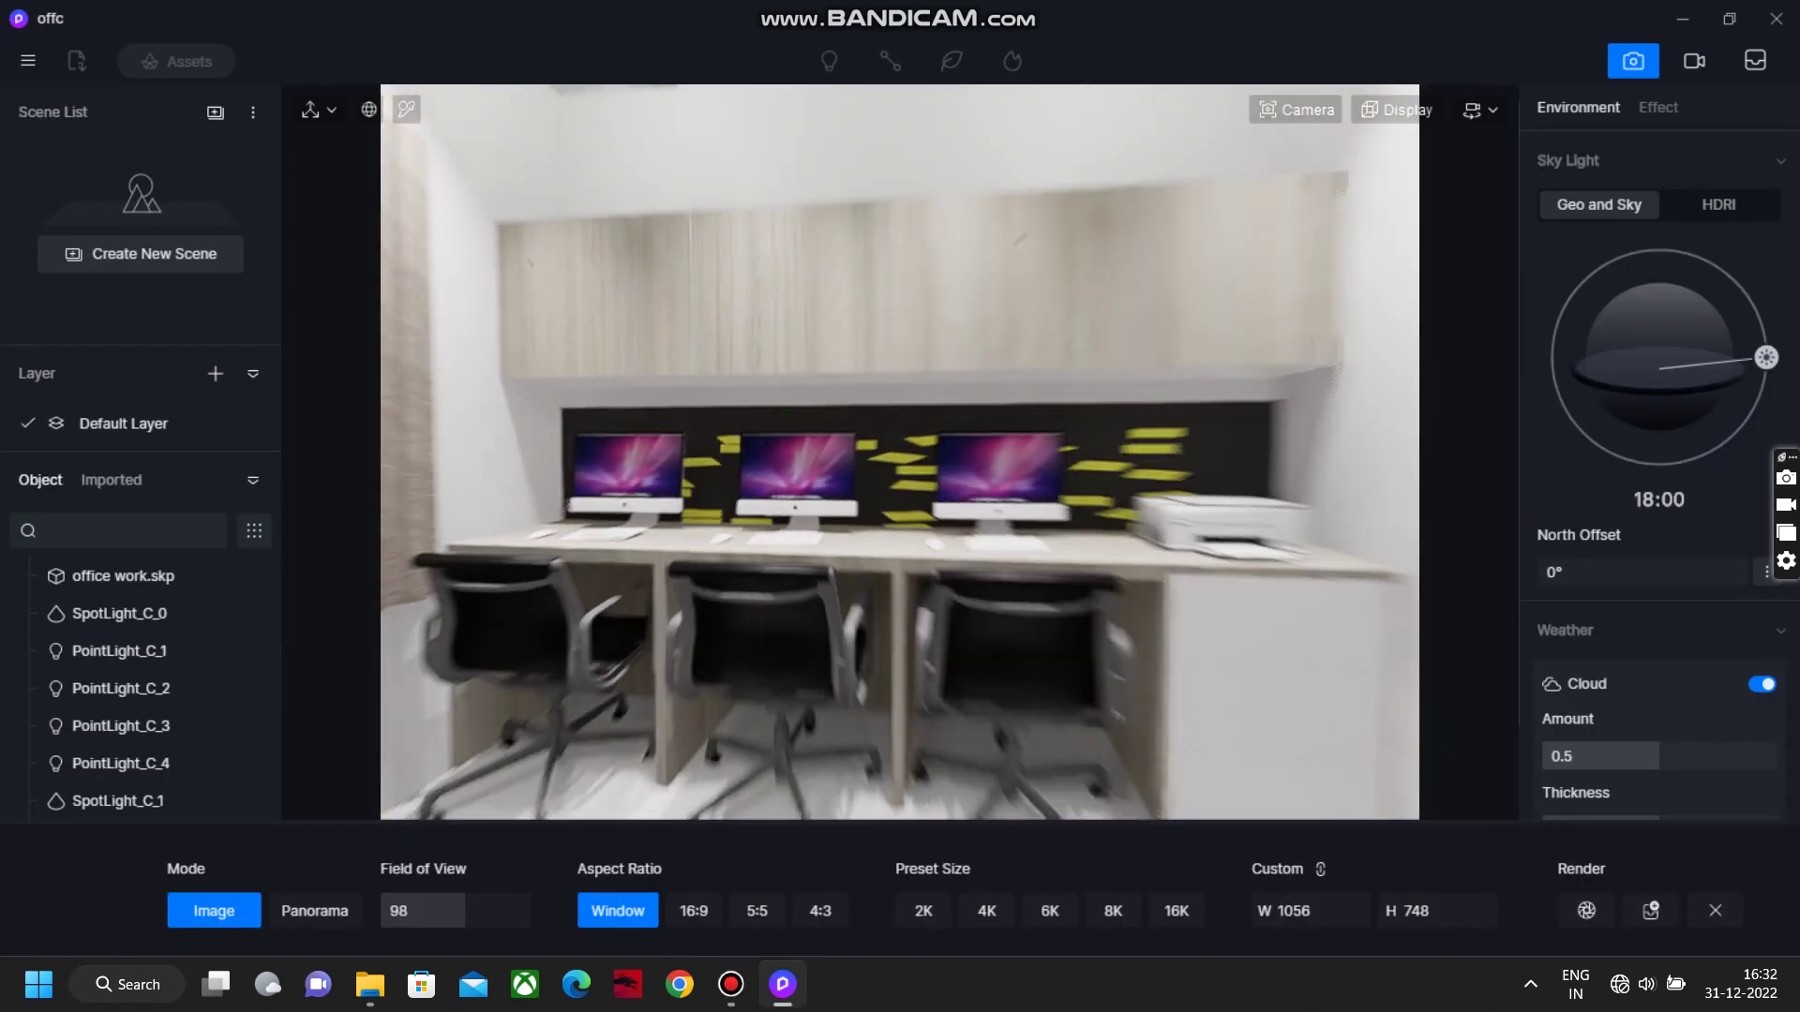
left_click(1586, 910)
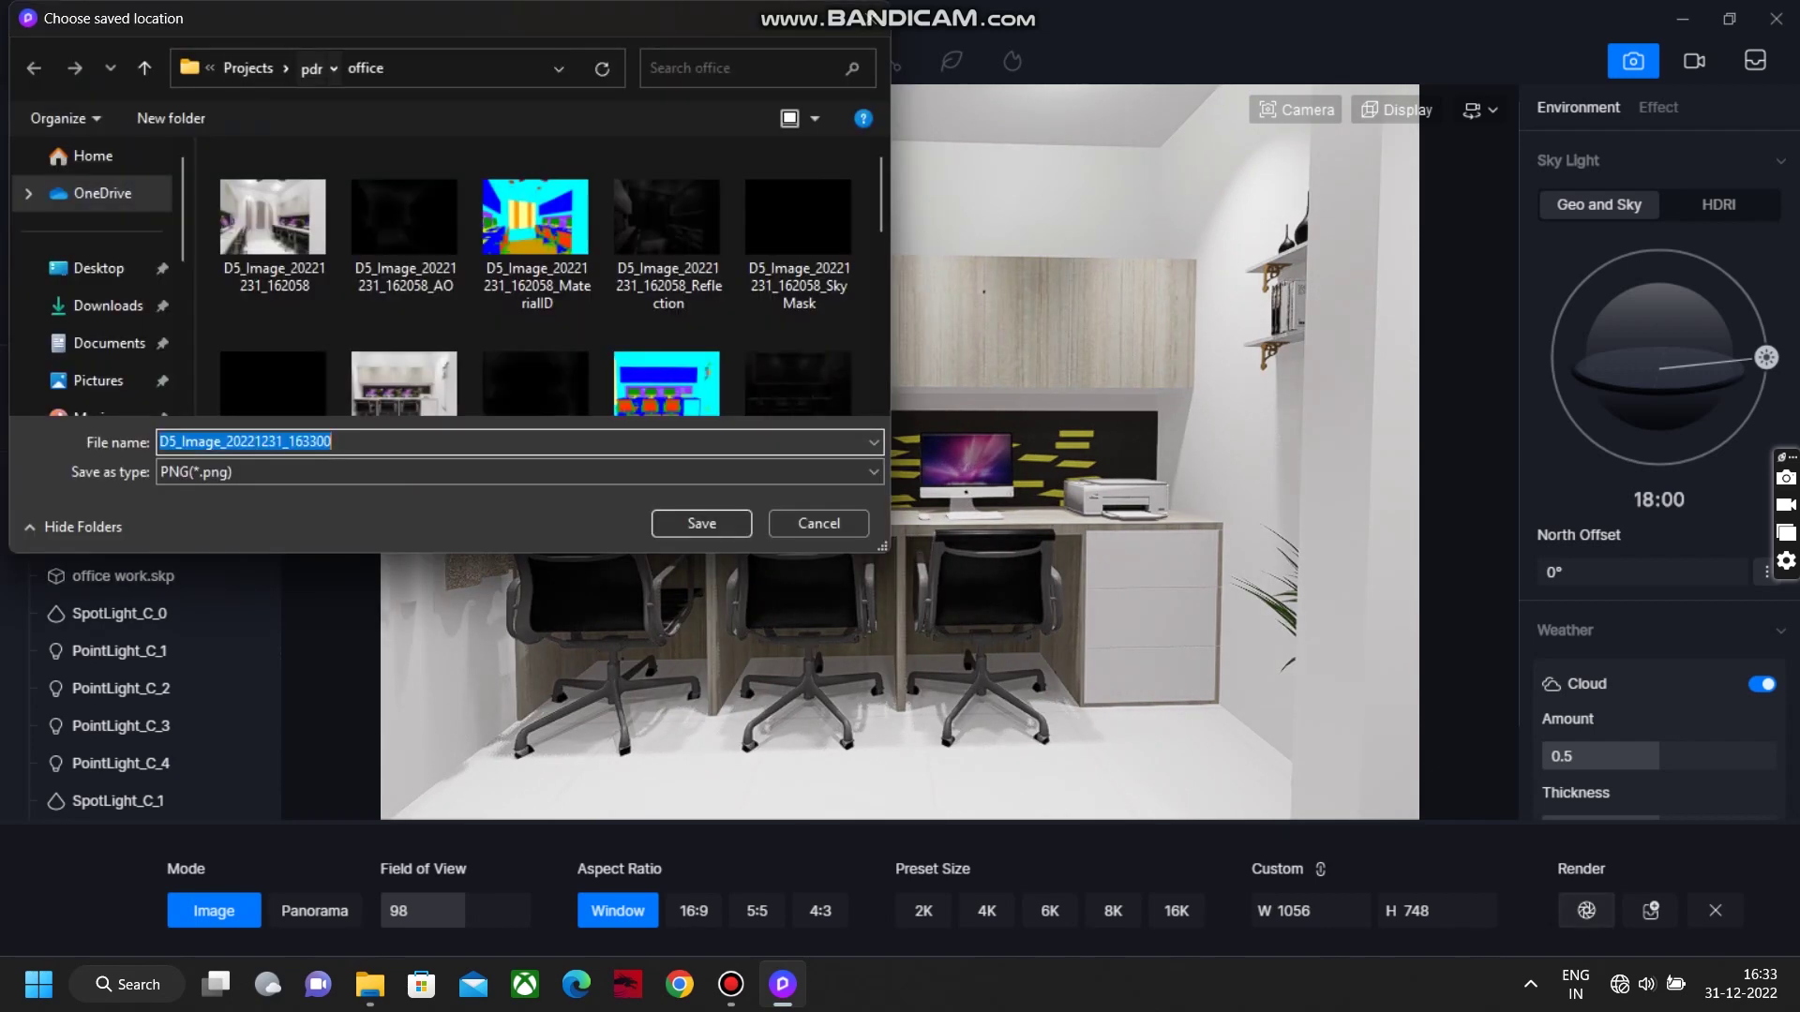
left_click(702, 523)
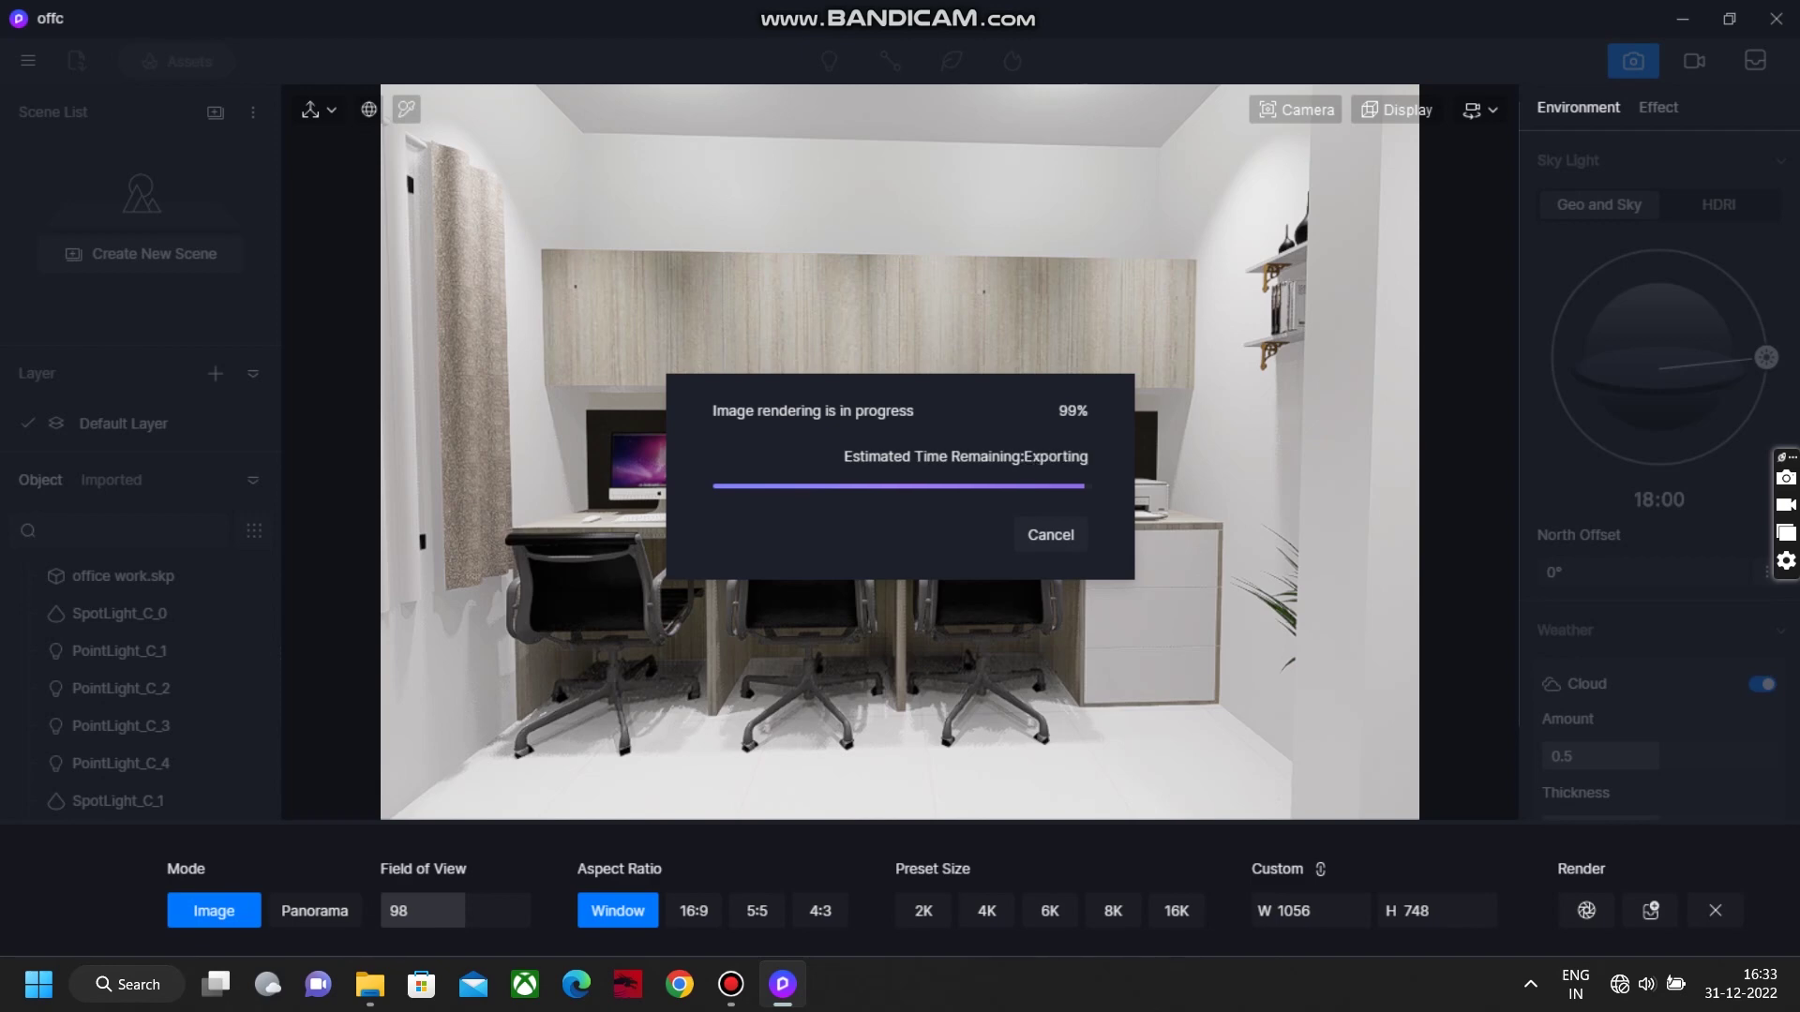
left_click(1054, 536)
Frame the room towards the door, set the field of view to 105 and render the image.
right_click_drag(900, 488, 1219, 487)
scroll(900, 452, "down", 5)
right_click_drag(900, 468, 947, 497)
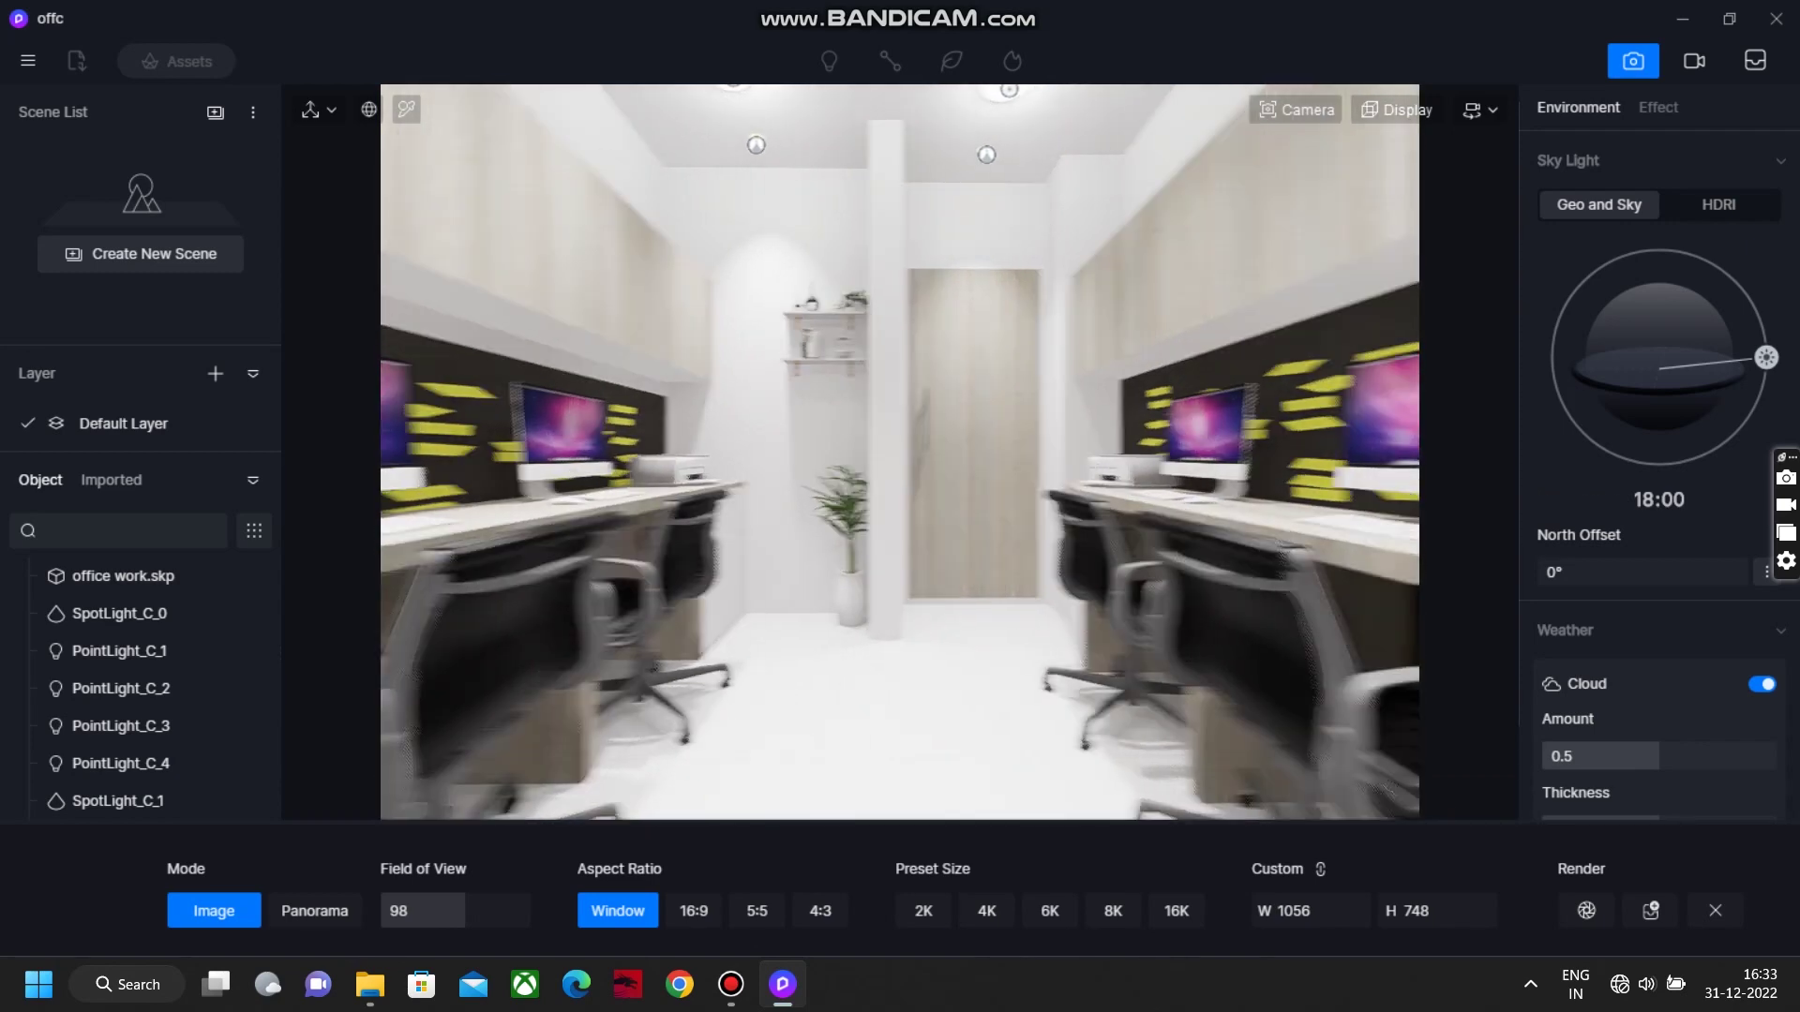
left_click(455, 911)
type("105")
key("Return")
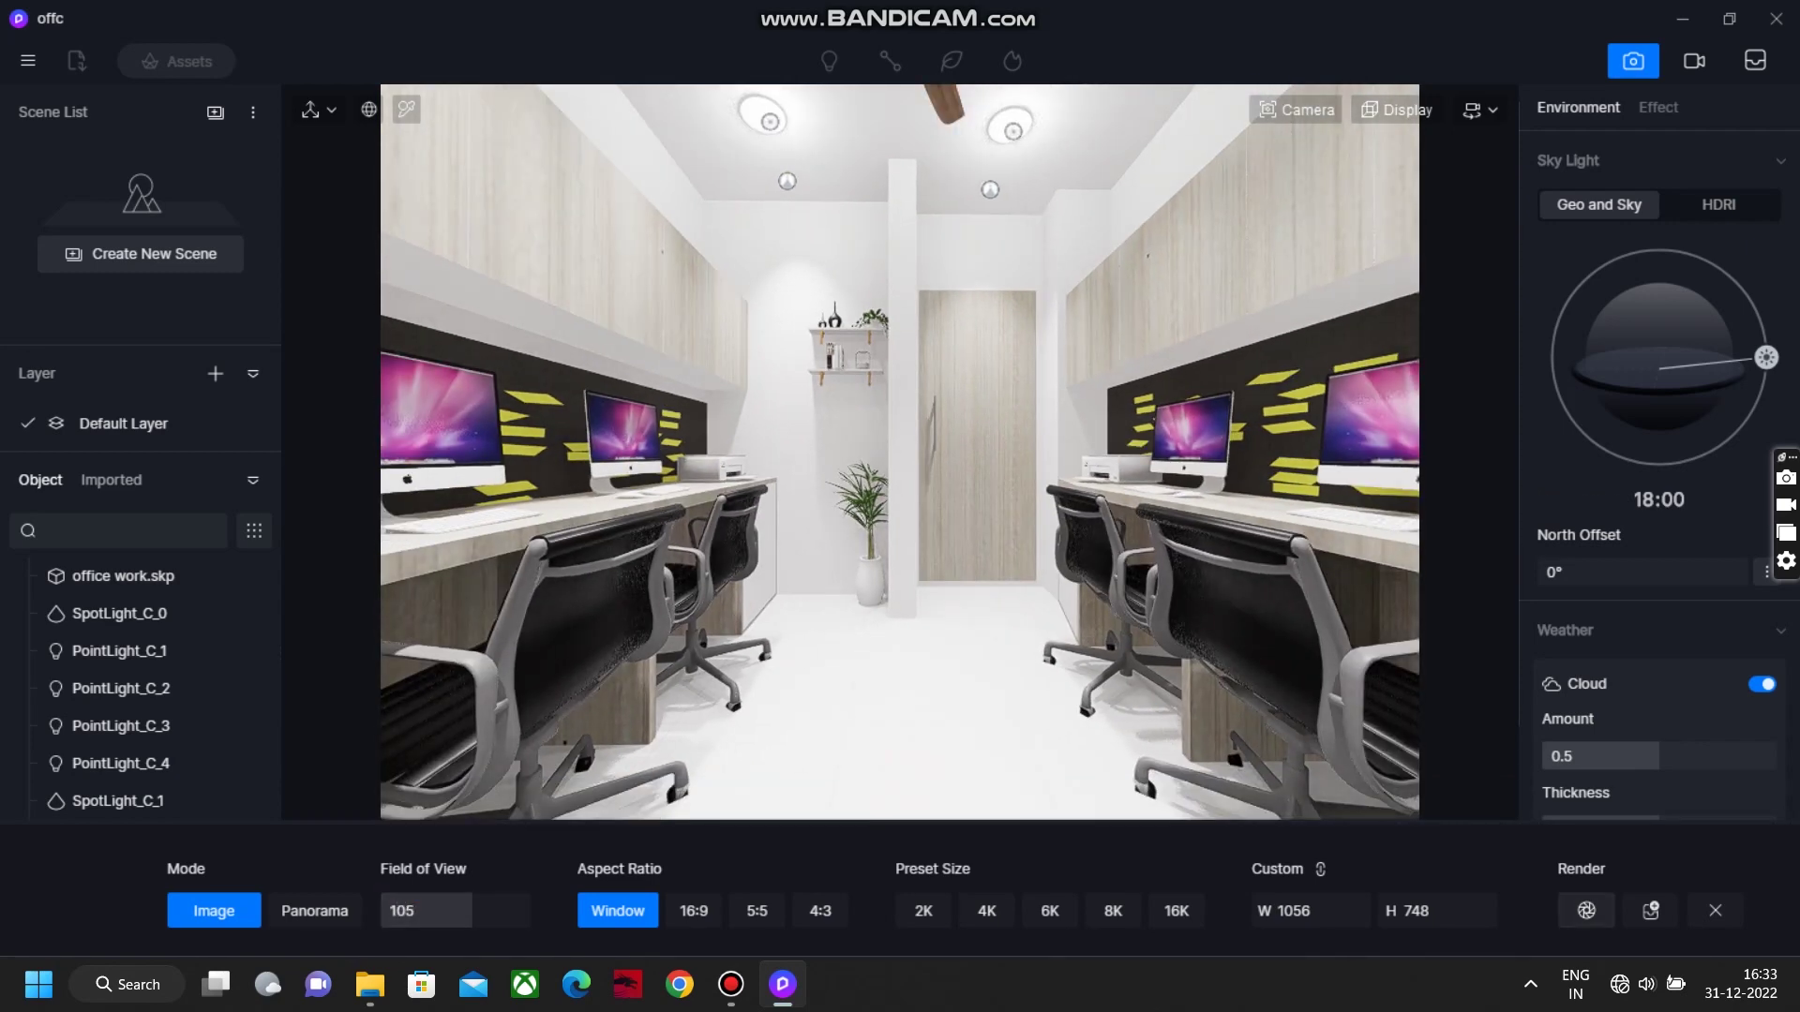
left_click(1585, 910)
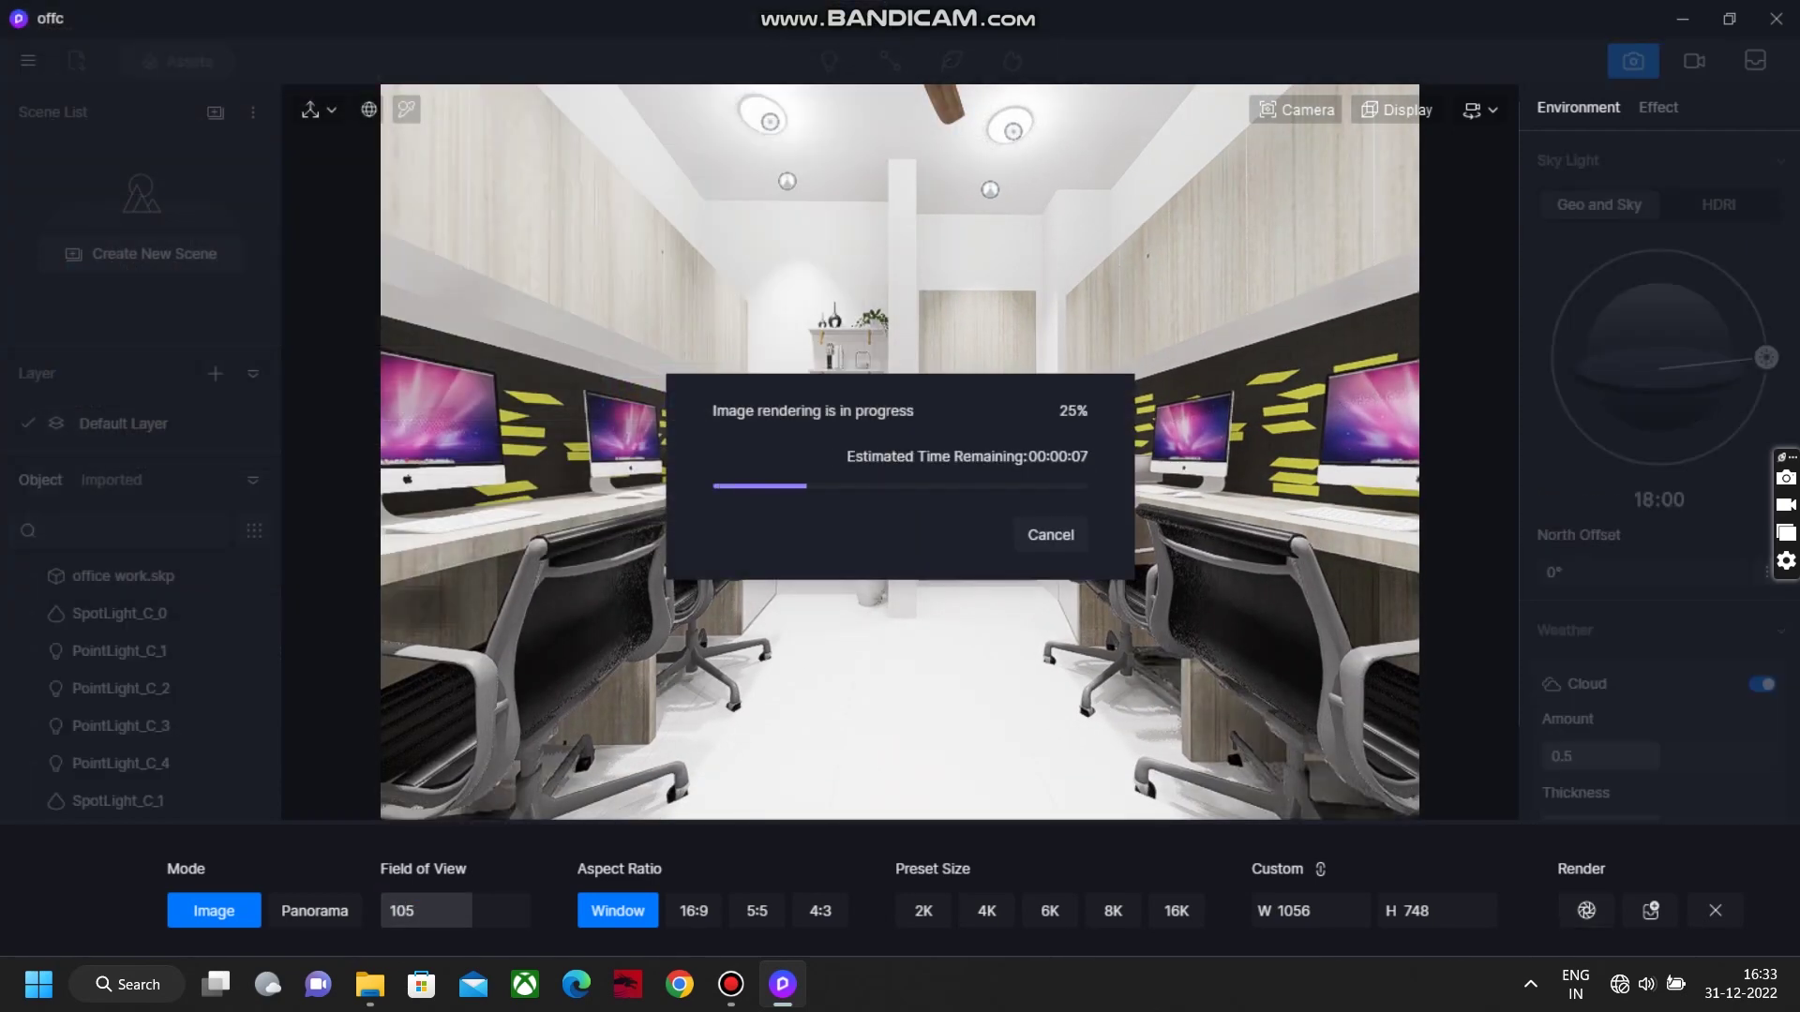